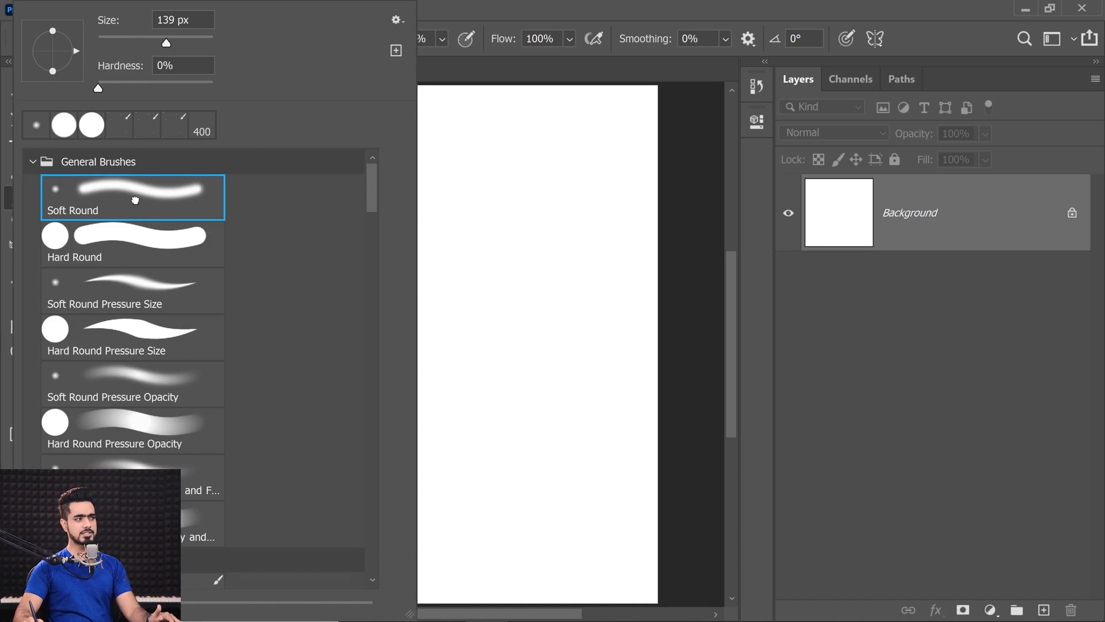
Step: Choose the Soft Round brush preset and add a new empty layer above the Background
{"action": "left_click", "coordinate": [135, 200]}
{"action": "left_click", "coordinate": [691, 219]}
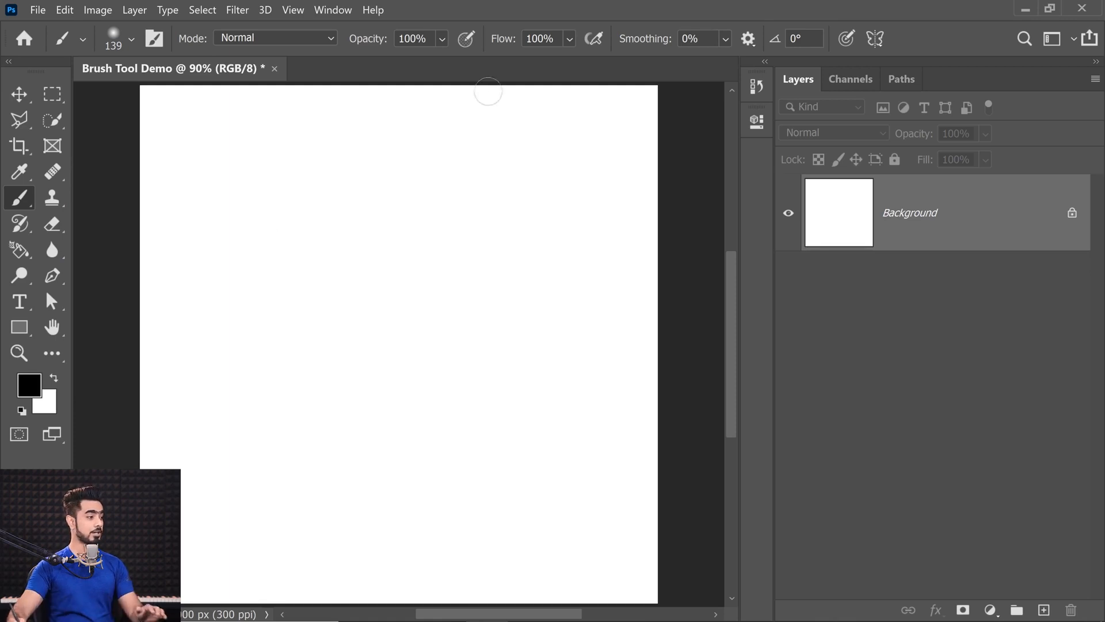
{"action": "left_click", "coordinate": [1044, 610]}
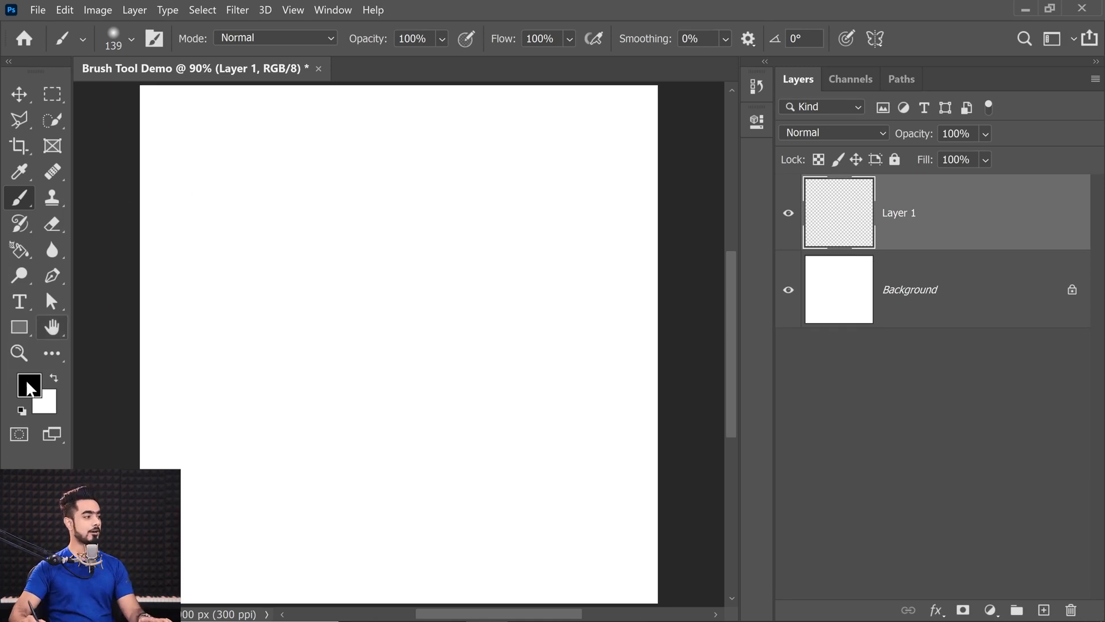
Step: Set the foreground color to the saturated blue 183cd7
{"action": "left_click", "coordinate": [30, 386]}
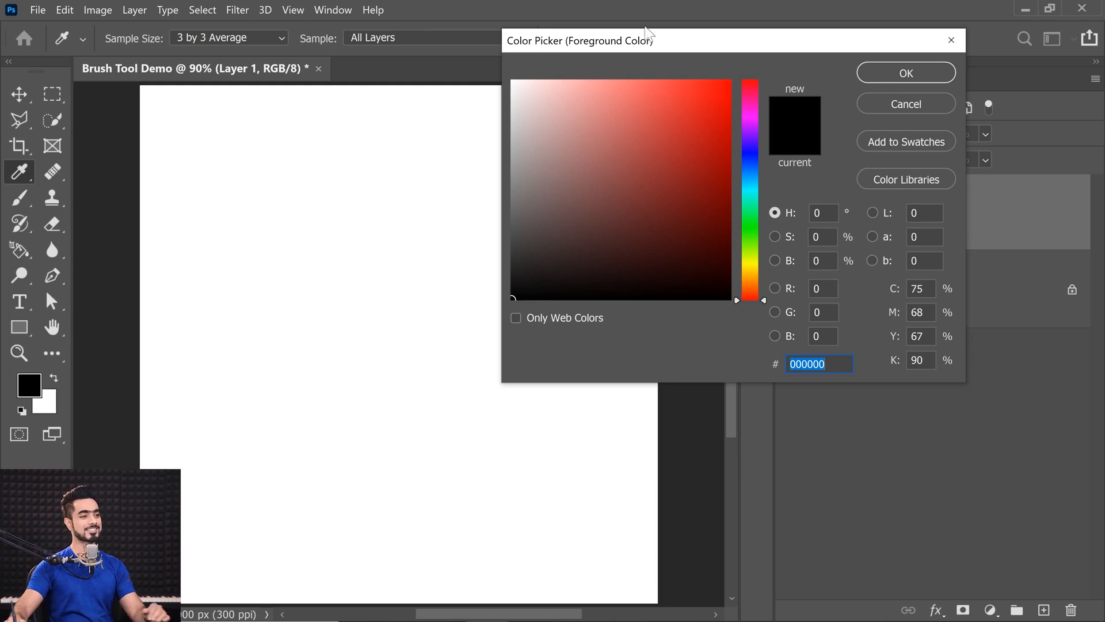
{"action": "left_click", "coordinate": [706, 114]}
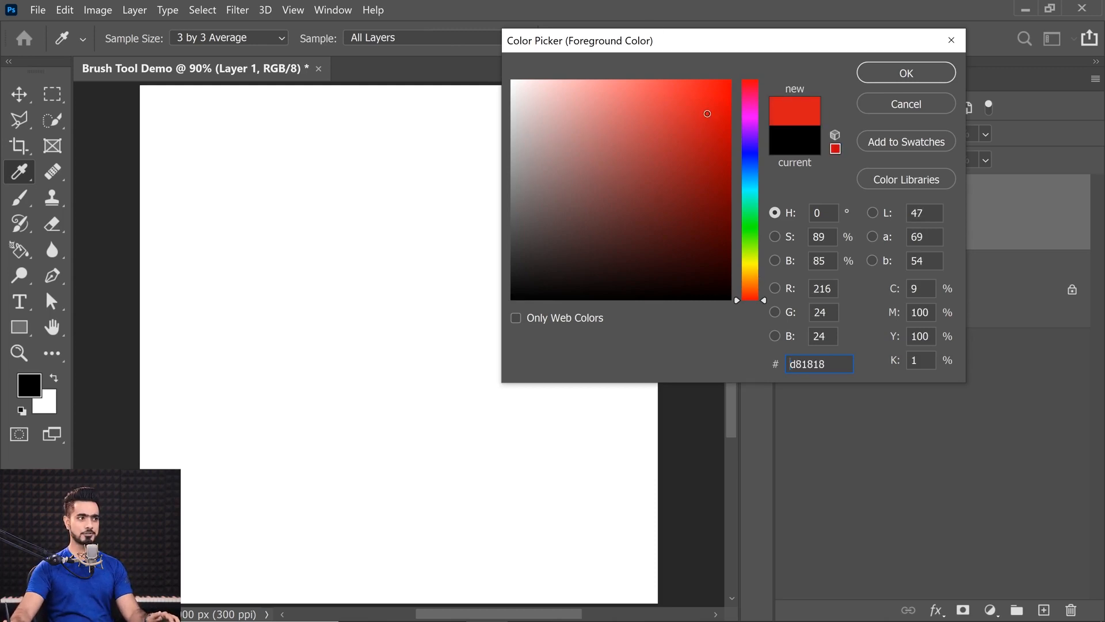
{"action": "left_click", "coordinate": [756, 160]}
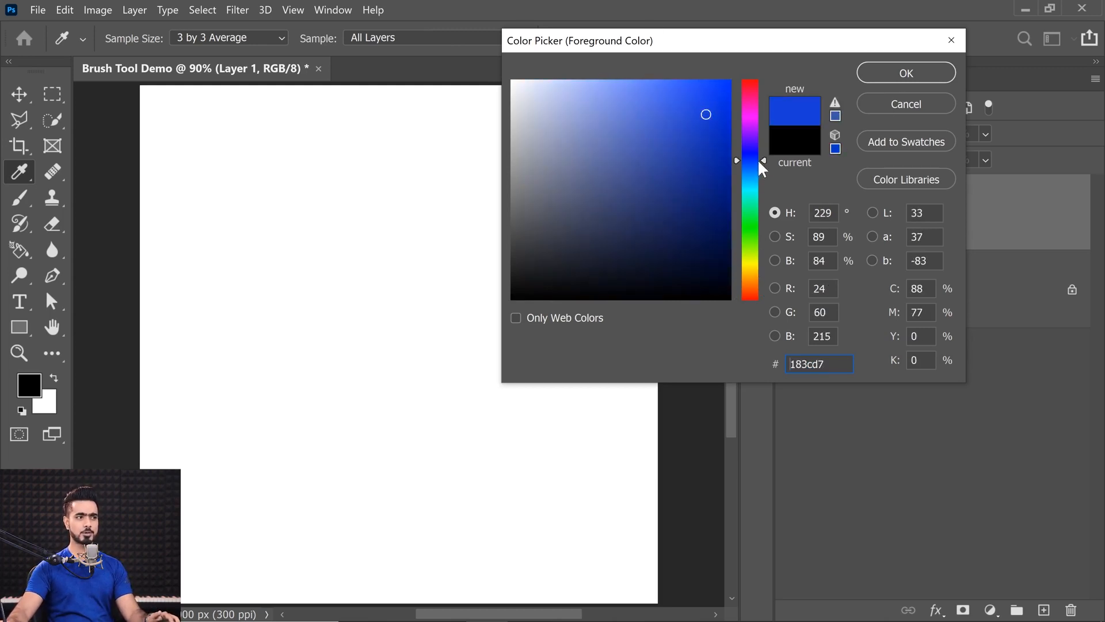
{"action": "left_click", "coordinate": [906, 73]}
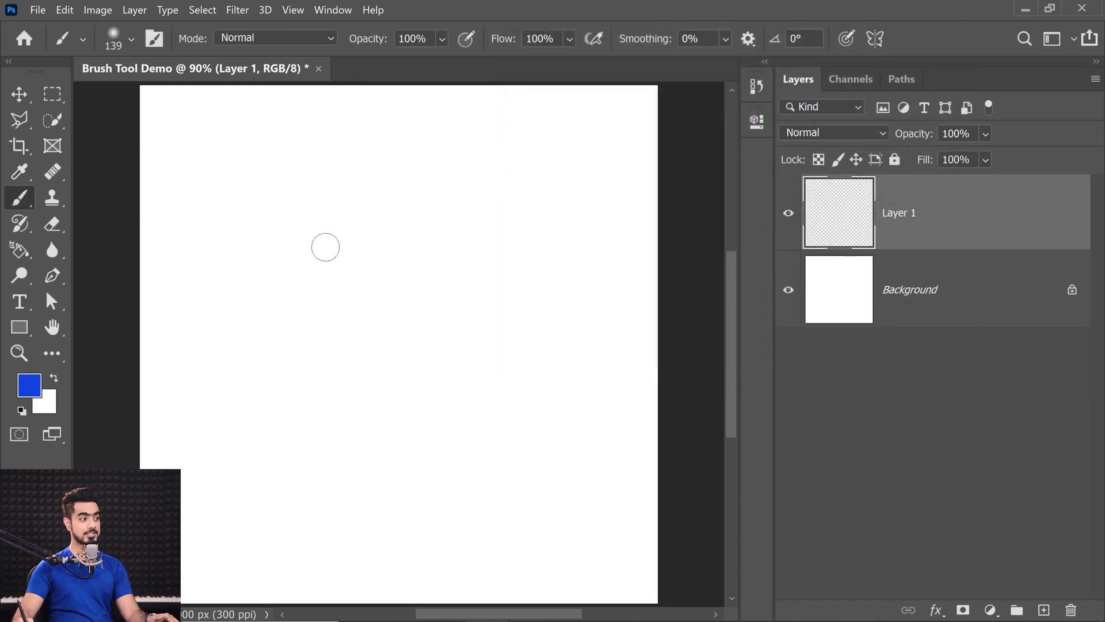
Step: Set the brush size to 489 px and paint a single soft blue dab in the upper right of the canvas
{"action": "left_click", "coordinate": [131, 38]}
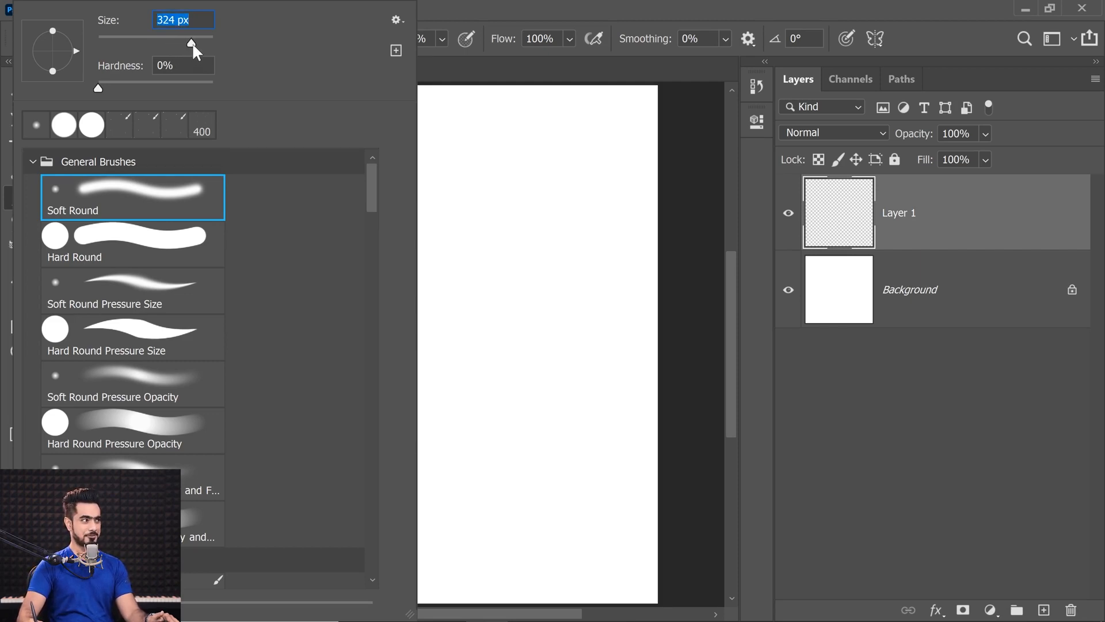
{"action": "left_click_drag", "start_coordinate": [192, 43], "coordinate": [201, 43]}
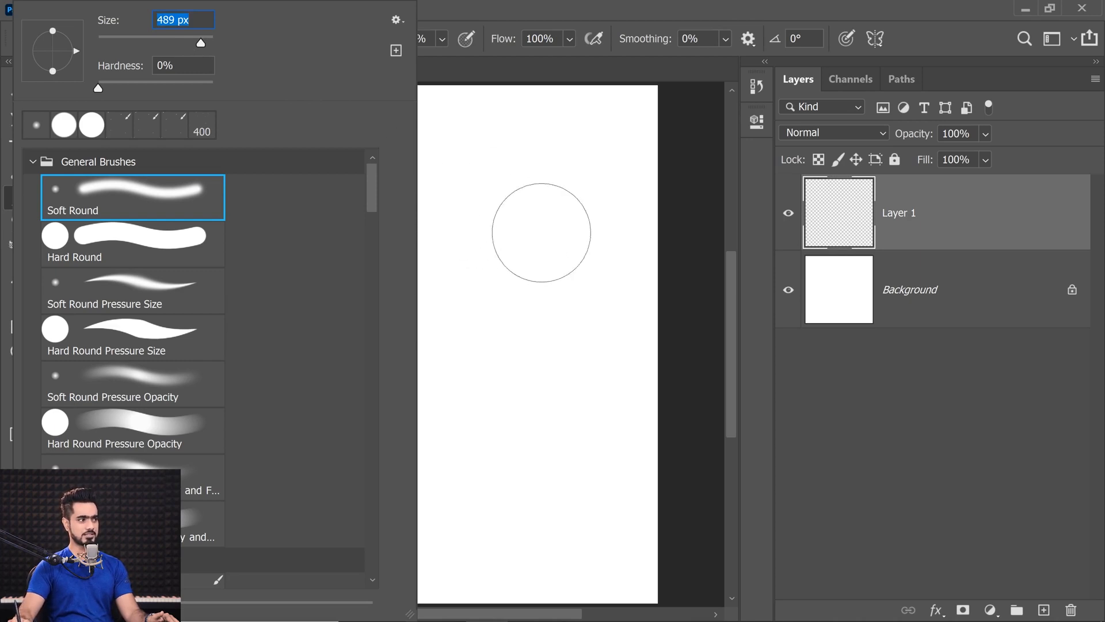
{"action": "left_click", "coordinate": [488, 225]}
Step: Reduce the brush size to 28 px, paint a small zigzag below the dab, and undo both strokes
{"action": "left_click", "coordinate": [129, 39]}
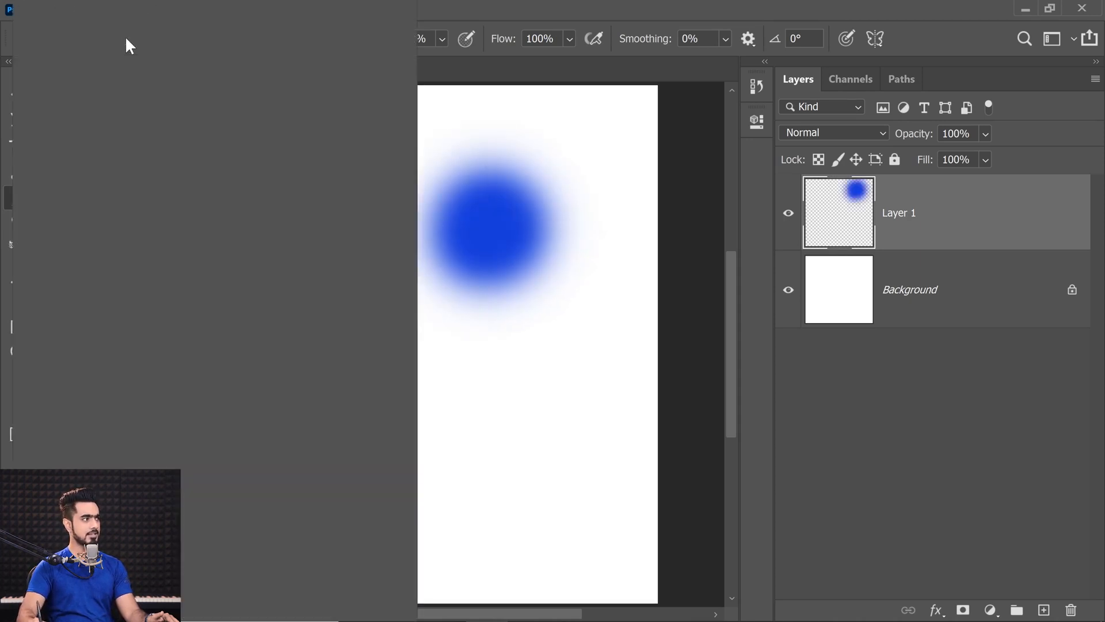
{"action": "left_click_drag", "start_coordinate": [200, 43], "coordinate": [159, 43]}
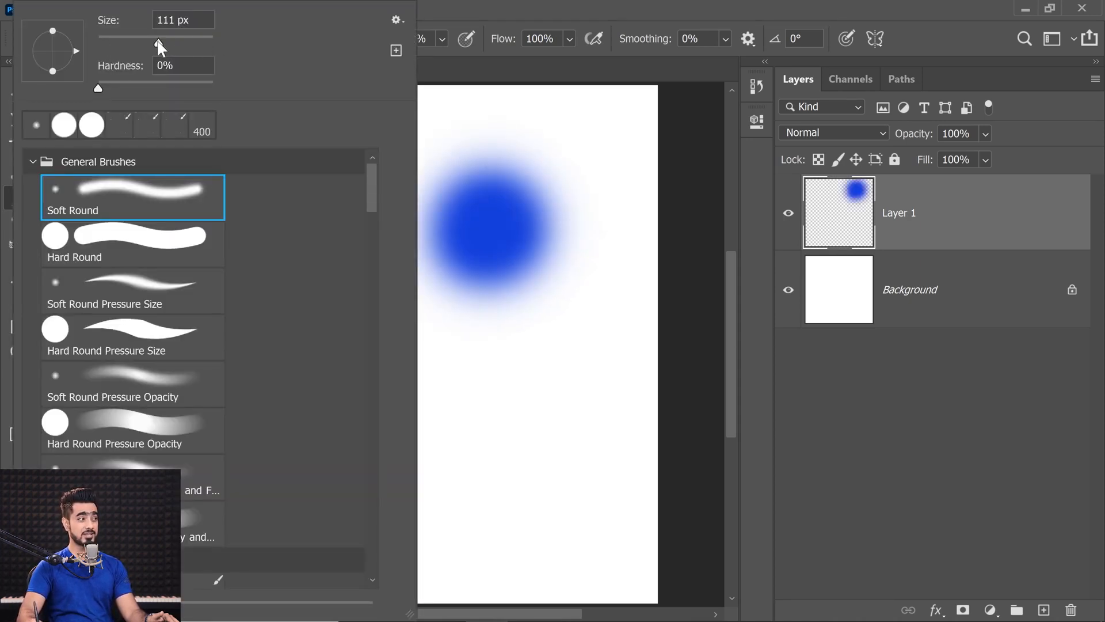
{"action": "left_click_drag", "start_coordinate": [506, 370], "coordinate": [455, 430]}
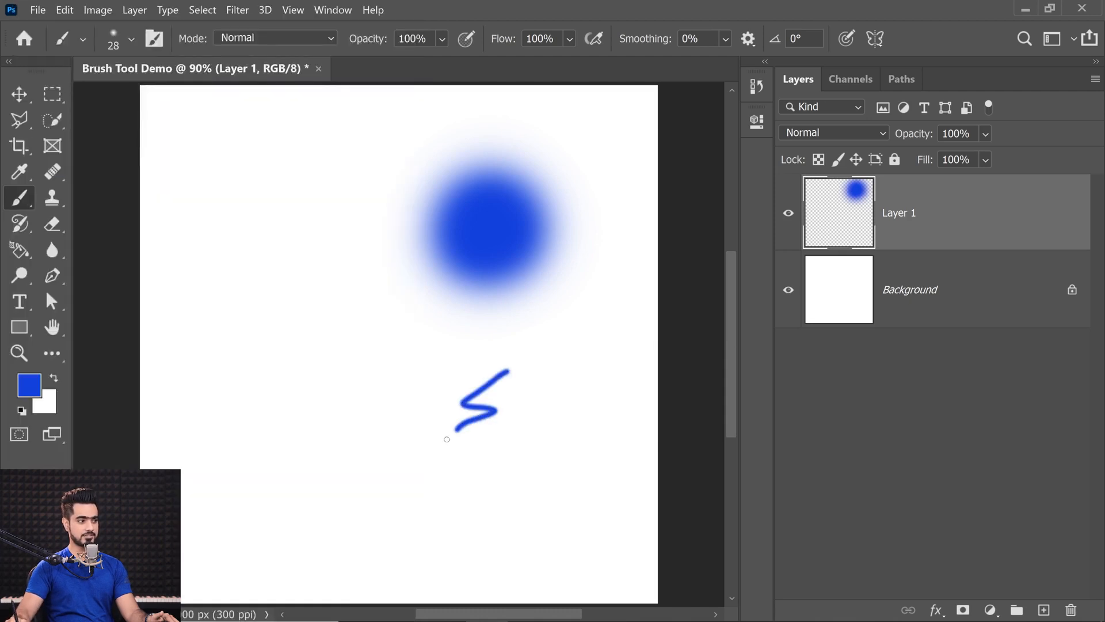
{"action": "key", "text": "ctrl+z"}
{"action": "key", "text": "ctrl+z"}
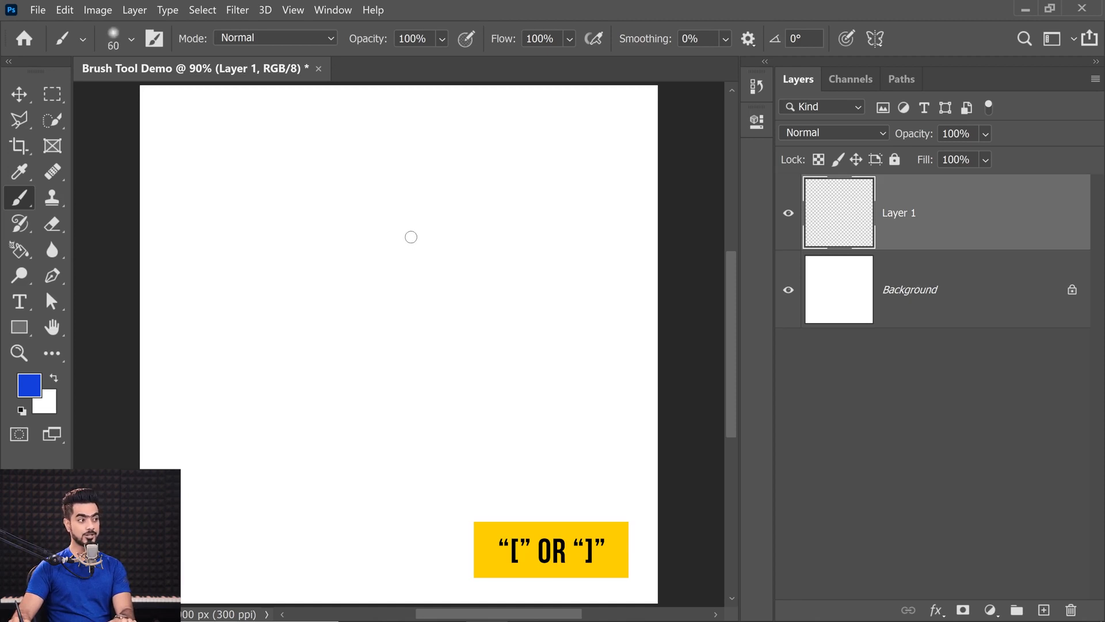
Step: Enlarge and shrink the brush in increments over the empty canvas, ending at a size of 400 px
{"action": "key", "text": "bracketright"}
{"action": "key", "text": "bracketright"}
{"action": "key", "text": "bracketright"}
{"action": "key", "text": "bracketright"}
{"action": "key", "text": "bracketright"}
{"action": "key", "text": "bracketright"}
{"action": "key", "text": "bracketright"}
{"action": "key", "text": "bracketright"}
{"action": "key", "text": "bracketright"}
{"action": "key", "text": "bracketright"}
{"action": "key", "text": "bracketright"}
{"action": "key", "text": "bracketright"}
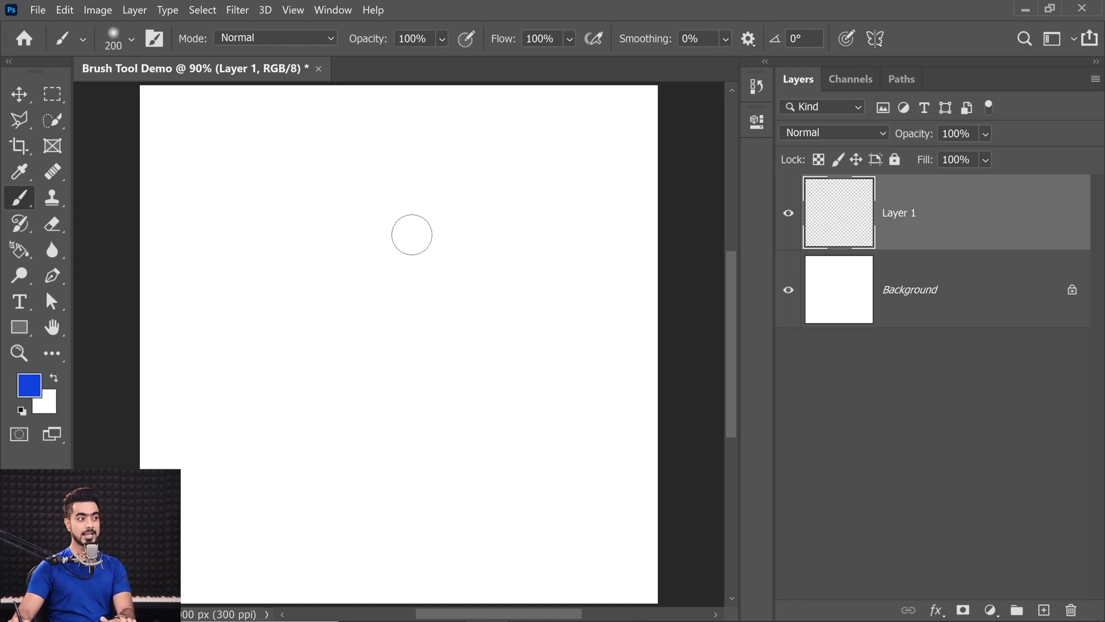
{"action": "key", "text": "bracketleft"}
{"action": "key", "text": "bracketleft"}
{"action": "key", "text": "bracketleft"}
{"action": "key", "text": "bracketleft"}
{"action": "key", "text": "bracketleft"}
{"action": "key", "text": "bracketleft"}
{"action": "key", "text": "bracketleft"}
{"action": "key", "text": "bracketleft"}
{"action": "key", "text": "bracketleft"}
{"action": "key", "text": "bracketleft"}
{"action": "key", "text": "bracketleft"}
{"action": "key", "text": "bracketleft"}
{"action": "key", "text": "bracketleft"}
{"action": "key", "text": "bracketleft"}
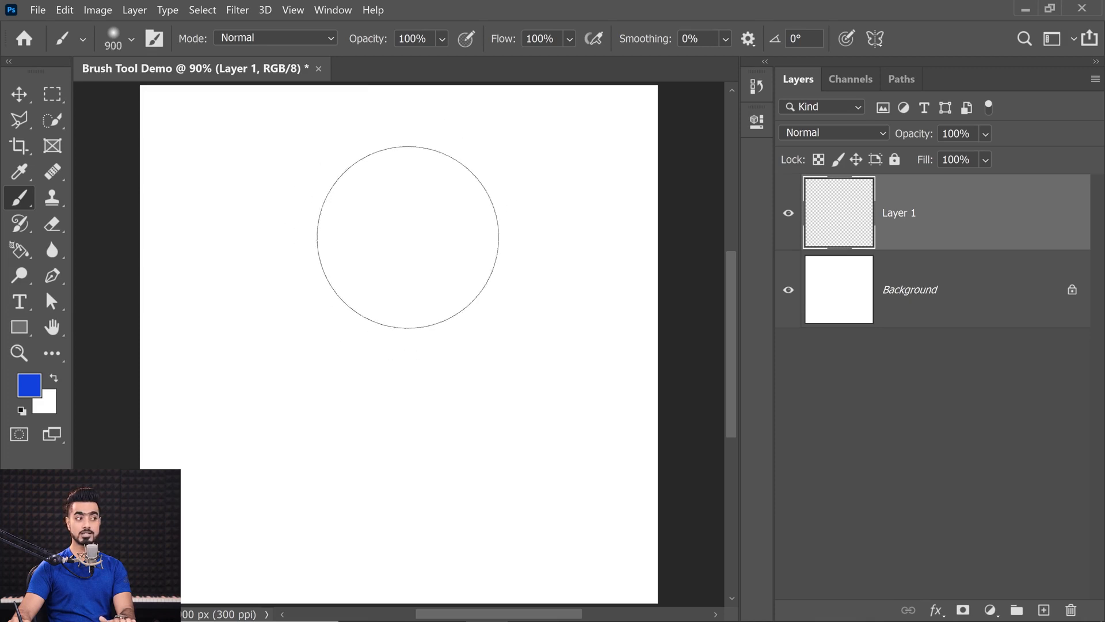
{"action": "key", "text": "bracketleft"}
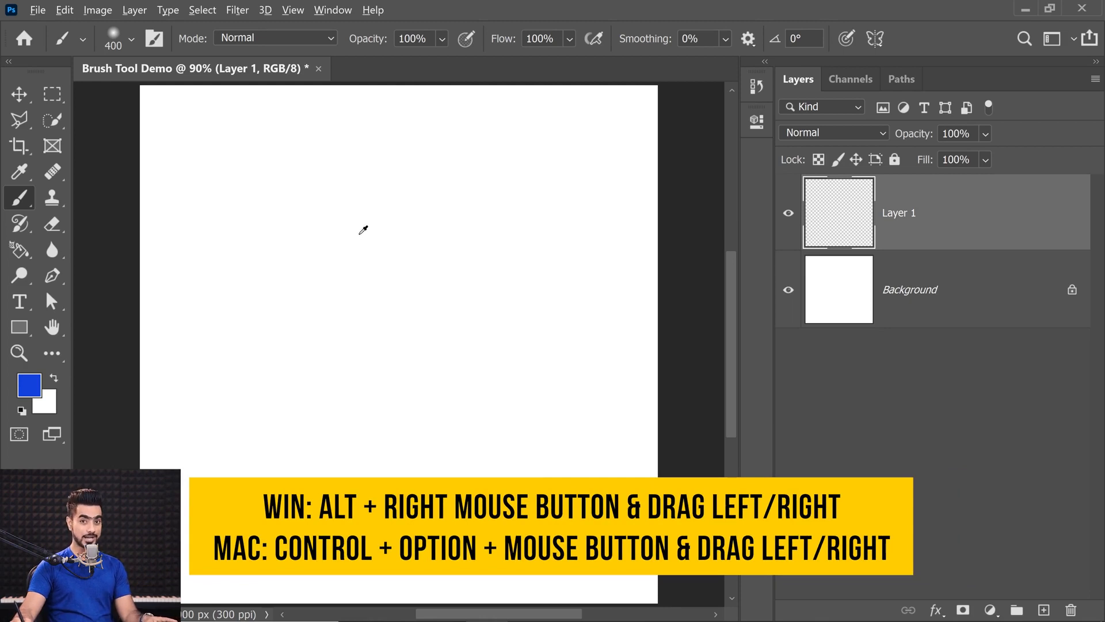
Step: Resize the brush interactively to 730 px and paint one soft blue dab in the upper left of the canvas
{"action": "mouse_move", "coordinate": [377, 227]}
{"action": "left_mouse_down"}
{"action": "mouse_move", "coordinate": [525, 232]}
{"action": "mouse_move", "coordinate": [314, 215]}
{"action": "left_mouse_up"}
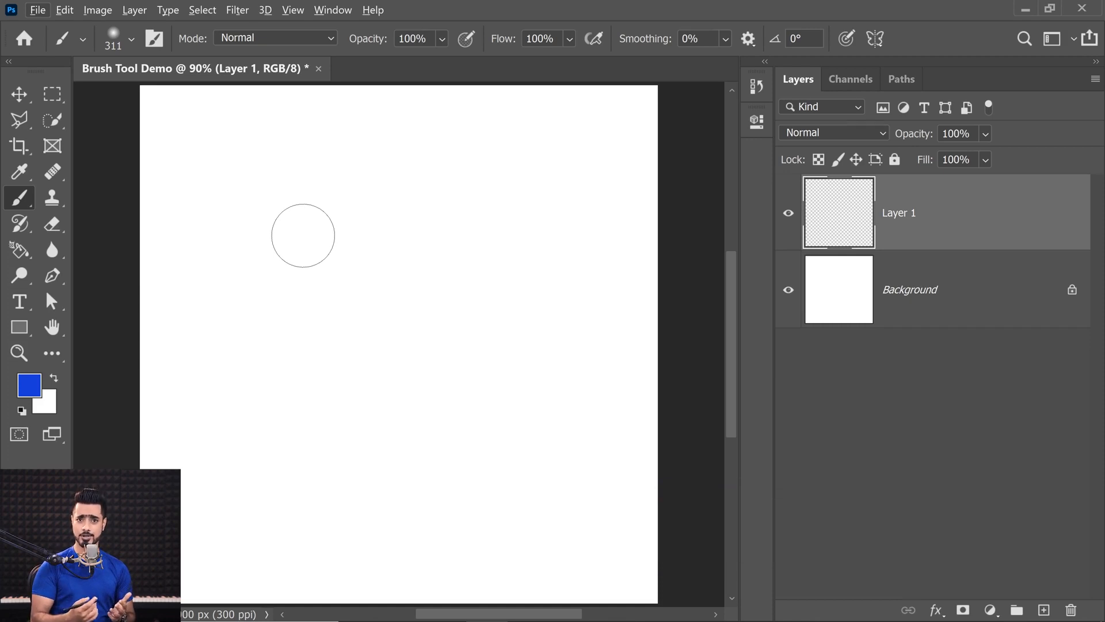
{"action": "mouse_move", "coordinate": [380, 217]}
{"action": "left_mouse_down"}
{"action": "mouse_move", "coordinate": [535, 257]}
{"action": "mouse_move", "coordinate": [395, 239]}
{"action": "left_mouse_up"}
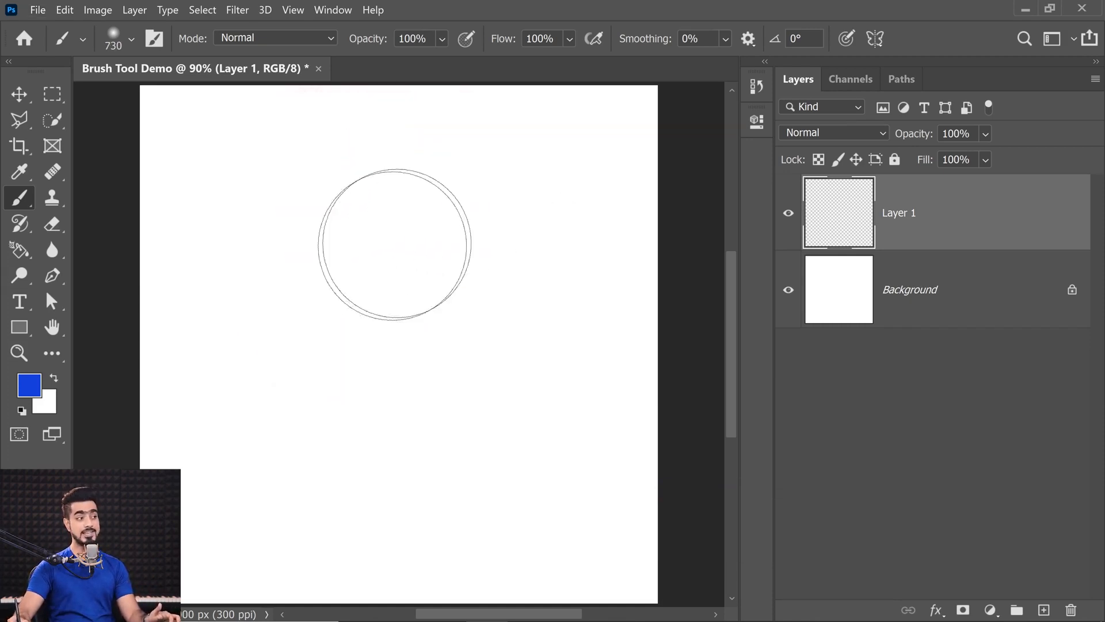
{"action": "left_click", "coordinate": [323, 214]}
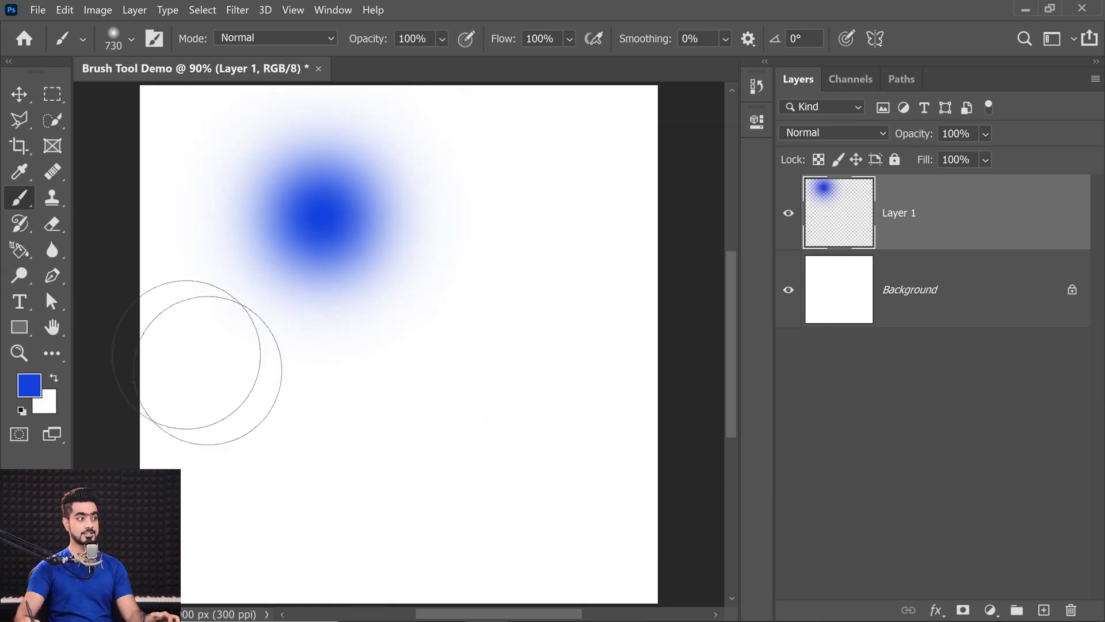
Step: Set the brush hardness to 62% and paint a blue dab directly below the soft one
{"action": "left_click", "coordinate": [131, 39]}
{"action": "left_click_drag", "start_coordinate": [167, 84], "coordinate": [168, 83]}
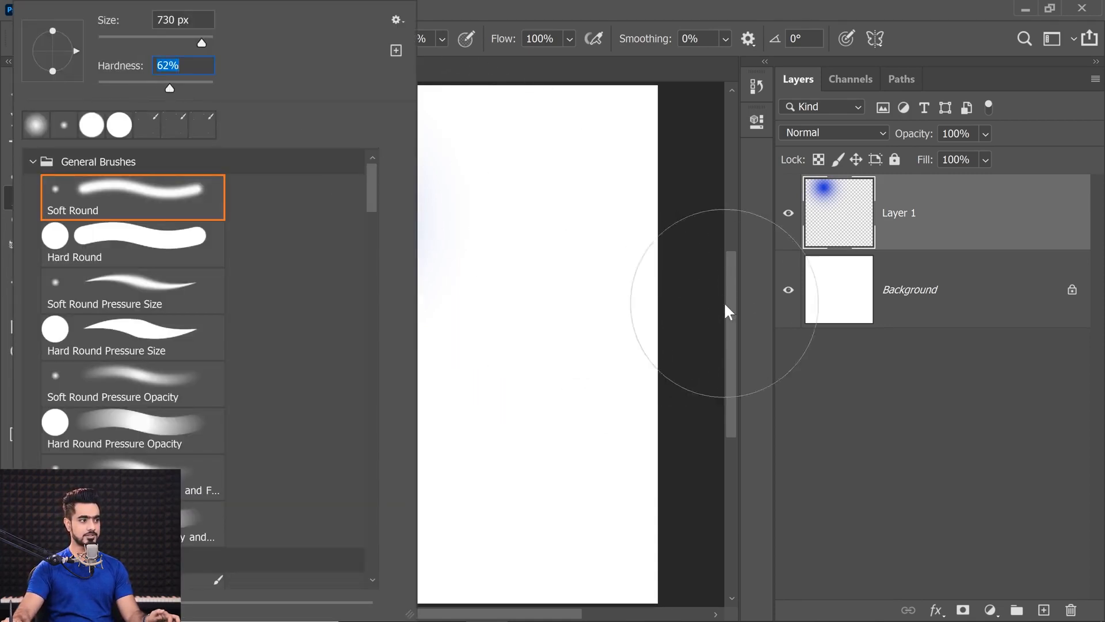
{"action": "left_click", "coordinate": [732, 317]}
{"action": "left_click", "coordinate": [323, 425]}
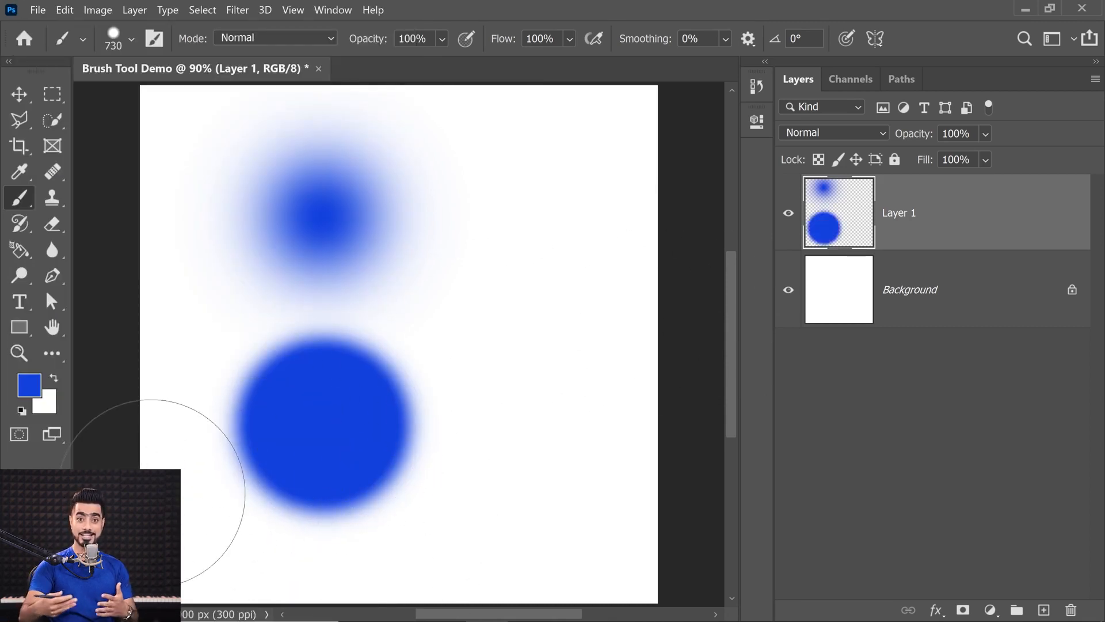
Step: Set the brush hardness to 100% and paint a hard-edged blue dab in the upper right of the canvas
{"action": "left_click", "coordinate": [113, 43]}
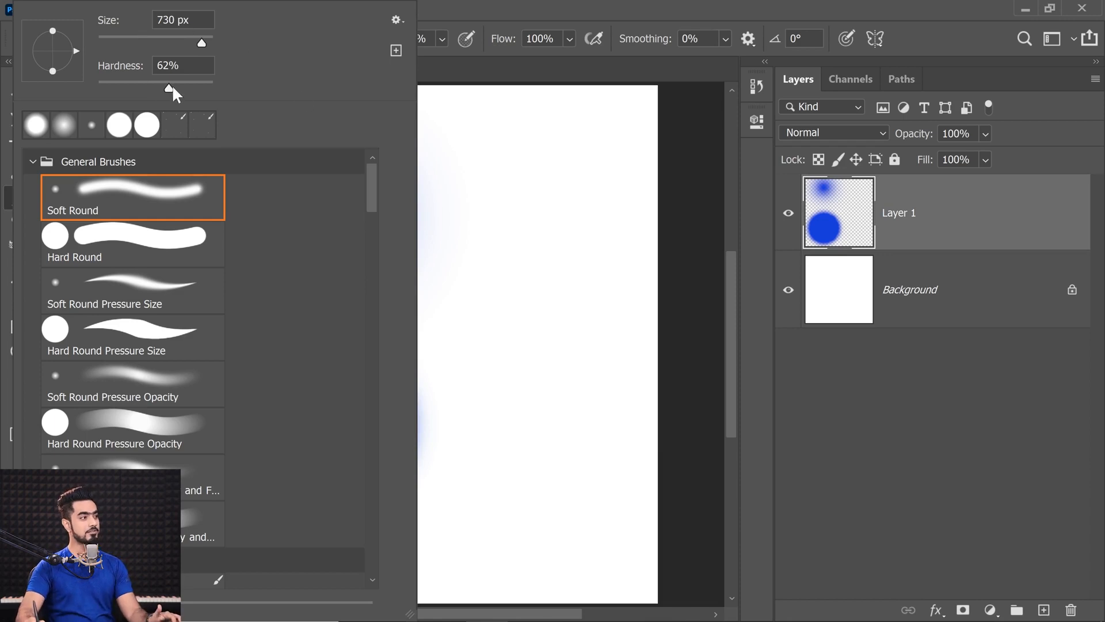
{"action": "left_click_drag", "start_coordinate": [218, 83], "coordinate": [219, 85]}
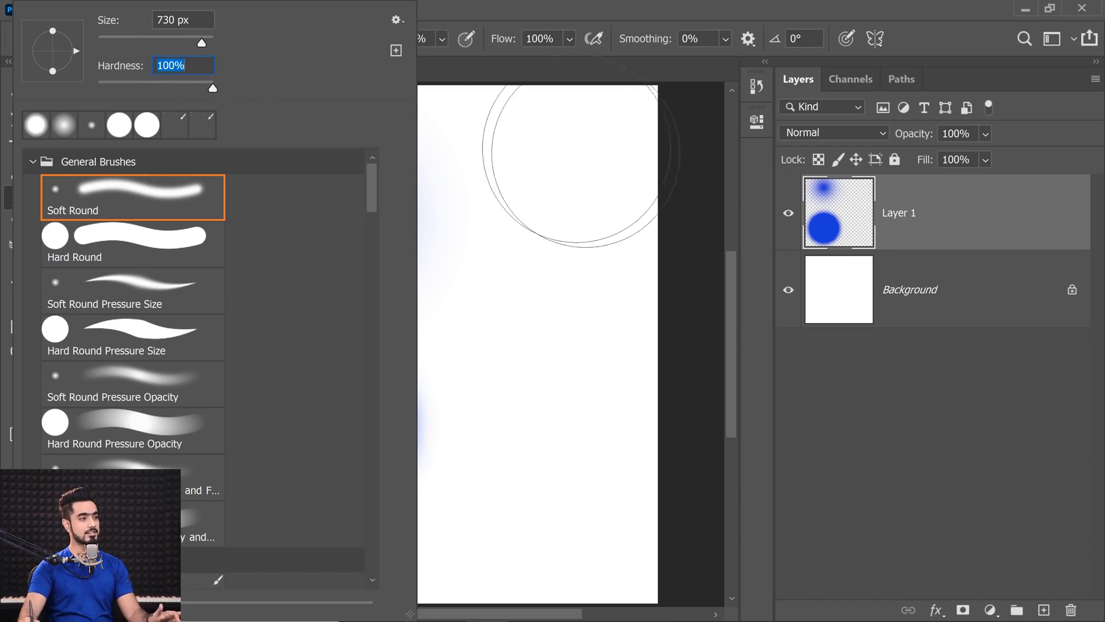
{"action": "left_click", "coordinate": [723, 236]}
{"action": "left_click", "coordinate": [537, 228]}
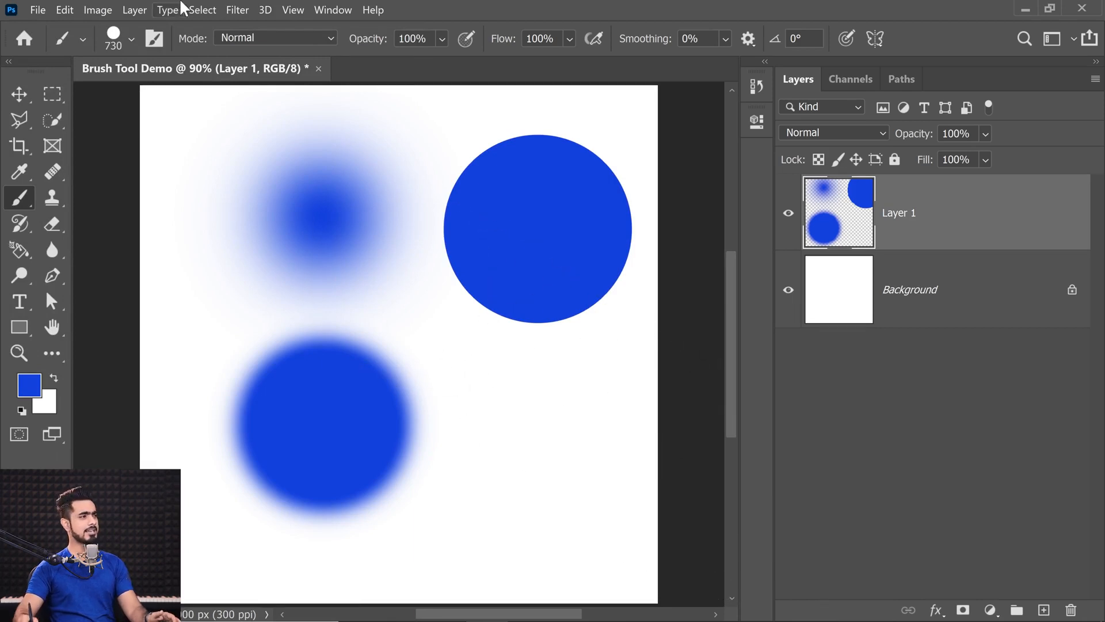
Step: Lower the brush hardness to 0% and replace the painted layer with a new empty layer
{"action": "left_click", "coordinate": [130, 38]}
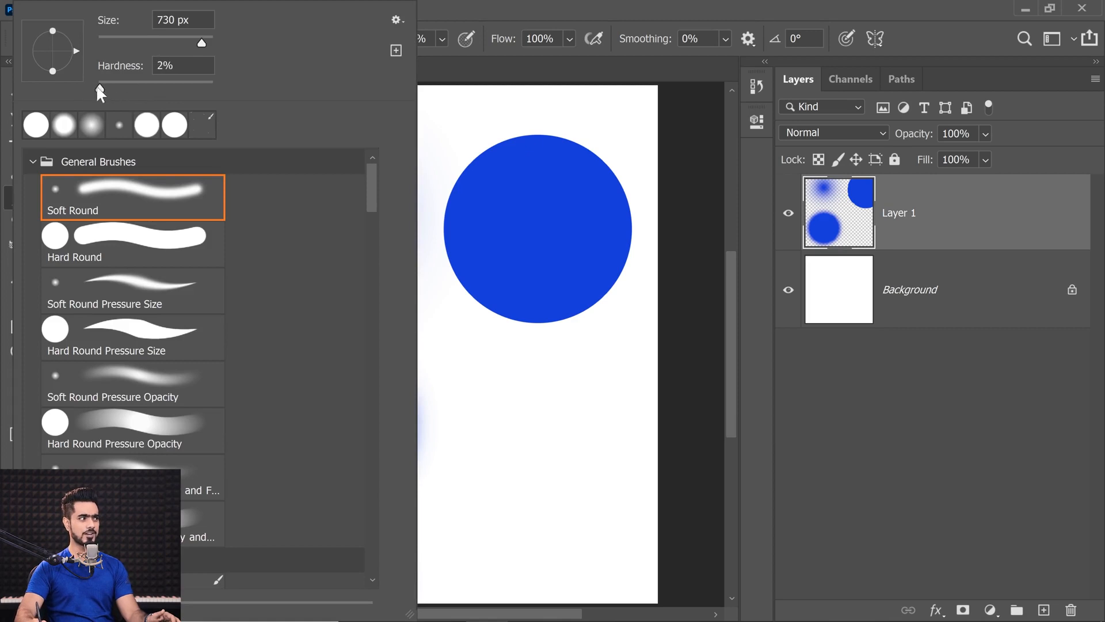
{"action": "key", "text": "Return"}
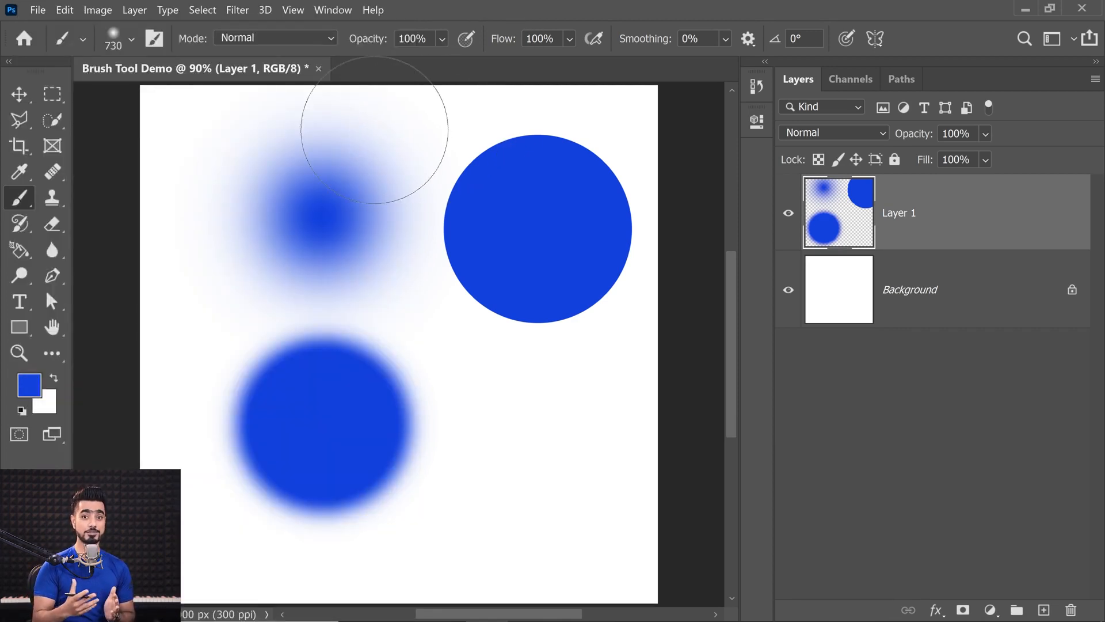
{"action": "mouse_move", "coordinate": [970, 207]}
{"action": "left_mouse_down"}
{"action": "mouse_move", "coordinate": [1007, 575]}
{"action": "mouse_move", "coordinate": [1072, 608]}
{"action": "left_mouse_up"}
{"action": "left_click", "coordinate": [1043, 610]}
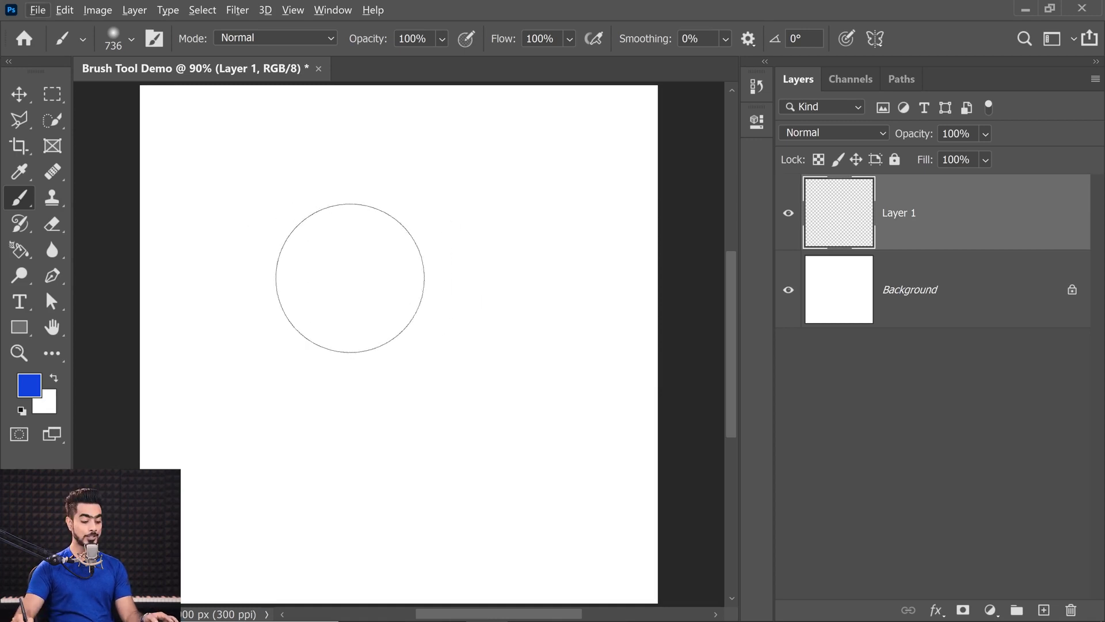
Step: Adjust the brush's diameter and hardness interactively on the canvas
{"action": "right_click", "coordinate": [357, 280], "text": "alt"}
{"action": "right_click", "coordinate": [392, 279], "text": "alt"}
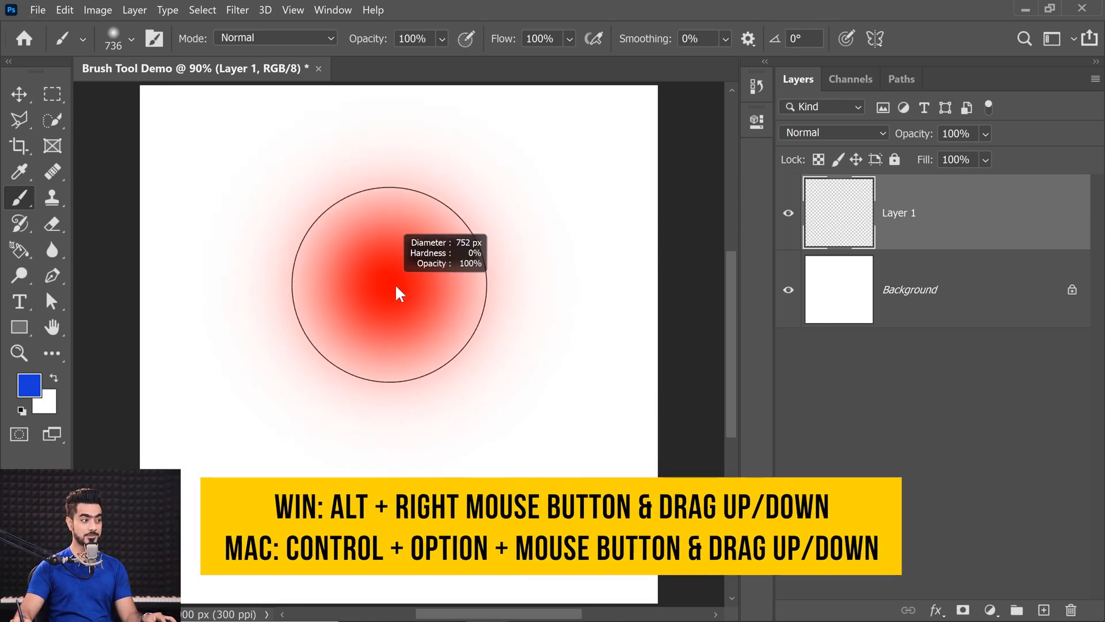
{"action": "mouse_move", "coordinate": [395, 281]}
{"action": "left_mouse_down"}
{"action": "mouse_move", "coordinate": [389, 289]}
{"action": "mouse_move", "coordinate": [486, 296]}
{"action": "mouse_move", "coordinate": [352, 288]}
{"action": "mouse_move", "coordinate": [440, 316]}
{"action": "mouse_move", "coordinate": [443, 210]}
{"action": "mouse_move", "coordinate": [433, 405]}
{"action": "mouse_move", "coordinate": [438, 29]}
{"action": "mouse_move", "coordinate": [422, 141]}
{"action": "left_mouse_up"}
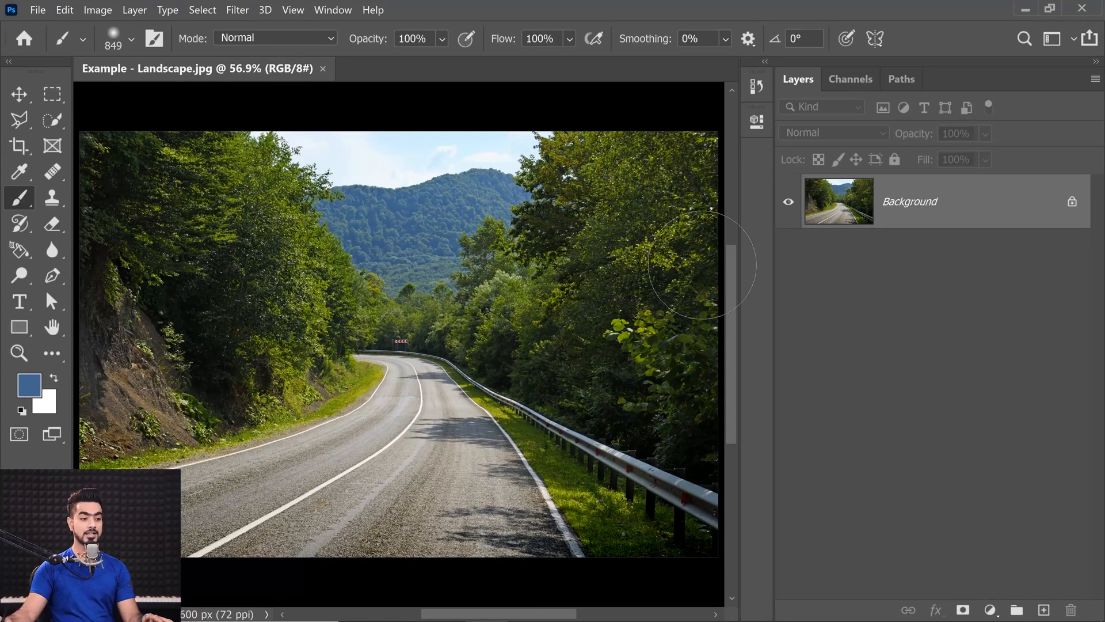
Step: On a new layer, paint blue across the mountain and nearby trees with a 518 px brush, and set the layer's opacity to 50%
{"action": "left_click", "coordinate": [1043, 610]}
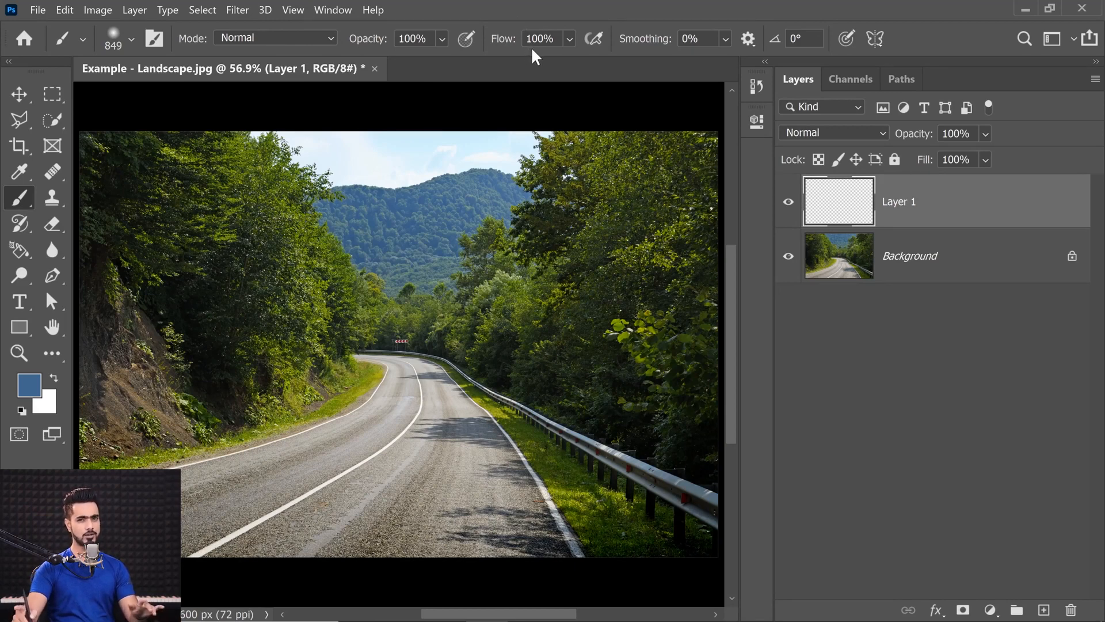
{"action": "left_click_drag", "start_coordinate": [312, 211], "coordinate": [258, 218]}
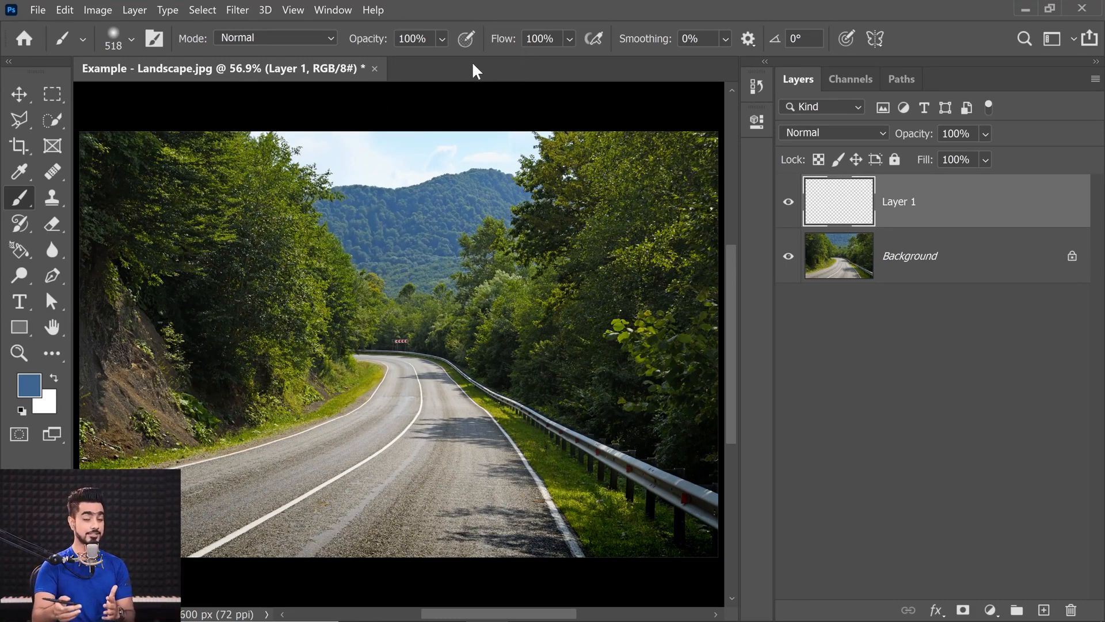
{"action": "mouse_move", "coordinate": [254, 190]}
{"action": "left_mouse_down"}
{"action": "mouse_move", "coordinate": [504, 206]}
{"action": "mouse_move", "coordinate": [347, 206]}
{"action": "mouse_move", "coordinate": [467, 216]}
{"action": "mouse_move", "coordinate": [389, 221]}
{"action": "mouse_move", "coordinate": [456, 233]}
{"action": "mouse_move", "coordinate": [321, 226]}
{"action": "mouse_move", "coordinate": [491, 241]}
{"action": "mouse_move", "coordinate": [285, 243]}
{"action": "mouse_move", "coordinate": [582, 253]}
{"action": "left_mouse_up"}
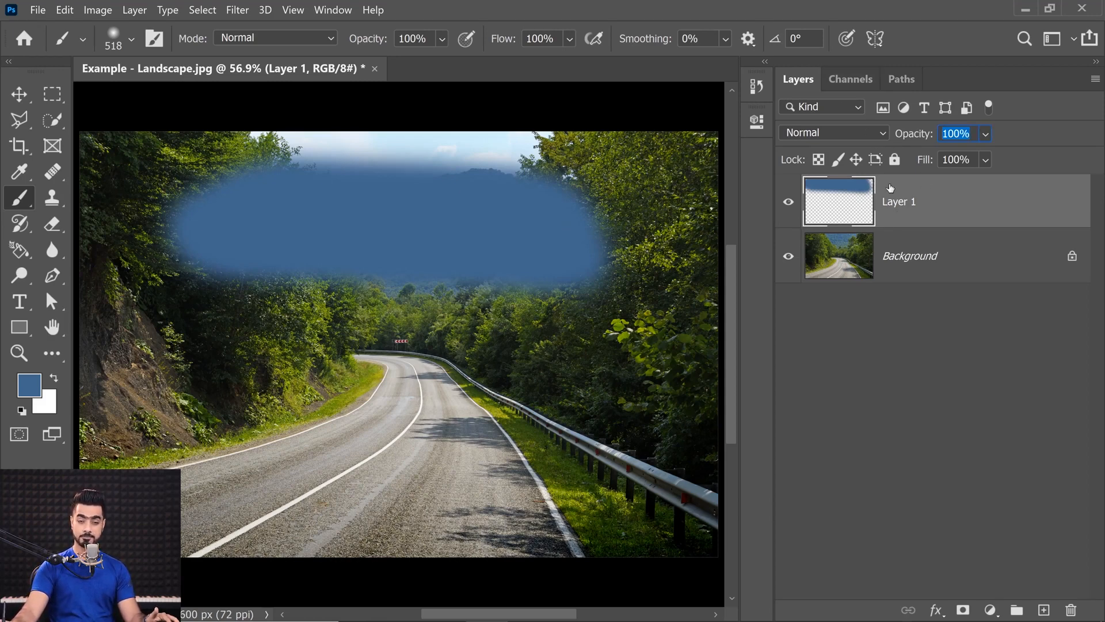
{"action": "type", "text": "50"}
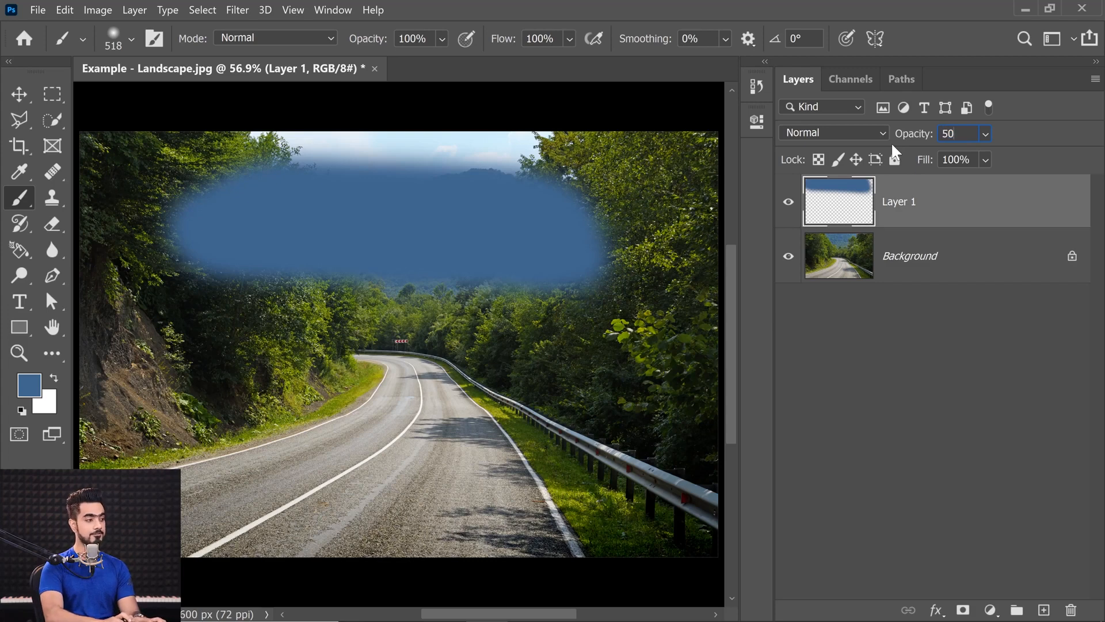
{"action": "key", "text": "Return"}
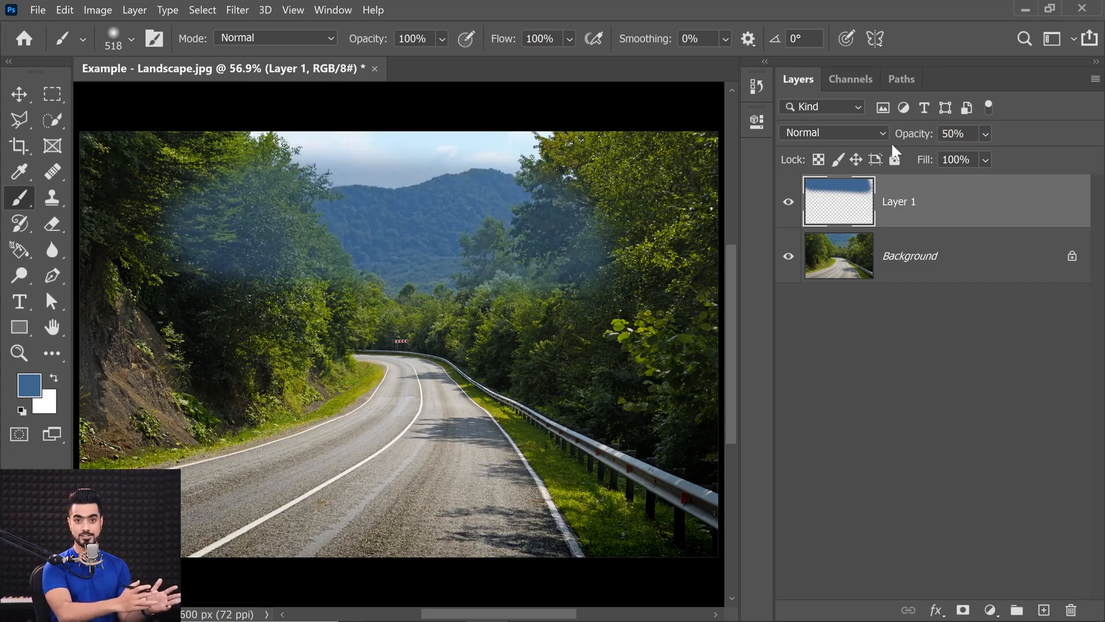
Step: Hide the painted layer and add a new empty layer above it
{"action": "left_click", "coordinate": [787, 203]}
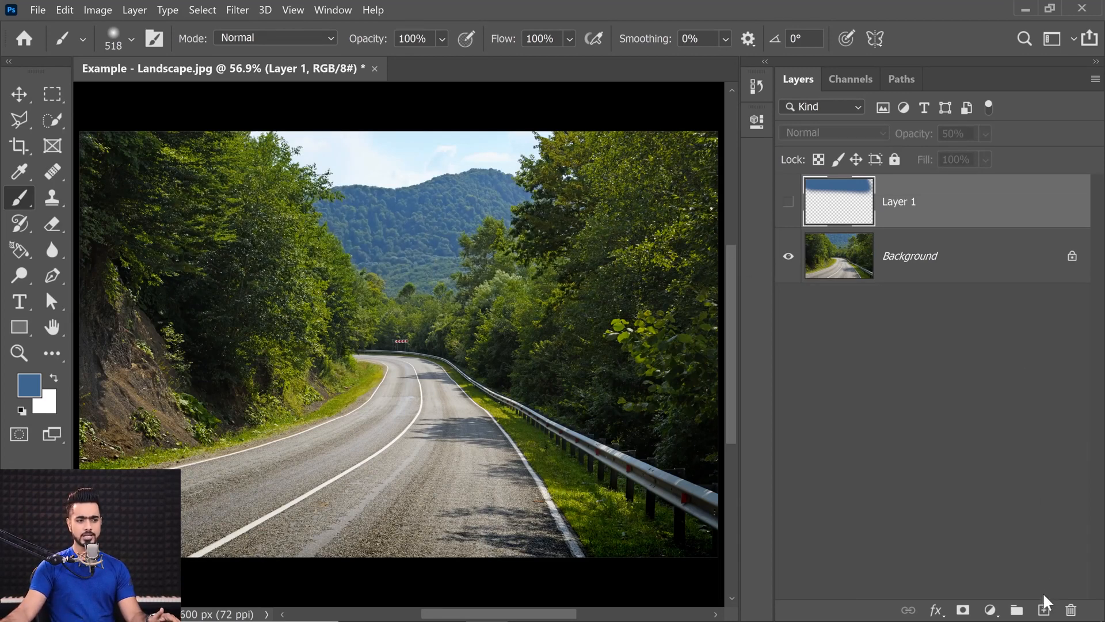
{"action": "left_click", "coordinate": [1043, 609]}
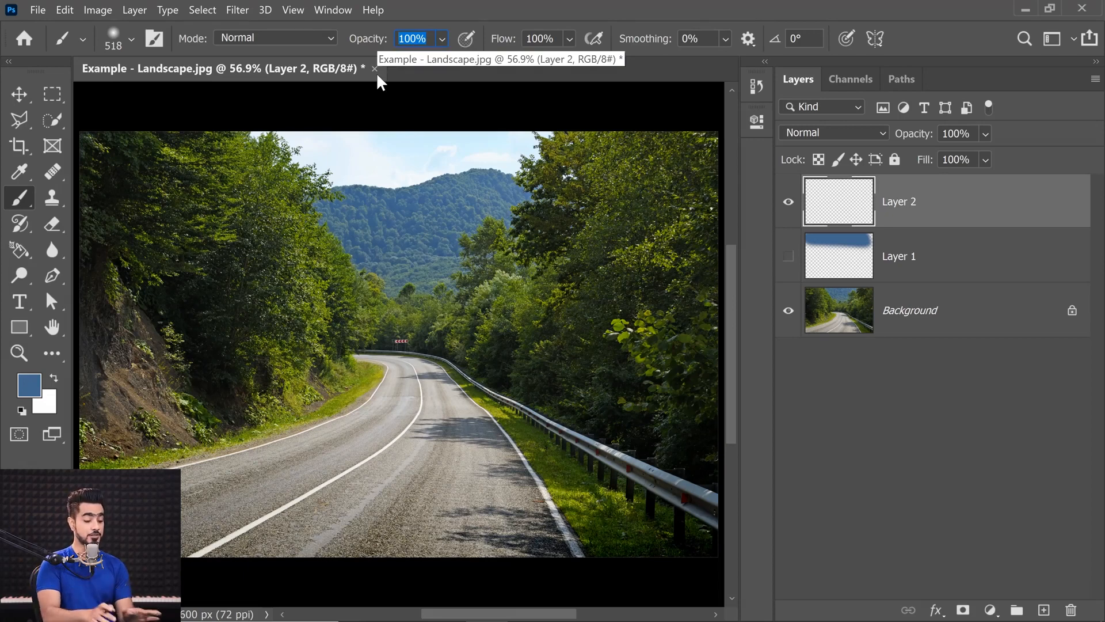
Step: Set the brush opacity to 50%, paint blue across the mountain and trees, and show the lower painted layer instead to compare
{"action": "type", "text": "50"}
{"action": "key", "text": "Return"}
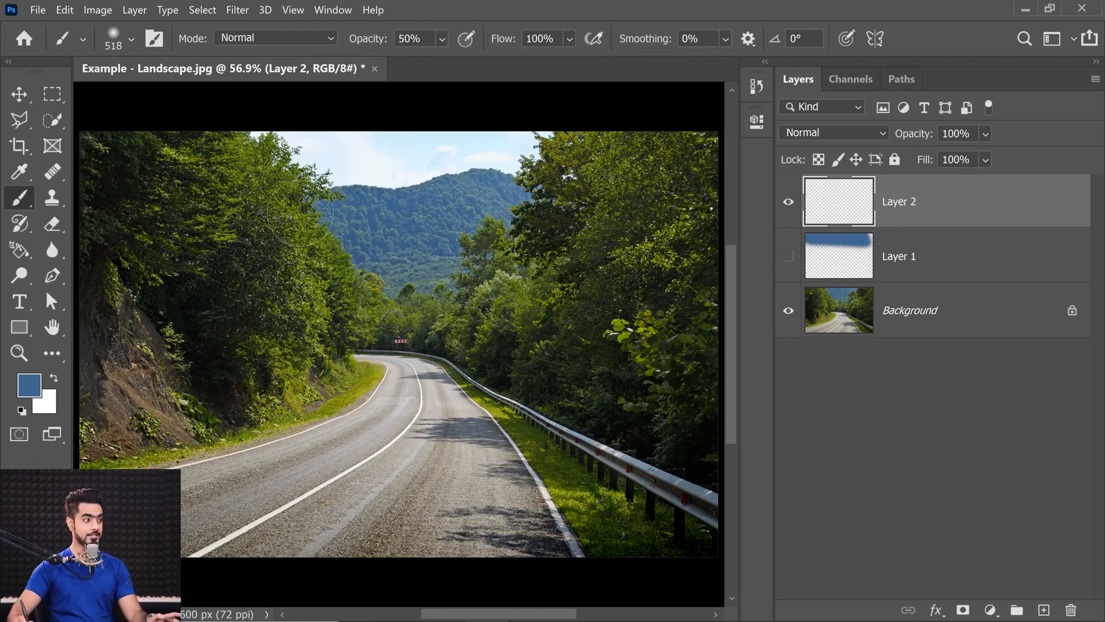
{"action": "mouse_move", "coordinate": [261, 230]}
{"action": "left_mouse_down"}
{"action": "mouse_move", "coordinate": [599, 219]}
{"action": "mouse_move", "coordinate": [230, 254]}
{"action": "mouse_move", "coordinate": [266, 251]}
{"action": "mouse_move", "coordinate": [190, 244]}
{"action": "left_mouse_up"}
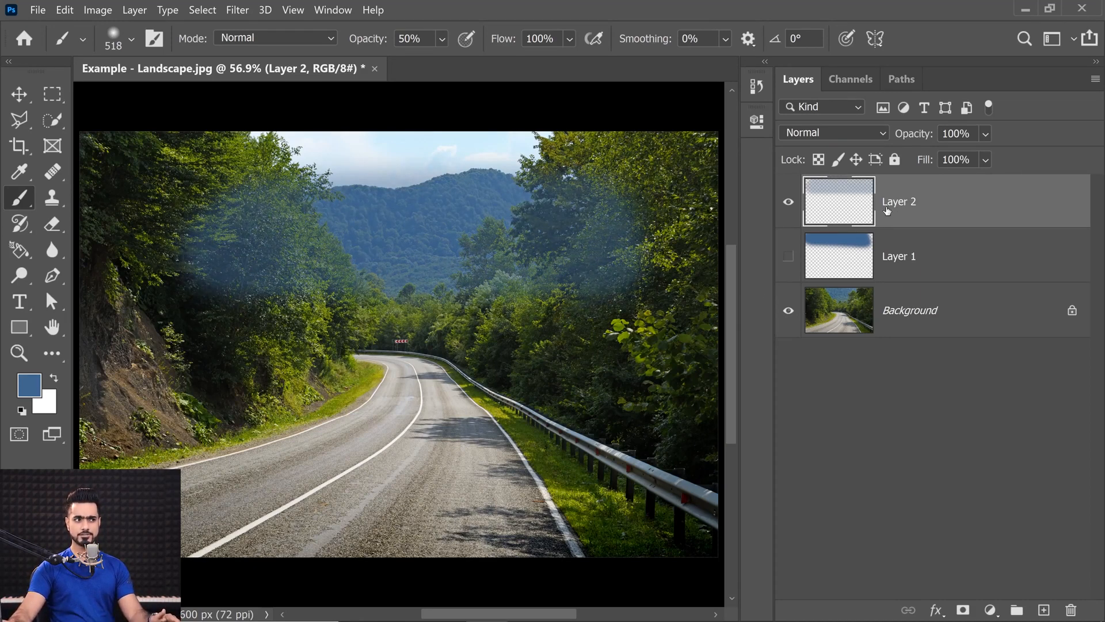
{"action": "left_click", "coordinate": [788, 204]}
{"action": "left_click", "coordinate": [788, 258]}
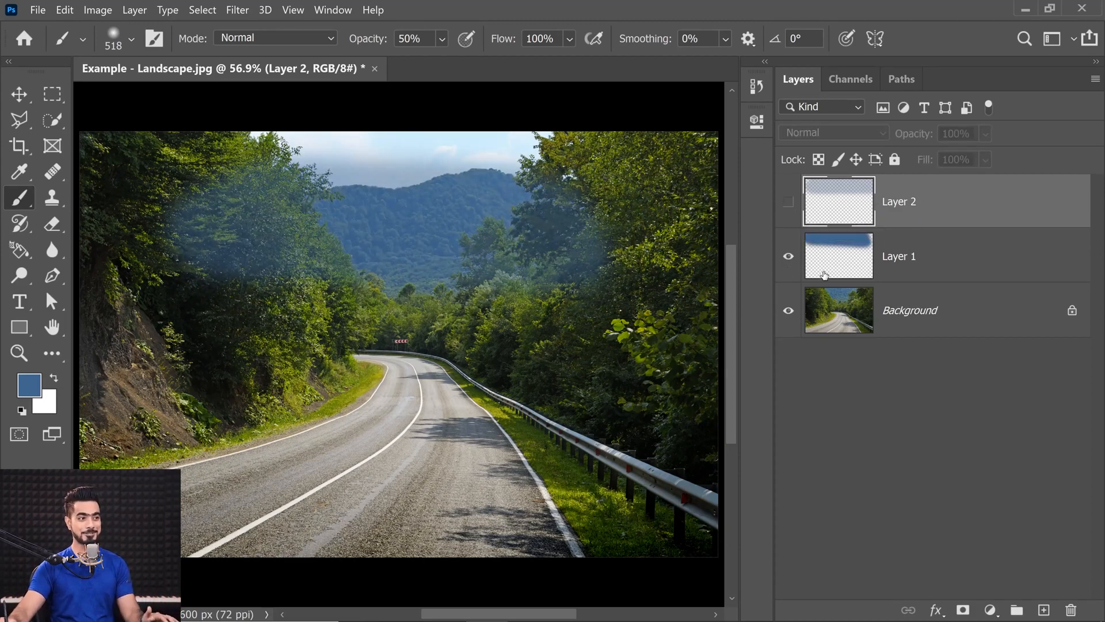
Step: Delete both painted layers from the landscape photo and add a new empty layer
{"action": "left_click", "coordinate": [944, 261], "text": "shift"}
{"action": "left_click_drag", "start_coordinate": [943, 261], "coordinate": [1070, 610]}
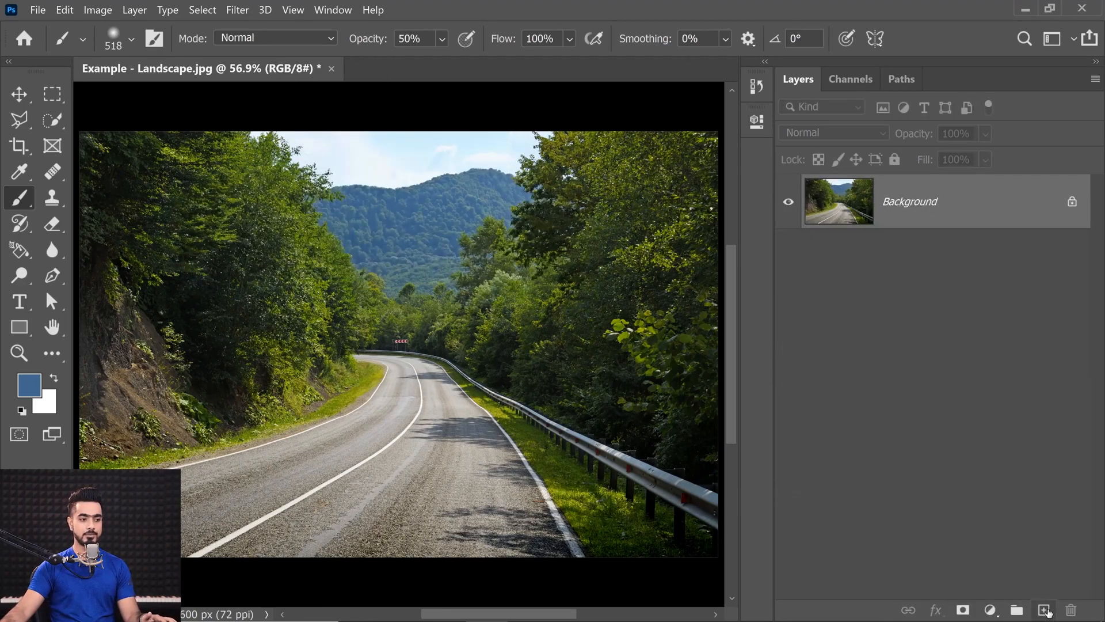
{"action": "left_click", "coordinate": [1044, 610]}
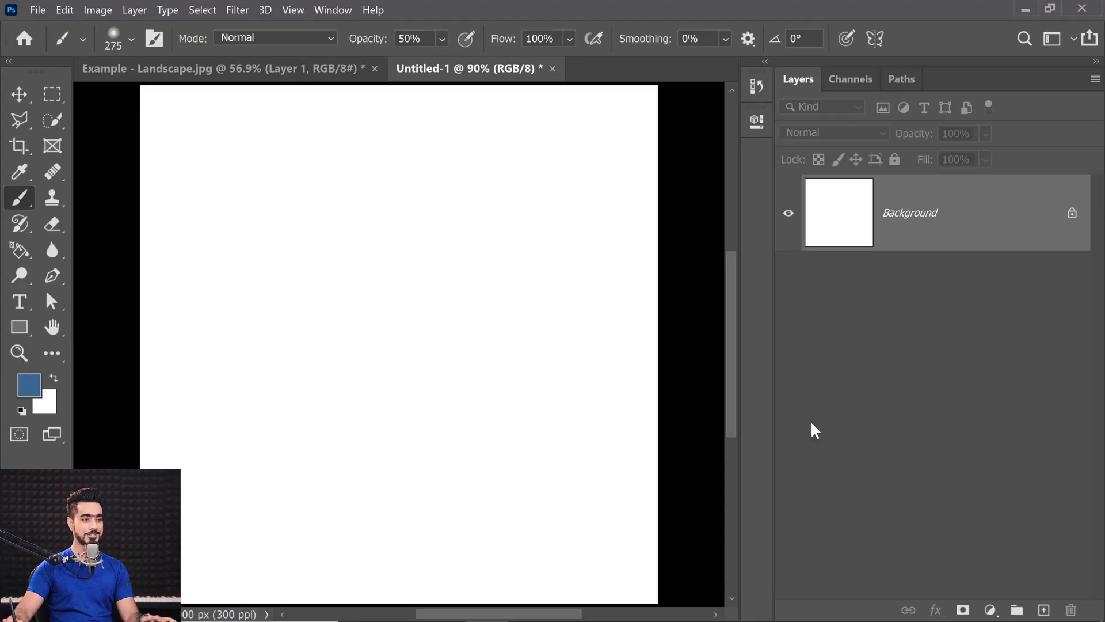
Step: Add a new layer in the blank Untitled-1 document, setting the brush opacity to 100% and the layer opacity to 20%
{"action": "left_click", "coordinate": [1043, 610]}
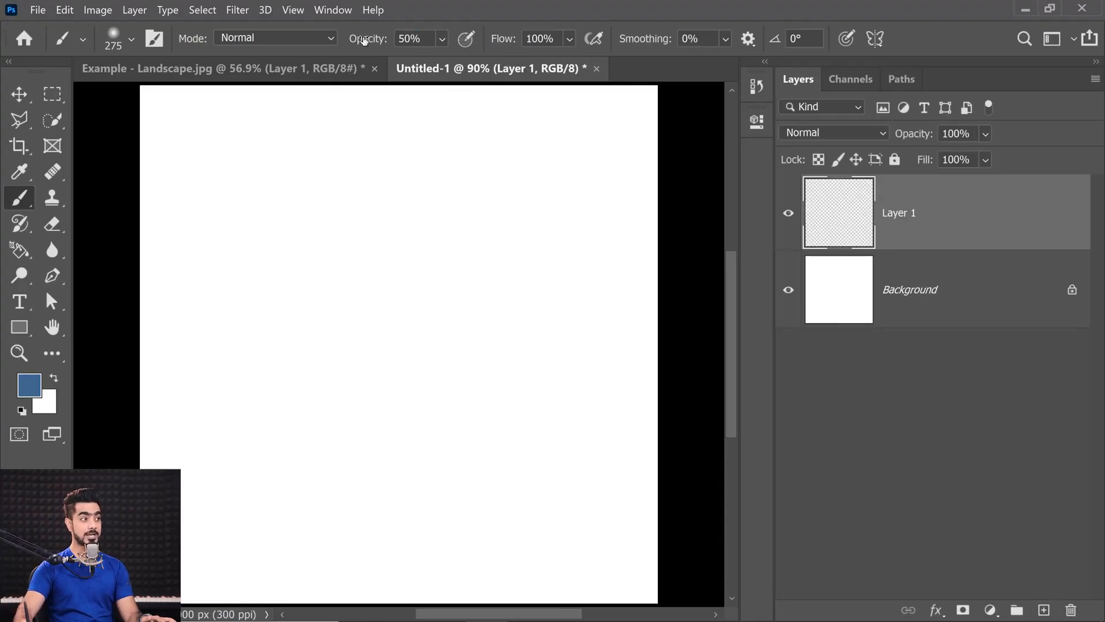
{"action": "left_click_drag", "start_coordinate": [364, 40], "coordinate": [473, 50]}
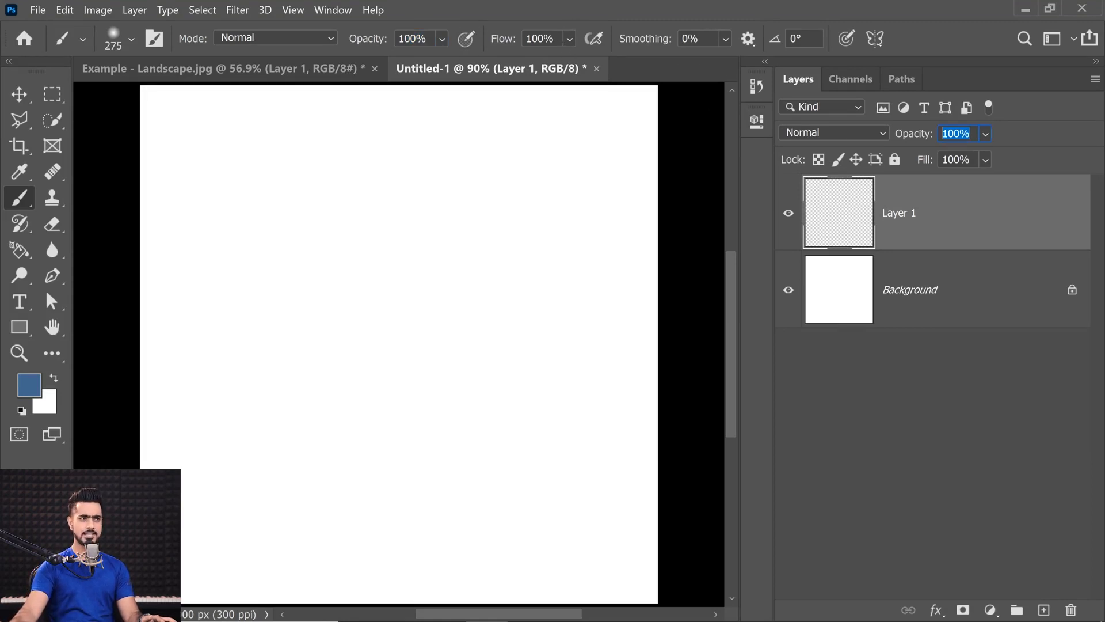
{"action": "type", "text": "20"}
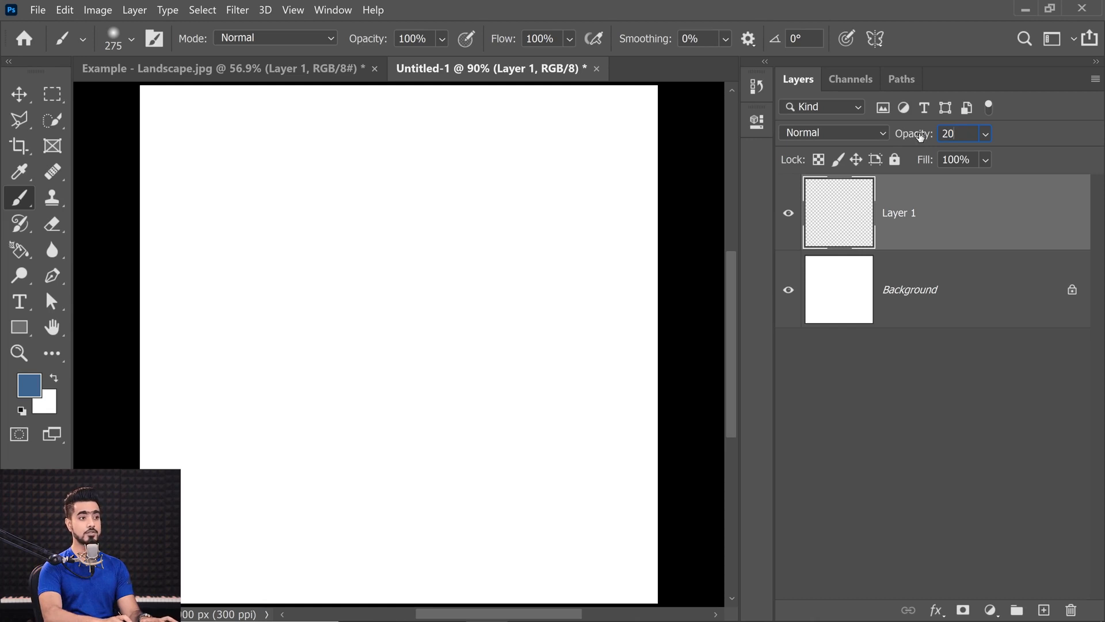
Step: Choose the Hard Round brush, resize it to 220 px, and paint a large blue area over the upper and middle canvas
{"action": "left_click", "coordinate": [127, 40]}
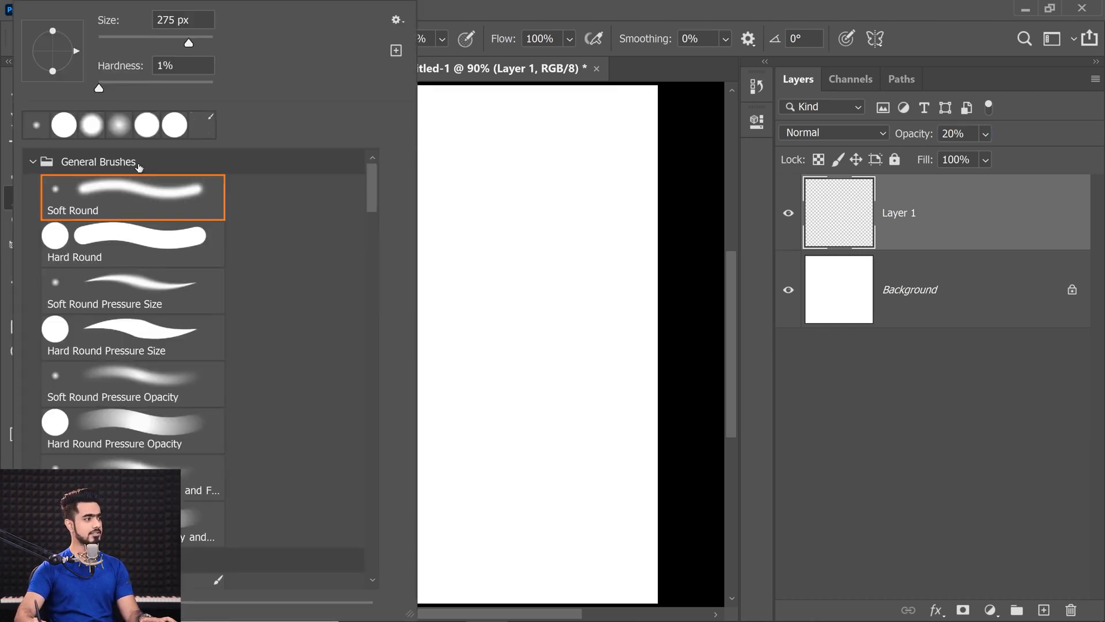
{"action": "left_click", "coordinate": [135, 242]}
{"action": "left_click", "coordinate": [711, 231]}
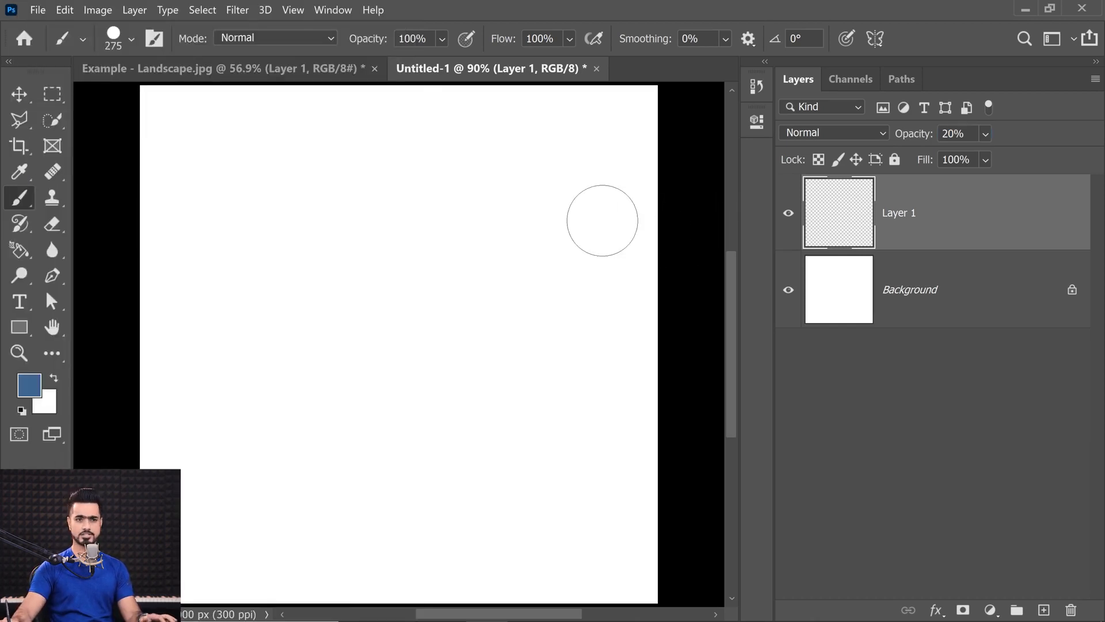
{"action": "left_click_drag", "start_coordinate": [288, 251], "coordinate": [284, 247]}
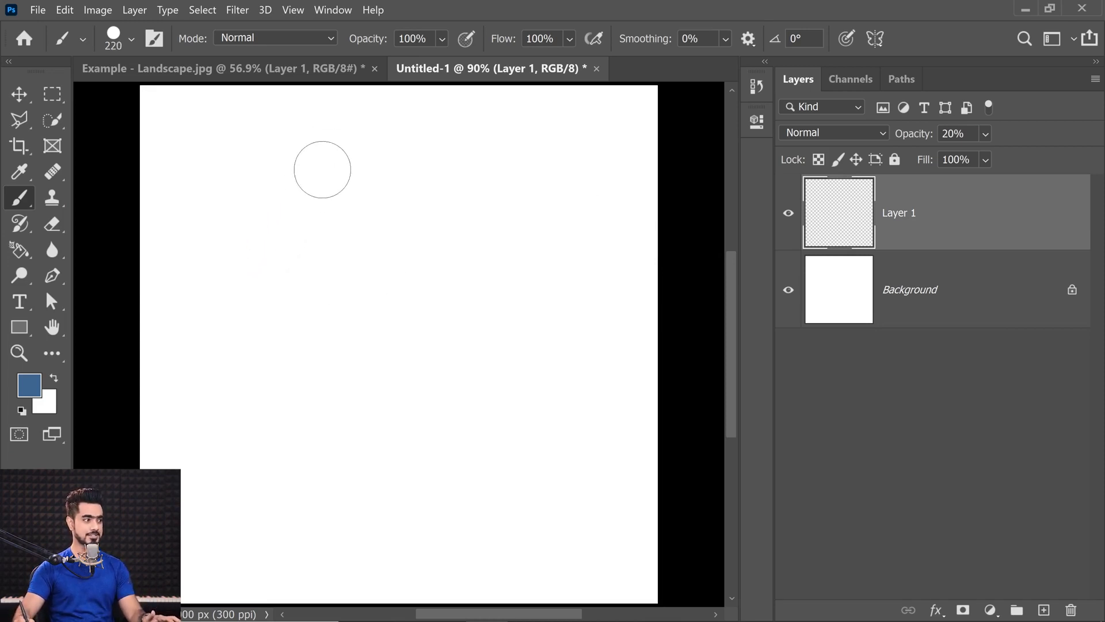
{"action": "mouse_move", "coordinate": [316, 150]}
{"action": "left_mouse_down"}
{"action": "mouse_move", "coordinate": [293, 180]}
{"action": "mouse_move", "coordinate": [287, 216]}
{"action": "mouse_move", "coordinate": [324, 203]}
{"action": "mouse_move", "coordinate": [303, 255]}
{"action": "mouse_move", "coordinate": [370, 211]}
{"action": "mouse_move", "coordinate": [324, 283]}
{"action": "mouse_move", "coordinate": [403, 231]}
{"action": "mouse_move", "coordinate": [349, 310]}
{"action": "mouse_move", "coordinate": [450, 235]}
{"action": "mouse_move", "coordinate": [356, 356]}
{"action": "mouse_move", "coordinate": [511, 227]}
{"action": "mouse_move", "coordinate": [379, 375]}
{"action": "mouse_move", "coordinate": [513, 270]}
{"action": "mouse_move", "coordinate": [430, 369]}
{"action": "mouse_move", "coordinate": [506, 363]}
{"action": "mouse_move", "coordinate": [468, 397]}
{"action": "left_mouse_up"}
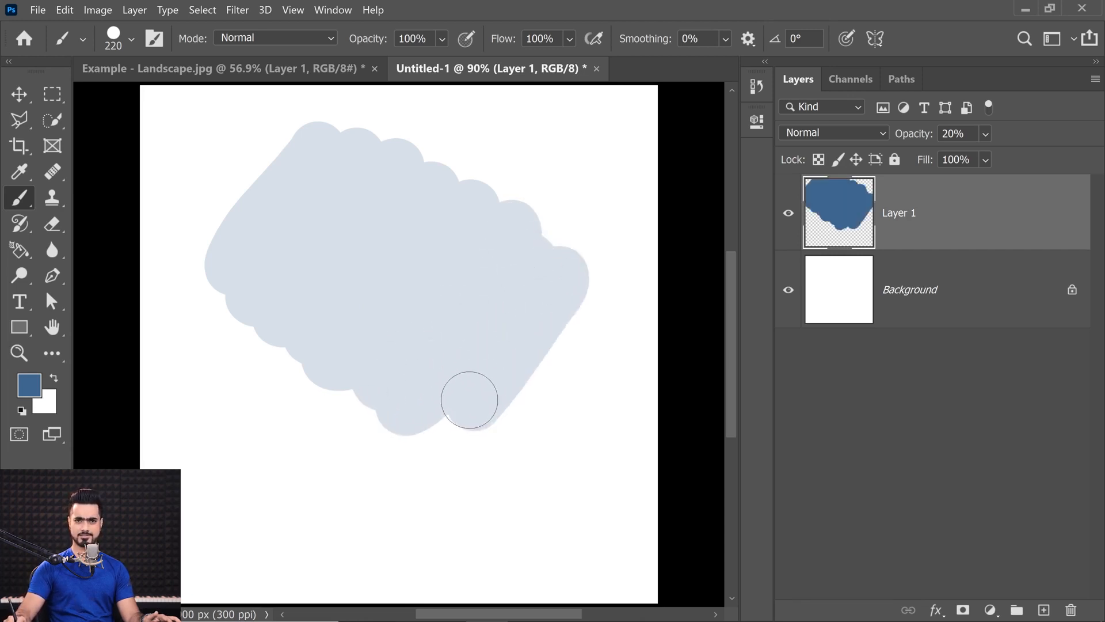
{"action": "mouse_move", "coordinate": [340, 140]}
{"action": "left_mouse_down"}
{"action": "mouse_move", "coordinate": [387, 261]}
{"action": "mouse_move", "coordinate": [332, 278]}
{"action": "mouse_move", "coordinate": [380, 319]}
{"action": "mouse_move", "coordinate": [257, 278]}
{"action": "mouse_move", "coordinate": [337, 434]}
{"action": "mouse_move", "coordinate": [202, 181]}
{"action": "mouse_move", "coordinate": [399, 434]}
{"action": "mouse_move", "coordinate": [500, 357]}
{"action": "mouse_move", "coordinate": [546, 353]}
{"action": "left_mouse_up"}
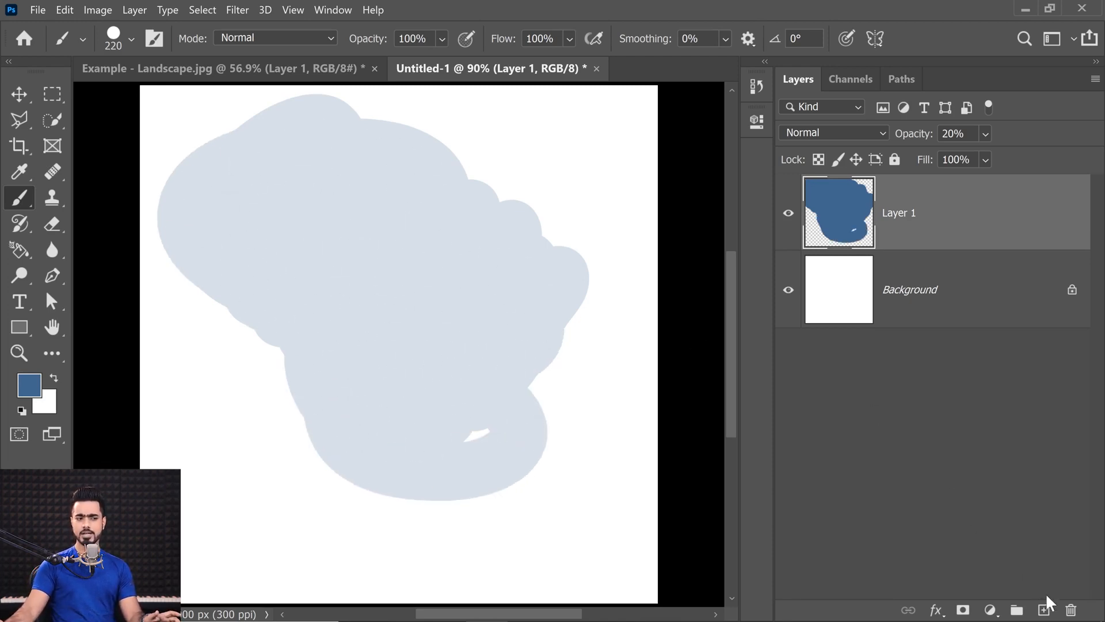
Step: Add a second layer at 20% opacity and paint blue over the upper part of the existing painted area
{"action": "left_click", "coordinate": [1044, 609]}
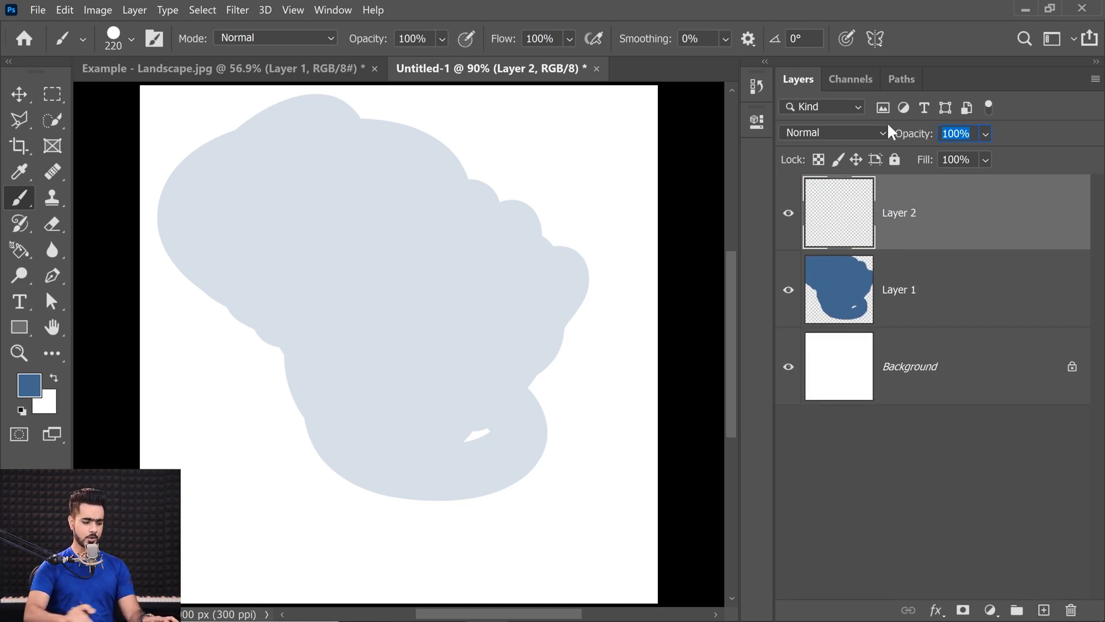
{"action": "type", "text": "20"}
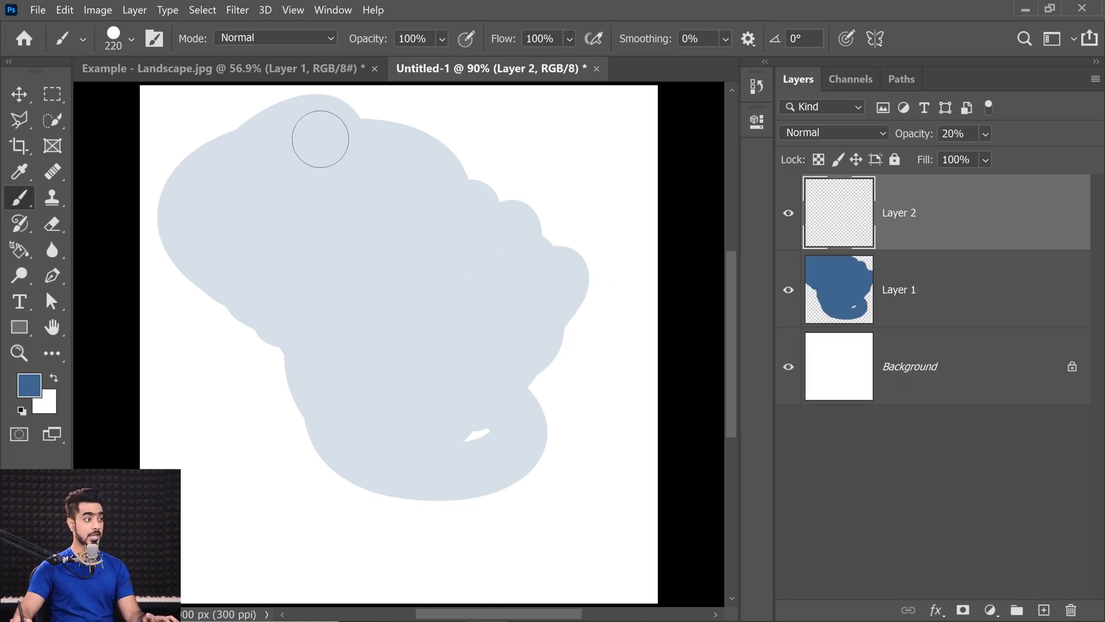
{"action": "mouse_move", "coordinate": [320, 135]}
{"action": "left_mouse_down"}
{"action": "mouse_move", "coordinate": [239, 198]}
{"action": "mouse_move", "coordinate": [347, 141]}
{"action": "mouse_move", "coordinate": [245, 258]}
{"action": "mouse_move", "coordinate": [382, 157]}
{"action": "mouse_move", "coordinate": [296, 258]}
{"action": "mouse_move", "coordinate": [310, 266]}
{"action": "mouse_move", "coordinate": [437, 202]}
{"action": "mouse_move", "coordinate": [288, 328]}
{"action": "mouse_move", "coordinate": [447, 228]}
{"action": "mouse_move", "coordinate": [183, 199]}
{"action": "mouse_move", "coordinate": [336, 179]}
{"action": "mouse_move", "coordinate": [394, 134]}
{"action": "mouse_move", "coordinate": [131, 157]}
{"action": "mouse_move", "coordinate": [330, 176]}
{"action": "mouse_move", "coordinate": [306, 186]}
{"action": "mouse_move", "coordinate": [152, 146]}
{"action": "mouse_move", "coordinate": [456, 162]}
{"action": "mouse_move", "coordinate": [285, 228]}
{"action": "mouse_move", "coordinate": [266, 220]}
{"action": "mouse_move", "coordinate": [305, 242]}
{"action": "left_mouse_up"}
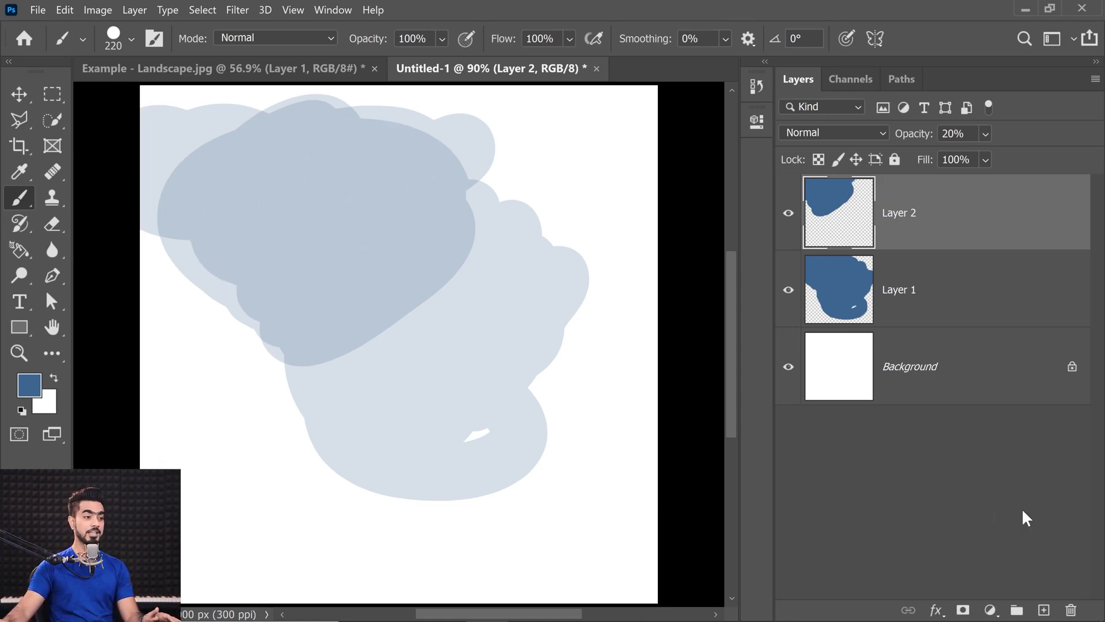
Step: Add a third layer at 20% opacity and paint a smaller blue area overlapping the two painted layers
{"action": "left_click", "coordinate": [1044, 611]}
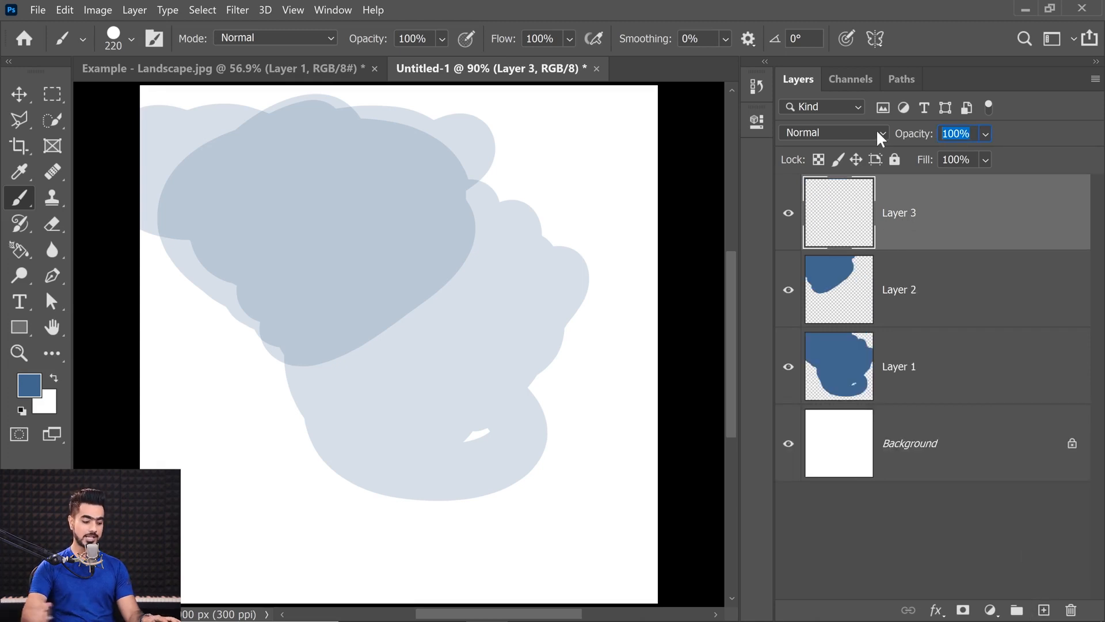
{"action": "type", "text": "20"}
{"action": "key", "text": "Return"}
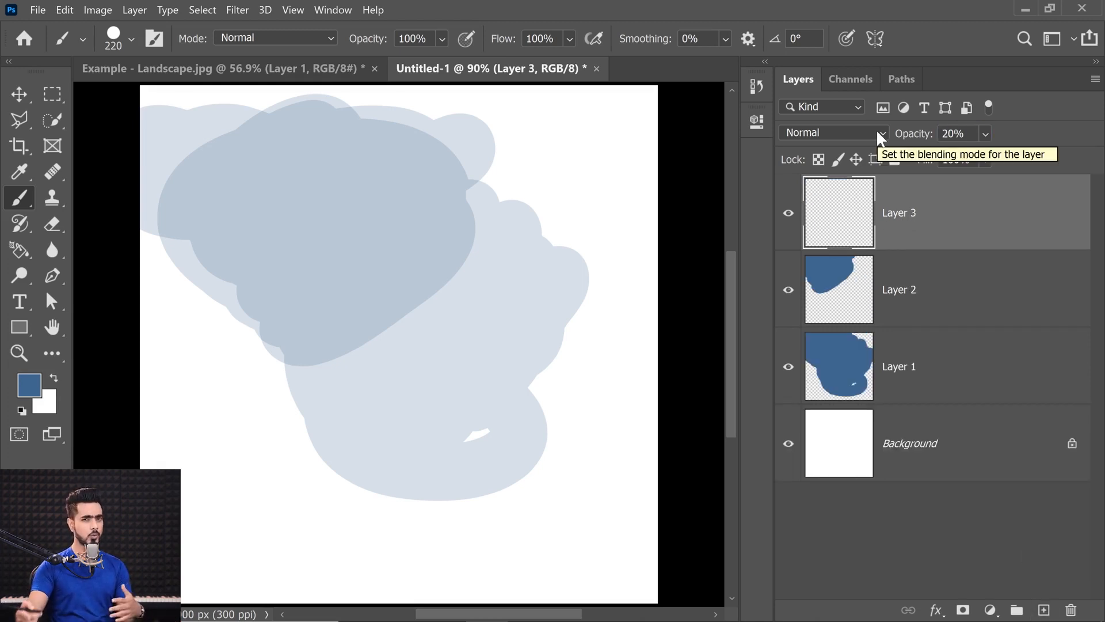
{"action": "mouse_move", "coordinate": [330, 138]}
{"action": "left_mouse_down"}
{"action": "mouse_move", "coordinate": [292, 168]}
{"action": "mouse_move", "coordinate": [343, 136]}
{"action": "mouse_move", "coordinate": [418, 148]}
{"action": "left_mouse_up"}
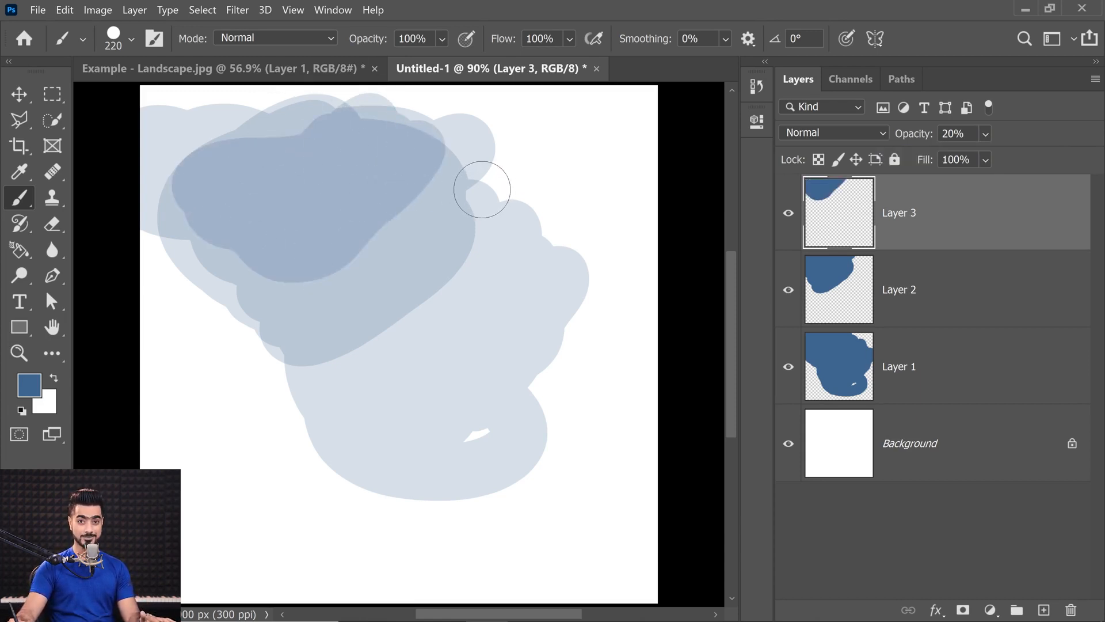
Step: Replace the three painted layers with one new empty layer above the background
{"action": "left_click", "coordinate": [1021, 364], "text": "shift"}
{"action": "left_click_drag", "start_coordinate": [1013, 365], "coordinate": [1072, 609]}
{"action": "left_click", "coordinate": [1043, 609]}
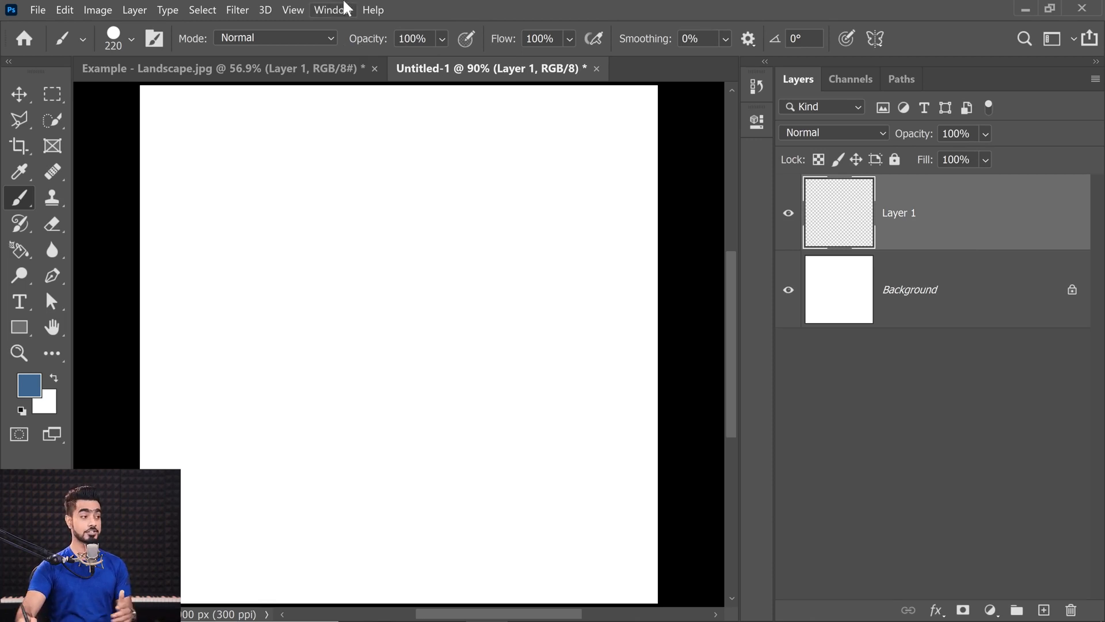
Step: Set the brush opacity to 20% and paint a broad blue area across the upper canvas in one continuous stroke
{"action": "left_click", "coordinate": [371, 40]}
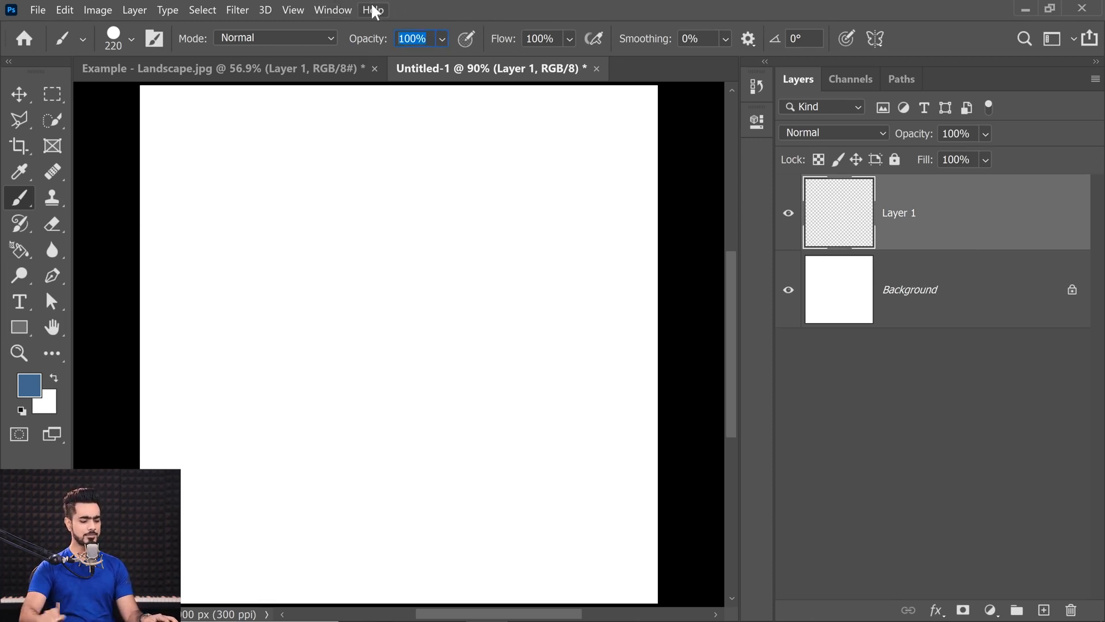
{"action": "type", "text": "20"}
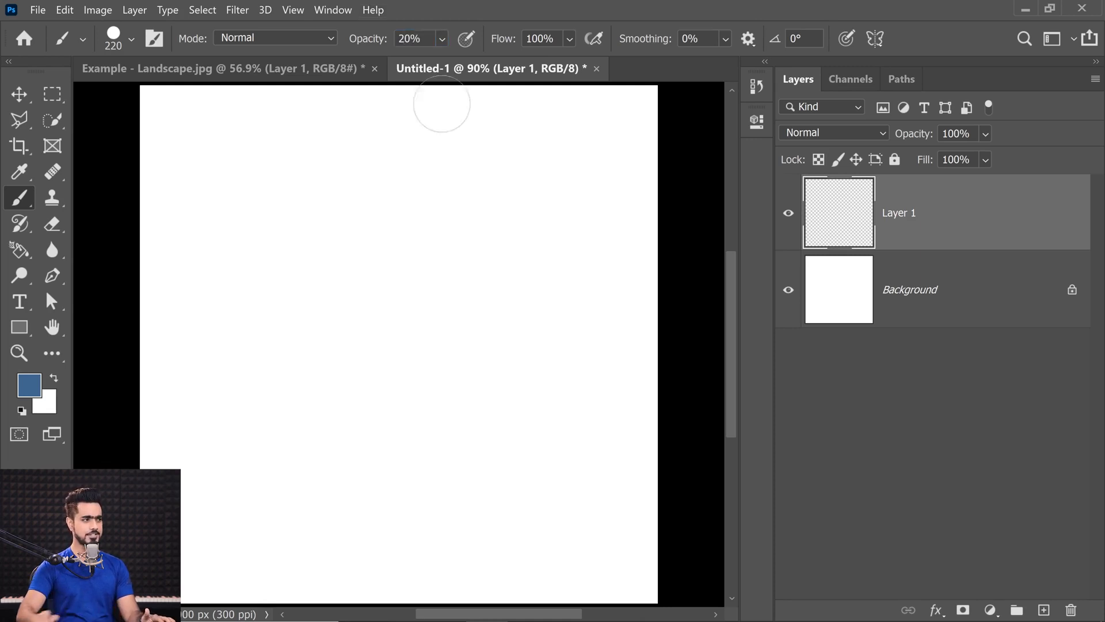
{"action": "left_click_drag", "start_coordinate": [315, 134], "coordinate": [235, 241]}
{"action": "mouse_move", "coordinate": [327, 157]}
{"action": "left_mouse_down"}
{"action": "mouse_move", "coordinate": [312, 224]}
{"action": "mouse_move", "coordinate": [342, 199]}
{"action": "mouse_move", "coordinate": [377, 231]}
{"action": "mouse_move", "coordinate": [359, 254]}
{"action": "mouse_move", "coordinate": [463, 228]}
{"action": "mouse_move", "coordinate": [322, 308]}
{"action": "mouse_move", "coordinate": [477, 238]}
{"action": "mouse_move", "coordinate": [319, 309]}
{"action": "mouse_move", "coordinate": [414, 249]}
{"action": "mouse_move", "coordinate": [507, 235]}
{"action": "mouse_move", "coordinate": [392, 300]}
{"action": "mouse_move", "coordinate": [543, 227]}
{"action": "mouse_move", "coordinate": [442, 283]}
{"action": "mouse_move", "coordinate": [437, 300]}
{"action": "mouse_move", "coordinate": [534, 209]}
{"action": "mouse_move", "coordinate": [466, 268]}
{"action": "mouse_move", "coordinate": [306, 338]}
{"action": "mouse_move", "coordinate": [532, 241]}
{"action": "mouse_move", "coordinate": [326, 257]}
{"action": "mouse_move", "coordinate": [218, 205]}
{"action": "mouse_move", "coordinate": [373, 211]}
{"action": "mouse_move", "coordinate": [390, 128]}
{"action": "mouse_move", "coordinate": [181, 216]}
{"action": "mouse_move", "coordinate": [239, 141]}
{"action": "mouse_move", "coordinate": [438, 167]}
{"action": "mouse_move", "coordinate": [396, 116]}
{"action": "mouse_move", "coordinate": [143, 174]}
{"action": "mouse_move", "coordinate": [329, 168]}
{"action": "mouse_move", "coordinate": [505, 131]}
{"action": "mouse_move", "coordinate": [206, 213]}
{"action": "mouse_move", "coordinate": [281, 170]}
{"action": "mouse_move", "coordinate": [473, 180]}
{"action": "mouse_move", "coordinate": [331, 216]}
{"action": "mouse_move", "coordinate": [199, 194]}
{"action": "mouse_move", "coordinate": [350, 237]}
{"action": "mouse_move", "coordinate": [490, 177]}
{"action": "mouse_move", "coordinate": [263, 170]}
{"action": "left_mouse_up"}
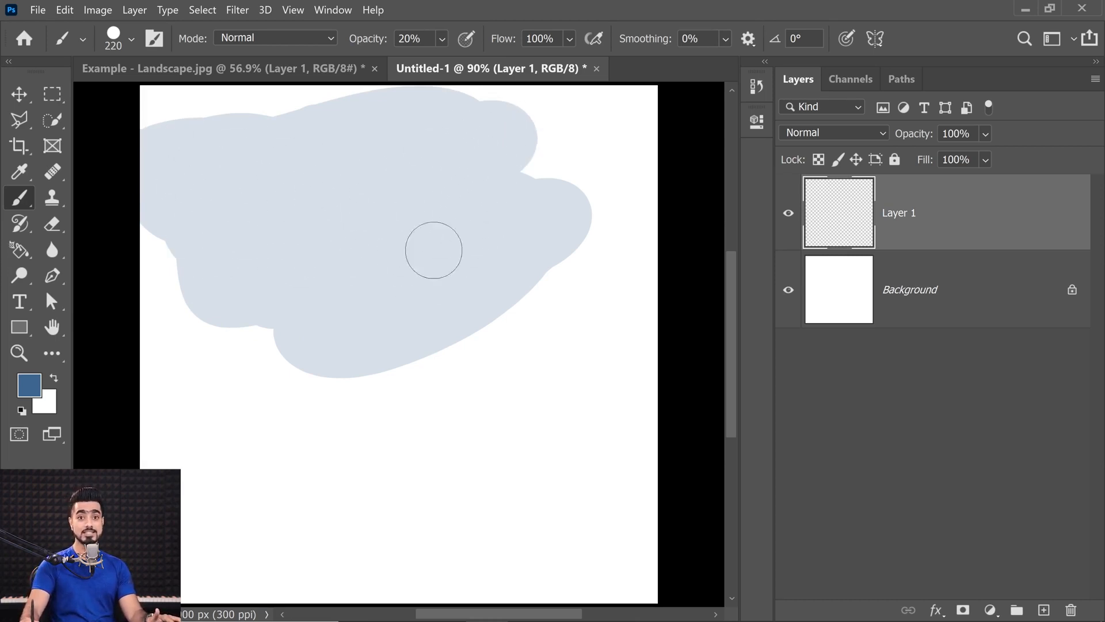
{"action": "left_click_drag", "start_coordinate": [412, 265], "coordinate": [305, 223]}
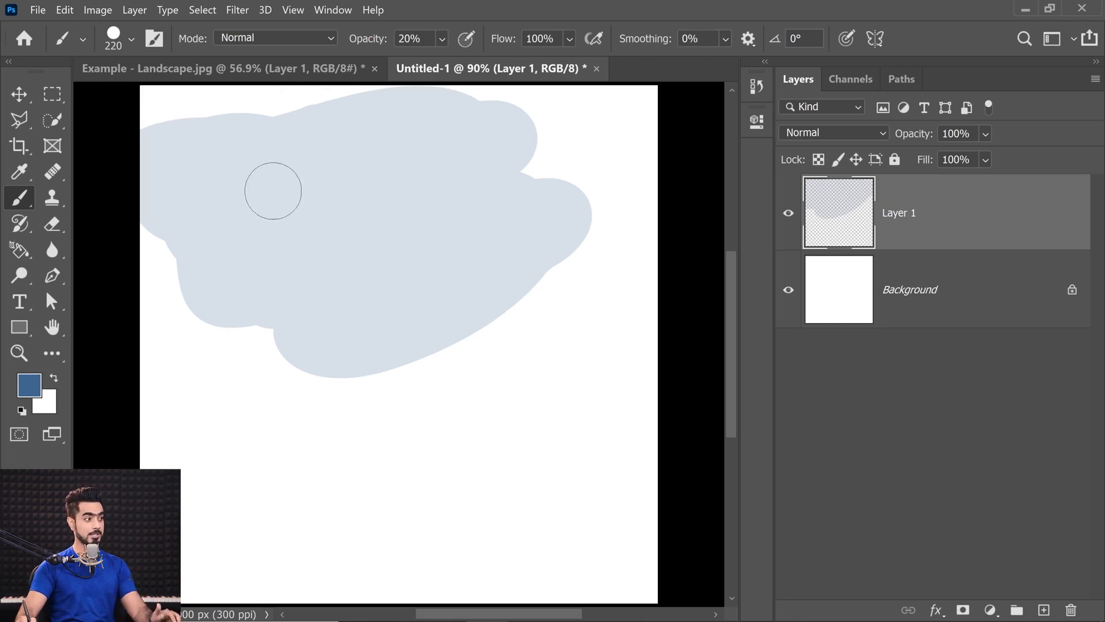
Step: Paint further overlapping strokes at 20% brush opacity inside the blue area on the same layer to build up the color
{"action": "mouse_move", "coordinate": [222, 165]}
{"action": "left_mouse_down"}
{"action": "mouse_move", "coordinate": [341, 167]}
{"action": "mouse_move", "coordinate": [427, 129]}
{"action": "mouse_move", "coordinate": [239, 202]}
{"action": "mouse_move", "coordinate": [390, 185]}
{"action": "mouse_move", "coordinate": [444, 145]}
{"action": "mouse_move", "coordinate": [232, 227]}
{"action": "mouse_move", "coordinate": [419, 193]}
{"action": "mouse_move", "coordinate": [446, 178]}
{"action": "mouse_move", "coordinate": [257, 244]}
{"action": "mouse_move", "coordinate": [512, 164]}
{"action": "mouse_move", "coordinate": [361, 259]}
{"action": "mouse_move", "coordinate": [466, 172]}
{"action": "mouse_move", "coordinate": [323, 260]}
{"action": "mouse_move", "coordinate": [422, 214]}
{"action": "mouse_move", "coordinate": [343, 253]}
{"action": "left_mouse_up"}
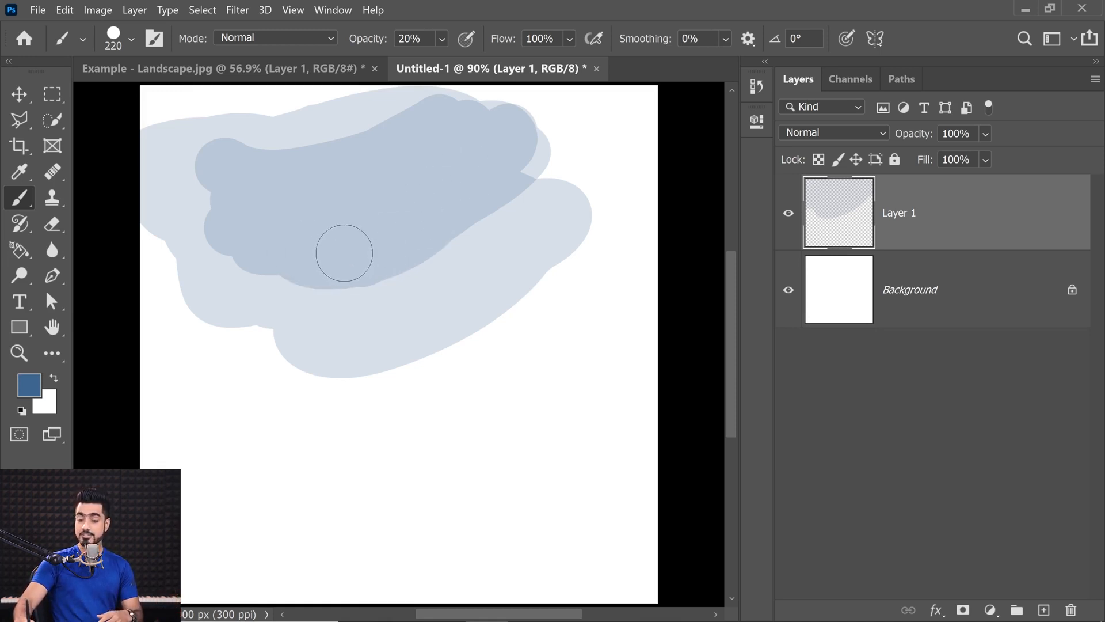
{"action": "left_click_drag", "start_coordinate": [344, 253], "coordinate": [335, 261]}
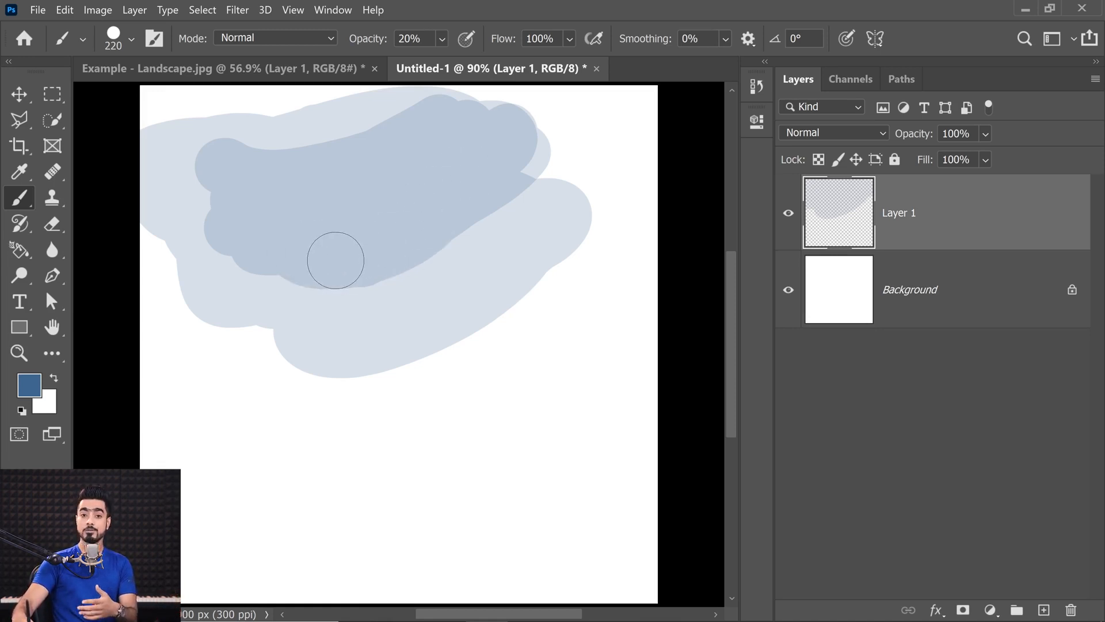
{"action": "left_click_drag", "start_coordinate": [336, 259], "coordinate": [341, 248]}
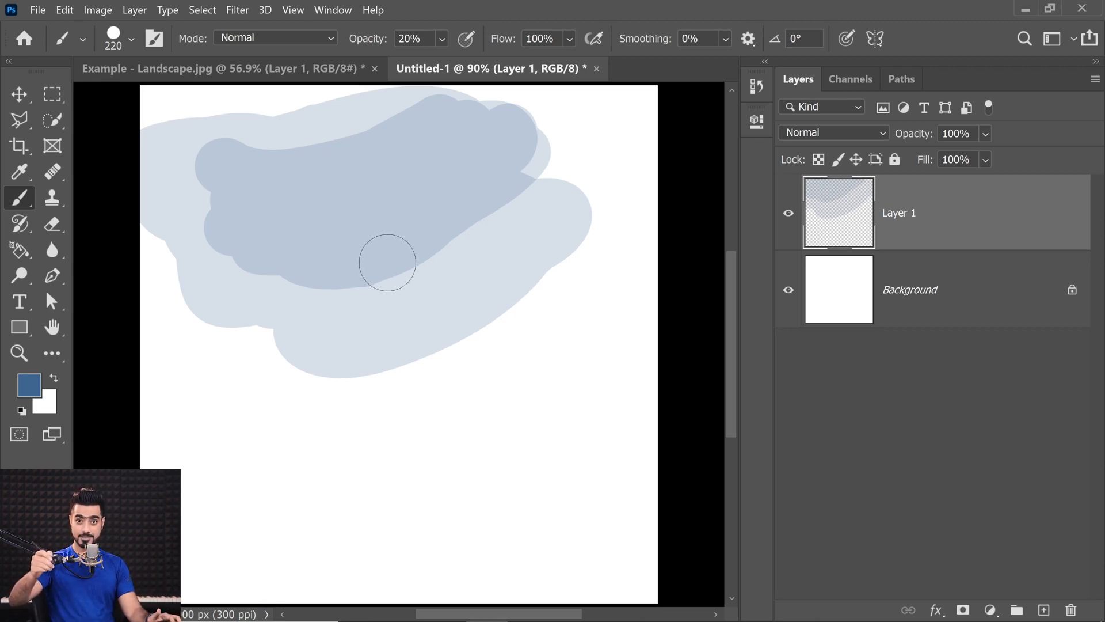
{"action": "mouse_move", "coordinate": [298, 164]}
{"action": "left_mouse_down"}
{"action": "mouse_move", "coordinate": [291, 197]}
{"action": "mouse_move", "coordinate": [257, 217]}
{"action": "mouse_move", "coordinate": [288, 246]}
{"action": "mouse_move", "coordinate": [327, 245]}
{"action": "mouse_move", "coordinate": [319, 254]}
{"action": "mouse_move", "coordinate": [377, 294]}
{"action": "mouse_move", "coordinate": [362, 289]}
{"action": "left_mouse_up"}
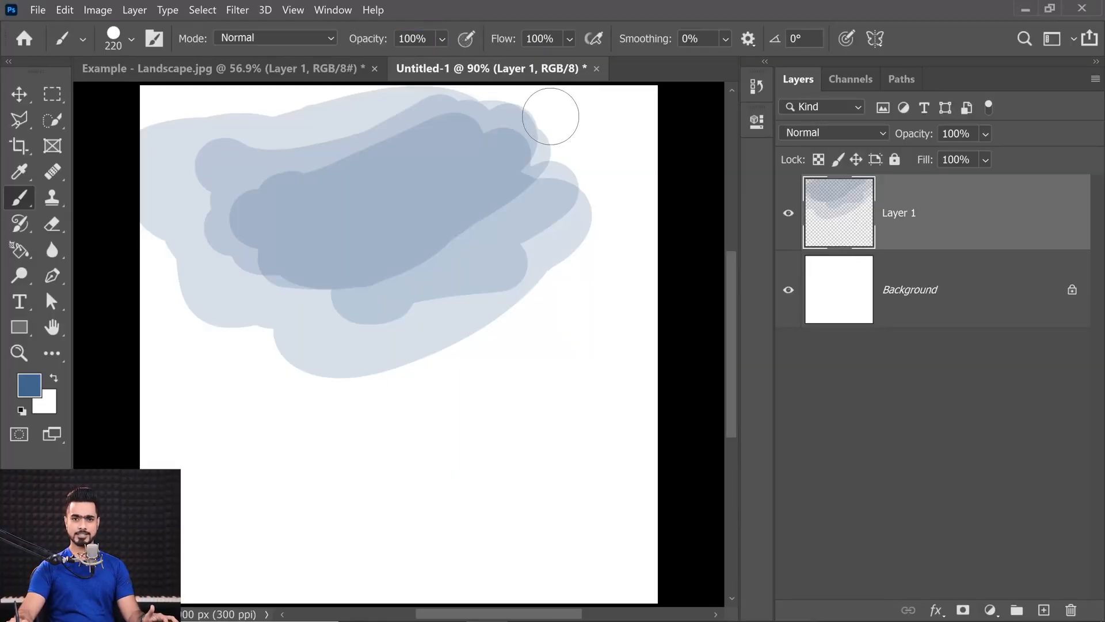
Step: Set the brush flow to 20%, choose the Soft Round brush, and paint a horizontal stroke below the blue area
{"action": "left_click", "coordinate": [541, 38]}
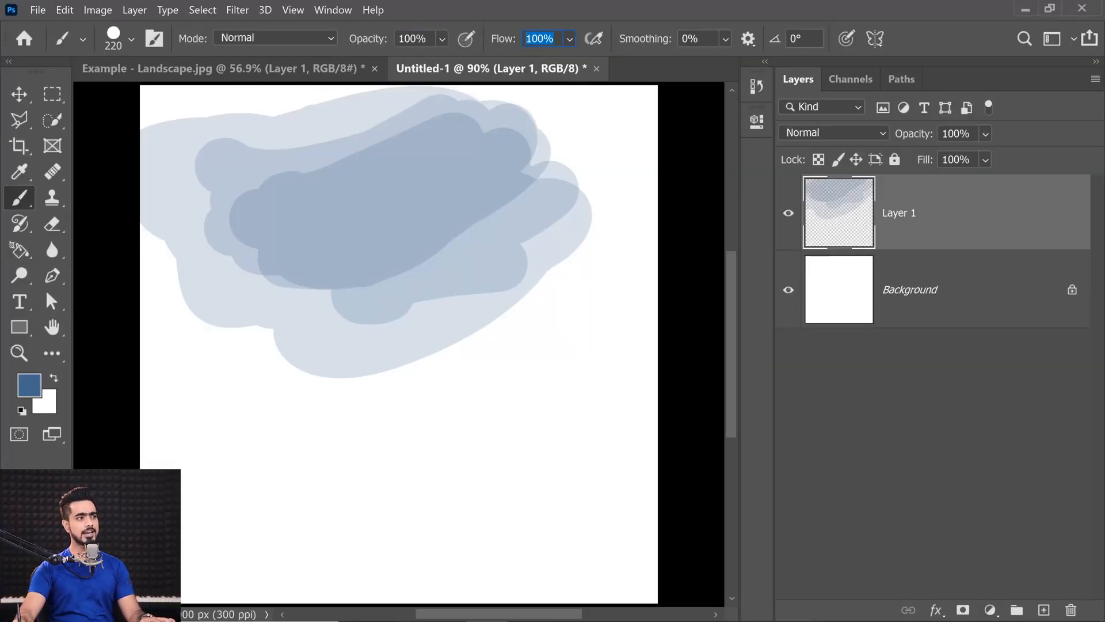
{"action": "type", "text": "20"}
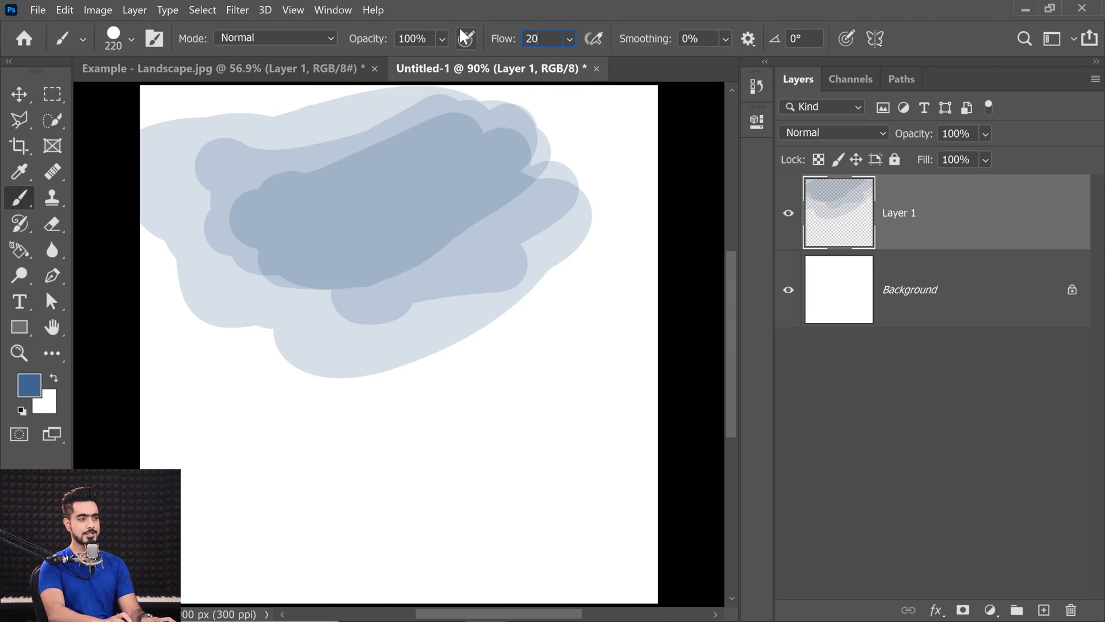
{"action": "left_click", "coordinate": [119, 41]}
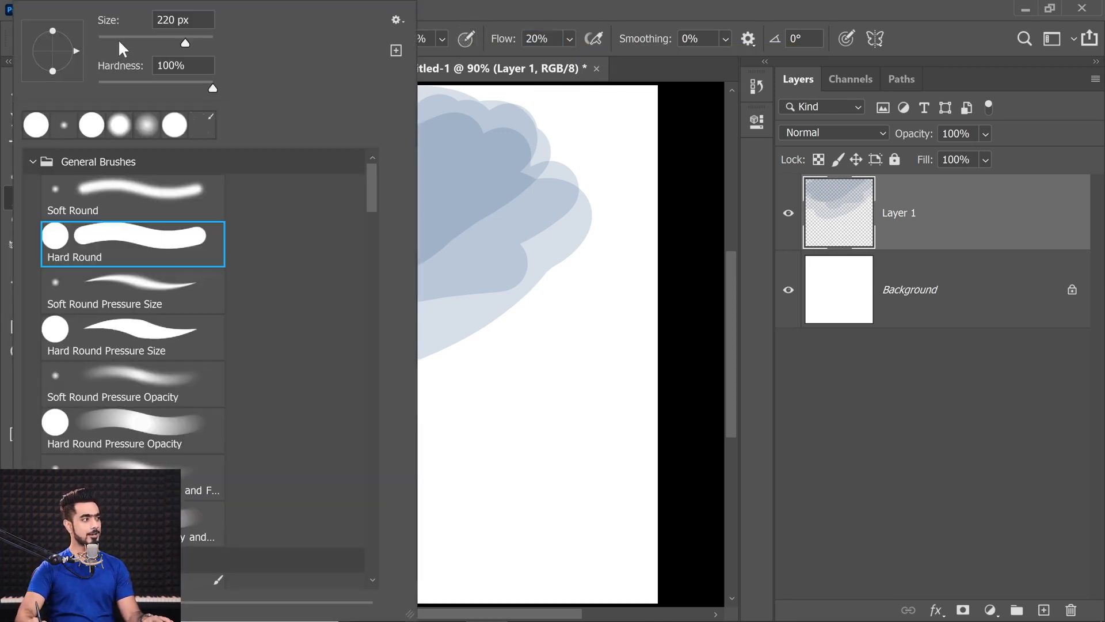
{"action": "left_click", "coordinate": [181, 210]}
{"action": "left_click", "coordinate": [697, 248]}
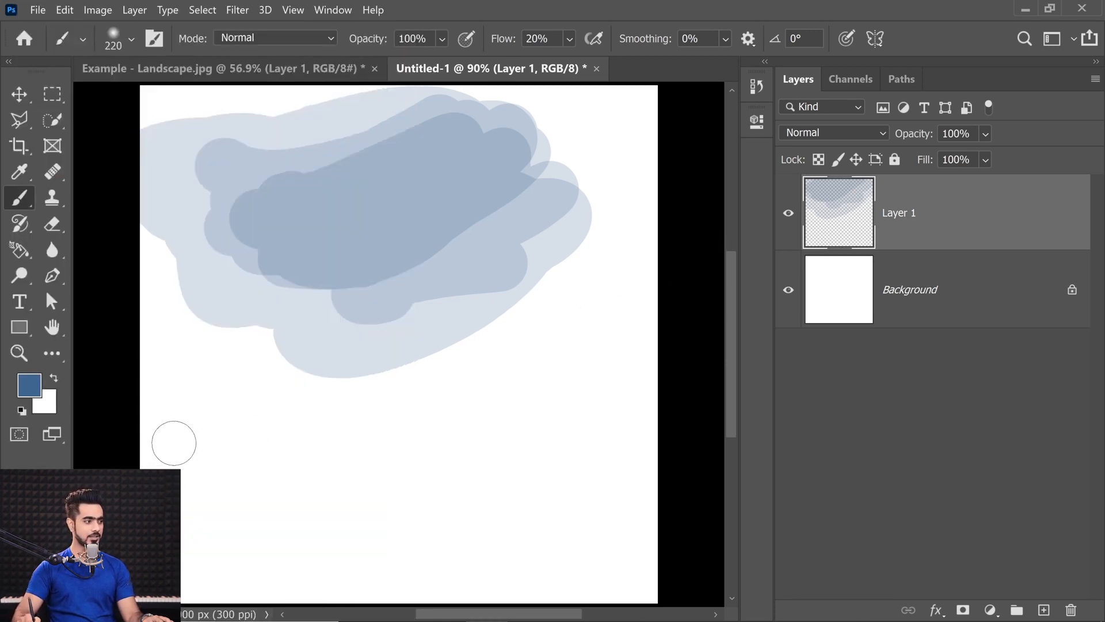
{"action": "mouse_move", "coordinate": [172, 443]}
{"action": "left_mouse_down"}
{"action": "mouse_move", "coordinate": [426, 428]}
{"action": "mouse_move", "coordinate": [541, 438]}
{"action": "left_mouse_up"}
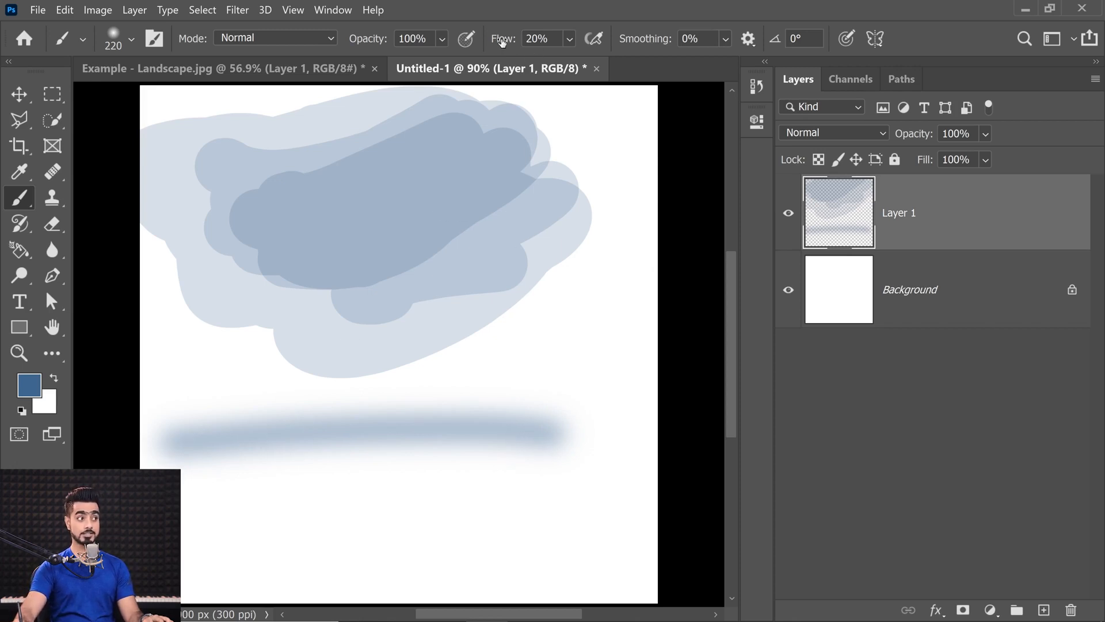
Step: Set the brush flow to 100% and the brush opacity to 20%
{"action": "type", "text": "100"}
{"action": "key", "text": "Return"}
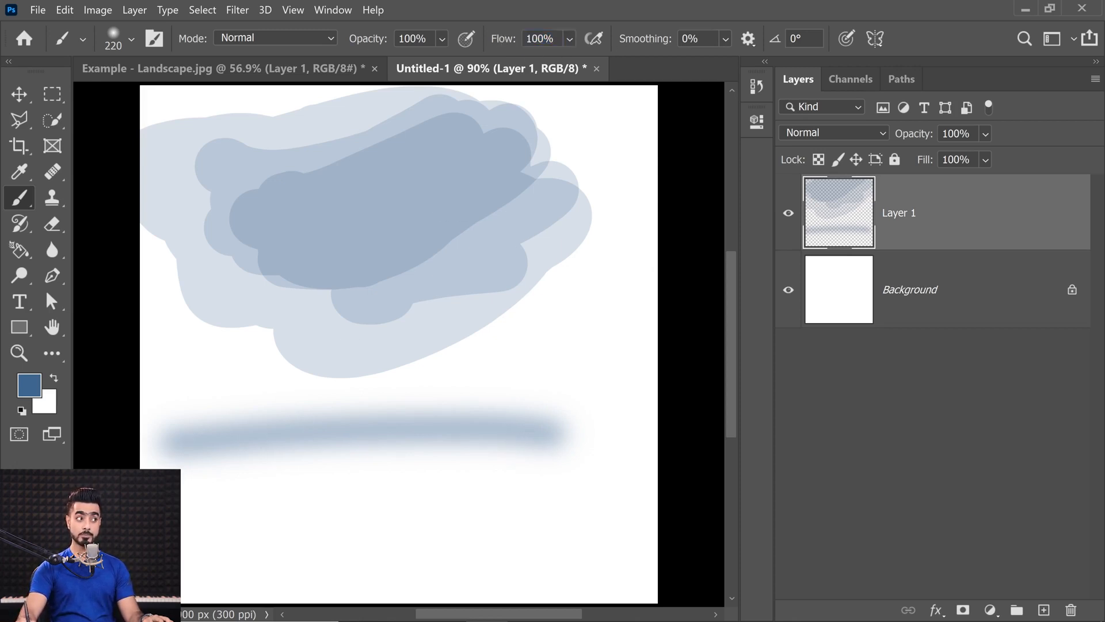
{"action": "type", "text": "02"}
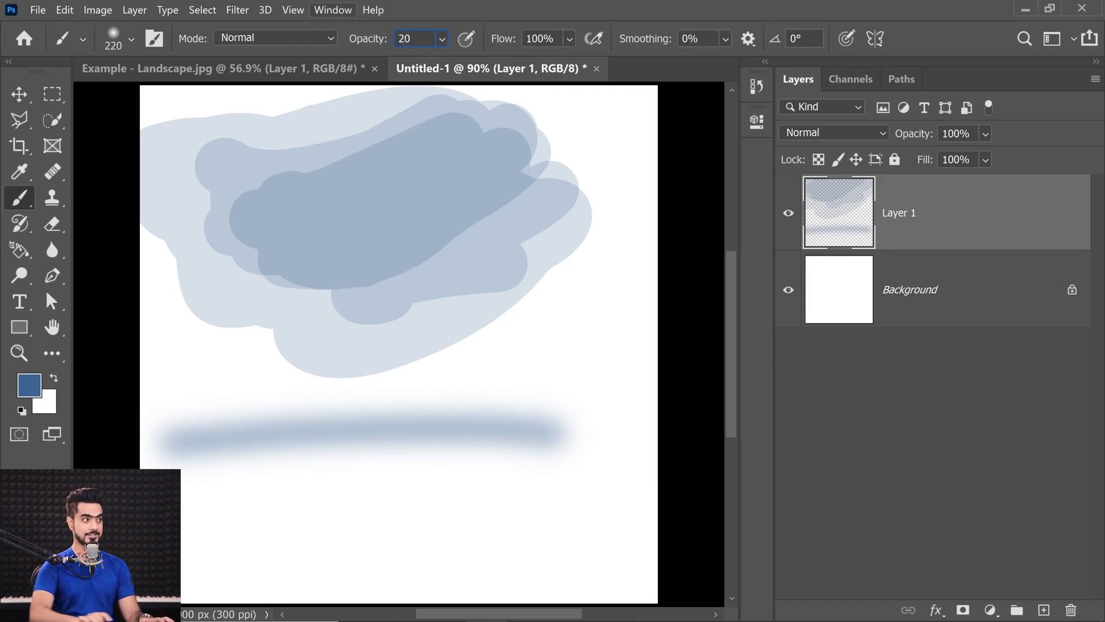
Step: Paint a soft horizontal stroke at 20% brush opacity below the existing one, and replace the painted layer with a new empty layer
{"action": "mouse_move", "coordinate": [178, 522]}
{"action": "left_mouse_down"}
{"action": "mouse_move", "coordinate": [477, 489]}
{"action": "mouse_move", "coordinate": [622, 493]}
{"action": "left_mouse_up"}
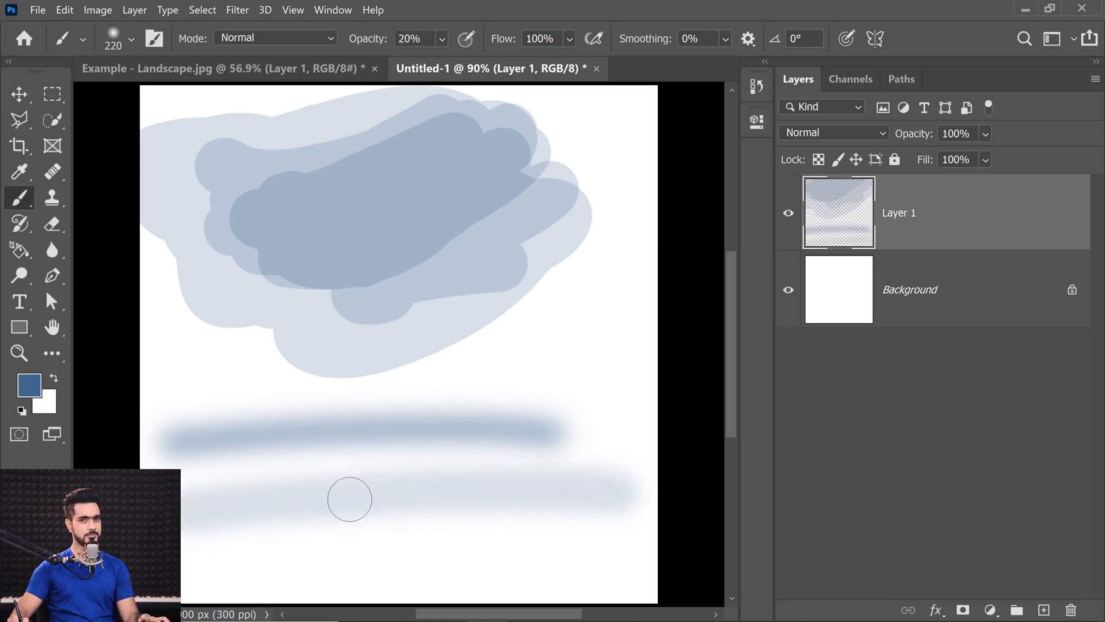
{"action": "left_click_drag", "start_coordinate": [972, 207], "coordinate": [1070, 609]}
{"action": "left_click", "coordinate": [1043, 609]}
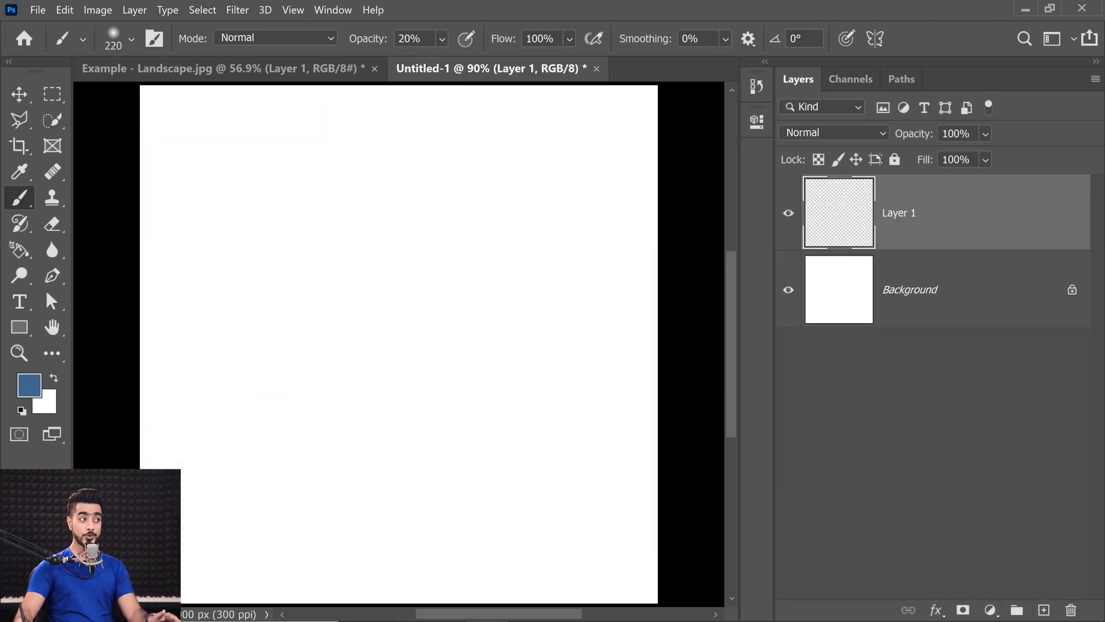
Step: Paint a soft blue patch in the canvas's upper-left area at 20% brush opacity, and overlapping areas beside it at 30%
{"action": "mouse_move", "coordinate": [172, 131]}
{"action": "left_mouse_down"}
{"action": "mouse_move", "coordinate": [185, 210]}
{"action": "mouse_move", "coordinate": [253, 288]}
{"action": "left_mouse_up"}
{"action": "type", "text": "99"}
{"action": "key", "text": "Return"}
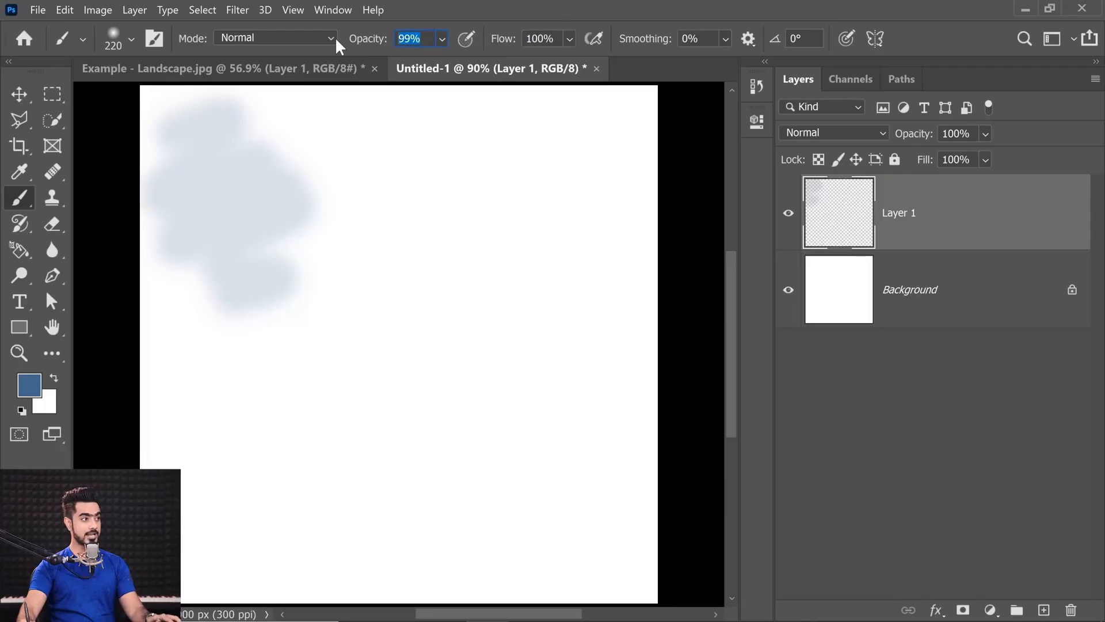
{"action": "type", "text": "30"}
{"action": "key", "text": "Return"}
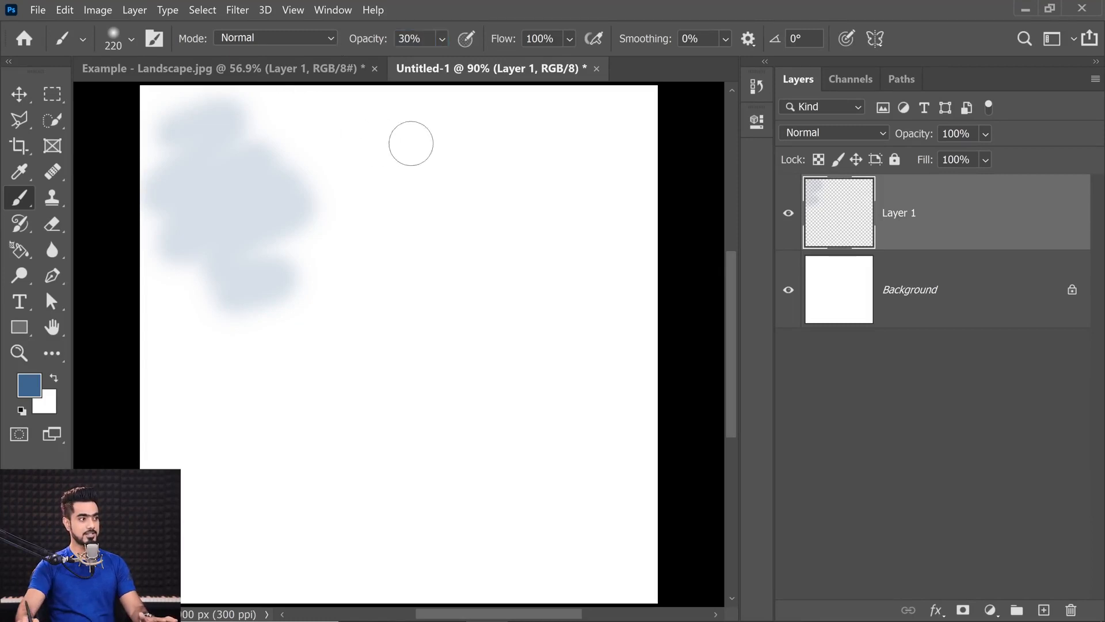
{"action": "mouse_move", "coordinate": [409, 140]}
{"action": "left_mouse_down"}
{"action": "mouse_move", "coordinate": [455, 178]}
{"action": "mouse_move", "coordinate": [393, 234]}
{"action": "mouse_move", "coordinate": [383, 204]}
{"action": "mouse_move", "coordinate": [355, 220]}
{"action": "mouse_move", "coordinate": [366, 162]}
{"action": "mouse_move", "coordinate": [457, 176]}
{"action": "mouse_move", "coordinate": [525, 212]}
{"action": "mouse_move", "coordinate": [453, 243]}
{"action": "mouse_move", "coordinate": [442, 270]}
{"action": "mouse_move", "coordinate": [335, 245]}
{"action": "mouse_move", "coordinate": [323, 158]}
{"action": "mouse_move", "coordinate": [386, 142]}
{"action": "mouse_move", "coordinate": [547, 199]}
{"action": "mouse_move", "coordinate": [524, 245]}
{"action": "mouse_move", "coordinate": [431, 299]}
{"action": "mouse_move", "coordinate": [348, 271]}
{"action": "left_mouse_up"}
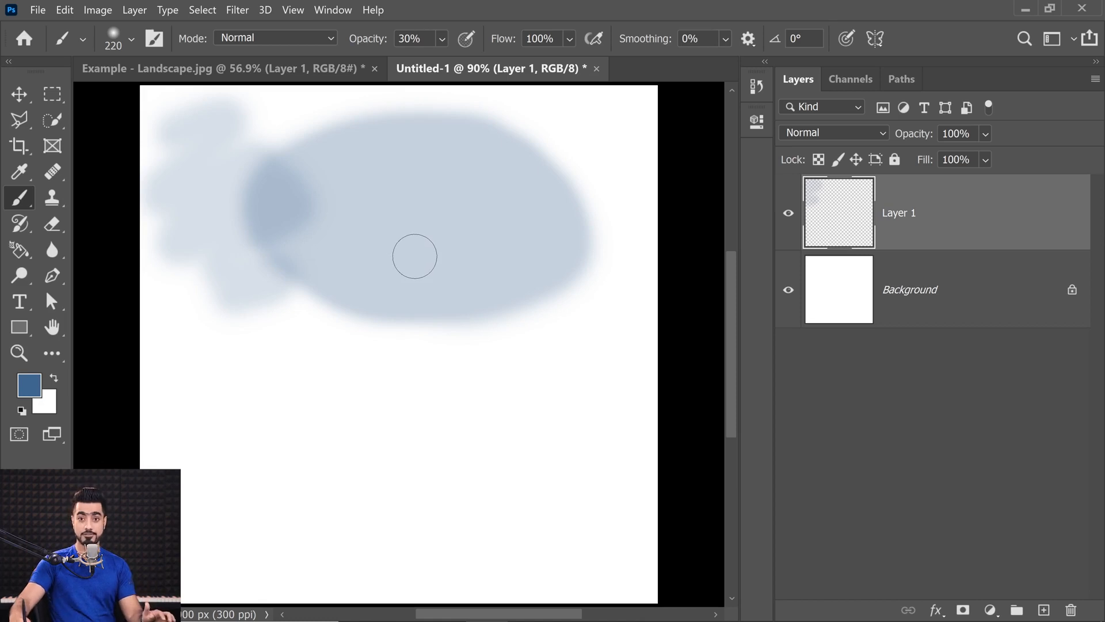
{"action": "mouse_move", "coordinate": [412, 272]}
{"action": "left_mouse_down"}
{"action": "mouse_move", "coordinate": [481, 204]}
{"action": "mouse_move", "coordinate": [351, 227]}
{"action": "mouse_move", "coordinate": [399, 234]}
{"action": "left_mouse_up"}
Step: Set the brush opacity to 100% and flow to 20%, and paint overlapping loops below the blue areas in one stroke
{"action": "left_click_drag", "start_coordinate": [369, 39], "coordinate": [496, 46]}
{"action": "left_click_drag", "start_coordinate": [368, 39], "coordinate": [383, 42]}
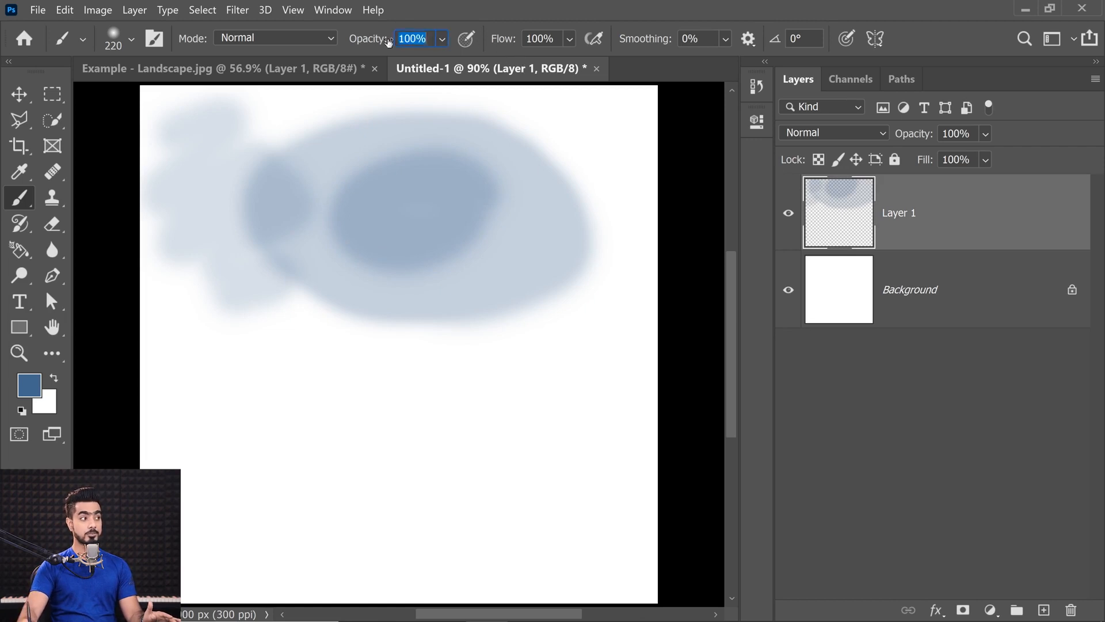
{"action": "left_click", "coordinate": [540, 38]}
{"action": "type", "text": "2"}
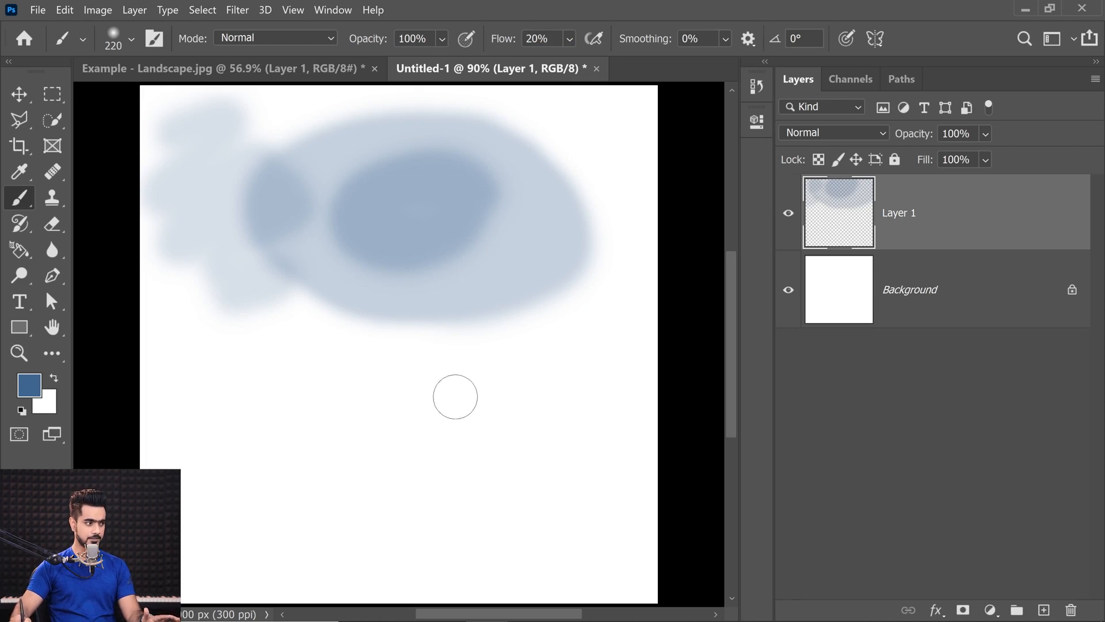
{"action": "mouse_move", "coordinate": [454, 395]}
{"action": "left_mouse_down"}
{"action": "mouse_move", "coordinate": [386, 385]}
{"action": "mouse_move", "coordinate": [239, 424]}
{"action": "mouse_move", "coordinate": [233, 462]}
{"action": "mouse_move", "coordinate": [290, 479]}
{"action": "mouse_move", "coordinate": [358, 474]}
{"action": "mouse_move", "coordinate": [434, 463]}
{"action": "mouse_move", "coordinate": [472, 436]}
{"action": "mouse_move", "coordinate": [462, 399]}
{"action": "mouse_move", "coordinate": [383, 386]}
{"action": "mouse_move", "coordinate": [291, 394]}
{"action": "mouse_move", "coordinate": [252, 431]}
{"action": "mouse_move", "coordinate": [252, 467]}
{"action": "mouse_move", "coordinate": [300, 483]}
{"action": "mouse_move", "coordinate": [404, 461]}
{"action": "mouse_move", "coordinate": [437, 404]}
{"action": "mouse_move", "coordinate": [371, 372]}
{"action": "mouse_move", "coordinate": [387, 395]}
{"action": "mouse_move", "coordinate": [411, 392]}
{"action": "mouse_move", "coordinate": [405, 380]}
{"action": "mouse_move", "coordinate": [291, 374]}
{"action": "mouse_move", "coordinate": [344, 392]}
{"action": "mouse_move", "coordinate": [379, 373]}
{"action": "mouse_move", "coordinate": [394, 392]}
{"action": "left_mouse_up"}
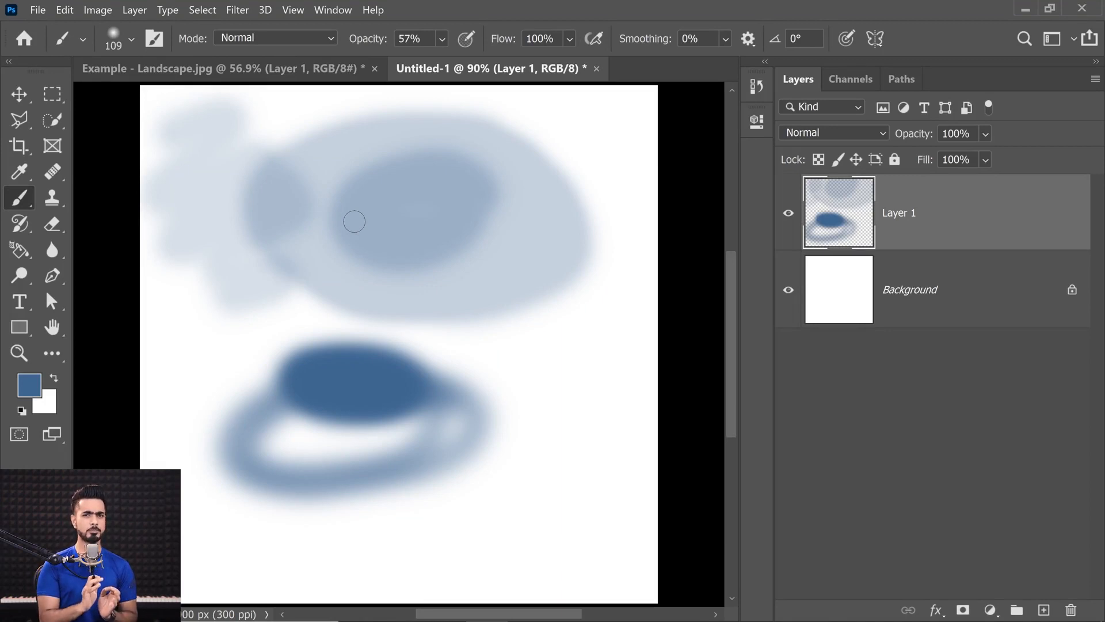
Step: Replace the painted layer with a new empty layer and choose the KYLE Ultimate Pencil Hard brush from Dry Media Brushes
{"action": "left_click_drag", "start_coordinate": [1077, 228], "coordinate": [1071, 608]}
{"action": "left_click", "coordinate": [1043, 609]}
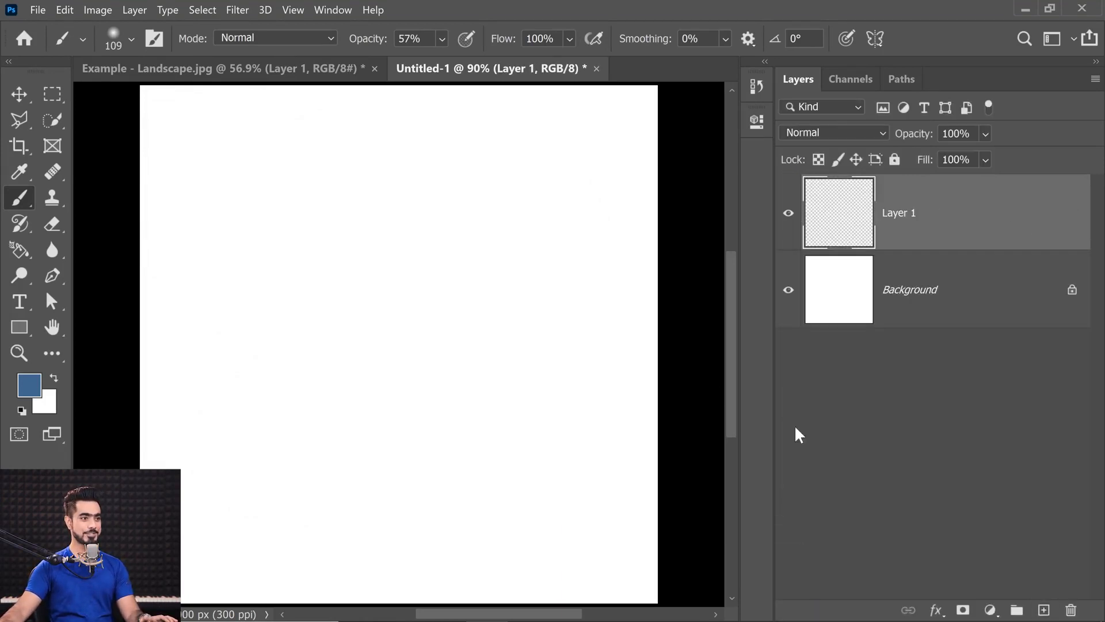
{"action": "left_click", "coordinate": [129, 41]}
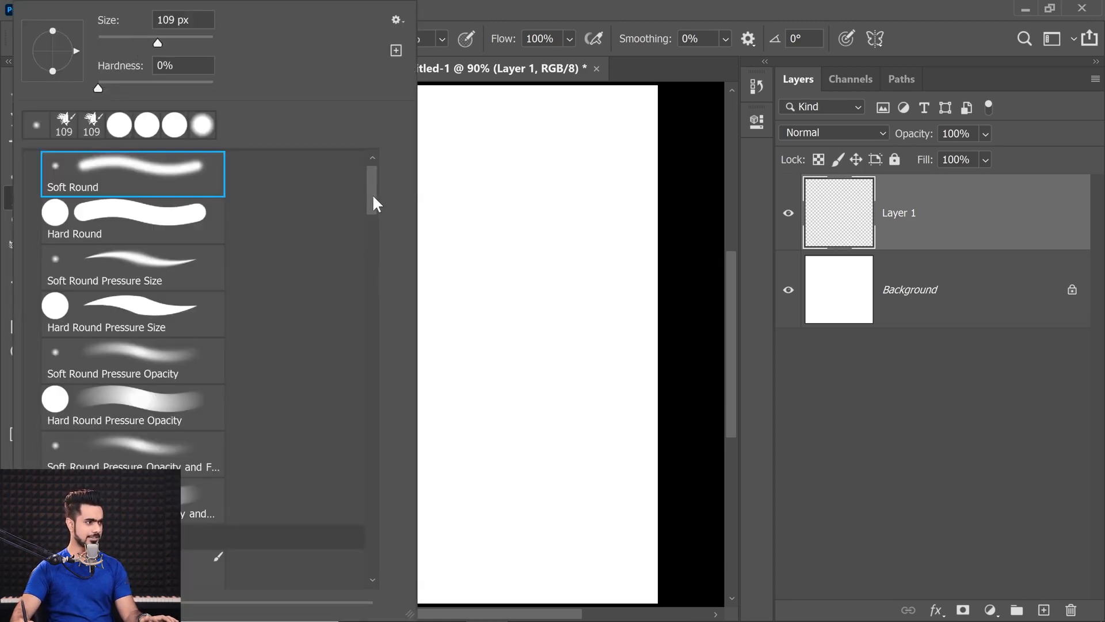
{"action": "left_click_drag", "start_coordinate": [372, 194], "coordinate": [369, 213]}
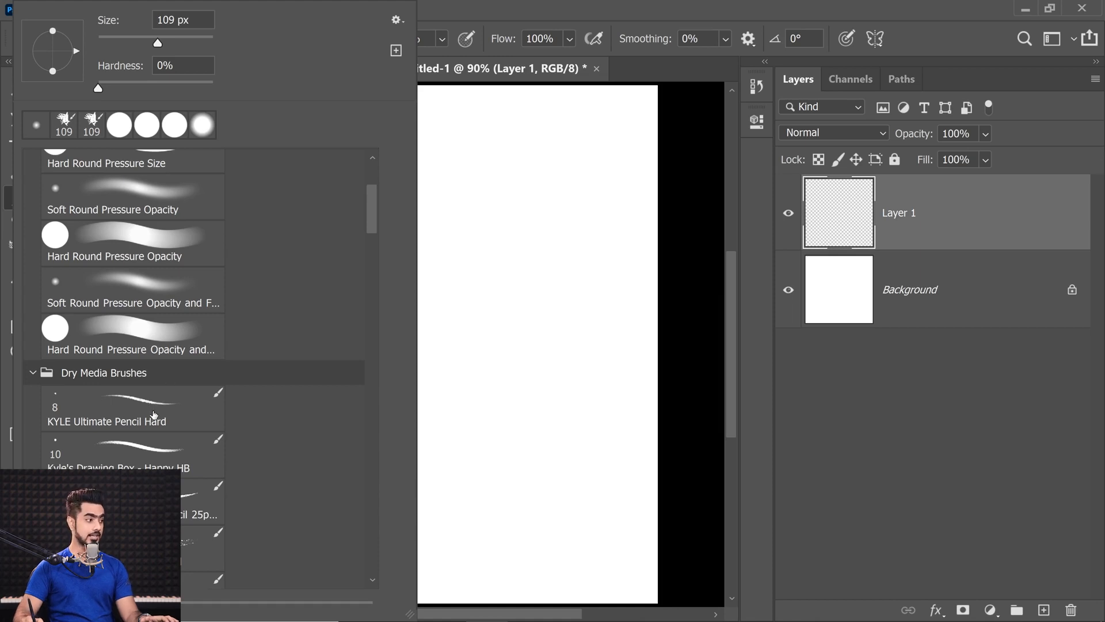
{"action": "left_click", "coordinate": [164, 407]}
{"action": "key", "text": "Return"}
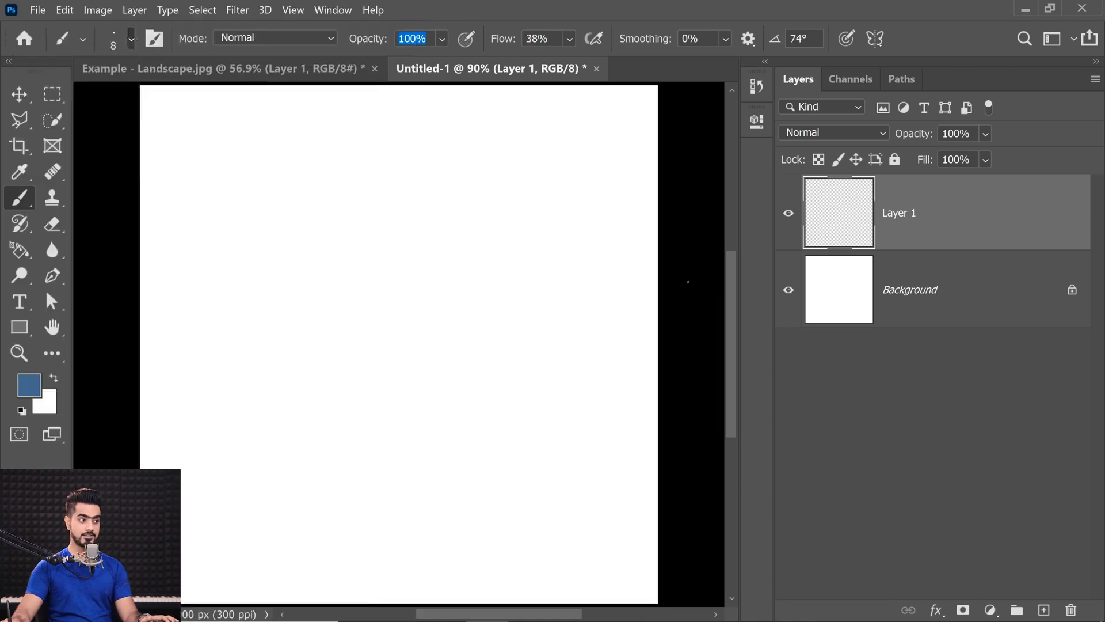
Step: Set the foreground color to black (000000) and the brush flow to 10%
{"action": "left_click", "coordinate": [22, 386]}
{"action": "left_click", "coordinate": [512, 298]}
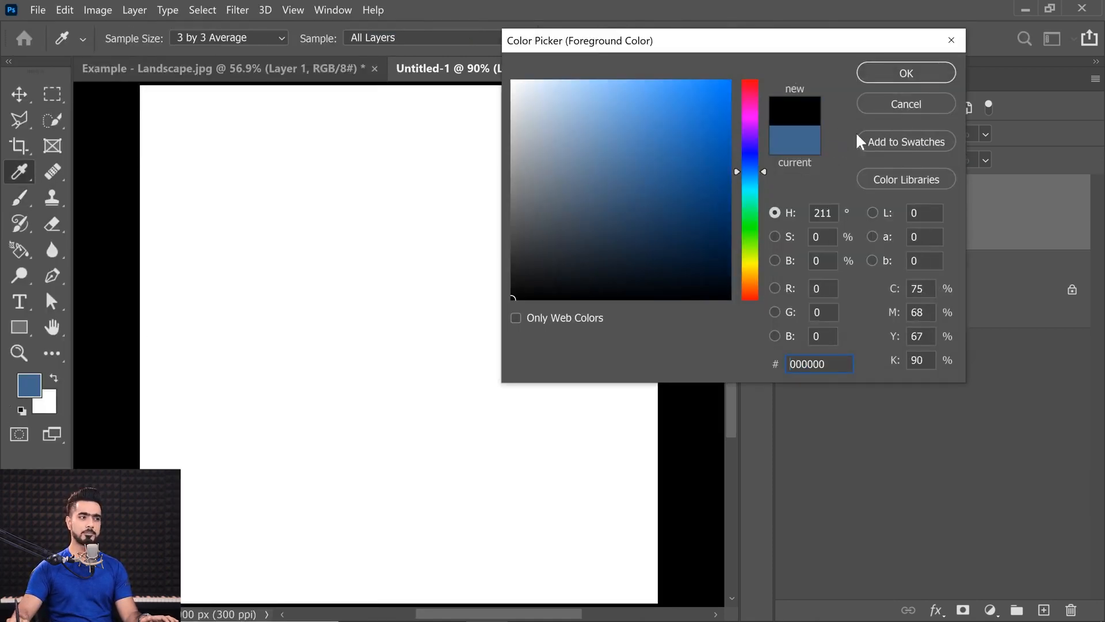
{"action": "left_click", "coordinate": [900, 74]}
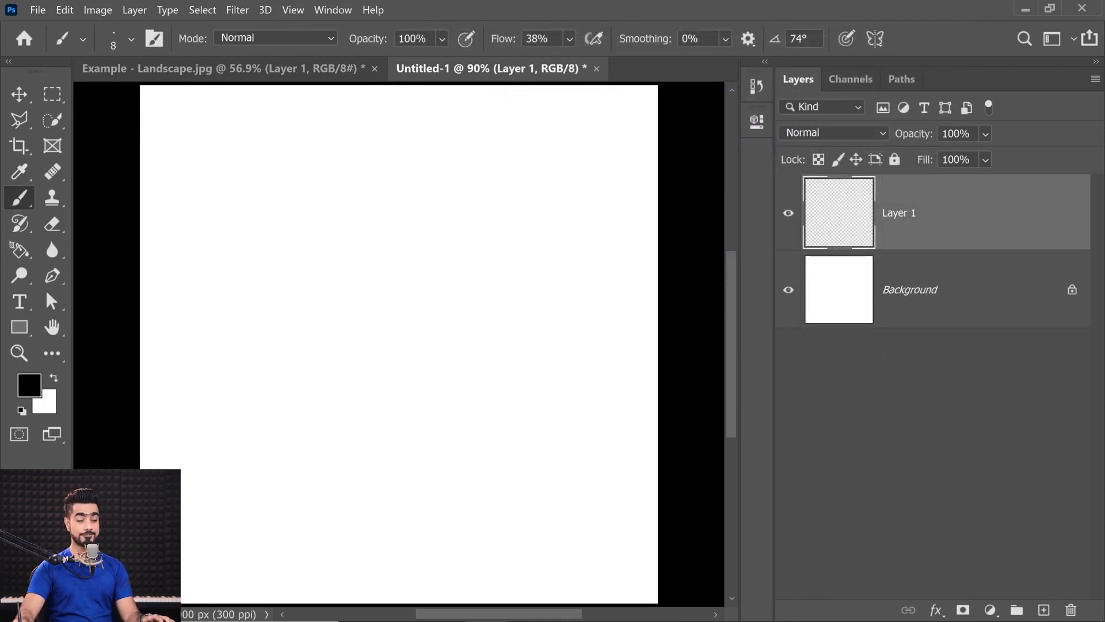
{"action": "left_click", "coordinate": [536, 38]}
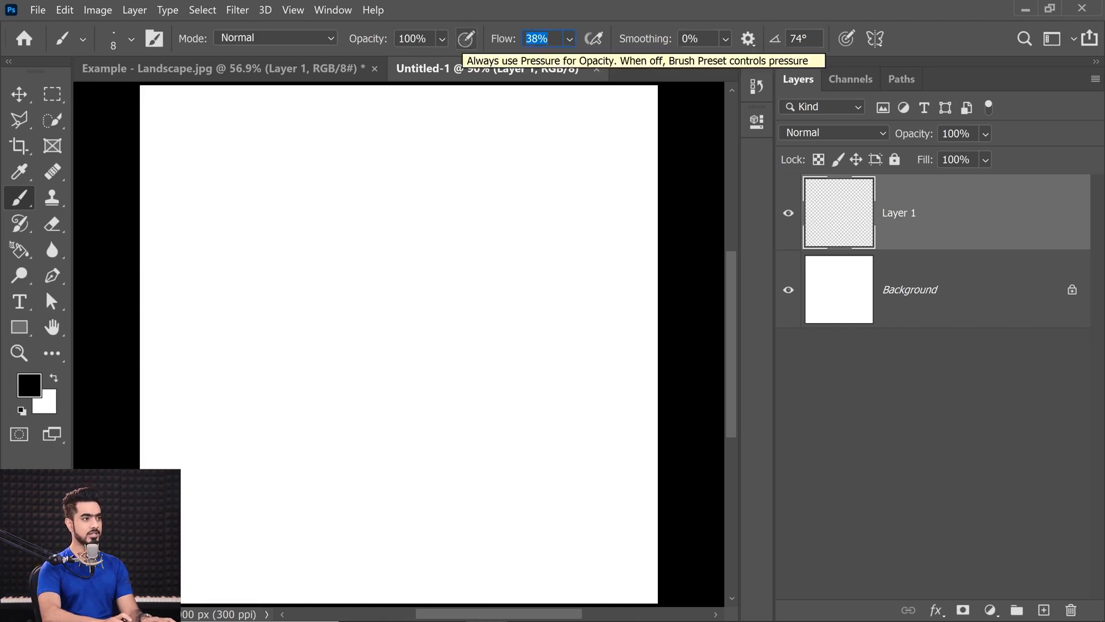
{"action": "type", "text": "10"}
{"action": "key", "text": "Return"}
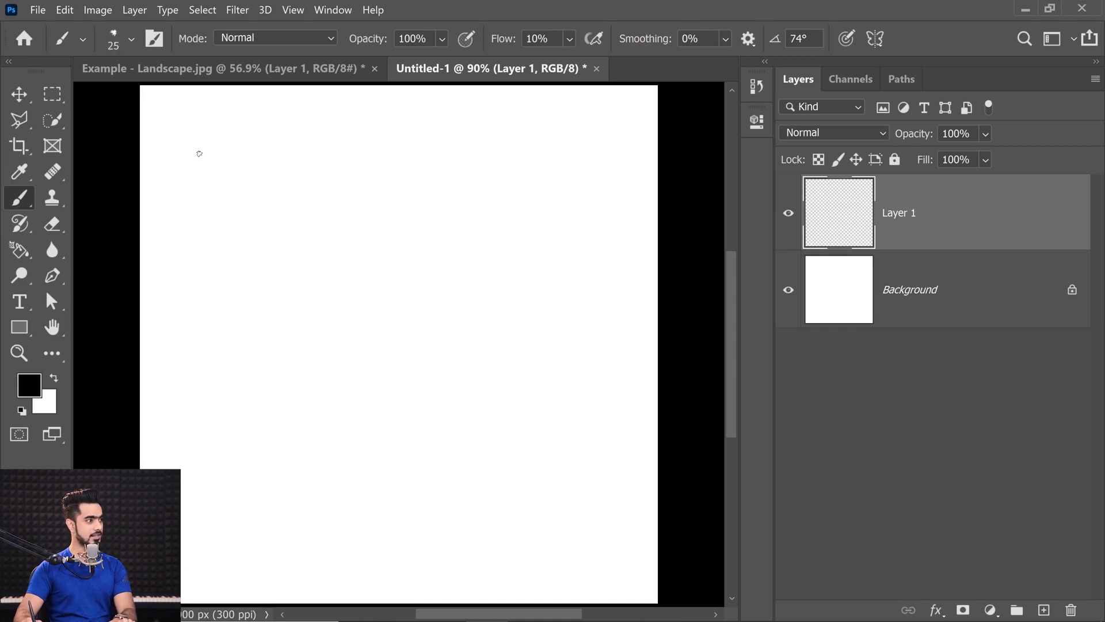
Step: Set the pencil brush size to 20 and paint back-and-forth strokes on the upper canvas, building up to solid black
{"action": "key", "text": "bracketright"}
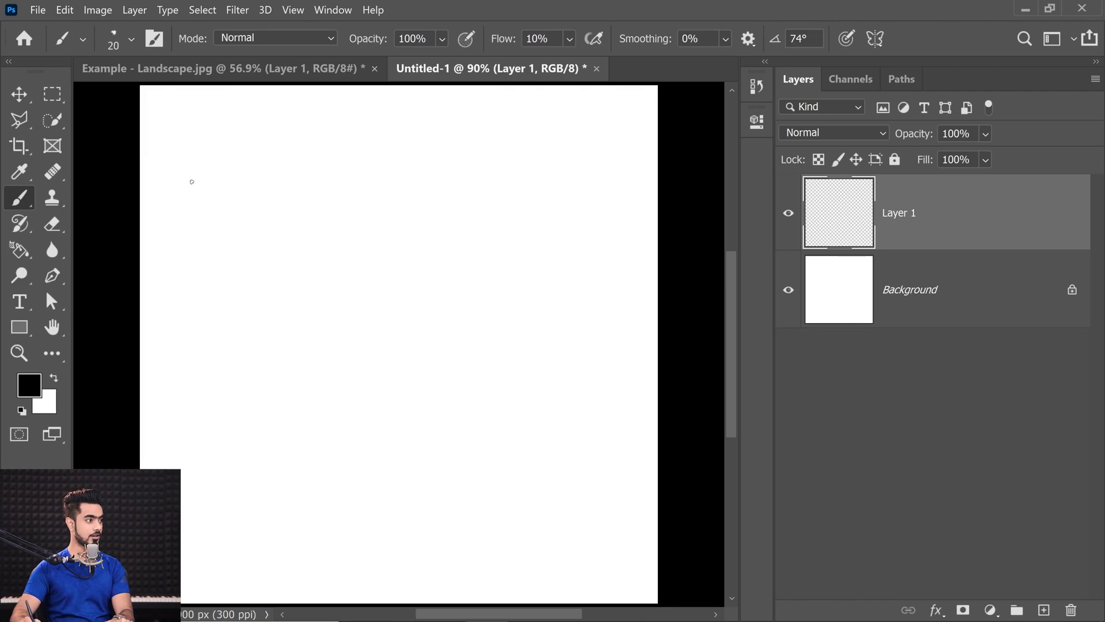
{"action": "left_click", "coordinate": [277, 161]}
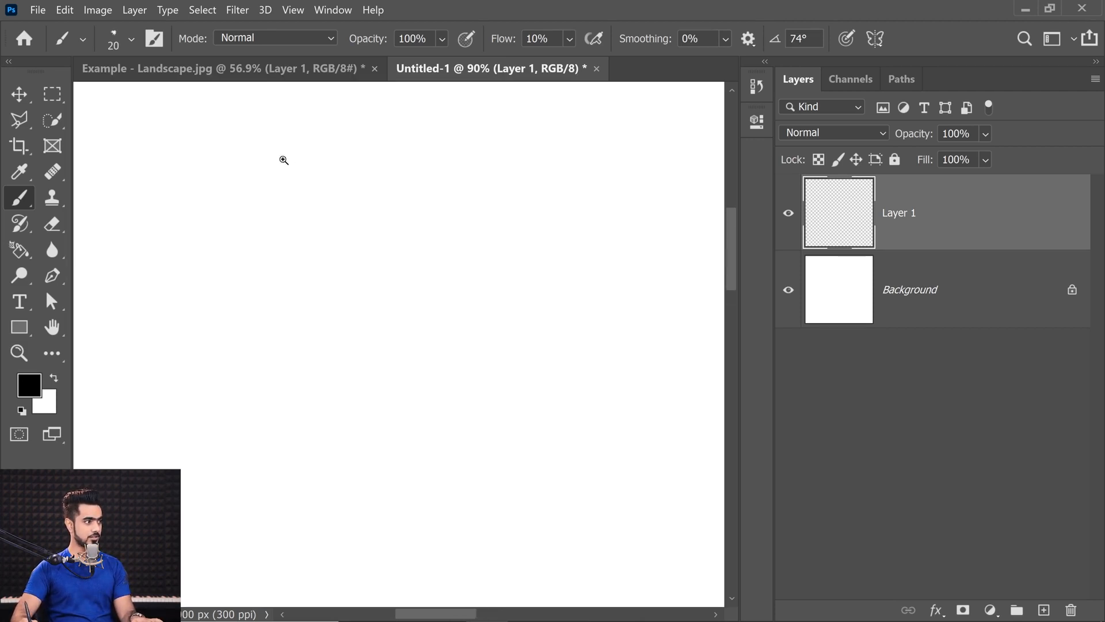
{"action": "mouse_move", "coordinate": [137, 290]}
{"action": "left_mouse_down"}
{"action": "mouse_move", "coordinate": [158, 148]}
{"action": "mouse_move", "coordinate": [142, 290]}
{"action": "mouse_move", "coordinate": [158, 236]}
{"action": "mouse_move", "coordinate": [170, 254]}
{"action": "mouse_move", "coordinate": [163, 245]}
{"action": "mouse_move", "coordinate": [158, 253]}
{"action": "left_mouse_up"}
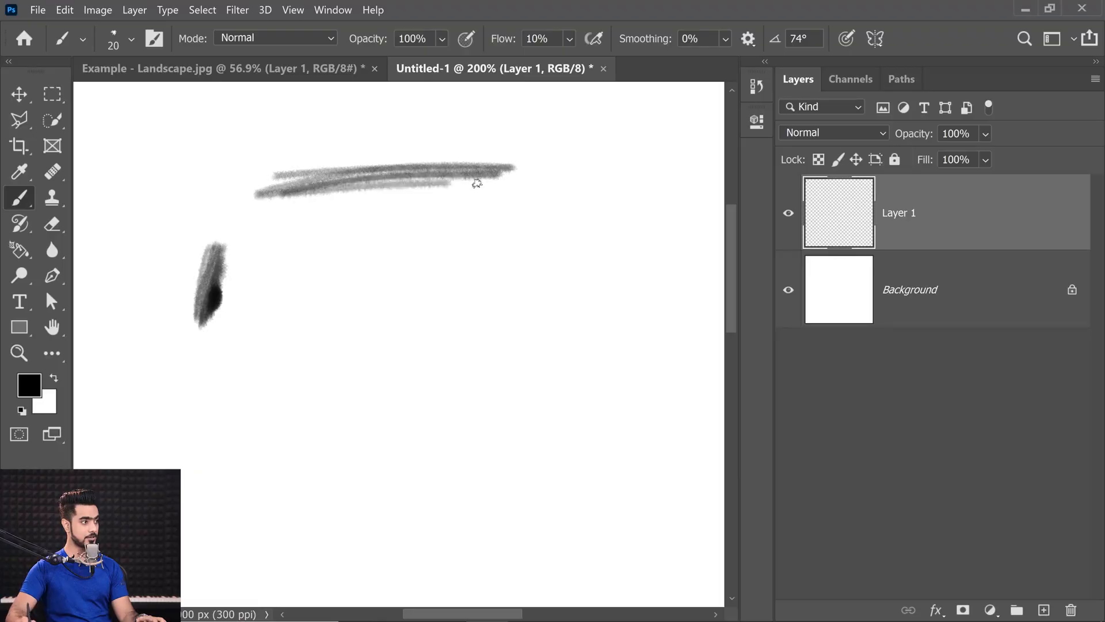
{"action": "mouse_move", "coordinate": [476, 181]}
{"action": "left_mouse_down"}
{"action": "mouse_move", "coordinate": [299, 202]}
{"action": "mouse_move", "coordinate": [448, 213]}
{"action": "mouse_move", "coordinate": [370, 231]}
{"action": "mouse_move", "coordinate": [446, 236]}
{"action": "mouse_move", "coordinate": [451, 213]}
{"action": "mouse_move", "coordinate": [308, 202]}
{"action": "mouse_move", "coordinate": [448, 218]}
{"action": "mouse_move", "coordinate": [444, 233]}
{"action": "mouse_move", "coordinate": [341, 248]}
{"action": "left_mouse_up"}
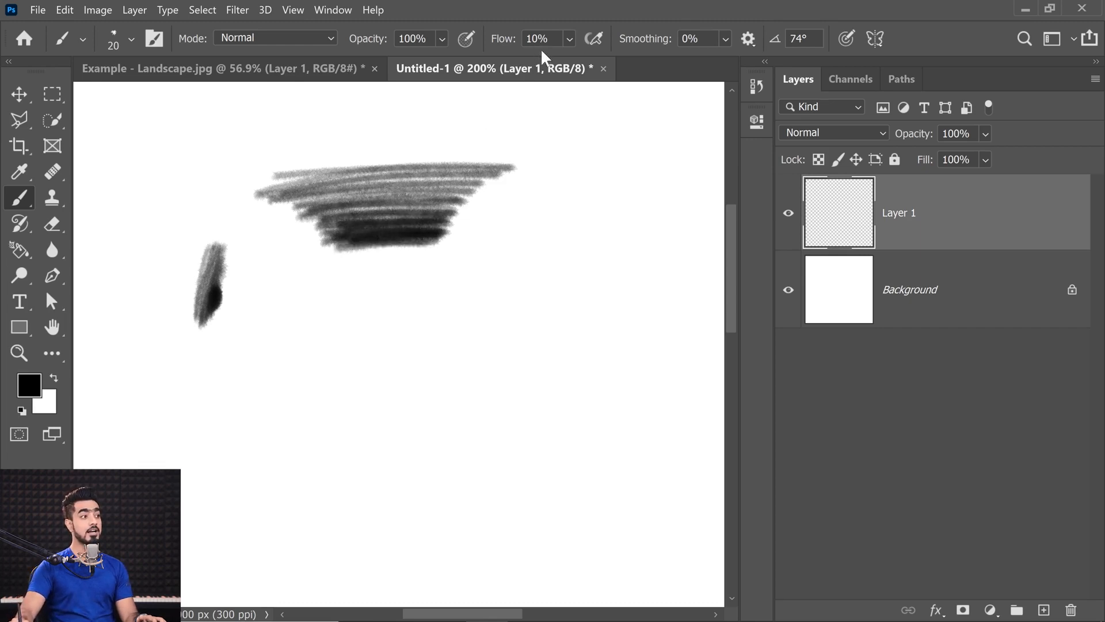
Step: Set the brush flow to 100% and opacity to 10%, and paint overlapping gray strokes beside the dark pencil shading
{"action": "left_click", "coordinate": [496, 39]}
{"action": "left_click_drag", "start_coordinate": [507, 41], "coordinate": [600, 40]}
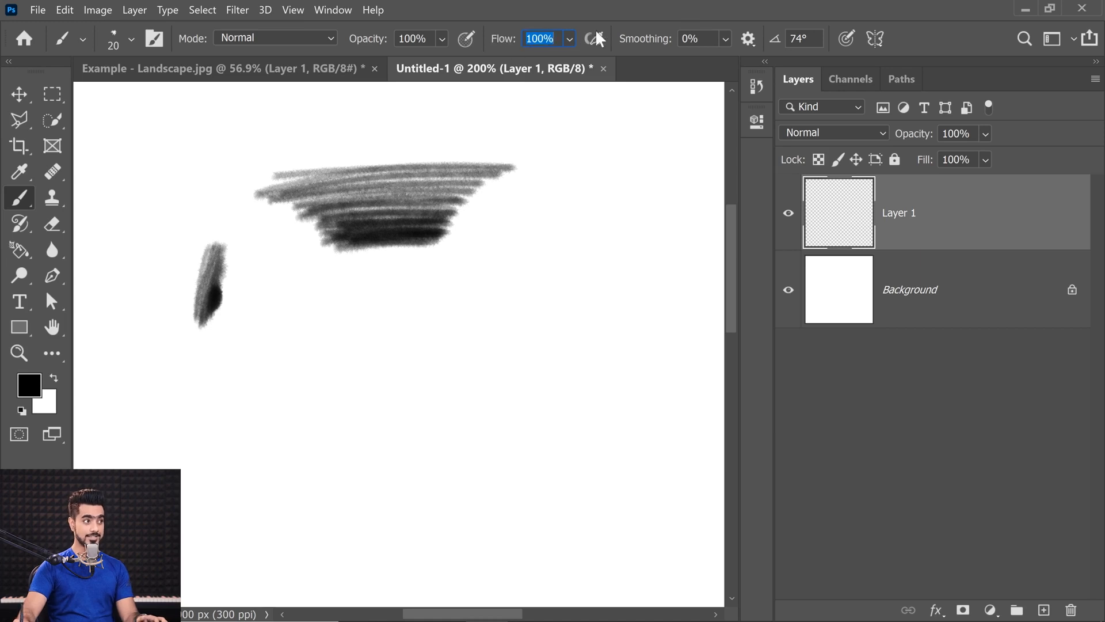
{"action": "left_click", "coordinate": [337, 38]}
{"action": "type", "text": "10"}
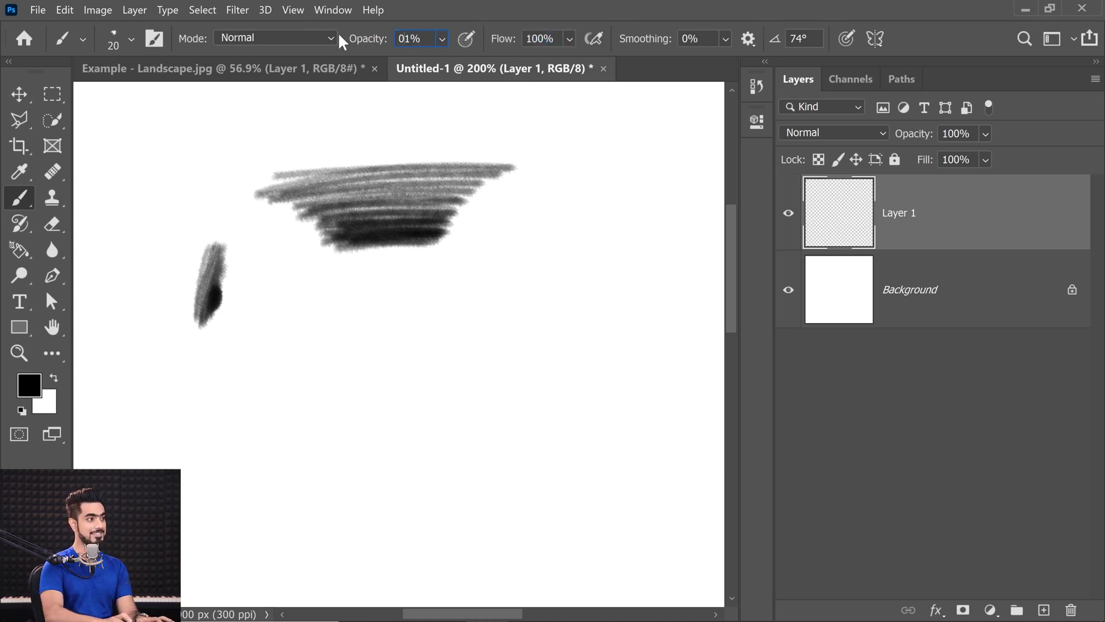
{"action": "key", "text": "Return"}
{"action": "mouse_move", "coordinate": [530, 183]}
{"action": "left_mouse_down"}
{"action": "mouse_move", "coordinate": [510, 195]}
{"action": "mouse_move", "coordinate": [575, 194]}
{"action": "mouse_move", "coordinate": [517, 207]}
{"action": "mouse_move", "coordinate": [605, 237]}
{"action": "mouse_move", "coordinate": [613, 251]}
{"action": "mouse_move", "coordinate": [550, 236]}
{"action": "mouse_move", "coordinate": [507, 242]}
{"action": "mouse_move", "coordinate": [628, 267]}
{"action": "mouse_move", "coordinate": [577, 240]}
{"action": "mouse_move", "coordinate": [522, 252]}
{"action": "mouse_move", "coordinate": [575, 266]}
{"action": "mouse_move", "coordinate": [614, 260]}
{"action": "mouse_move", "coordinate": [509, 240]}
{"action": "mouse_move", "coordinate": [576, 252]}
{"action": "left_mouse_up"}
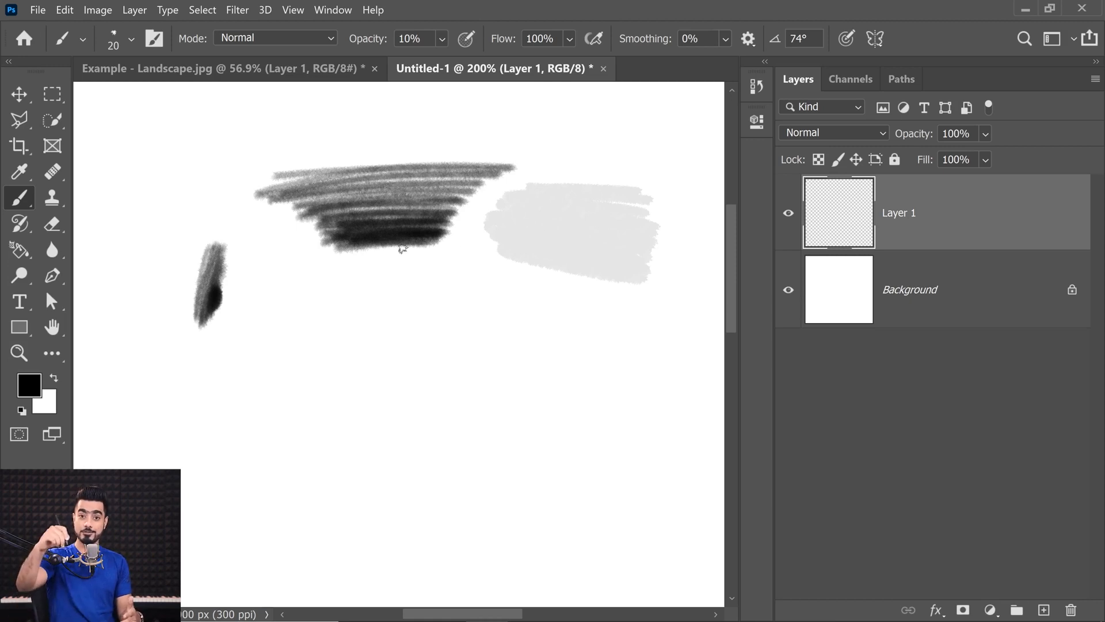
{"action": "mouse_move", "coordinate": [517, 220]}
{"action": "left_mouse_down"}
{"action": "mouse_move", "coordinate": [561, 251]}
{"action": "mouse_move", "coordinate": [551, 250]}
{"action": "mouse_move", "coordinate": [597, 262]}
{"action": "mouse_move", "coordinate": [517, 255]}
{"action": "mouse_move", "coordinate": [569, 247]}
{"action": "mouse_move", "coordinate": [568, 260]}
{"action": "mouse_move", "coordinate": [583, 258]}
{"action": "mouse_move", "coordinate": [495, 251]}
{"action": "left_mouse_up"}
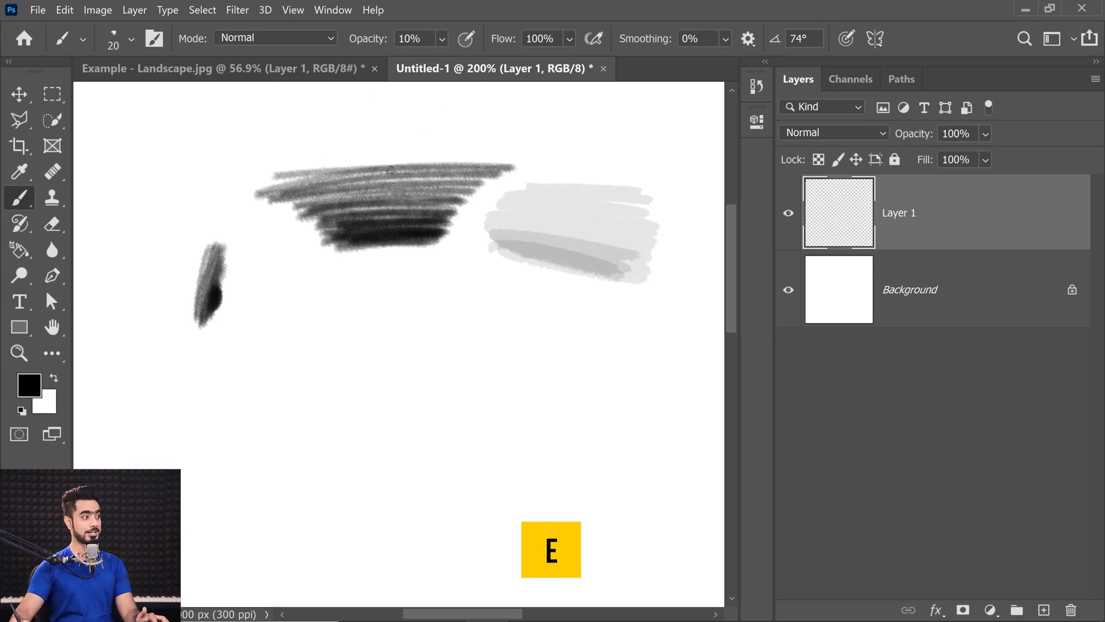
Step: Erase the left end of the dark pencil shading using the Eraser tool with the Hard Round brush
{"action": "key", "text": "e"}
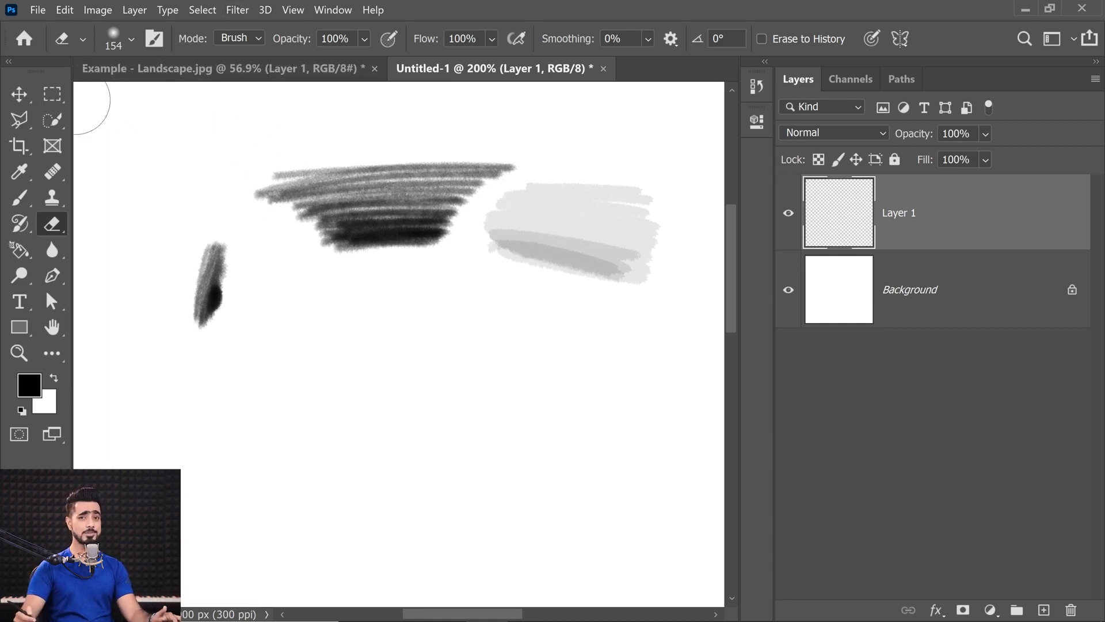
{"action": "left_click", "coordinate": [126, 37]}
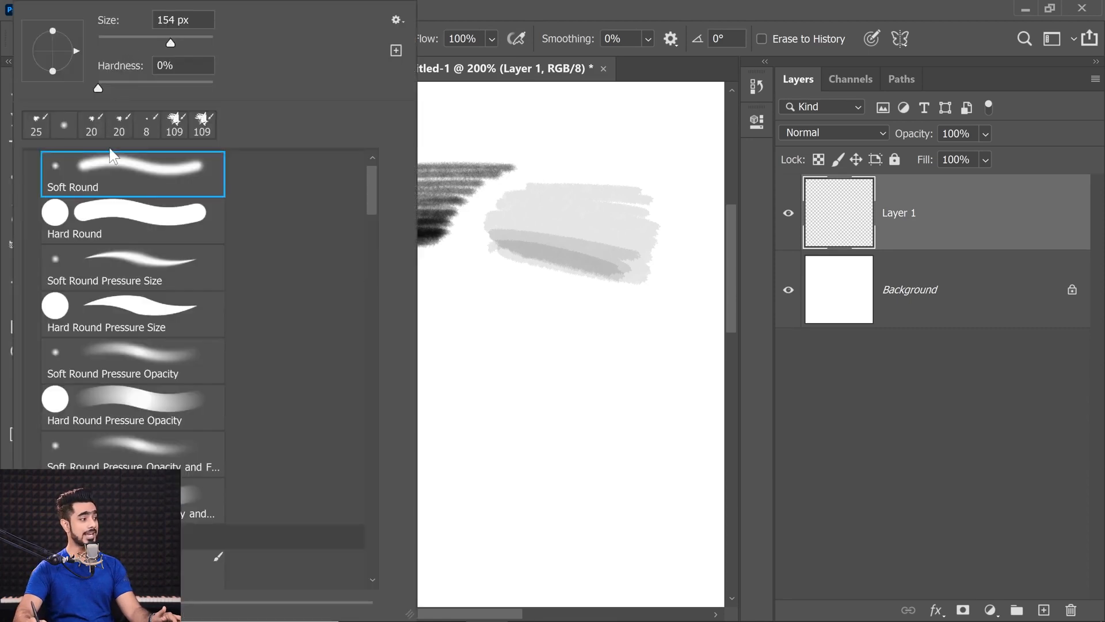
{"action": "left_click", "coordinate": [146, 221]}
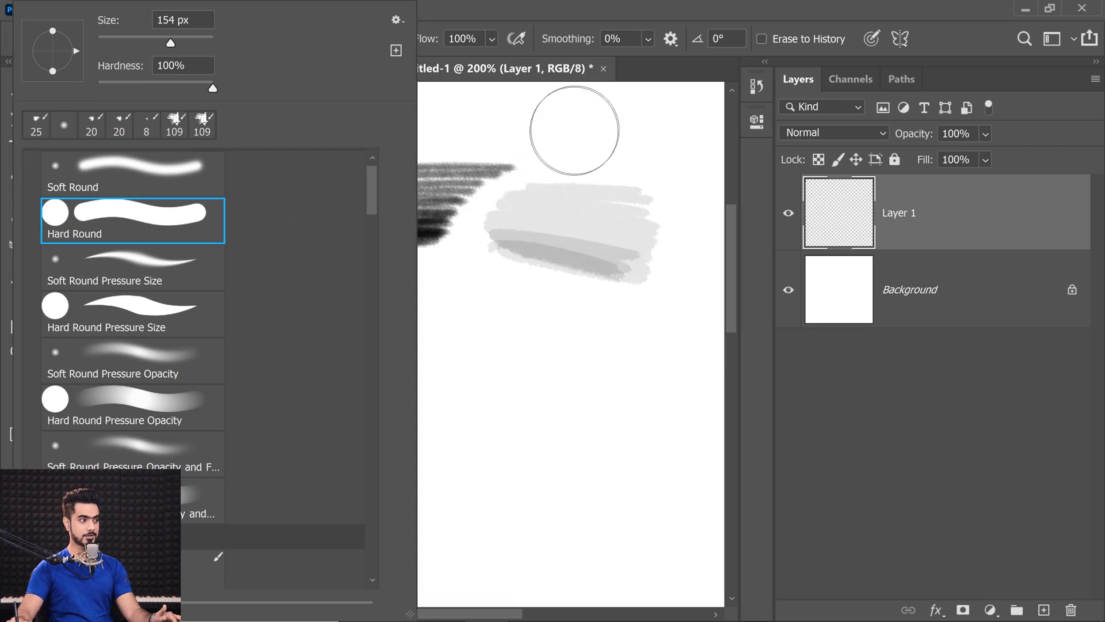
{"action": "left_click", "coordinate": [572, 131]}
{"action": "mouse_move", "coordinate": [242, 176]}
{"action": "left_mouse_down"}
{"action": "mouse_move", "coordinate": [247, 216]}
{"action": "mouse_move", "coordinate": [293, 236]}
{"action": "left_mouse_up"}
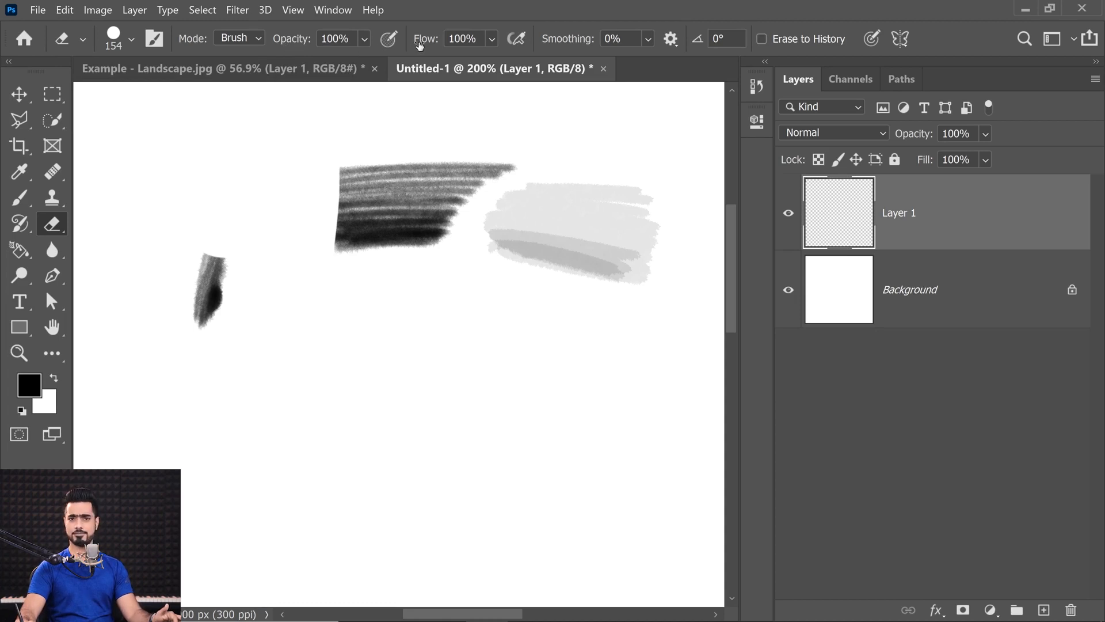
Step: Switch the eraser to Pencil mode and erase more of the dark shading's left edge
{"action": "left_click", "coordinate": [247, 38]}
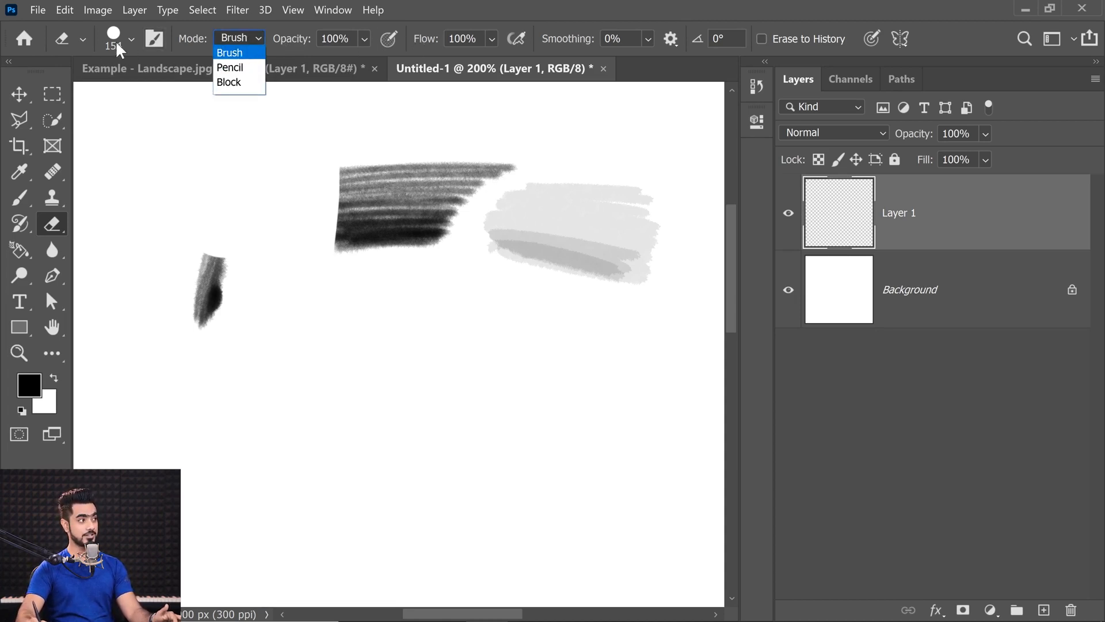
{"action": "left_click", "coordinate": [229, 67]}
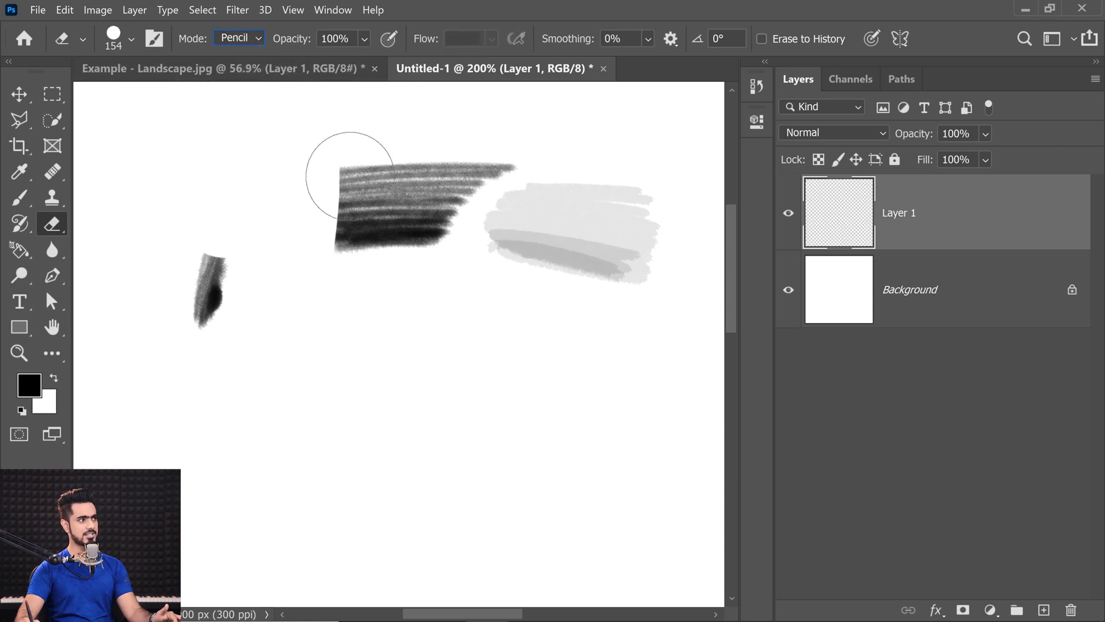
{"action": "mouse_move", "coordinate": [345, 179]}
{"action": "left_mouse_down"}
{"action": "mouse_move", "coordinate": [353, 197]}
{"action": "mouse_move", "coordinate": [368, 199]}
{"action": "mouse_move", "coordinate": [450, 172]}
{"action": "left_mouse_up"}
{"action": "mouse_move", "coordinate": [382, 210]}
{"action": "left_mouse_down"}
{"action": "mouse_move", "coordinate": [348, 215]}
{"action": "mouse_move", "coordinate": [334, 136]}
{"action": "left_mouse_up"}
Step: Switch the eraser to Block mode and erase a freehand scribble through the dark shading
{"action": "left_click", "coordinate": [244, 39]}
{"action": "left_click", "coordinate": [231, 82]}
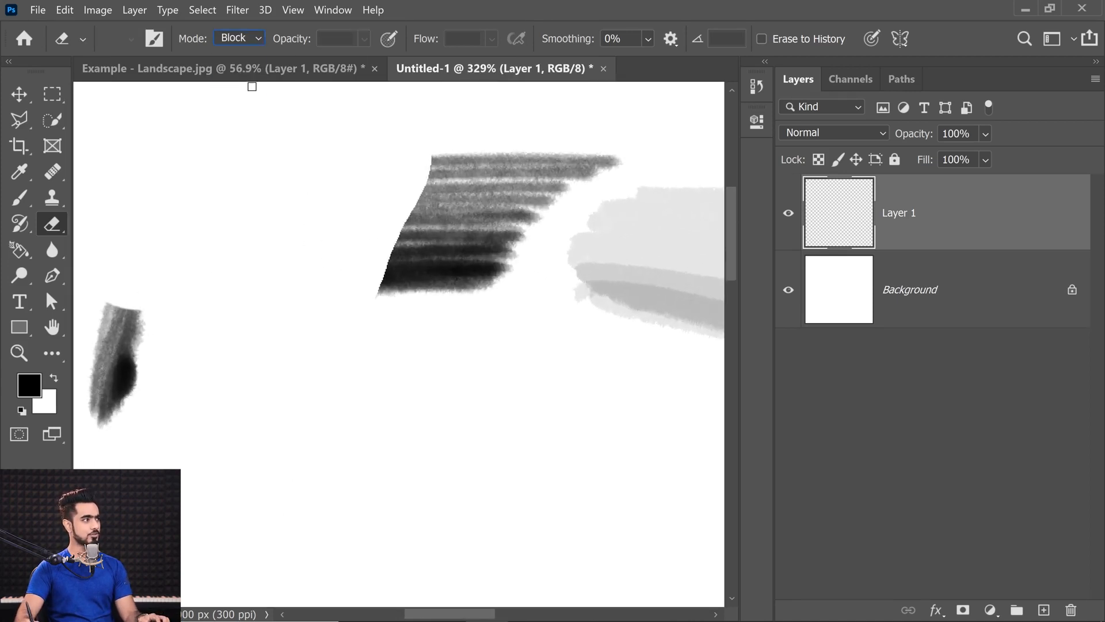
{"action": "mouse_move", "coordinate": [474, 181]}
{"action": "left_mouse_down"}
{"action": "mouse_move", "coordinate": [462, 236]}
{"action": "mouse_move", "coordinate": [474, 266]}
{"action": "mouse_move", "coordinate": [457, 235]}
{"action": "mouse_move", "coordinate": [405, 220]}
{"action": "mouse_move", "coordinate": [518, 219]}
{"action": "mouse_move", "coordinate": [494, 186]}
{"action": "left_mouse_up"}
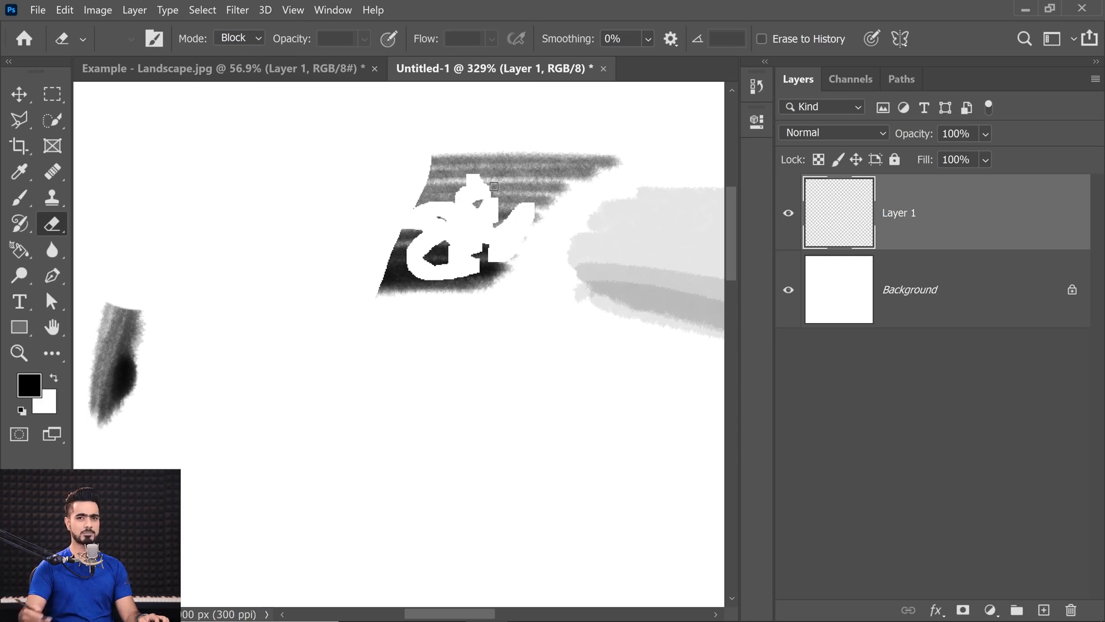
Step: Undo the Block and Pencil mode erasures and return the eraser to Brush mode
{"action": "key", "text": "ctrl+z"}
{"action": "key", "text": "ctrl+z"}
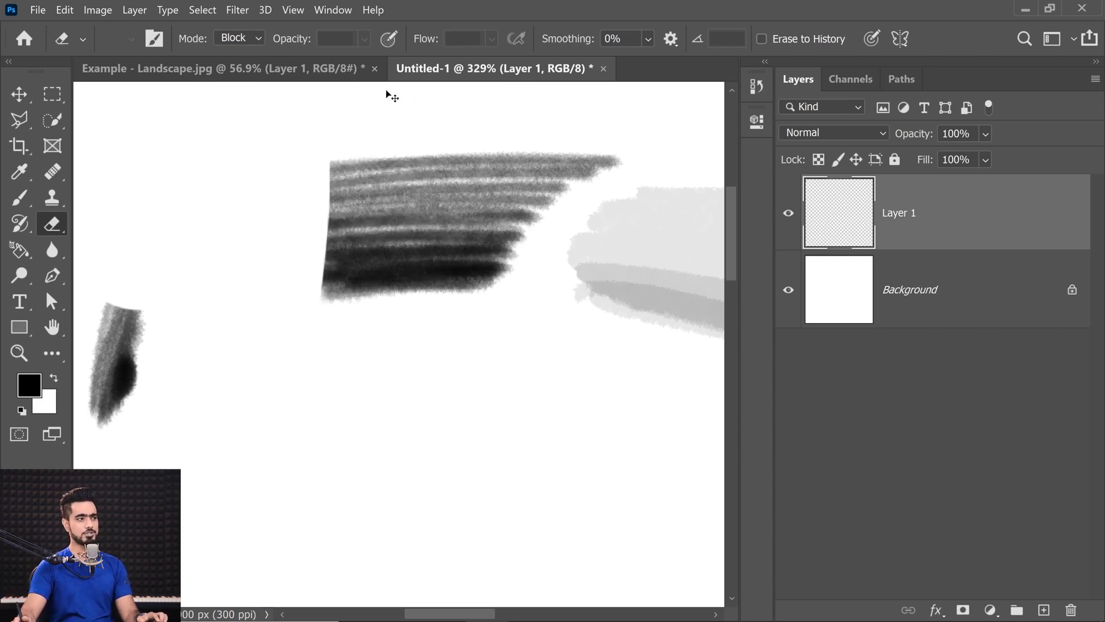
{"action": "left_click", "coordinate": [239, 38]}
{"action": "left_click", "coordinate": [245, 54]}
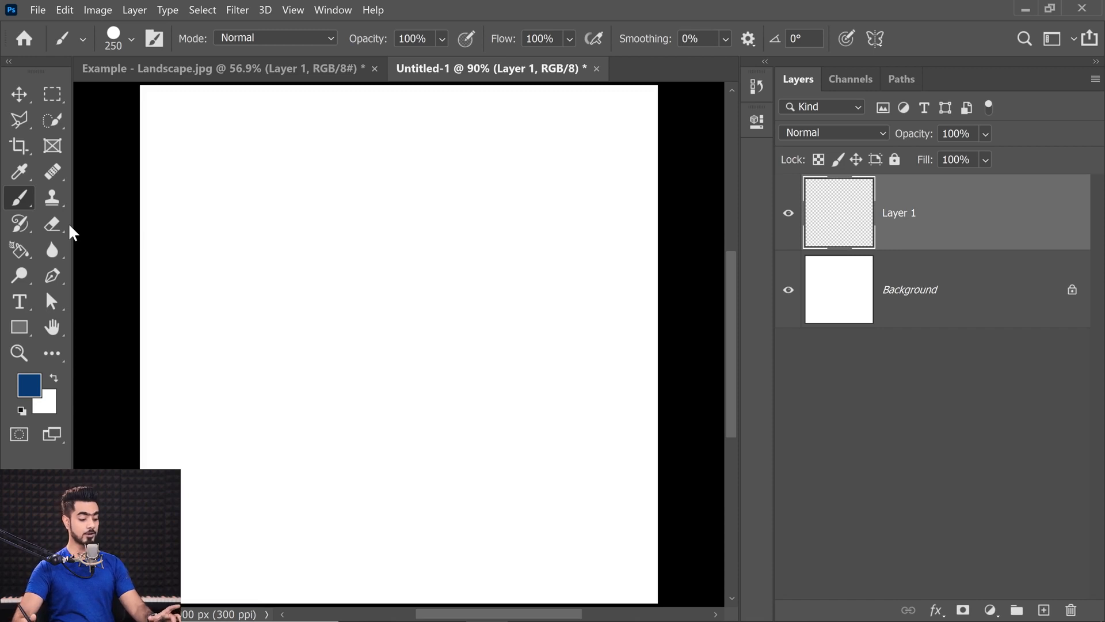
{"action": "key", "text": "grave"}
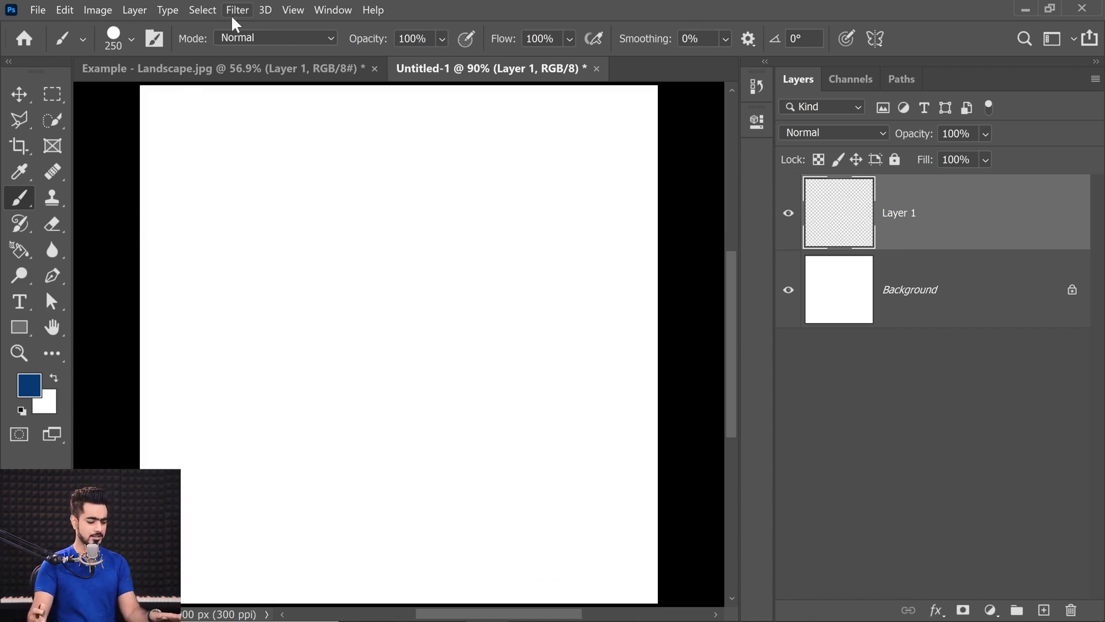
Step: Reduce the brush size to 200 and paint a thick blue zigzag down the canvas on Layer 1
{"action": "key", "text": "grave"}
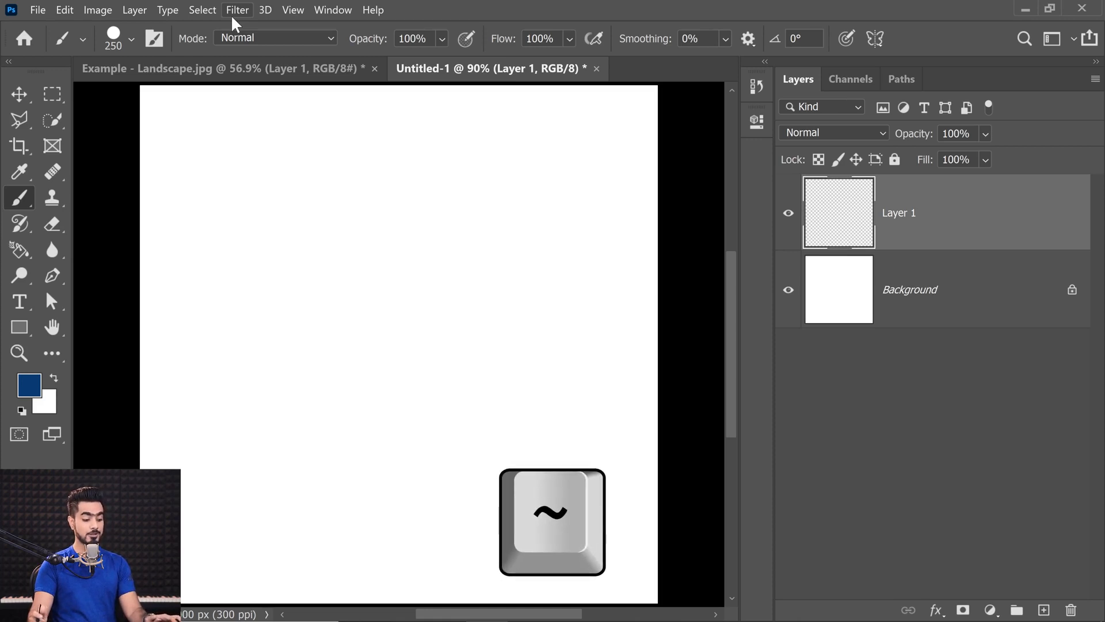
{"action": "key", "text": "bracketleft"}
{"action": "mouse_move", "coordinate": [178, 175]}
{"action": "left_mouse_down"}
{"action": "mouse_move", "coordinate": [198, 314]}
{"action": "mouse_move", "coordinate": [436, 283]}
{"action": "mouse_move", "coordinate": [552, 325]}
{"action": "mouse_move", "coordinate": [456, 449]}
{"action": "mouse_move", "coordinate": [426, 547]}
{"action": "left_mouse_up"}
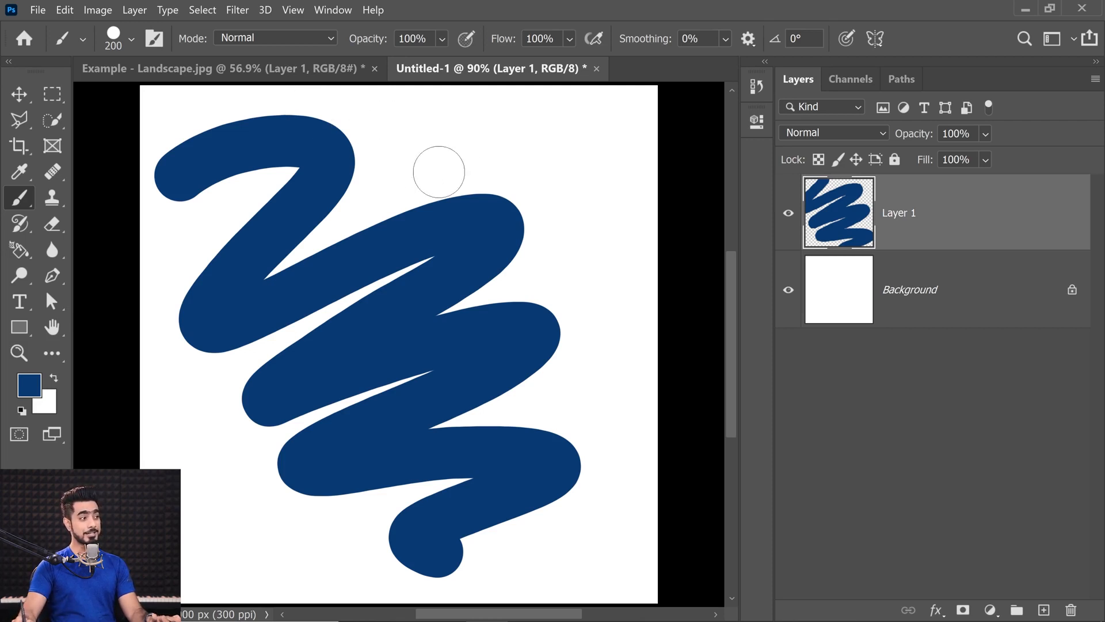
Step: Temporarily erase with the active Brush tool along the upper edge of the zigzag's second bend
{"action": "key", "text": "ctrl+z"}
{"action": "key", "text": "ctrl+z"}
{"action": "key", "text": "ctrl+z"}
{"action": "key", "text": "ctrl+z"}
{"action": "key", "text": "ctrl+z"}
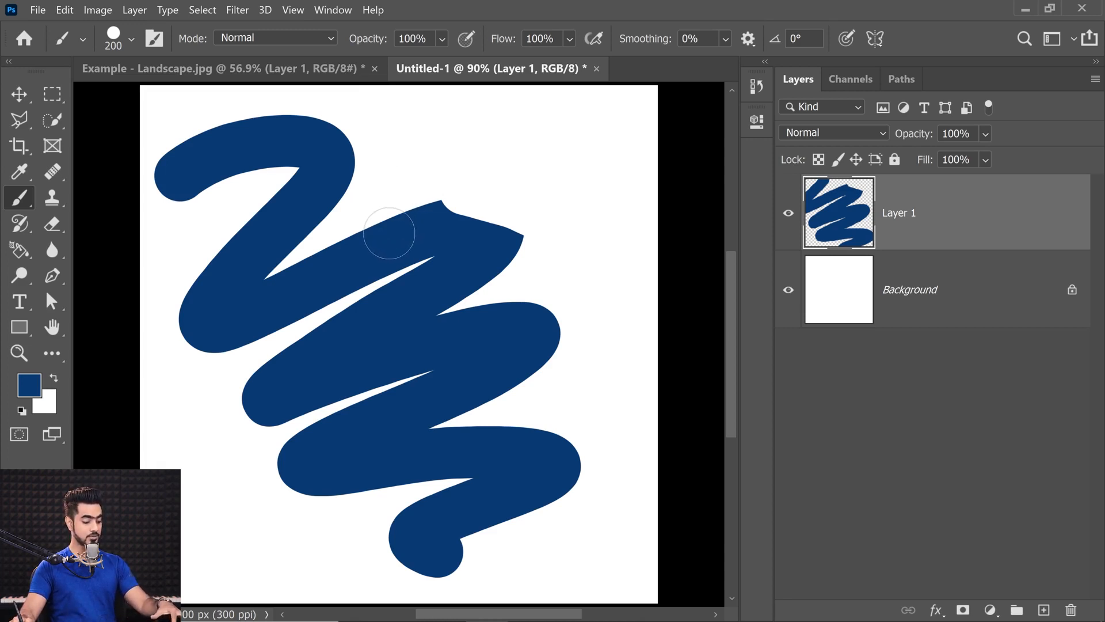
Step: Return the brush to normal painting and cover the erased bend with a blue stroke
{"action": "key", "text": "ctrl+shift+z"}
{"action": "key", "text": "ctrl+shift+z"}
{"action": "key", "text": "ctrl+shift+z"}
{"action": "key", "text": "ctrl+shift+z"}
{"action": "key", "text": "ctrl+shift+z"}
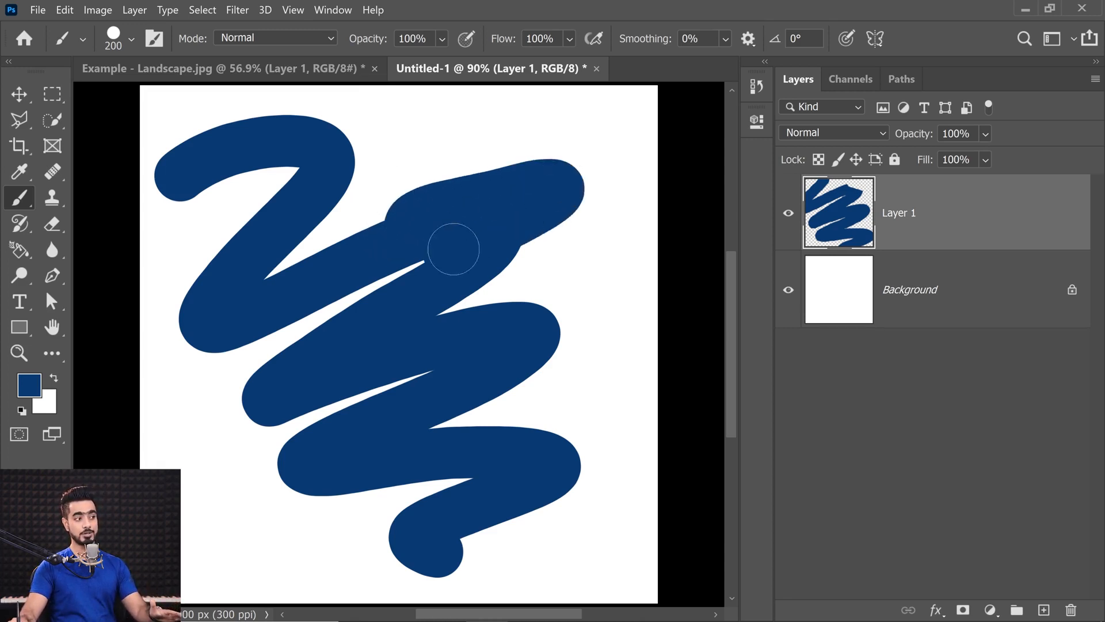
{"action": "key", "text": "ctrl+shift+z"}
{"action": "key", "text": "ctrl+shift+z"}
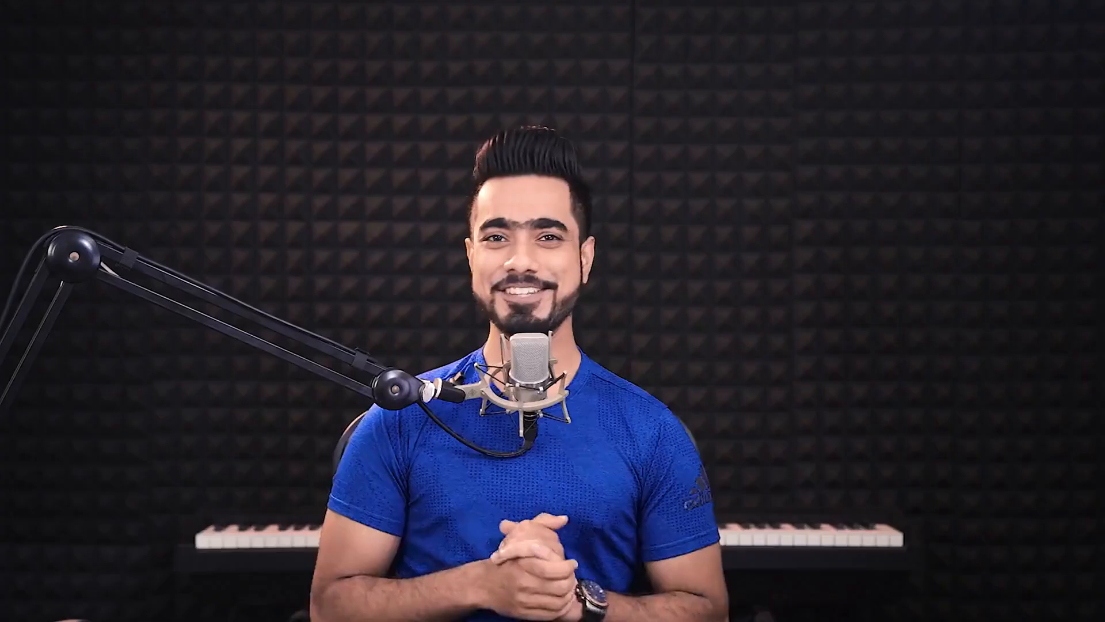
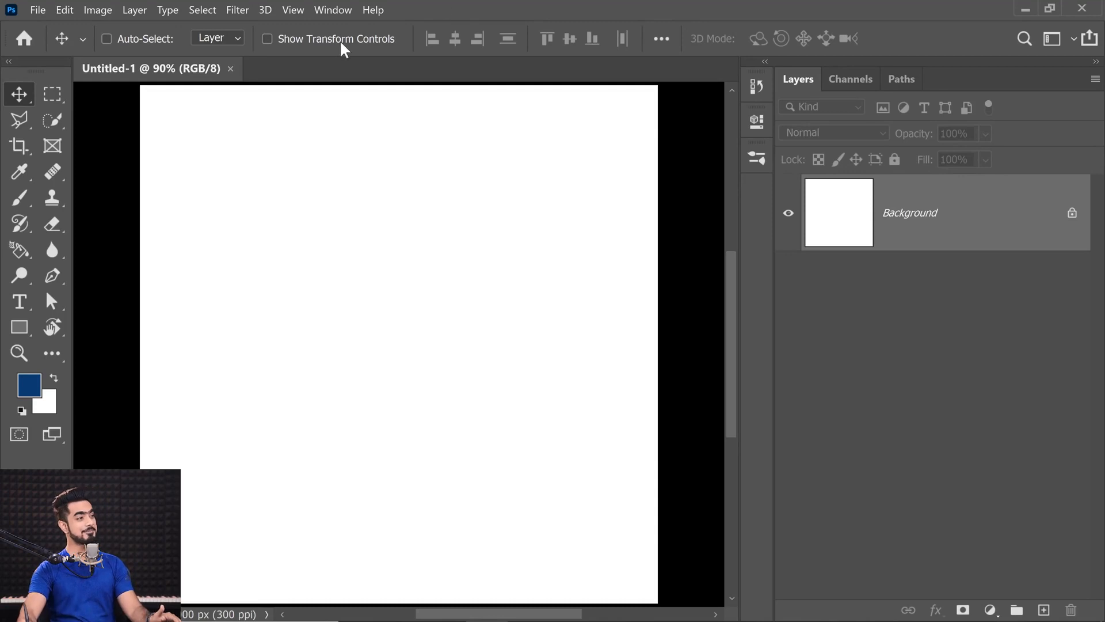
Step: Show the Brush Settings panel and dock it with the collapsed panels beside the Layers panel
{"action": "left_click", "coordinate": [336, 11]}
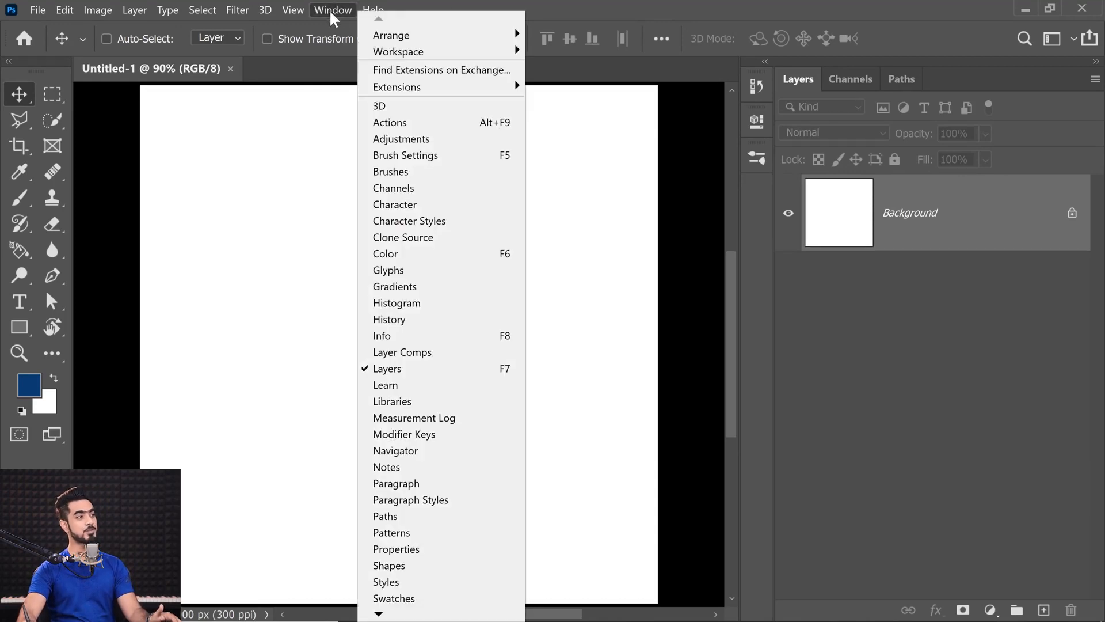
{"action": "left_click", "coordinate": [403, 153]}
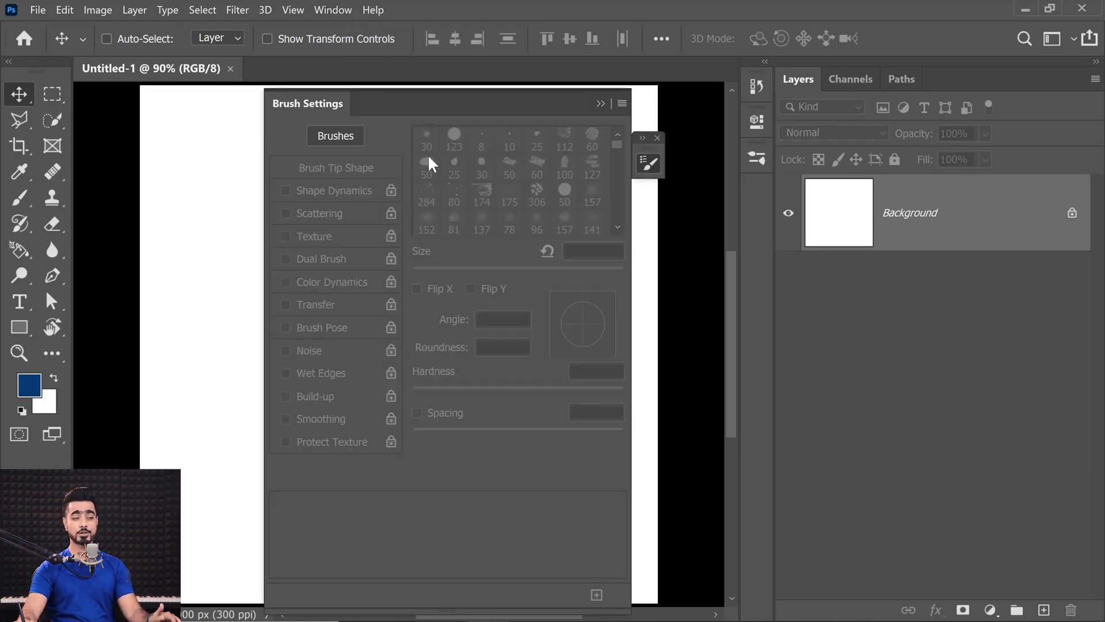
{"action": "mouse_move", "coordinate": [320, 101]}
{"action": "left_mouse_down"}
{"action": "mouse_move", "coordinate": [632, 202]}
{"action": "mouse_move", "coordinate": [760, 187]}
{"action": "mouse_move", "coordinate": [772, 202]}
{"action": "mouse_move", "coordinate": [756, 187]}
{"action": "left_mouse_up"}
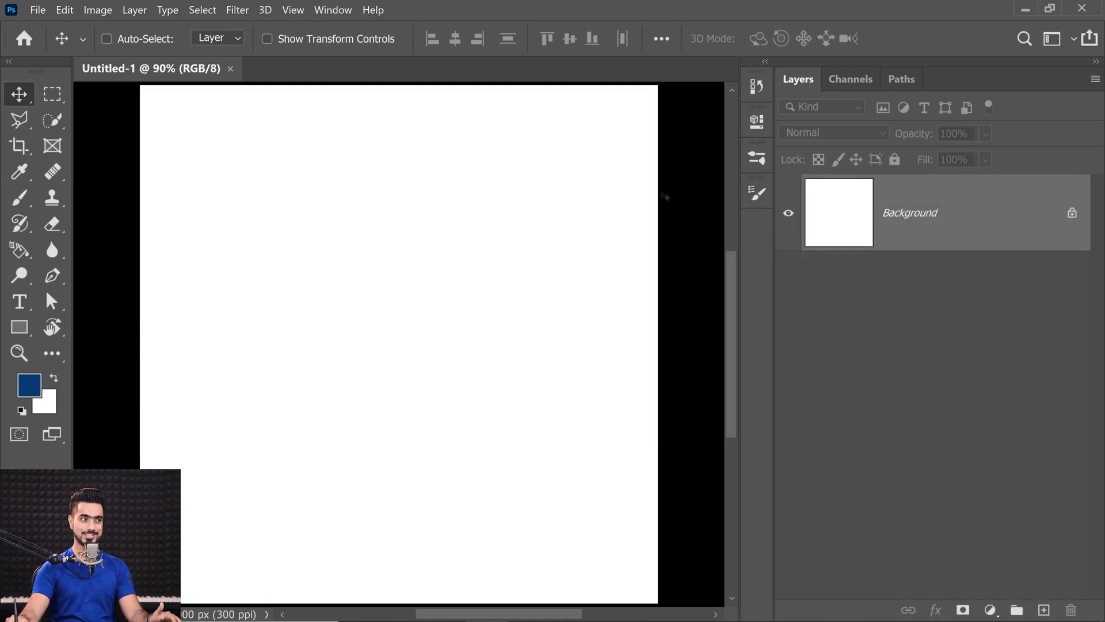
Step: Expand the docked Brush Settings, add a new layer above the background, and activate the Brush tool
{"action": "left_click", "coordinate": [757, 194]}
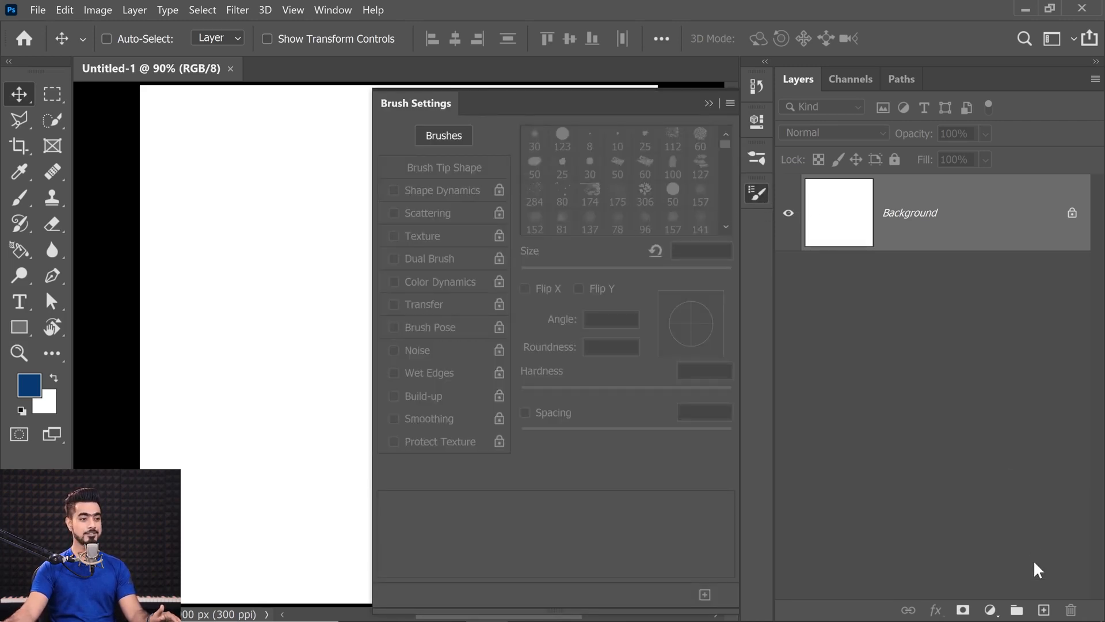
{"action": "left_click", "coordinate": [1043, 610]}
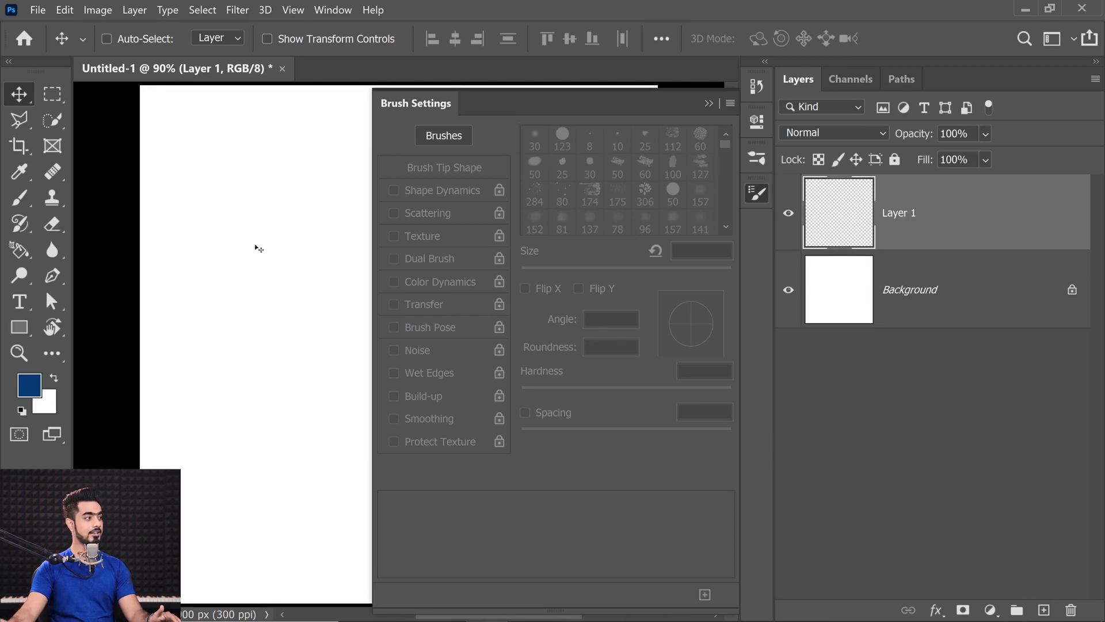
{"action": "left_click", "coordinate": [23, 199]}
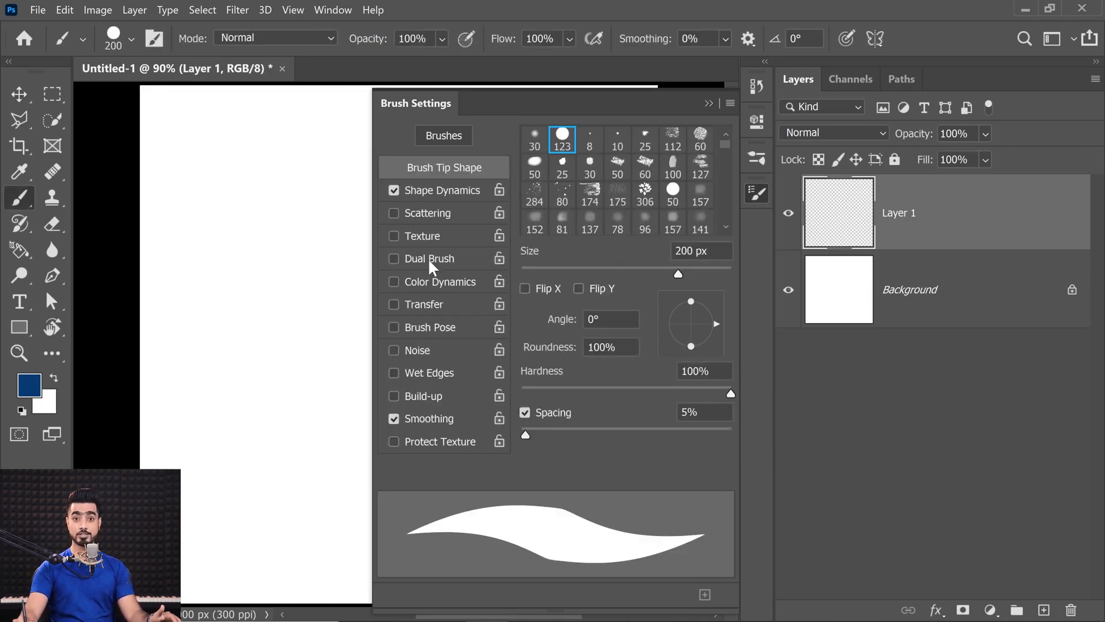
Step: Try the 50, 60, 127, 30 and 25 px textured brush tips in Brush Settings
{"action": "left_click", "coordinate": [620, 168]}
{"action": "left_click", "coordinate": [645, 167]}
{"action": "left_click", "coordinate": [700, 167]}
{"action": "left_click", "coordinate": [592, 168]}
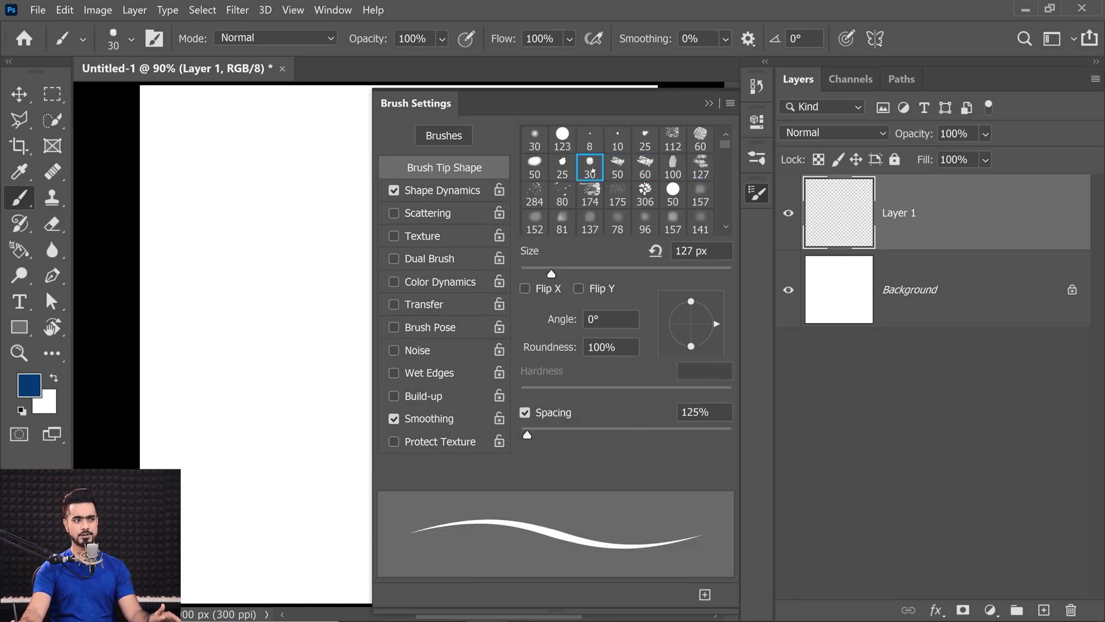
{"action": "left_click", "coordinate": [567, 168]}
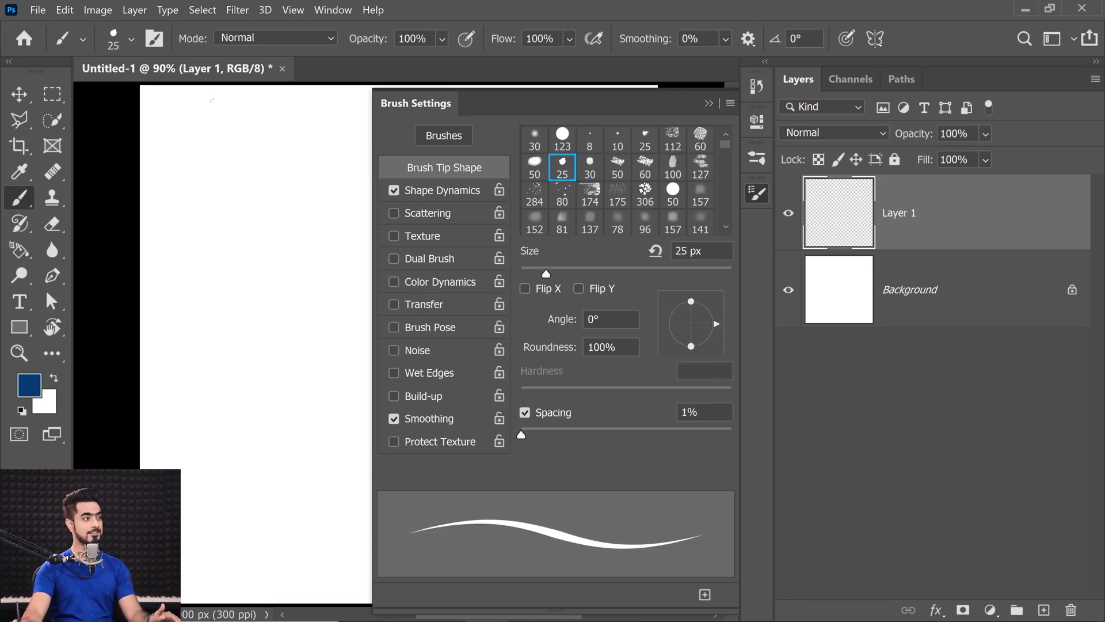
{"action": "left_click", "coordinate": [114, 40]}
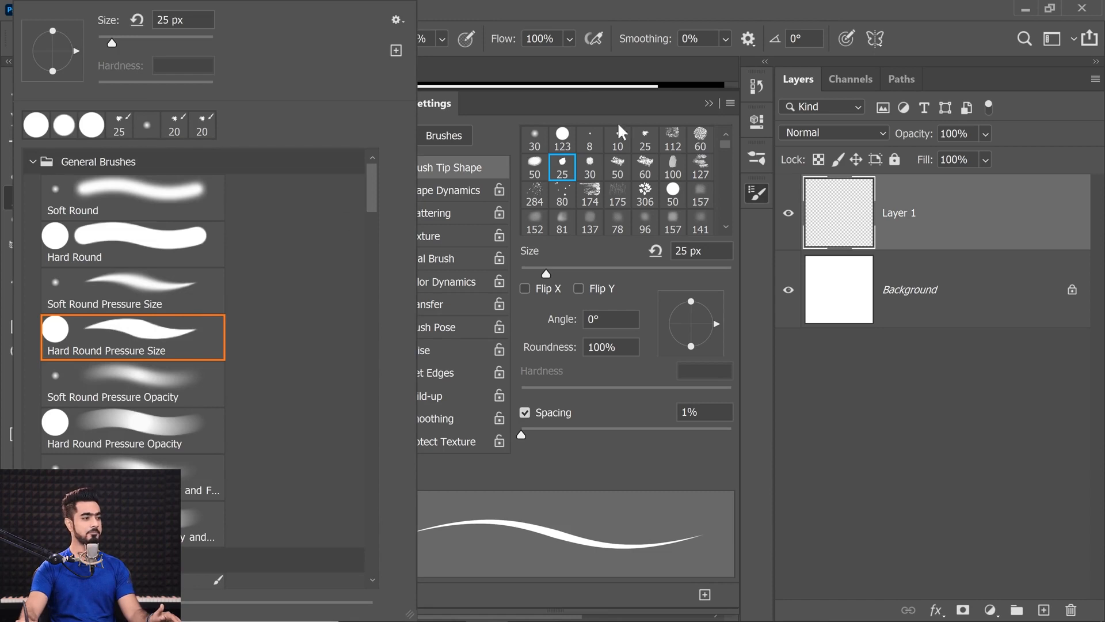
{"action": "left_click", "coordinate": [568, 176]}
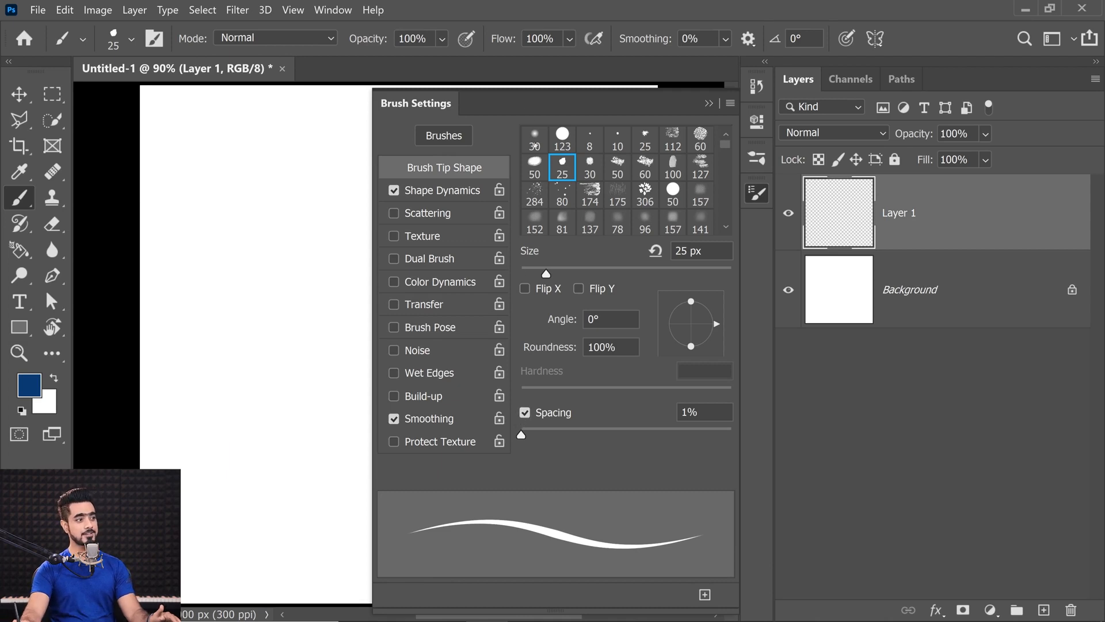
Step: Choose the 30 px soft round tip, turn off Shape Dynamics, and set the brush size to 82 px
{"action": "left_click", "coordinate": [534, 144]}
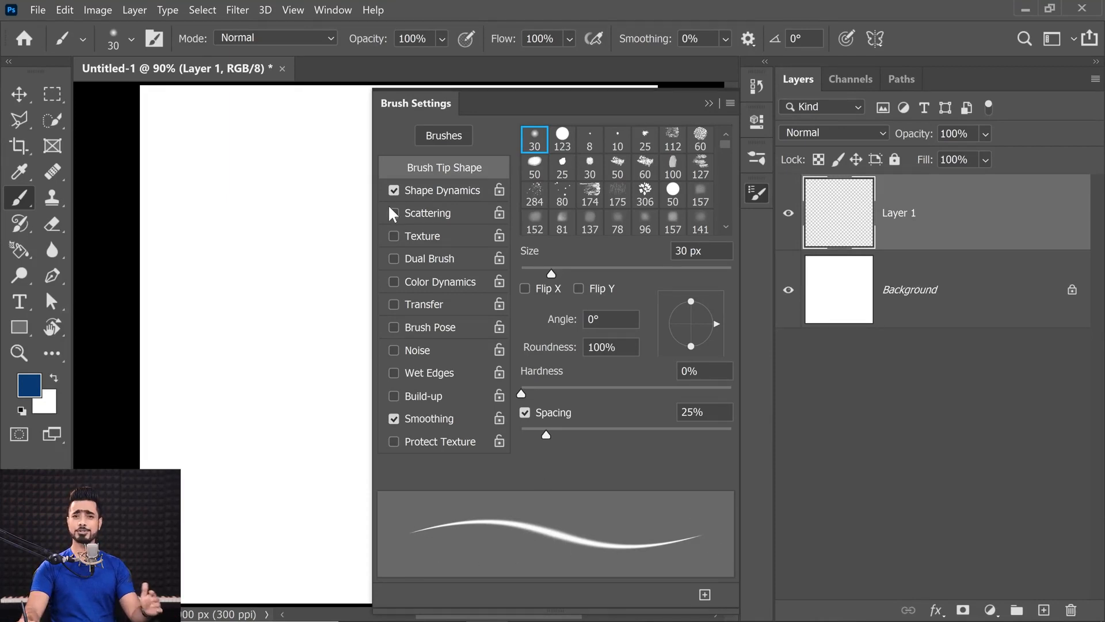
{"action": "left_click", "coordinate": [393, 191]}
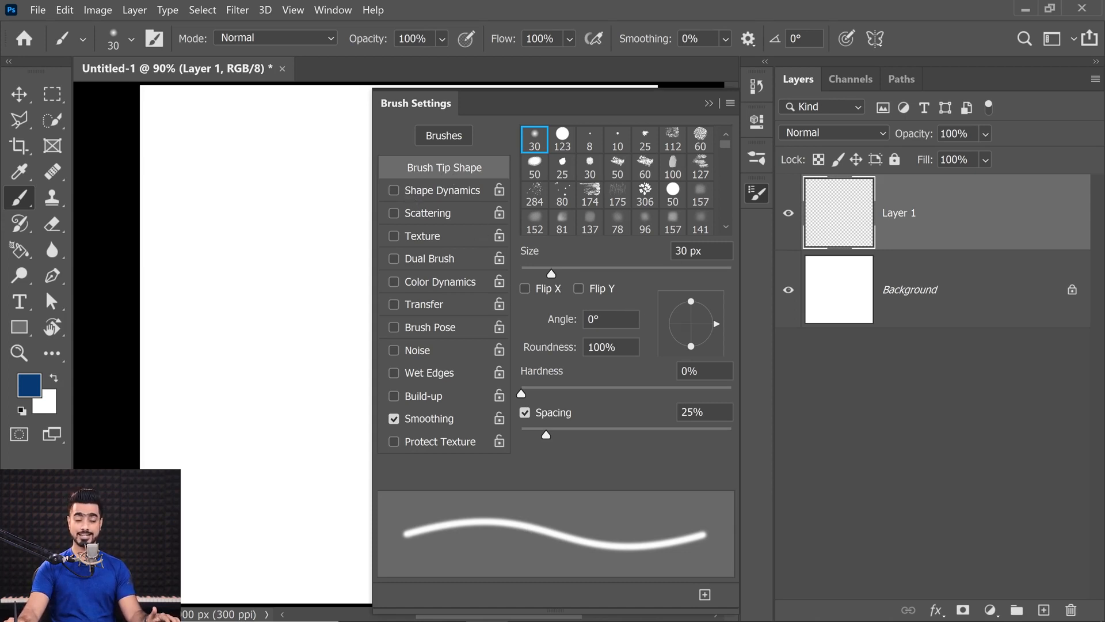
{"action": "left_click_drag", "start_coordinate": [551, 274], "coordinate": [607, 275]}
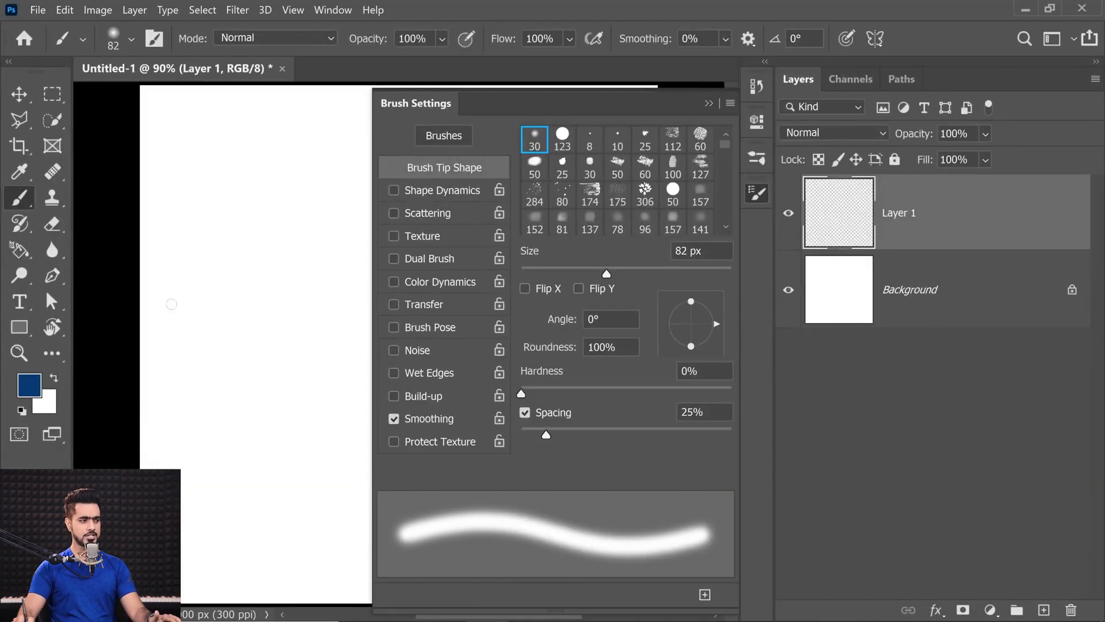
Step: Paint and undo a wavy soft test stroke, and try a 126 px brush size before returning to 82 px
{"action": "left_click_drag", "start_coordinate": [152, 242], "coordinate": [386, 274]}
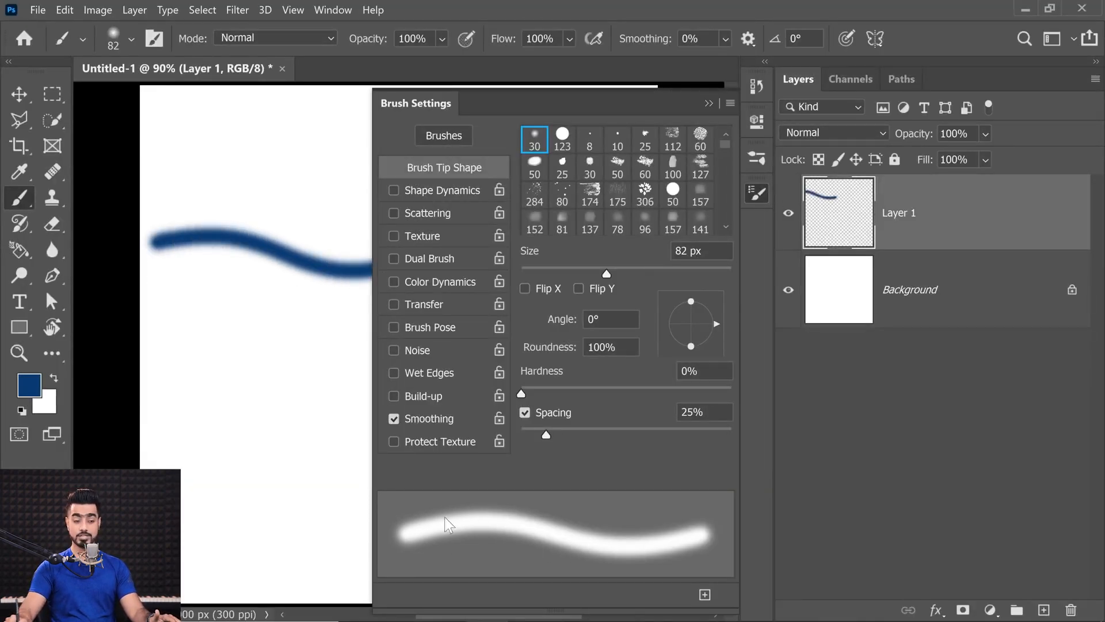
{"action": "key", "text": "ctrl+z"}
{"action": "mouse_move", "coordinate": [607, 273]}
{"action": "left_mouse_down"}
{"action": "mouse_move", "coordinate": [665, 267]}
{"action": "mouse_move", "coordinate": [643, 269]}
{"action": "left_mouse_up"}
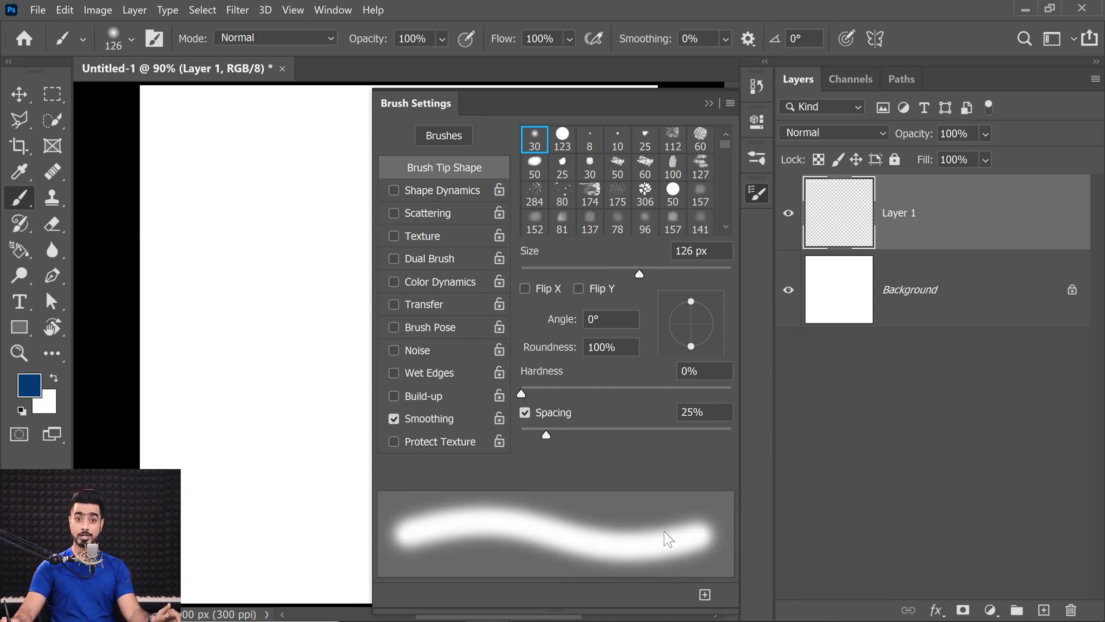
{"action": "left_click_drag", "start_coordinate": [613, 267], "coordinate": [595, 271]}
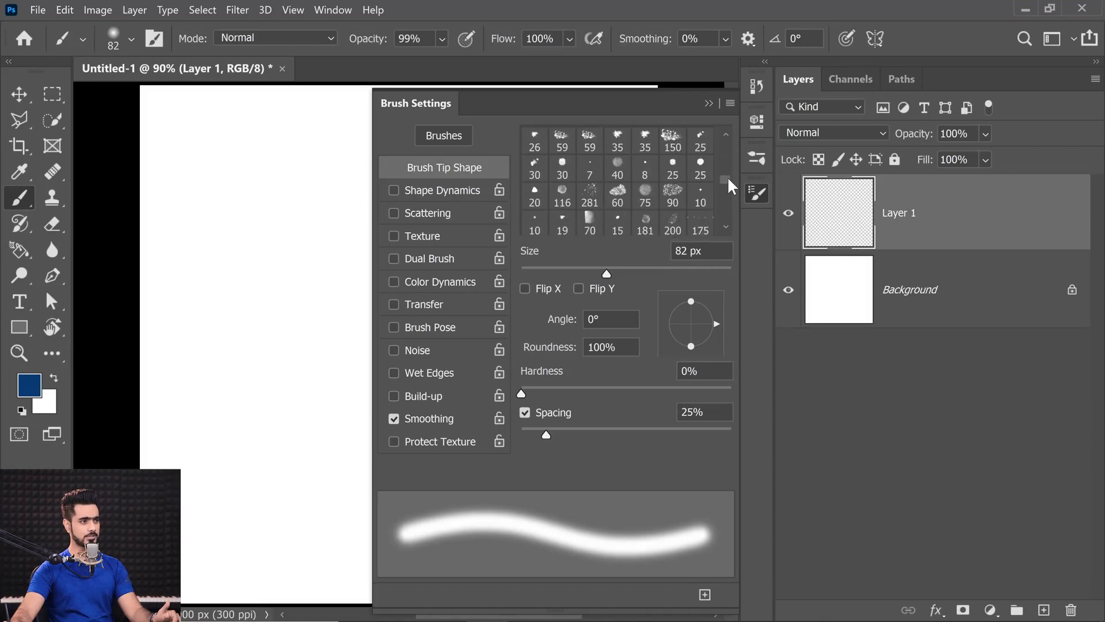
Step: Choose a 675 px watercolor splatter tip and stamp it once in the upper-left area of the canvas
{"action": "left_click_drag", "start_coordinate": [727, 178], "coordinate": [728, 191]}
{"action": "scroll", "coordinate": [727, 192], "scroll_direction": "up", "scroll_amount": 1}
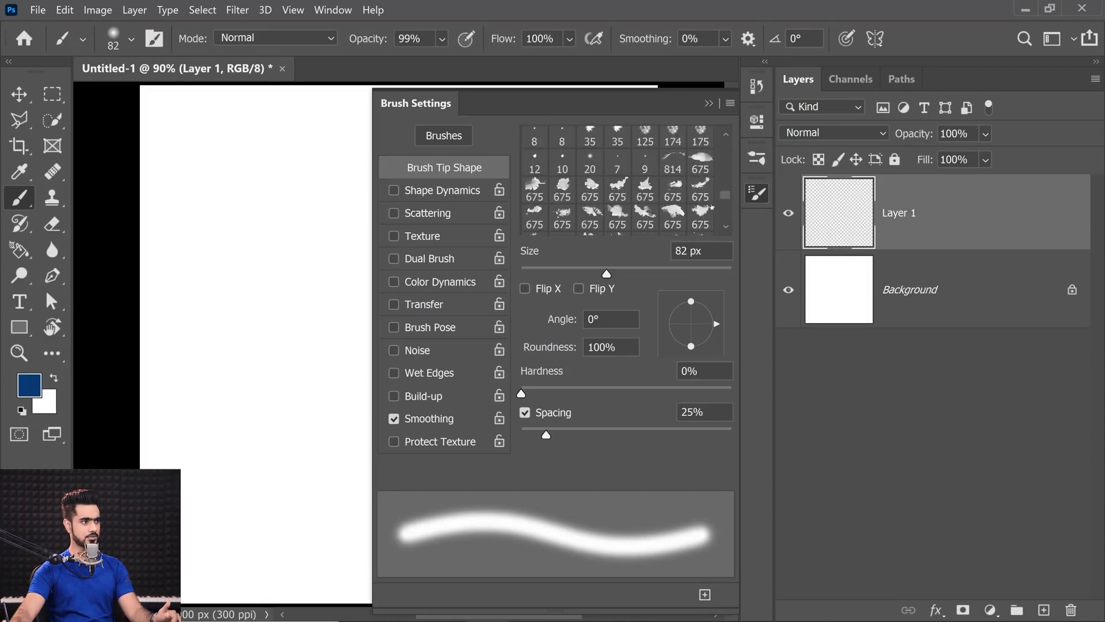
{"action": "left_click", "coordinate": [564, 190]}
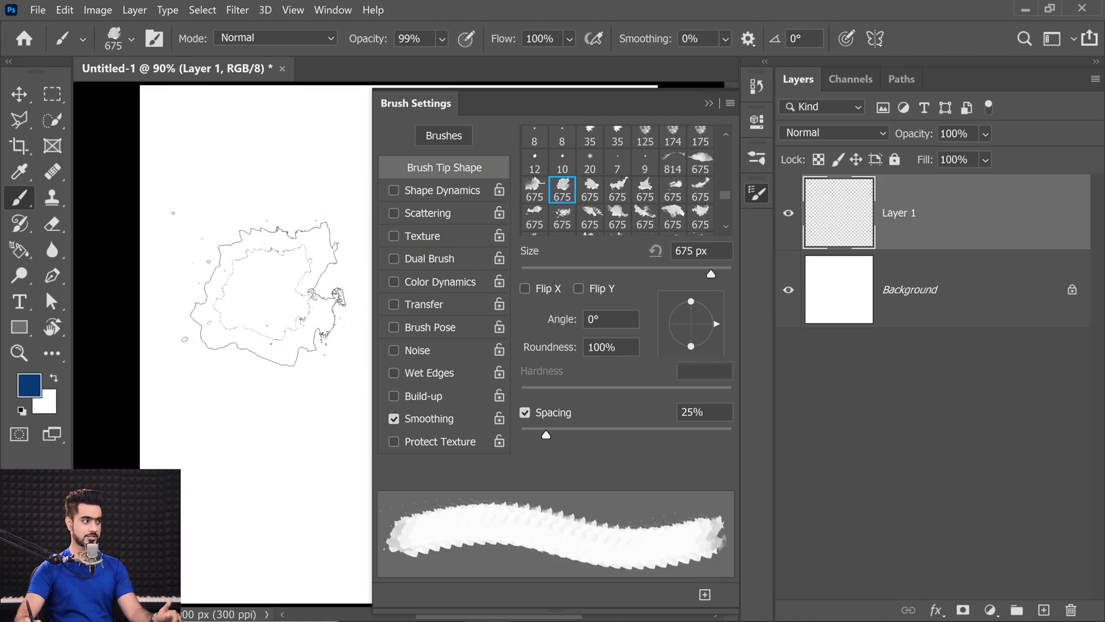
{"action": "left_click", "coordinate": [276, 288]}
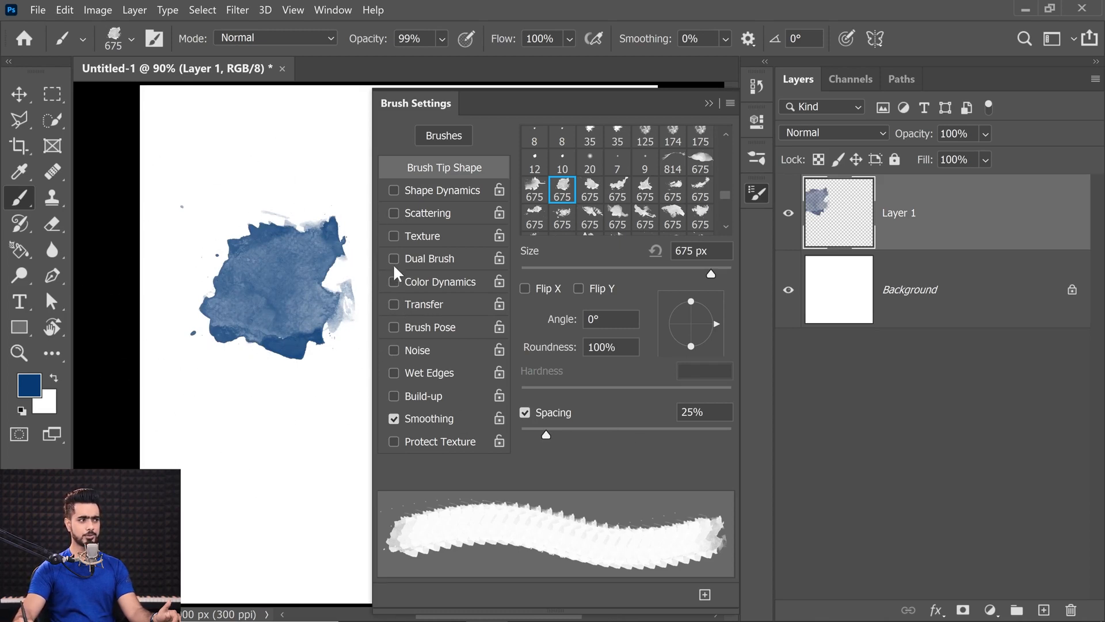
Step: Enable Flip X and stamp a horizontally mirrored splatter to the right of the first one
{"action": "mouse_move", "coordinate": [279, 299]}
{"action": "left_mouse_down"}
{"action": "mouse_move", "coordinate": [239, 307]}
{"action": "mouse_move", "coordinate": [221, 295]}
{"action": "left_mouse_up"}
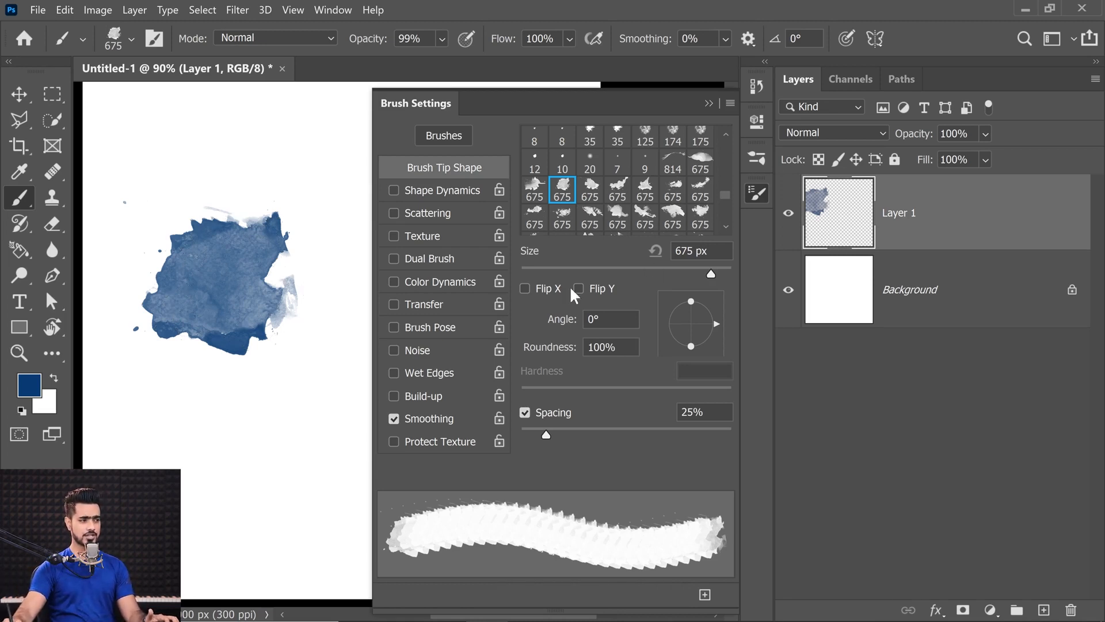
{"action": "left_click", "coordinate": [525, 289]}
{"action": "left_click_drag", "start_coordinate": [369, 259], "coordinate": [282, 277]}
{"action": "left_click", "coordinate": [295, 293]}
{"action": "mouse_move", "coordinate": [289, 424]}
{"action": "left_mouse_down"}
{"action": "mouse_move", "coordinate": [321, 420]}
{"action": "mouse_move", "coordinate": [289, 434]}
{"action": "left_mouse_up"}
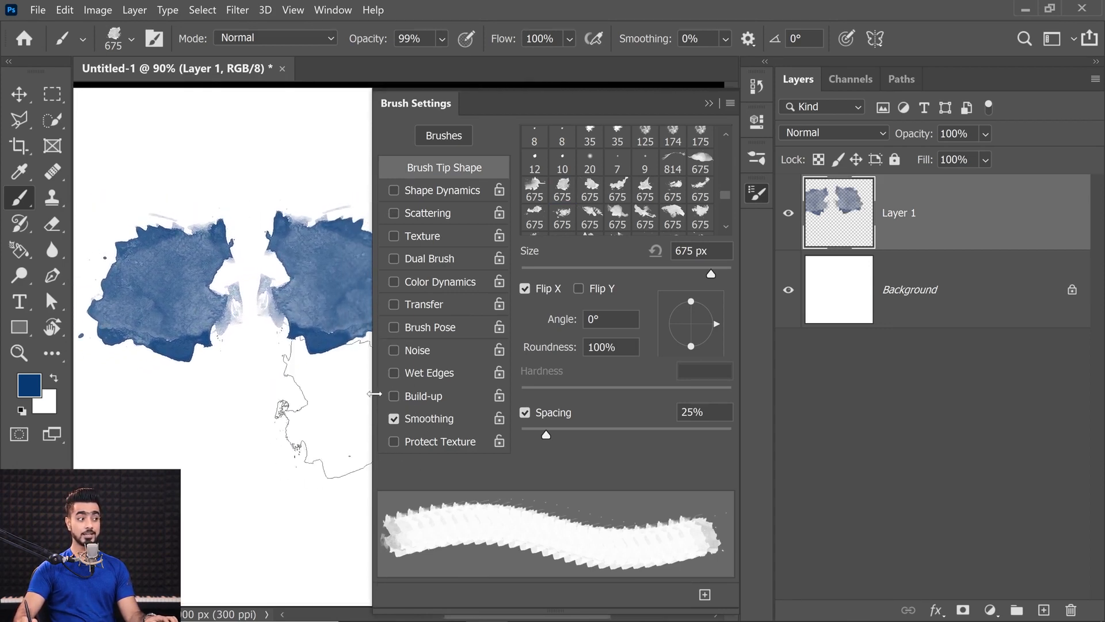
Step: Turn off Flip X, enable Flip Y, and stamp a vertically flipped splatter below the first one
{"action": "left_click", "coordinate": [525, 289]}
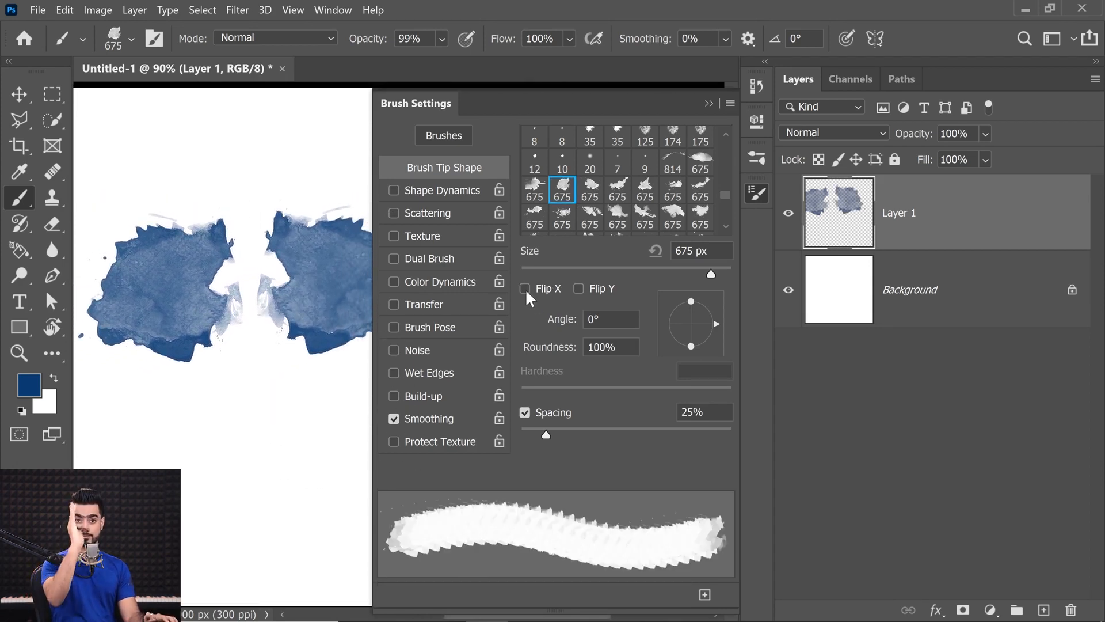
{"action": "left_click", "coordinate": [579, 287]}
{"action": "left_click", "coordinate": [185, 466]}
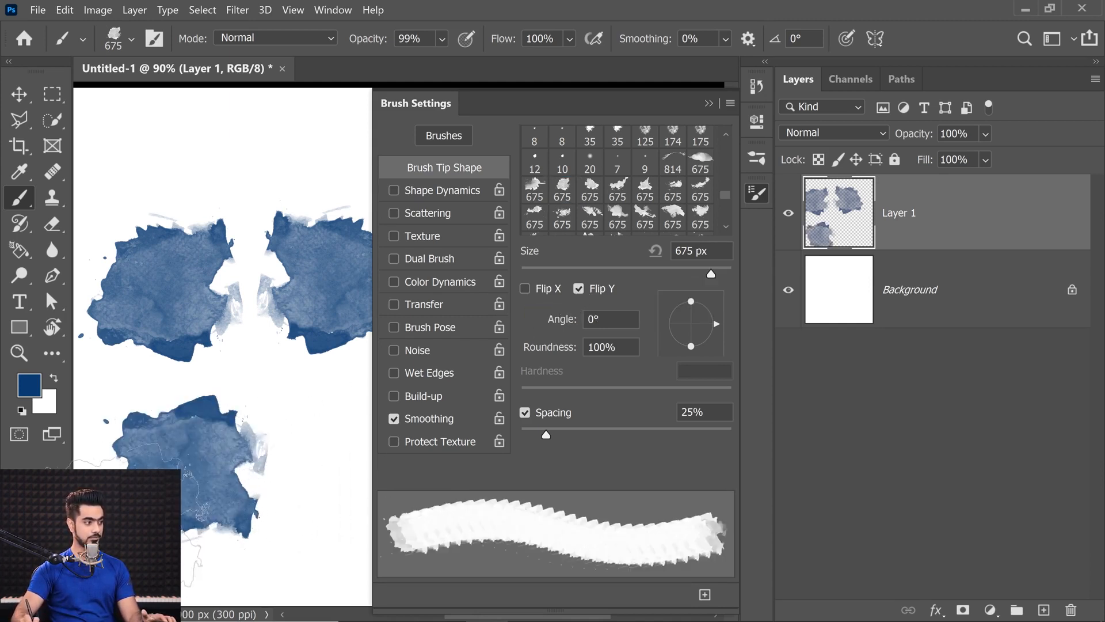
Step: Stamp an unflipped splatter to the right of the lower one with Flip Y off, and set the brush angle to 42°
{"action": "left_click", "coordinate": [587, 291]}
{"action": "left_click_drag", "start_coordinate": [311, 391], "coordinate": [241, 387]}
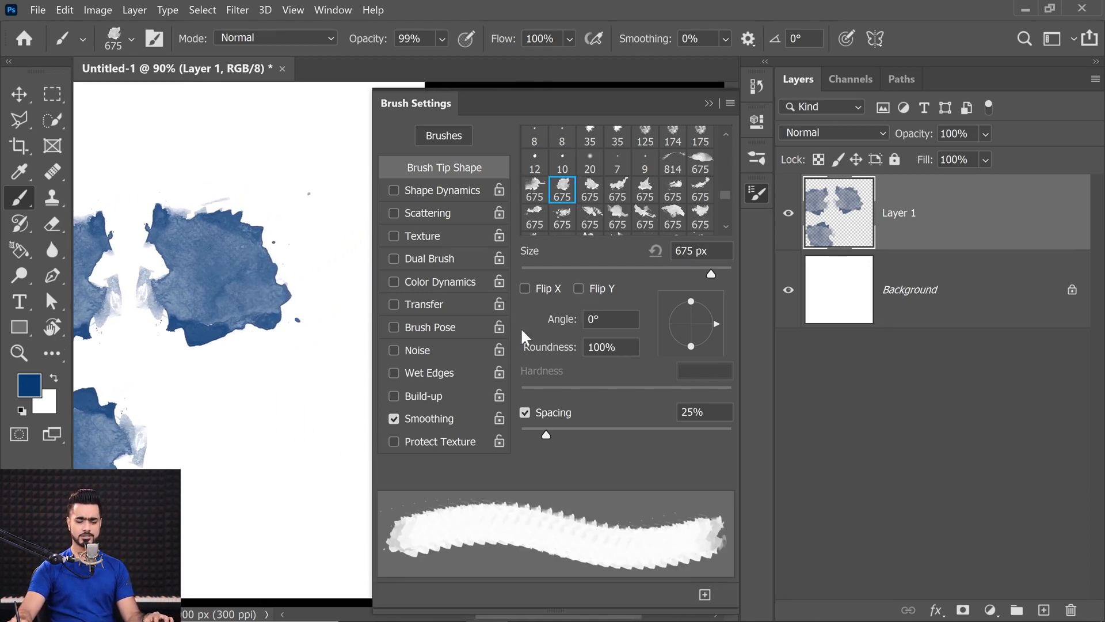
{"action": "left_click_drag", "start_coordinate": [557, 320], "coordinate": [564, 321]}
{"action": "left_click", "coordinate": [227, 436]}
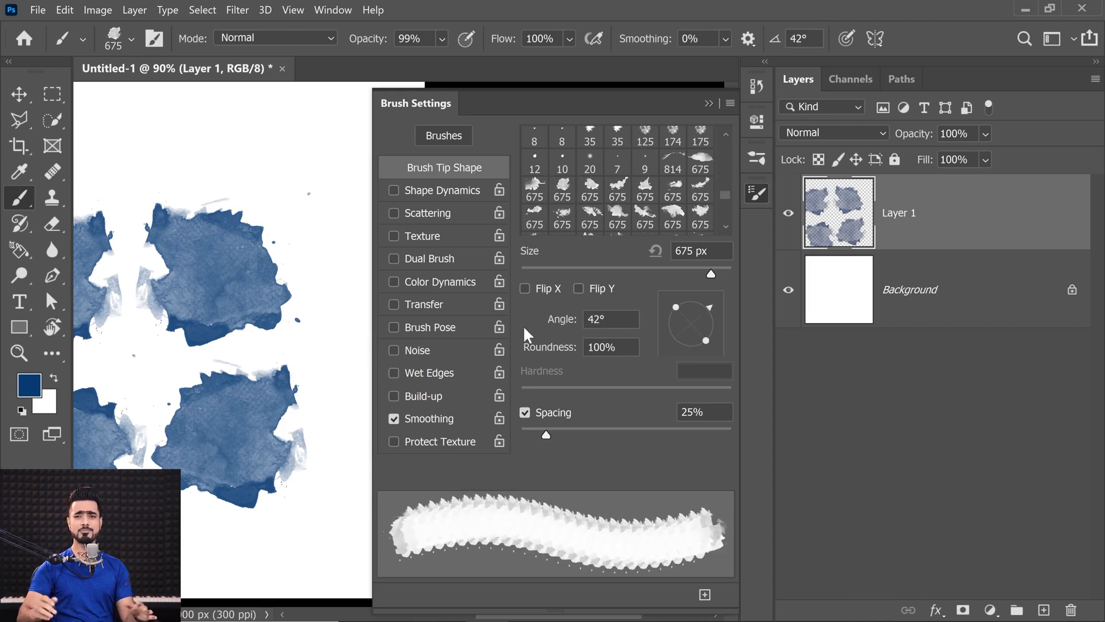
Step: Stamp the splatter at a 42° angle in the canvas's upper-right corner and at -64° near its top edge
{"action": "mouse_move", "coordinate": [263, 389]}
{"action": "left_mouse_down"}
{"action": "mouse_move", "coordinate": [206, 424]}
{"action": "mouse_move", "coordinate": [162, 412]}
{"action": "left_mouse_up"}
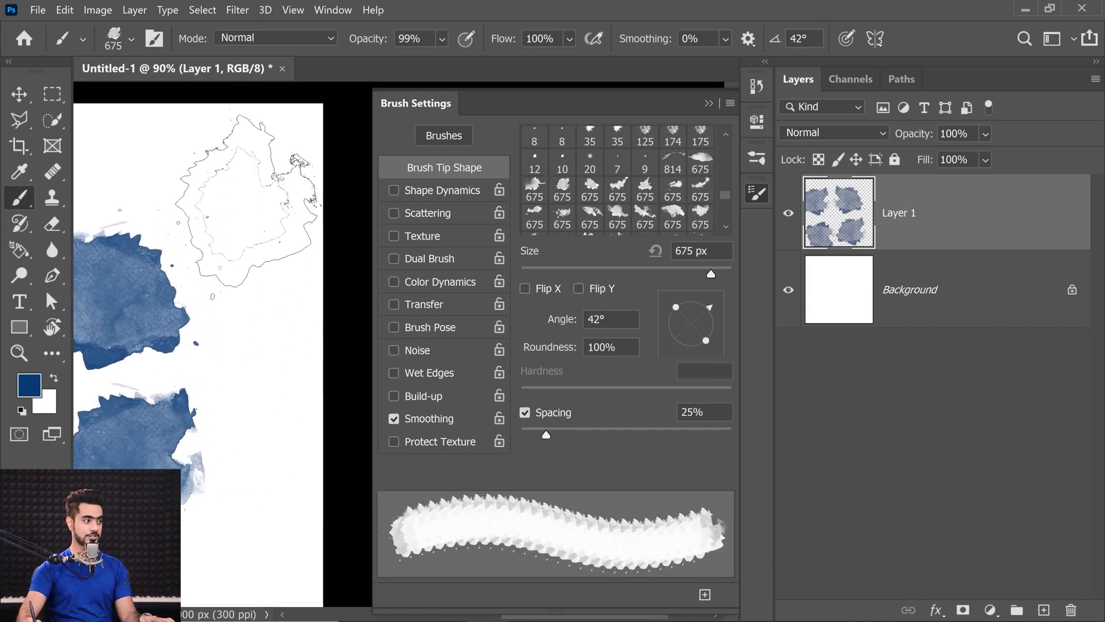
{"action": "left_click", "coordinate": [252, 199]}
{"action": "left_click_drag", "start_coordinate": [271, 402], "coordinate": [397, 456]}
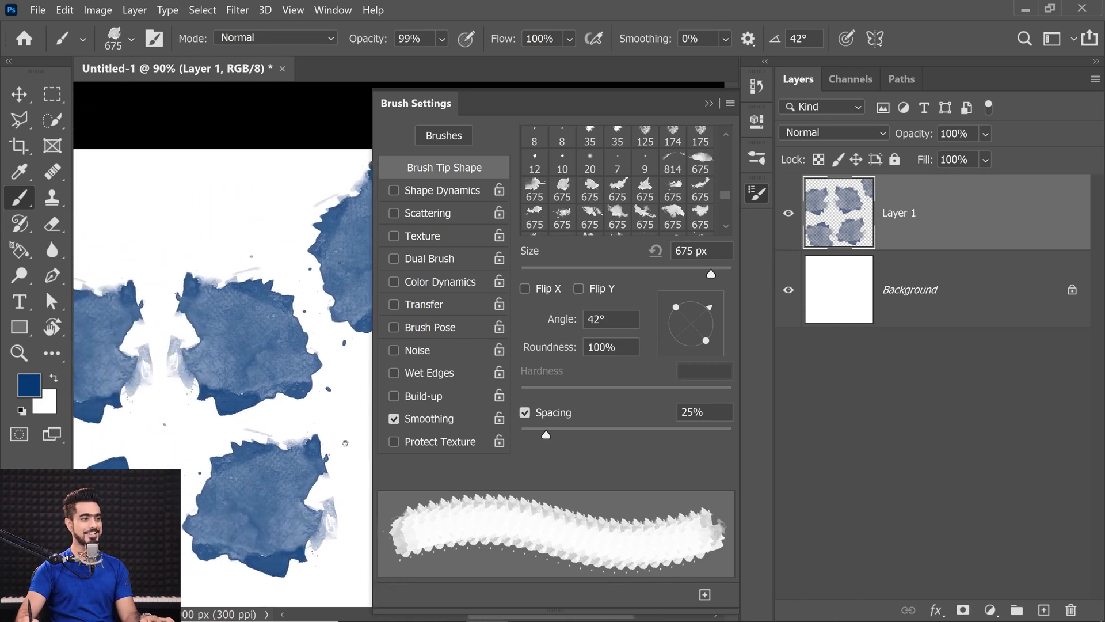
{"action": "left_click_drag", "start_coordinate": [708, 314], "coordinate": [665, 312]}
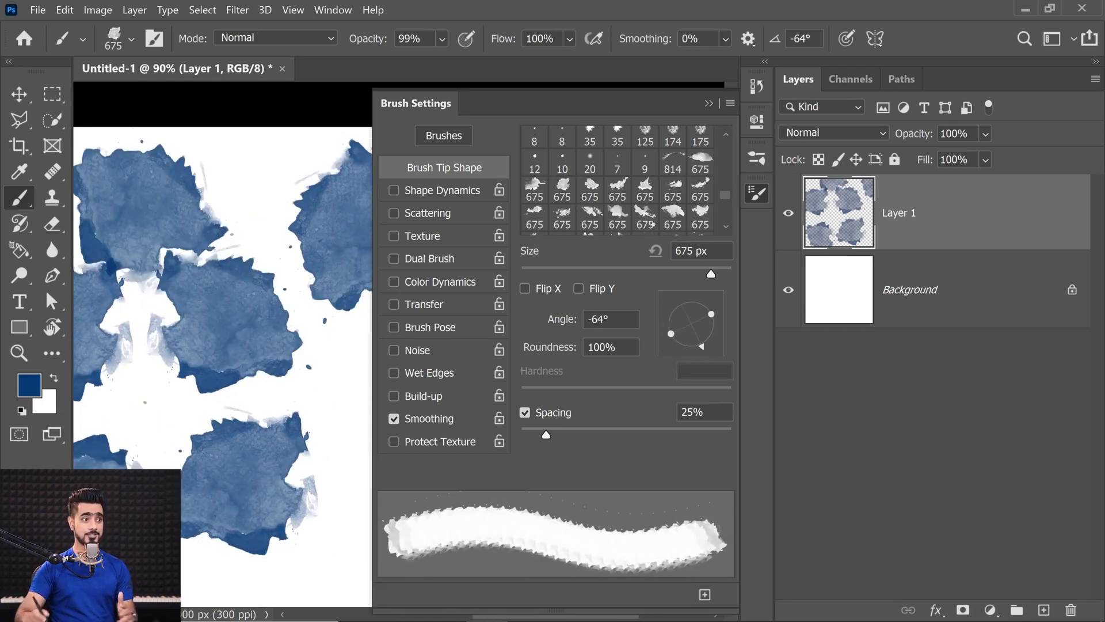
Step: Delete the layer with the splatter stamps and add a new blank layer above the background
{"action": "left_click_drag", "start_coordinate": [986, 215], "coordinate": [1071, 610]}
{"action": "left_click", "coordinate": [1043, 611]}
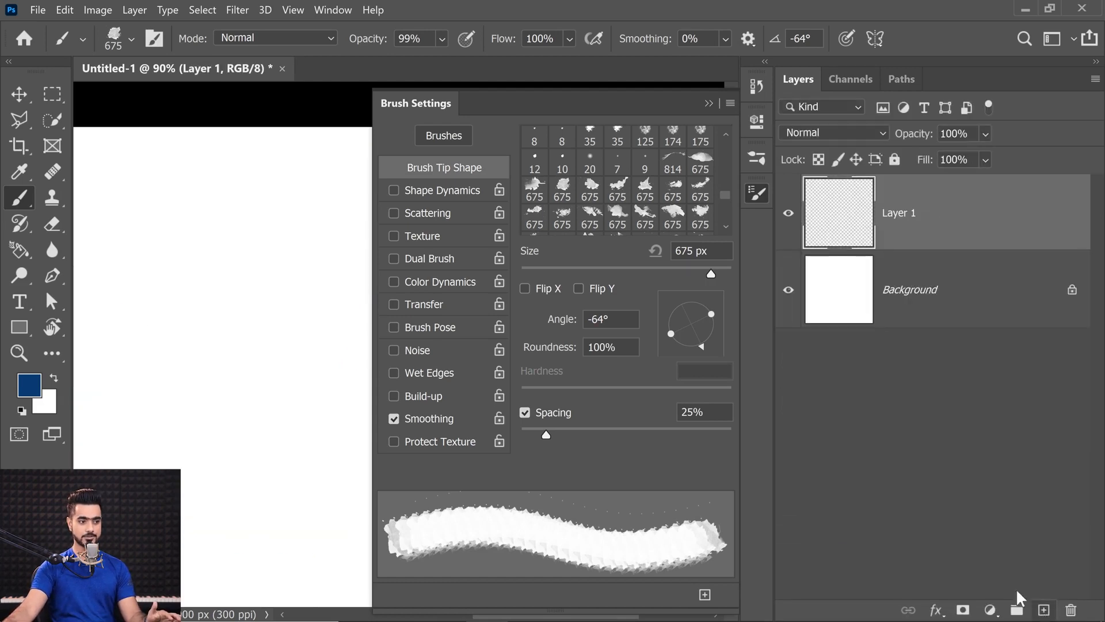
Step: Stamp the splatter once at 39% roundness and once at 100% roundness to its right
{"action": "left_click_drag", "start_coordinate": [712, 312], "coordinate": [699, 318]}
{"action": "left_click", "coordinate": [162, 343]}
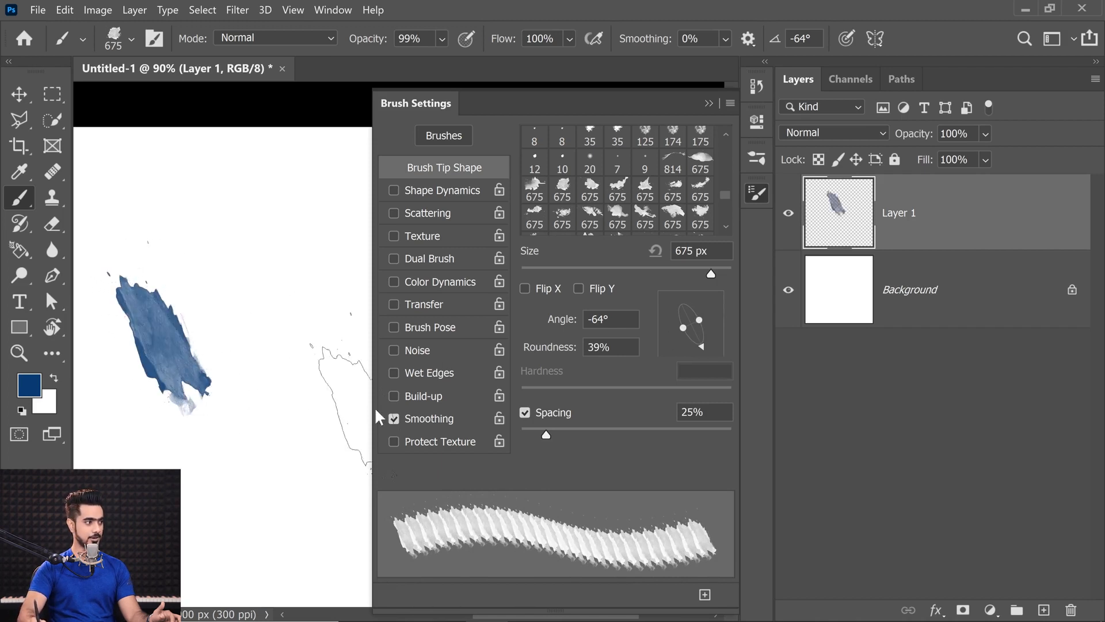
{"action": "left_click_drag", "start_coordinate": [699, 316], "coordinate": [721, 311]}
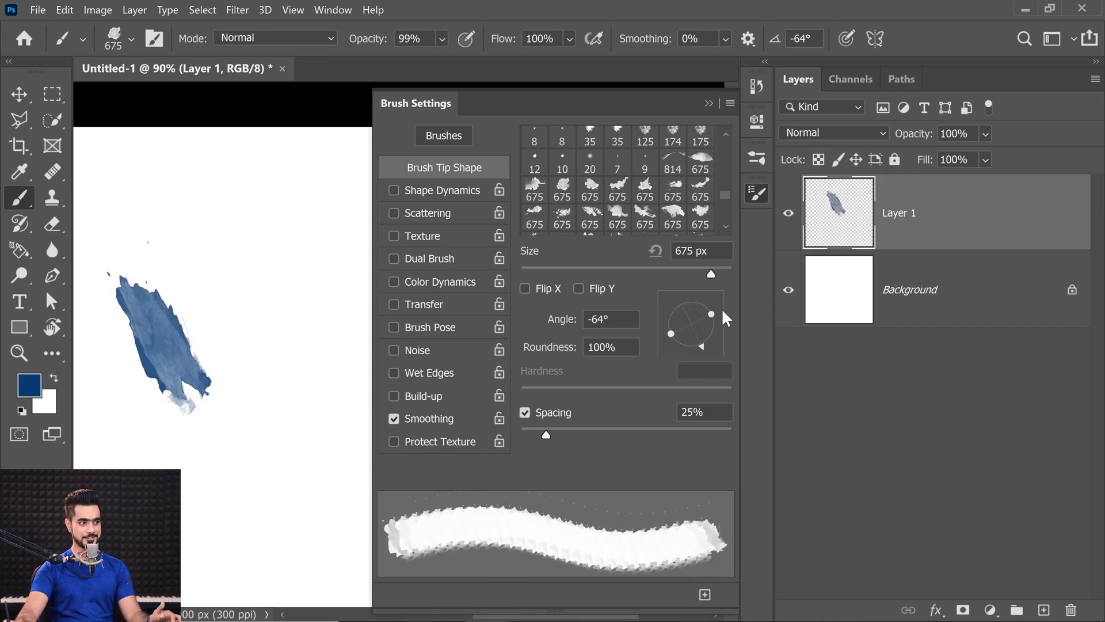
{"action": "left_click", "coordinate": [282, 311]}
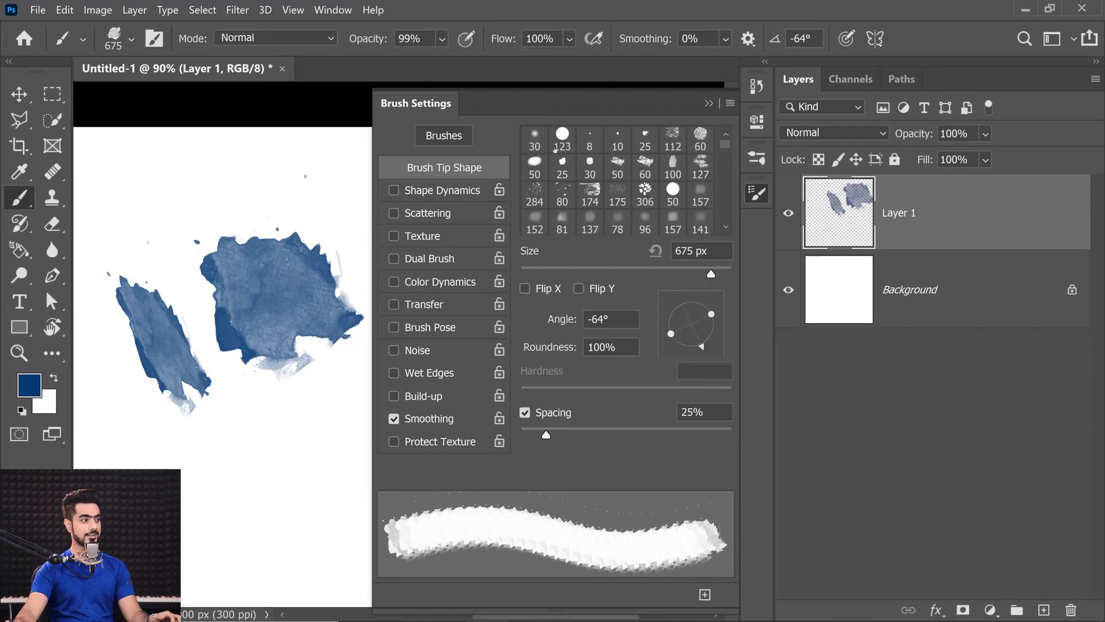
Step: Choose the soft round 30 px tip, set it to -47° angle and 23% roundness, and paint a wavy stroke below the splatters
{"action": "left_click", "coordinate": [535, 138]}
{"action": "mouse_move", "coordinate": [689, 300]}
{"action": "left_mouse_down"}
{"action": "mouse_move", "coordinate": [687, 323]}
{"action": "mouse_move", "coordinate": [709, 345]}
{"action": "left_mouse_up"}
{"action": "mouse_move", "coordinate": [182, 471]}
{"action": "left_mouse_down"}
{"action": "mouse_move", "coordinate": [236, 492]}
{"action": "mouse_move", "coordinate": [345, 488]}
{"action": "left_mouse_up"}
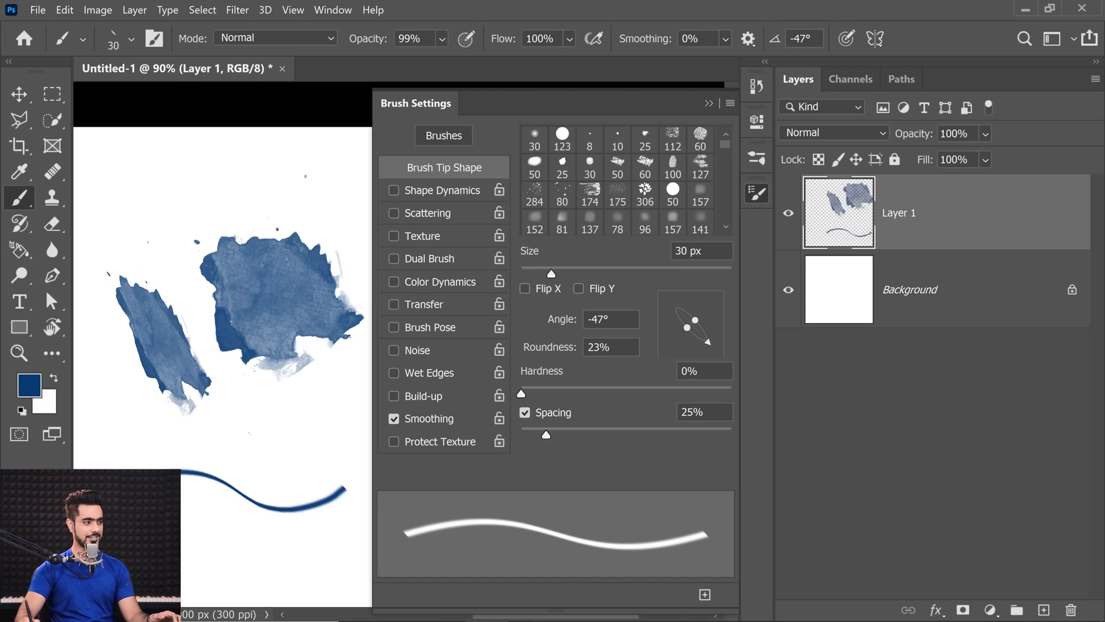
Step: Enlarge the flattened soft tip to 400 px and stamp it once between the splatters and the wavy stroke
{"action": "key", "text": "bracketright"}
{"action": "key", "text": "bracketright"}
{"action": "key", "text": "bracketright"}
{"action": "key", "text": "bracketright"}
{"action": "key", "text": "bracketright"}
{"action": "key", "text": "bracketright"}
{"action": "key", "text": "bracketright"}
{"action": "key", "text": "bracketright"}
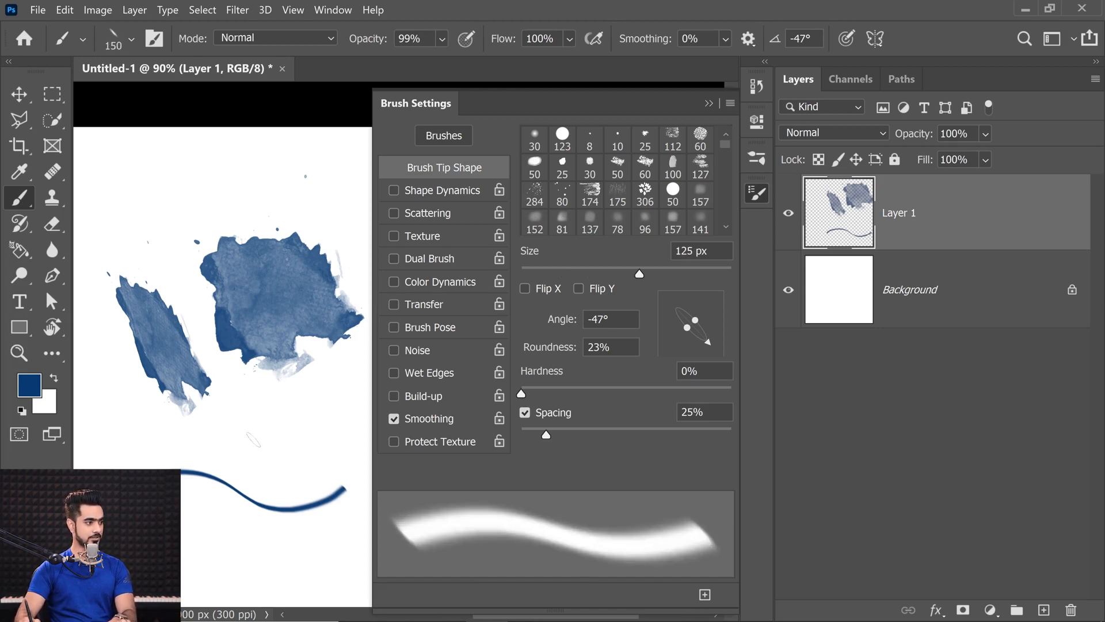
{"action": "key", "text": "bracketright"}
{"action": "key", "text": "bracketright"}
{"action": "key", "text": "bracketright"}
{"action": "key", "text": "bracketright"}
{"action": "key", "text": "bracketright"}
{"action": "key", "text": "bracketright"}
{"action": "left_click", "coordinate": [253, 440]}
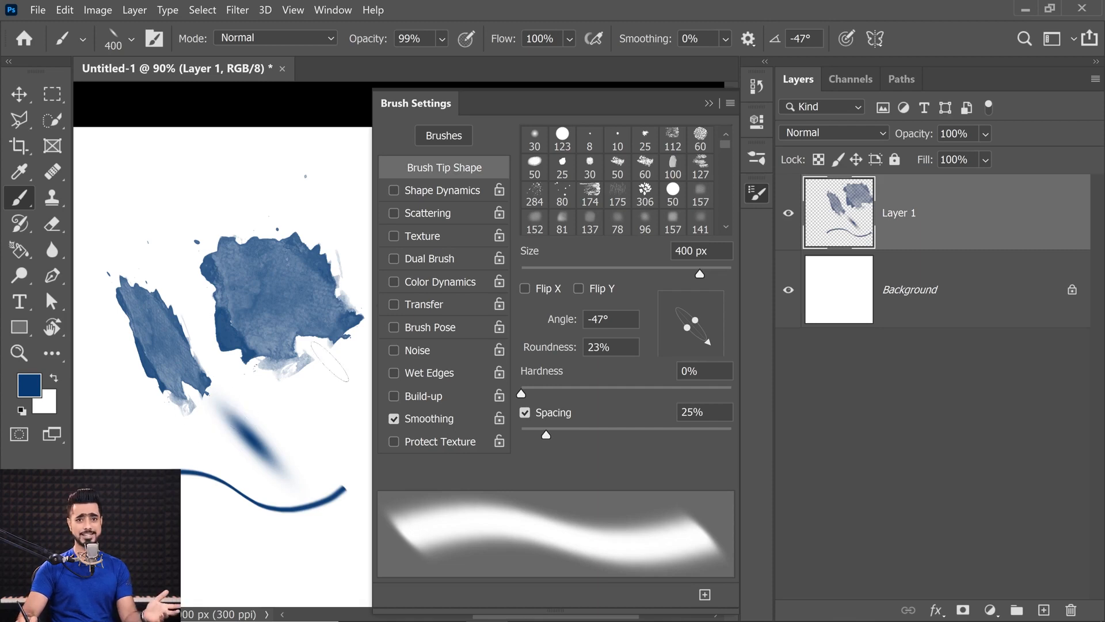
Step: Clear Layer 1 and, with the soft round tip at 89 px, paint a wavy vertical stroke and a short row of dabs beside it
{"action": "left_click", "coordinate": [789, 213]}
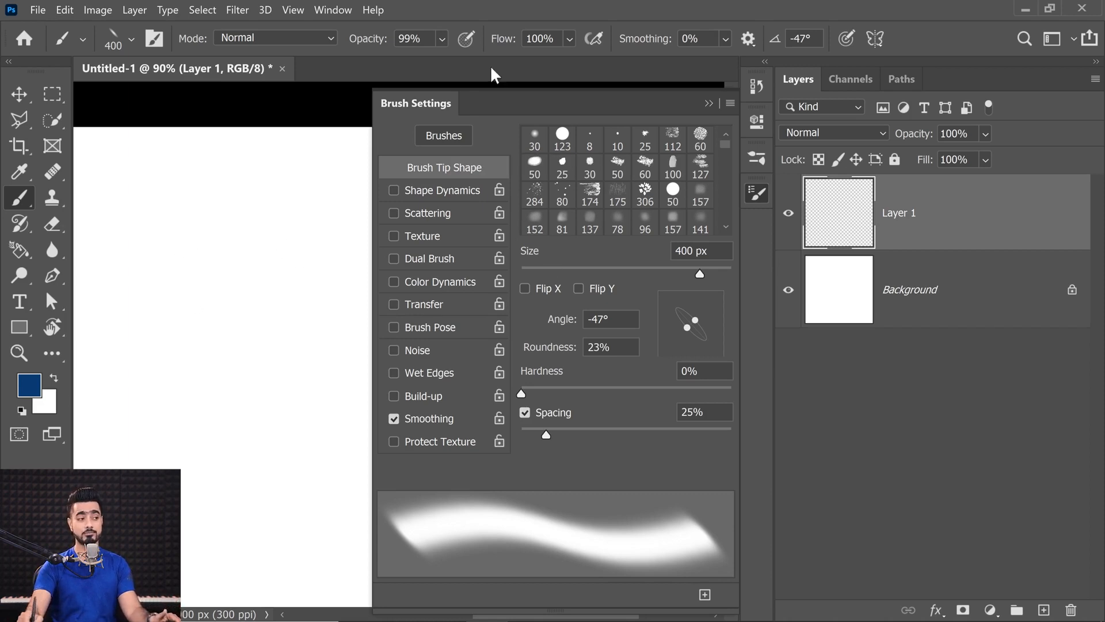
{"action": "left_click", "coordinate": [535, 141]}
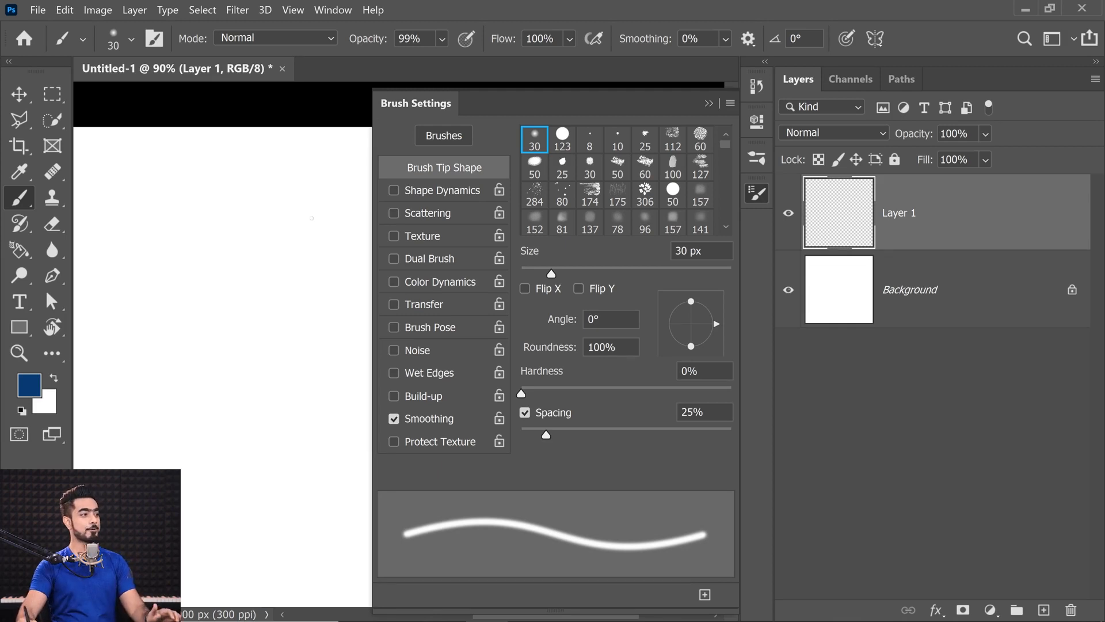
{"action": "mouse_move", "coordinate": [143, 191]}
{"action": "left_mouse_down"}
{"action": "mouse_move", "coordinate": [201, 196]}
{"action": "mouse_move", "coordinate": [123, 191]}
{"action": "mouse_move", "coordinate": [130, 176]}
{"action": "mouse_move", "coordinate": [148, 251]}
{"action": "mouse_move", "coordinate": [124, 364]}
{"action": "mouse_move", "coordinate": [147, 468]}
{"action": "left_mouse_up"}
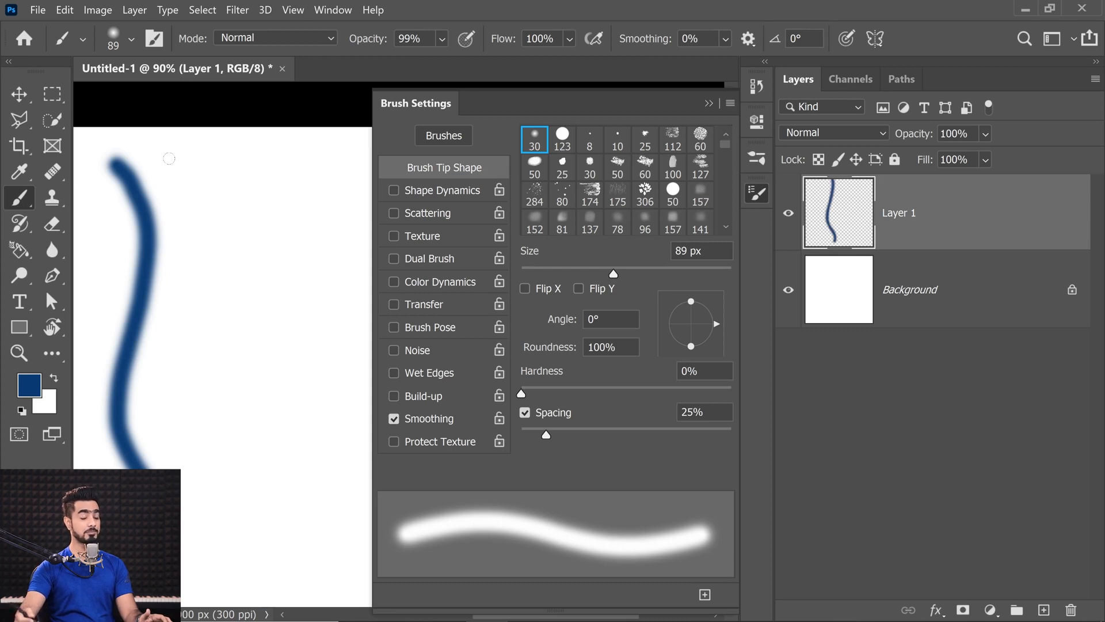
{"action": "left_click_drag", "start_coordinate": [165, 153], "coordinate": [167, 200]}
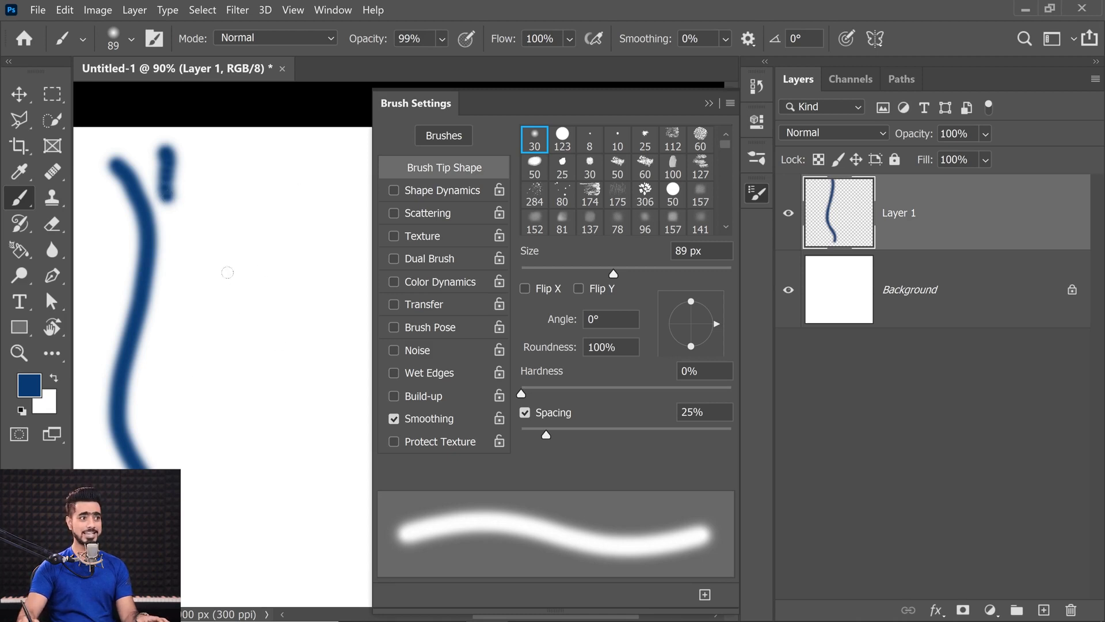
Step: Set the round brush to 99 px and 100% hardness, and paint a winding vertical stroke beside the soft strokes
{"action": "scroll", "coordinate": [225, 279], "scroll_direction": "right", "scroll_amount": 3}
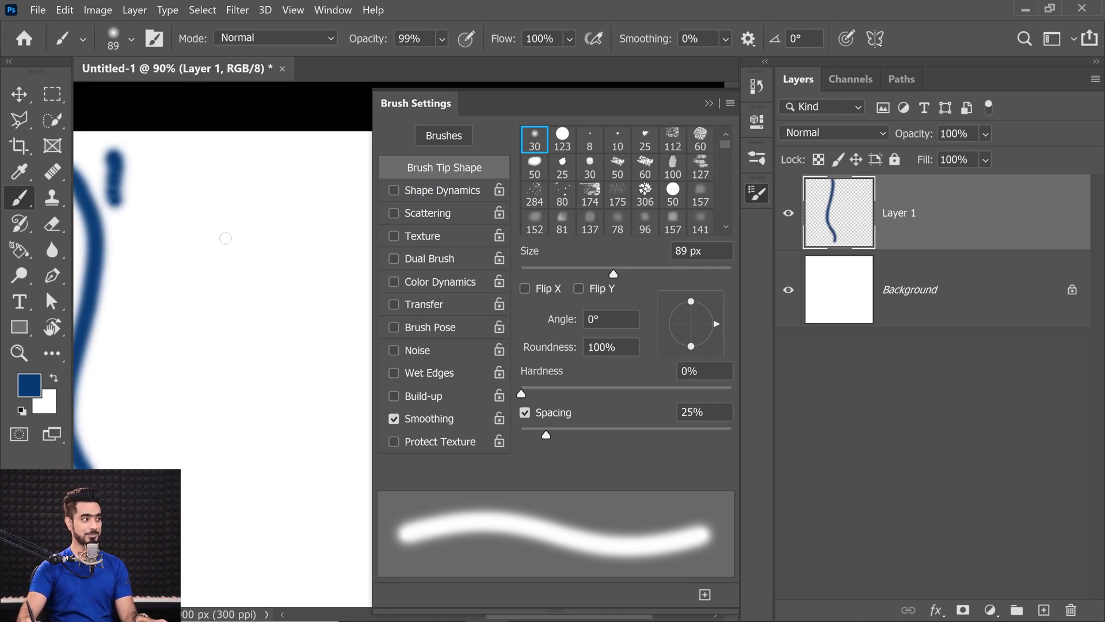
{"action": "left_click_drag", "start_coordinate": [187, 199], "coordinate": [201, 210]}
{"action": "left_click_drag", "start_coordinate": [523, 393], "coordinate": [754, 384]}
{"action": "mouse_move", "coordinate": [182, 167]}
{"action": "left_mouse_down"}
{"action": "mouse_move", "coordinate": [218, 243]}
{"action": "mouse_move", "coordinate": [166, 369]}
{"action": "mouse_move", "coordinate": [192, 418]}
{"action": "mouse_move", "coordinate": [268, 469]}
{"action": "mouse_move", "coordinate": [282, 506]}
{"action": "left_mouse_up"}
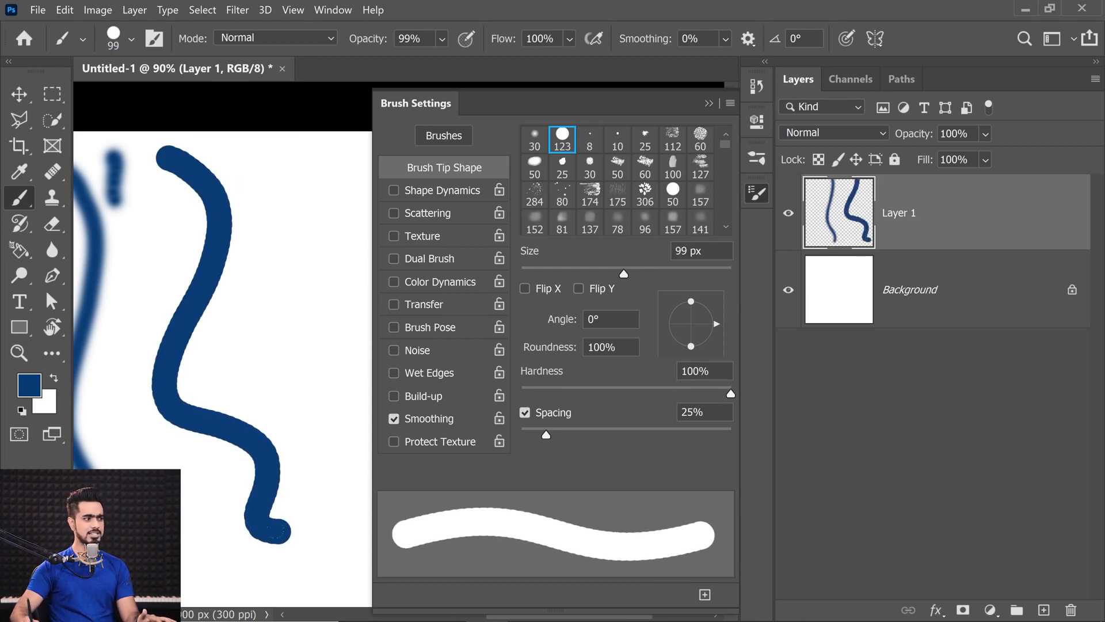
Step: Stamp a short diagonal chain of overlapping hard round dabs beside the upper end of the winding stroke
{"action": "left_click_drag", "start_coordinate": [179, 217], "coordinate": [231, 167]}
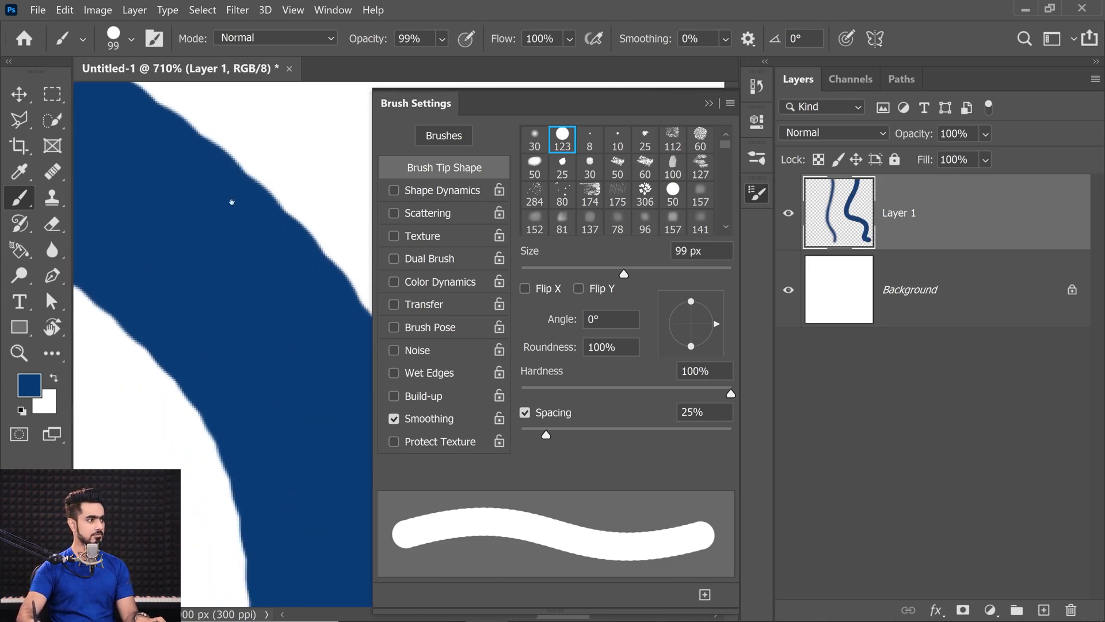
{"action": "mouse_move", "coordinate": [190, 115]}
{"action": "left_mouse_down"}
{"action": "mouse_move", "coordinate": [265, 184]}
{"action": "mouse_move", "coordinate": [192, 258]}
{"action": "left_mouse_up"}
{"action": "key", "text": "ctrl+plus"}
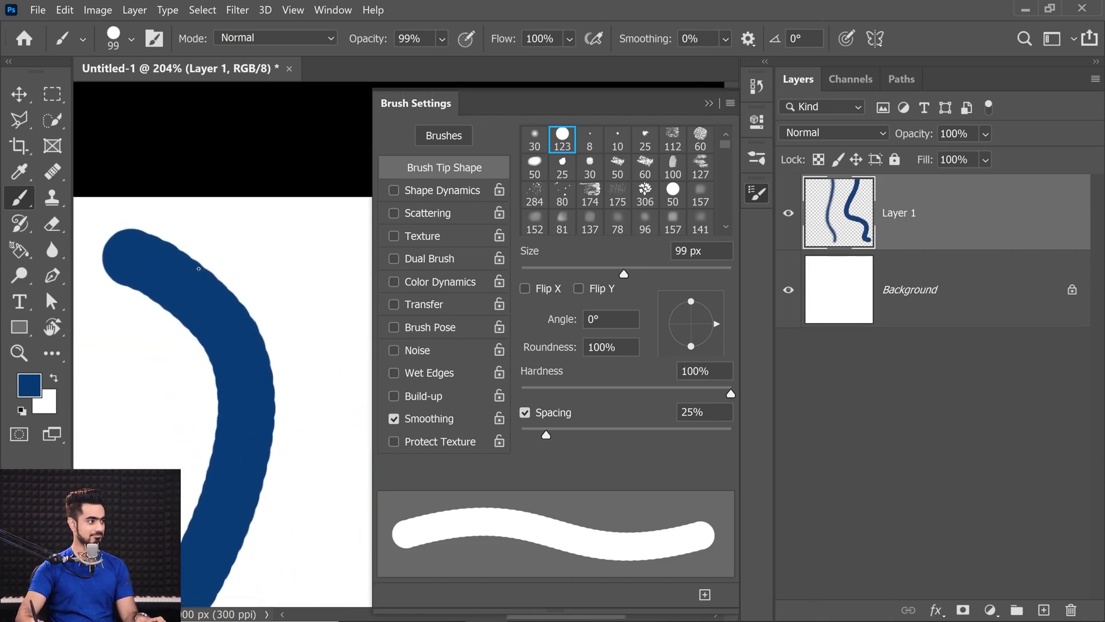
{"action": "left_click", "coordinate": [258, 223]}
{"action": "mouse_move", "coordinate": [276, 236]}
{"action": "left_mouse_down"}
{"action": "mouse_move", "coordinate": [311, 256]}
{"action": "mouse_move", "coordinate": [341, 304]}
{"action": "left_mouse_up"}
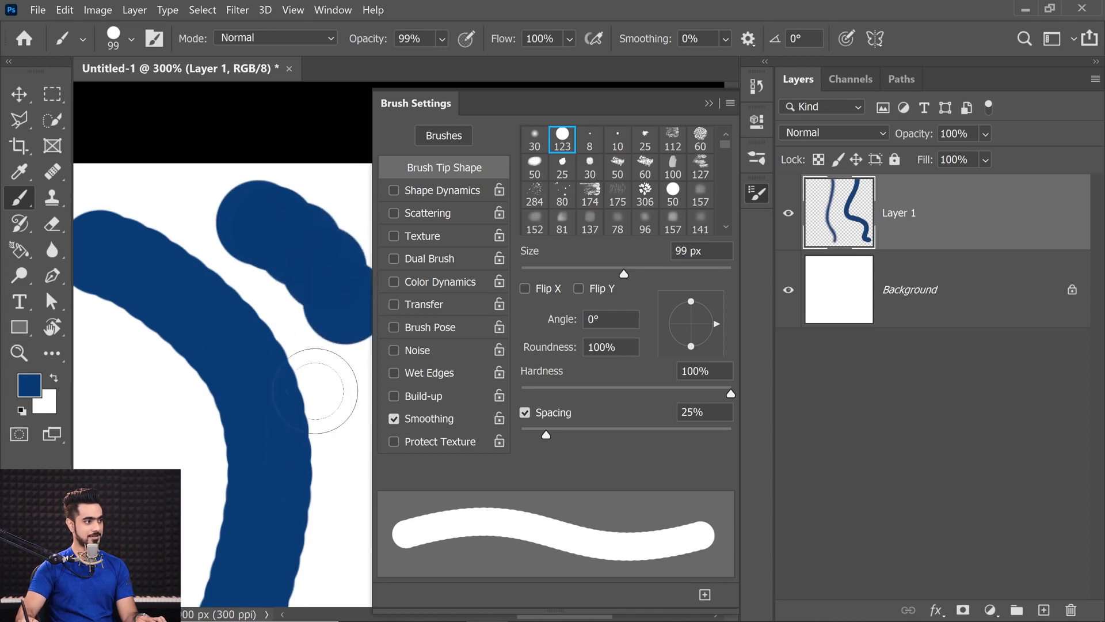
{"action": "scroll", "coordinate": [315, 357], "scroll_direction": "down", "scroll_amount": 4}
{"action": "left_click_drag", "start_coordinate": [305, 347], "coordinate": [240, 271]}
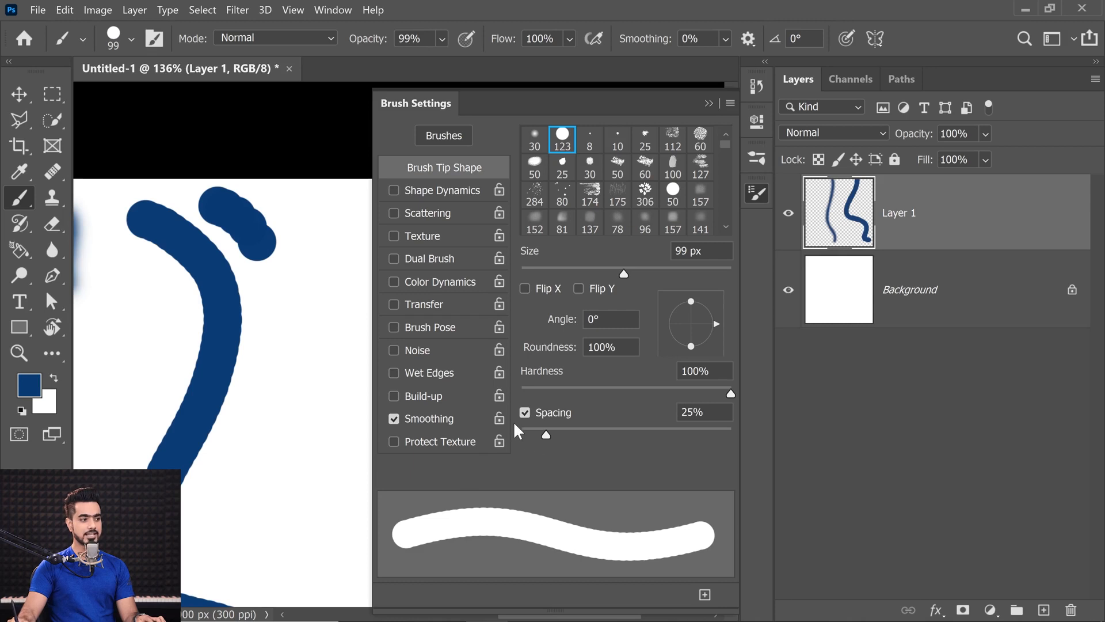
Step: Set the brush to 100% opacity and 19% flow, and paint a translucent winding stroke beside the solid ones
{"action": "key", "text": "0"}
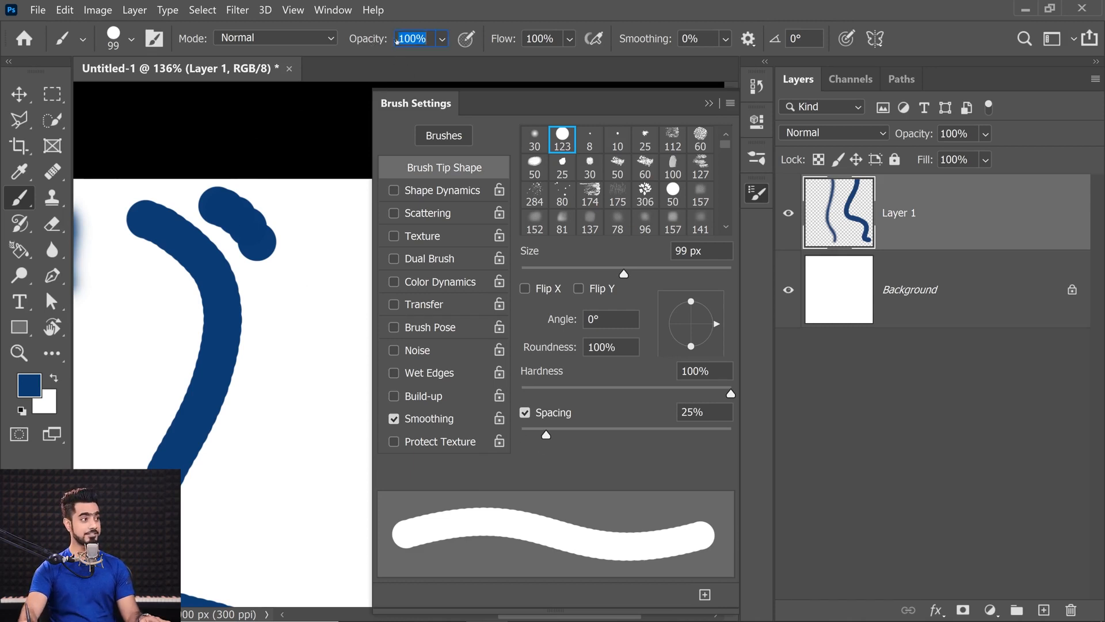
{"action": "left_click_drag", "start_coordinate": [503, 39], "coordinate": [475, 42]}
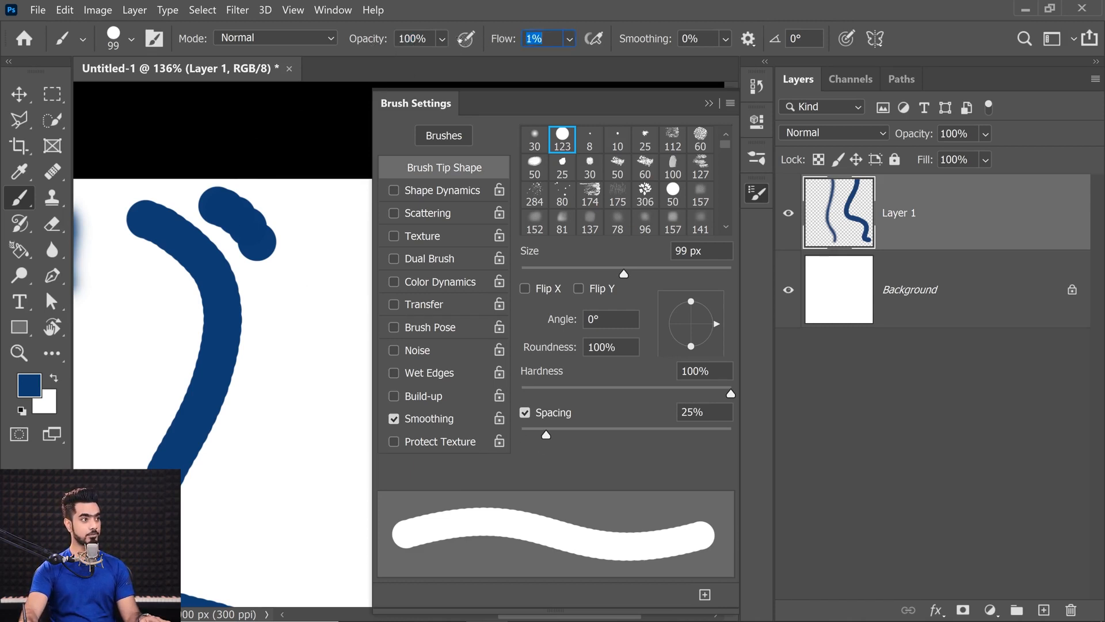
{"action": "type", "text": "19"}
{"action": "key", "text": "Return"}
{"action": "left_click_drag", "start_coordinate": [273, 267], "coordinate": [221, 243]}
{"action": "mouse_move", "coordinate": [253, 177]}
{"action": "left_mouse_down"}
{"action": "mouse_move", "coordinate": [285, 211]}
{"action": "mouse_move", "coordinate": [272, 305]}
{"action": "mouse_move", "coordinate": [238, 404]}
{"action": "mouse_move", "coordinate": [301, 468]}
{"action": "mouse_move", "coordinate": [269, 545]}
{"action": "mouse_move", "coordinate": [190, 563]}
{"action": "left_mouse_up"}
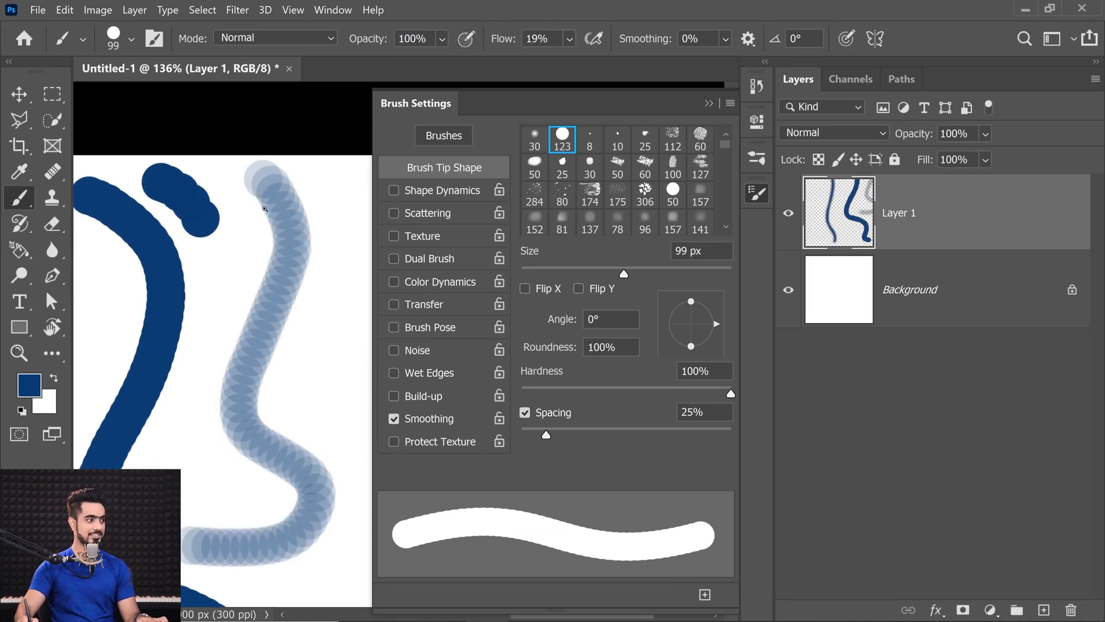
{"action": "scroll", "coordinate": [271, 204], "scroll_direction": "up", "scroll_amount": 5}
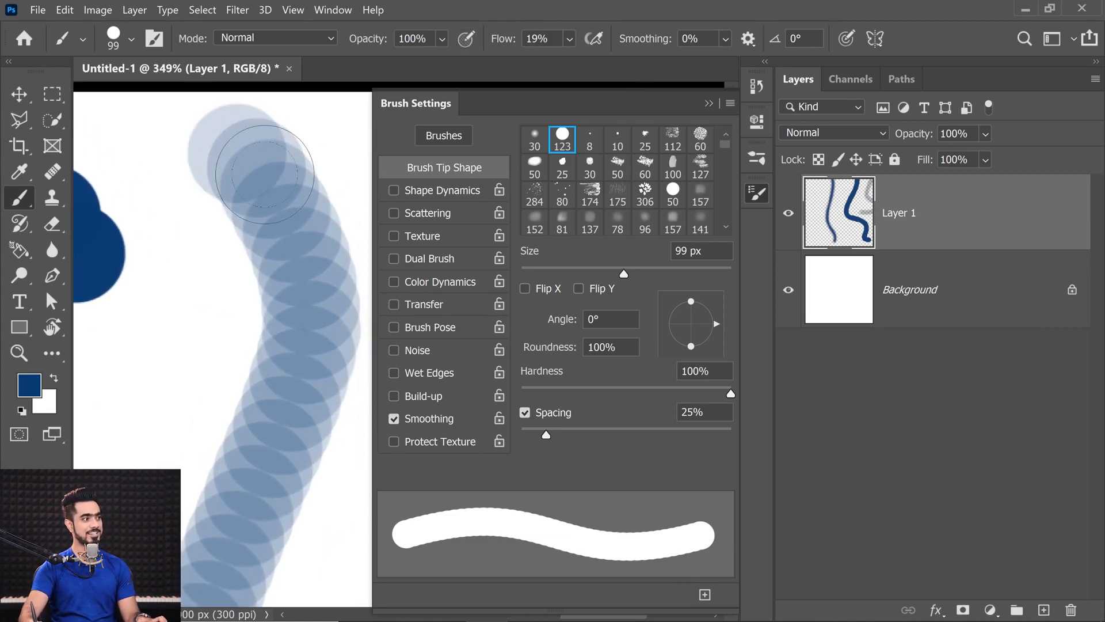
{"action": "scroll", "coordinate": [276, 316], "scroll_direction": "down", "scroll_amount": 5}
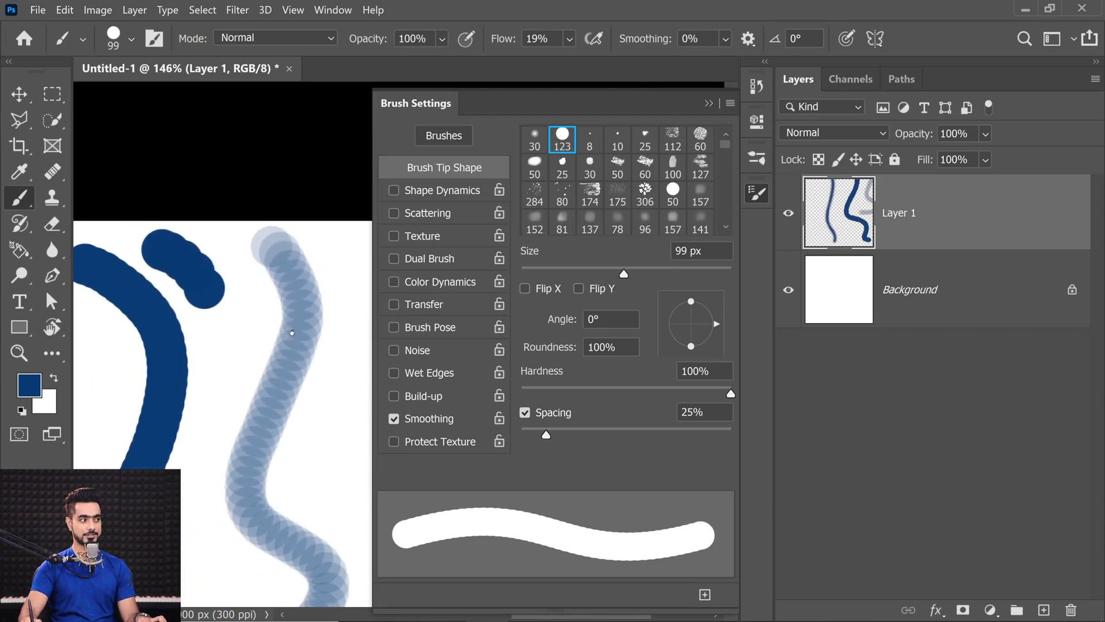
Step: Delete the layer with the hardness and flow strokes and add a new blank layer above the background
{"action": "left_click_drag", "start_coordinate": [296, 336], "coordinate": [319, 266]}
{"action": "mouse_move", "coordinate": [970, 207]}
{"action": "left_mouse_down"}
{"action": "mouse_move", "coordinate": [978, 598]}
{"action": "mouse_move", "coordinate": [1070, 610]}
{"action": "left_mouse_up"}
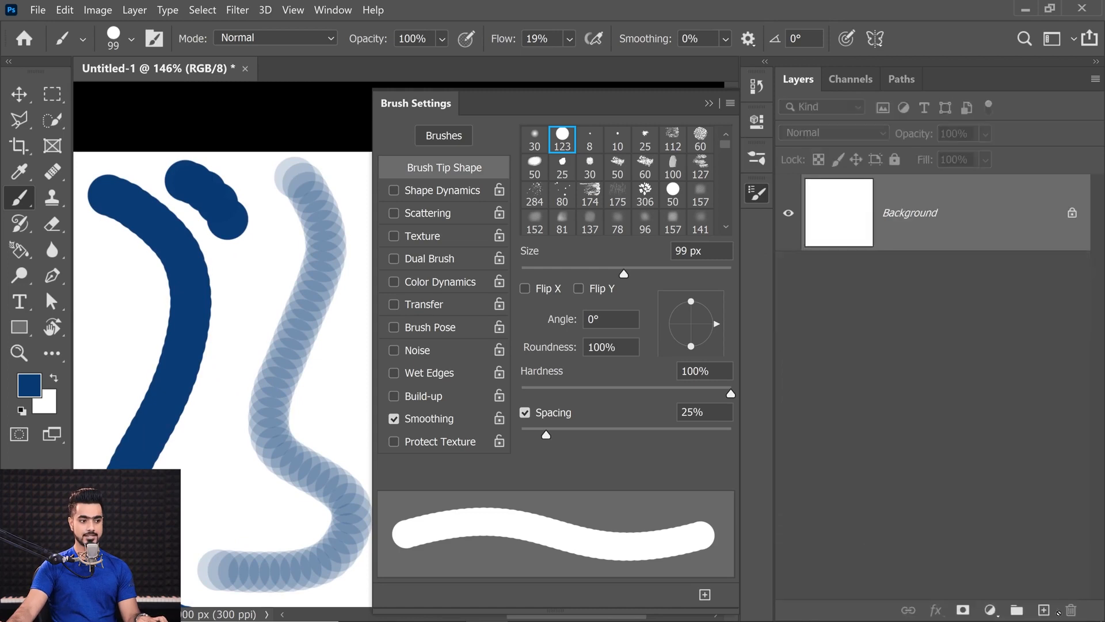
{"action": "left_click", "coordinate": [1043, 609]}
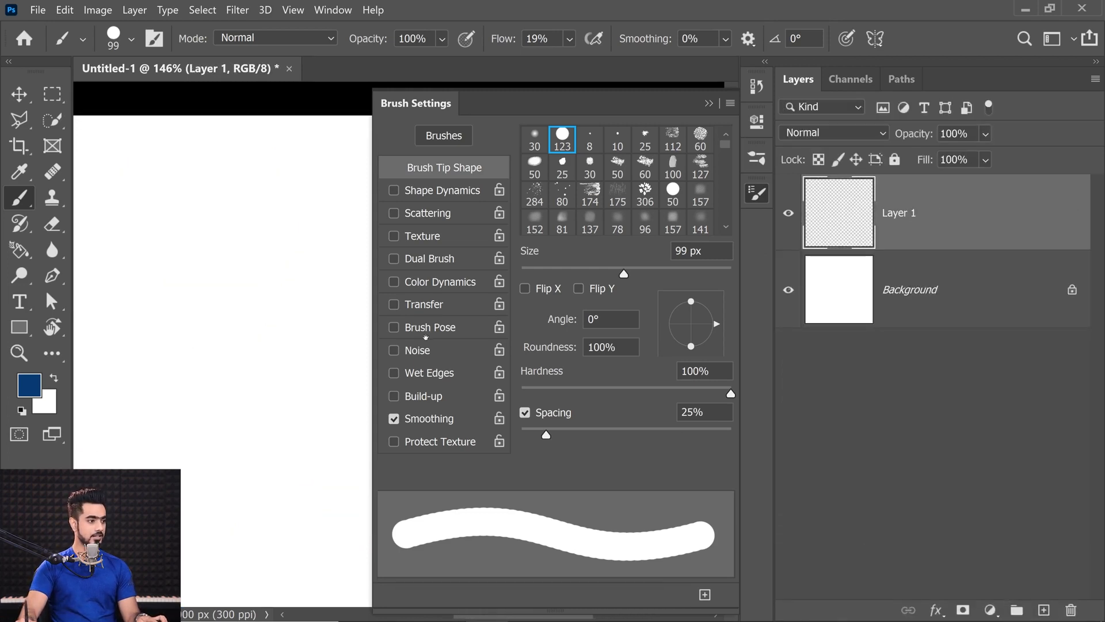
Step: Increase the brush spacing until the dabs separate and paint a curved vertical chain of individual circles
{"action": "left_click_drag", "start_coordinate": [550, 437], "coordinate": [614, 433]}
{"action": "mouse_move", "coordinate": [183, 392]}
{"action": "left_mouse_down"}
{"action": "mouse_move", "coordinate": [393, 394]}
{"action": "mouse_move", "coordinate": [393, 373]}
{"action": "mouse_move", "coordinate": [363, 365]}
{"action": "left_mouse_up"}
{"action": "mouse_move", "coordinate": [154, 167]}
{"action": "left_mouse_down"}
{"action": "mouse_move", "coordinate": [179, 203]}
{"action": "mouse_move", "coordinate": [173, 293]}
{"action": "mouse_move", "coordinate": [145, 387]}
{"action": "mouse_move", "coordinate": [215, 548]}
{"action": "left_mouse_up"}
Step: Set the brush spacing to 7% and paint a wavy vertical stroke beside the chain of circles
{"action": "left_click_drag", "start_coordinate": [555, 430], "coordinate": [528, 435]}
{"action": "mouse_move", "coordinate": [245, 151]}
{"action": "left_mouse_down"}
{"action": "mouse_move", "coordinate": [266, 207]}
{"action": "mouse_move", "coordinate": [233, 308]}
{"action": "mouse_move", "coordinate": [263, 426]}
{"action": "mouse_move", "coordinate": [271, 541]}
{"action": "left_mouse_up"}
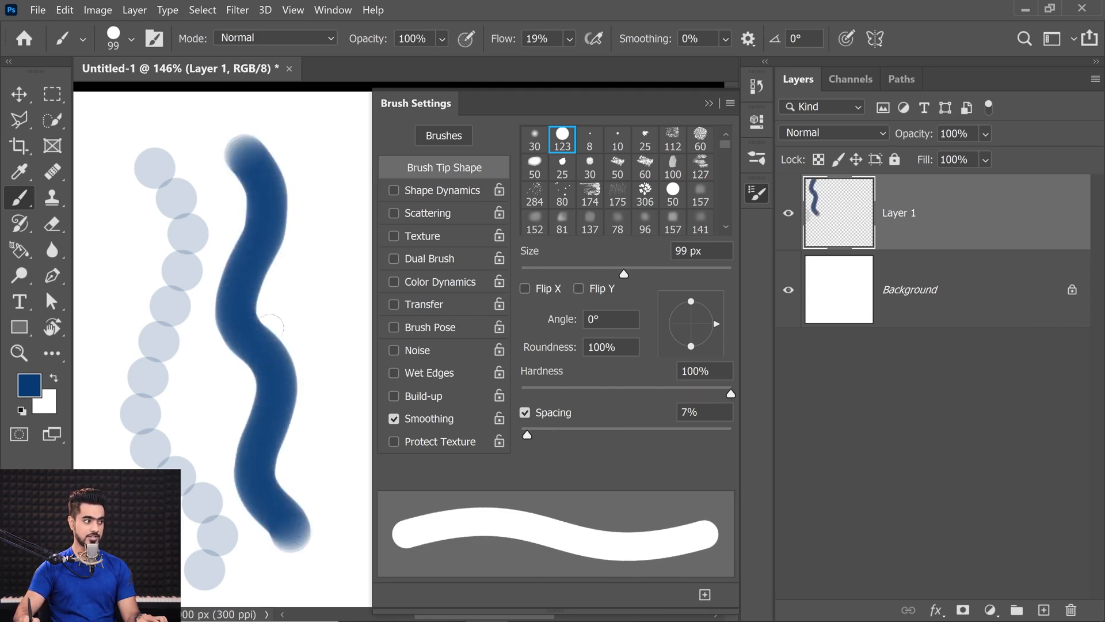
{"action": "scroll", "coordinate": [276, 276], "scroll_direction": "up", "scroll_amount": 5}
{"action": "scroll", "coordinate": [283, 280], "scroll_direction": "down", "scroll_amount": 5}
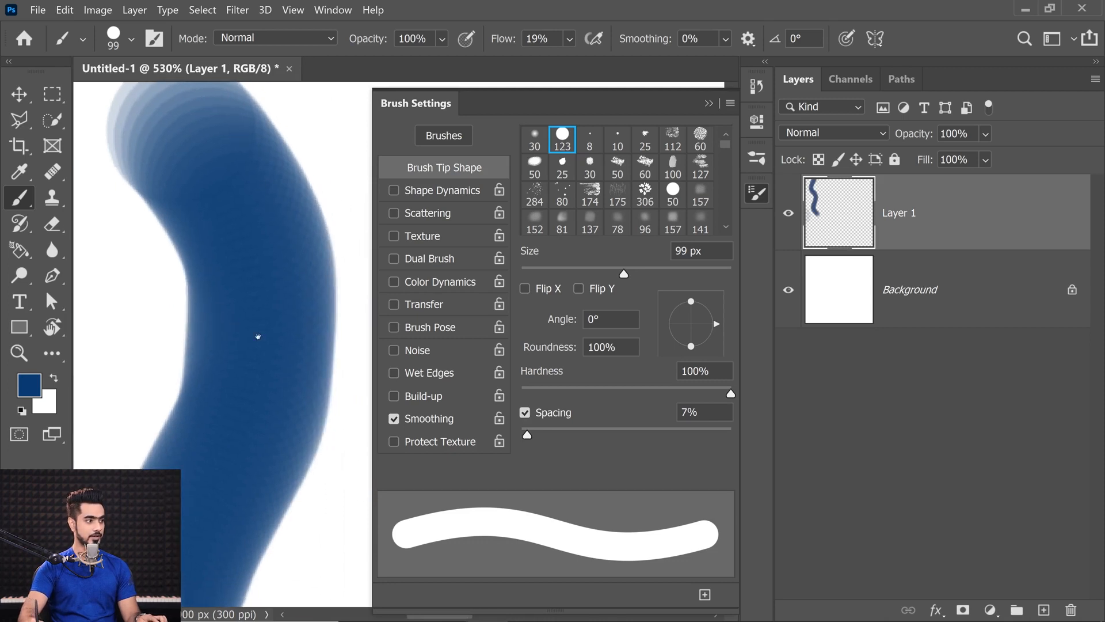
Step: Set the brush spacing to 1% and paint a winding stroke beside the 7% spacing one
{"action": "left_click_drag", "start_coordinate": [529, 438], "coordinate": [518, 437]}
{"action": "left_click_drag", "start_coordinate": [228, 317], "coordinate": [190, 311]}
{"action": "mouse_move", "coordinate": [216, 219]}
{"action": "left_mouse_down"}
{"action": "mouse_move", "coordinate": [252, 286]}
{"action": "mouse_move", "coordinate": [240, 367]}
{"action": "mouse_move", "coordinate": [311, 584]}
{"action": "left_mouse_up"}
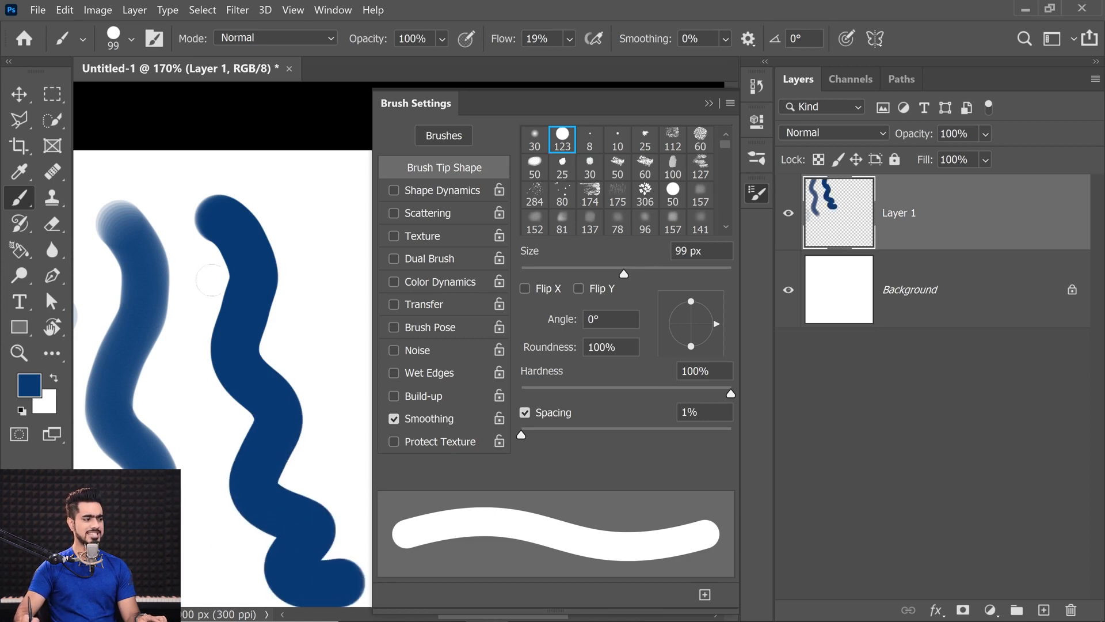
{"action": "scroll", "coordinate": [249, 325], "scroll_direction": "up", "scroll_amount": 5}
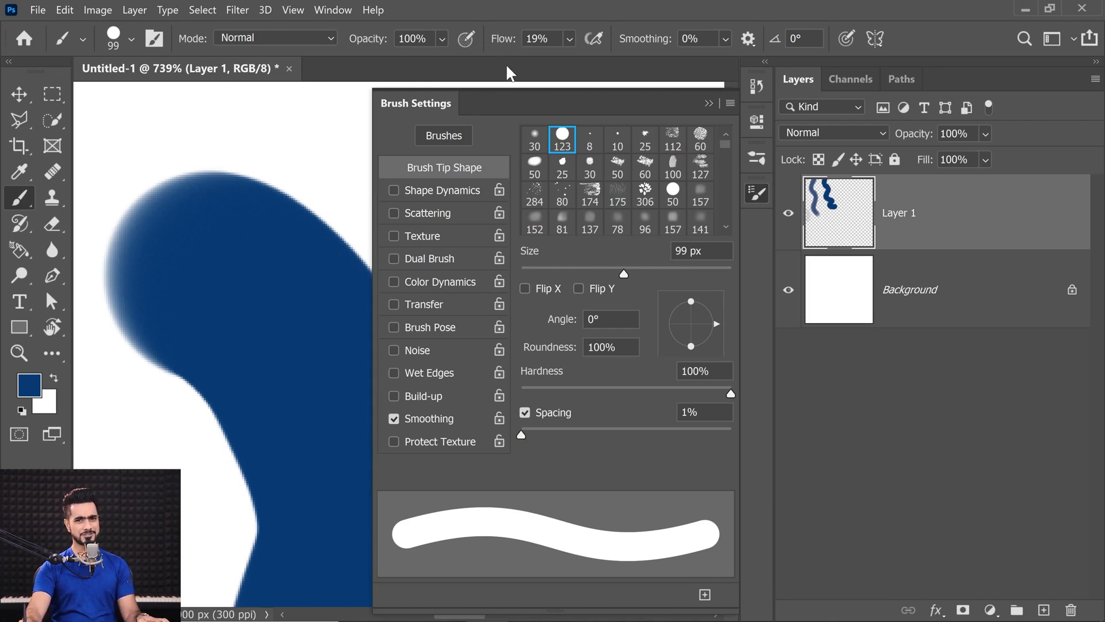
{"action": "scroll", "coordinate": [189, 279], "scroll_direction": "up", "scroll_amount": 2}
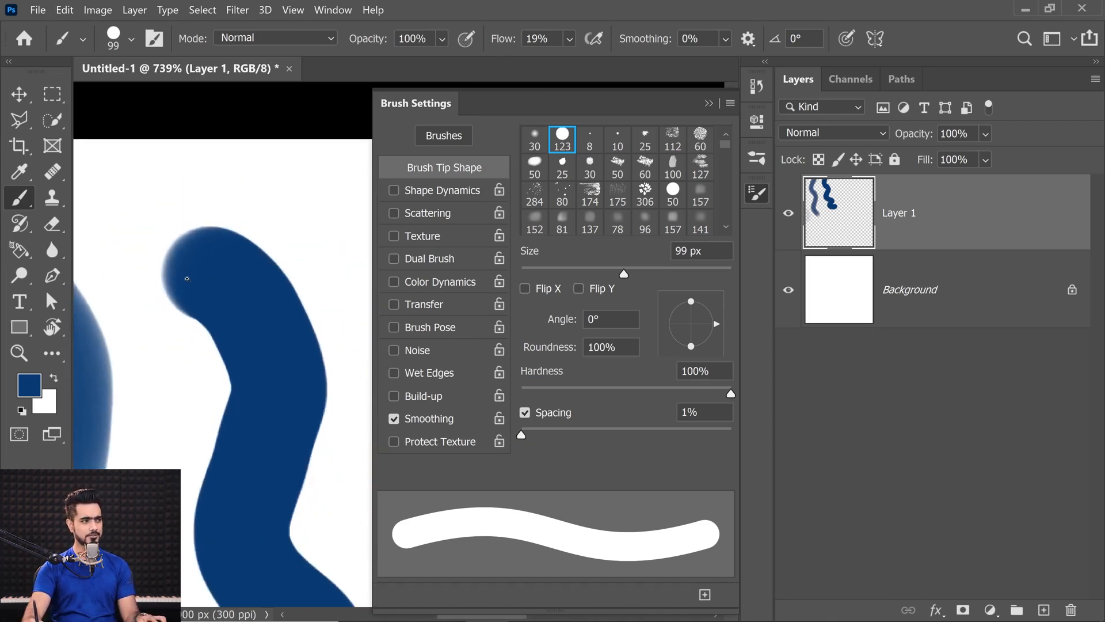
{"action": "scroll", "coordinate": [189, 278], "scroll_direction": "down", "scroll_amount": 3}
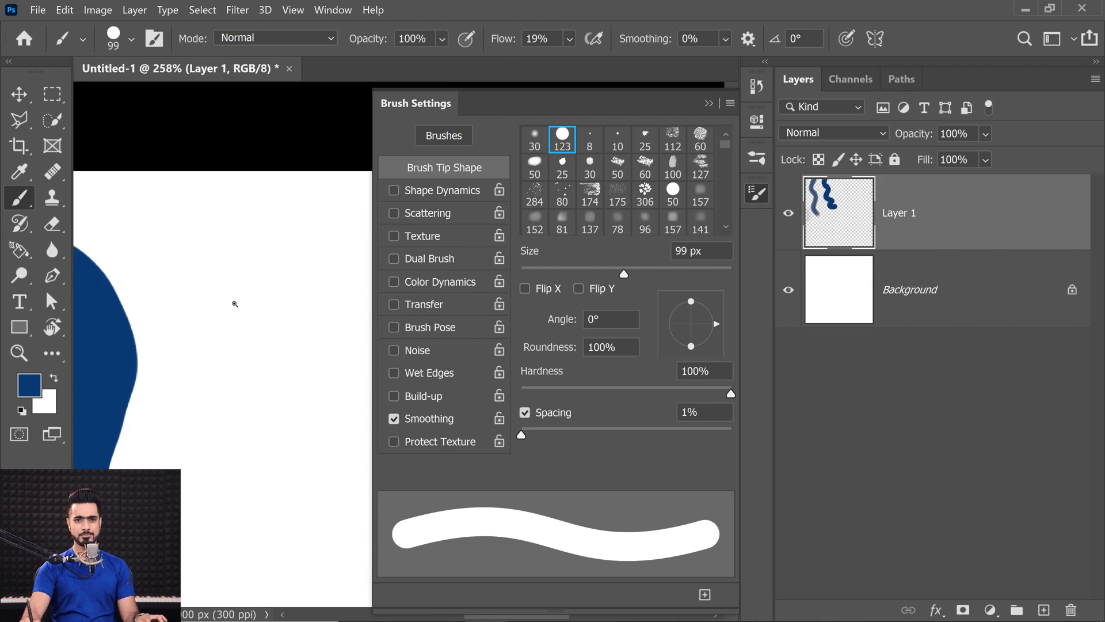
Step: Set the brush flow to 2% and paint a soft wavy vertical stroke beside the solid blue one
{"action": "left_click", "coordinate": [531, 34]}
{"action": "type", "text": "10"}
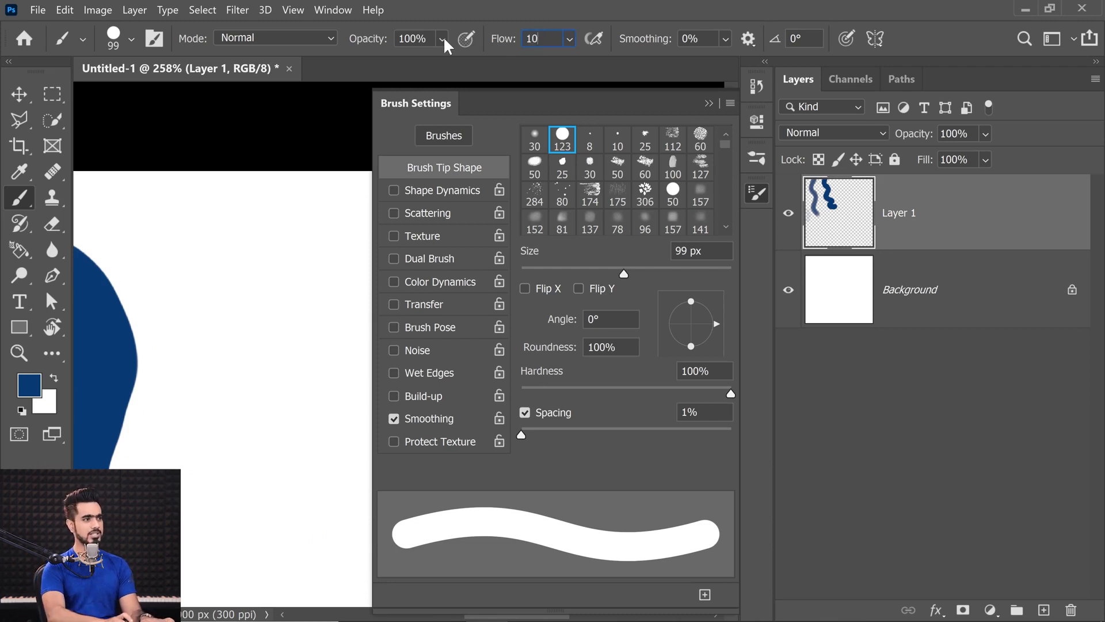
{"action": "type", "text": "2"}
{"action": "key", "text": "Return"}
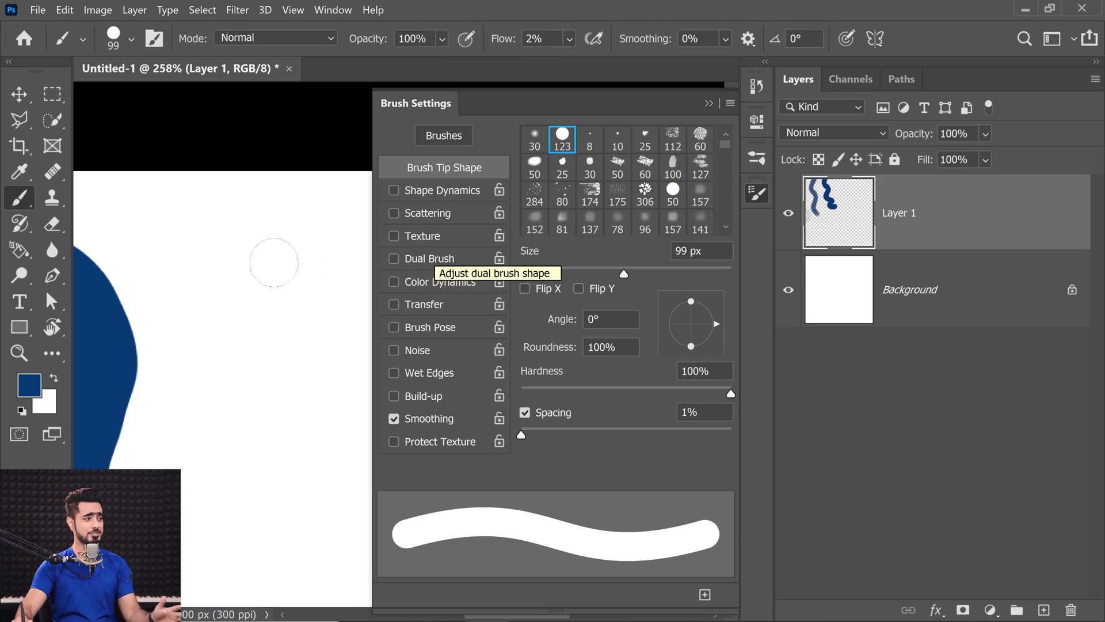
{"action": "mouse_move", "coordinate": [173, 239]}
{"action": "left_mouse_down"}
{"action": "mouse_move", "coordinate": [179, 230]}
{"action": "mouse_move", "coordinate": [201, 322]}
{"action": "mouse_move", "coordinate": [221, 556]}
{"action": "mouse_move", "coordinate": [243, 520]}
{"action": "left_mouse_up"}
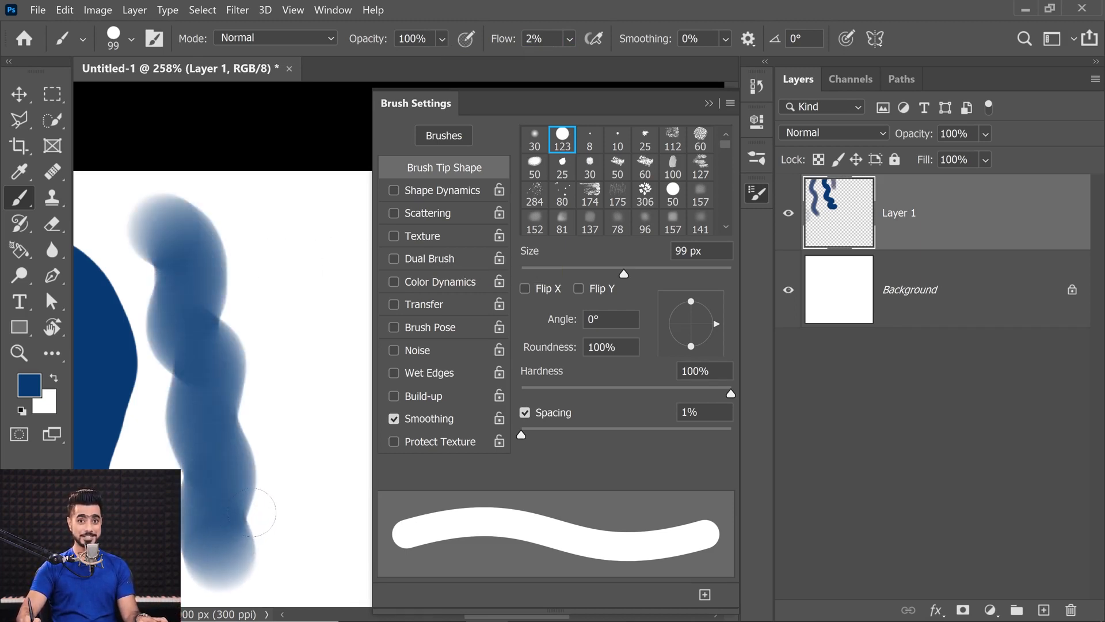
Step: Reselect the 123 px hard round tip, paint a faint vertical stroke at 5% spacing, and set the spacing to 1%
{"action": "left_click", "coordinate": [562, 138]}
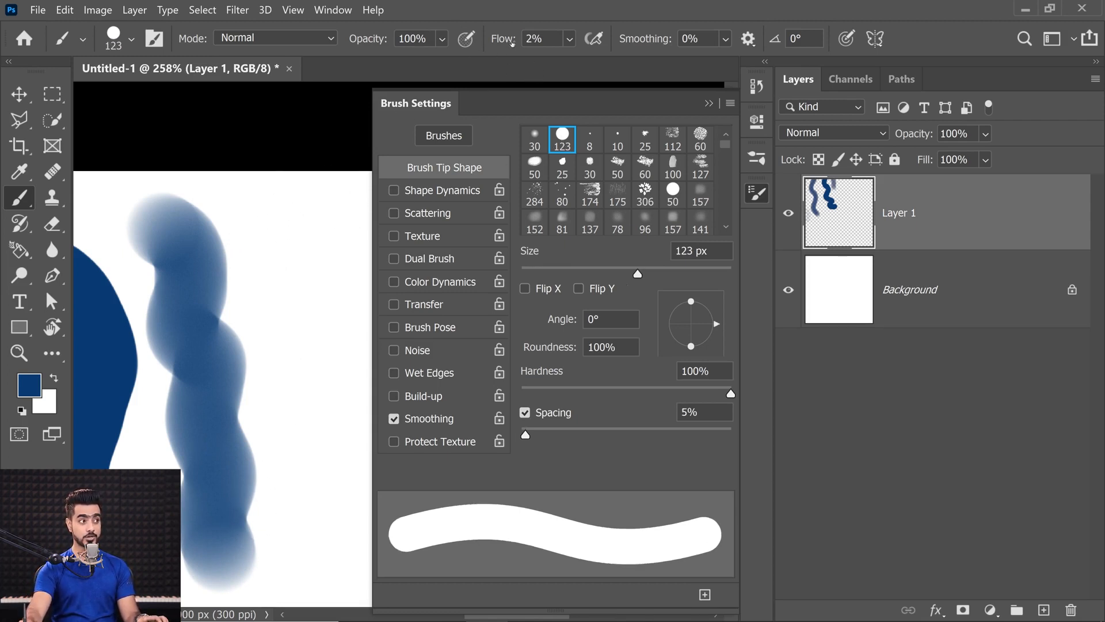
{"action": "mouse_move", "coordinate": [250, 240]}
{"action": "left_mouse_down"}
{"action": "mouse_move", "coordinate": [294, 276]}
{"action": "mouse_move", "coordinate": [283, 392]}
{"action": "mouse_move", "coordinate": [323, 576]}
{"action": "left_mouse_up"}
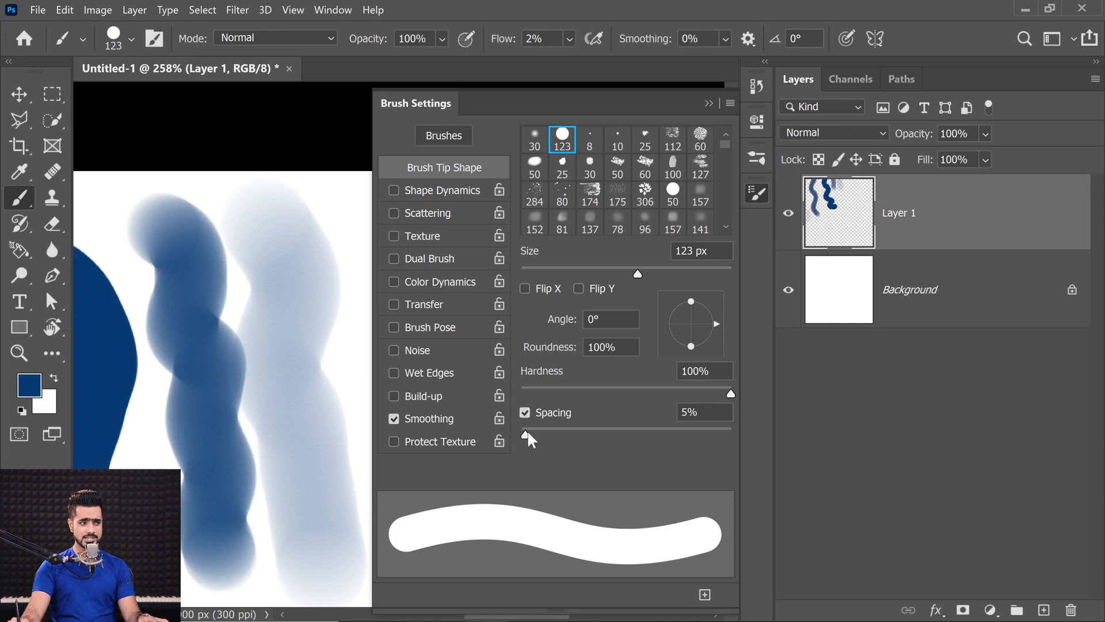
{"action": "left_click_drag", "start_coordinate": [525, 431], "coordinate": [516, 432]}
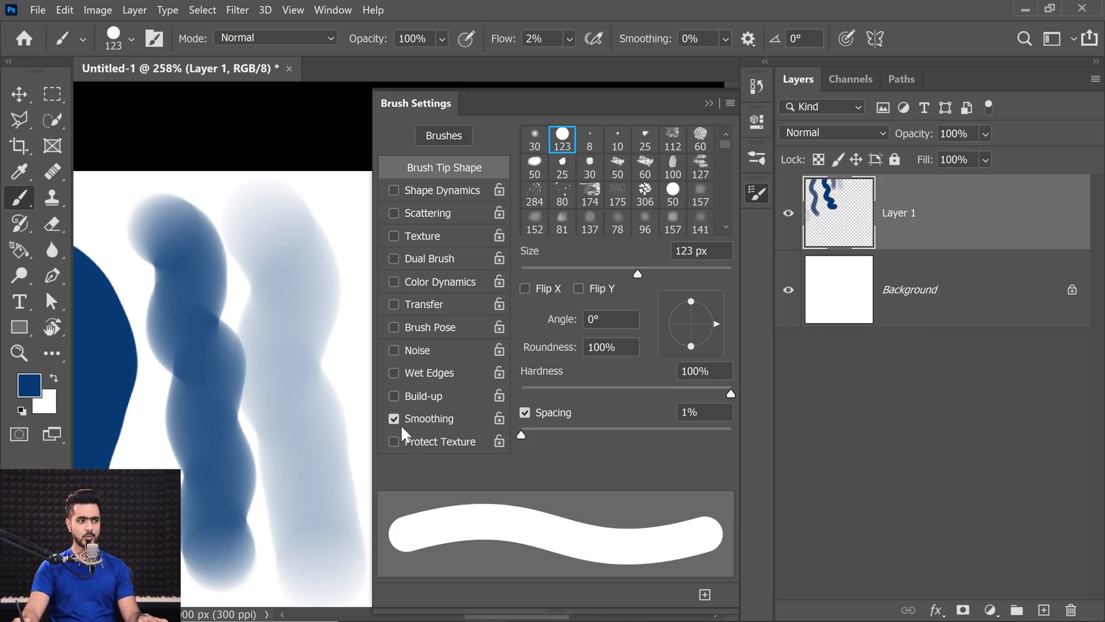
Step: Paint a short, soft vertical stroke at 1% spacing and 2% flow near the canvas's upper-left corner and examine its blending
{"action": "scroll", "coordinate": [231, 345], "scroll_direction": "left", "scroll_amount": 10}
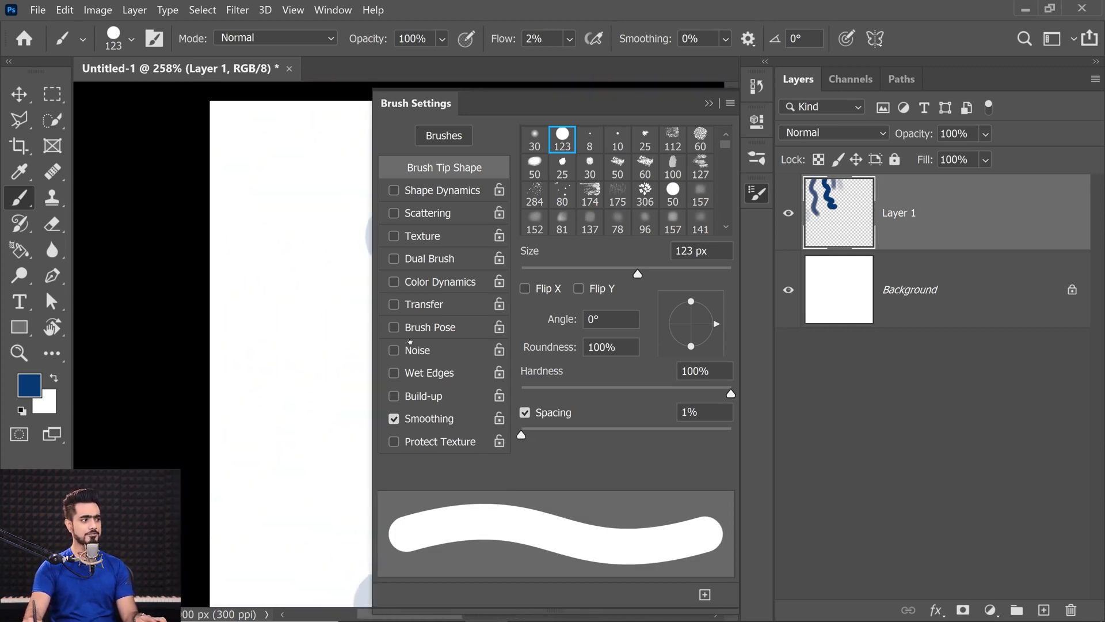
{"action": "scroll", "coordinate": [219, 270], "scroll_direction": "up", "scroll_amount": 5}
{"action": "mouse_move", "coordinate": [217, 275]}
{"action": "left_mouse_down"}
{"action": "mouse_move", "coordinate": [228, 370]}
{"action": "mouse_move", "coordinate": [220, 459]}
{"action": "left_mouse_up"}
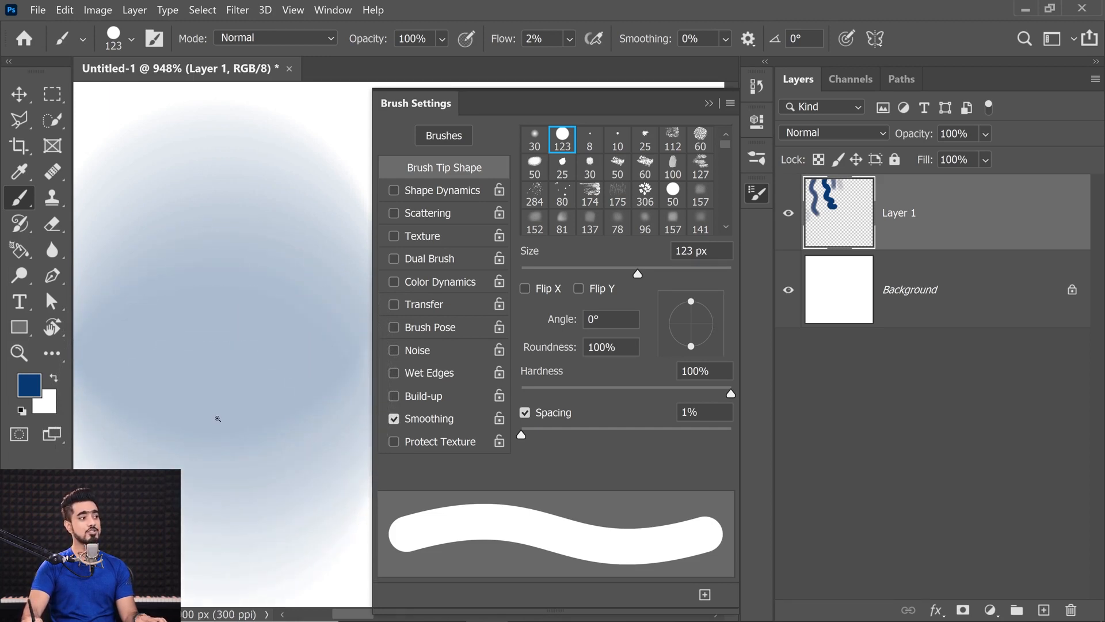
{"action": "scroll", "coordinate": [226, 418], "scroll_direction": "down", "scroll_amount": 3}
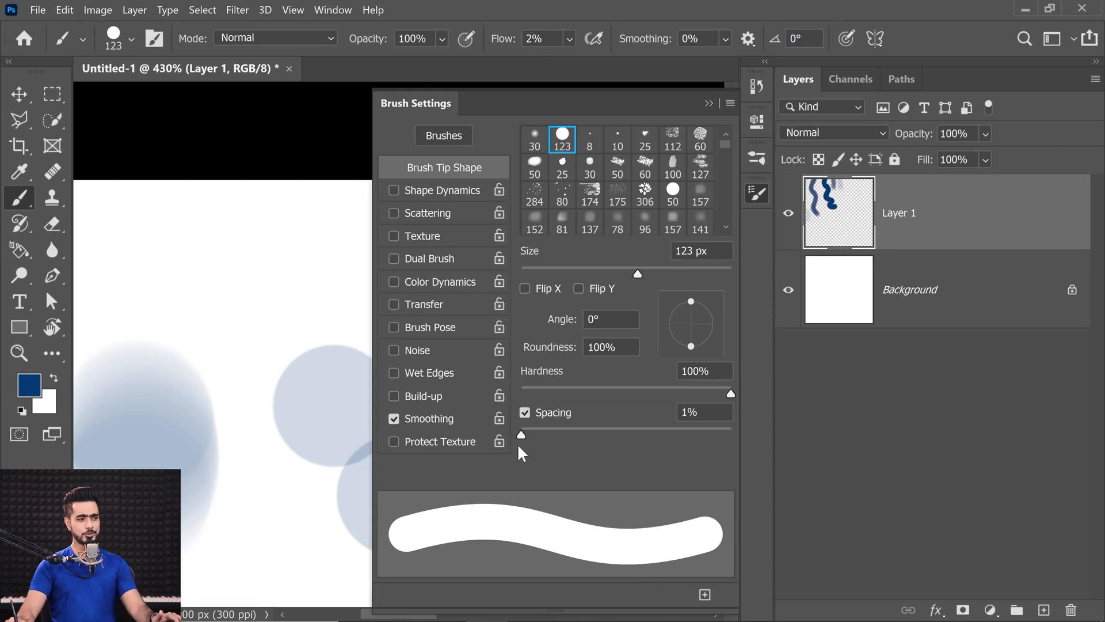
Step: Set the brush spacing to 247% and the flow to 100%, and paint a trail of separate solid circles over the existing strokes
{"action": "left_click_drag", "start_coordinate": [521, 436], "coordinate": [683, 434]}
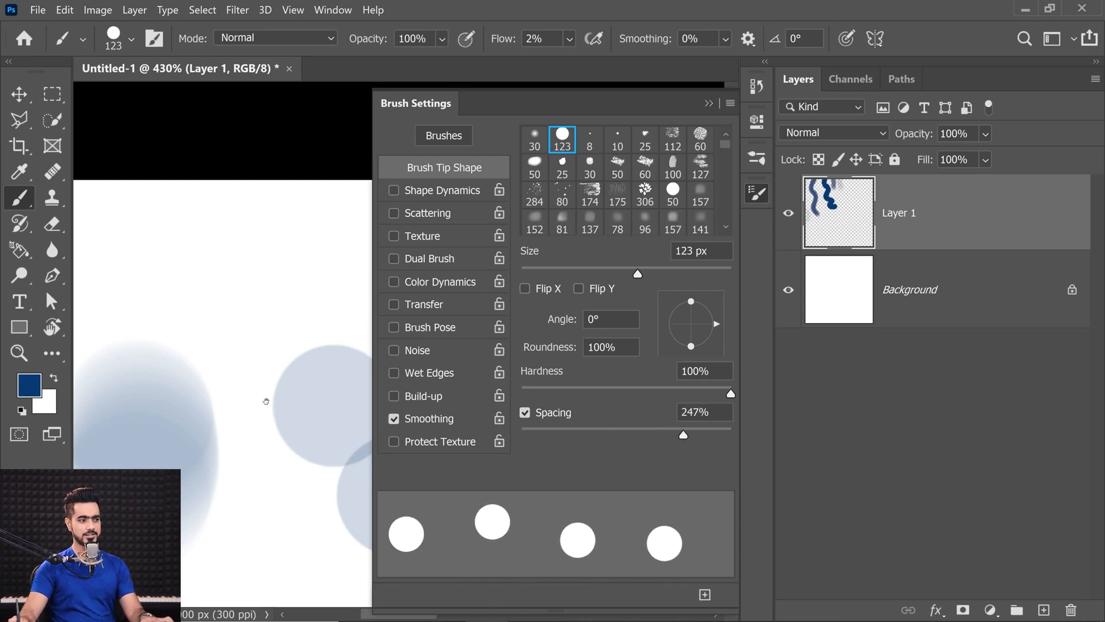
{"action": "scroll", "coordinate": [272, 403], "scroll_direction": "down", "scroll_amount": 4}
{"action": "key", "text": "shift+0"}
{"action": "mouse_move", "coordinate": [230, 352]}
{"action": "left_mouse_down"}
{"action": "mouse_move", "coordinate": [259, 414]}
{"action": "mouse_move", "coordinate": [280, 518]}
{"action": "mouse_move", "coordinate": [147, 378]}
{"action": "mouse_move", "coordinate": [352, 573]}
{"action": "mouse_move", "coordinate": [263, 420]}
{"action": "left_mouse_up"}
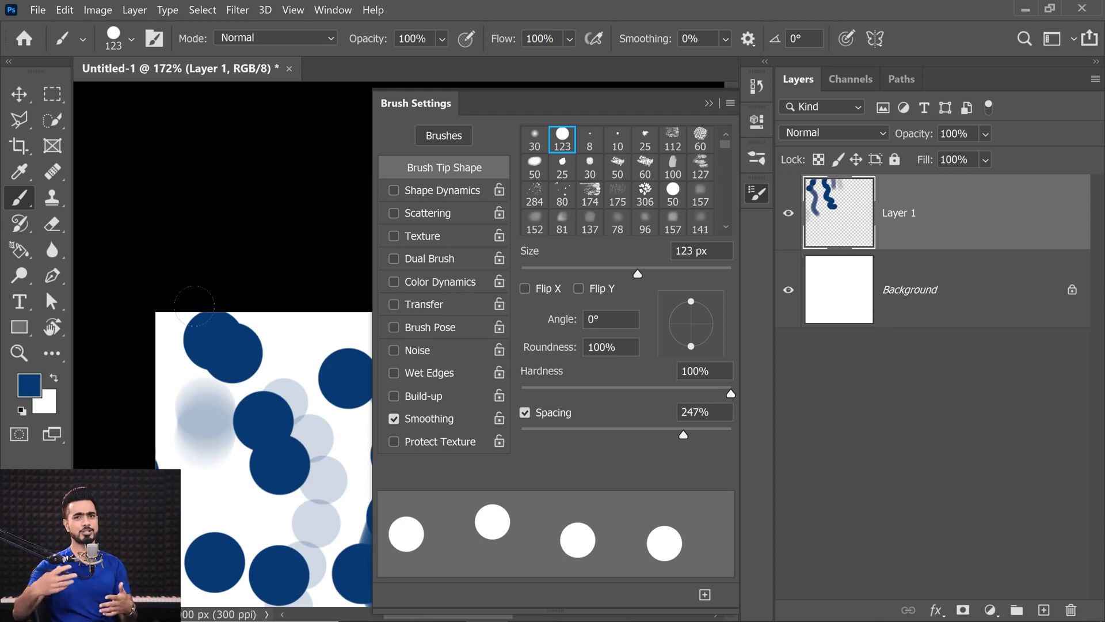
{"action": "scroll", "coordinate": [194, 305], "scroll_direction": "down", "scroll_amount": 3}
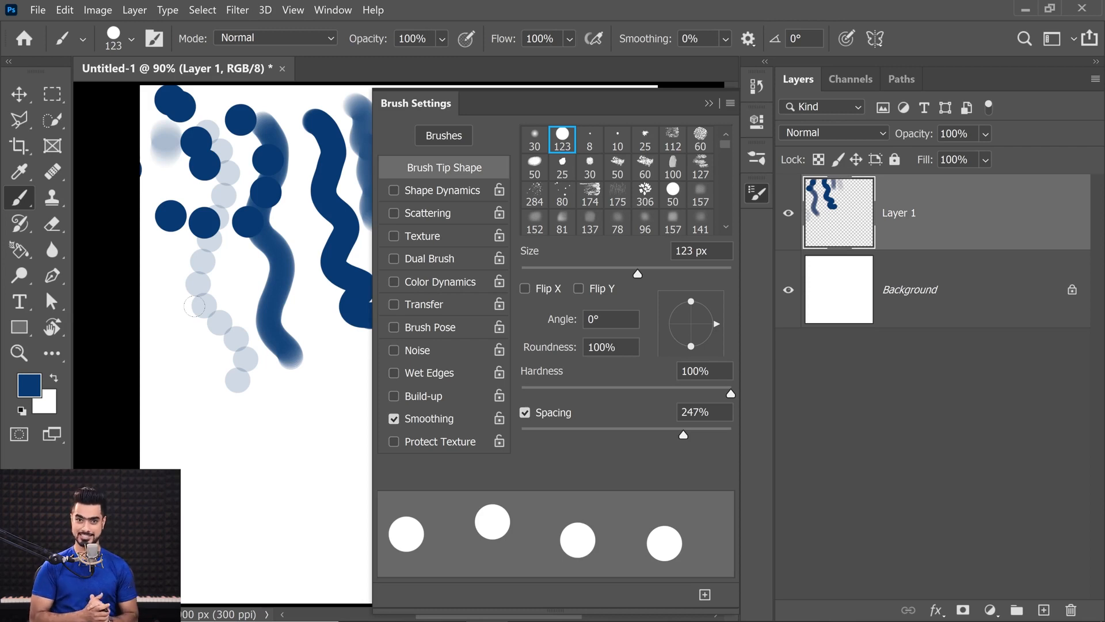
Step: Turn off the brush's Spacing option, reduce the size to 41 px, and paint looping strokes across the canvas at varying speed
{"action": "left_click_drag", "start_coordinate": [683, 434], "coordinate": [521, 402]}
{"action": "left_click", "coordinate": [525, 412]}
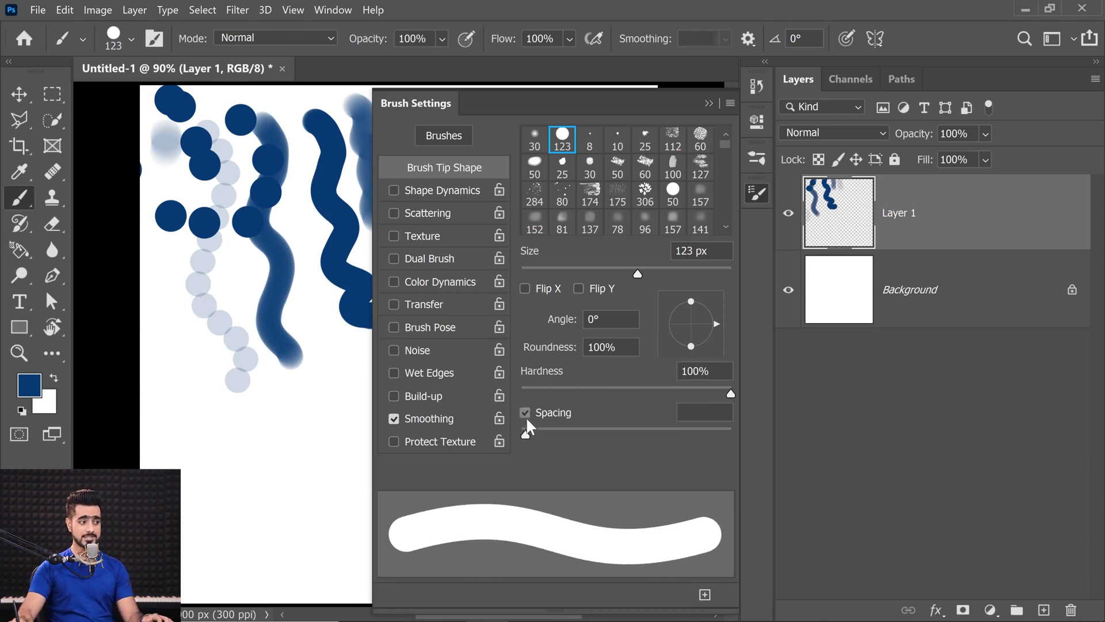
{"action": "left_click_drag", "start_coordinate": [179, 435], "coordinate": [162, 434]}
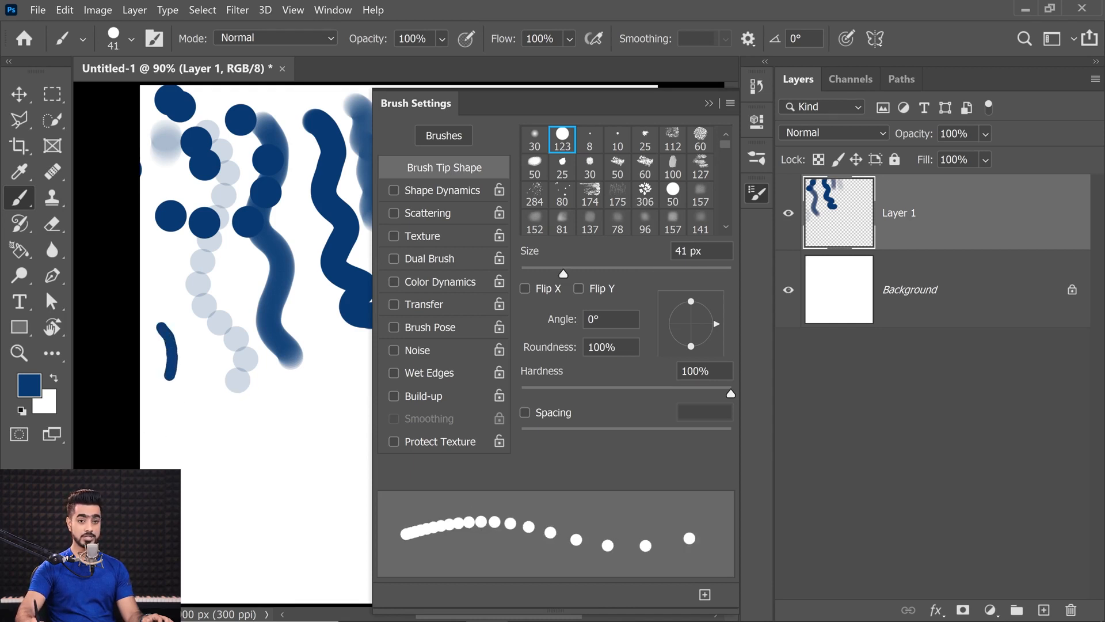
{"action": "mouse_move", "coordinate": [171, 396]}
{"action": "left_mouse_down"}
{"action": "mouse_move", "coordinate": [230, 308]}
{"action": "mouse_move", "coordinate": [248, 601]}
{"action": "mouse_move", "coordinate": [198, 590]}
{"action": "mouse_move", "coordinate": [368, 521]}
{"action": "left_mouse_up"}
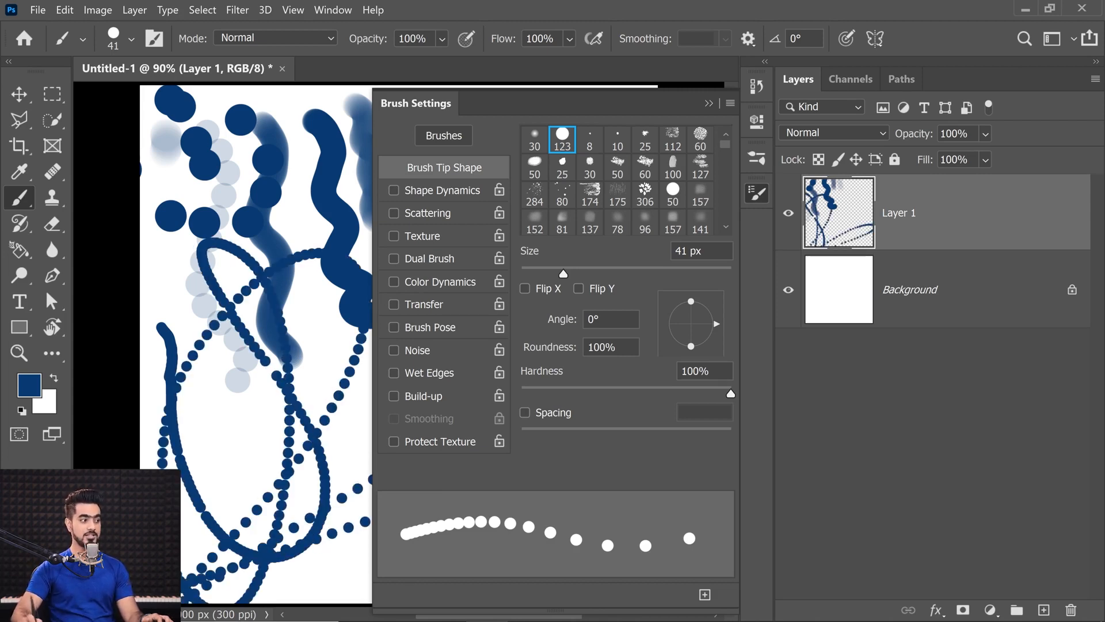
Step: Undo the looping strokes, delete the painted layer, and add a new empty layer
{"action": "key", "text": "ctrl+z"}
{"action": "key", "text": "ctrl+z"}
{"action": "mouse_move", "coordinate": [950, 244]}
{"action": "left_mouse_down"}
{"action": "mouse_move", "coordinate": [1085, 614]}
{"action": "mouse_move", "coordinate": [1072, 610]}
{"action": "left_mouse_up"}
{"action": "left_click", "coordinate": [1043, 610]}
Step: Choose the 30 px soft round tip, enlarge it to 122 px, and paint a wavy vertical stroke along the canvas's left side
{"action": "left_click", "coordinate": [535, 141]}
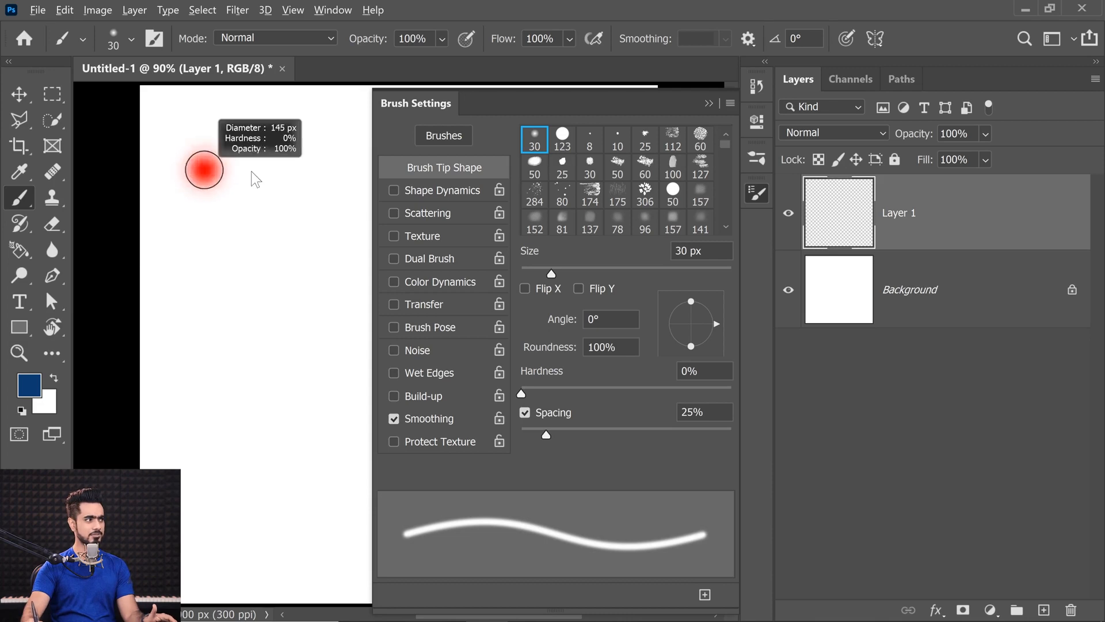
{"action": "mouse_move", "coordinate": [202, 118]}
{"action": "left_mouse_down"}
{"action": "mouse_move", "coordinate": [238, 272]}
{"action": "mouse_move", "coordinate": [250, 449]}
{"action": "left_mouse_up"}
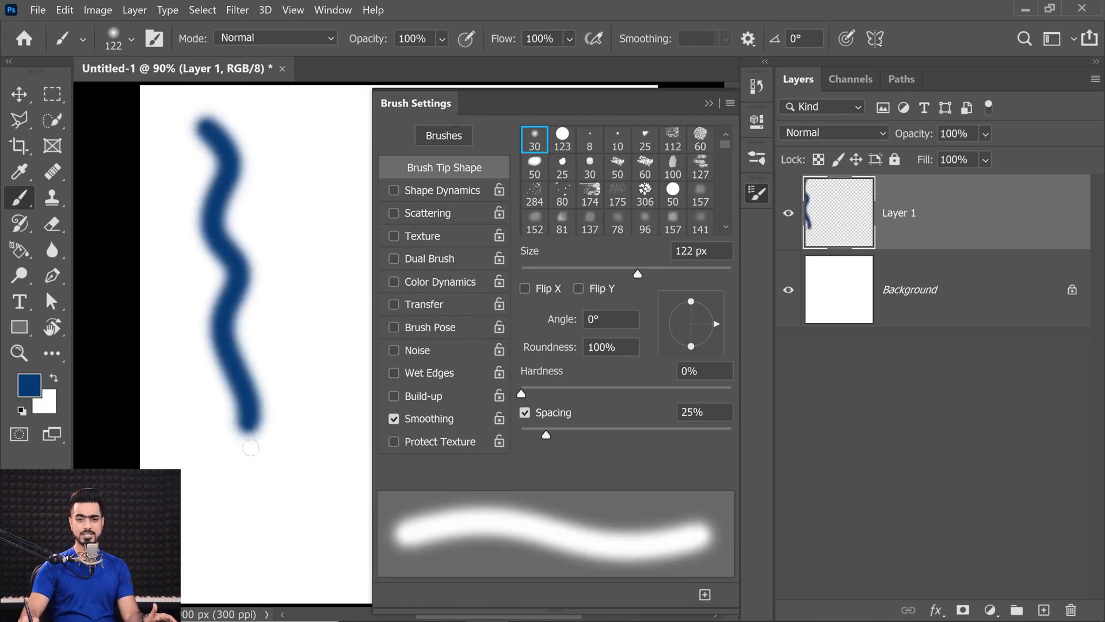
{"action": "scroll", "coordinate": [192, 158], "scroll_direction": "up", "scroll_amount": 2}
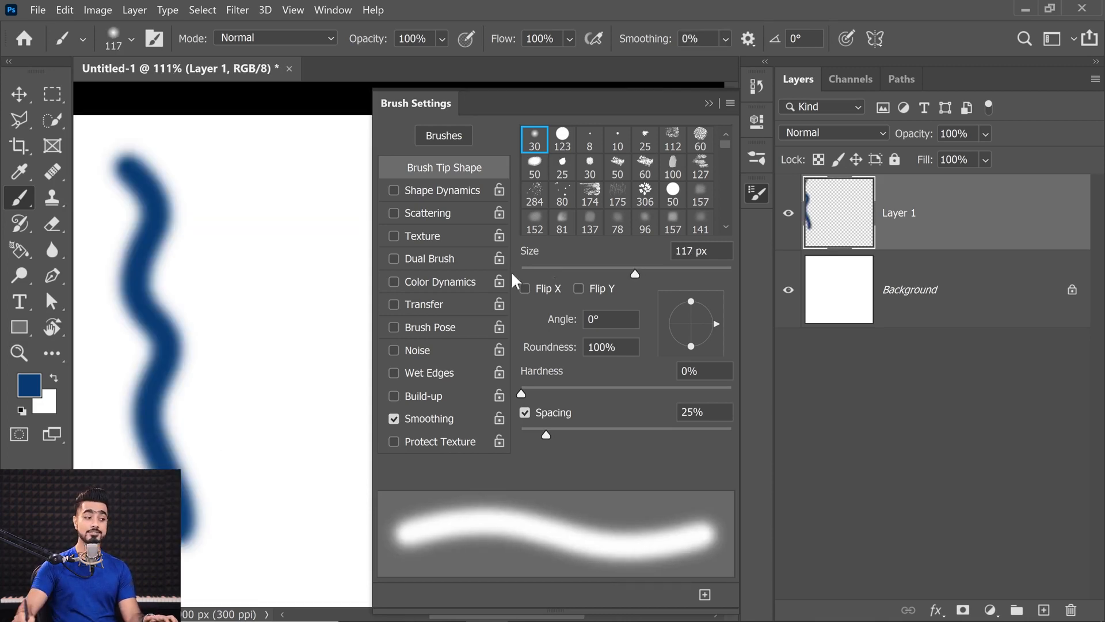
Step: Switch to the hard round tip at 117 px with 100% hardness, paint a stroke beside the soft one, and set the spacing to 5%
{"action": "left_click_drag", "start_coordinate": [550, 395], "coordinate": [737, 399]}
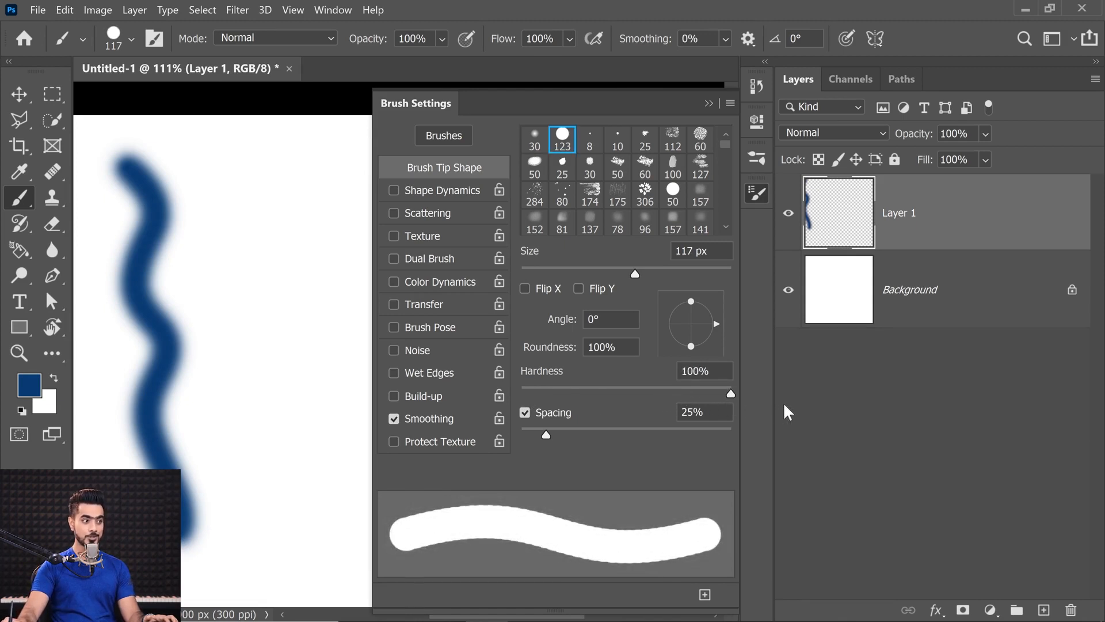
{"action": "left_click_drag", "start_coordinate": [222, 178], "coordinate": [308, 486]}
{"action": "scroll", "coordinate": [298, 265], "scroll_direction": "up", "scroll_amount": 5}
{"action": "scroll", "coordinate": [308, 345], "scroll_direction": "down", "scroll_amount": 5}
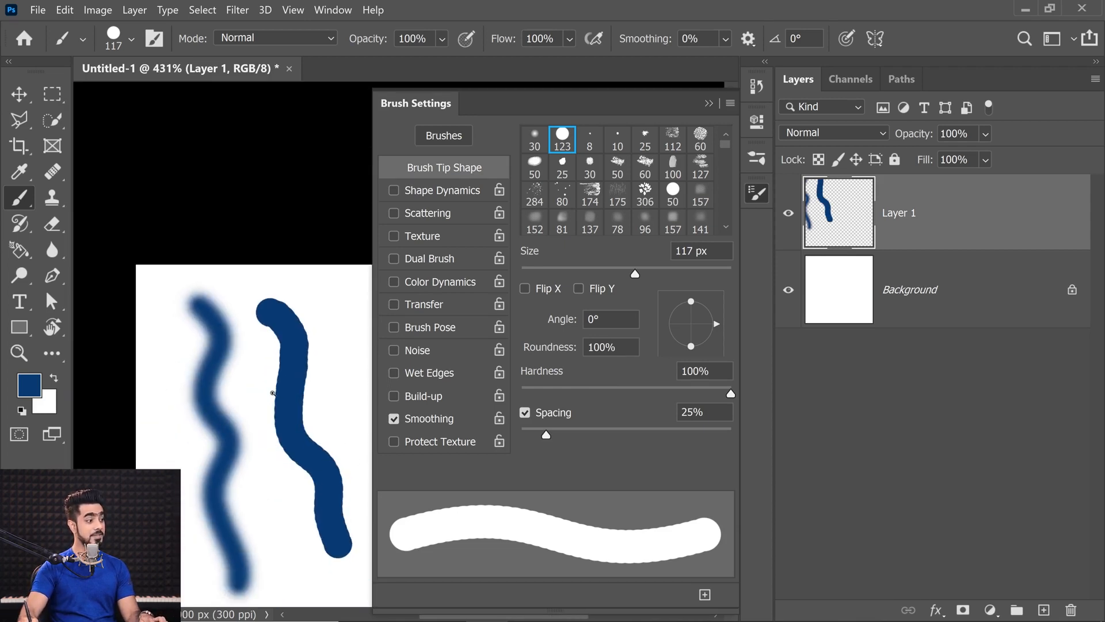
{"action": "scroll", "coordinate": [299, 368], "scroll_direction": "up", "scroll_amount": 3}
{"action": "left_click_drag", "start_coordinate": [334, 392], "coordinate": [280, 384]}
{"action": "left_click_drag", "start_coordinate": [546, 434], "coordinate": [533, 435]}
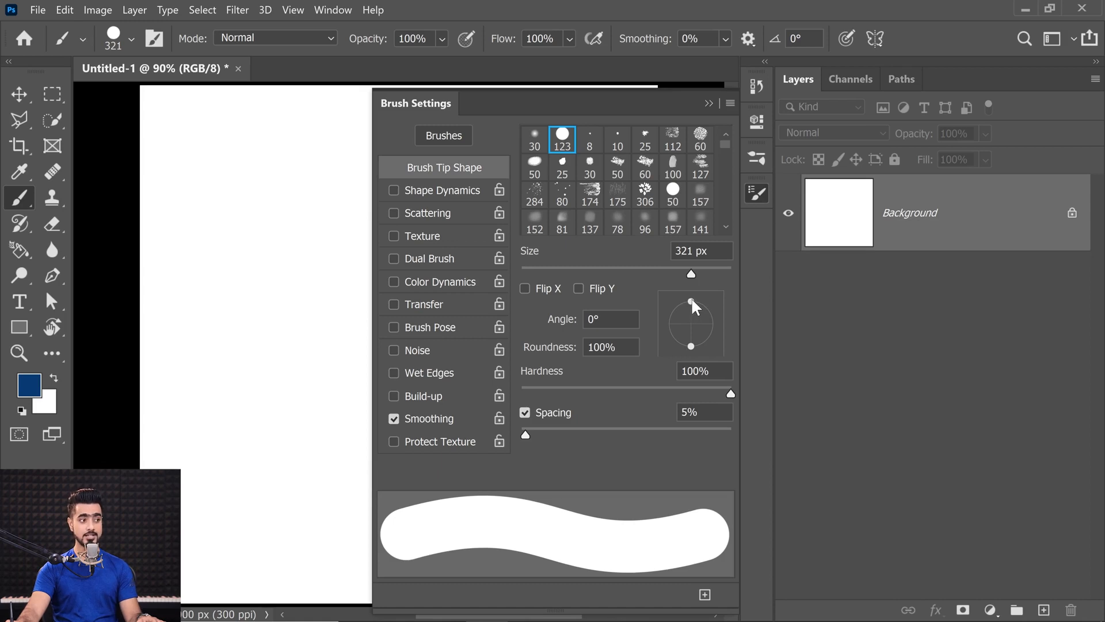
Step: Reshape the 321 px hard tip to a -16° angle and 44% roundness, and stamp one ellipse on the canvas
{"action": "left_click_drag", "start_coordinate": [691, 298], "coordinate": [716, 332]}
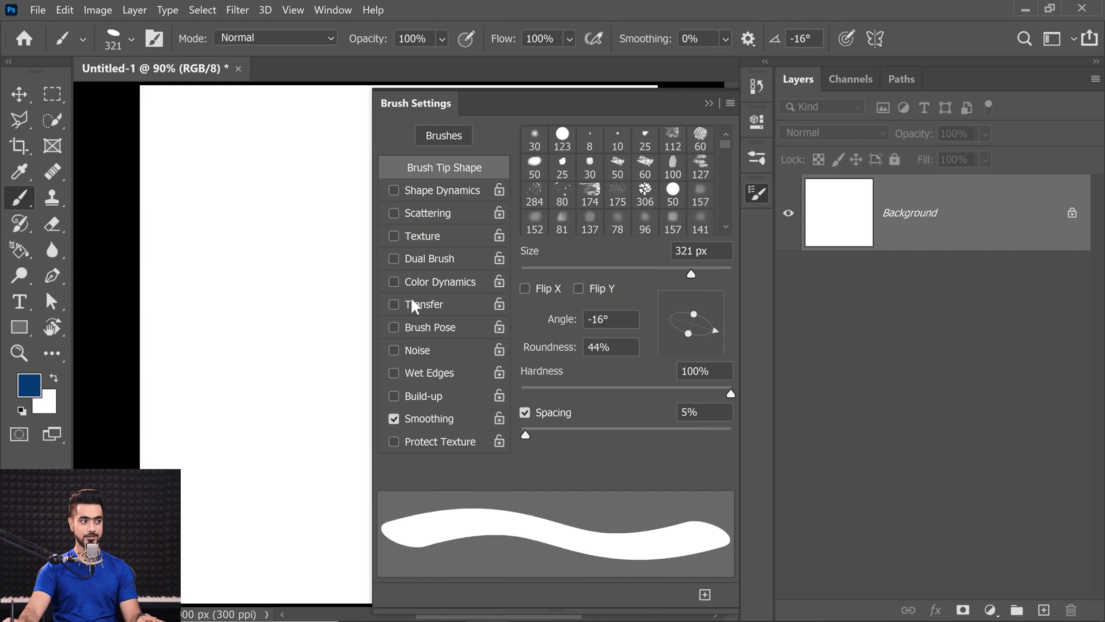
{"action": "left_click", "coordinate": [227, 249]}
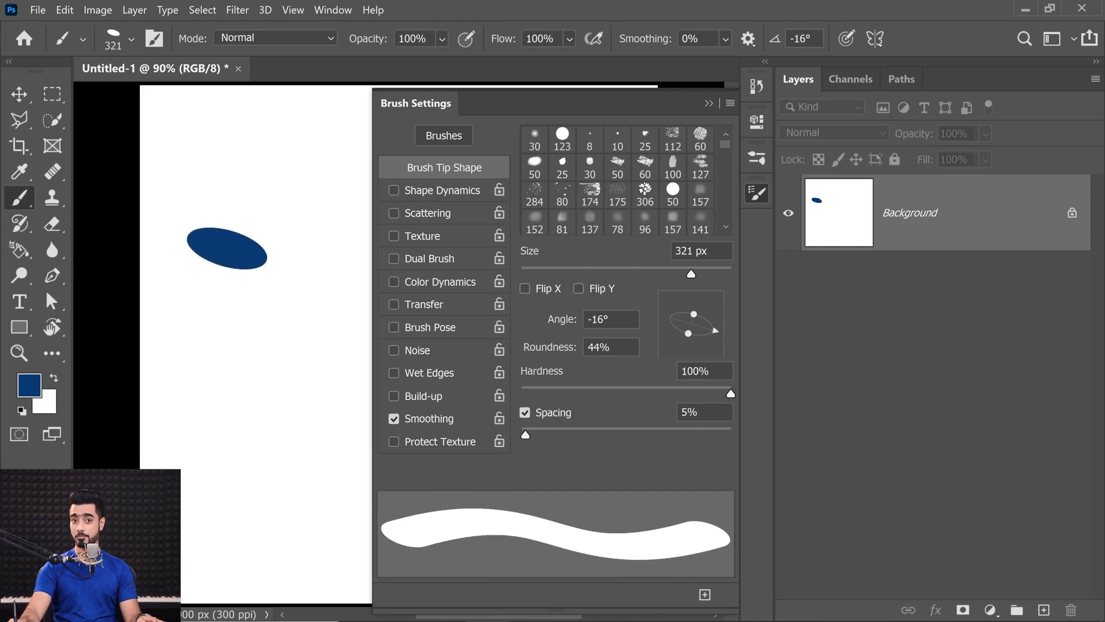
Step: Set the tip's roundness to 5% and paint a wavy calligraphic stroke below the ellipse
{"action": "left_click", "coordinate": [610, 346]}
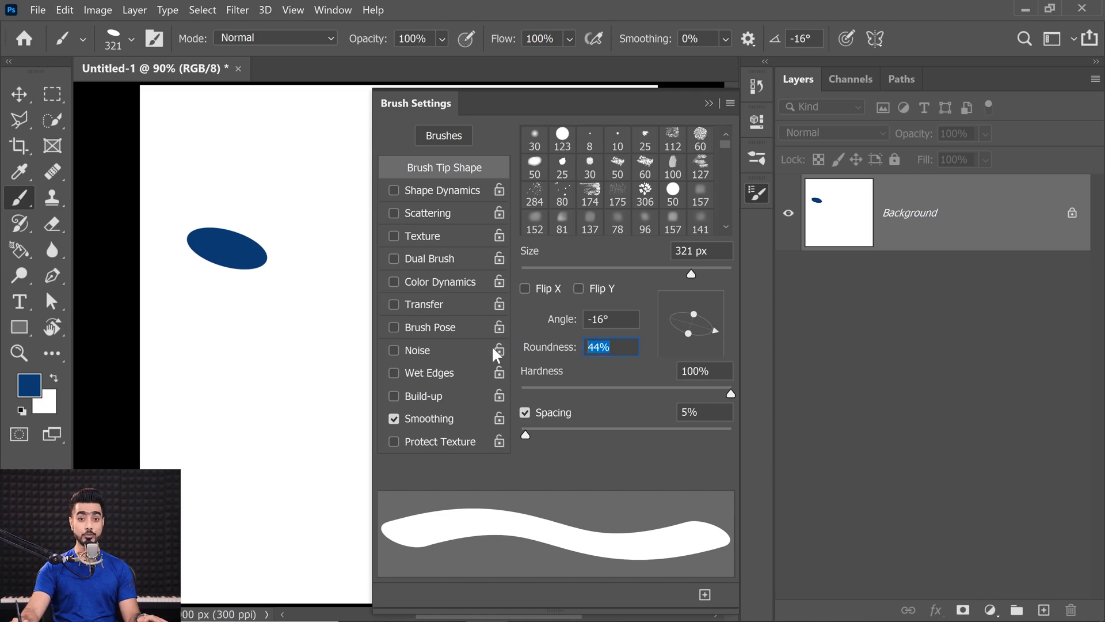
{"action": "type", "text": "5"}
{"action": "key", "text": "Return"}
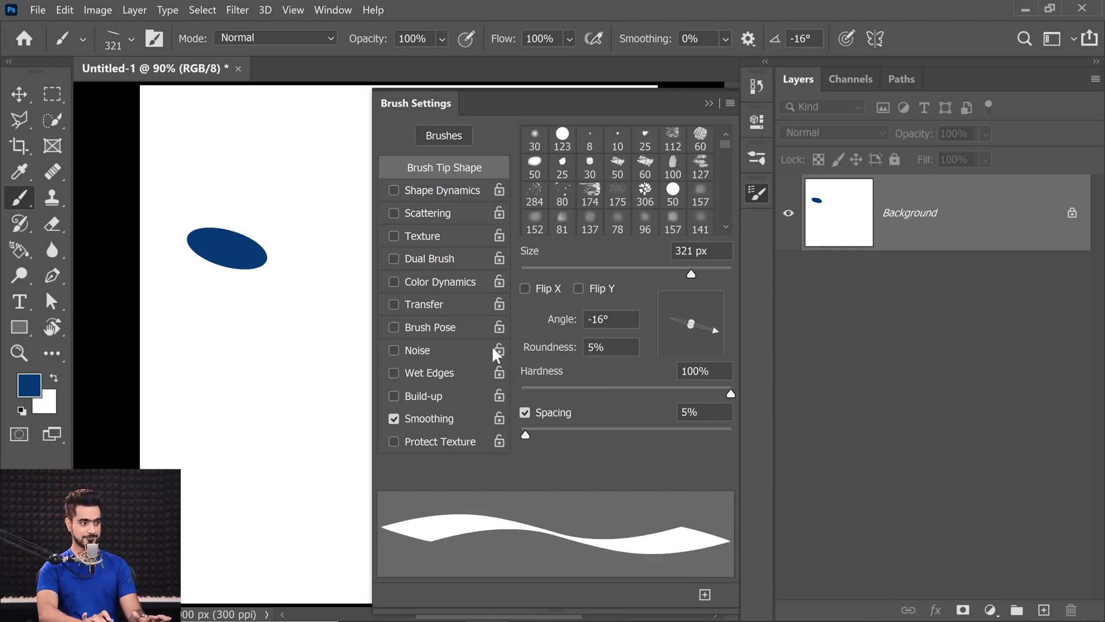
{"action": "left_click_drag", "start_coordinate": [197, 419], "coordinate": [449, 438]}
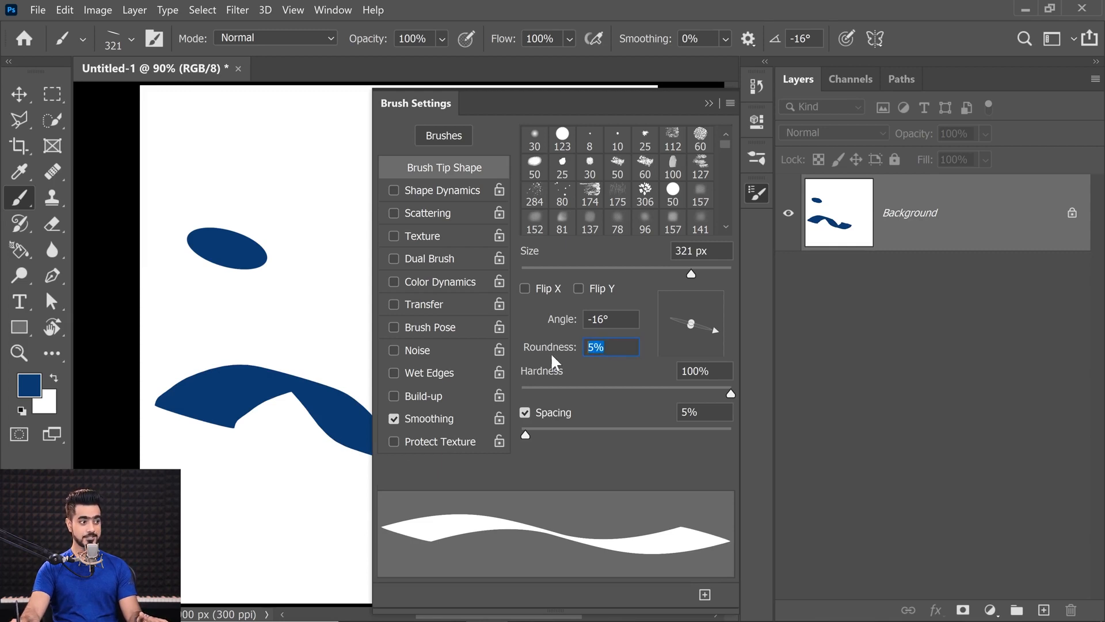
Step: Restore the brush tip's roundness to 100%
{"action": "type", "text": "100"}
{"action": "key", "text": "Return"}
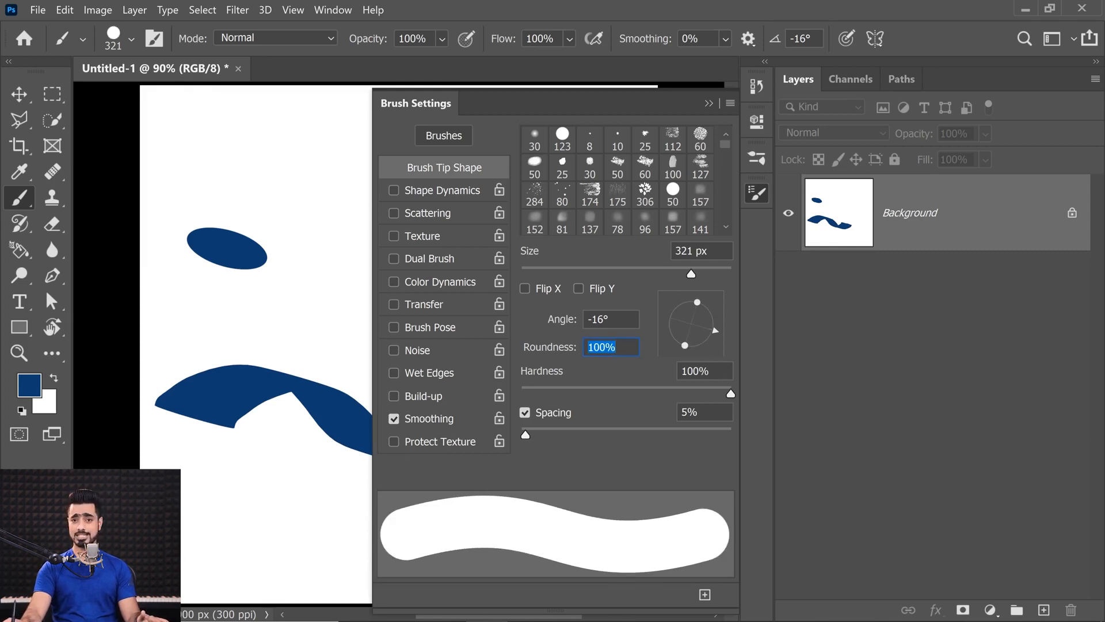
{"action": "left_click", "coordinate": [260, 162]}
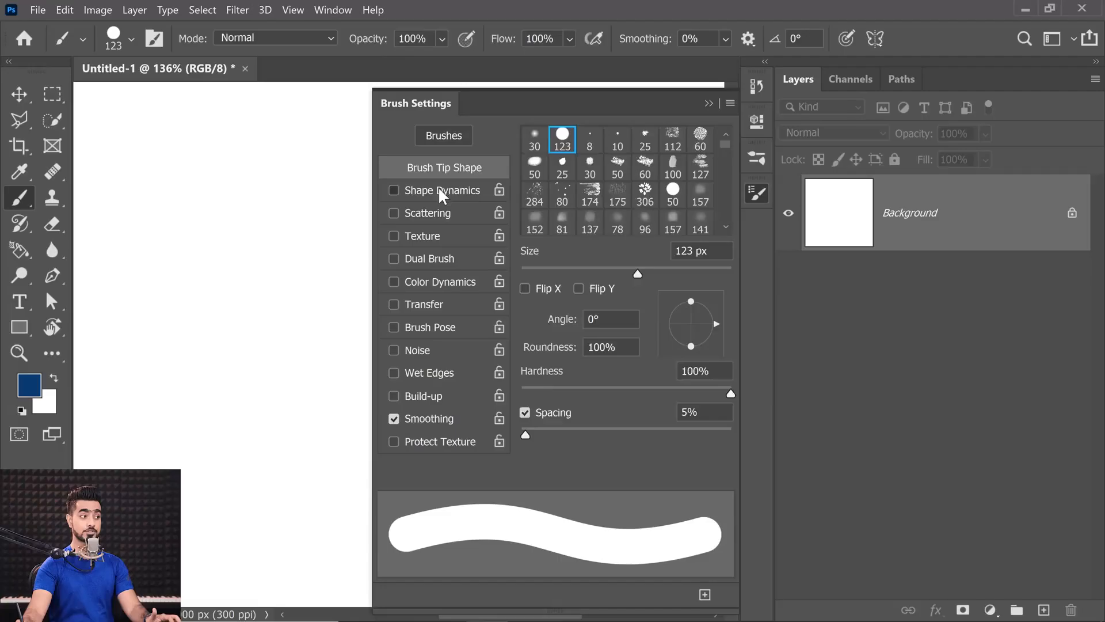
Step: Enable Shape Dynamics for the 123 px hard tip, set the size control to Off, and raise Size Jitter to 100%
{"action": "left_click", "coordinate": [443, 190]}
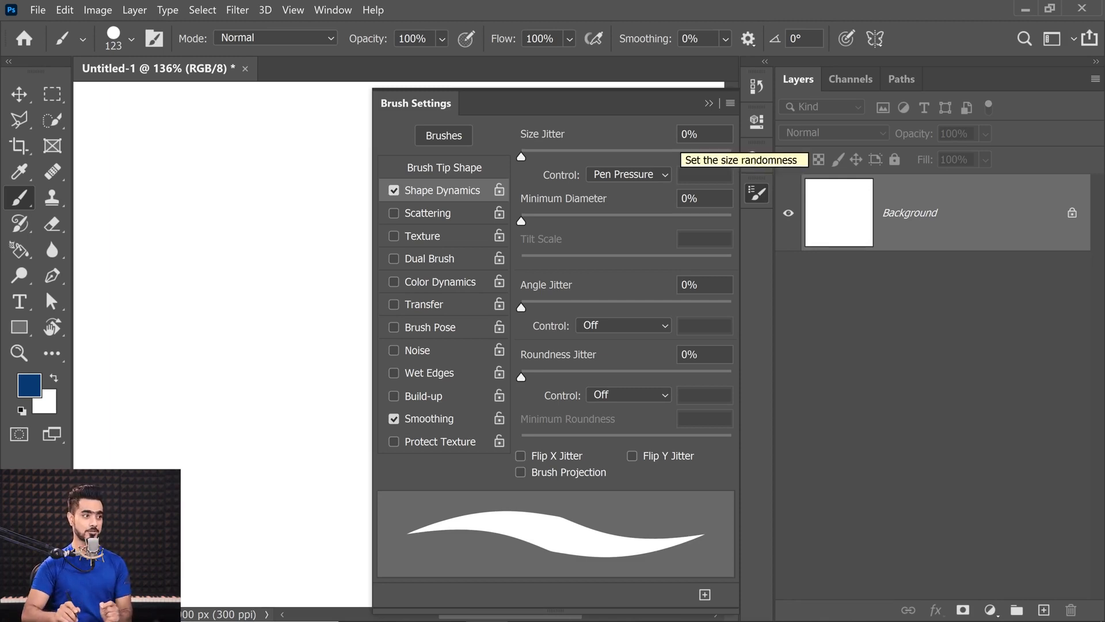
{"action": "left_click", "coordinate": [641, 173]}
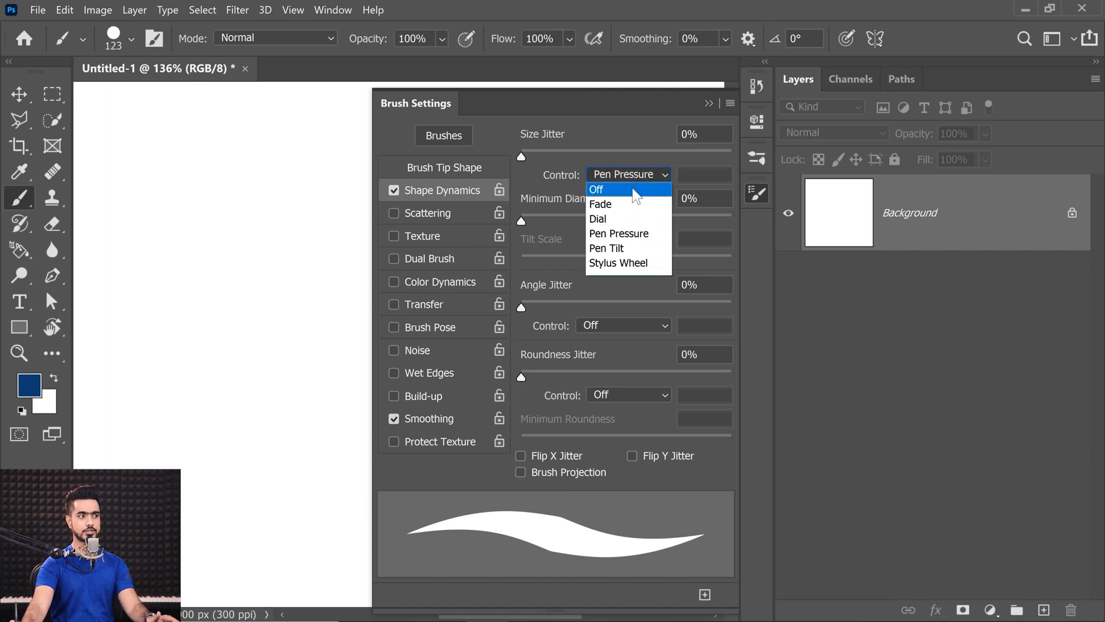
{"action": "left_click", "coordinate": [635, 189]}
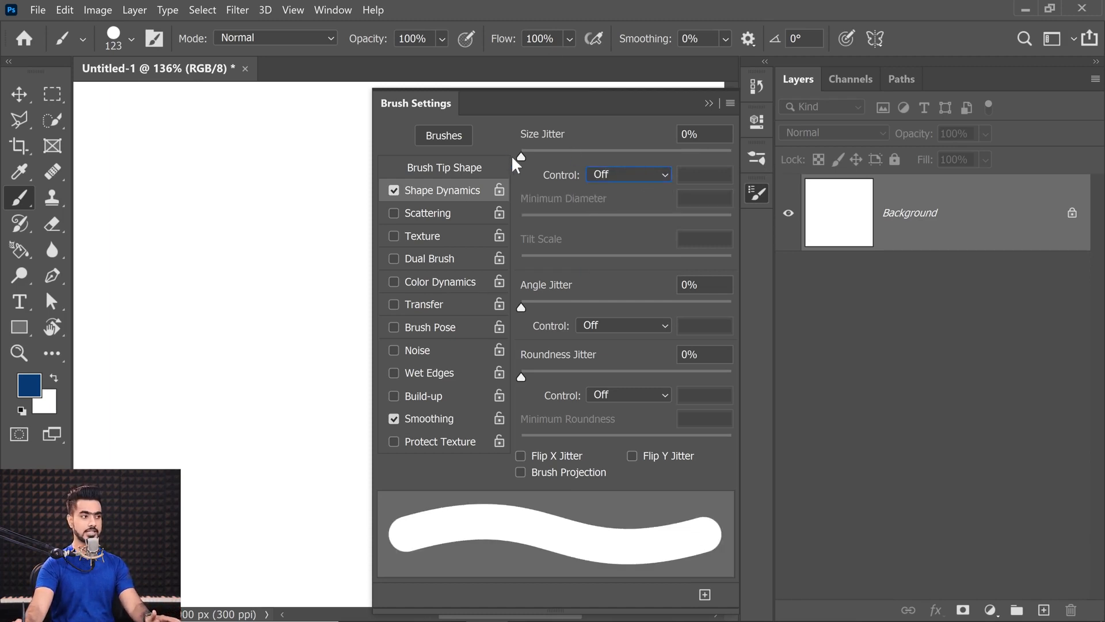
{"action": "left_click_drag", "start_coordinate": [523, 154], "coordinate": [755, 145]}
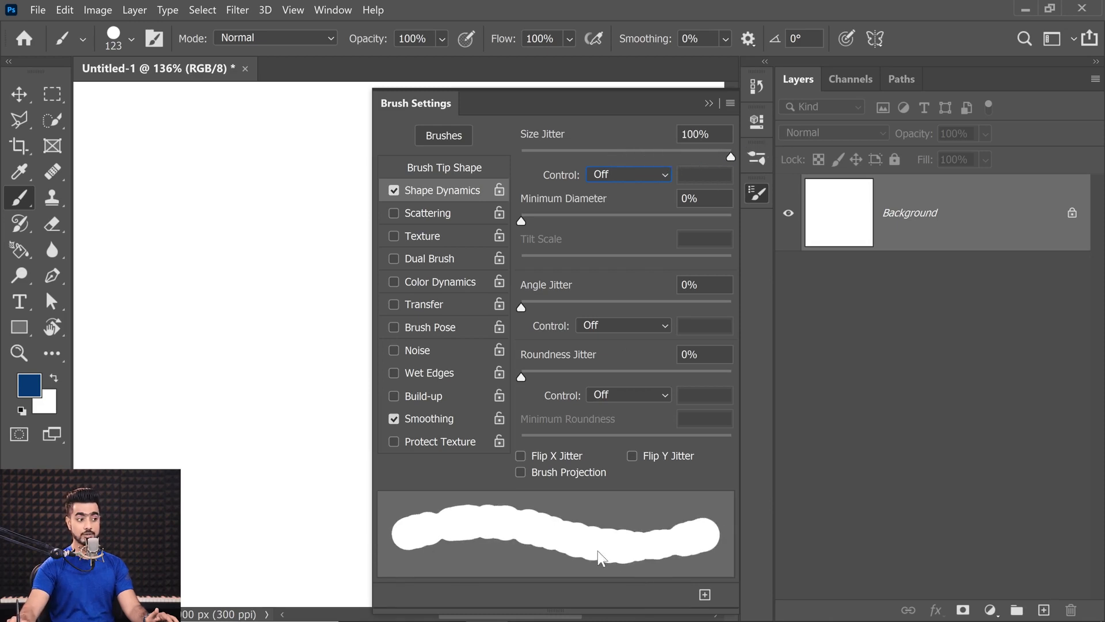
Step: Reduce the brush to 65 px and paint a long winding stroke with size jitter on a new layer
{"action": "left_click_drag", "start_coordinate": [116, 184], "coordinate": [230, 207]}
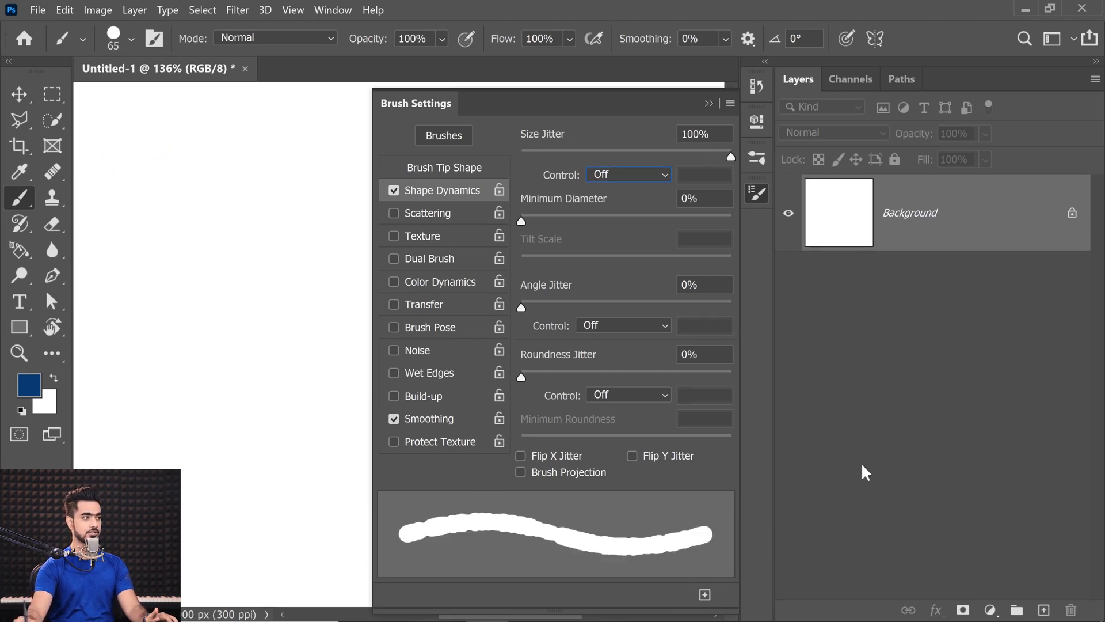
{"action": "left_click", "coordinate": [1043, 609]}
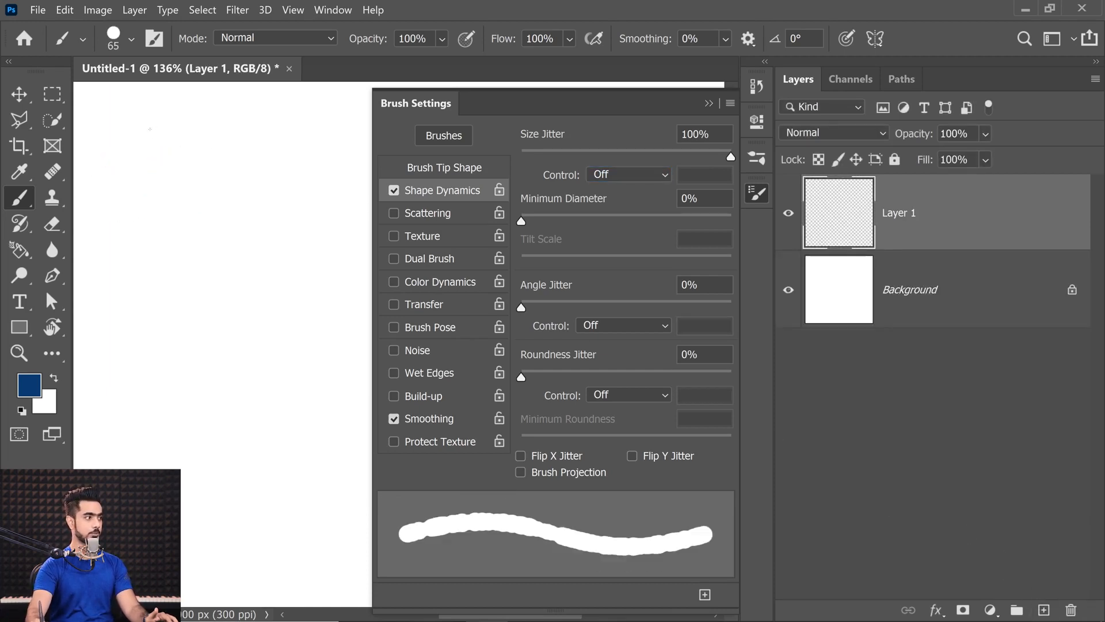
{"action": "mouse_move", "coordinate": [152, 134]}
{"action": "left_mouse_down"}
{"action": "mouse_move", "coordinate": [173, 202]}
{"action": "mouse_move", "coordinate": [167, 262]}
{"action": "mouse_move", "coordinate": [230, 343]}
{"action": "mouse_move", "coordinate": [305, 492]}
{"action": "mouse_move", "coordinate": [308, 270]}
{"action": "mouse_move", "coordinate": [227, 195]}
{"action": "mouse_move", "coordinate": [282, 328]}
{"action": "mouse_move", "coordinate": [268, 367]}
{"action": "left_mouse_up"}
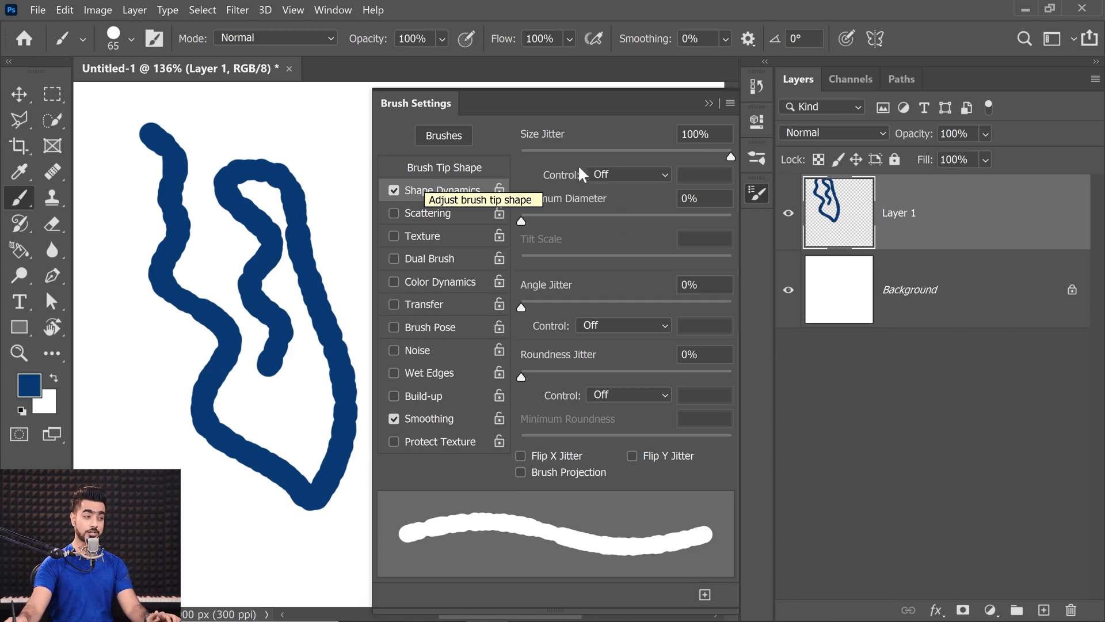
Step: Choose the 30 px soft round tip and reshape it to a -53° angle and 62% roundness
{"action": "left_click", "coordinate": [445, 166]}
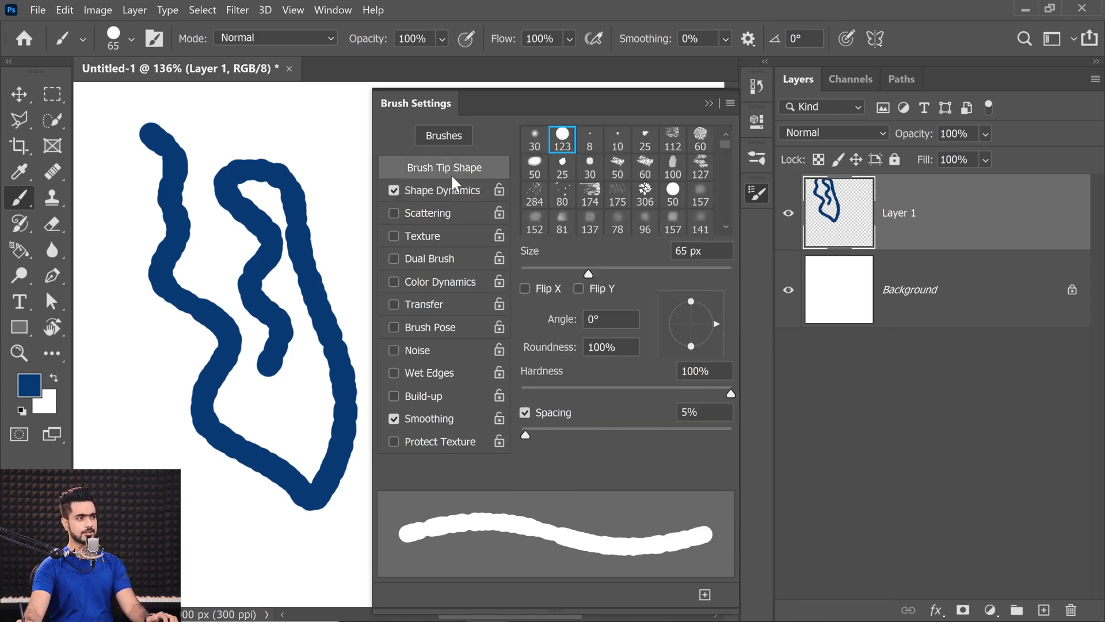
{"action": "left_click", "coordinate": [535, 144]}
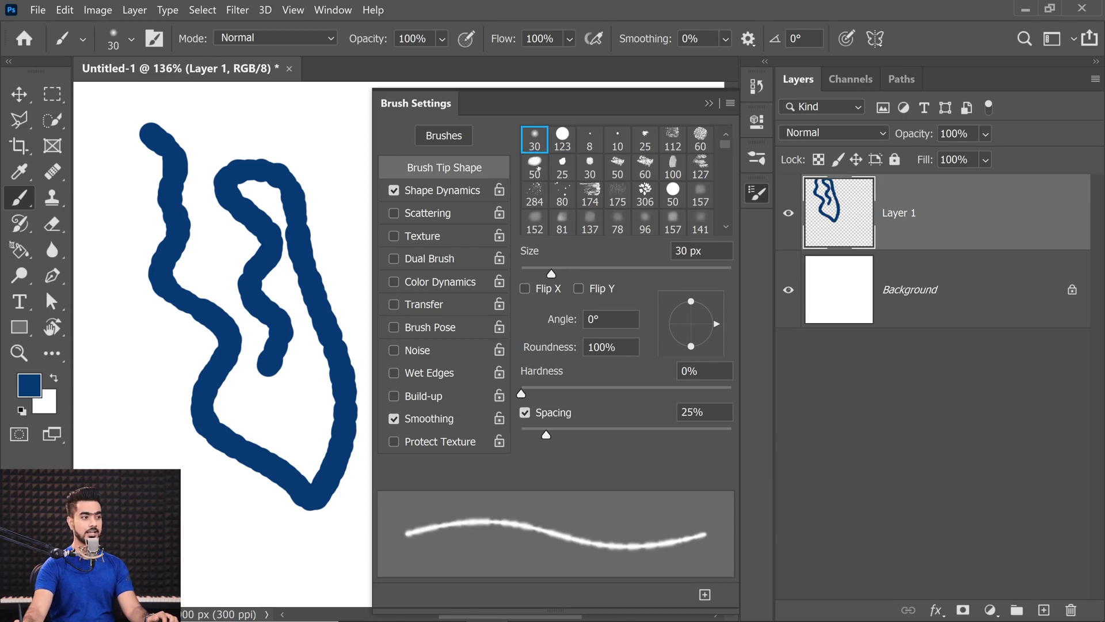
{"action": "mouse_move", "coordinate": [689, 299]}
{"action": "left_mouse_down"}
{"action": "mouse_move", "coordinate": [716, 331]}
{"action": "mouse_move", "coordinate": [707, 345]}
{"action": "left_mouse_up"}
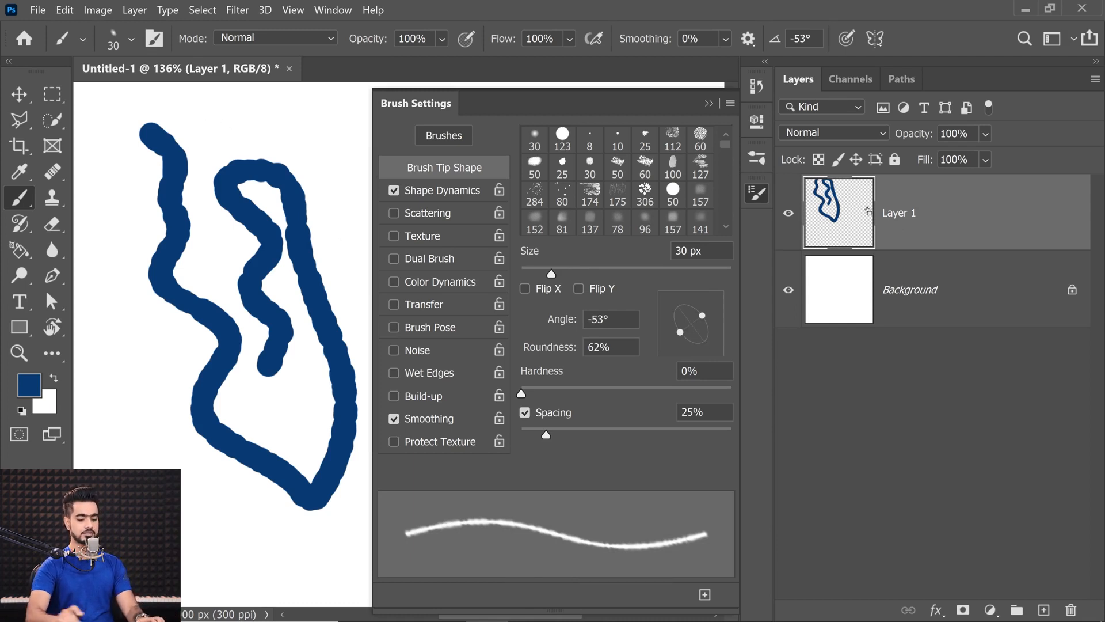
Step: Undo the winding stroke and a test stroke made with the reshaped tip, and set the brush spacing to 785%
{"action": "key", "text": "ctrl+z"}
{"action": "left_click_drag", "start_coordinate": [131, 182], "coordinate": [183, 334]}
{"action": "key", "text": "ctrl+z"}
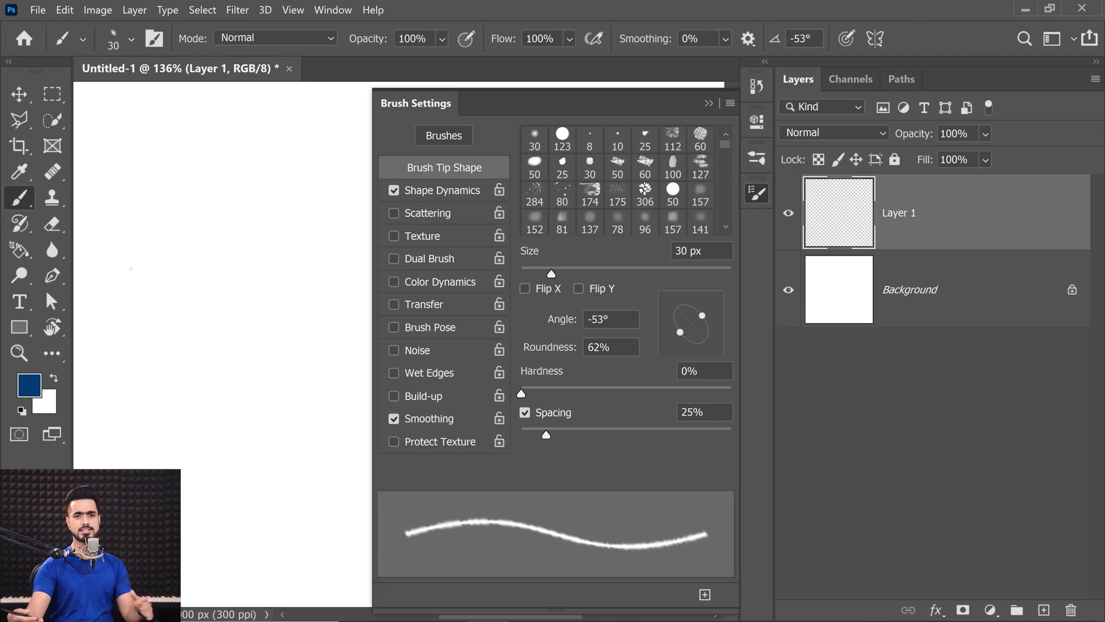
{"action": "left_click", "coordinate": [548, 436]}
{"action": "left_click_drag", "start_coordinate": [557, 436], "coordinate": [715, 447]}
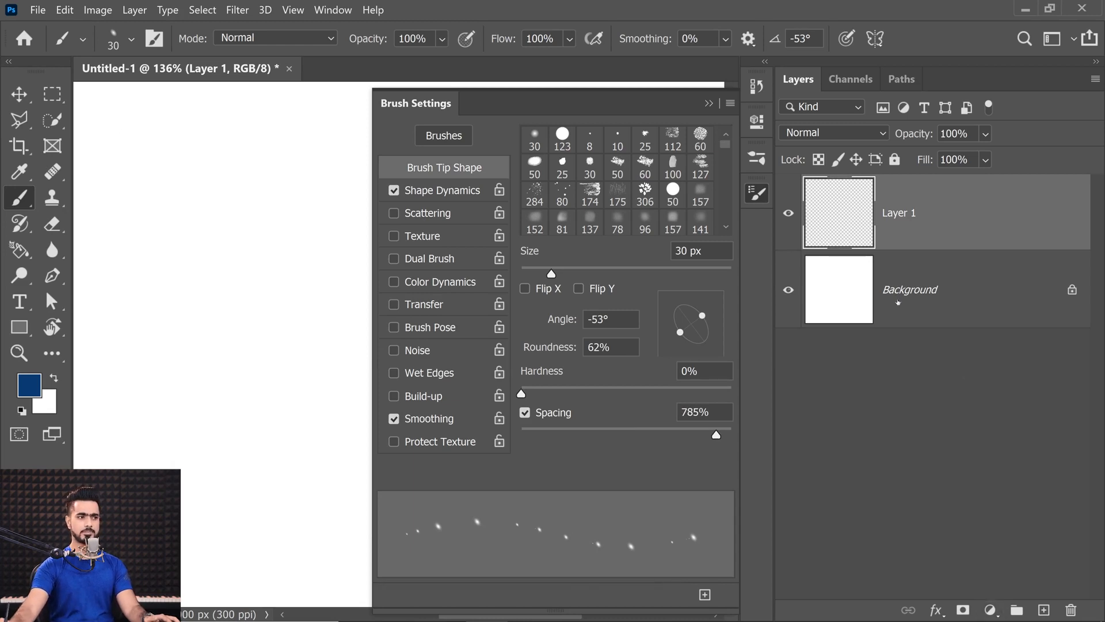
Step: Add a black (#000000) Solid Color fill layer directly above the Background layer
{"action": "left_click", "coordinate": [896, 298]}
{"action": "left_click", "coordinate": [990, 610]}
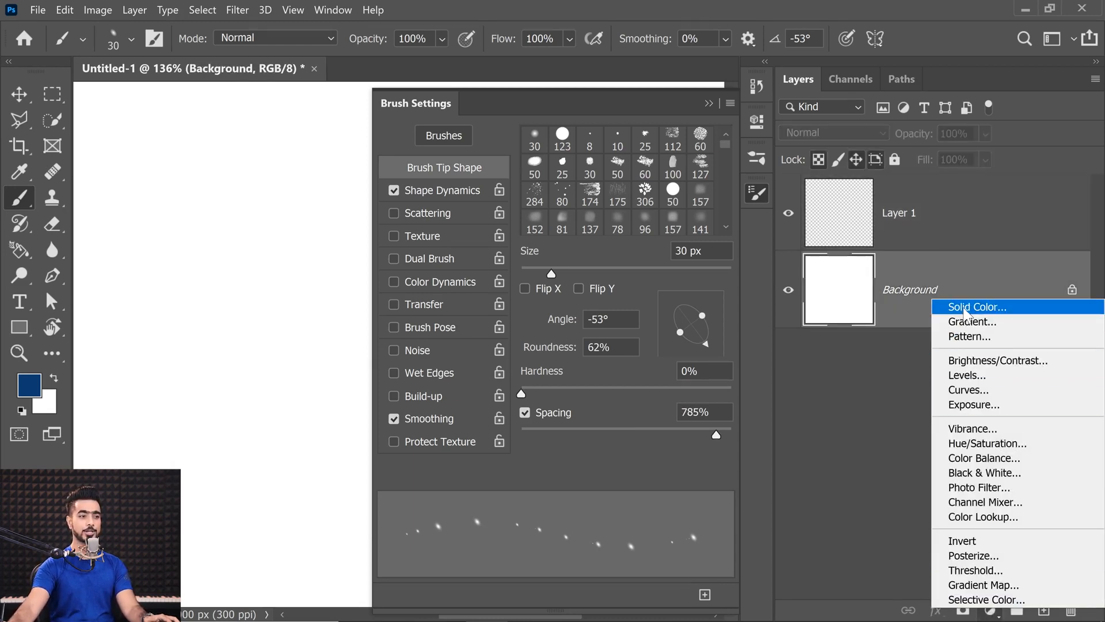
{"action": "left_click", "coordinate": [978, 304]}
{"action": "type", "text": "1e1f20"}
{"action": "type", "text": "000000"}
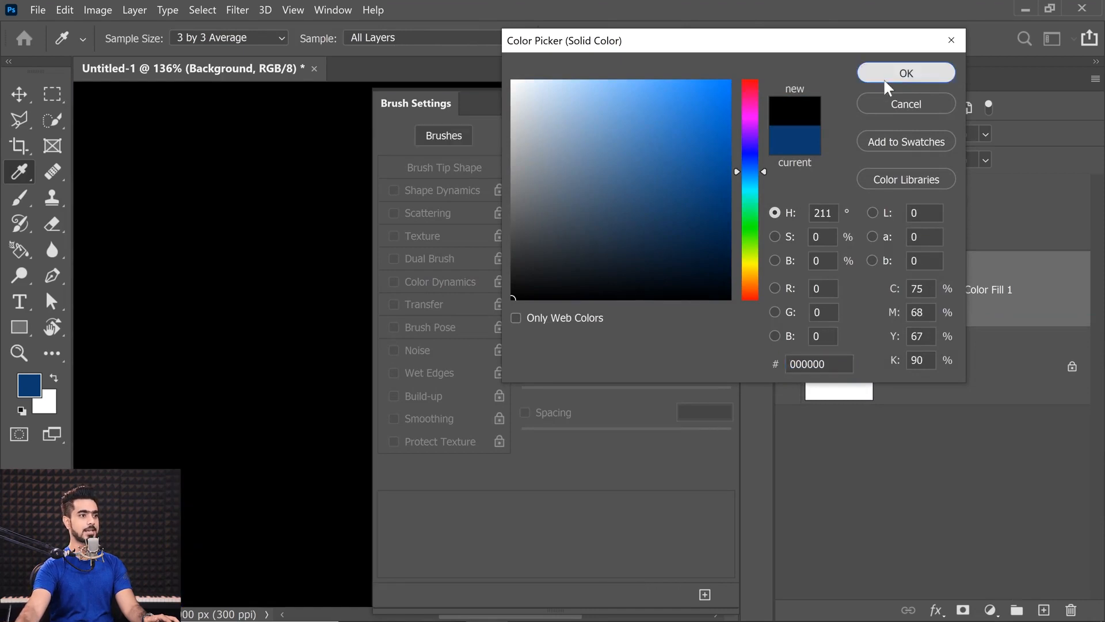
{"action": "left_click", "coordinate": [906, 73]}
Step: Swap the foreground colour to white, paint a winding trail of spaced dots on Layer 1, and undo that stroke
{"action": "key", "text": "b"}
{"action": "left_click", "coordinate": [847, 211]}
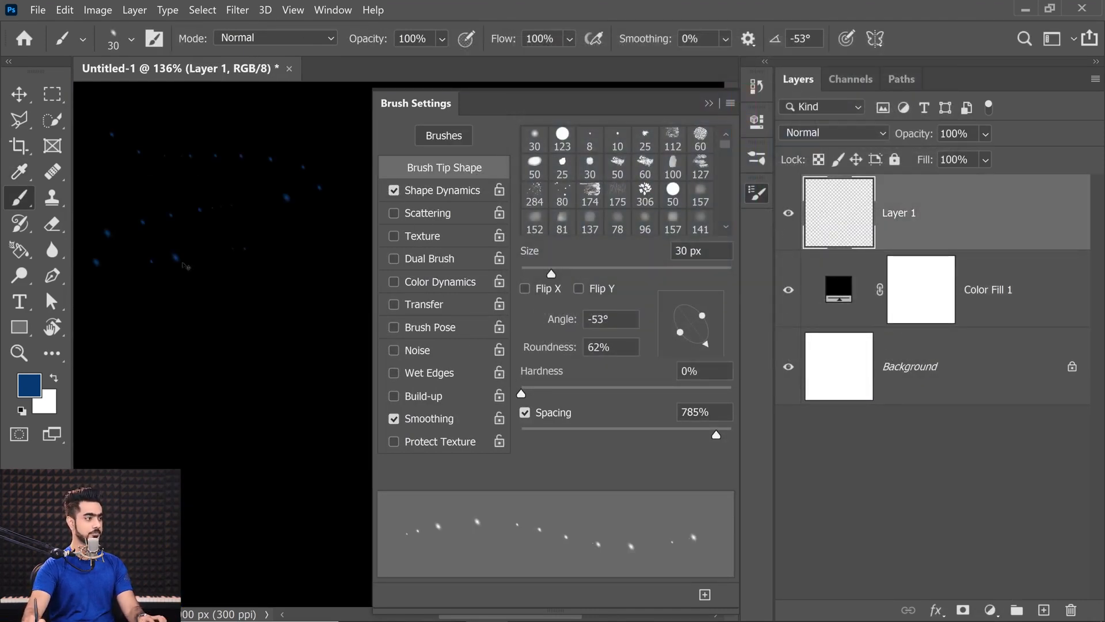
{"action": "key", "text": "x"}
{"action": "mouse_move", "coordinate": [127, 128]}
{"action": "left_mouse_down"}
{"action": "mouse_move", "coordinate": [261, 173]}
{"action": "mouse_move", "coordinate": [252, 232]}
{"action": "mouse_move", "coordinate": [144, 339]}
{"action": "mouse_move", "coordinate": [294, 449]}
{"action": "left_mouse_up"}
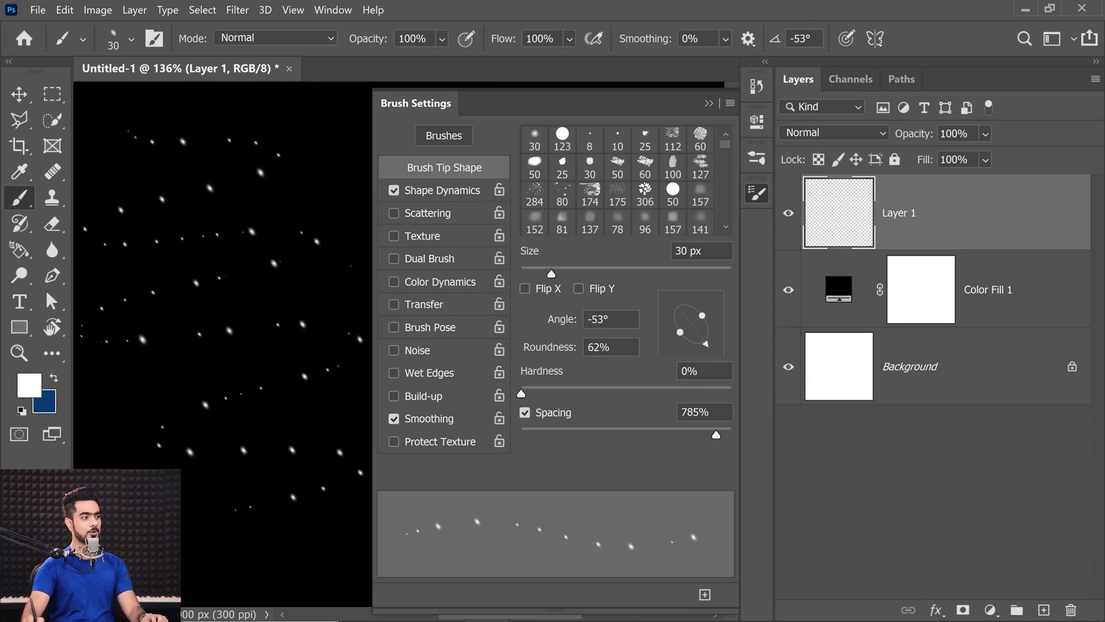
{"action": "key", "text": "ctrl+z"}
Step: Paint another winding dotted test stroke on Layer 1 and lower Size Jitter to 0% in Shape Dynamics
{"action": "left_click", "coordinate": [440, 190]}
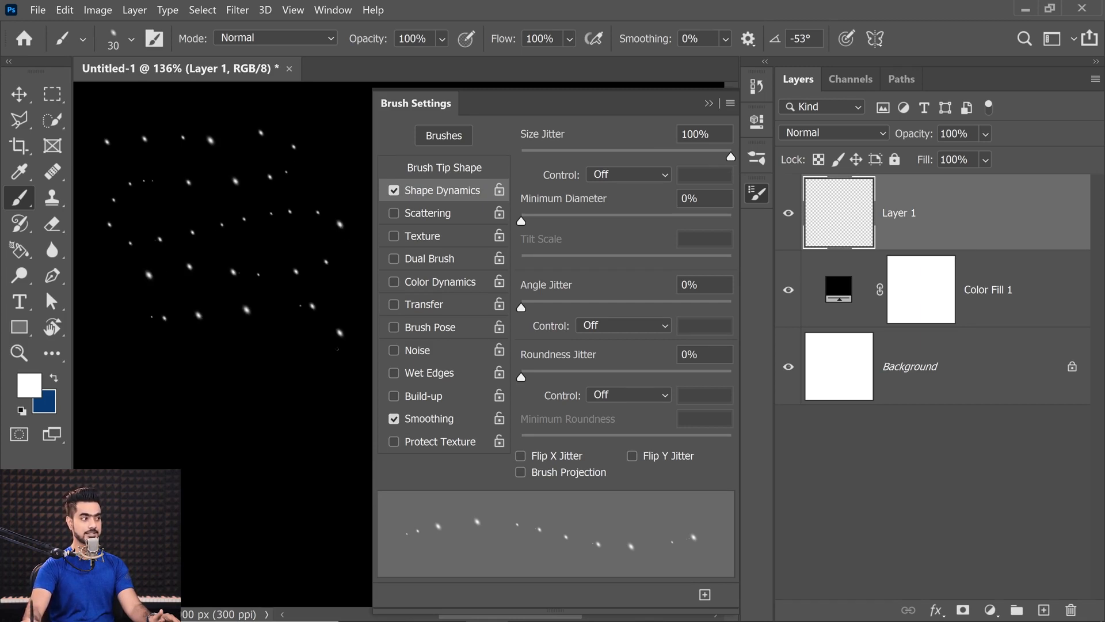
{"action": "left_click_drag", "start_coordinate": [256, 467], "coordinate": [214, 492]}
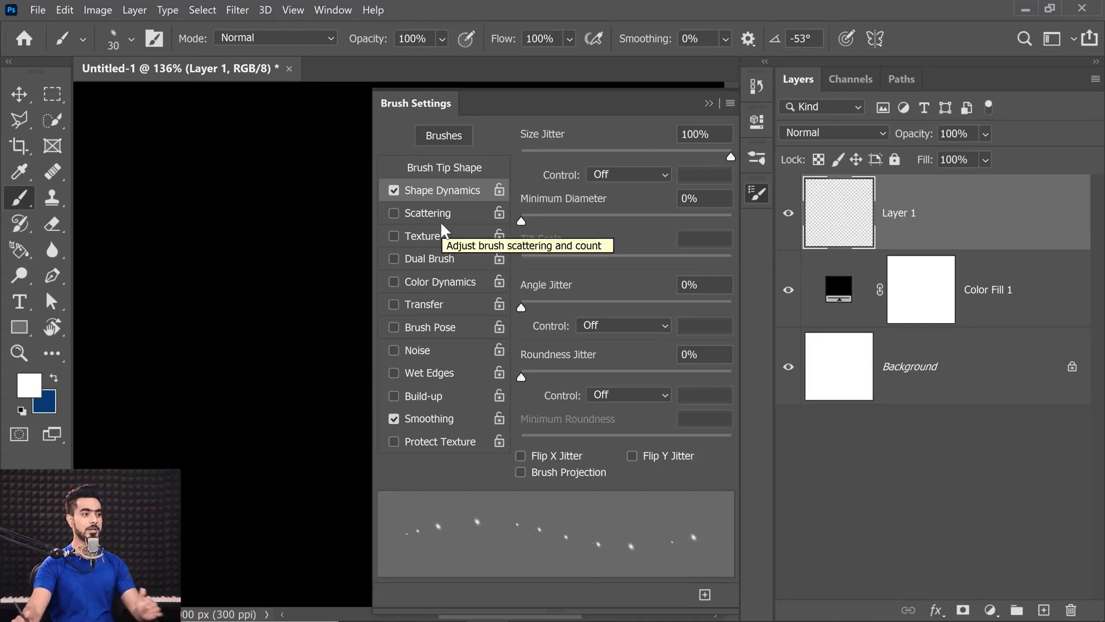
{"action": "left_click_drag", "start_coordinate": [527, 151], "coordinate": [513, 151]}
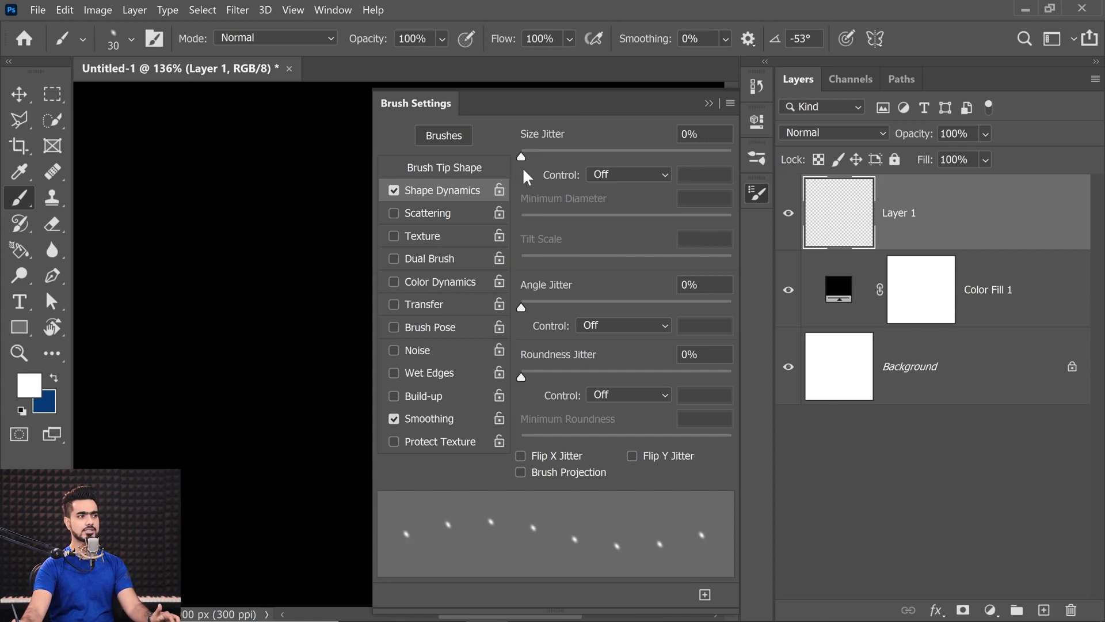
{"action": "mouse_move", "coordinate": [526, 151]}
{"action": "left_mouse_down"}
{"action": "mouse_move", "coordinate": [598, 151]}
{"action": "mouse_move", "coordinate": [513, 164]}
{"action": "left_mouse_up"}
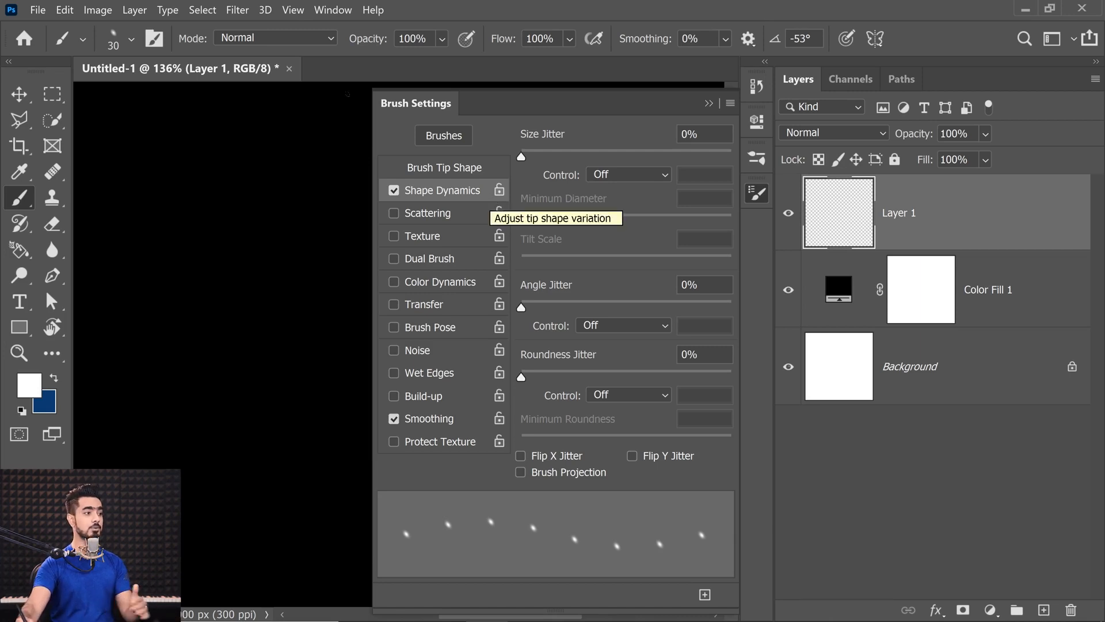
Step: Choose the 123 px hard round tip, set its Shape Dynamics size control to Fade, and paint a short white stroke
{"action": "left_click", "coordinate": [446, 167]}
{"action": "left_click", "coordinate": [563, 141]}
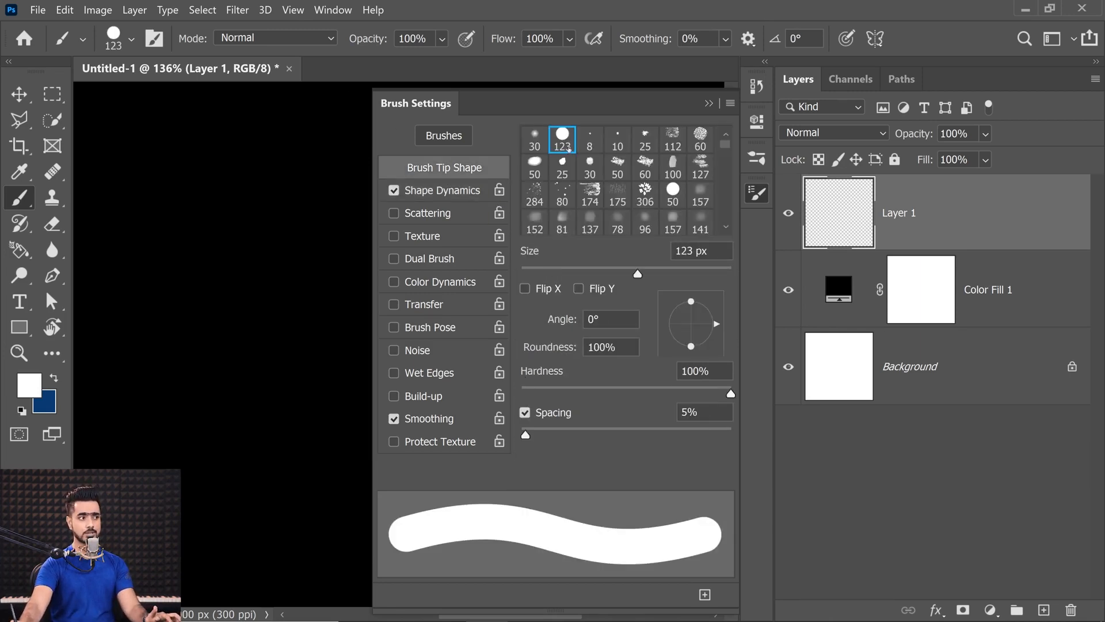
{"action": "left_click", "coordinate": [447, 199]}
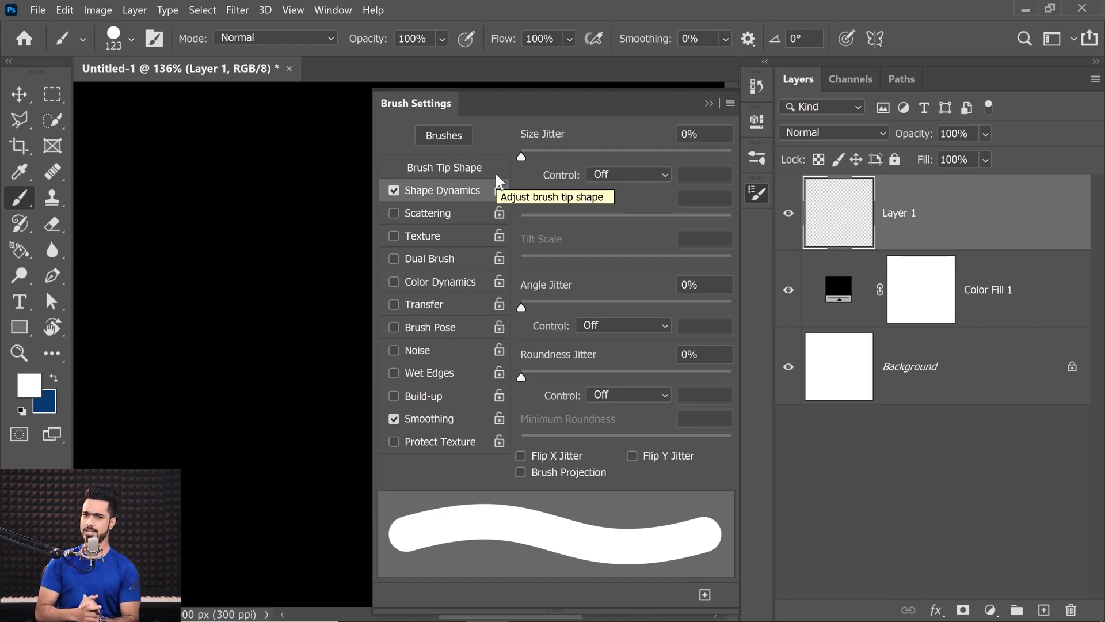
{"action": "left_click", "coordinate": [622, 173]}
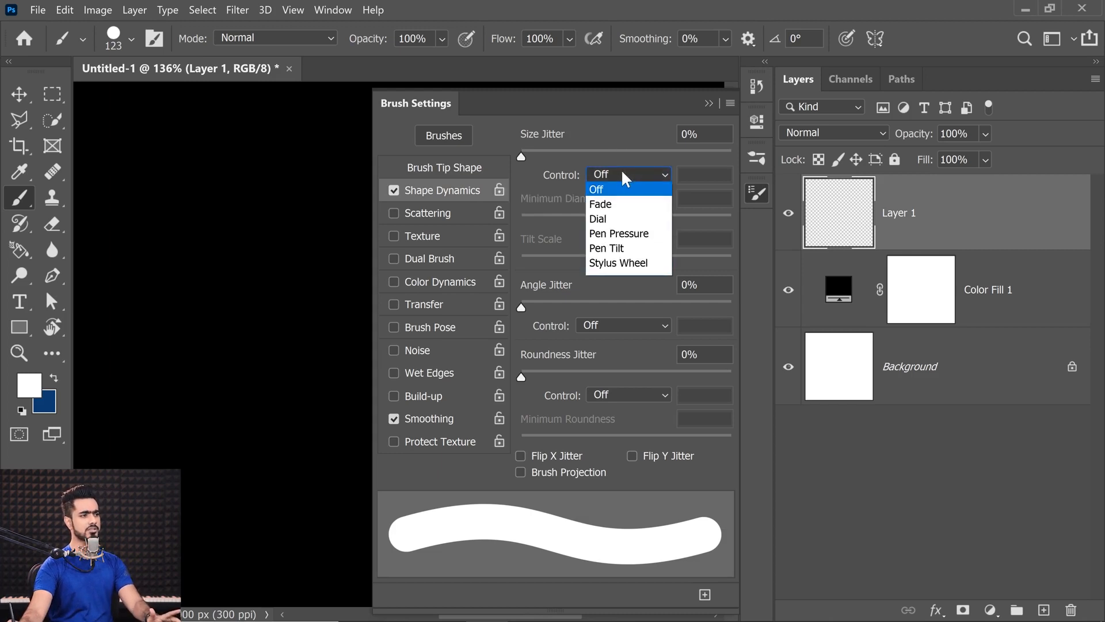
{"action": "left_click", "coordinate": [610, 204]}
{"action": "left_click_drag", "start_coordinate": [143, 168], "coordinate": [157, 177]}
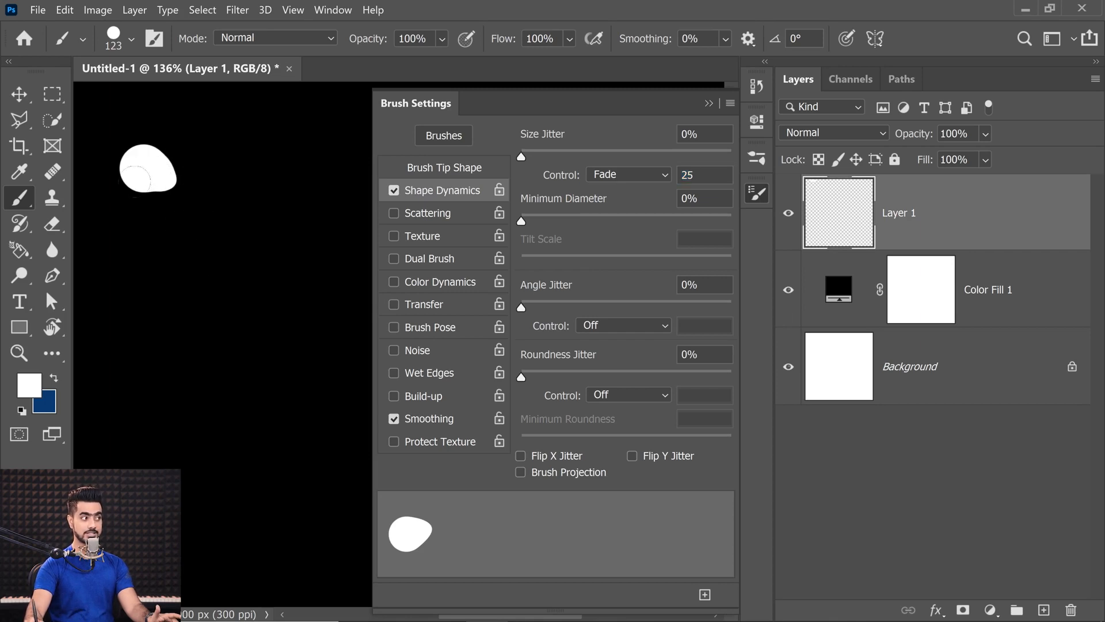
Step: Set the size control to Pen Pressure, paint a test stroke beside the white blob, and undo it
{"action": "left_click", "coordinate": [628, 174]}
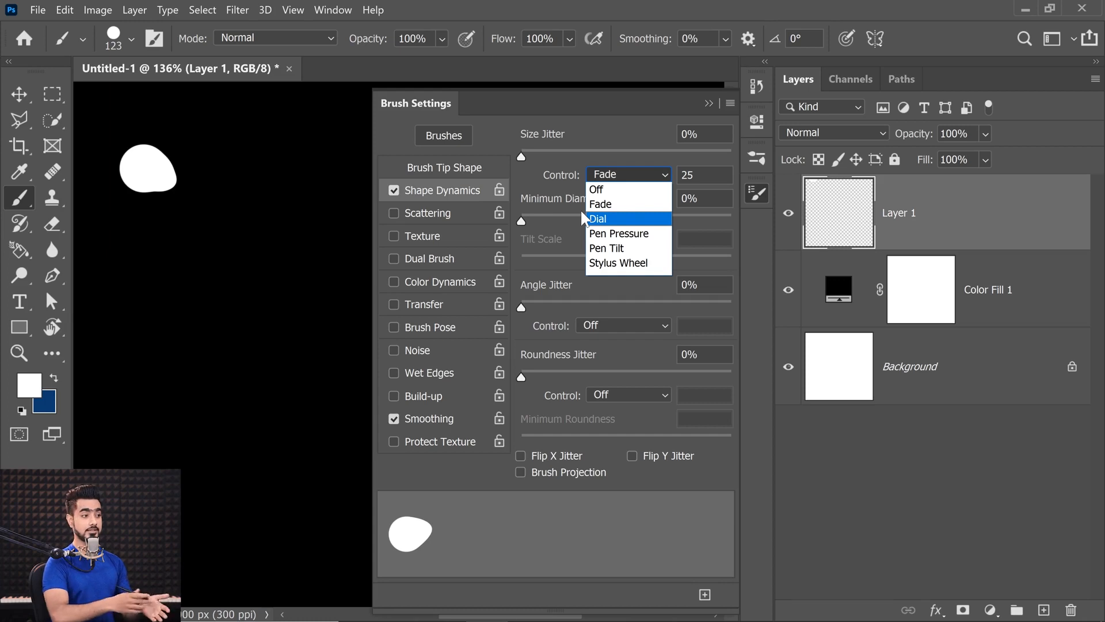
{"action": "left_click", "coordinate": [624, 234]}
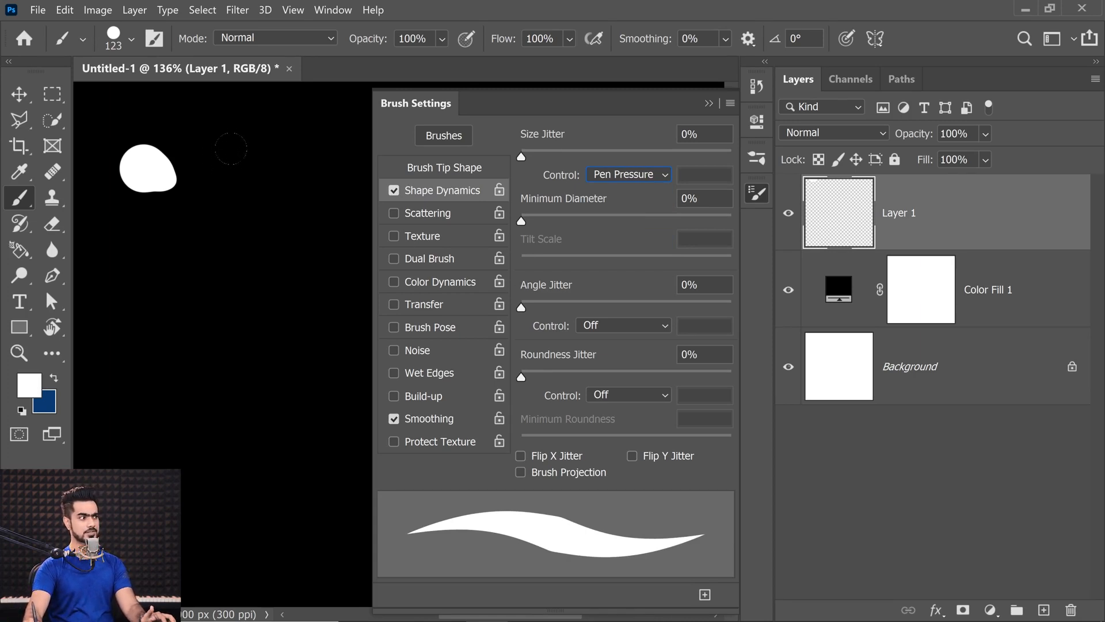
{"action": "mouse_move", "coordinate": [227, 168]}
{"action": "left_mouse_down"}
{"action": "mouse_move", "coordinate": [198, 319]}
{"action": "mouse_move", "coordinate": [218, 417]}
{"action": "mouse_move", "coordinate": [345, 454]}
{"action": "mouse_move", "coordinate": [137, 307]}
{"action": "mouse_move", "coordinate": [77, 345]}
{"action": "mouse_move", "coordinate": [354, 248]}
{"action": "mouse_move", "coordinate": [247, 345]}
{"action": "mouse_move", "coordinate": [183, 556]}
{"action": "mouse_move", "coordinate": [140, 322]}
{"action": "left_mouse_up"}
{"action": "key", "text": "ctrl+z"}
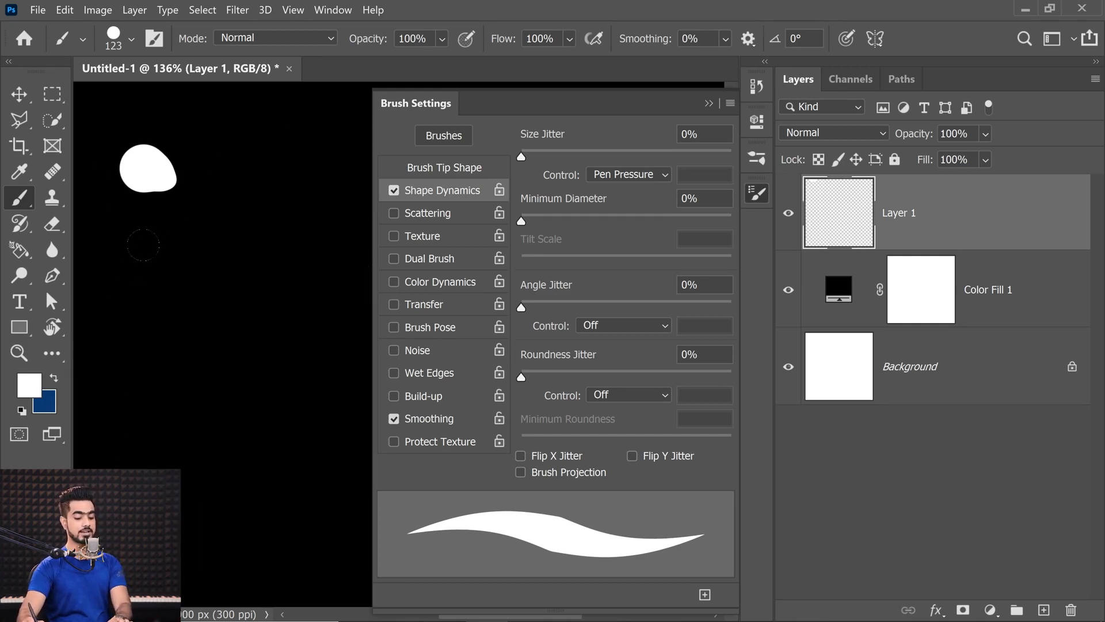
Step: Reduce the brush to 30 px and handwrite "Learn" in white script below the blob on Layer 1
{"action": "key", "text": "bracketleft"}
{"action": "key", "text": "bracketleft"}
{"action": "key", "text": "bracketleft"}
{"action": "key", "text": "bracketleft"}
{"action": "key", "text": "bracketleft"}
{"action": "key", "text": "bracketleft"}
{"action": "key", "text": "bracketleft"}
{"action": "key", "text": "bracketleft"}
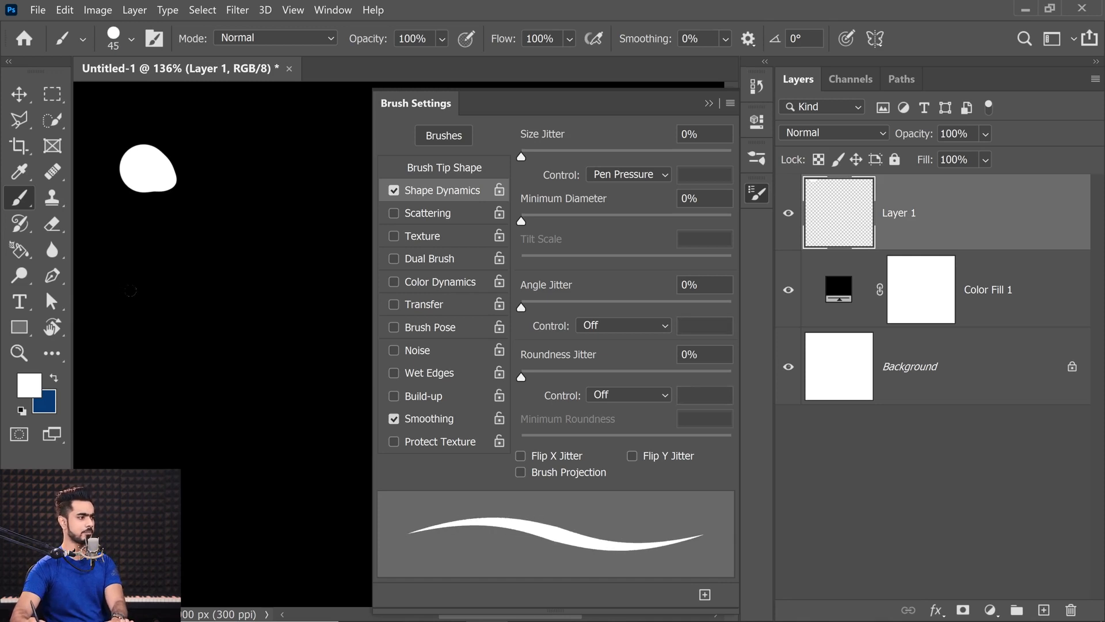
{"action": "key", "text": "bracketleft"}
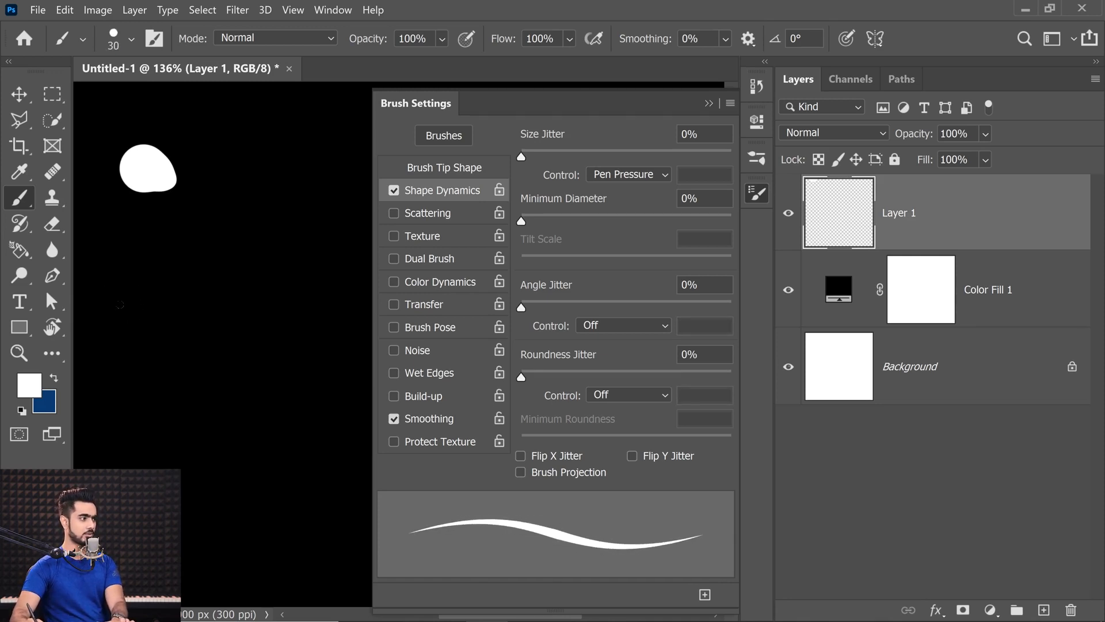
{"action": "mouse_move", "coordinate": [143, 233]}
{"action": "left_mouse_down"}
{"action": "mouse_move", "coordinate": [131, 341]}
{"action": "mouse_move", "coordinate": [196, 252]}
{"action": "left_mouse_up"}
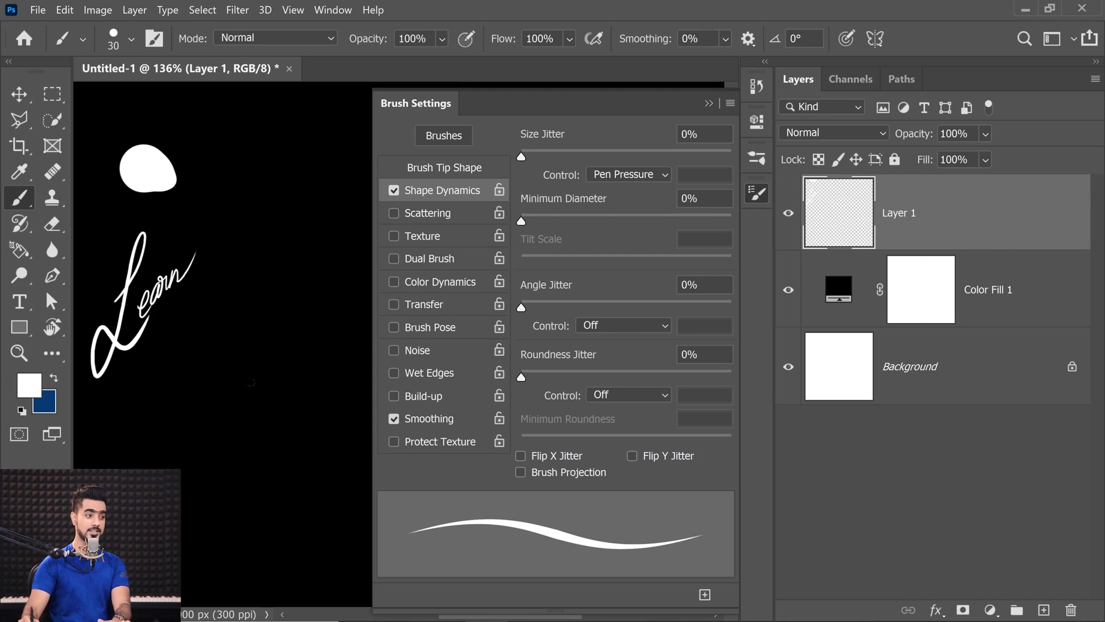
Step: Enlarge the brush to 40 px and handwrite larger pressure-sensitive script strokes around the word "Learn"
{"action": "key", "text": "bracketright"}
{"action": "mouse_move", "coordinate": [110, 461]}
{"action": "left_mouse_down"}
{"action": "mouse_move", "coordinate": [166, 378]}
{"action": "mouse_move", "coordinate": [249, 286]}
{"action": "mouse_move", "coordinate": [189, 498]}
{"action": "left_mouse_up"}
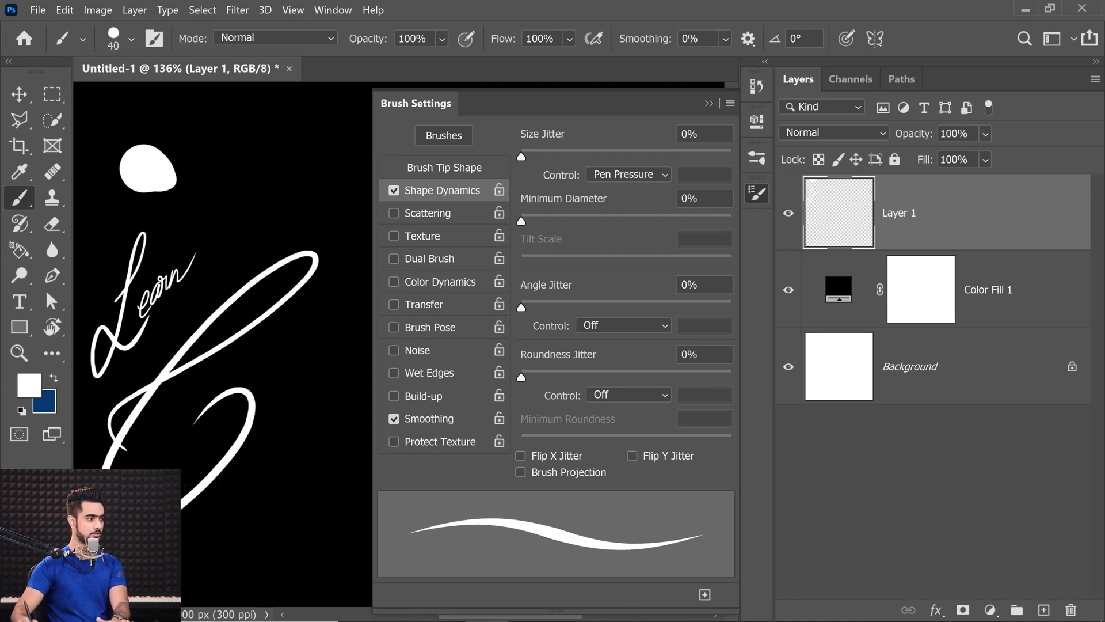
{"action": "mouse_move", "coordinate": [193, 434]}
{"action": "left_mouse_down"}
{"action": "mouse_move", "coordinate": [211, 397]}
{"action": "mouse_move", "coordinate": [231, 431]}
{"action": "mouse_move", "coordinate": [240, 504]}
{"action": "left_mouse_up"}
{"action": "mouse_move", "coordinate": [264, 407]}
{"action": "left_mouse_down"}
{"action": "mouse_move", "coordinate": [282, 397]}
{"action": "mouse_move", "coordinate": [309, 343]}
{"action": "left_mouse_up"}
{"action": "left_click_drag", "start_coordinate": [303, 381], "coordinate": [318, 380]}
{"action": "mouse_move", "coordinate": [313, 372]}
{"action": "left_mouse_down"}
{"action": "mouse_move", "coordinate": [326, 355]}
{"action": "mouse_move", "coordinate": [309, 438]}
{"action": "left_mouse_up"}
{"action": "left_click_drag", "start_coordinate": [329, 368], "coordinate": [350, 342]}
Step: Undo the handwritten script and the white blob so that Layer 1 is empty
{"action": "key", "text": "ctrl+z"}
{"action": "key", "text": "ctrl+z"}
{"action": "key", "text": "ctrl+z"}
{"action": "key", "text": "ctrl+z"}
{"action": "key", "text": "ctrl+z"}
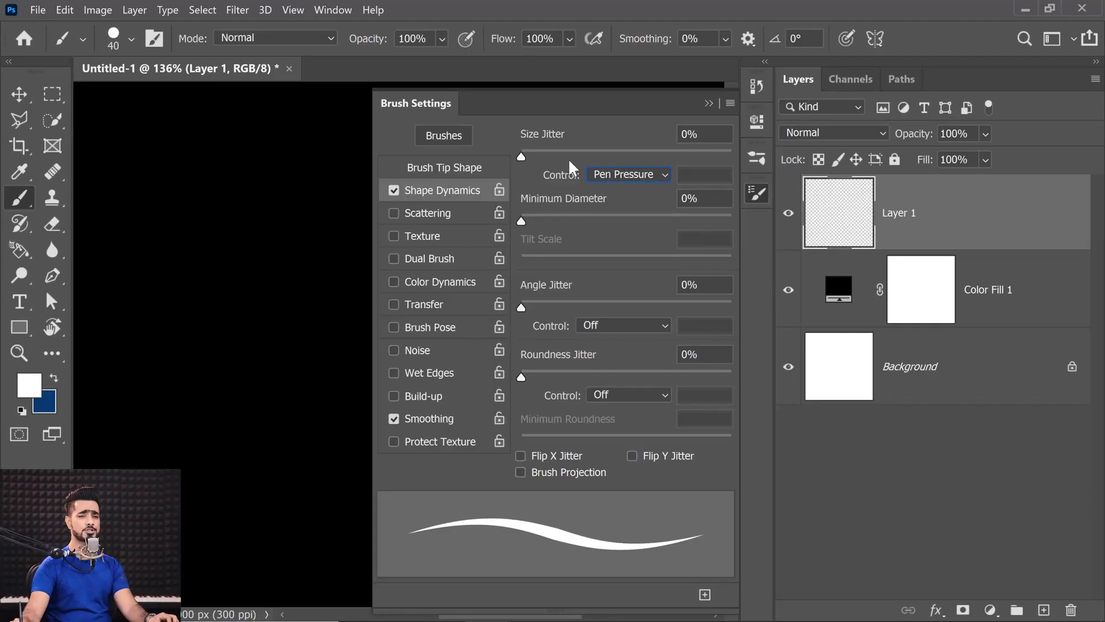
Step: Try Stylus Wheel as the brush size control, and set the control back to Pen Pressure
{"action": "left_click", "coordinate": [624, 175]}
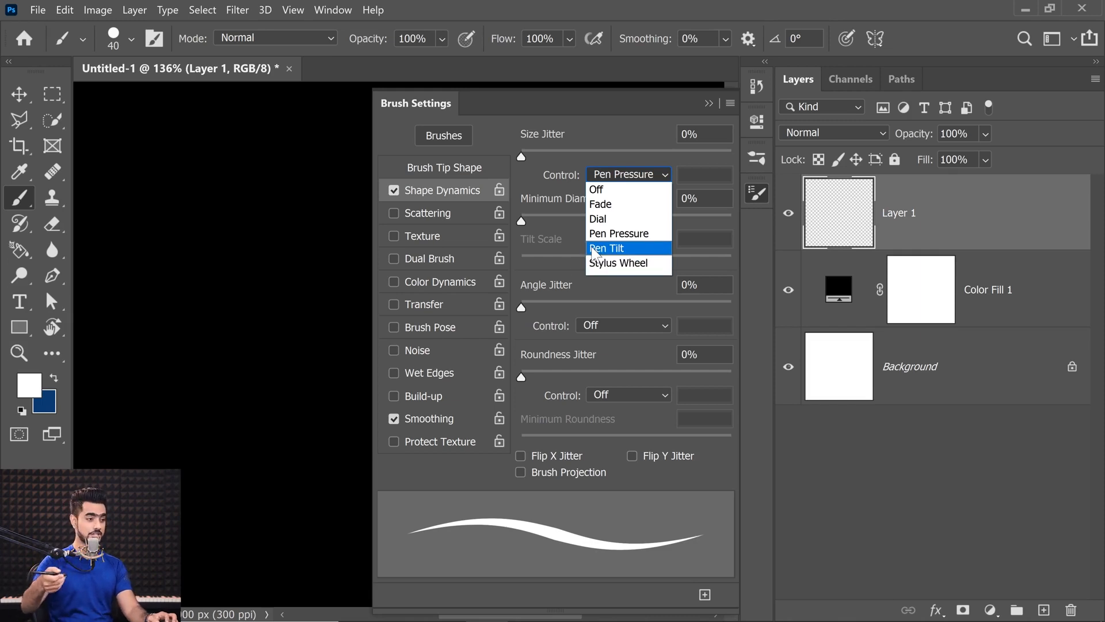
{"action": "left_click", "coordinate": [637, 172]}
{"action": "left_click", "coordinate": [638, 172]}
{"action": "left_click", "coordinate": [623, 264]}
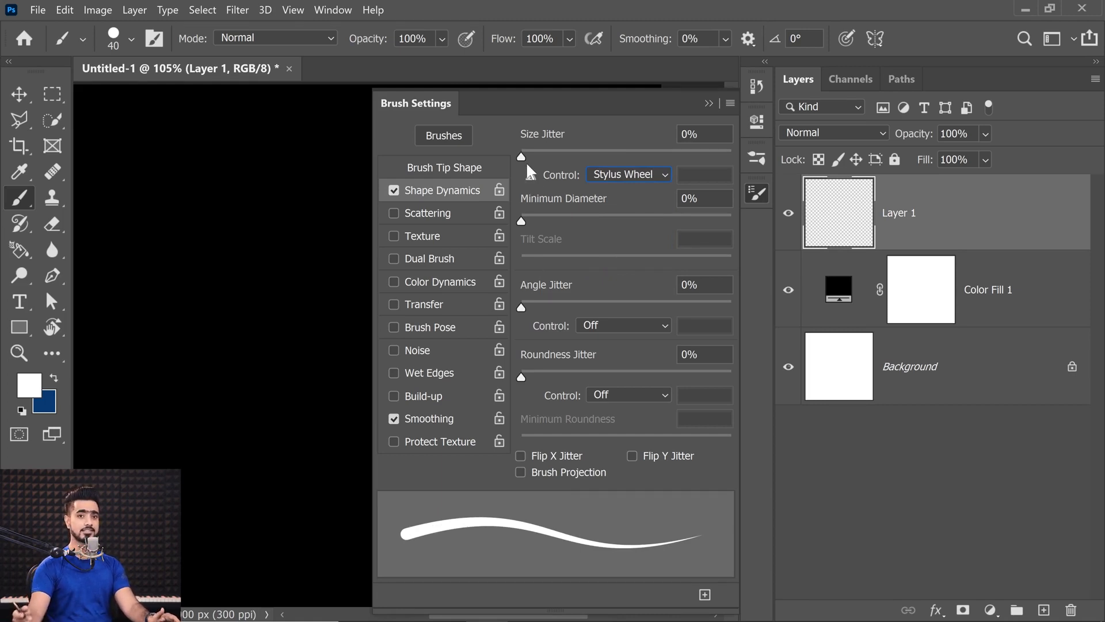
{"action": "left_click", "coordinate": [601, 174]}
{"action": "left_click", "coordinate": [627, 233]}
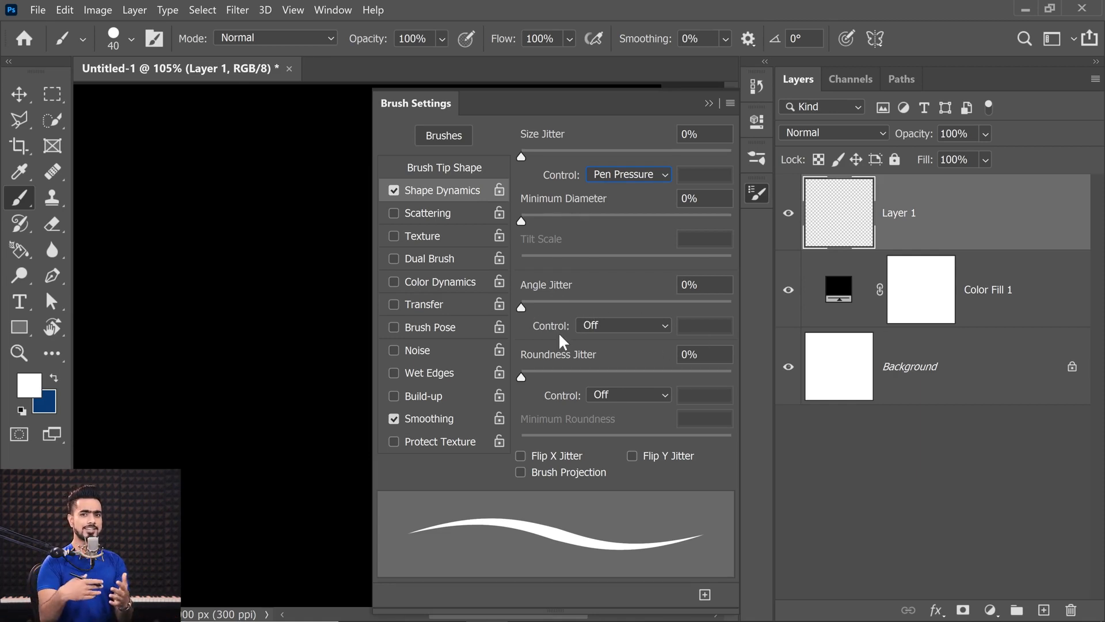
Step: Reshape the 30 px soft round tip to a -51° angle, 47% roundness and 590% spacing, and paint a winding stroke
{"action": "left_click", "coordinate": [460, 165]}
{"action": "left_click", "coordinate": [535, 144]}
{"action": "mouse_move", "coordinate": [694, 301]}
{"action": "left_mouse_down"}
{"action": "mouse_move", "coordinate": [691, 315]}
{"action": "mouse_move", "coordinate": [713, 327]}
{"action": "mouse_move", "coordinate": [705, 343]}
{"action": "left_mouse_up"}
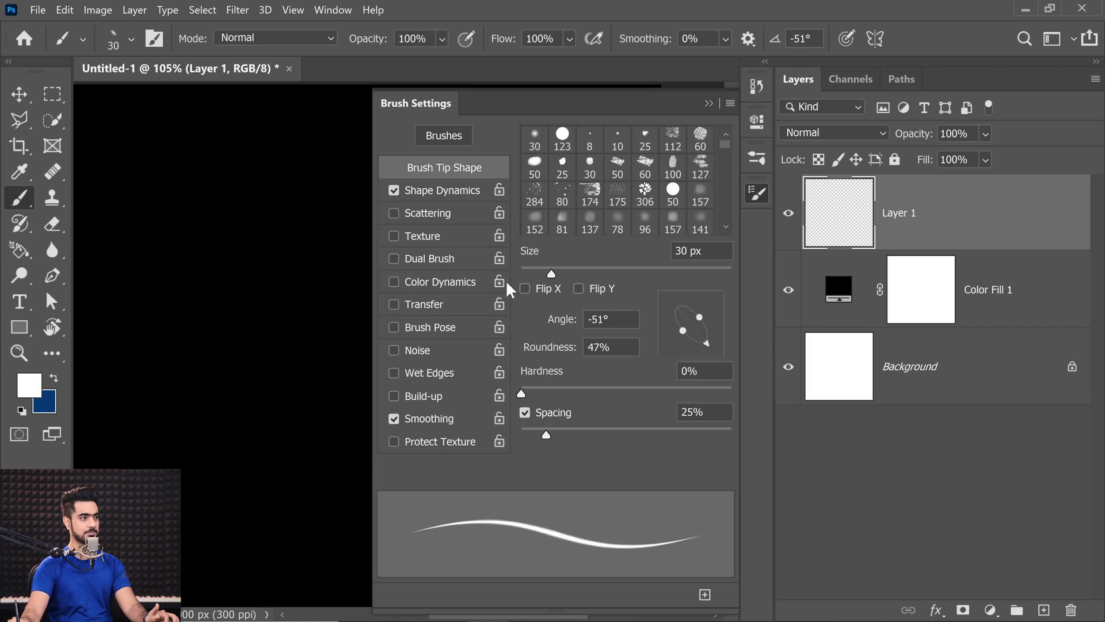
{"action": "left_click_drag", "start_coordinate": [690, 432], "coordinate": [712, 433]}
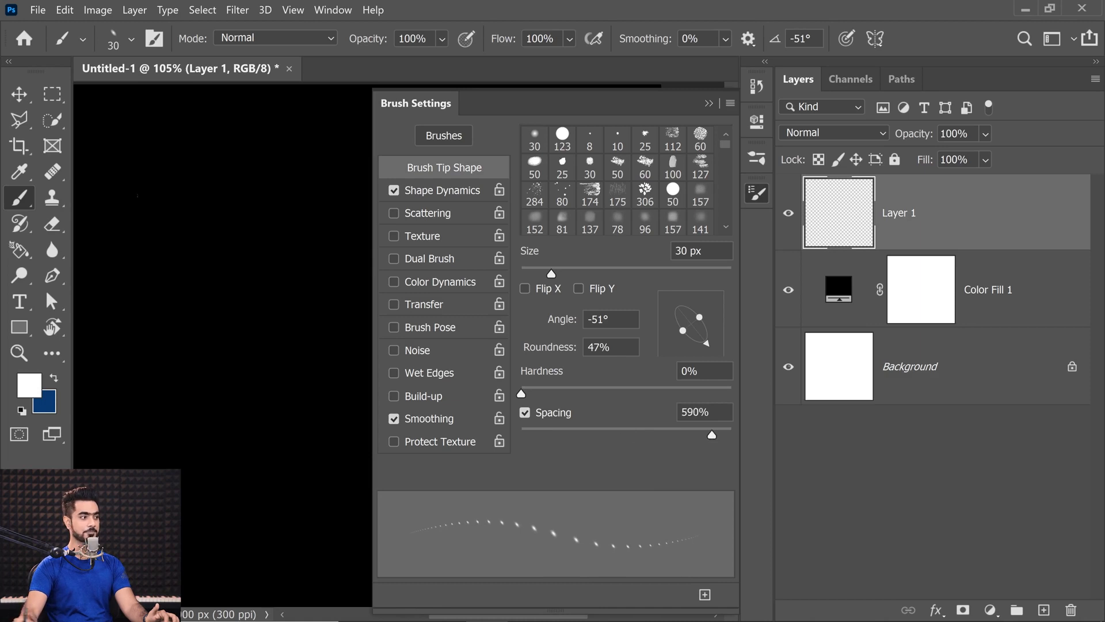
{"action": "left_click_drag", "start_coordinate": [191, 210], "coordinate": [265, 359]}
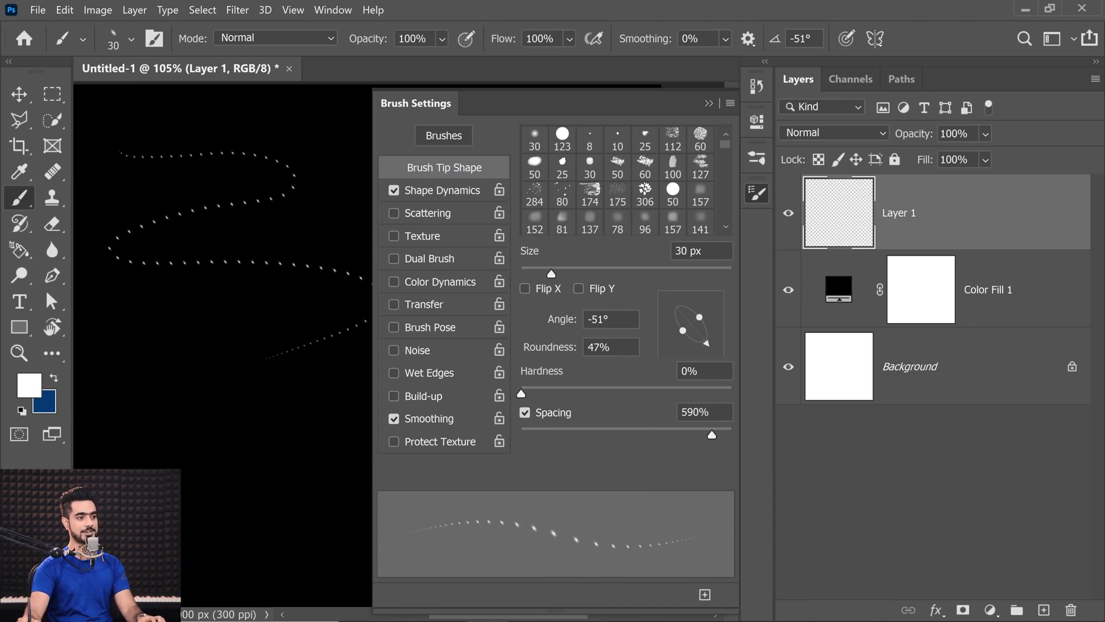
Step: Raise Size Jitter to 77% in Shape Dynamics and switch the size control to Off
{"action": "left_click", "coordinate": [447, 188]}
{"action": "left_click_drag", "start_coordinate": [523, 156], "coordinate": [686, 164]}
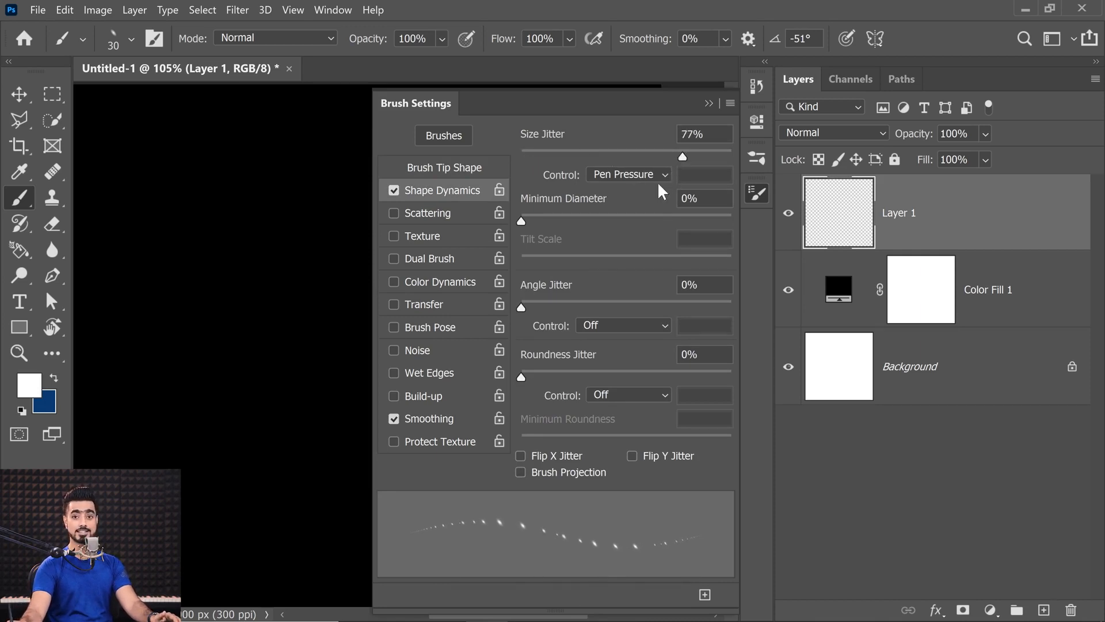
{"action": "left_click", "coordinate": [627, 174]}
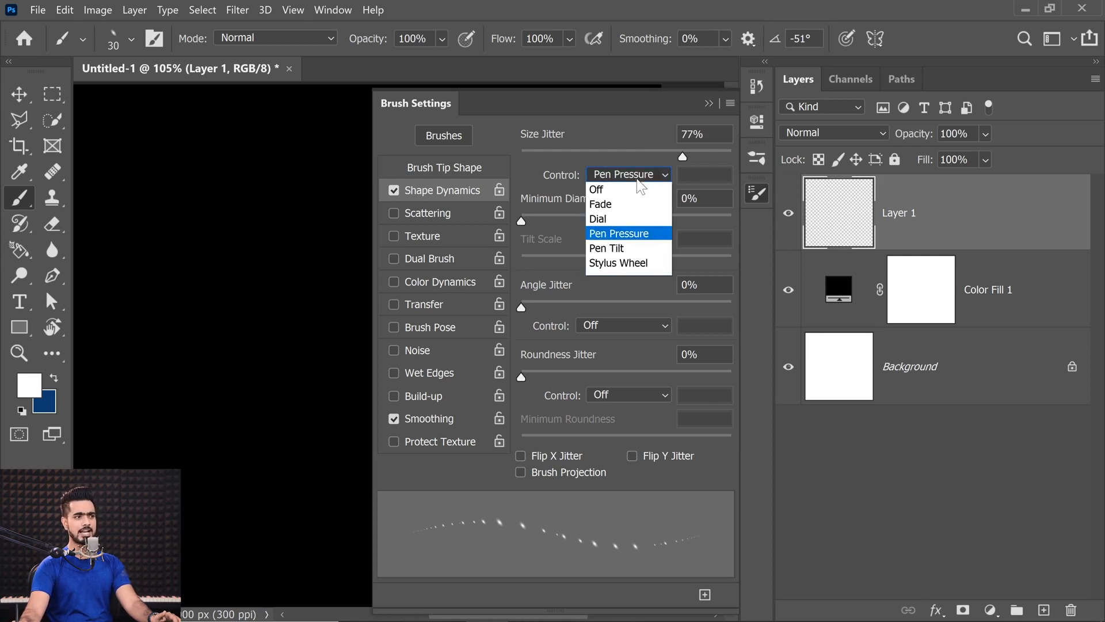
{"action": "left_click", "coordinate": [601, 175]}
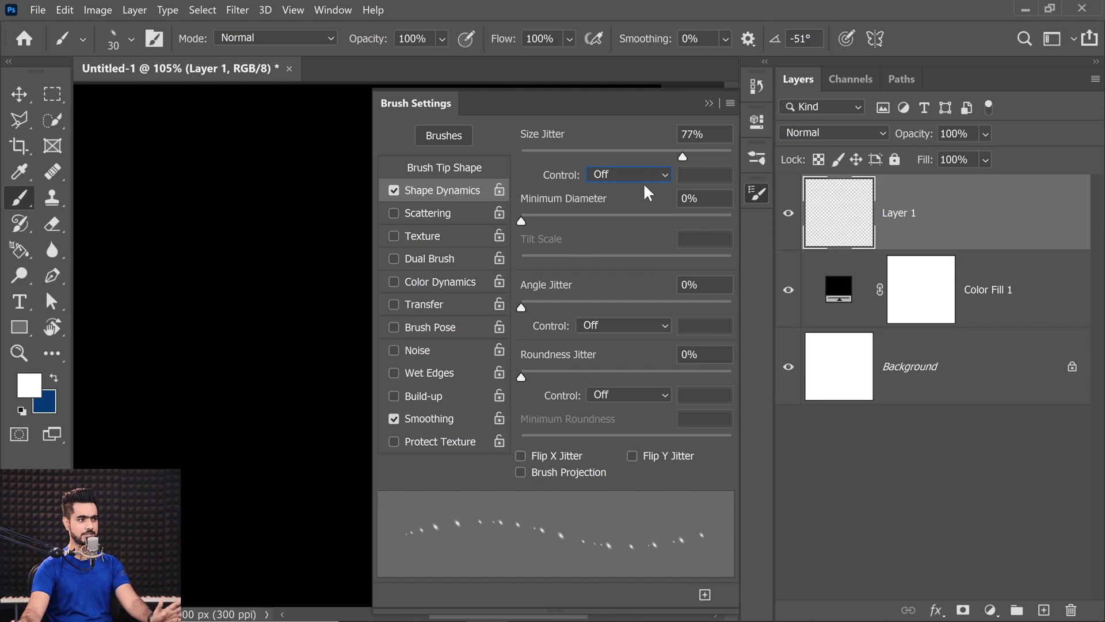
Step: Set Angle Jitter to 9% with its control Off, and raise Roundness Jitter to 12%
{"action": "mouse_move", "coordinate": [523, 310]}
{"action": "left_mouse_down"}
{"action": "mouse_move", "coordinate": [564, 308]}
{"action": "mouse_move", "coordinate": [516, 305]}
{"action": "mouse_move", "coordinate": [748, 293]}
{"action": "mouse_move", "coordinate": [552, 295]}
{"action": "mouse_move", "coordinate": [612, 302]}
{"action": "mouse_move", "coordinate": [521, 308]}
{"action": "mouse_move", "coordinate": [538, 310]}
{"action": "left_mouse_up"}
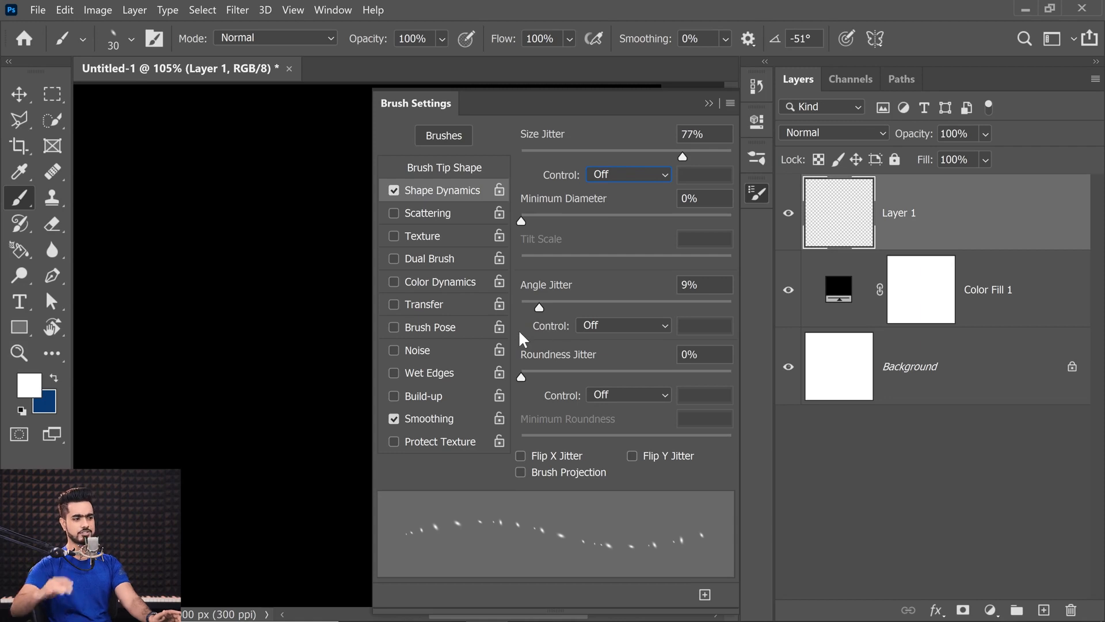
{"action": "left_click", "coordinate": [623, 322]}
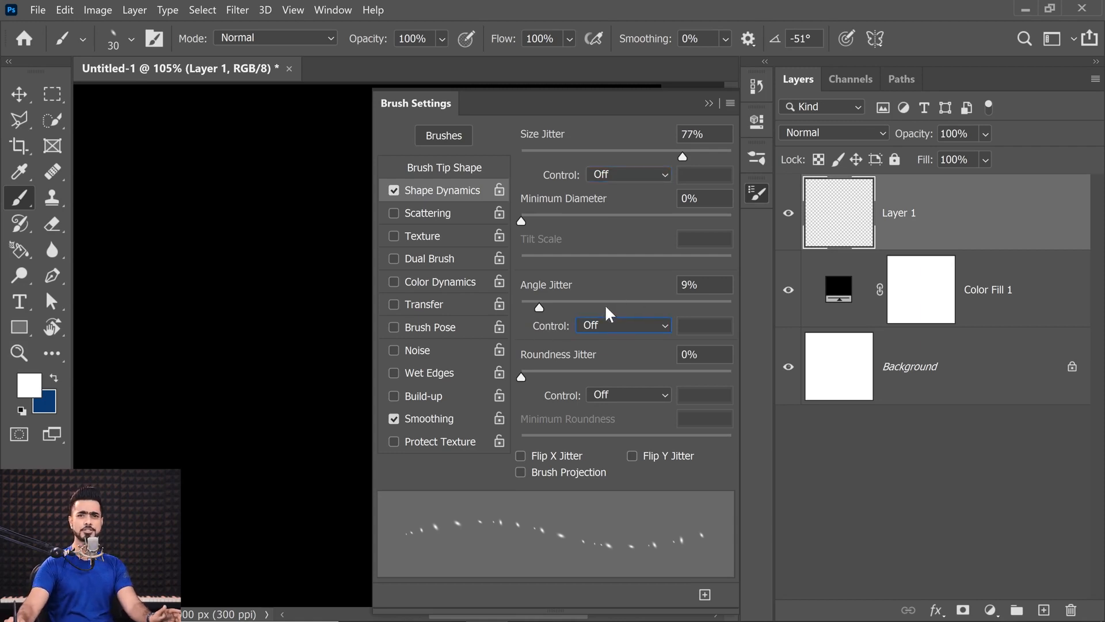
{"action": "left_click", "coordinate": [601, 324]}
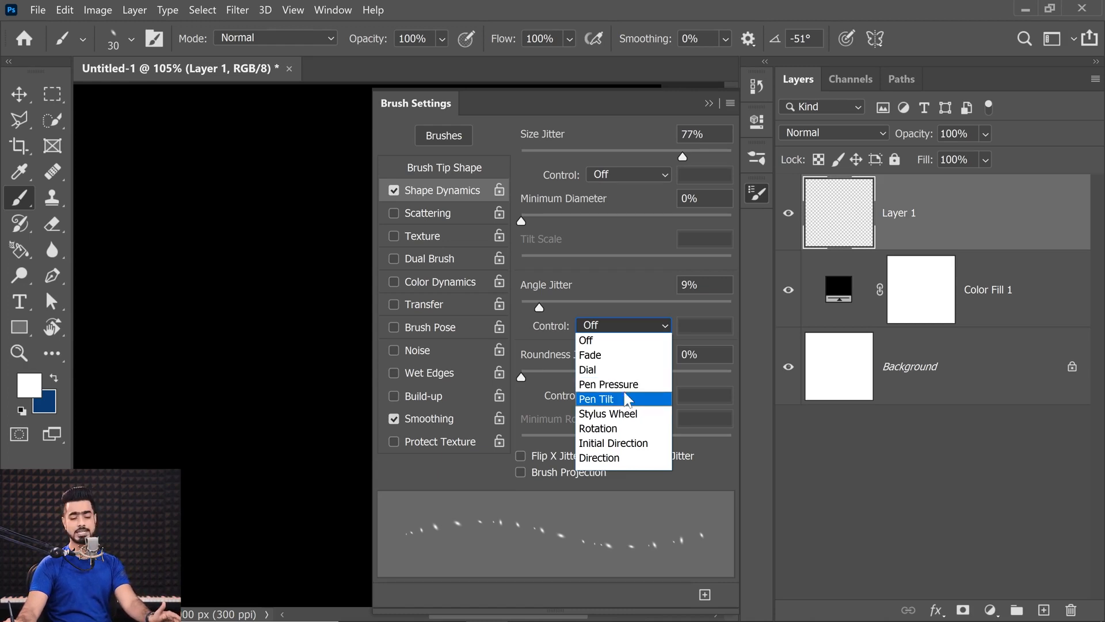
{"action": "left_click", "coordinate": [619, 340]}
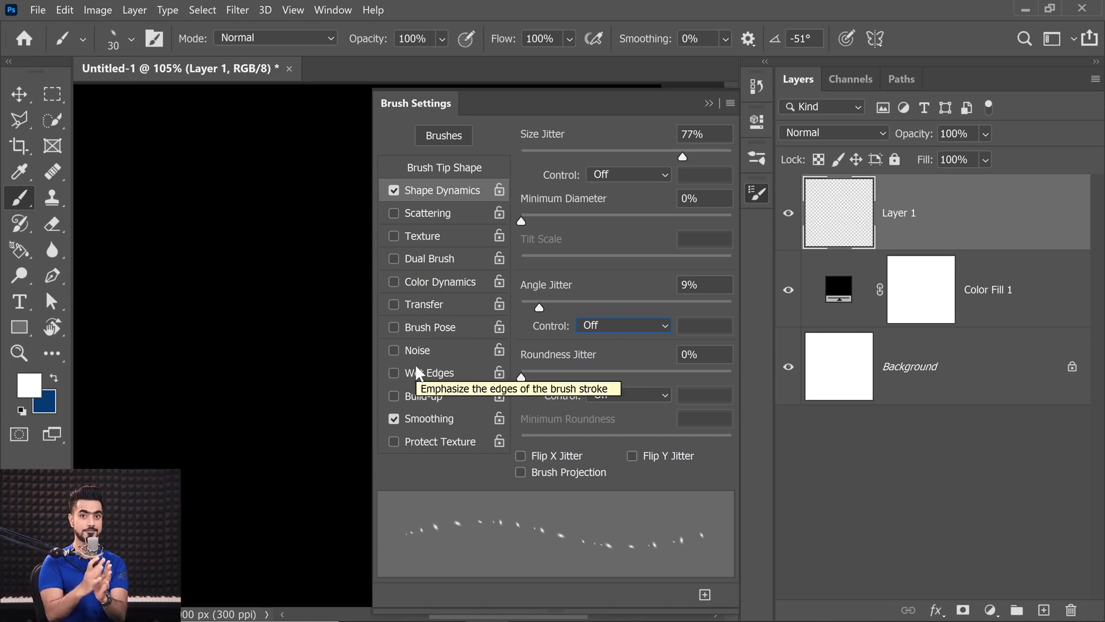
{"action": "mouse_move", "coordinate": [522, 375]}
{"action": "left_mouse_down"}
{"action": "mouse_move", "coordinate": [618, 384]}
{"action": "mouse_move", "coordinate": [542, 381]}
{"action": "left_mouse_up"}
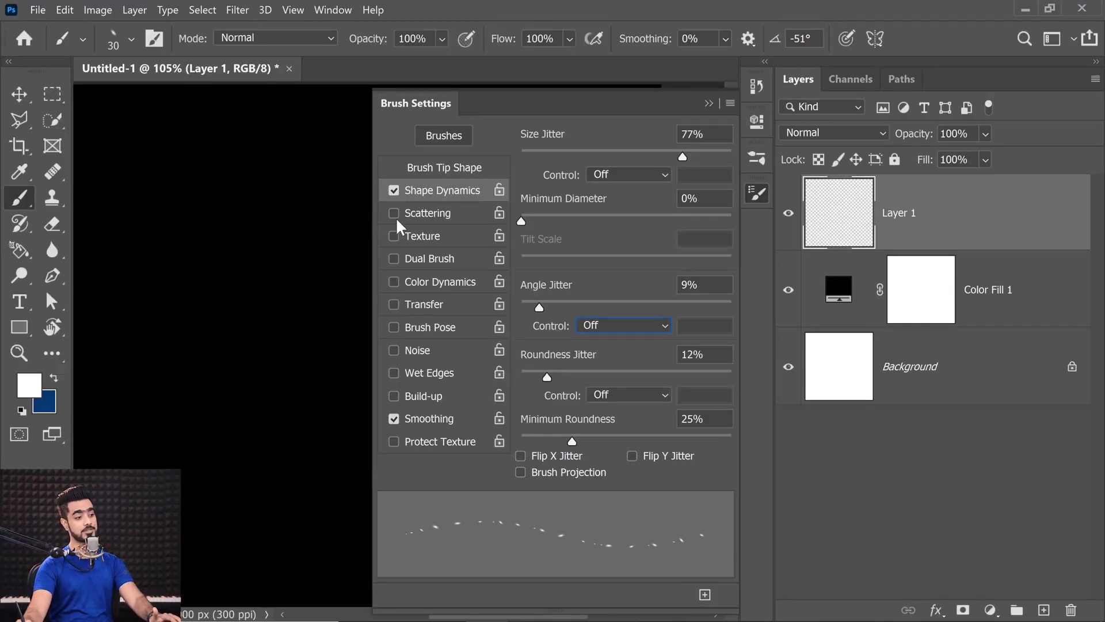
Step: Enlarge the brush to 144 px and paint a long test stroke with the jittered tip on Layer 1
{"action": "right_click", "coordinate": [129, 192], "text": "alt"}
{"action": "mouse_move", "coordinate": [112, 168]}
{"action": "left_mouse_down"}
{"action": "mouse_move", "coordinate": [208, 170]}
{"action": "mouse_move", "coordinate": [96, 246]}
{"action": "mouse_move", "coordinate": [264, 327]}
{"action": "mouse_move", "coordinate": [272, 370]}
{"action": "mouse_move", "coordinate": [231, 540]}
{"action": "left_mouse_up"}
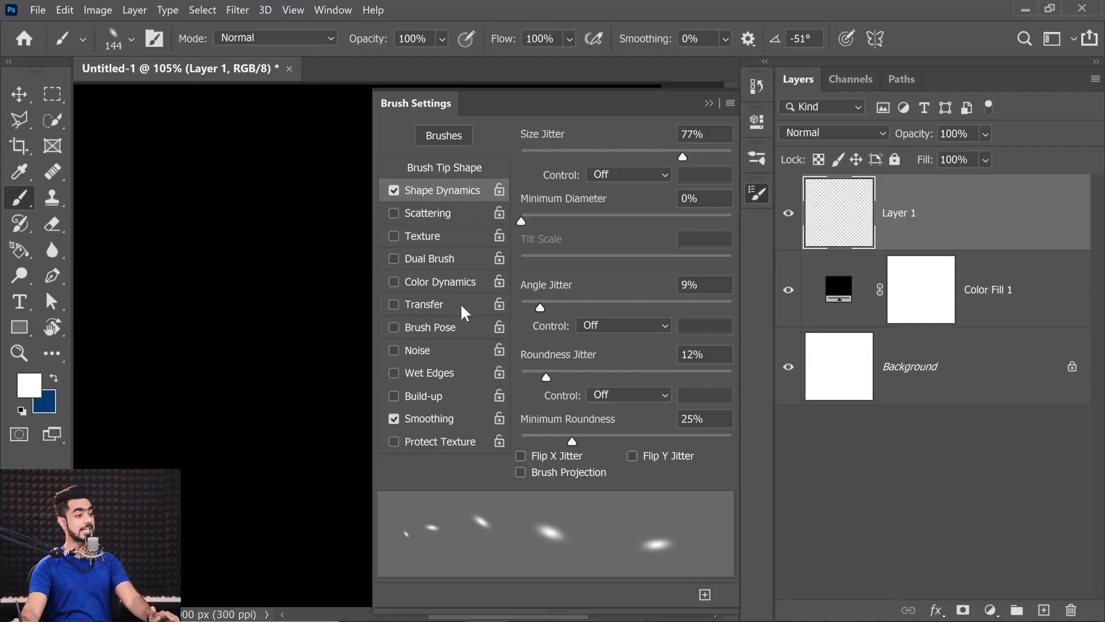
Step: Enable Transfer, raise Opacity Jitter to 100%, and paint test strokes on Layer 1
{"action": "left_click", "coordinate": [442, 304]}
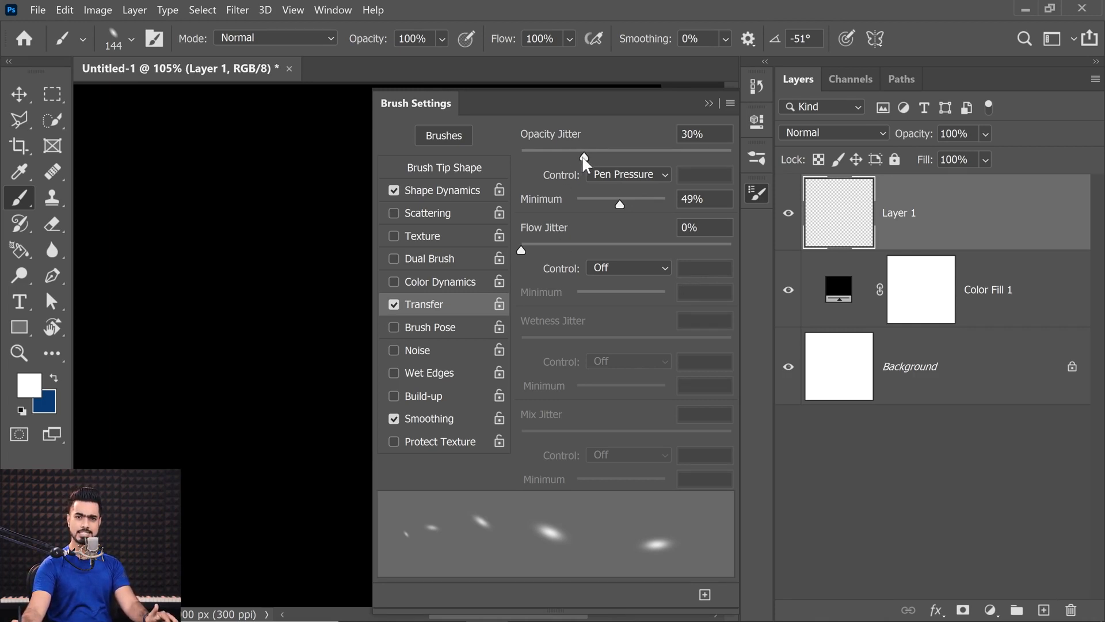
{"action": "left_click_drag", "start_coordinate": [584, 157], "coordinate": [623, 157]}
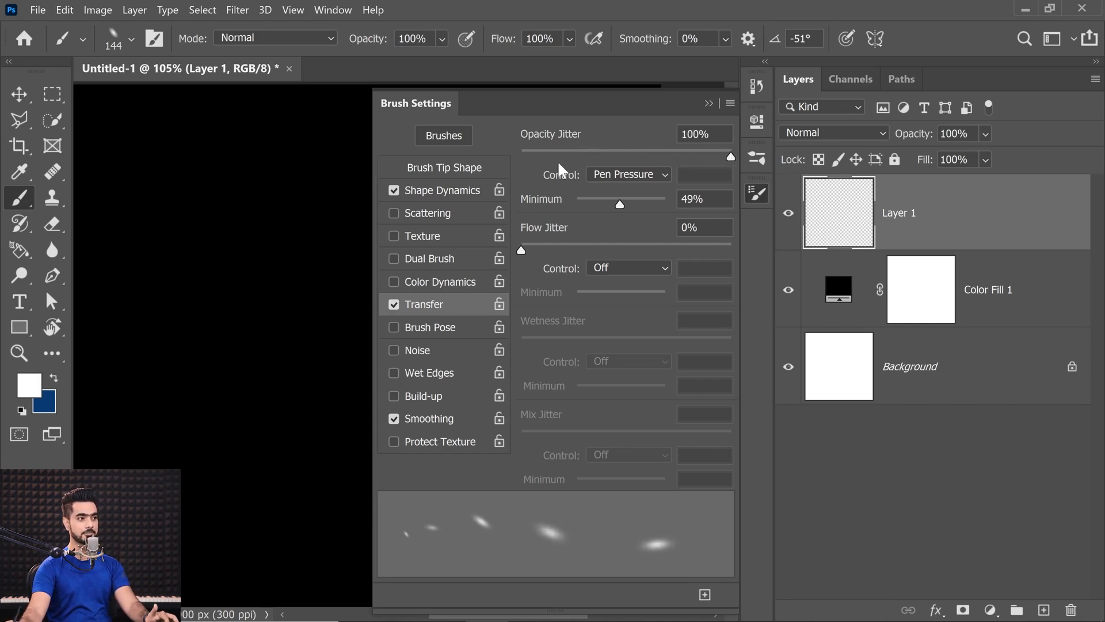
{"action": "left_click_drag", "start_coordinate": [121, 164], "coordinate": [203, 212]}
{"action": "mouse_move", "coordinate": [361, 252]}
{"action": "left_mouse_down"}
{"action": "mouse_move", "coordinate": [205, 333]}
{"action": "mouse_move", "coordinate": [387, 355]}
{"action": "mouse_move", "coordinate": [104, 380]}
{"action": "mouse_move", "coordinate": [342, 440]}
{"action": "mouse_move", "coordinate": [247, 567]}
{"action": "mouse_move", "coordinate": [281, 563]}
{"action": "left_mouse_up"}
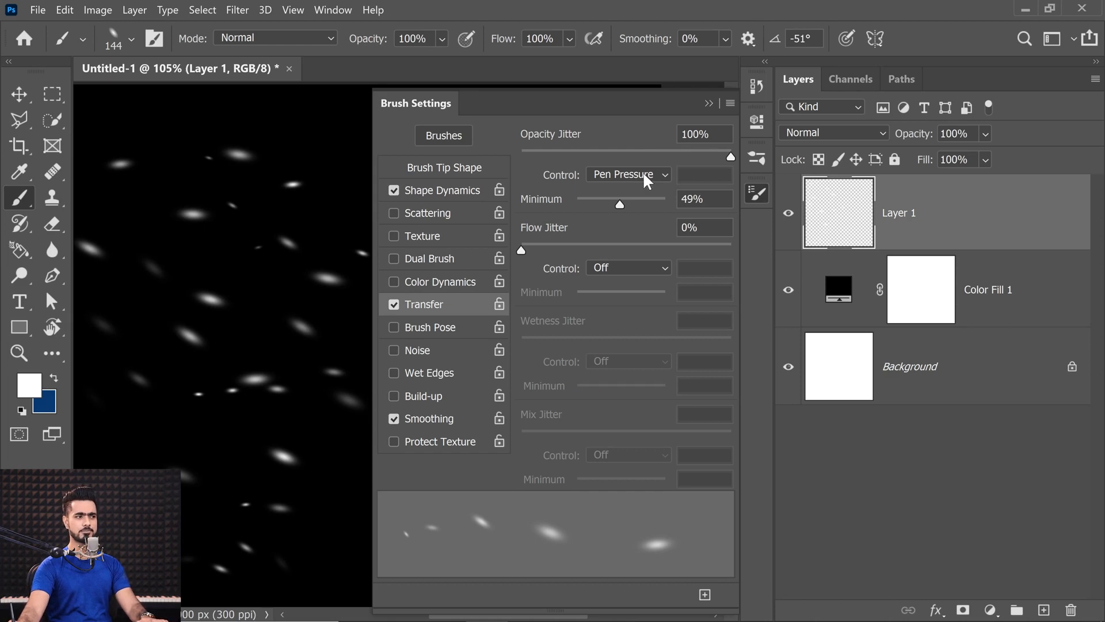
Step: Clear the test strokes and turn the Opacity Jitter control Off, trying it with a fresh stroke that is undone
{"action": "left_click", "coordinate": [649, 175]}
{"action": "key", "text": "Delete"}
{"action": "left_click", "coordinate": [619, 188]}
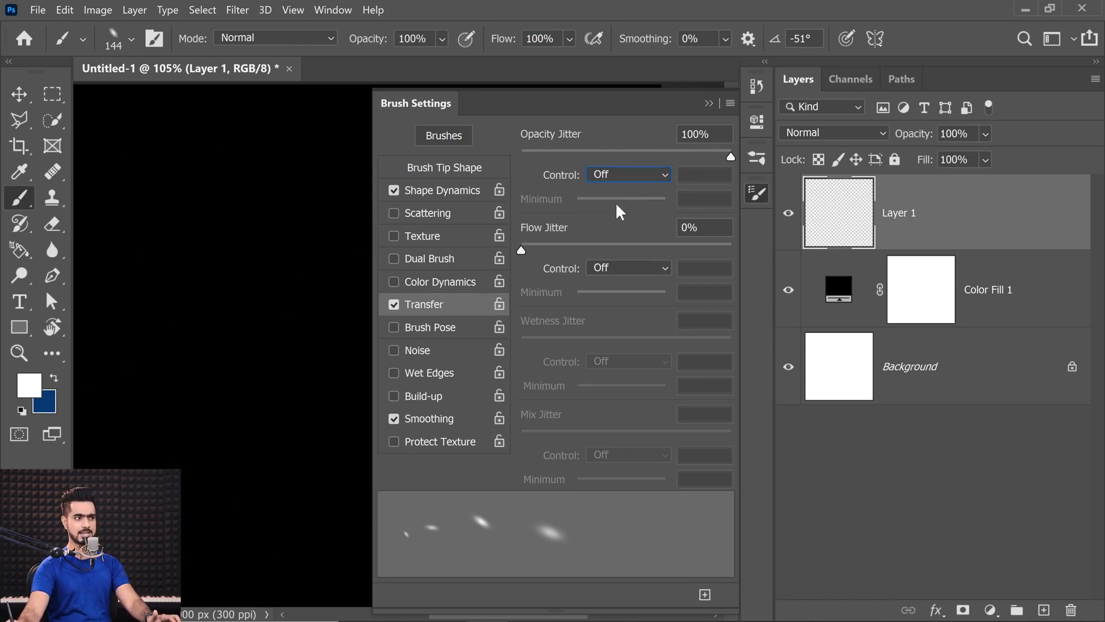
{"action": "mouse_move", "coordinate": [98, 133]}
{"action": "left_mouse_down"}
{"action": "mouse_move", "coordinate": [328, 128]}
{"action": "mouse_move", "coordinate": [168, 251]}
{"action": "mouse_move", "coordinate": [163, 364]}
{"action": "mouse_move", "coordinate": [232, 486]}
{"action": "mouse_move", "coordinate": [253, 552]}
{"action": "left_mouse_up"}
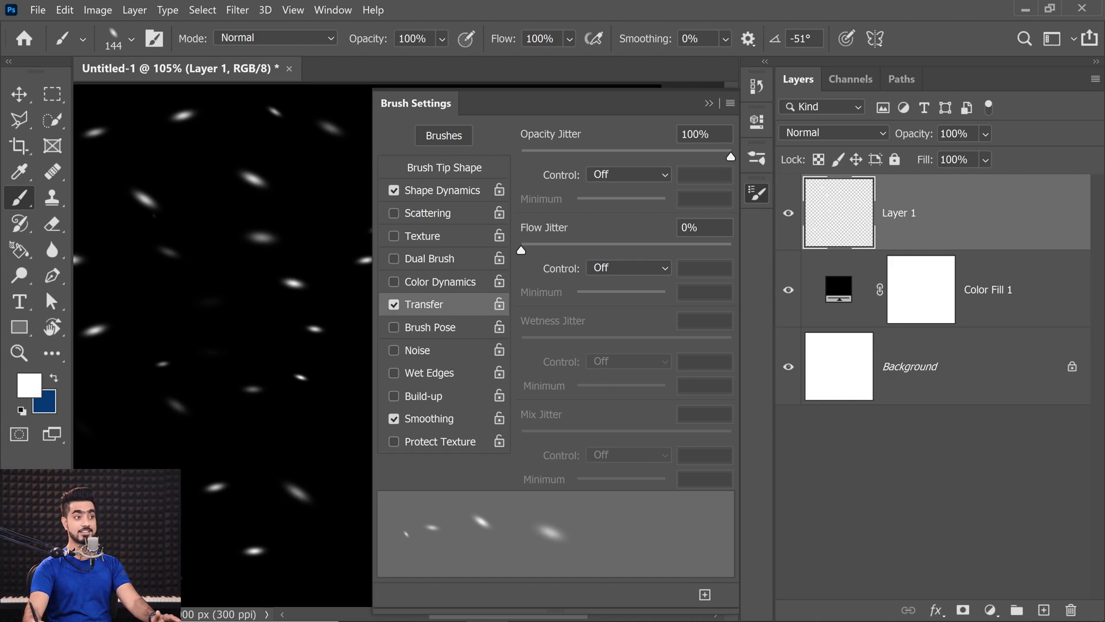
{"action": "key", "text": "ctrl+z"}
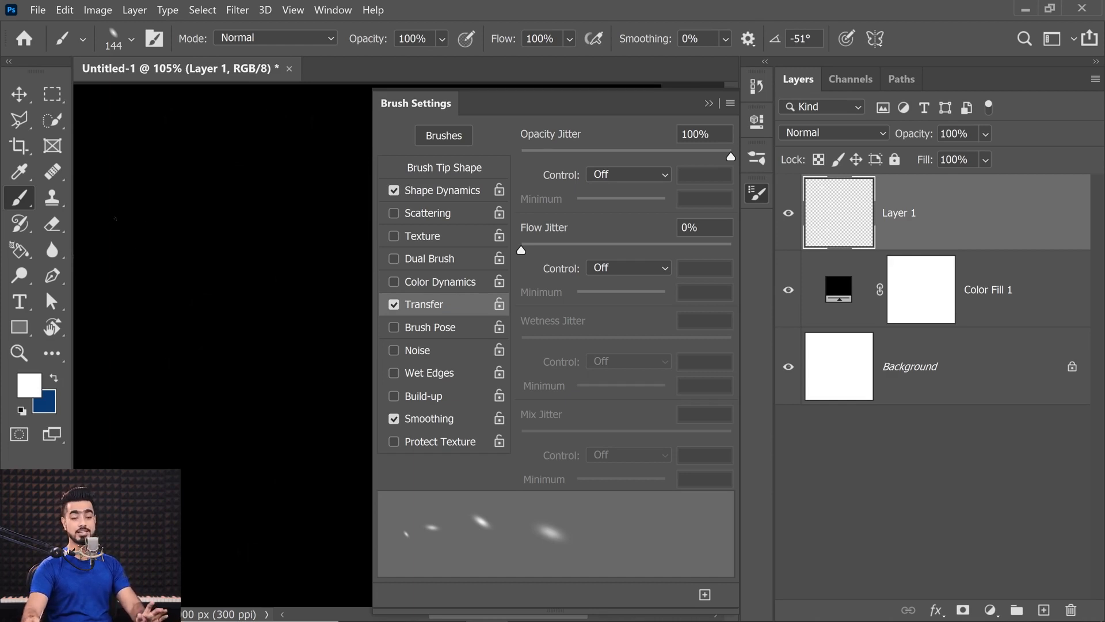
Step: Raise Flow Jitter to 100%, paint dense test strokes on Layer 1, and undo them
{"action": "left_click_drag", "start_coordinate": [522, 249], "coordinate": [818, 238]}
{"action": "mouse_move", "coordinate": [168, 99]}
{"action": "left_mouse_down"}
{"action": "mouse_move", "coordinate": [80, 321]}
{"action": "mouse_move", "coordinate": [263, 488]}
{"action": "mouse_move", "coordinate": [275, 115]}
{"action": "mouse_move", "coordinate": [133, 428]}
{"action": "mouse_move", "coordinate": [240, 263]}
{"action": "mouse_move", "coordinate": [100, 215]}
{"action": "mouse_move", "coordinate": [274, 137]}
{"action": "mouse_move", "coordinate": [319, 190]}
{"action": "mouse_move", "coordinate": [320, 393]}
{"action": "mouse_move", "coordinate": [280, 508]}
{"action": "mouse_move", "coordinate": [318, 314]}
{"action": "left_mouse_up"}
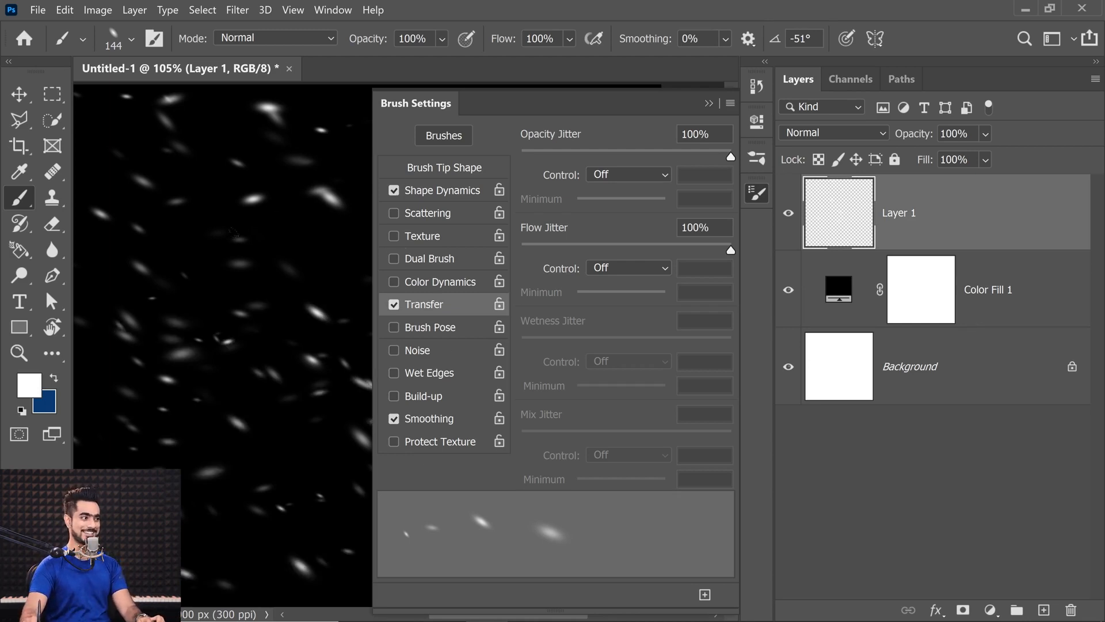
{"action": "key", "text": "ctrl+z"}
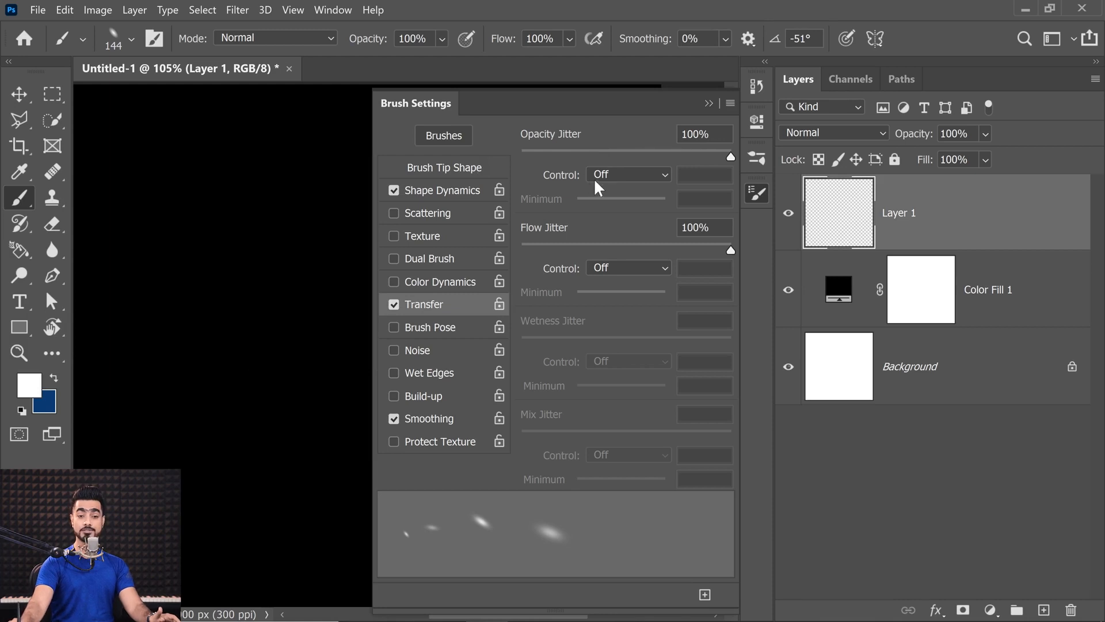
Step: Reset Opacity Jitter and Flow Jitter to 0% in the Transfer settings
{"action": "left_click_drag", "start_coordinate": [685, 151], "coordinate": [451, 153]}
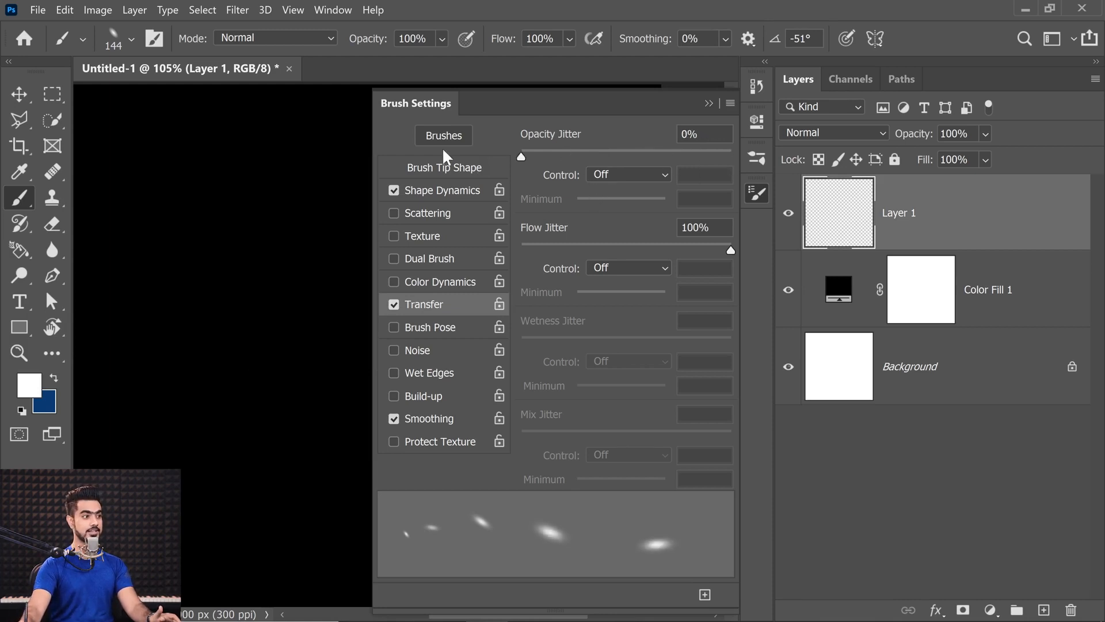
{"action": "left_click_drag", "start_coordinate": [593, 245], "coordinate": [471, 235]}
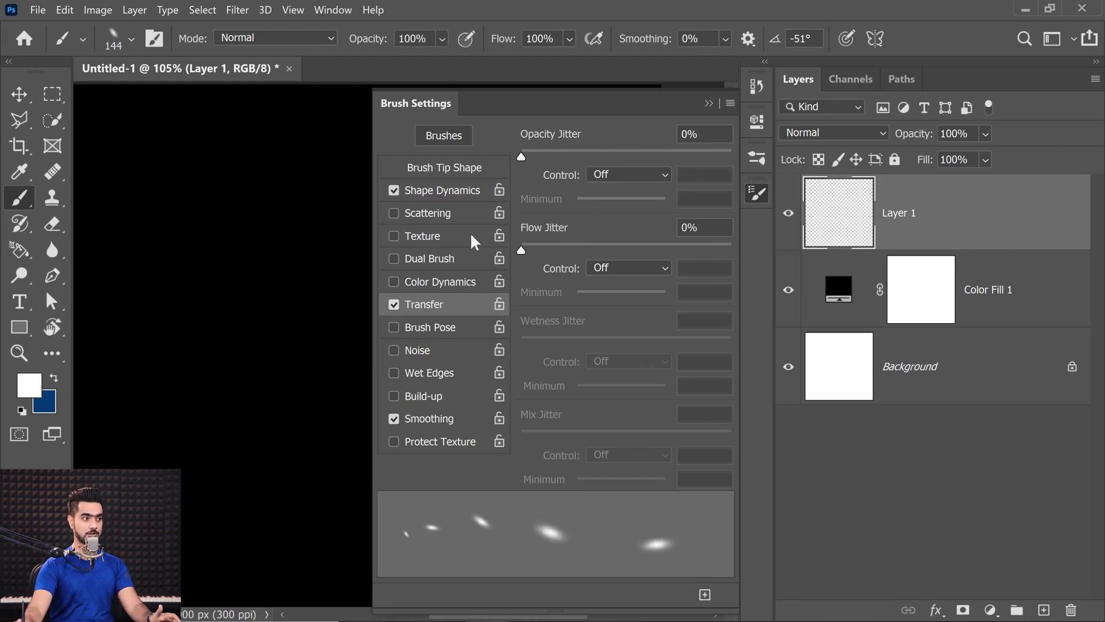
Step: Choose the 123 px hard round brush tip and turn Shape Dynamics off
{"action": "left_click", "coordinate": [445, 173]}
{"action": "left_click", "coordinate": [562, 140]}
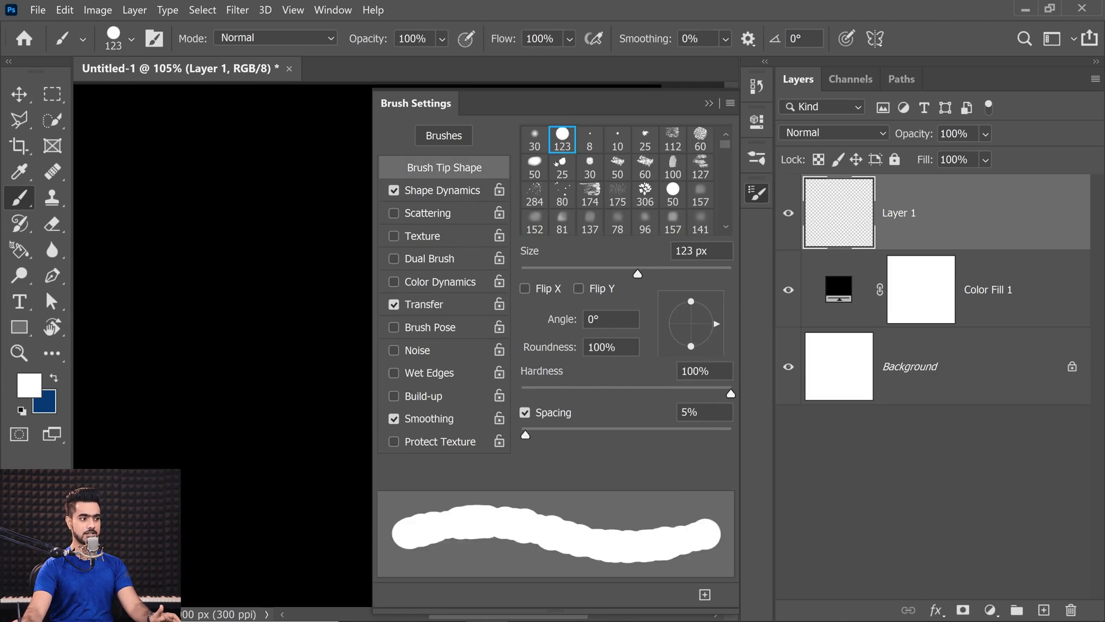
{"action": "left_click", "coordinate": [426, 191]}
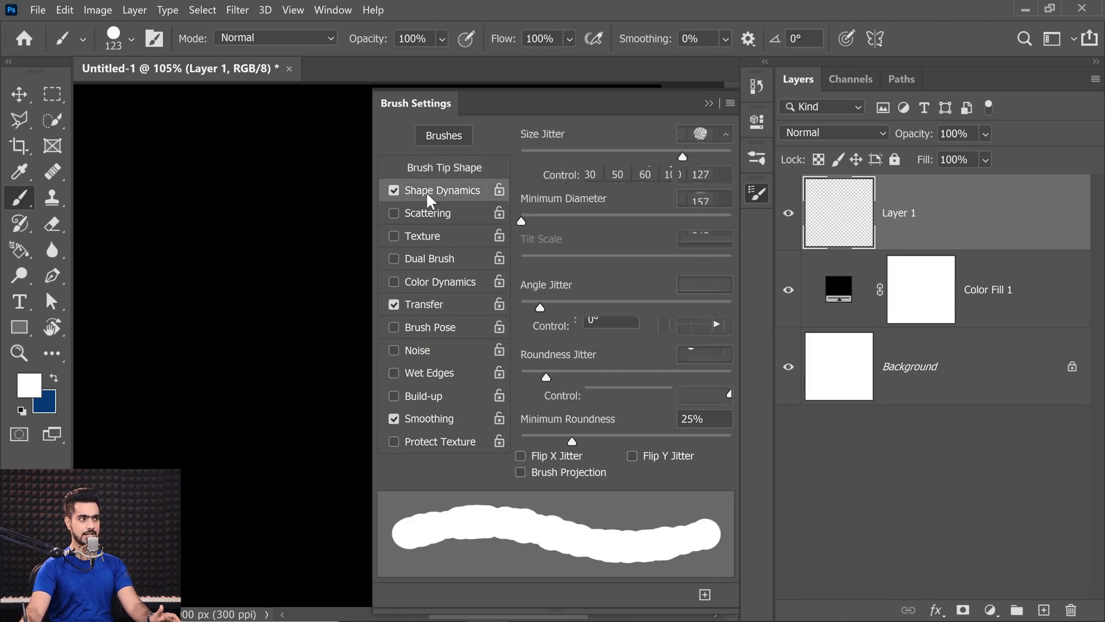
{"action": "left_click", "coordinate": [393, 189]}
Step: Set the Transfer opacity and flow controls to Pen Pressure, then paint winding test strokes and clear them from Layer 1
{"action": "left_click", "coordinate": [433, 303]}
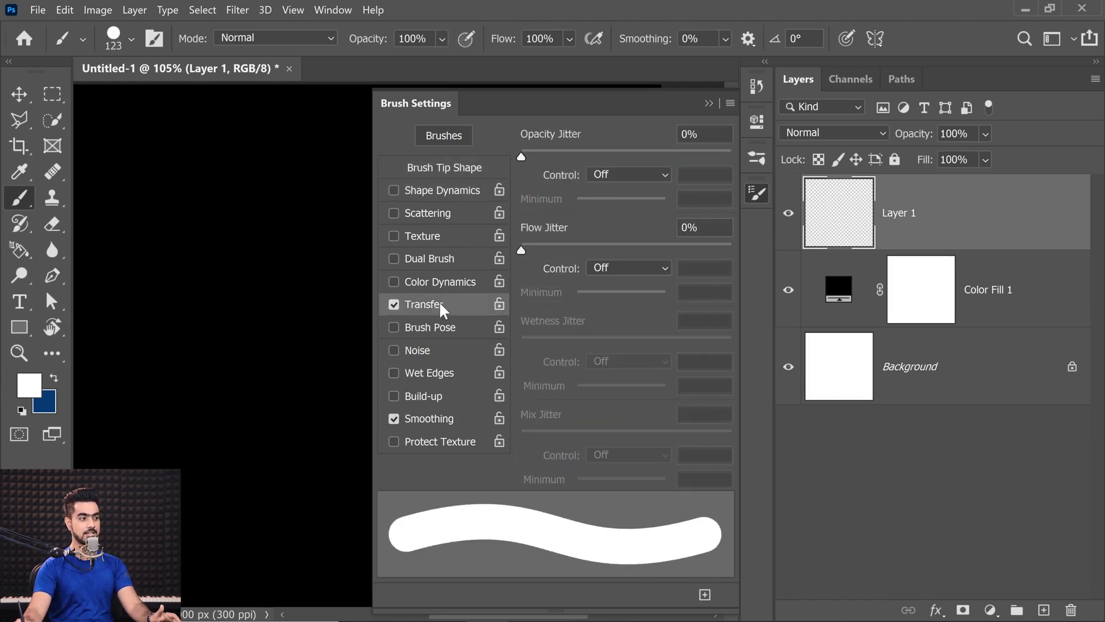
{"action": "left_click", "coordinate": [620, 174]}
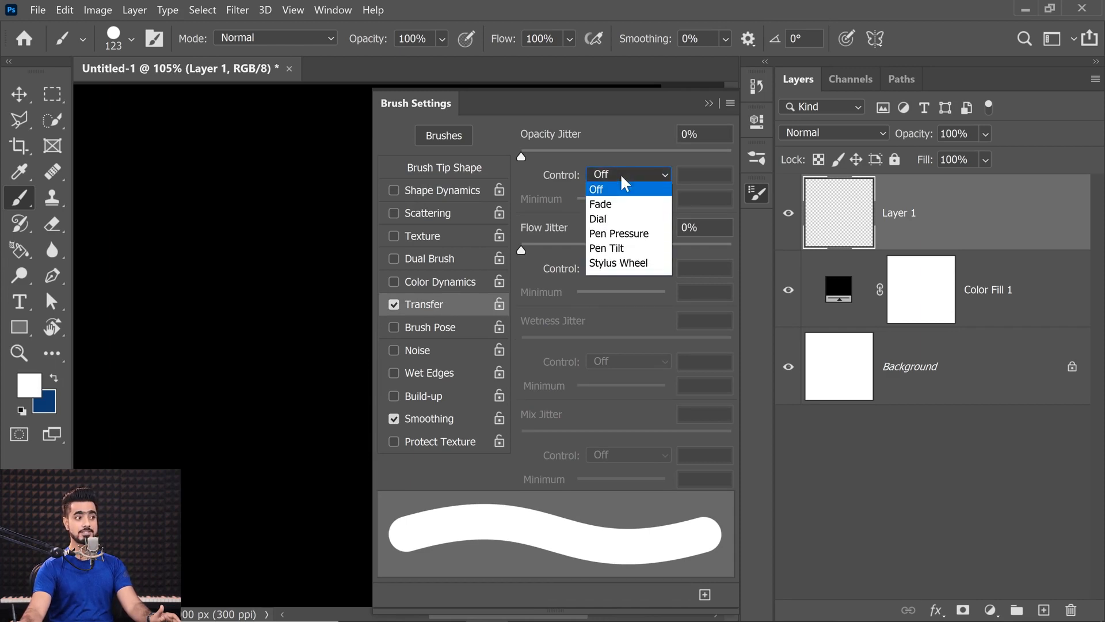
{"action": "left_click", "coordinate": [615, 233]}
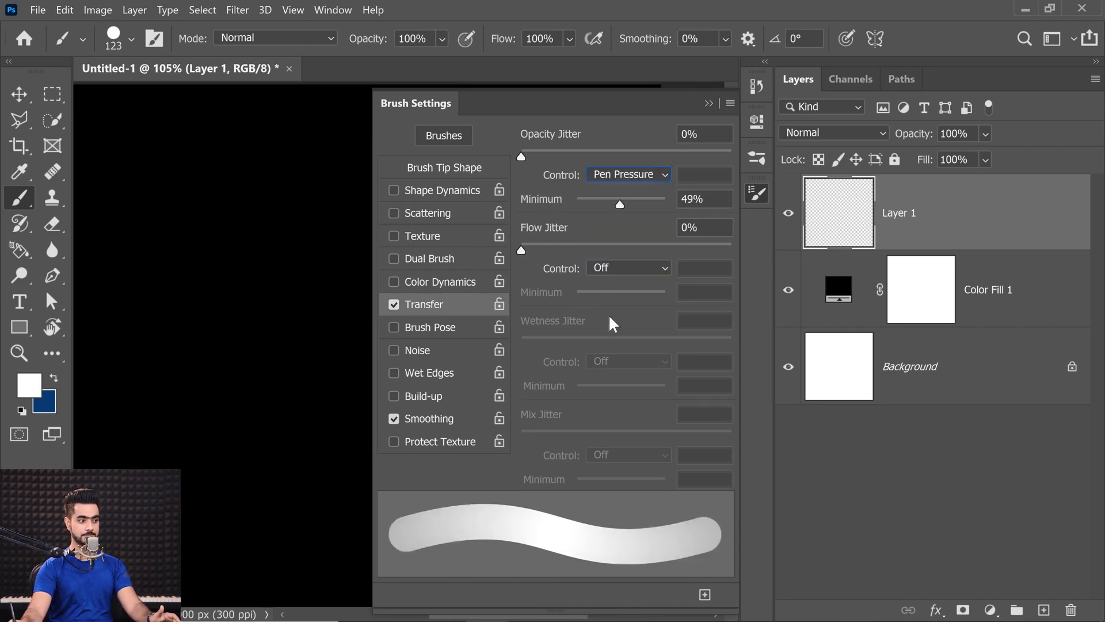
{"action": "left_click", "coordinate": [611, 264]}
{"action": "left_click", "coordinate": [615, 309]}
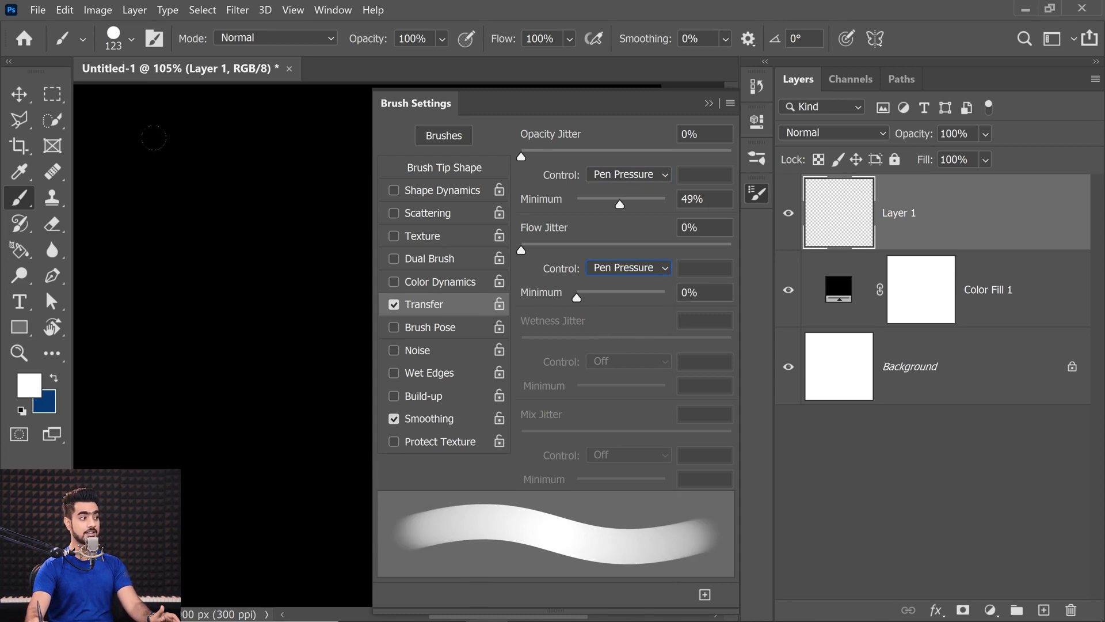
{"action": "mouse_move", "coordinate": [147, 125]}
{"action": "left_mouse_down"}
{"action": "mouse_move", "coordinate": [173, 160]}
{"action": "mouse_move", "coordinate": [173, 253]}
{"action": "mouse_move", "coordinate": [210, 302]}
{"action": "mouse_move", "coordinate": [118, 363]}
{"action": "mouse_move", "coordinate": [126, 454]}
{"action": "mouse_move", "coordinate": [287, 546]}
{"action": "mouse_move", "coordinate": [346, 478]}
{"action": "mouse_move", "coordinate": [345, 322]}
{"action": "mouse_move", "coordinate": [203, 130]}
{"action": "left_mouse_up"}
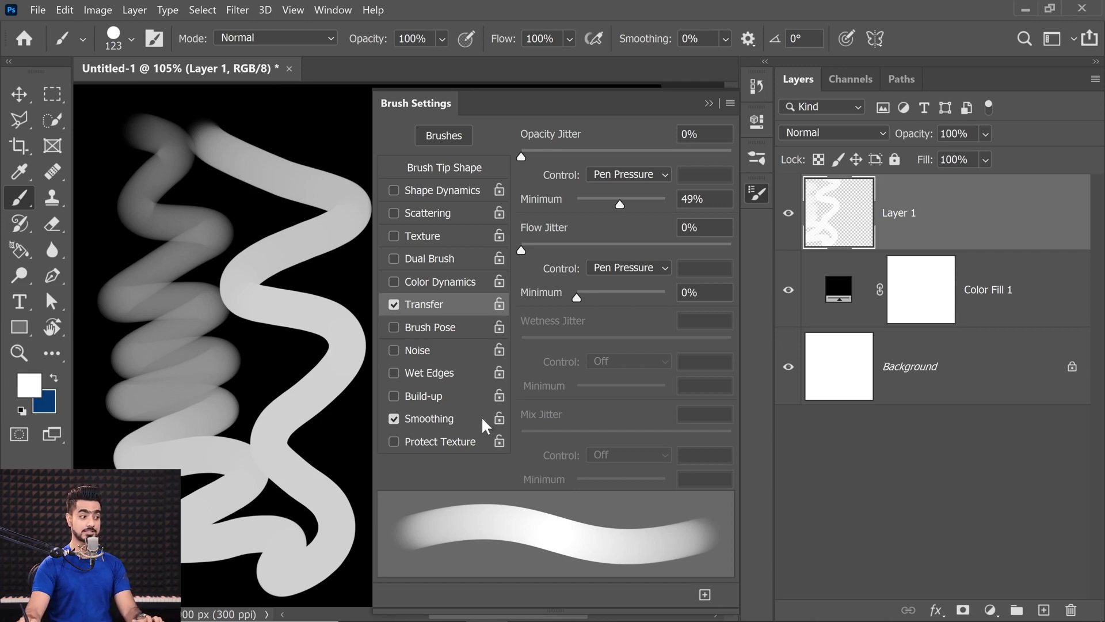
{"action": "key", "text": "Delete"}
Step: Re-enable Shape Dynamics with size, angle and roundness jitter at 0% and size control on Pen Pressure, and paint a test stroke
{"action": "left_click", "coordinate": [395, 189]}
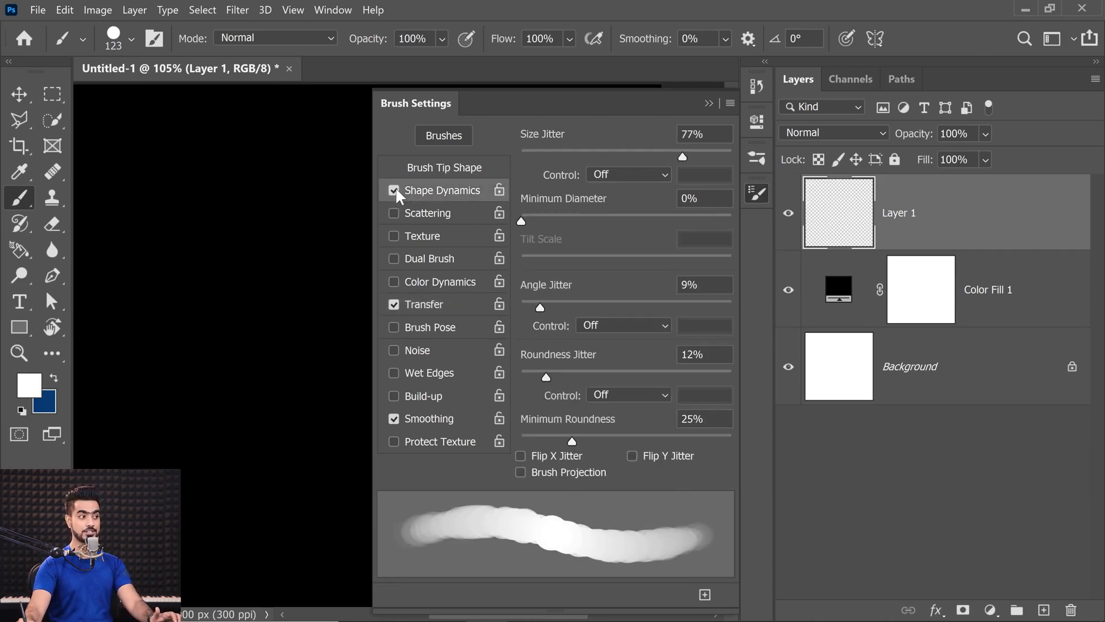
{"action": "left_click_drag", "start_coordinate": [616, 151], "coordinate": [486, 149]}
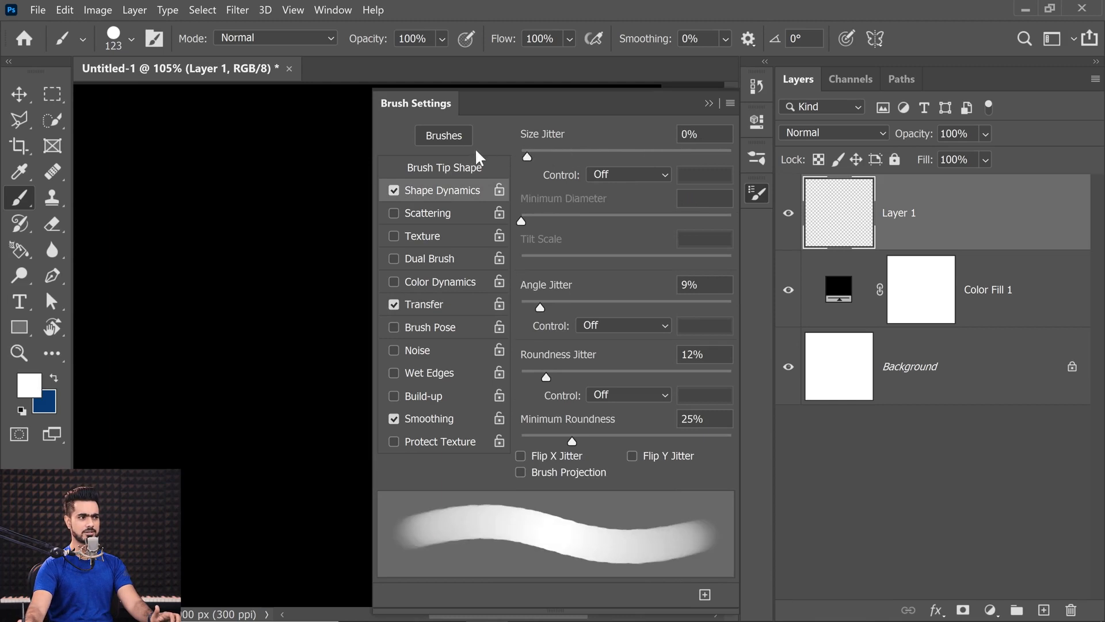
{"action": "left_click_drag", "start_coordinate": [540, 307], "coordinate": [436, 315]}
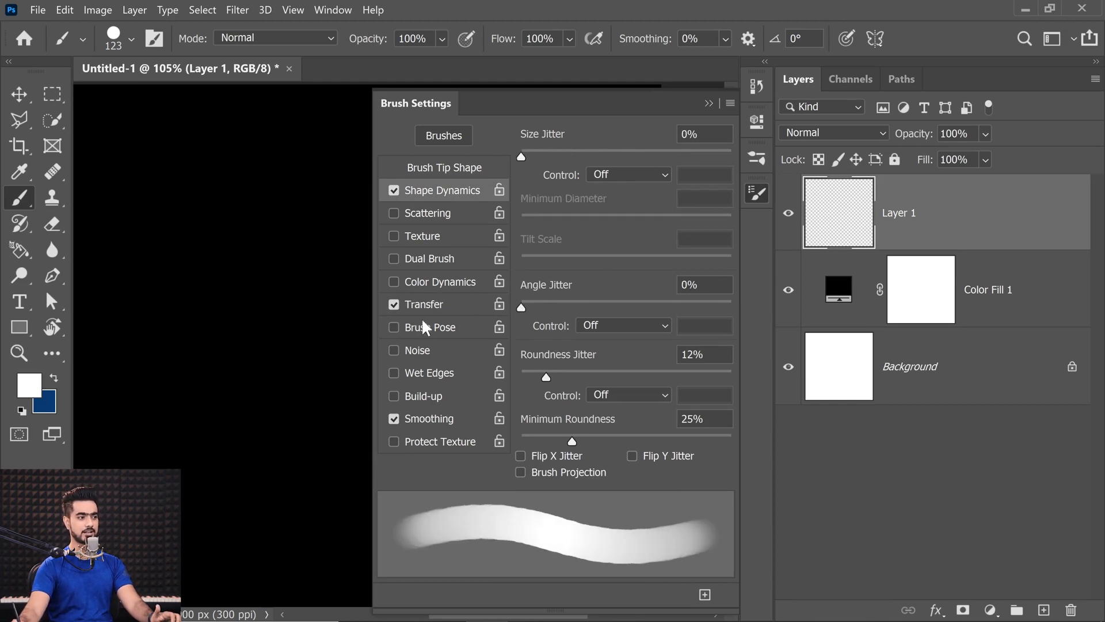
{"action": "left_click", "coordinate": [587, 174]}
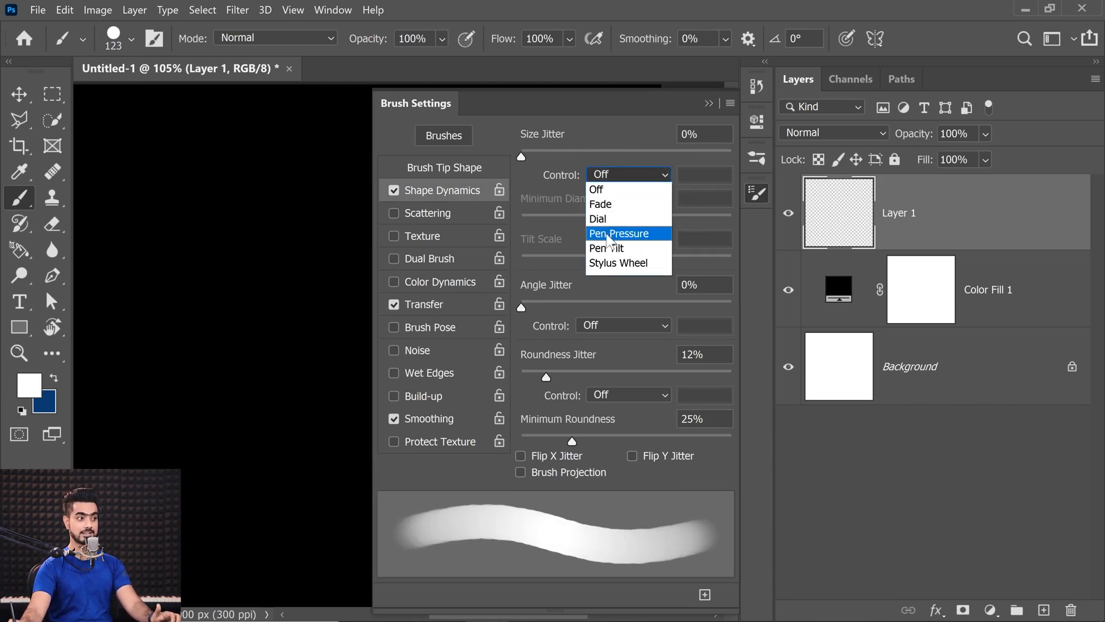
{"action": "left_click", "coordinate": [600, 235]}
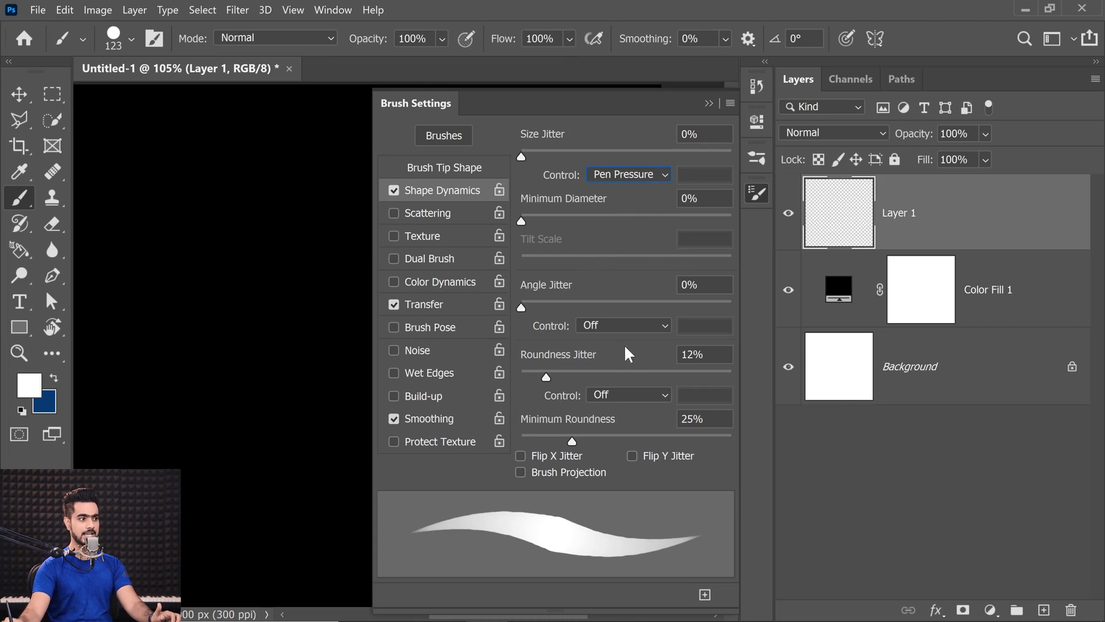
{"action": "left_click_drag", "start_coordinate": [526, 377], "coordinate": [454, 378]}
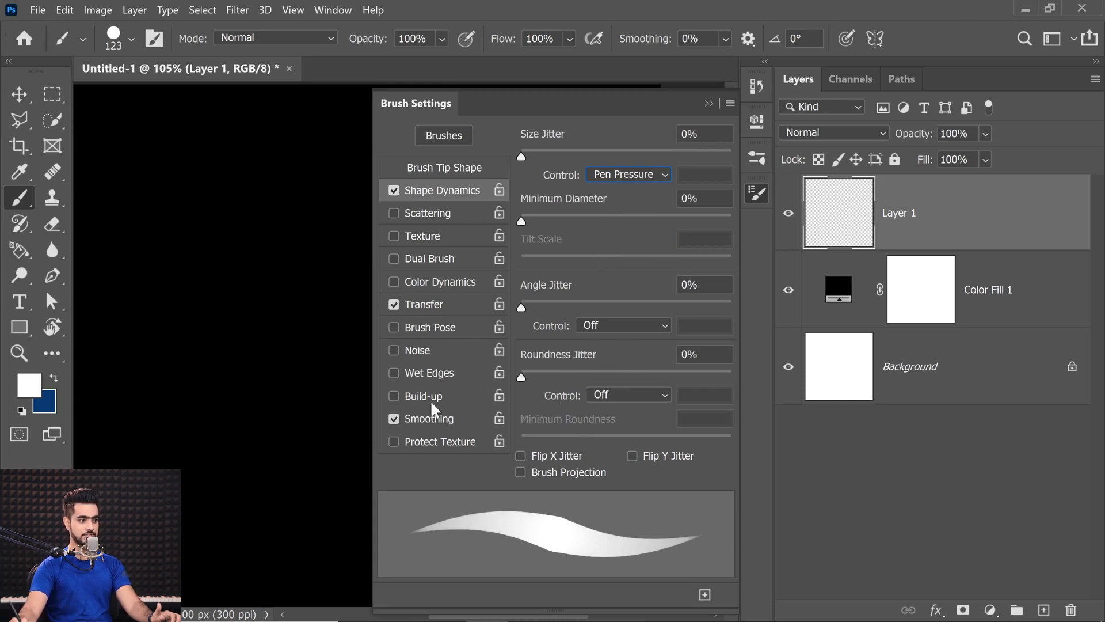
{"action": "left_click", "coordinate": [447, 305]}
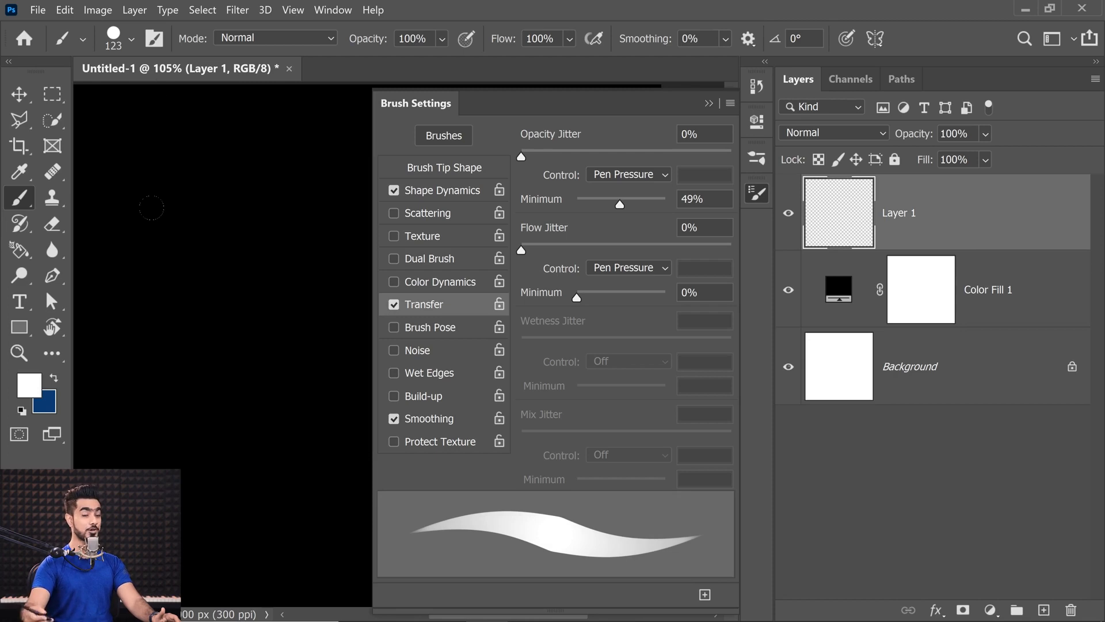
{"action": "mouse_move", "coordinate": [142, 137]}
{"action": "left_mouse_down"}
{"action": "mouse_move", "coordinate": [112, 291]}
{"action": "mouse_move", "coordinate": [320, 402]}
{"action": "mouse_move", "coordinate": [144, 224]}
{"action": "mouse_move", "coordinate": [152, 436]}
{"action": "left_mouse_up"}
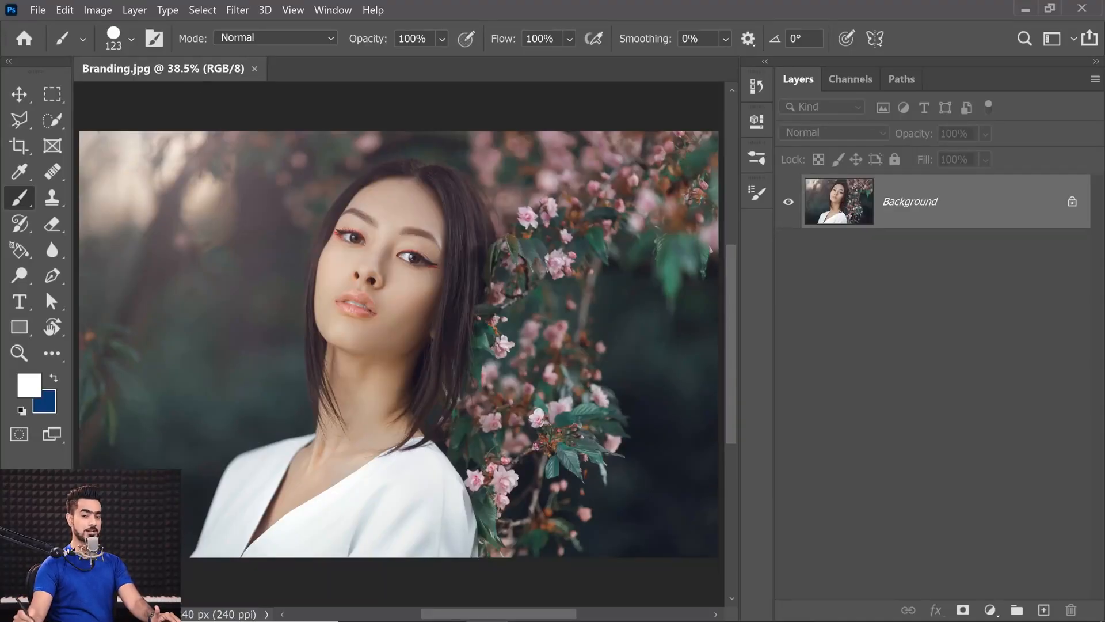
Step: Create a new 1000 x 1000 px, 300 ppi document from the 1000 pixel grid preset and add an empty layer
{"action": "left_click", "coordinate": [37, 10]}
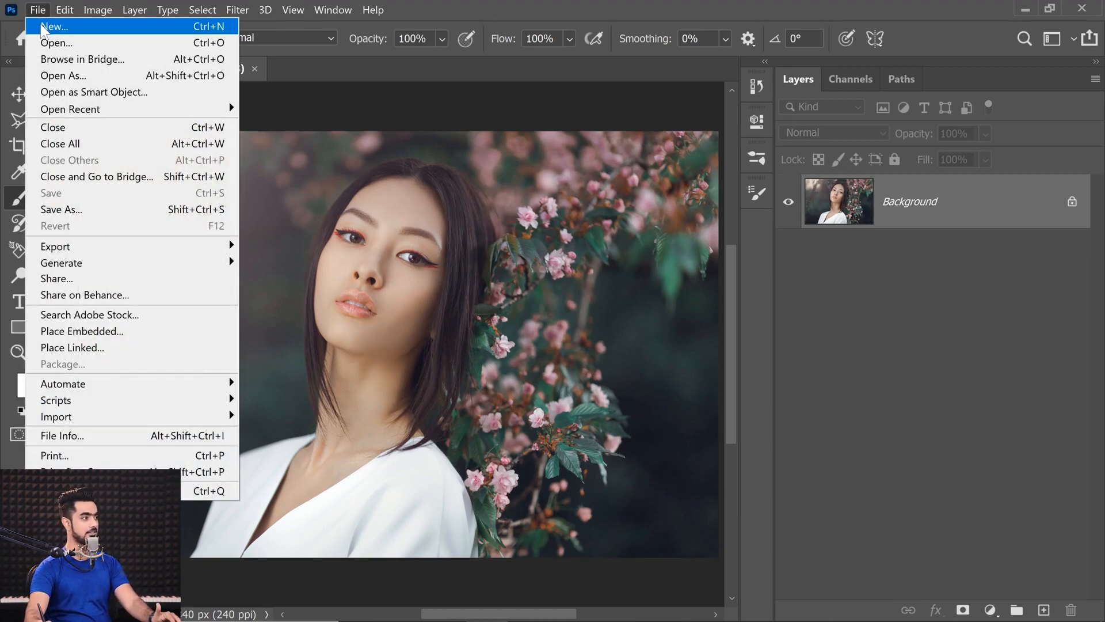
{"action": "left_click", "coordinate": [46, 26]}
{"action": "left_click", "coordinate": [492, 194]}
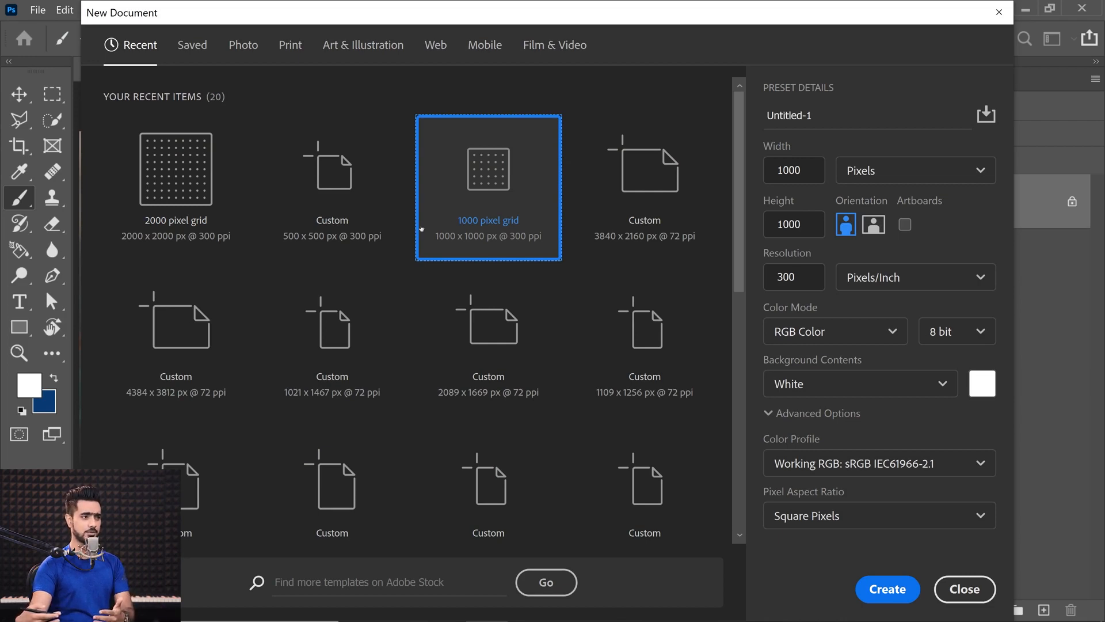
{"action": "left_click", "coordinate": [885, 590]}
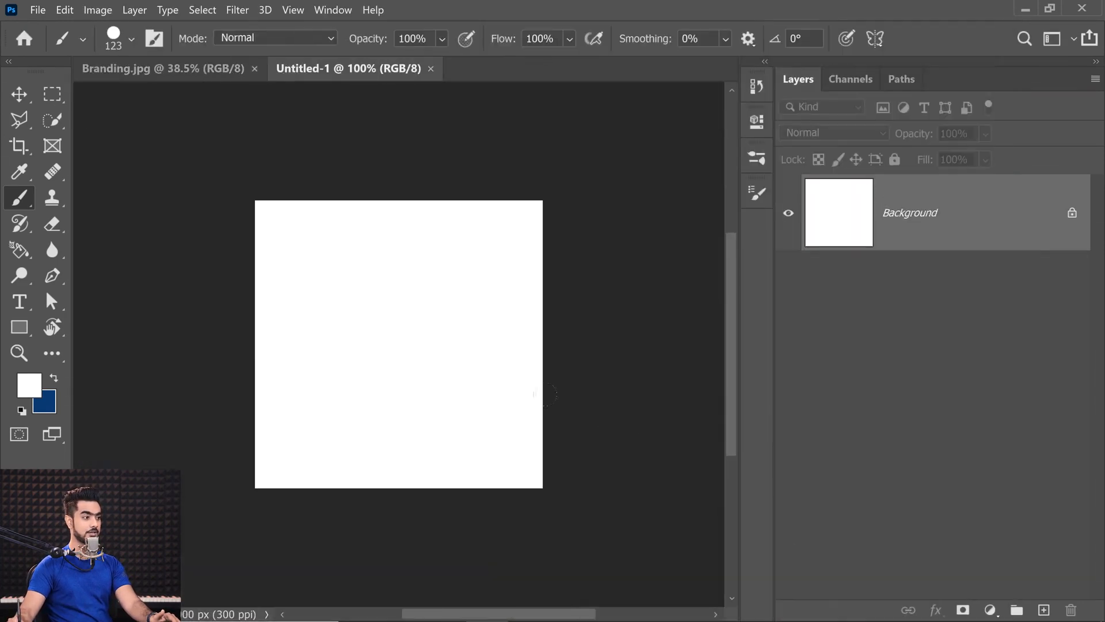
{"action": "key", "text": "ctrl+0"}
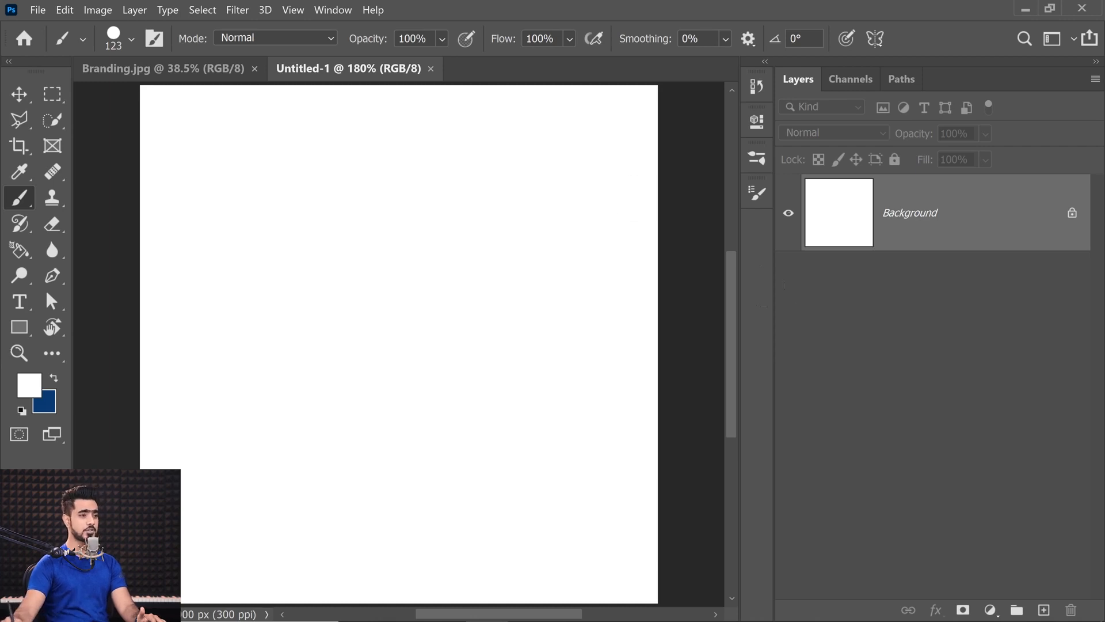
{"action": "left_click", "coordinate": [1044, 610]}
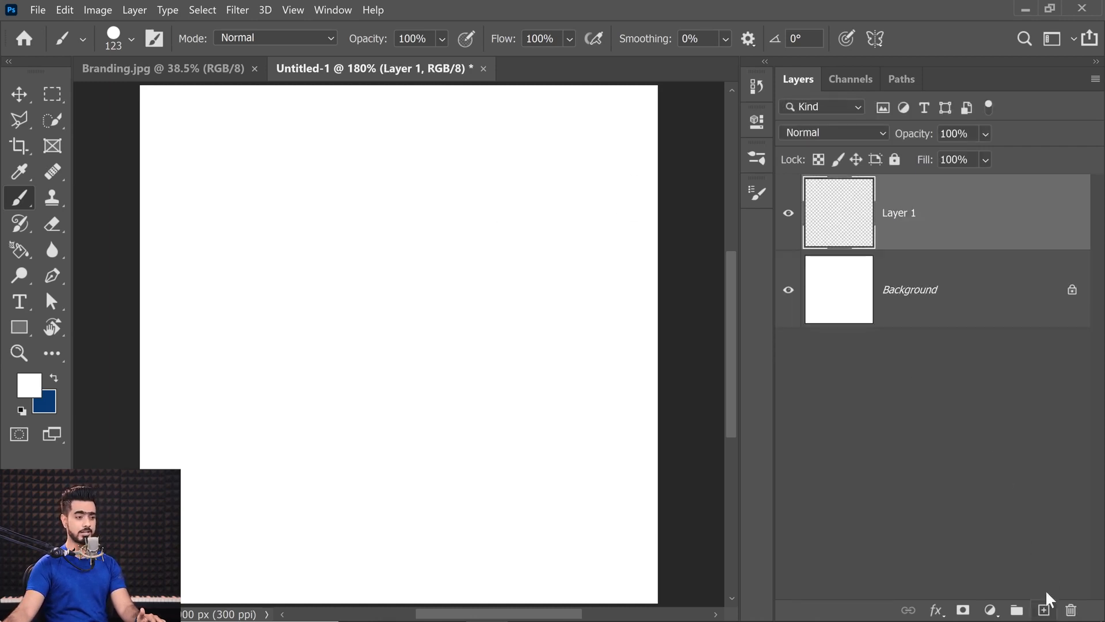
Step: Pick the KYLE Ultimate Inking Thick 'n Thin brush from Wet Media Brushes, keeping Layer 1 as the active layer
{"action": "left_click", "coordinate": [125, 37]}
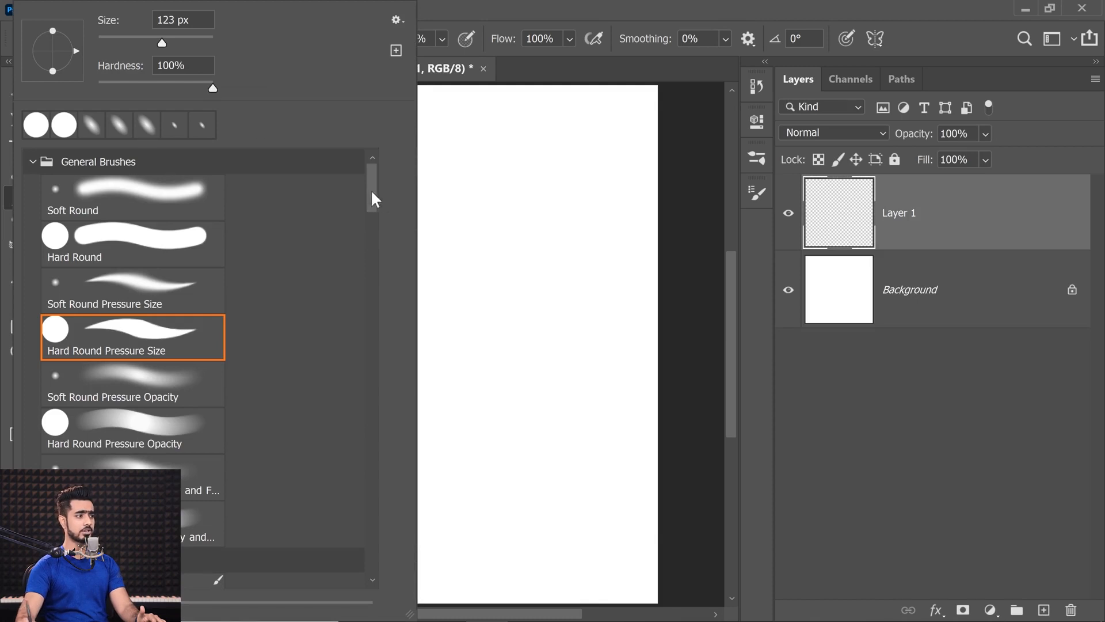
{"action": "left_click_drag", "start_coordinate": [372, 198], "coordinate": [377, 245]}
{"action": "scroll", "coordinate": [376, 253], "scroll_direction": "down", "scroll_amount": 5}
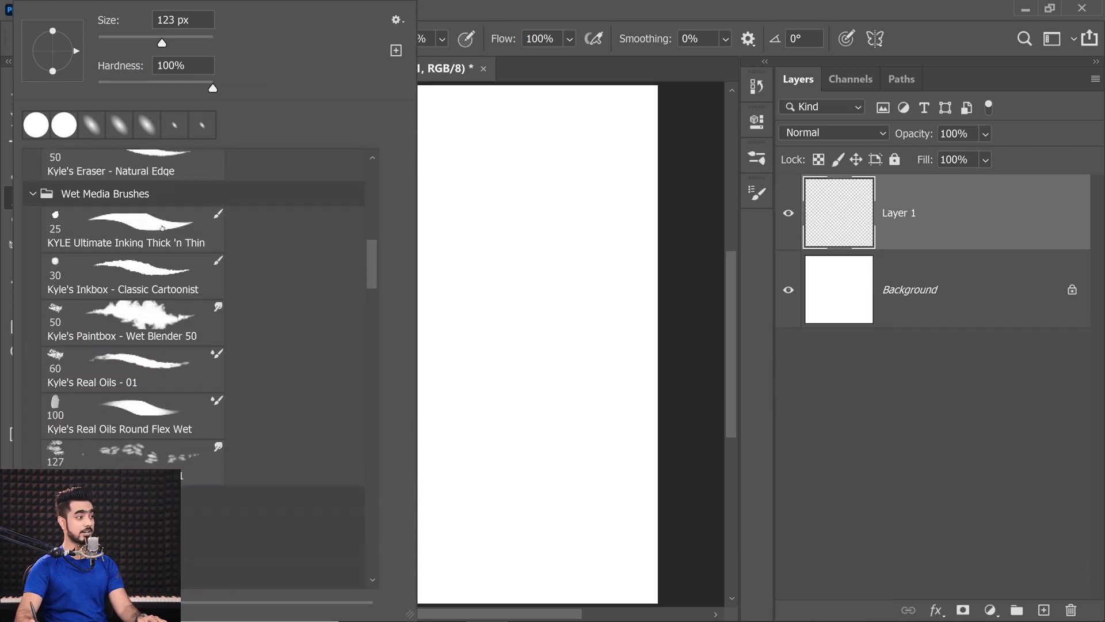
{"action": "left_click", "coordinate": [161, 226]}
{"action": "left_click", "coordinate": [831, 391]}
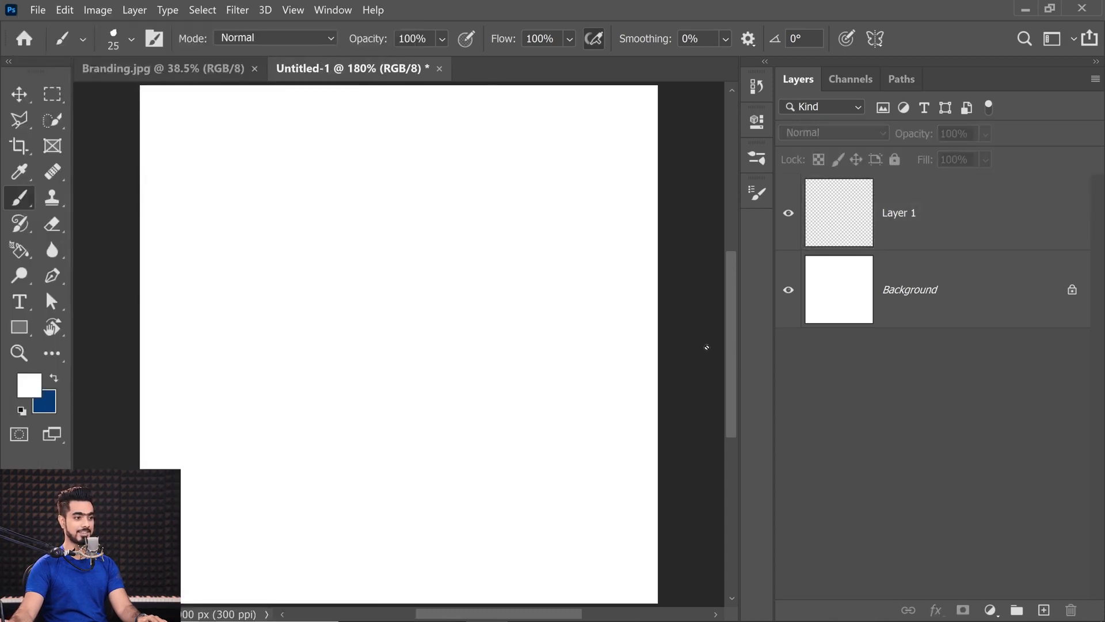
{"action": "left_click", "coordinate": [919, 221]}
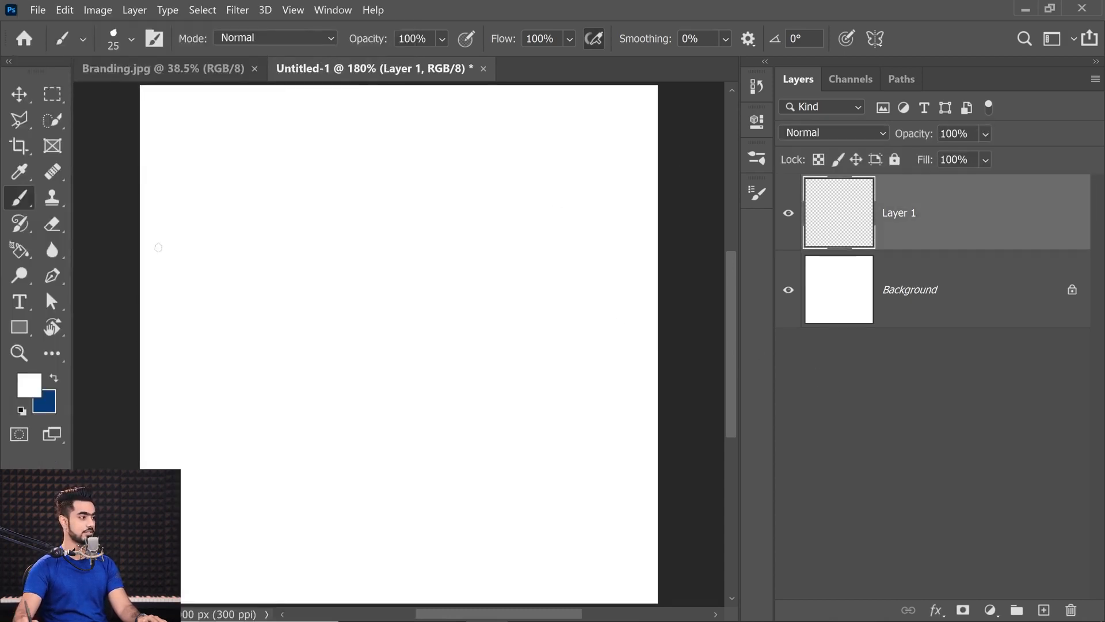
Step: Set the foreground color to black, 000000
{"action": "left_click", "coordinate": [29, 384]}
{"action": "type", "text": "000000"}
{"action": "left_click", "coordinate": [889, 78]}
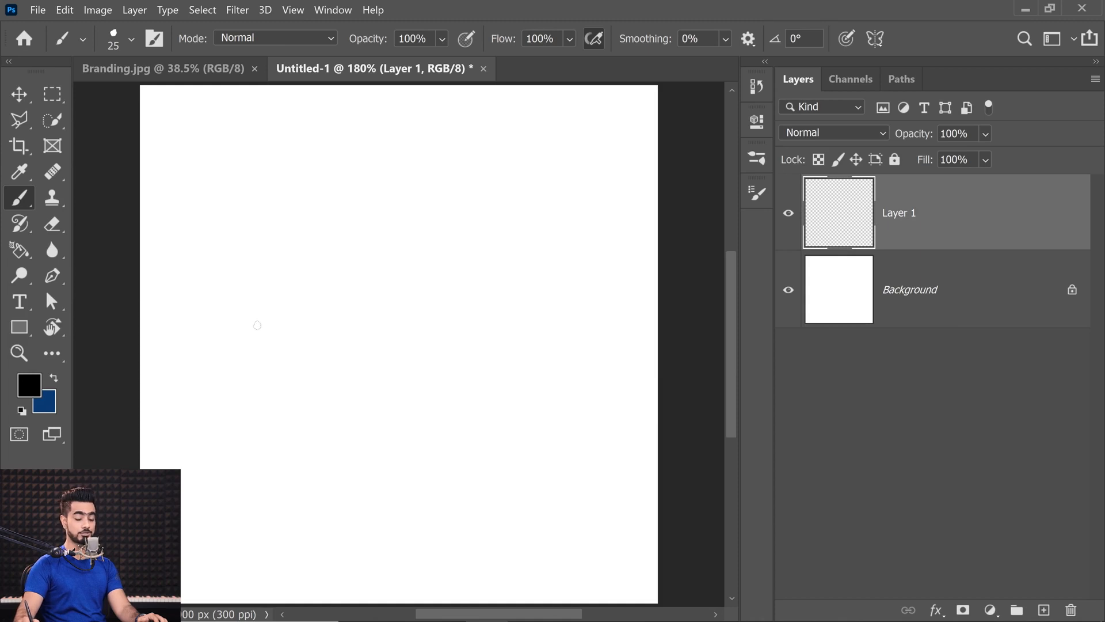
Step: Enlarge the inking brush to 200 px
{"action": "key", "text": "bracketright"}
{"action": "key", "text": "bracketright"}
{"action": "key", "text": "bracketright"}
{"action": "key", "text": "bracketright"}
{"action": "key", "text": "bracketright"}
{"action": "key", "text": "bracketright"}
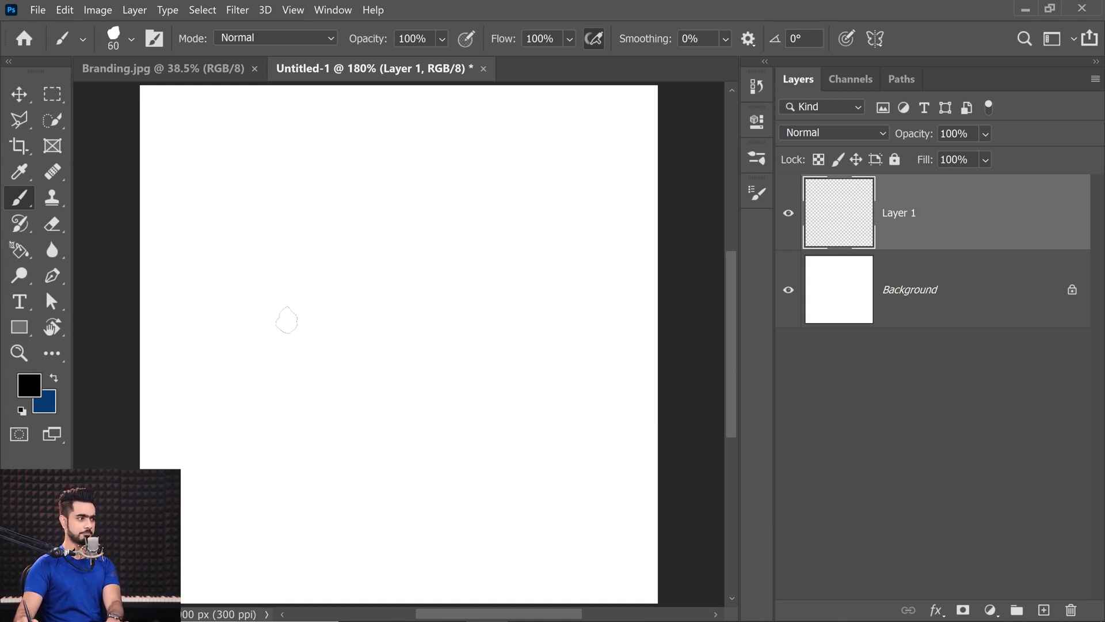
{"action": "key", "text": "bracketright"}
{"action": "key", "text": "bracketright"}
{"action": "key", "text": "bracketright"}
{"action": "key", "text": "bracketright"}
{"action": "key", "text": "bracketright"}
{"action": "key", "text": "bracketright"}
{"action": "key", "text": "bracketright"}
{"action": "key", "text": "bracketright"}
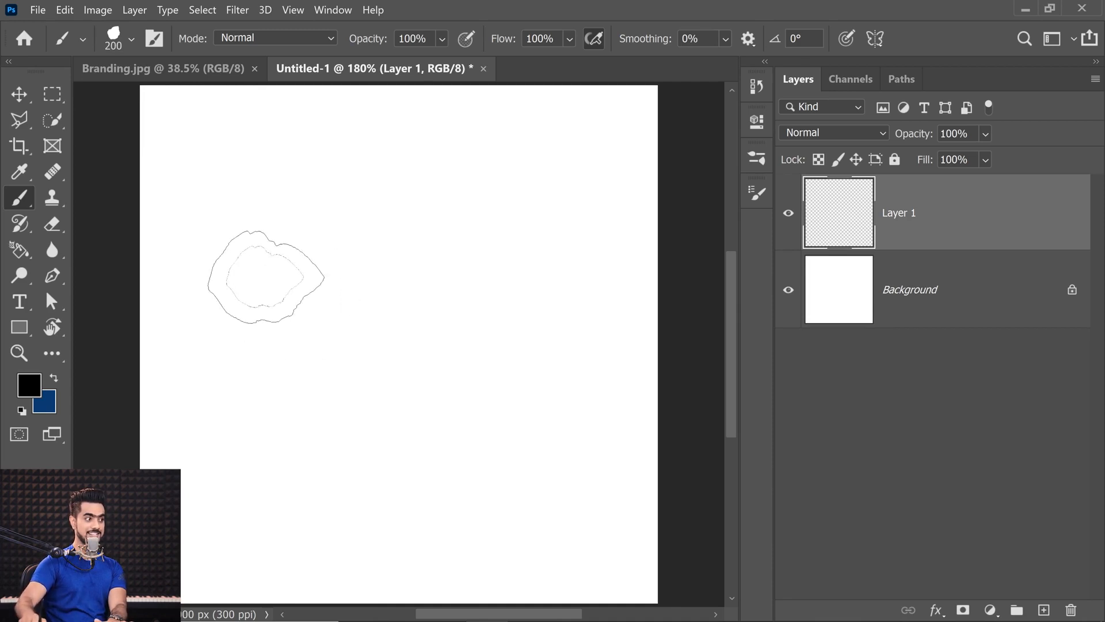
Step: Reduce the brush to 25 px and draw a flourished cursive signature on Layer 1 in the left half of the canvas
{"action": "key", "text": "bracketleft"}
{"action": "key", "text": "bracketleft"}
{"action": "key", "text": "bracketleft"}
{"action": "key", "text": "bracketleft"}
{"action": "key", "text": "bracketleft"}
{"action": "key", "text": "bracketleft"}
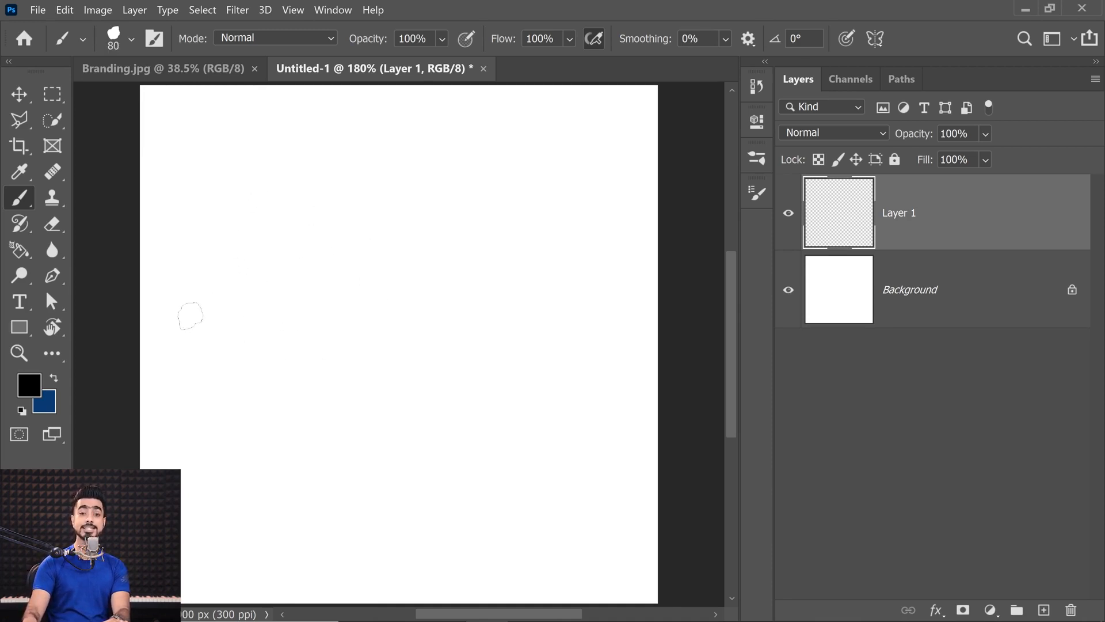
{"action": "key", "text": "bracketleft"}
{"action": "key", "text": "bracketleft"}
{"action": "key", "text": "bracketleft"}
{"action": "key", "text": "bracketleft"}
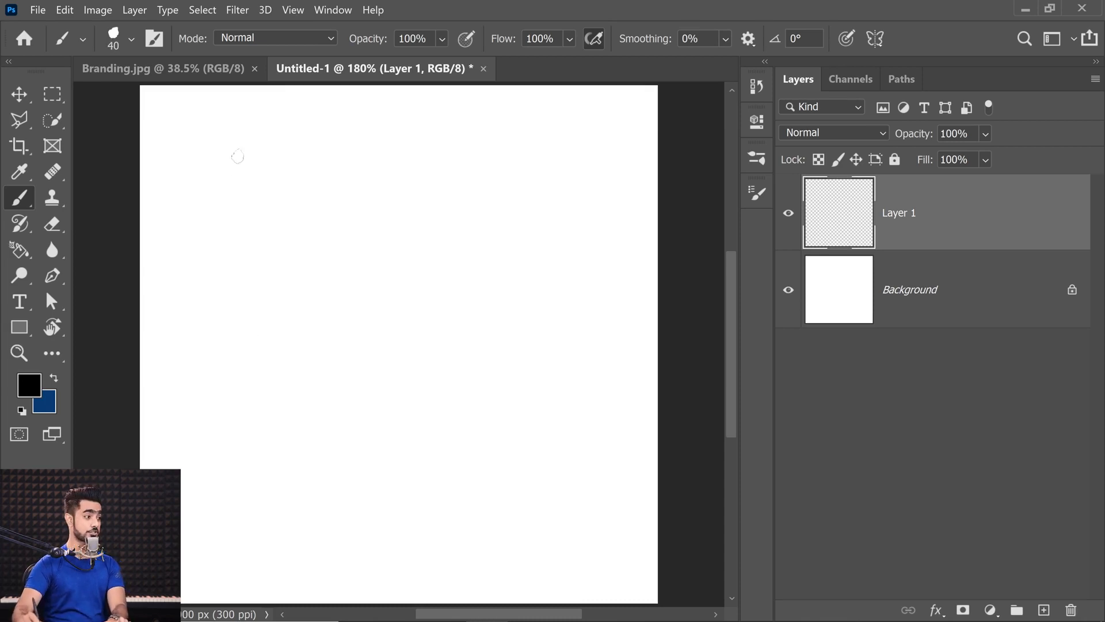
{"action": "key", "text": "bracketleft"}
{"action": "key", "text": "bracketleft"}
{"action": "key", "text": "bracketright"}
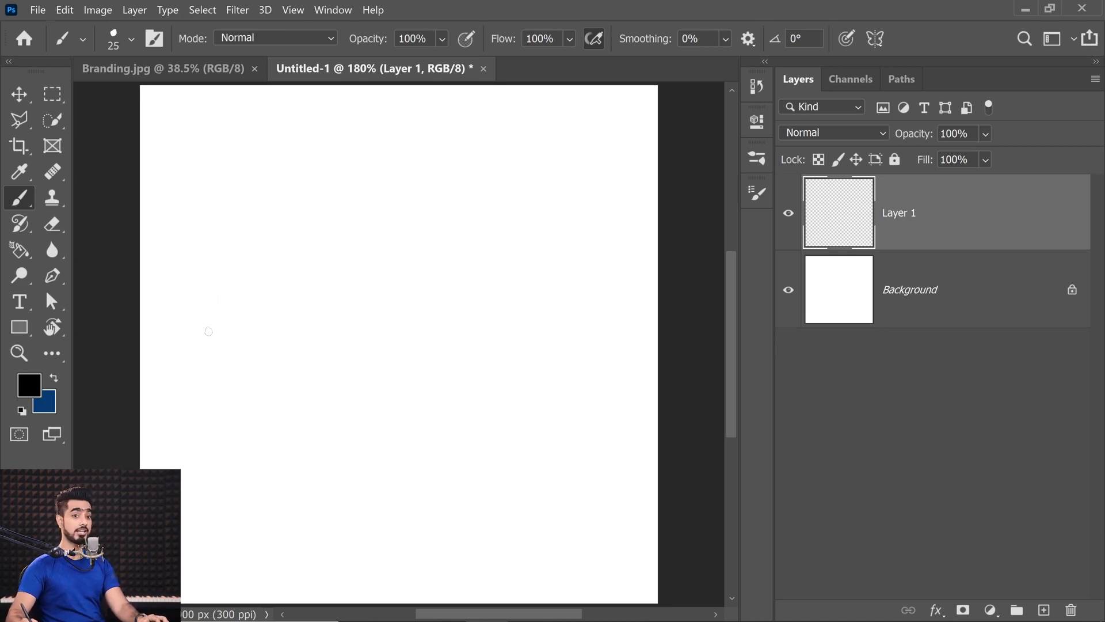
{"action": "mouse_move", "coordinate": [201, 383]}
{"action": "left_mouse_down"}
{"action": "mouse_move", "coordinate": [285, 190]}
{"action": "mouse_move", "coordinate": [221, 340]}
{"action": "mouse_move", "coordinate": [252, 320]}
{"action": "left_mouse_up"}
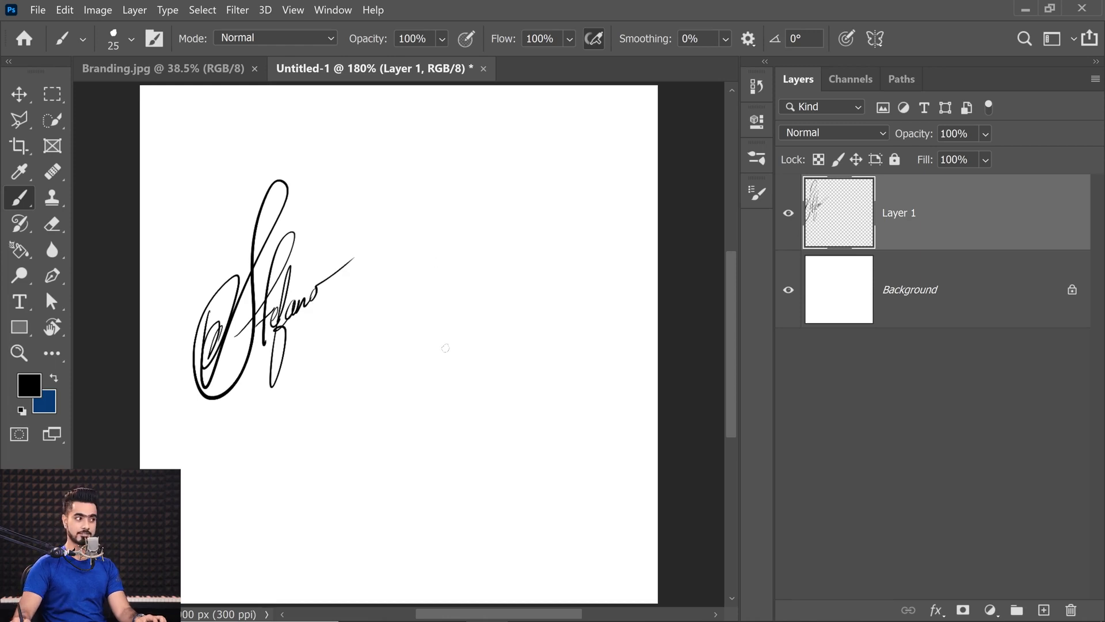
Step: Enclose the signature in a rectangular marquee and define it as a brush preset carrying the signed name
{"action": "left_click", "coordinate": [53, 97]}
{"action": "right_click", "coordinate": [53, 95]}
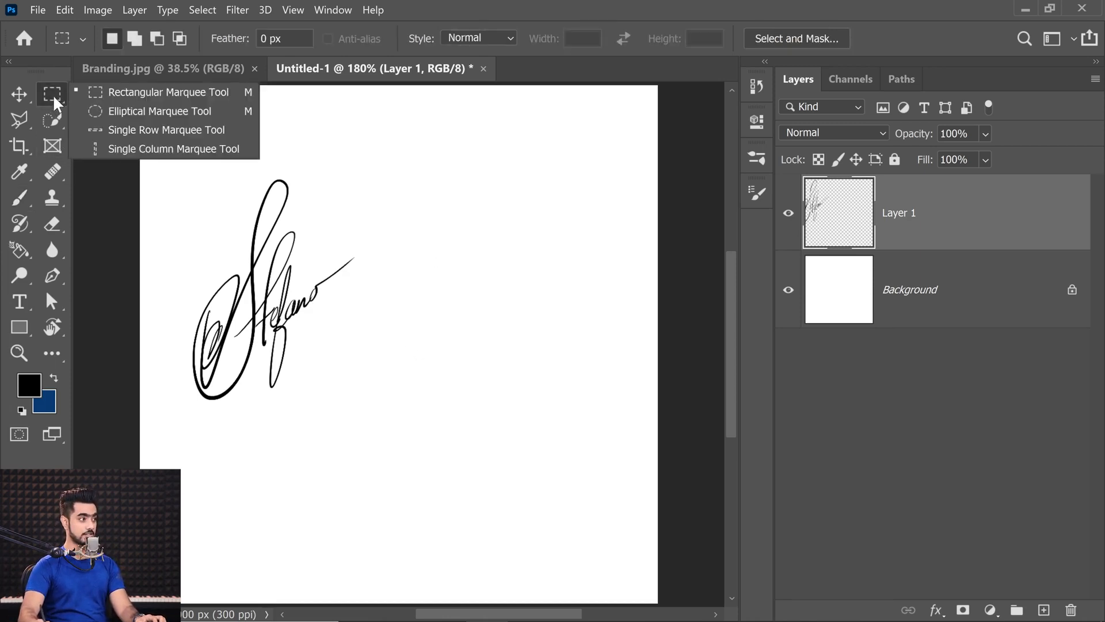
{"action": "left_click", "coordinate": [98, 92]}
{"action": "mouse_move", "coordinate": [147, 155]}
{"action": "left_mouse_down"}
{"action": "mouse_move", "coordinate": [271, 370]}
{"action": "mouse_move", "coordinate": [398, 443]}
{"action": "left_mouse_up"}
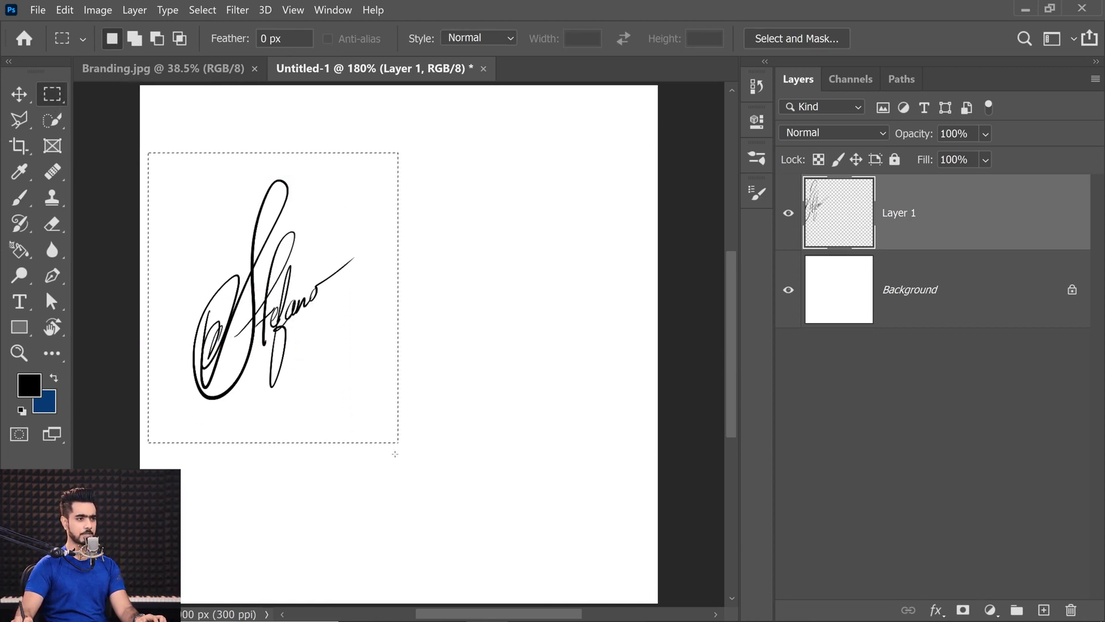
{"action": "left_click", "coordinate": [65, 10]}
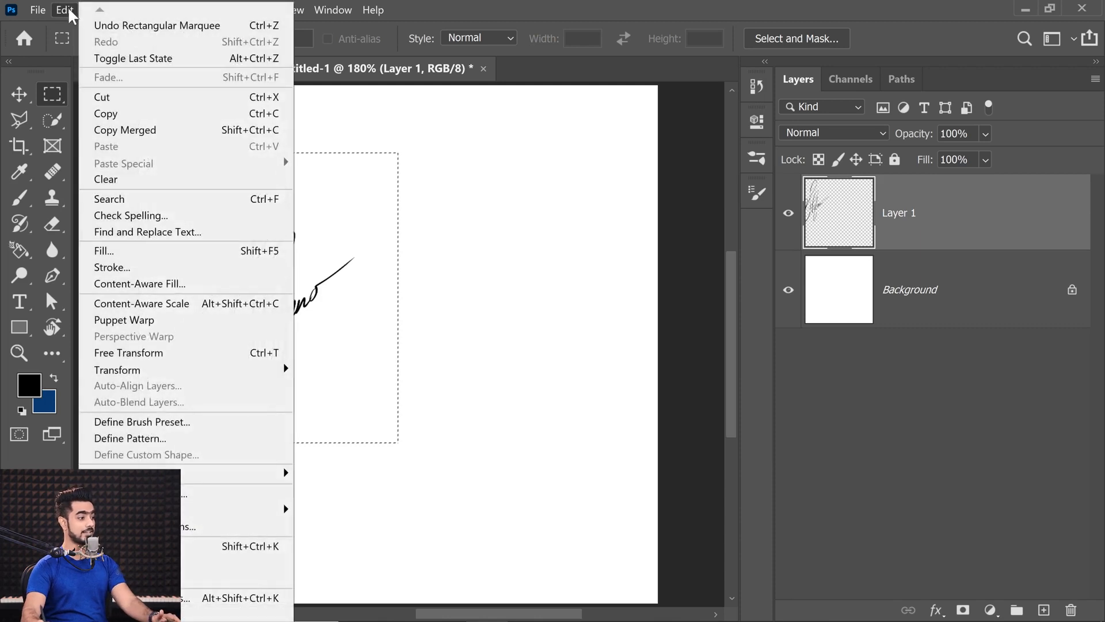
{"action": "left_click", "coordinate": [111, 427]}
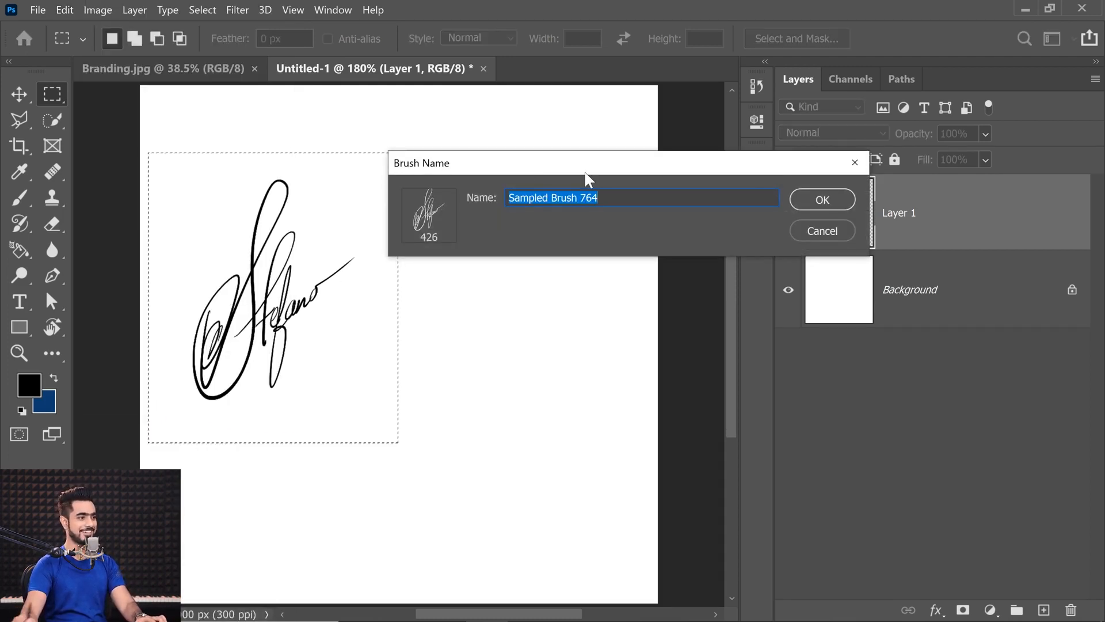
{"action": "type", "text": "Stefano"}
{"action": "key", "text": "Return"}
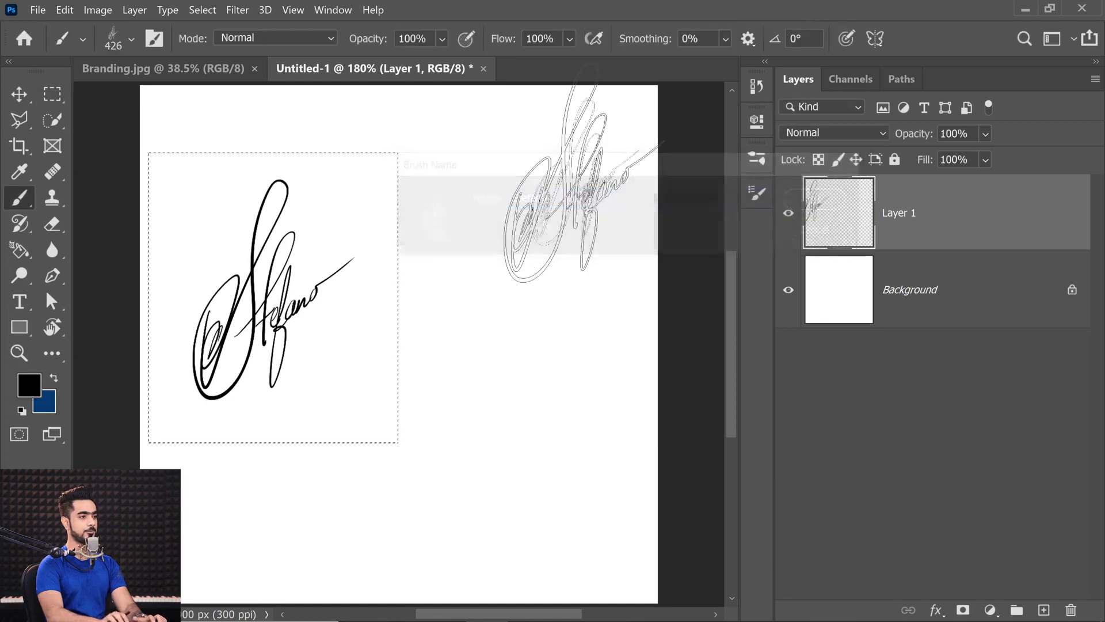
Step: Deselect and stamp three copies of the signature with the new brush on the empty areas of the canvas
{"action": "key", "text": "ctrl+d"}
{"action": "left_click", "coordinate": [480, 293]}
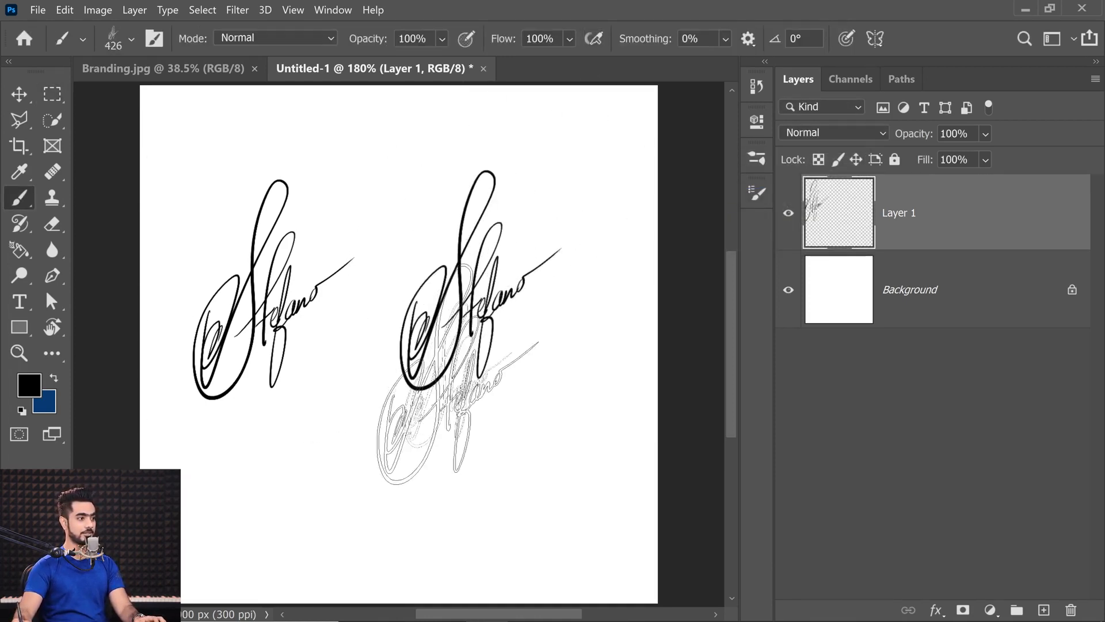
{"action": "left_click", "coordinate": [343, 497]}
{"action": "left_click", "coordinate": [601, 465]}
Step: In Branding.jpg, set the foreground color to white, ffffff, and add an empty layer above the photo
{"action": "left_click", "coordinate": [104, 69]}
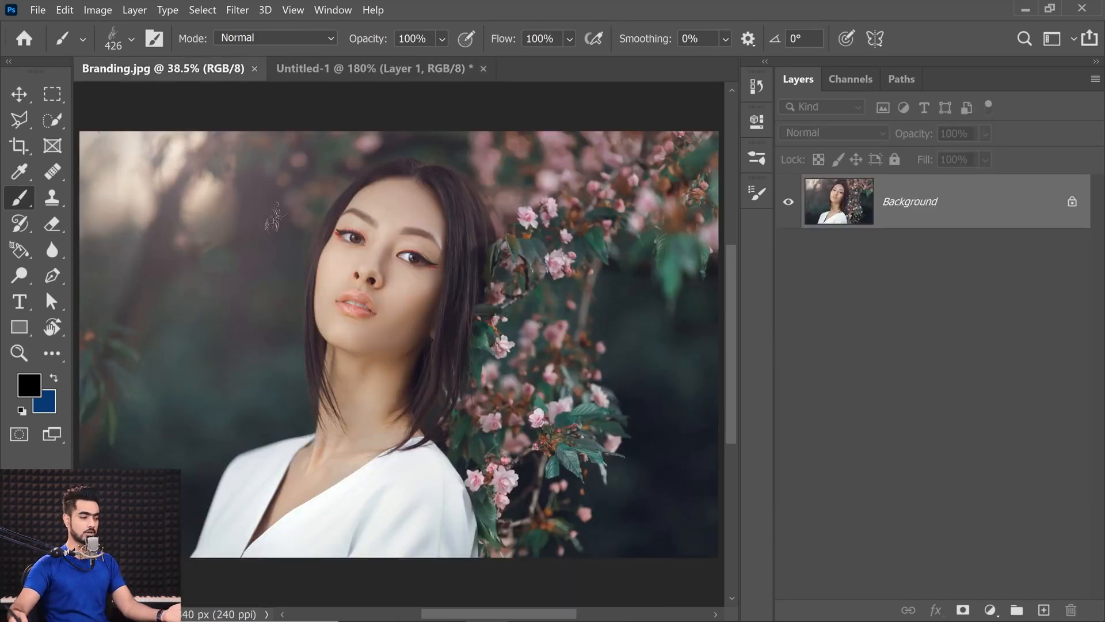
{"action": "left_click", "coordinate": [29, 384]}
{"action": "type", "text": "ffffff"}
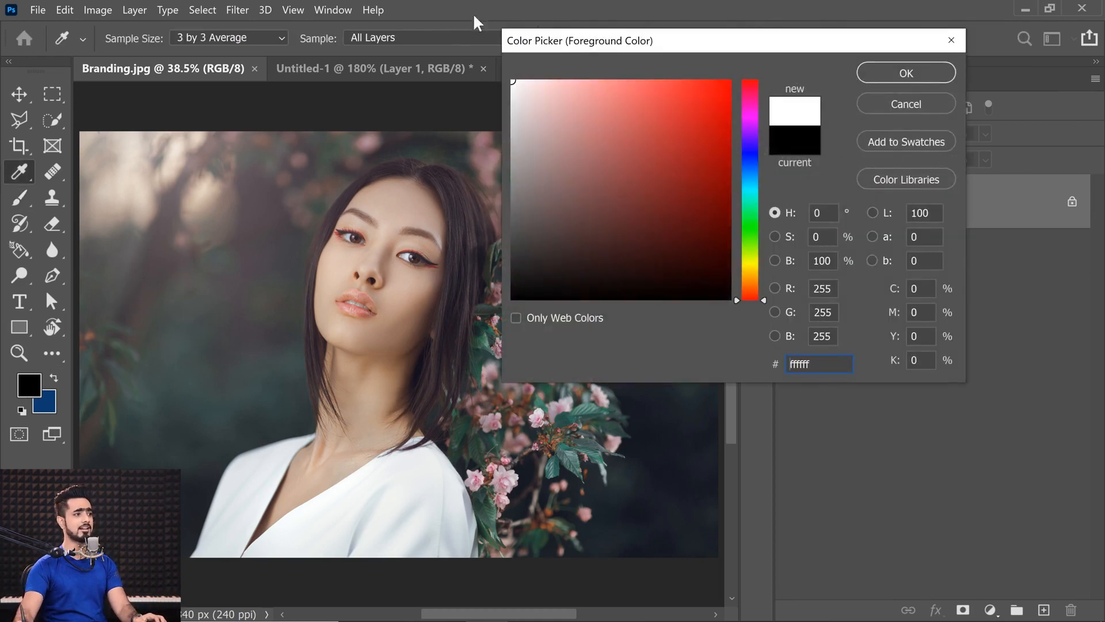
{"action": "left_click", "coordinate": [895, 79]}
{"action": "left_click", "coordinate": [1044, 610]}
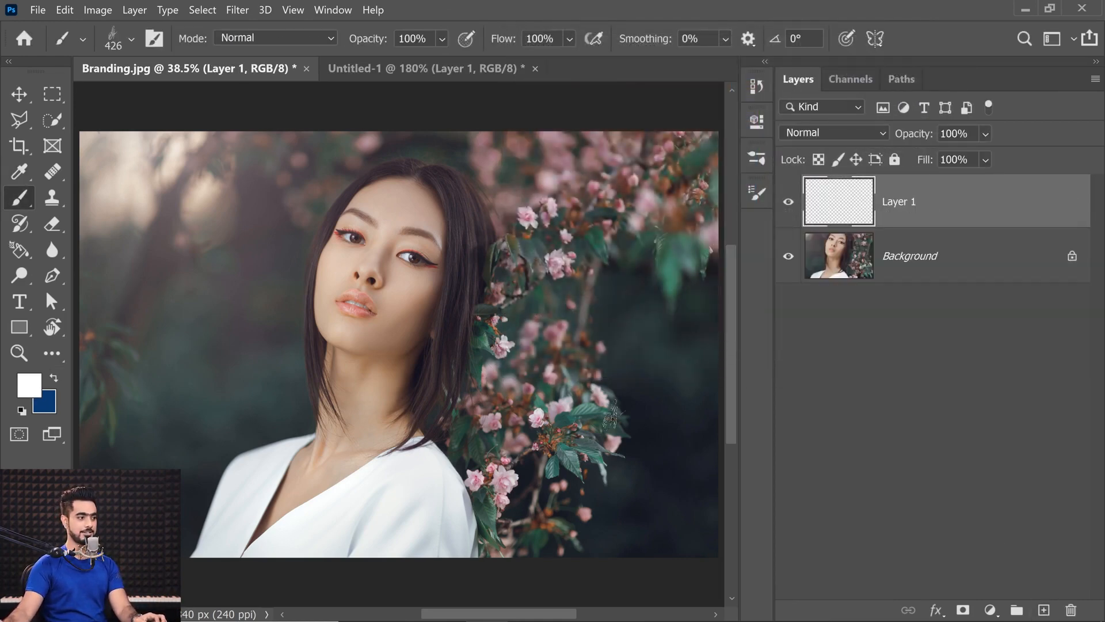
Step: Enlarge the signature brush to 900 px and stamp it on the dark area to the left of the woman
{"action": "key", "text": "bracketright"}
{"action": "key", "text": "bracketright"}
{"action": "key", "text": "bracketright"}
{"action": "key", "text": "bracketright"}
{"action": "key", "text": "bracketright"}
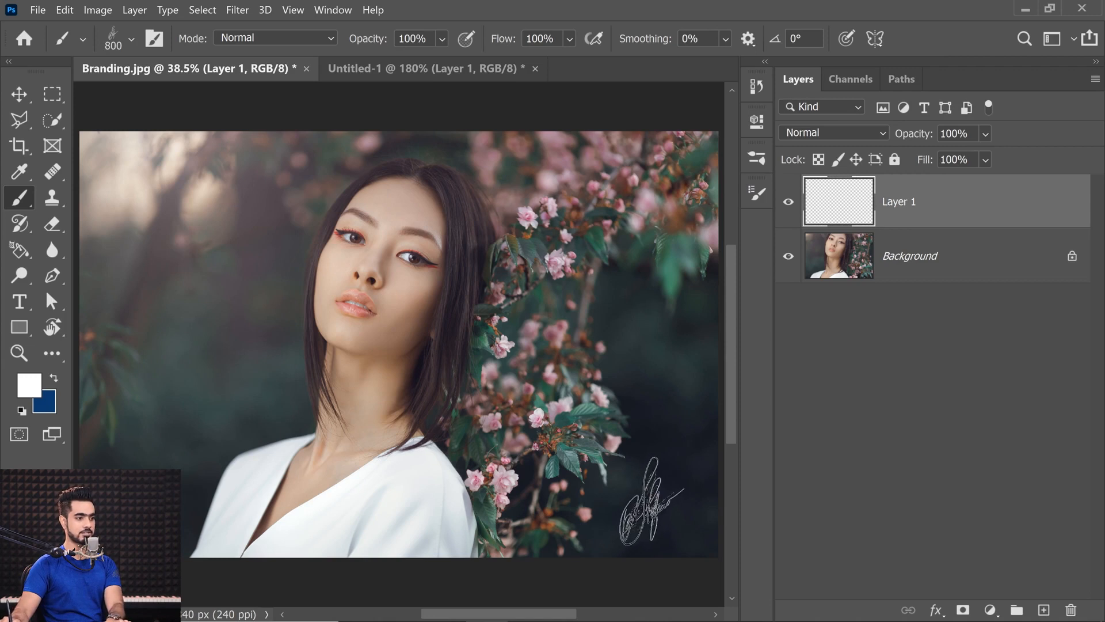
{"action": "left_click", "coordinate": [197, 392]}
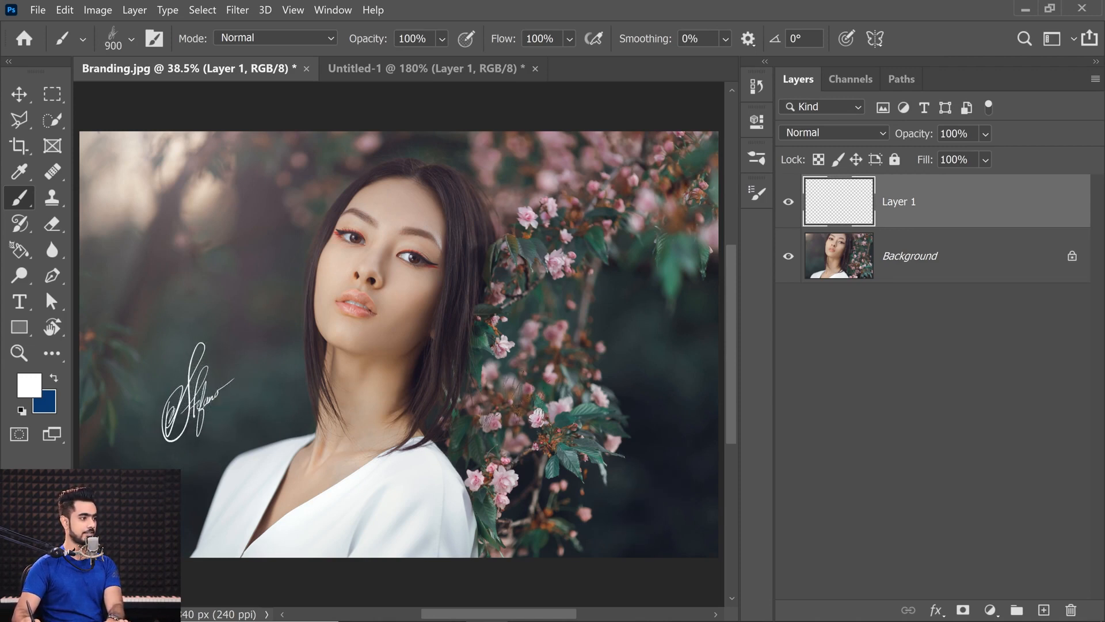
Step: Stamp the signature in the photo's lower-right corner, and with the brush enlarged to 4000 px stamp it over the photo's left half
{"action": "left_click", "coordinate": [664, 495]}
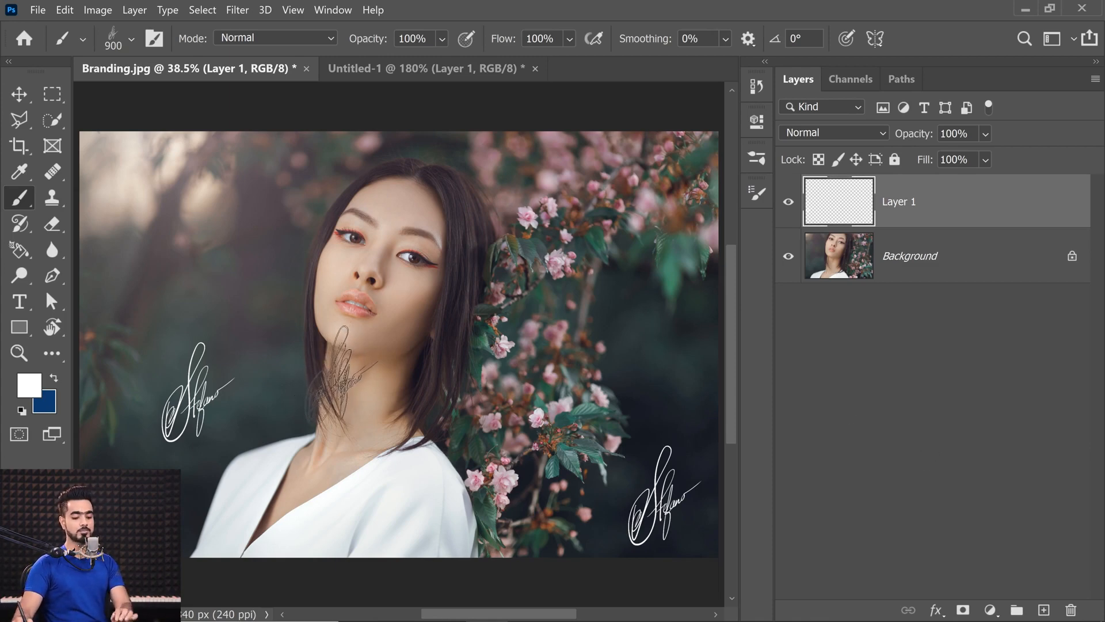
{"action": "left_click", "coordinate": [373, 69]}
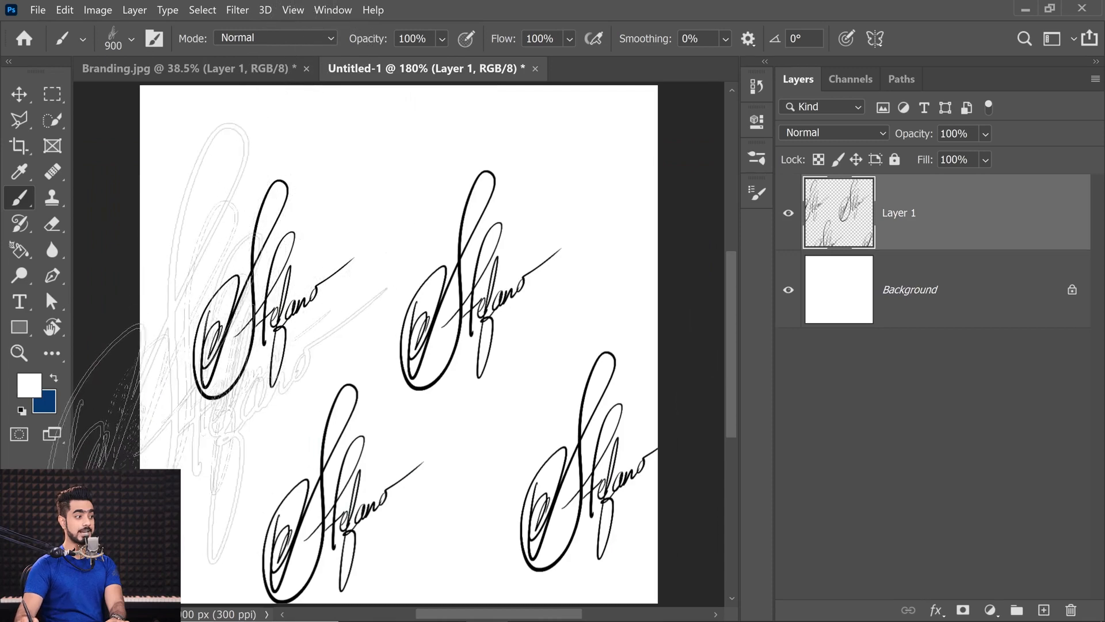
{"action": "left_click", "coordinate": [238, 67]}
{"action": "key", "text": "bracketleft"}
{"action": "key", "text": "bracketleft"}
{"action": "key", "text": "bracketleft"}
{"action": "key", "text": "bracketleft"}
{"action": "key", "text": "bracketleft"}
{"action": "key", "text": "bracketleft"}
{"action": "key", "text": "bracketleft"}
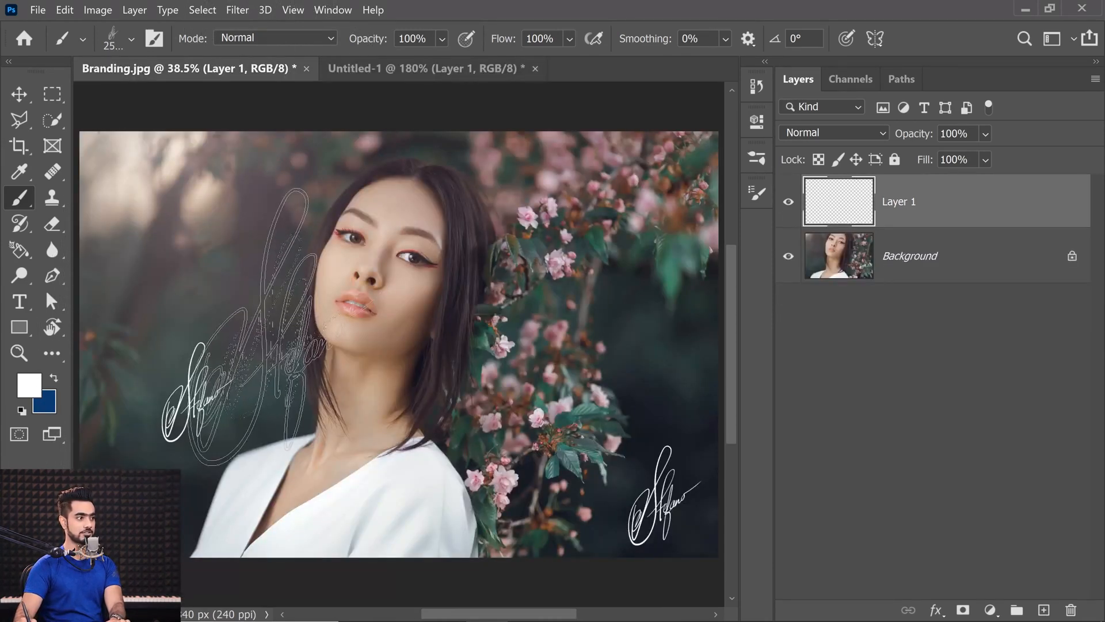
{"action": "key", "text": "bracketright"}
{"action": "key", "text": "bracketright"}
{"action": "key", "text": "bracketright"}
{"action": "left_click", "coordinate": [261, 323]}
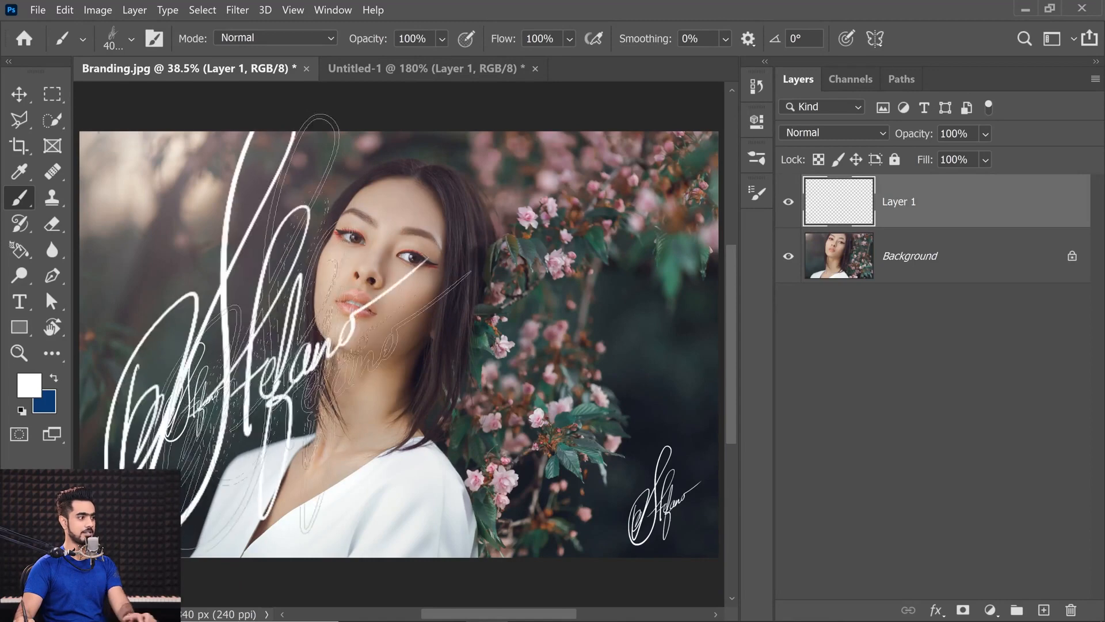
Step: Inspect the edges of the oversized signature up close and undo both the oversized and the lower-right stamps
{"action": "mouse_move", "coordinate": [173, 337]}
{"action": "left_mouse_down"}
{"action": "mouse_move", "coordinate": [210, 321]}
{"action": "mouse_move", "coordinate": [272, 258]}
{"action": "left_mouse_up"}
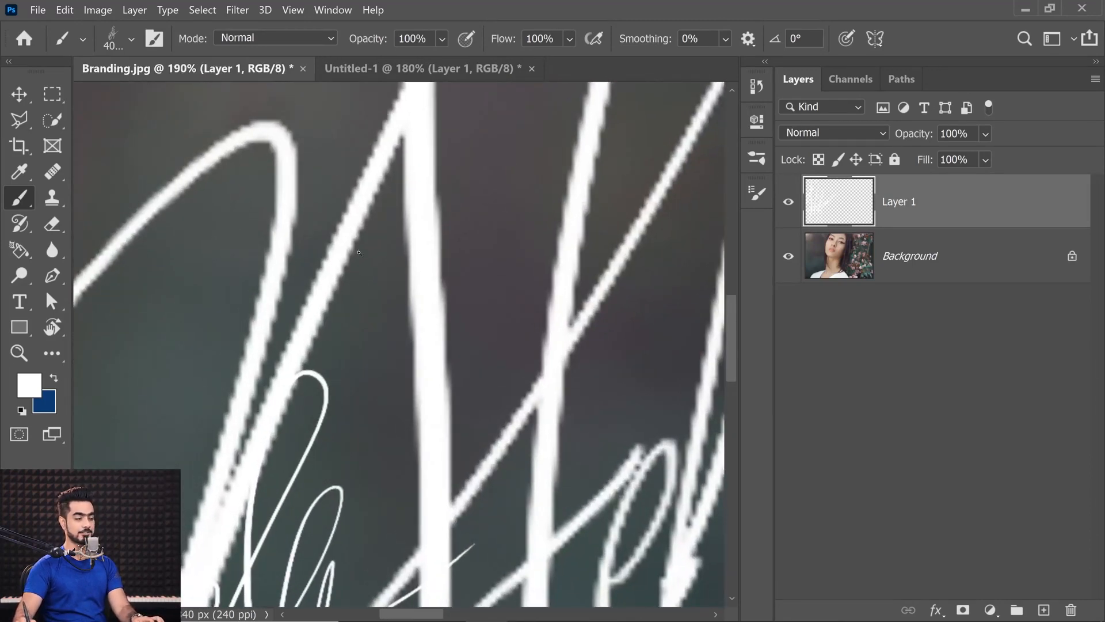
{"action": "key", "text": "ctrl+z"}
{"action": "mouse_move", "coordinate": [404, 275]}
{"action": "left_mouse_down"}
{"action": "mouse_move", "coordinate": [173, 271]}
{"action": "mouse_move", "coordinate": [412, 162]}
{"action": "left_mouse_up"}
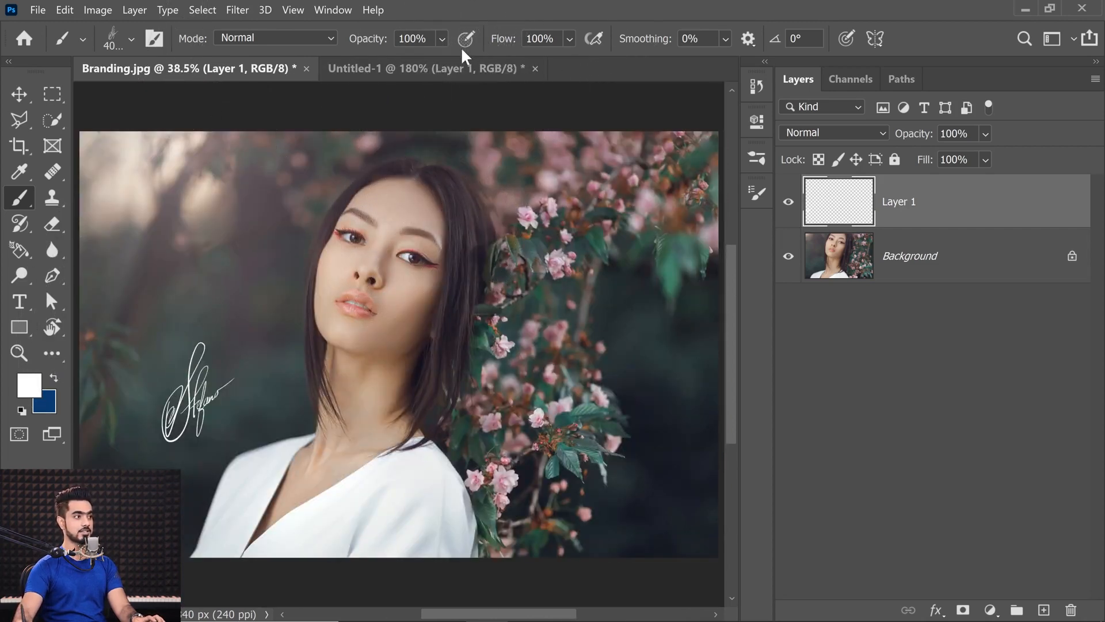
Step: Delete Layer 1 from the Untitled-1 document and close the document without saving
{"action": "left_click", "coordinate": [448, 68]}
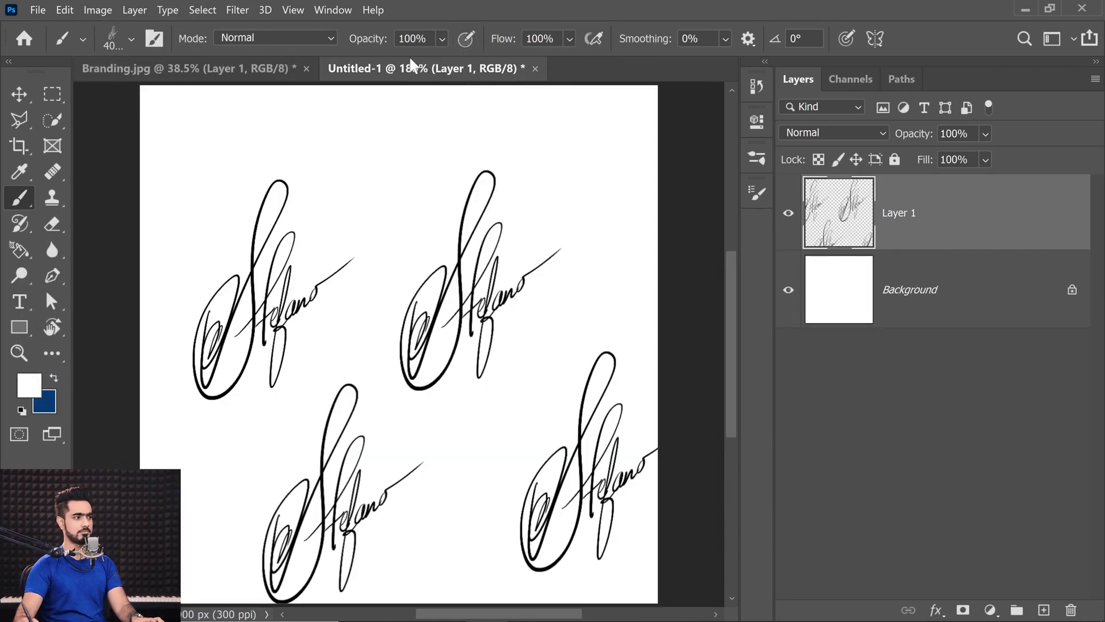
{"action": "left_click_drag", "start_coordinate": [977, 223], "coordinate": [1071, 610]}
{"action": "left_click", "coordinate": [491, 68]}
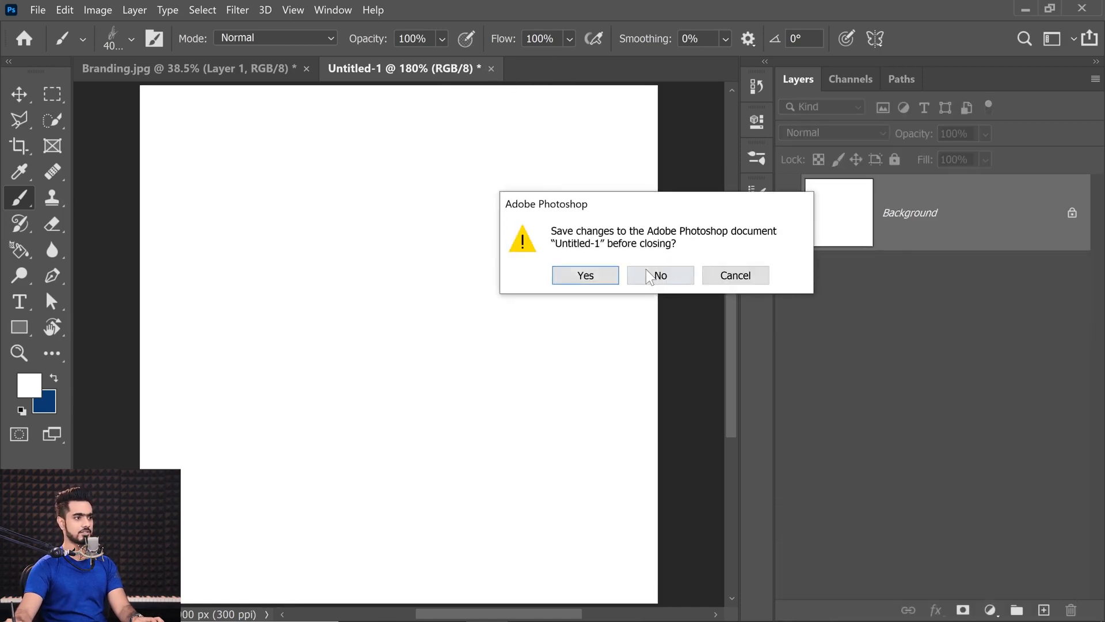
{"action": "left_click", "coordinate": [659, 274]}
Step: Create a new 2000 x 2000 px, 300 ppi document from the 2000 pixel grid preset
{"action": "left_click", "coordinate": [37, 10]}
{"action": "left_click", "coordinate": [52, 32]}
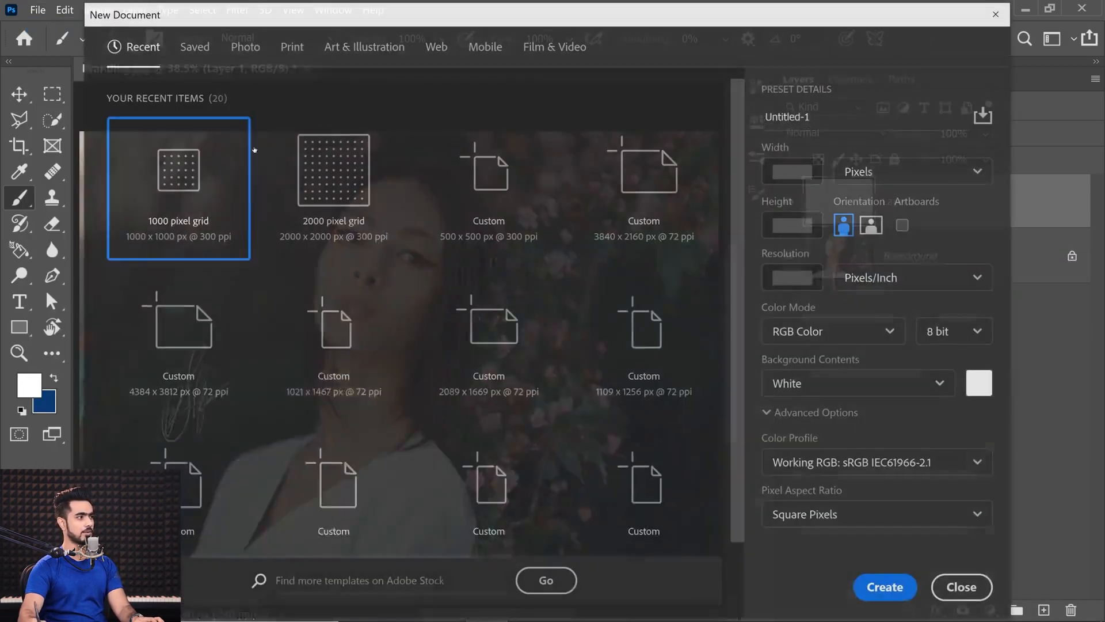
{"action": "left_click", "coordinate": [334, 201]}
{"action": "key", "text": "Return"}
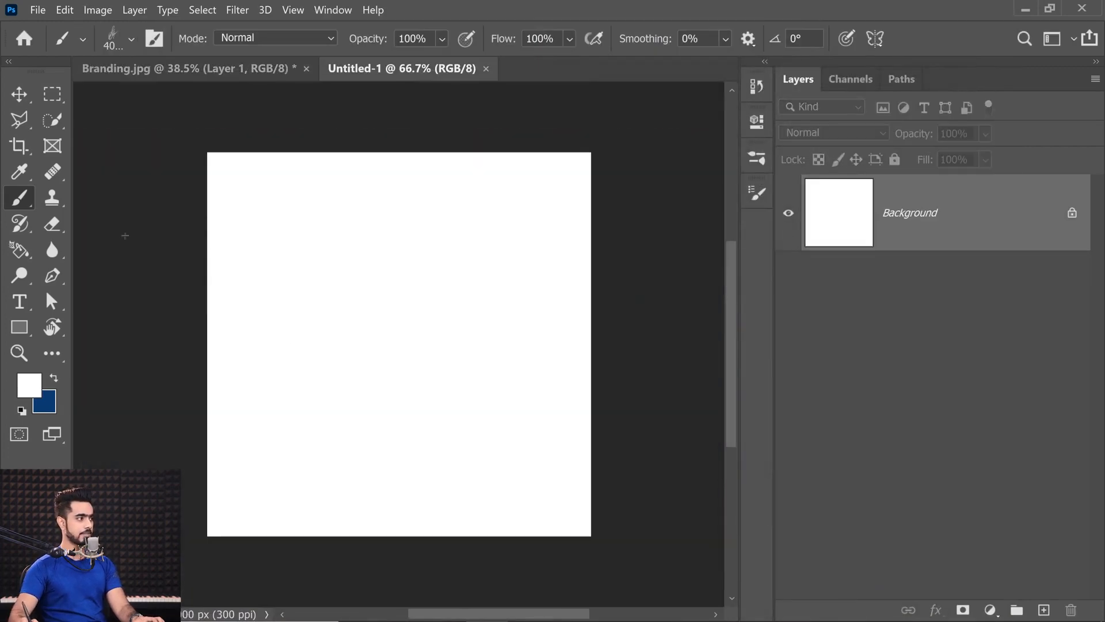
Step: Pick the KYLE Ultimate Inking Thick 'n Thin brush from Wet Media Brushes and fit the canvas to the window
{"action": "left_click", "coordinate": [115, 38]}
{"action": "left_click_drag", "start_coordinate": [371, 535], "coordinate": [361, 238]}
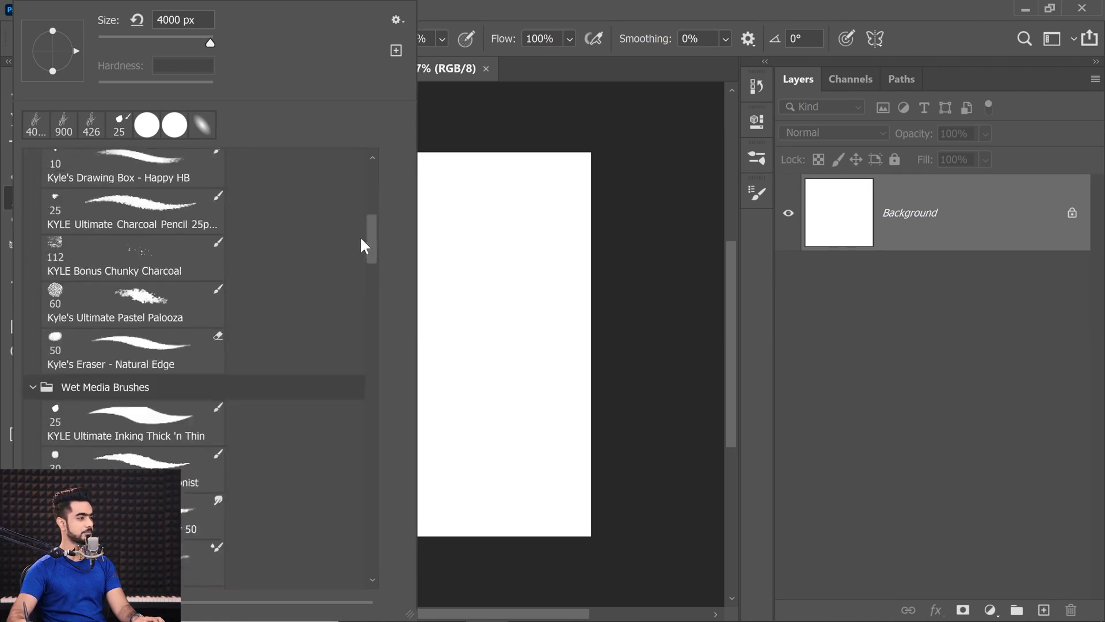
{"action": "scroll", "coordinate": [362, 241], "scroll_direction": "up", "scroll_amount": 1}
{"action": "scroll", "coordinate": [362, 242], "scroll_direction": "down", "scroll_amount": 2}
{"action": "left_click", "coordinate": [132, 388]}
{"action": "left_click", "coordinate": [673, 306]}
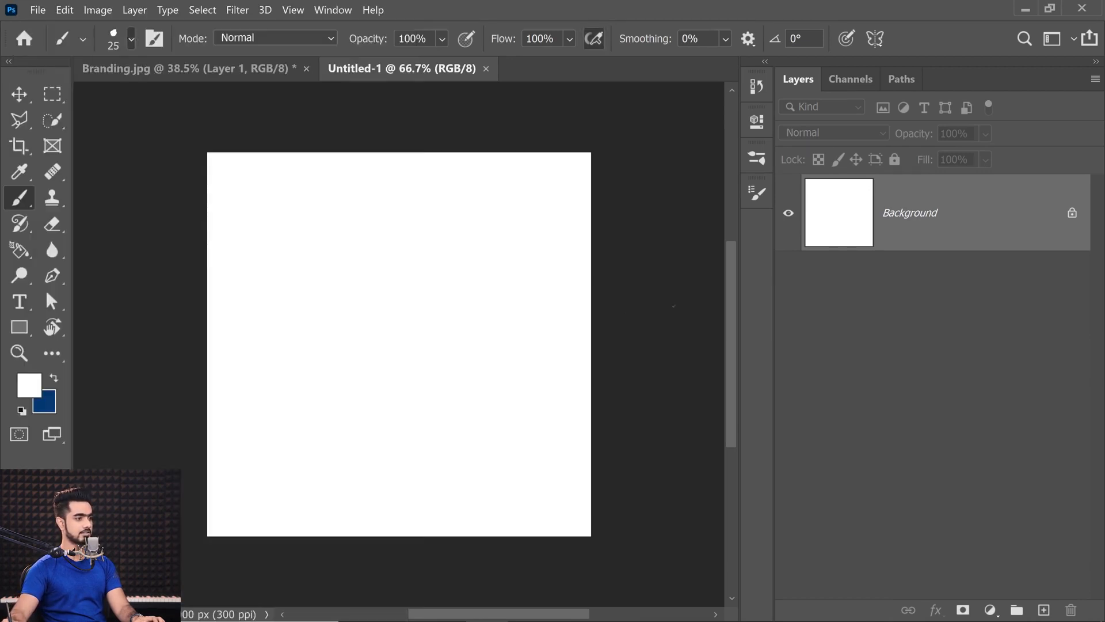
{"action": "key", "text": "ctrl+0"}
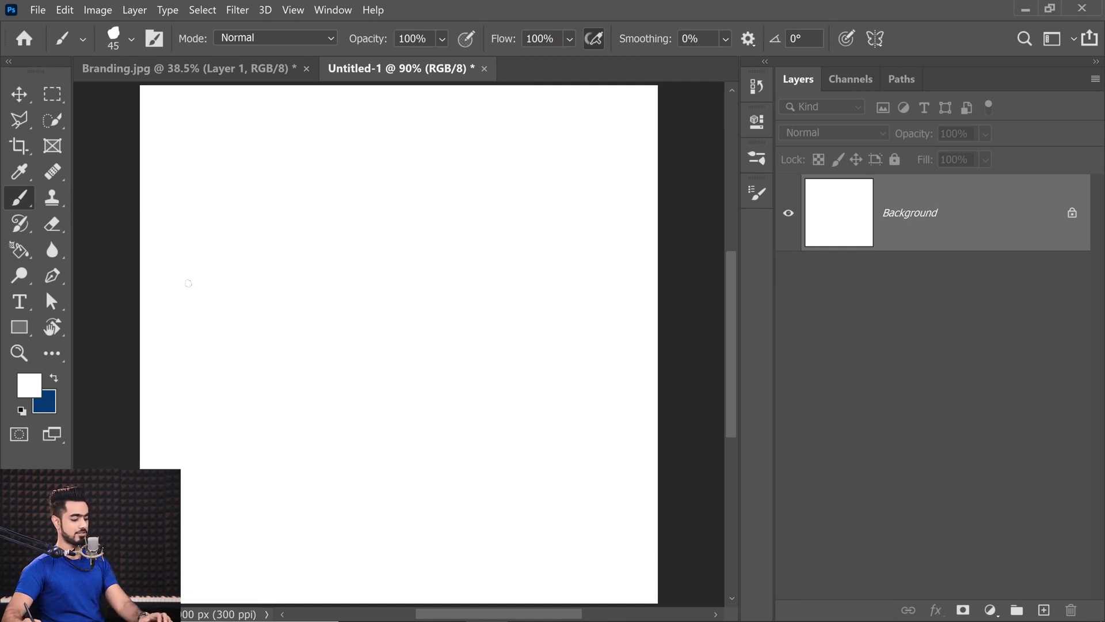
Step: Set the foreground color to black, 000000, and draw a different cursive signature on the Background layer with a 60 px brush
{"action": "key", "text": "x"}
{"action": "left_click", "coordinate": [35, 394]}
{"action": "type", "text": "000000"}
{"action": "left_click", "coordinate": [896, 75]}
{"action": "key", "text": "b"}
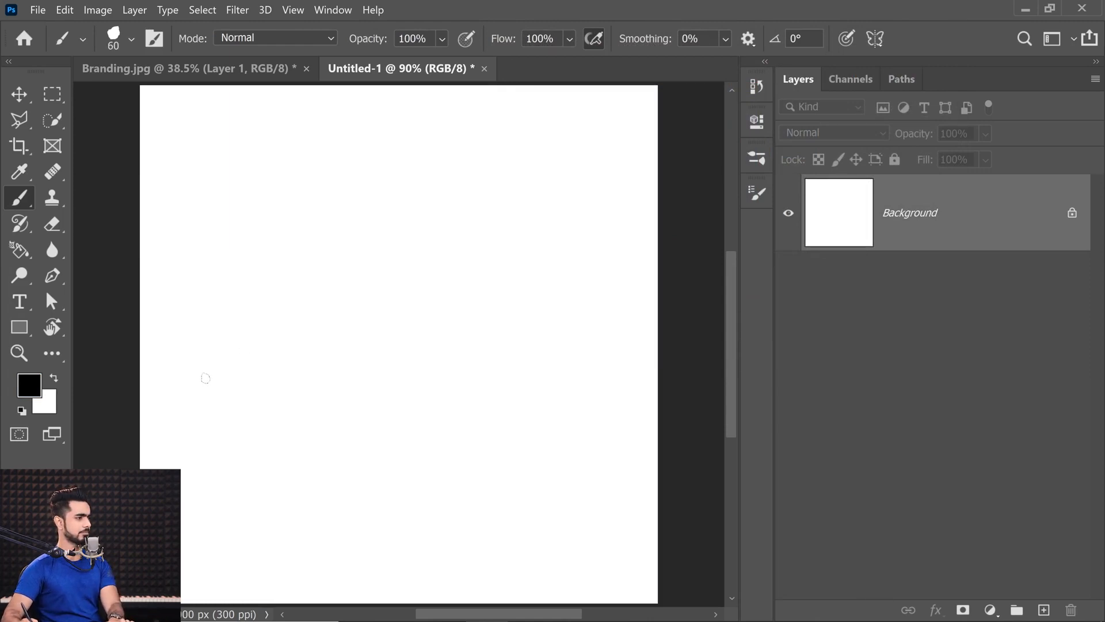
{"action": "left_click_drag", "start_coordinate": [244, 325], "coordinate": [246, 377]}
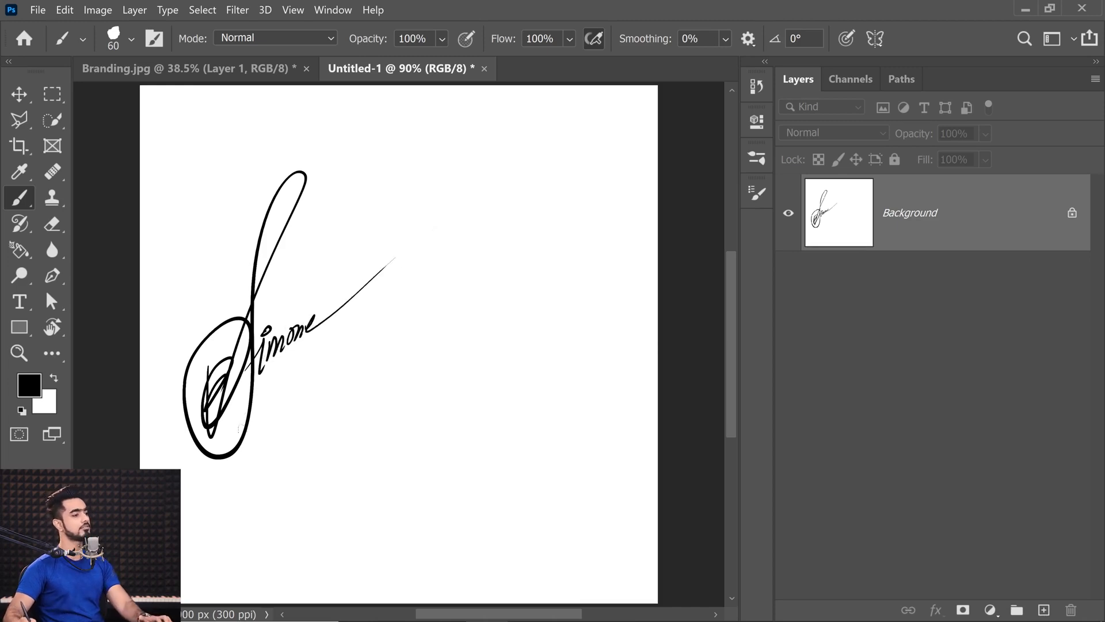
{"action": "key", "text": "ctrl+z"}
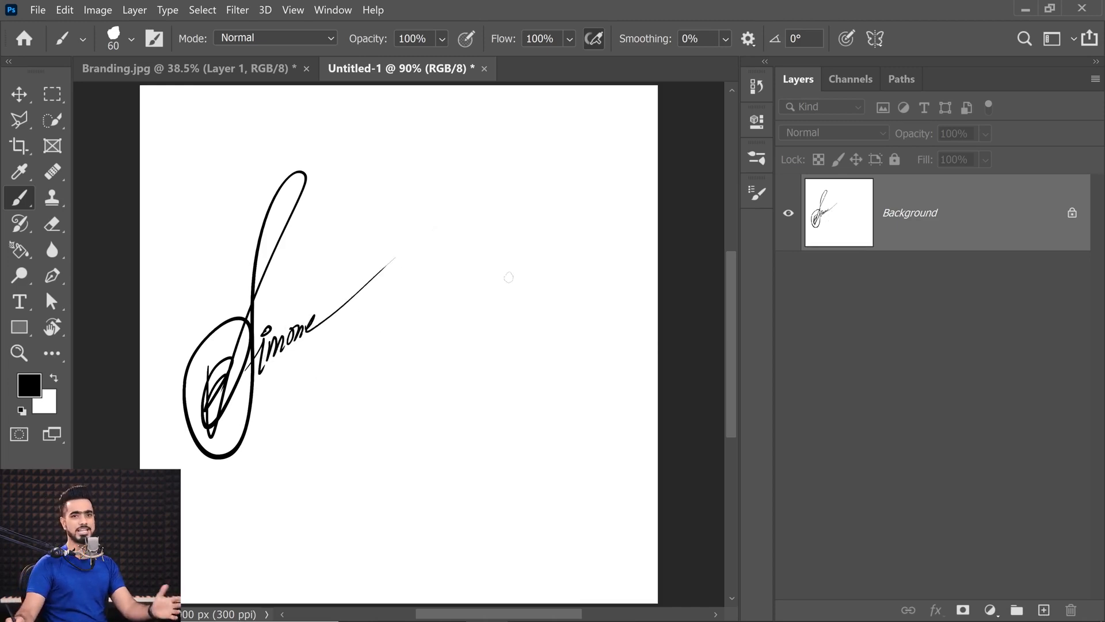
Step: Enclose the whole new signature in a rectangular marquee selection
{"action": "scroll", "coordinate": [298, 240], "scroll_direction": "up", "scroll_amount": 5}
{"action": "scroll", "coordinate": [296, 229], "scroll_direction": "down", "scroll_amount": 4}
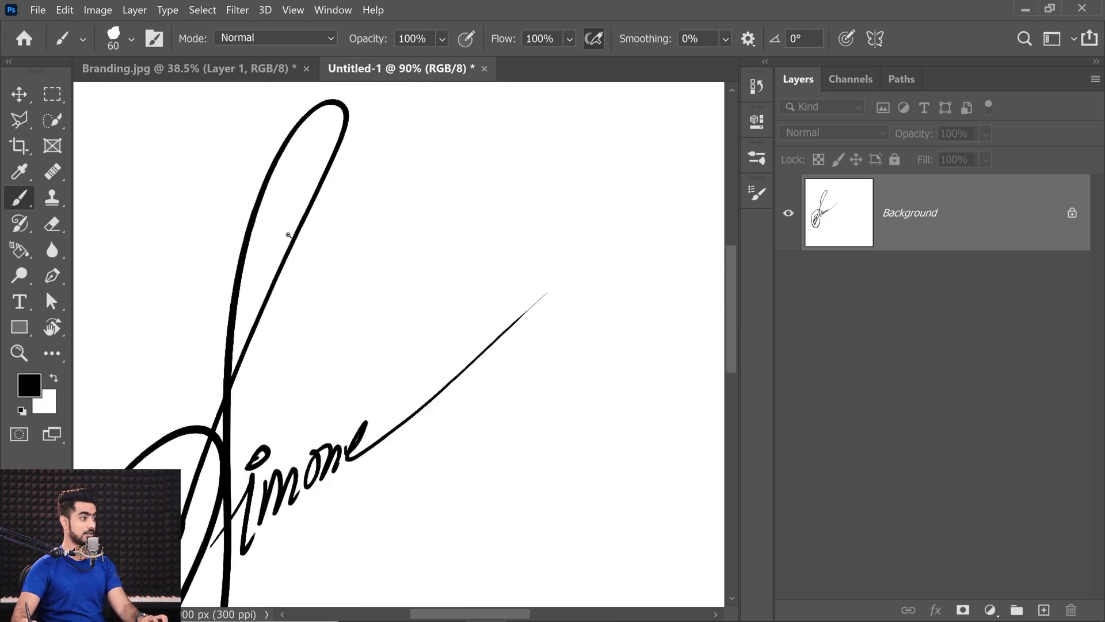
{"action": "left_click", "coordinate": [52, 94]}
{"action": "left_click_drag", "start_coordinate": [109, 122], "coordinate": [485, 548]}
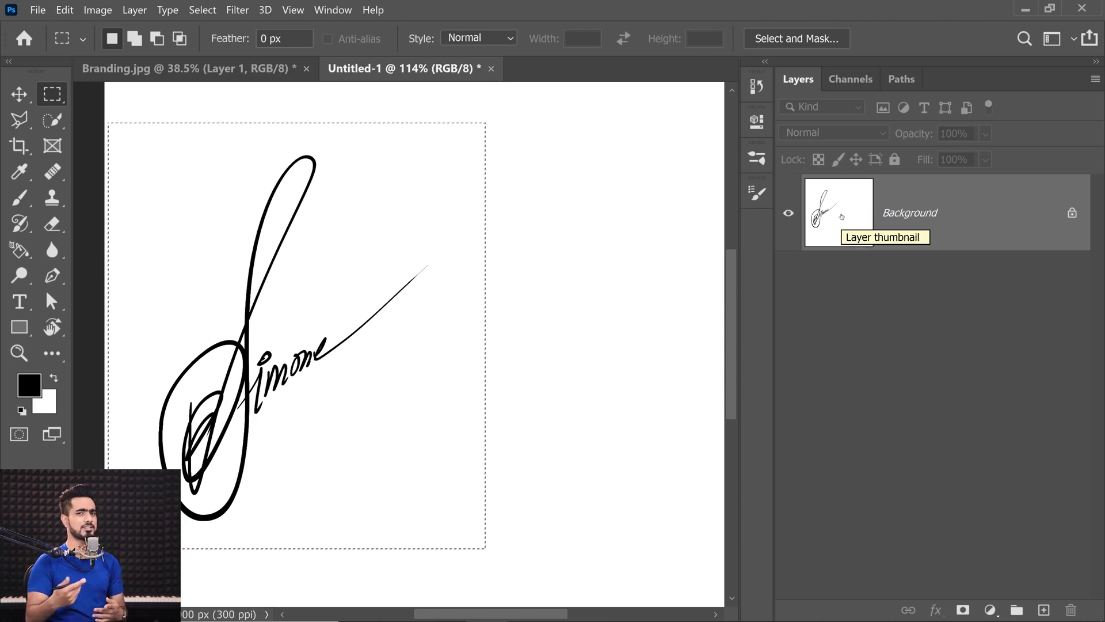
Step: Define the selected signature as a custom brush preset and name it after the first name that is signed
{"action": "left_click", "coordinate": [64, 10]}
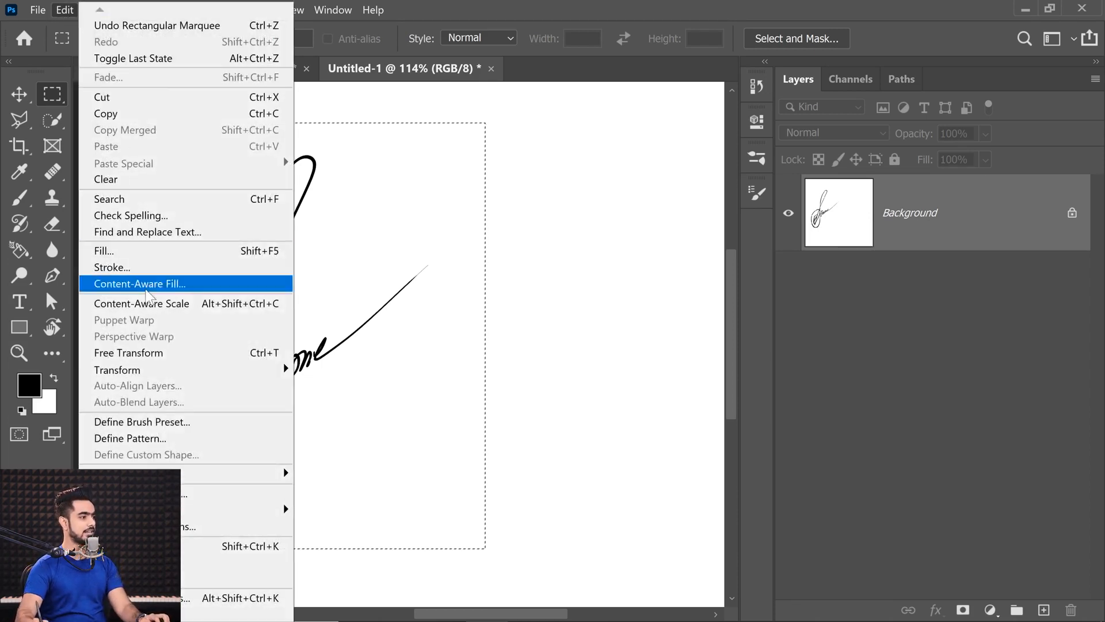
{"action": "left_click", "coordinate": [152, 425]}
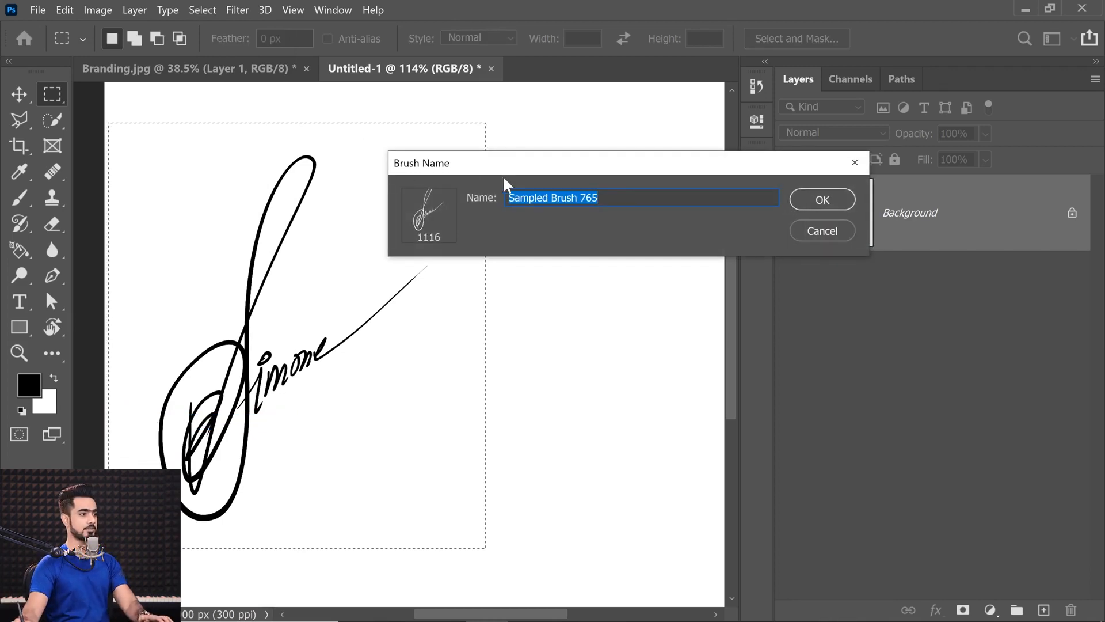
{"action": "type", "text": "Simone"}
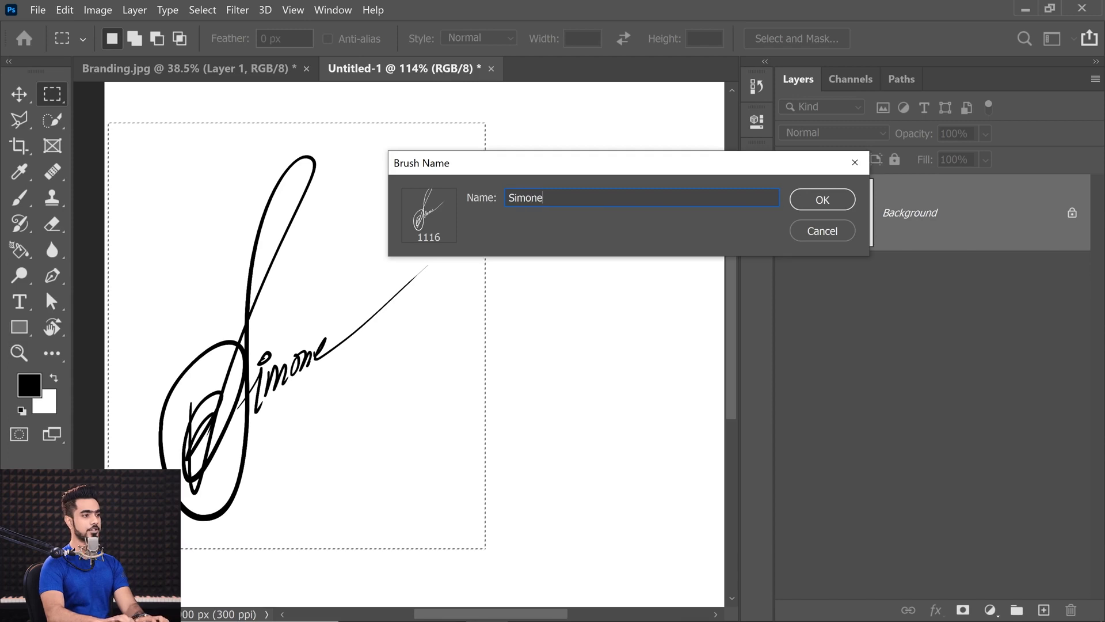
{"action": "left_click", "coordinate": [822, 199]}
Step: Stamp the new signature brush in white at an enlarged size on Layer 1 of Branding.jpg, beside the woman's face, and inspect its edges
{"action": "key", "text": "b"}
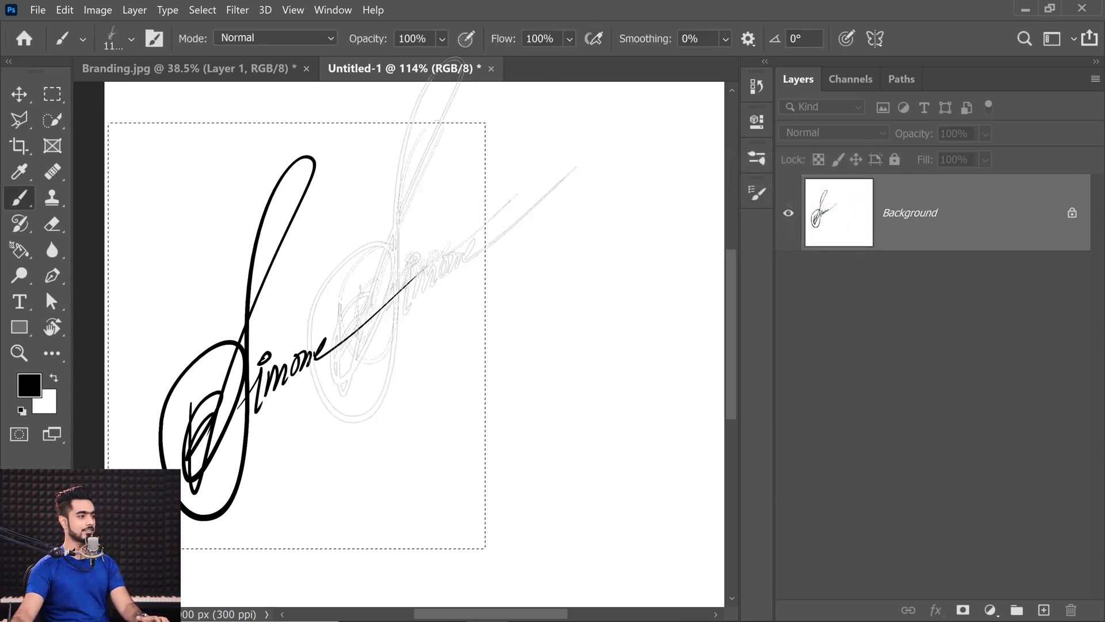
{"action": "left_click", "coordinate": [185, 69]}
{"action": "key", "text": "x"}
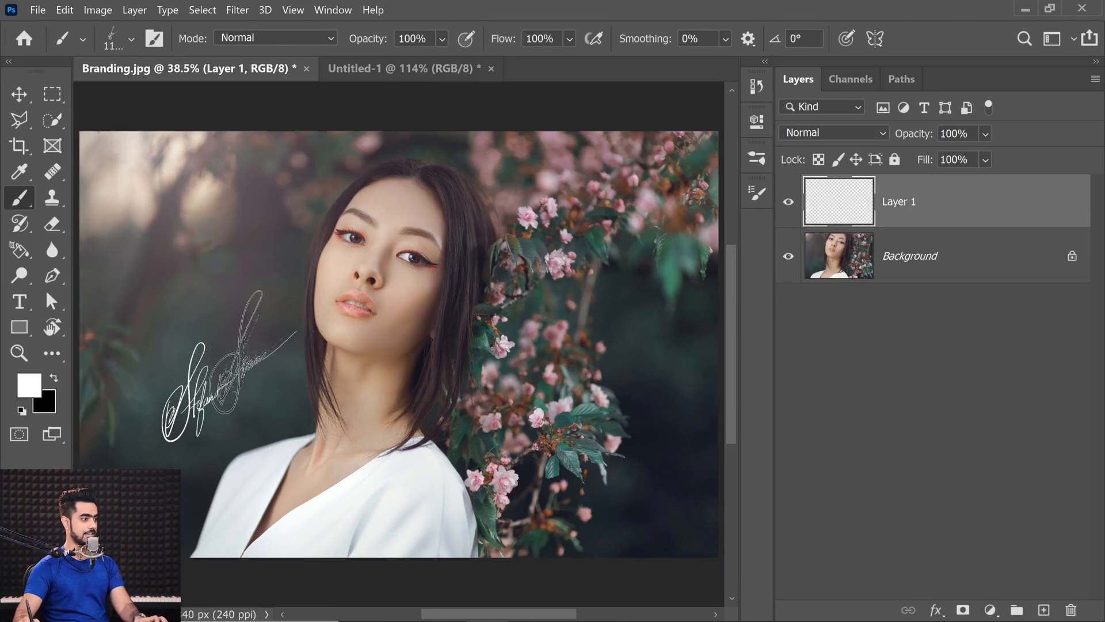
{"action": "key", "text": "bracketright"}
{"action": "key", "text": "bracketright"}
{"action": "key", "text": "bracketright"}
{"action": "key", "text": "bracketright"}
{"action": "key", "text": "bracketright"}
{"action": "key", "text": "bracketright"}
{"action": "key", "text": "bracketright"}
{"action": "key", "text": "bracketright"}
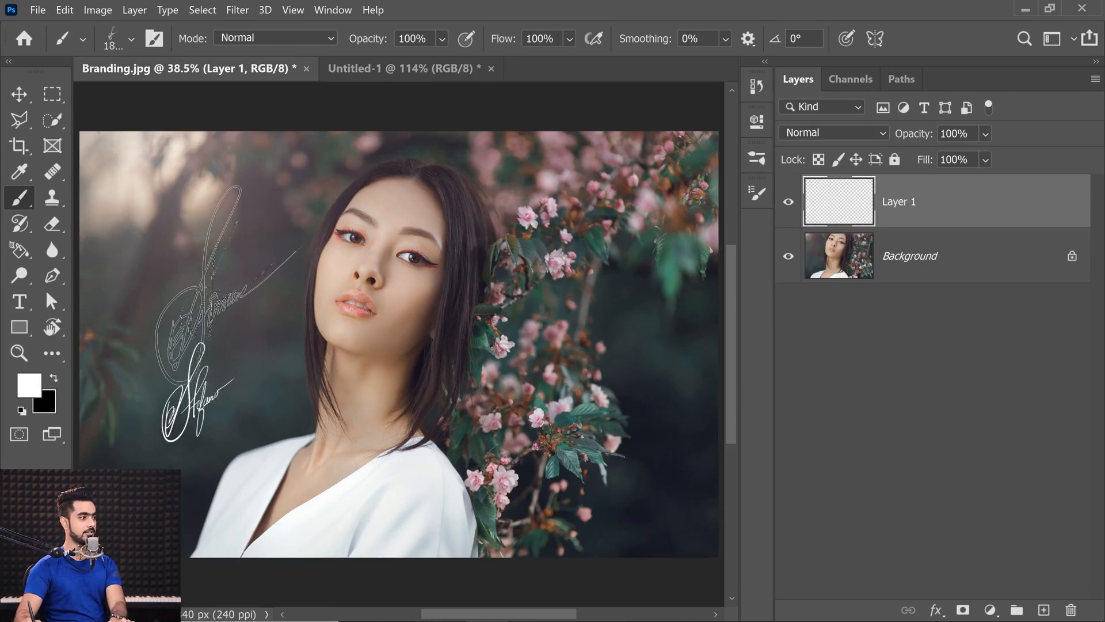
{"action": "left_click", "coordinate": [230, 288]}
{"action": "scroll", "coordinate": [220, 273], "scroll_direction": "up", "scroll_amount": 5}
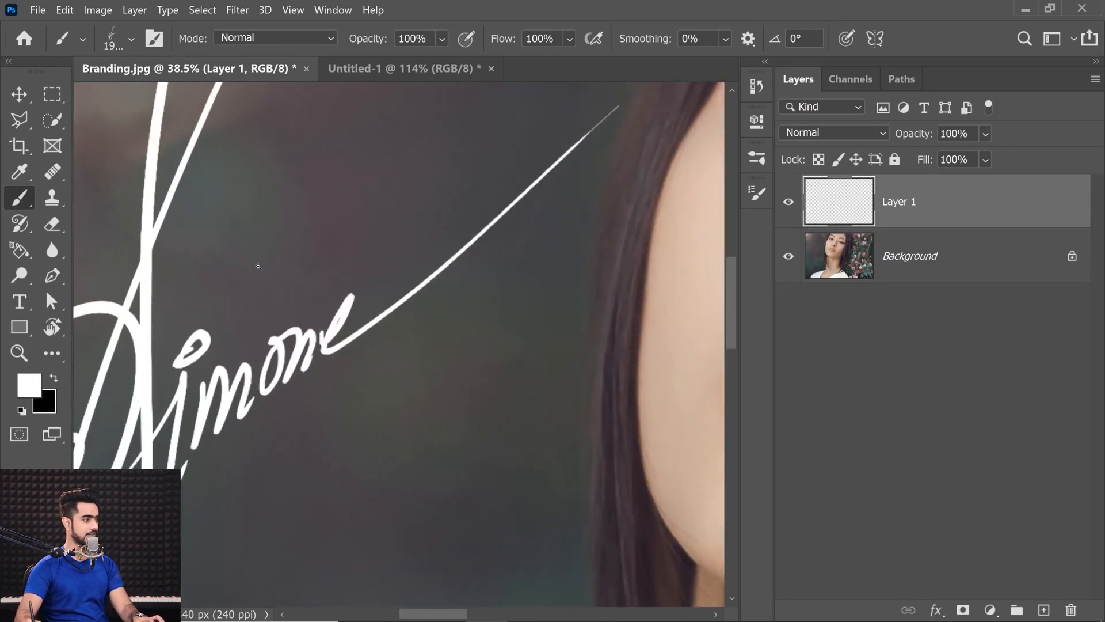
{"action": "scroll", "coordinate": [247, 341], "scroll_direction": "down", "scroll_amount": 2}
{"action": "scroll", "coordinate": [264, 289], "scroll_direction": "up", "scroll_amount": 6}
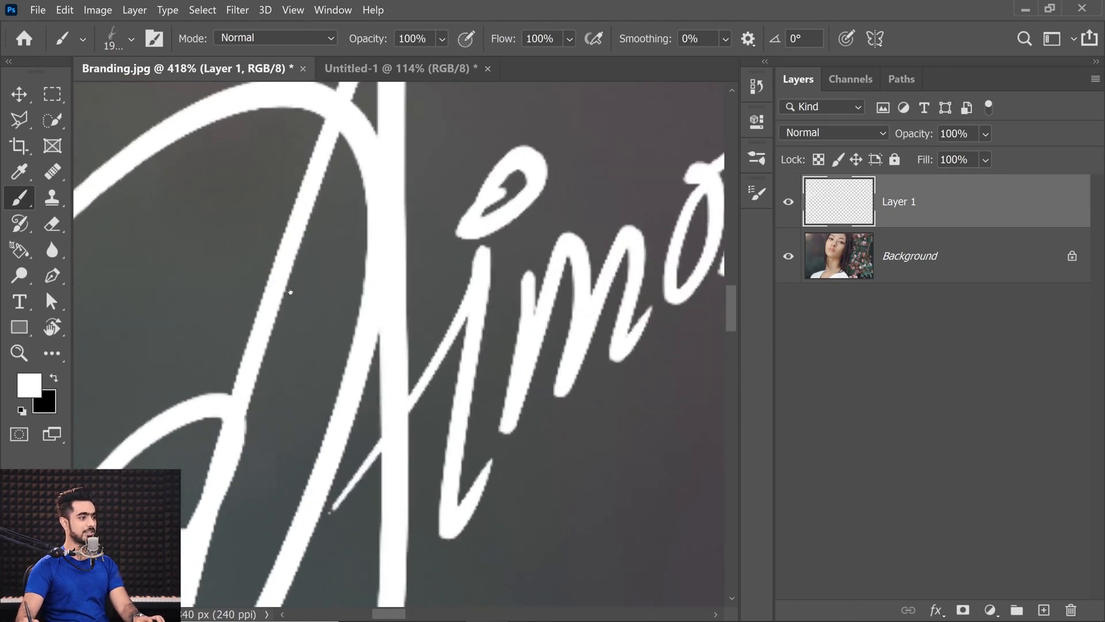
{"action": "scroll", "coordinate": [277, 310], "scroll_direction": "down", "scroll_amount": 2}
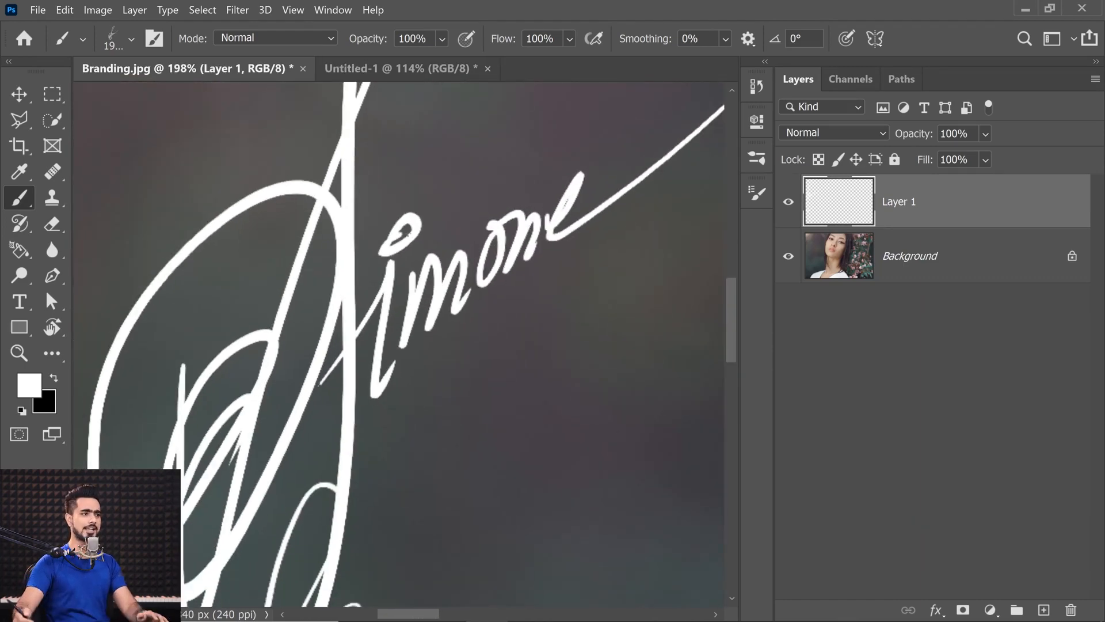
{"action": "scroll", "coordinate": [420, 349], "scroll_direction": "down", "scroll_amount": 6}
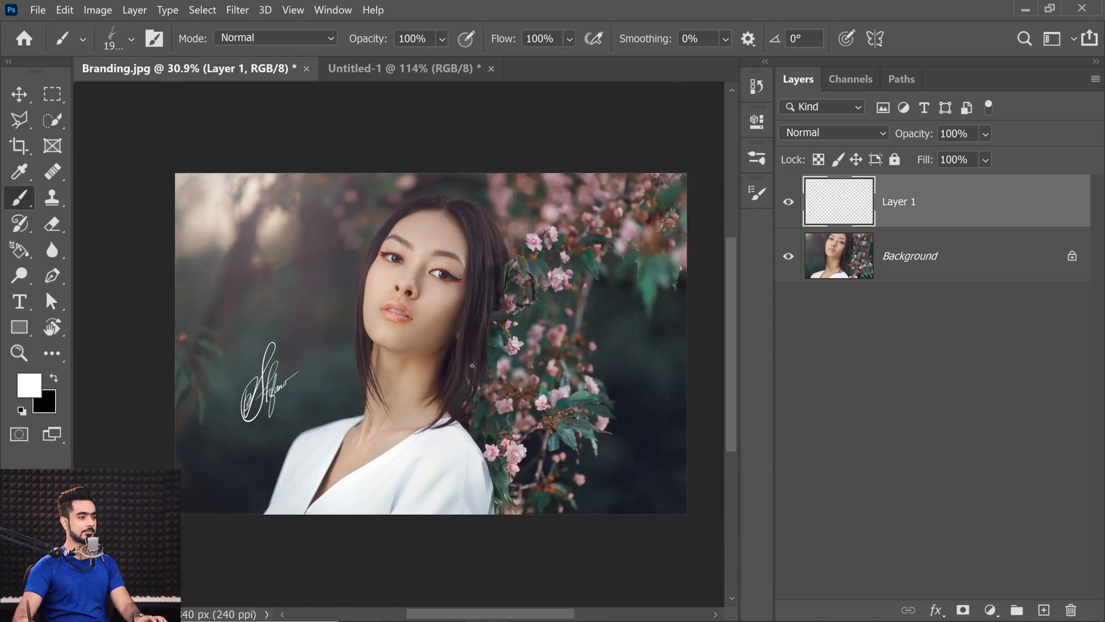
Step: Undo the earlier signature on Layer 1 and stamp the new one in white with a smaller brush on the dark area beside the woman
{"action": "scroll", "coordinate": [420, 349], "scroll_direction": "up", "scroll_amount": 3}
{"action": "key", "text": "bracketleft"}
{"action": "key", "text": "bracketleft"}
{"action": "key", "text": "bracketleft"}
{"action": "key", "text": "bracketleft"}
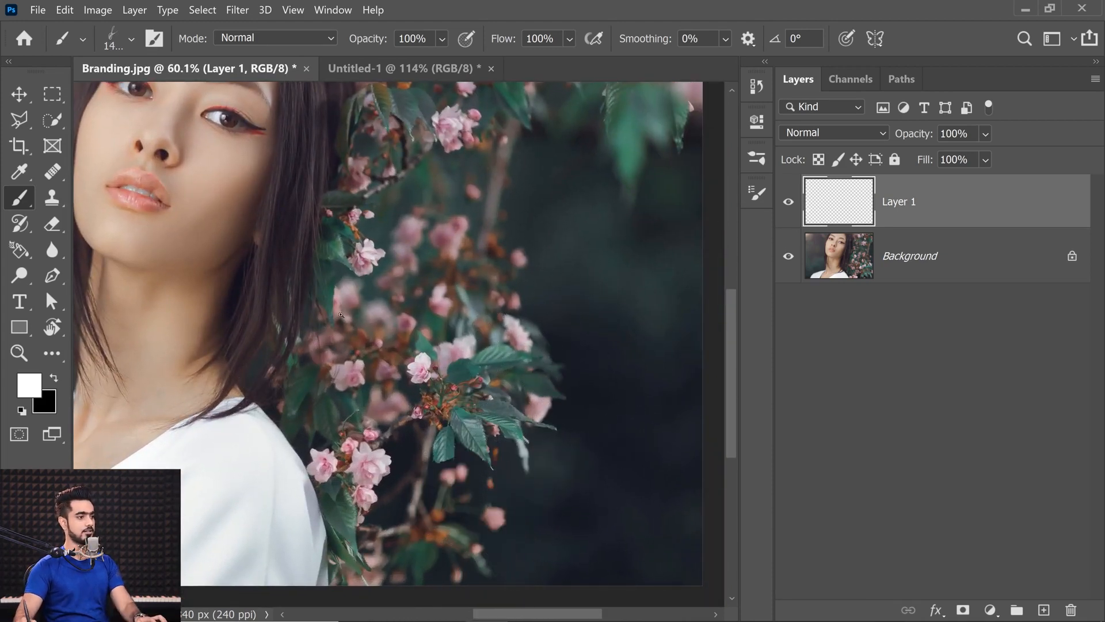
{"action": "scroll", "coordinate": [339, 316], "scroll_direction": "down", "scroll_amount": 3}
{"action": "mouse_move", "coordinate": [942, 209]}
{"action": "left_mouse_down"}
{"action": "mouse_move", "coordinate": [1036, 576]}
{"action": "mouse_move", "coordinate": [1070, 610]}
{"action": "left_mouse_up"}
{"action": "key", "text": "ctrl+z"}
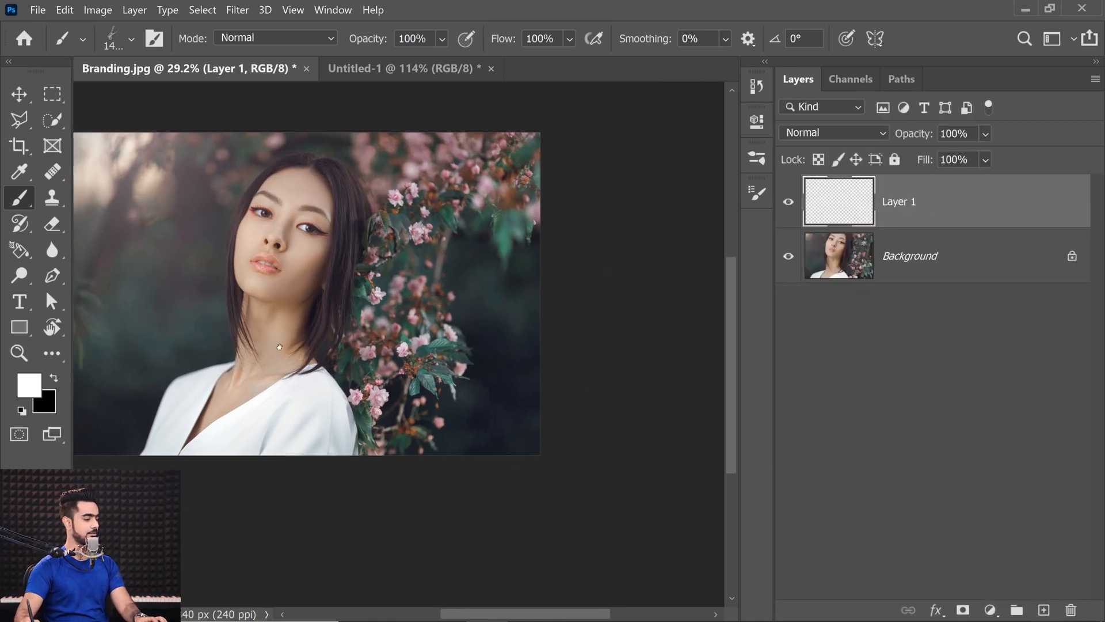
{"action": "left_click_drag", "start_coordinate": [279, 347], "coordinate": [356, 393]}
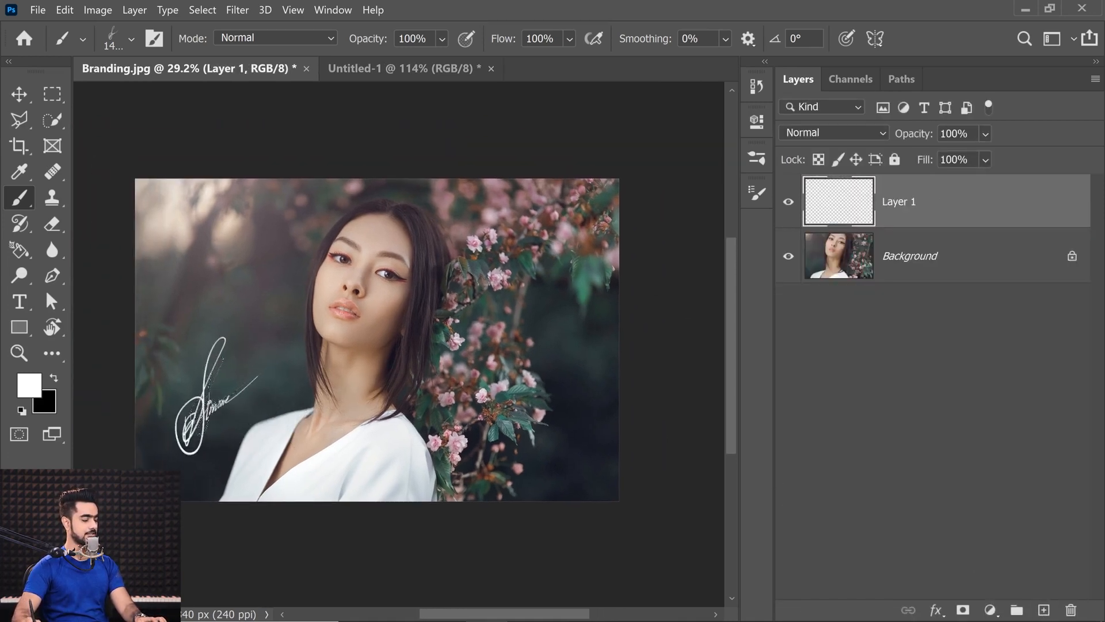
{"action": "left_click", "coordinate": [211, 357]}
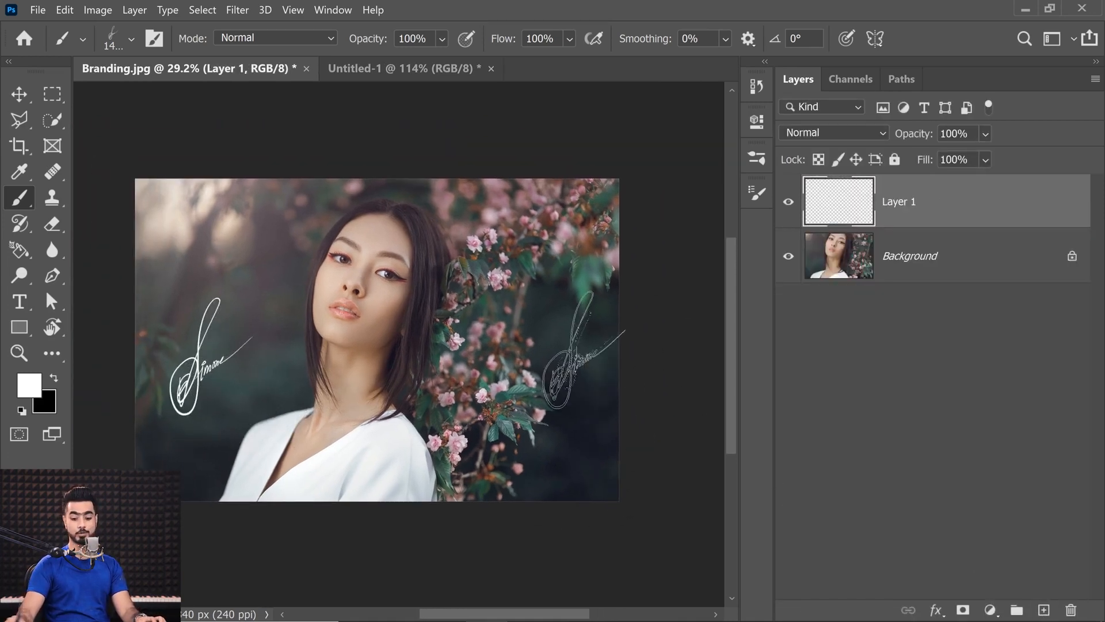
{"action": "scroll", "coordinate": [572, 345], "scroll_direction": "up", "scroll_amount": 2}
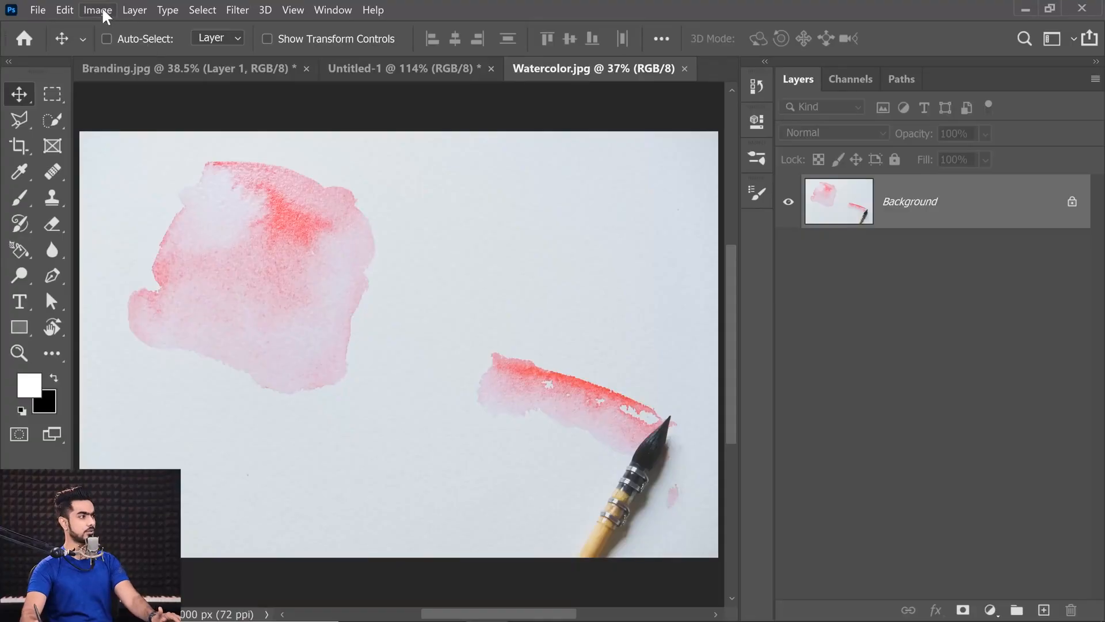
Step: Desaturate the Background layer of Watercolor.jpg and inspect the paint texture
{"action": "left_click", "coordinate": [103, 10]}
{"action": "mouse_move", "coordinate": [113, 46]}
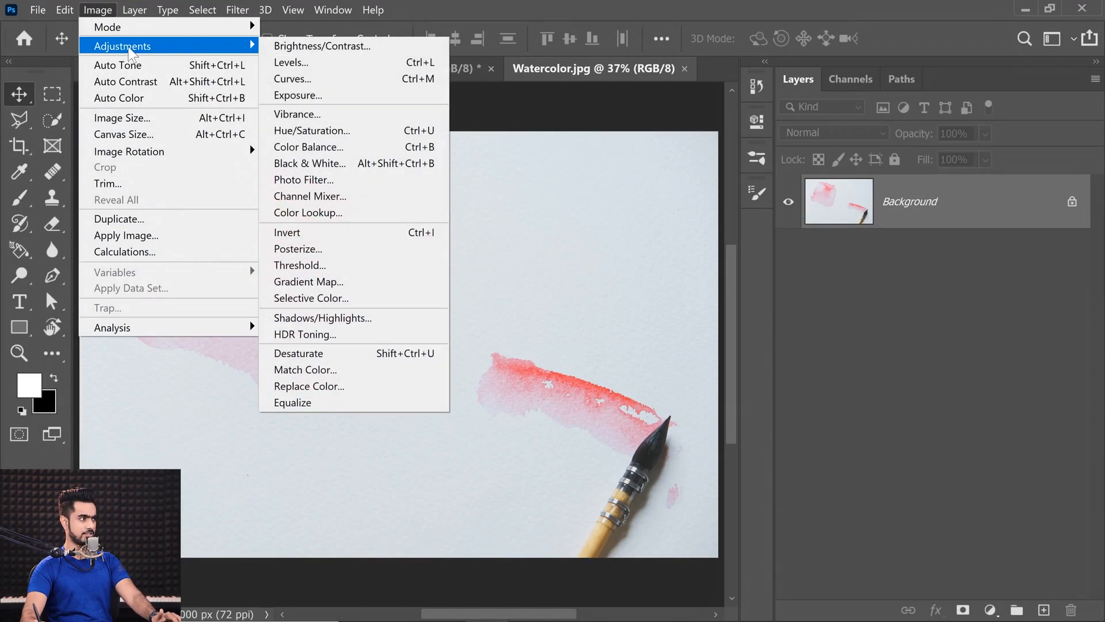
{"action": "left_click", "coordinate": [371, 356]}
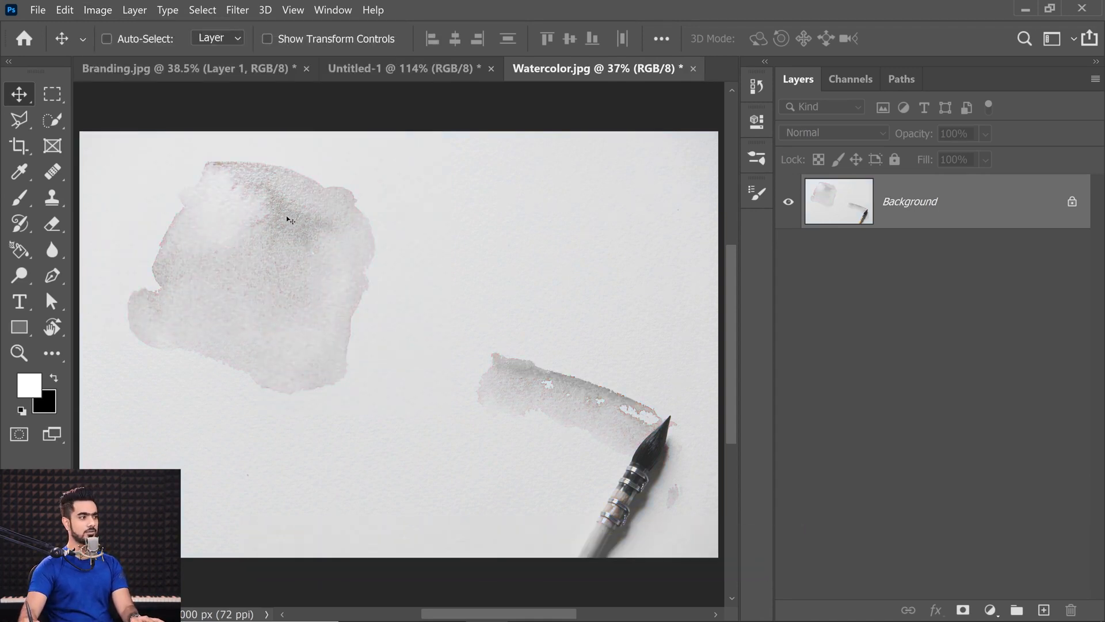
{"action": "scroll", "coordinate": [292, 221], "scroll_direction": "up", "scroll_amount": 3}
{"action": "scroll", "coordinate": [385, 213], "scroll_direction": "down", "scroll_amount": 1}
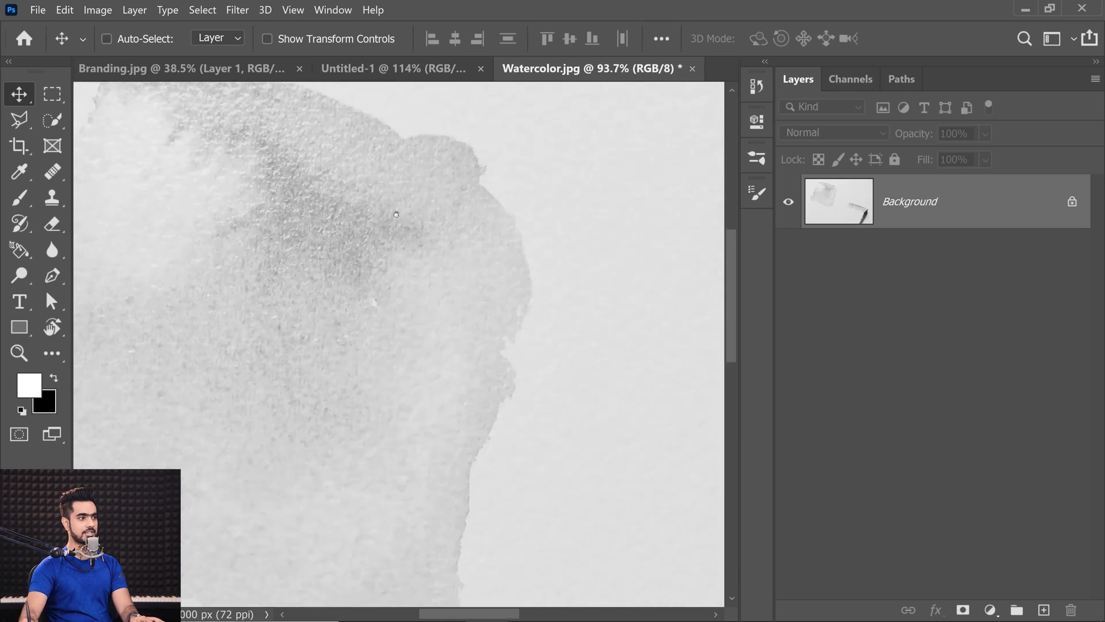
{"action": "left_click_drag", "start_coordinate": [385, 213], "coordinate": [345, 321]}
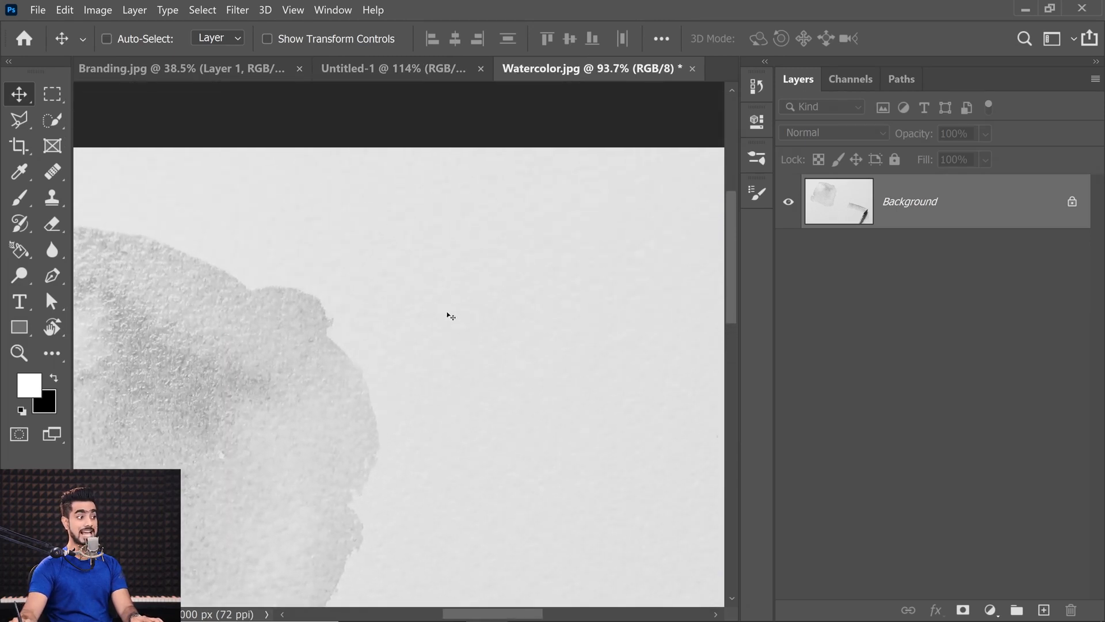
{"action": "scroll", "coordinate": [453, 332], "scroll_direction": "down", "scroll_amount": 3}
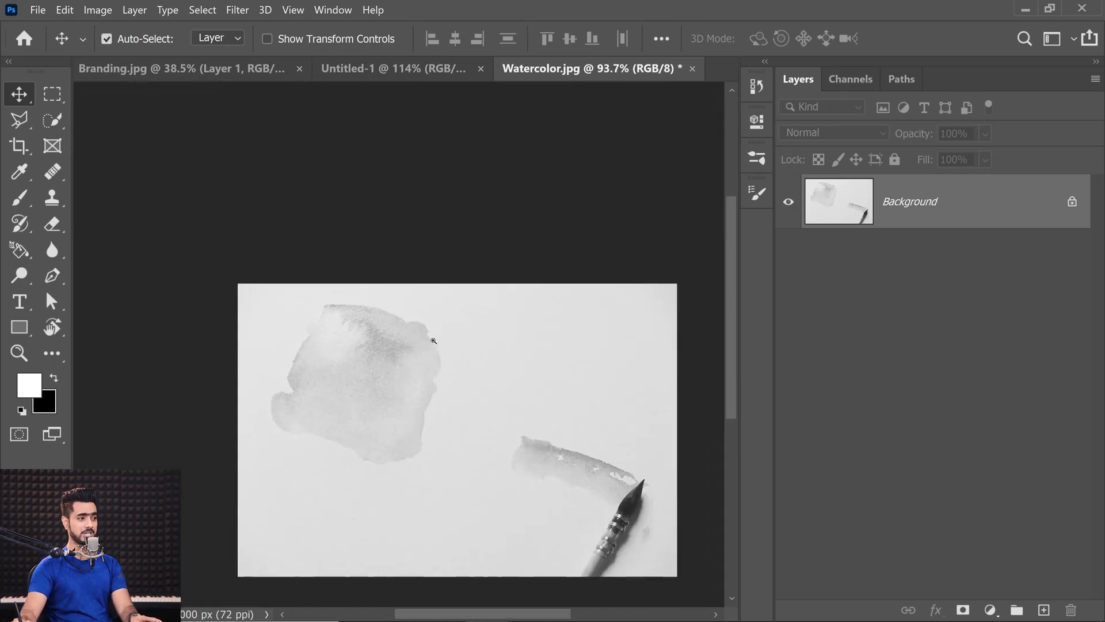
Step: Enclose the large watercolor blot in a rectangular marquee selection and define it as a brush preset with the suggested name
{"action": "scroll", "coordinate": [404, 334], "scroll_direction": "up", "scroll_amount": 1}
{"action": "left_click", "coordinate": [52, 94]}
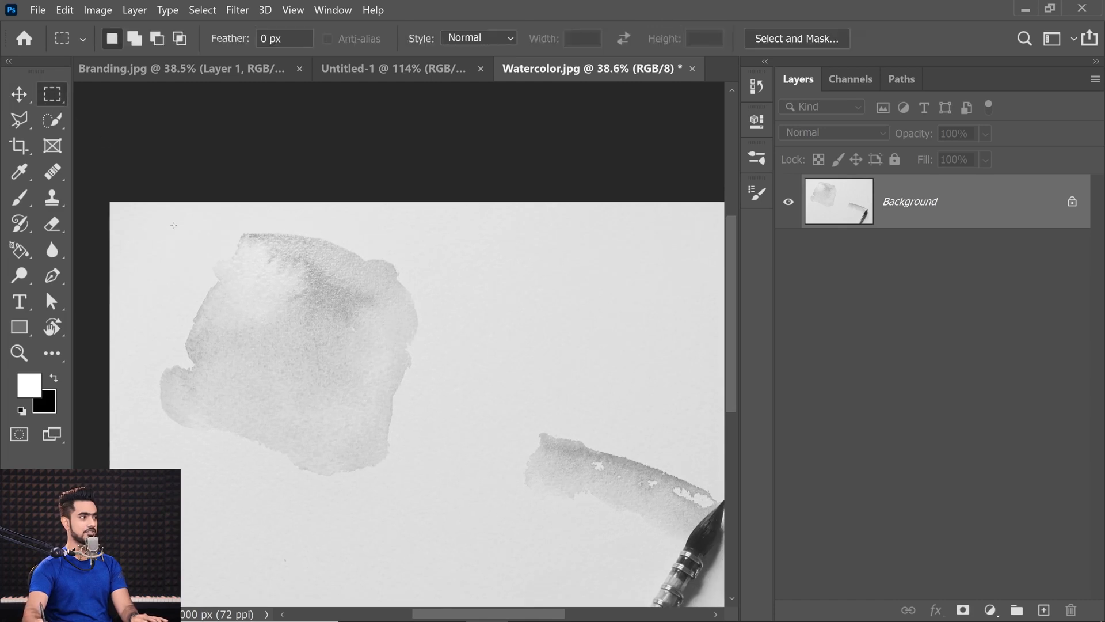
{"action": "left_click_drag", "start_coordinate": [122, 180], "coordinate": [455, 509]}
{"action": "left_click", "coordinate": [64, 11]}
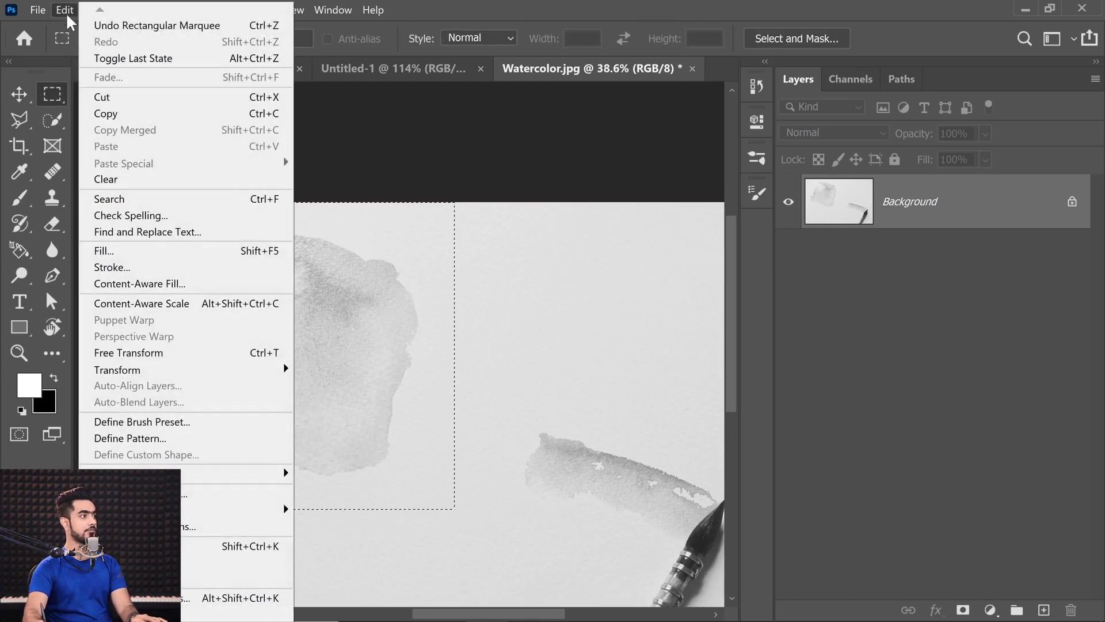
{"action": "left_click", "coordinate": [159, 421]}
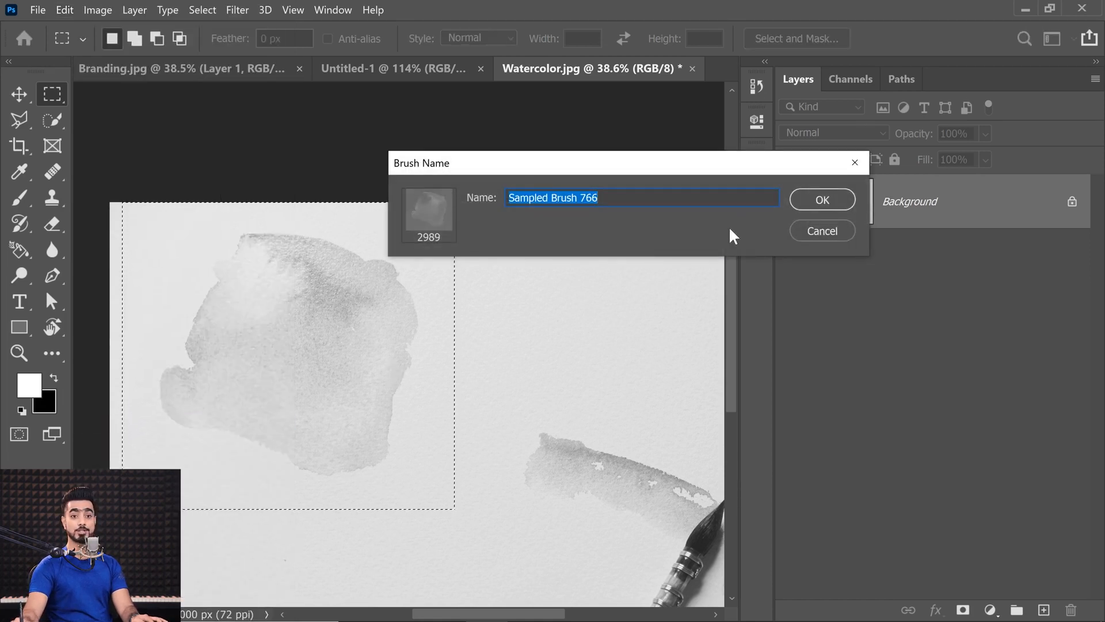
{"action": "left_click", "coordinate": [822, 199]}
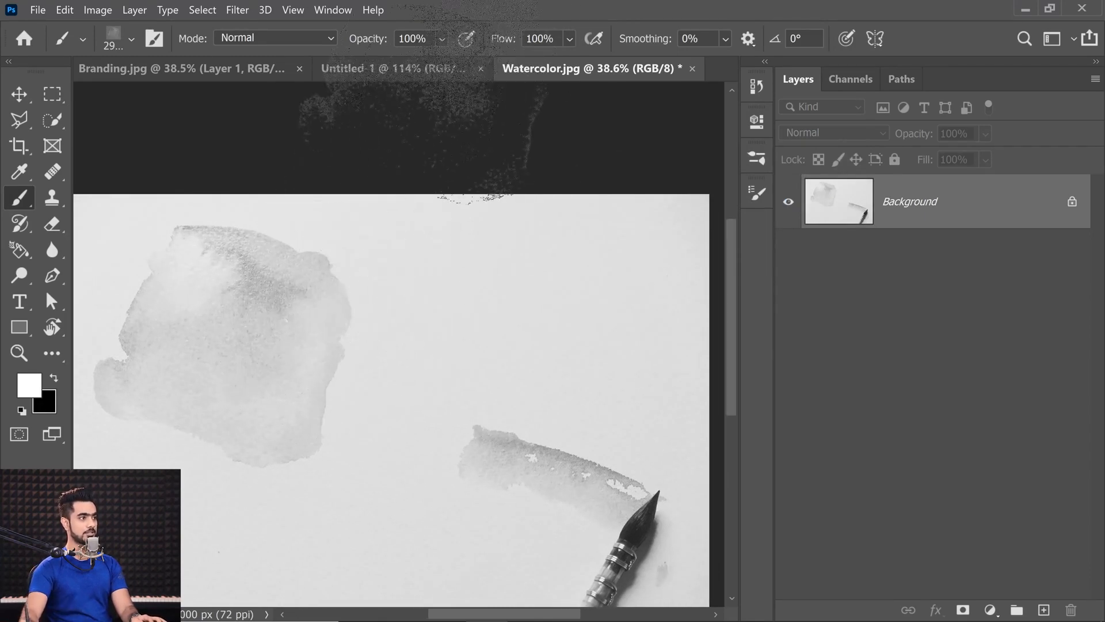
Step: Create a new 2000 x 2000 px, 300 ppi document and stamp the watercolor brush on it in black
{"action": "left_click", "coordinate": [38, 10]}
{"action": "left_click", "coordinate": [52, 25]}
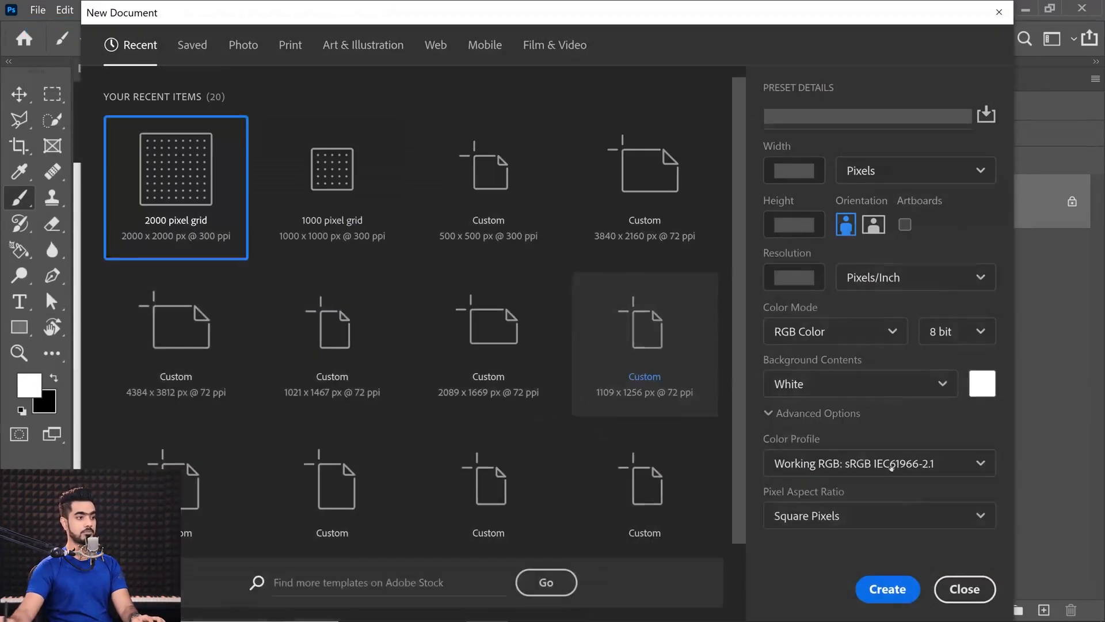
{"action": "left_click", "coordinate": [887, 589]}
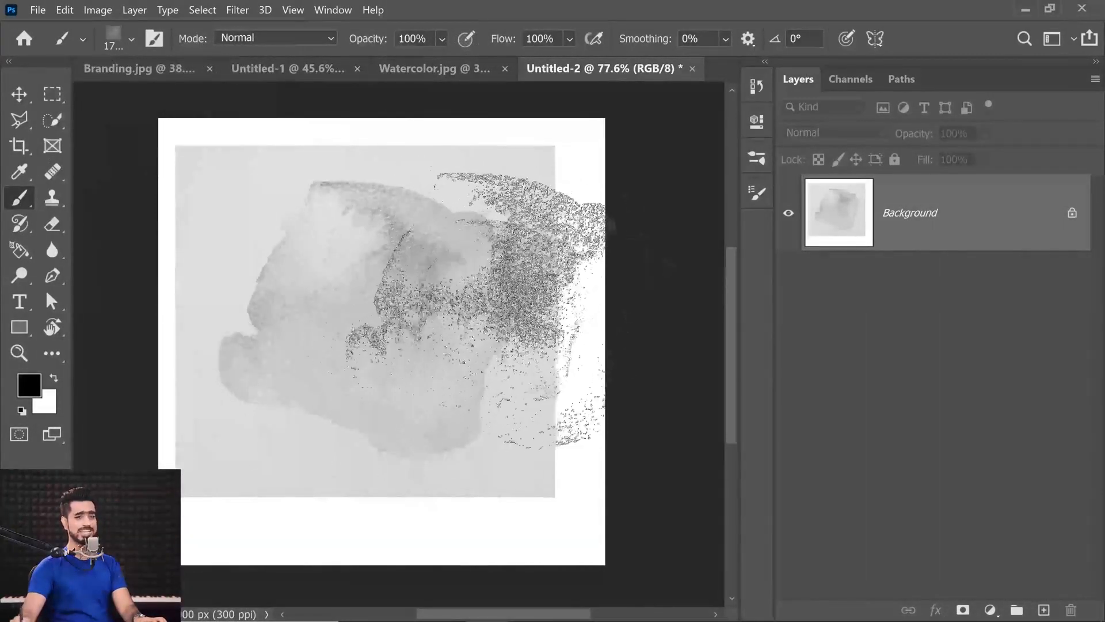
Step: Add a Curves adjustment layer to Watercolor.jpg and set its white point to input 205 to whiten the paper
{"action": "left_click", "coordinate": [434, 68]}
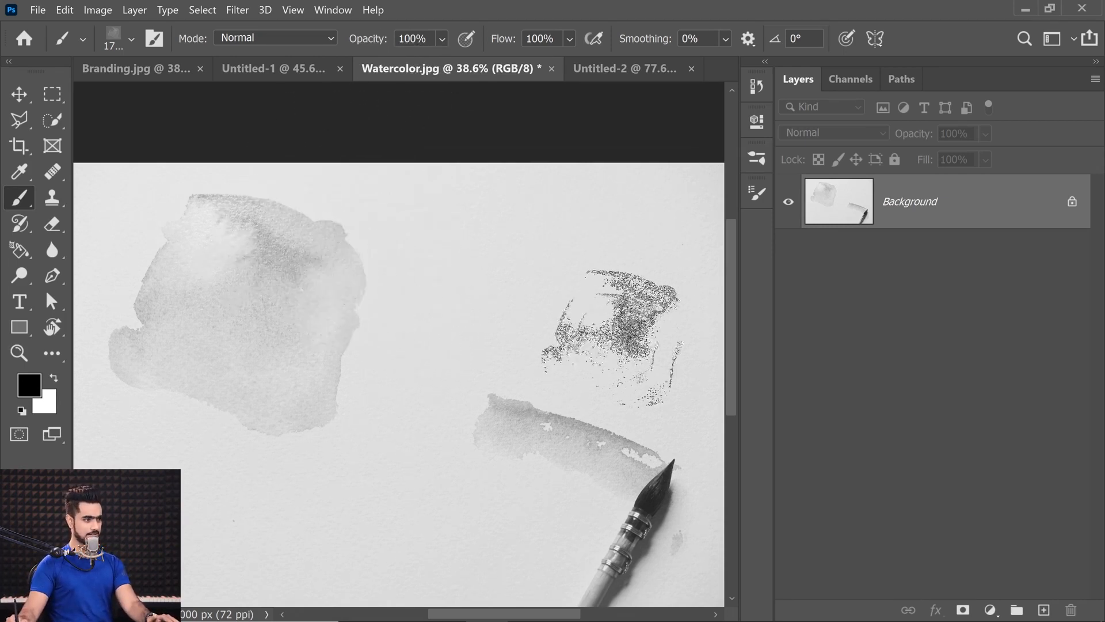
{"action": "left_click", "coordinate": [990, 609]}
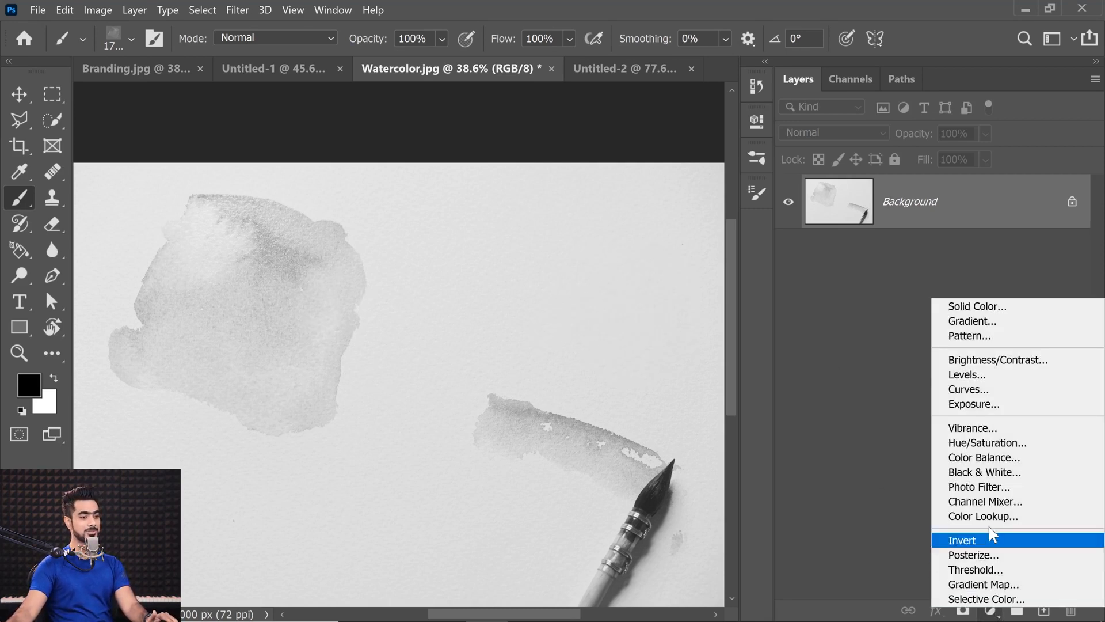
{"action": "left_click", "coordinate": [959, 391]}
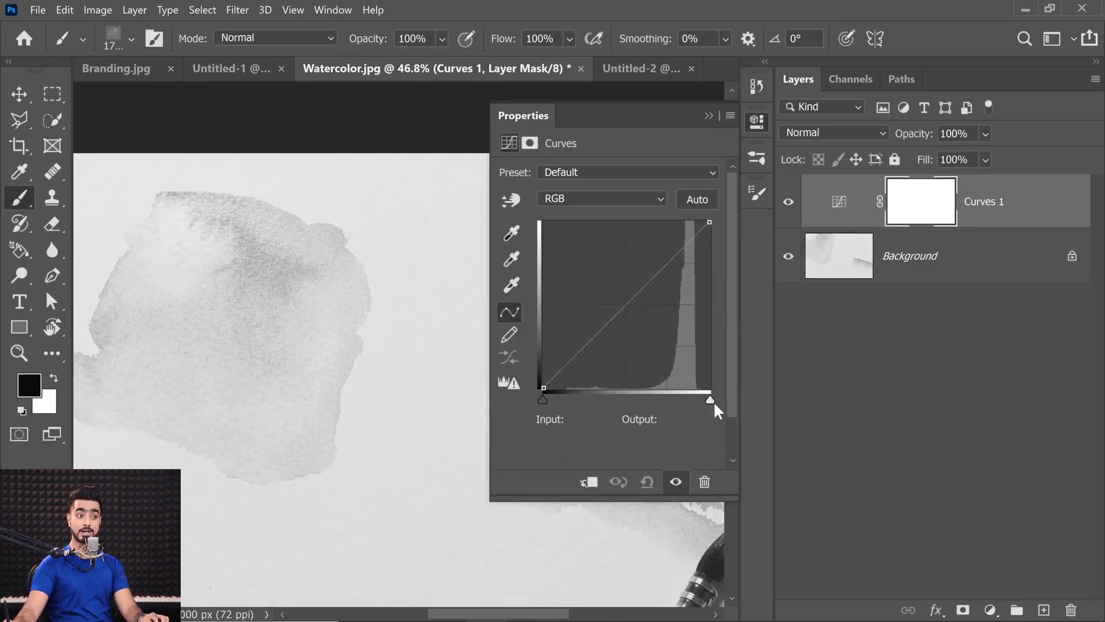
{"action": "left_click_drag", "start_coordinate": [709, 399], "coordinate": [686, 398]}
{"action": "left_click_drag", "start_coordinate": [378, 221], "coordinate": [437, 229]}
{"action": "mouse_move", "coordinate": [686, 401]}
{"action": "left_mouse_down"}
{"action": "mouse_move", "coordinate": [701, 399]}
{"action": "mouse_move", "coordinate": [677, 399]}
{"action": "left_mouse_up"}
{"action": "key", "text": "alt"}
{"action": "scroll", "coordinate": [335, 347], "scroll_direction": "down", "scroll_amount": 5}
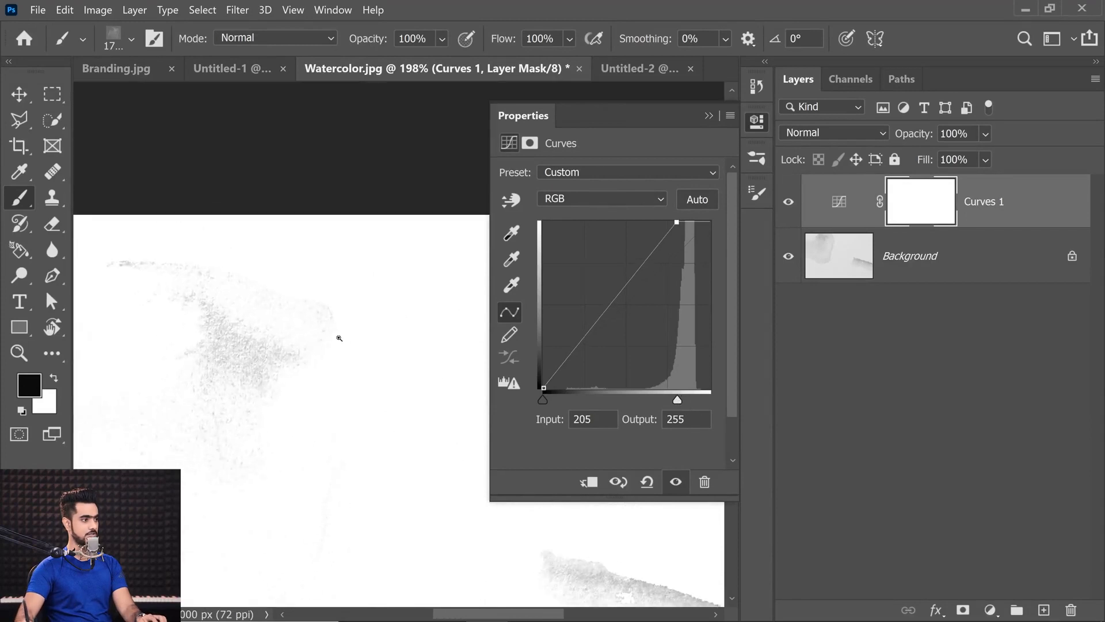
Step: Set the Curves white point to input 216 and the black point to input 143 to strengthen the watercolor's contrast
{"action": "scroll", "coordinate": [335, 347], "scroll_direction": "up", "scroll_amount": 3}
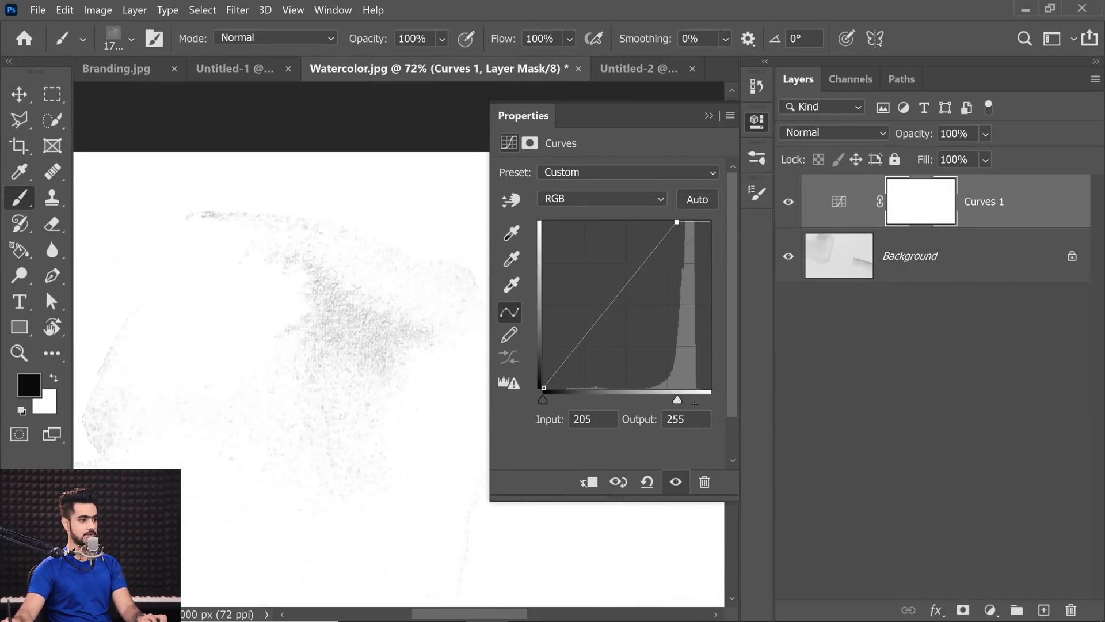
{"action": "left_click_drag", "start_coordinate": [677, 397], "coordinate": [683, 399]}
{"action": "scroll", "coordinate": [397, 435], "scroll_direction": "down", "scroll_amount": 4}
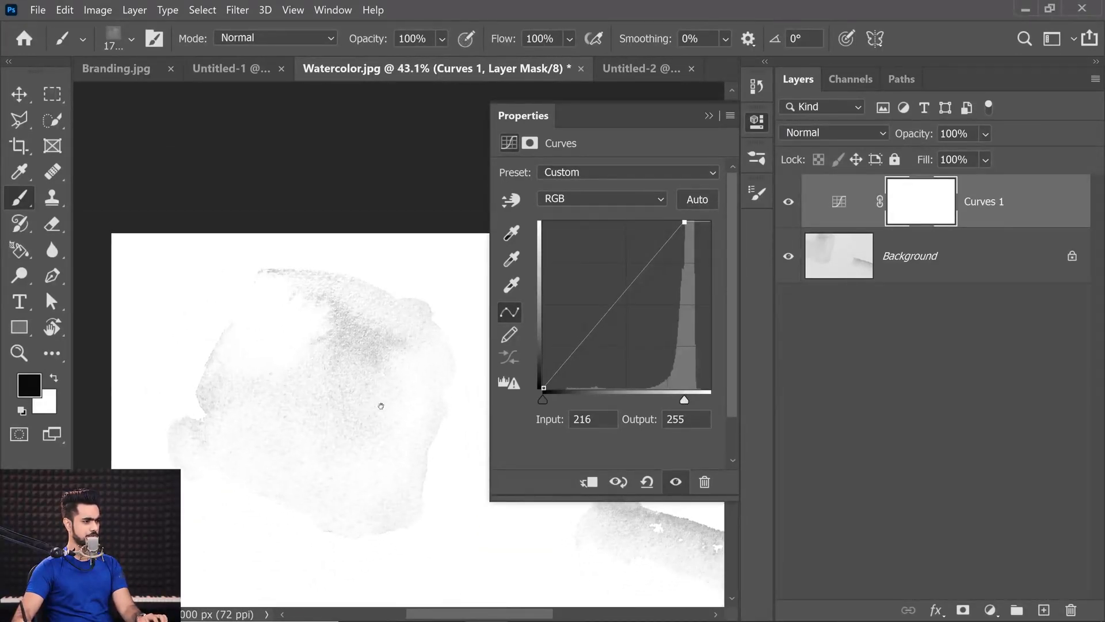
{"action": "left_click_drag", "start_coordinate": [683, 403], "coordinate": [684, 400]}
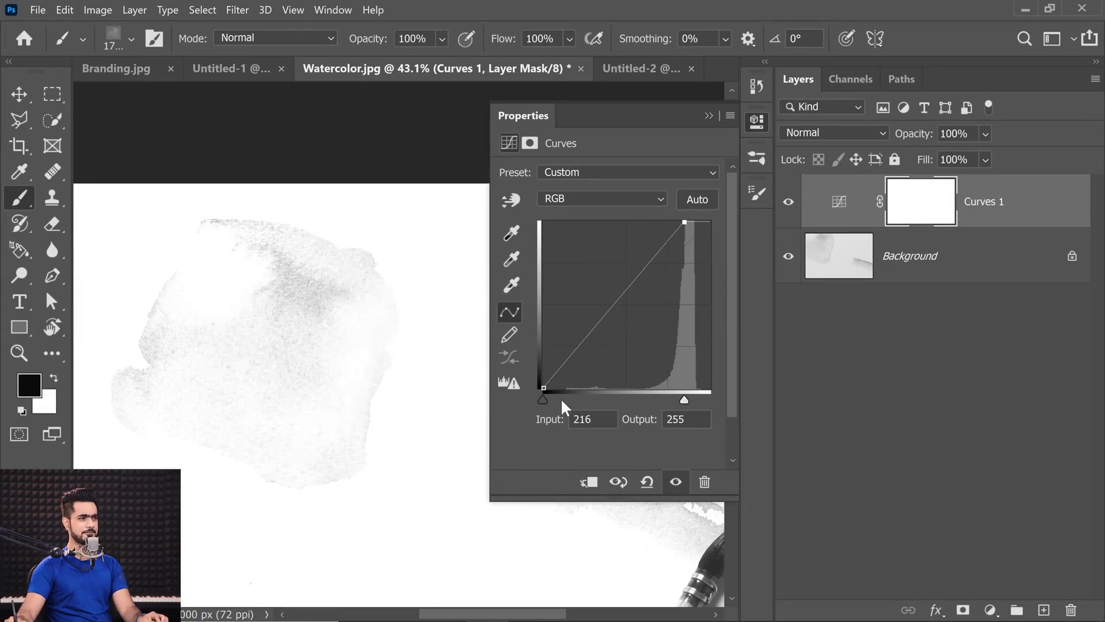
{"action": "left_click_drag", "start_coordinate": [542, 399], "coordinate": [636, 398]}
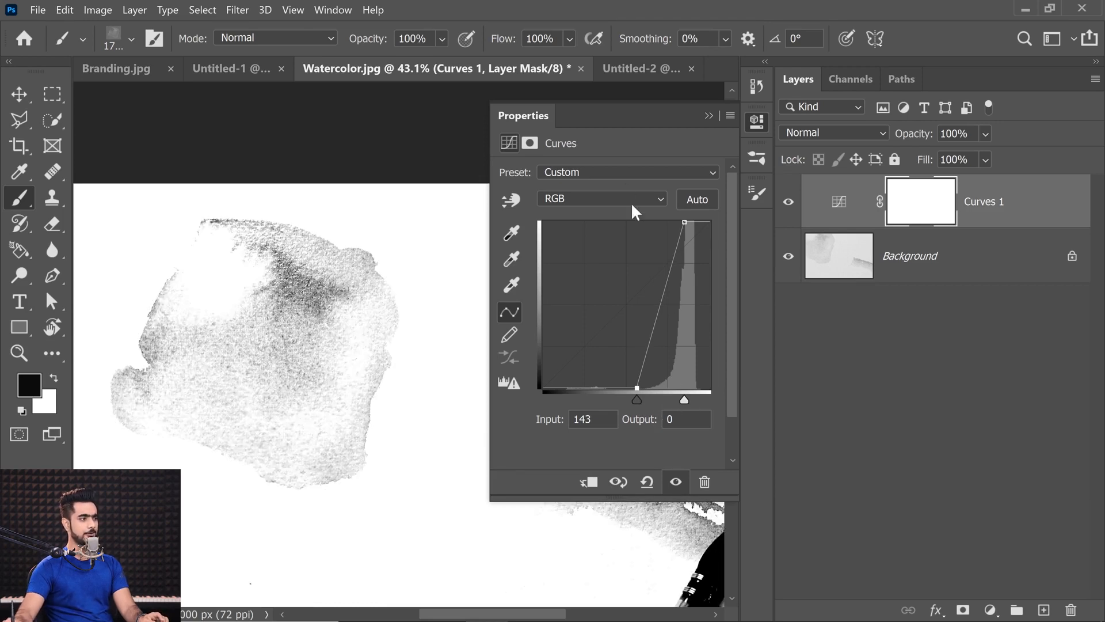
{"action": "left_click", "coordinate": [709, 116]}
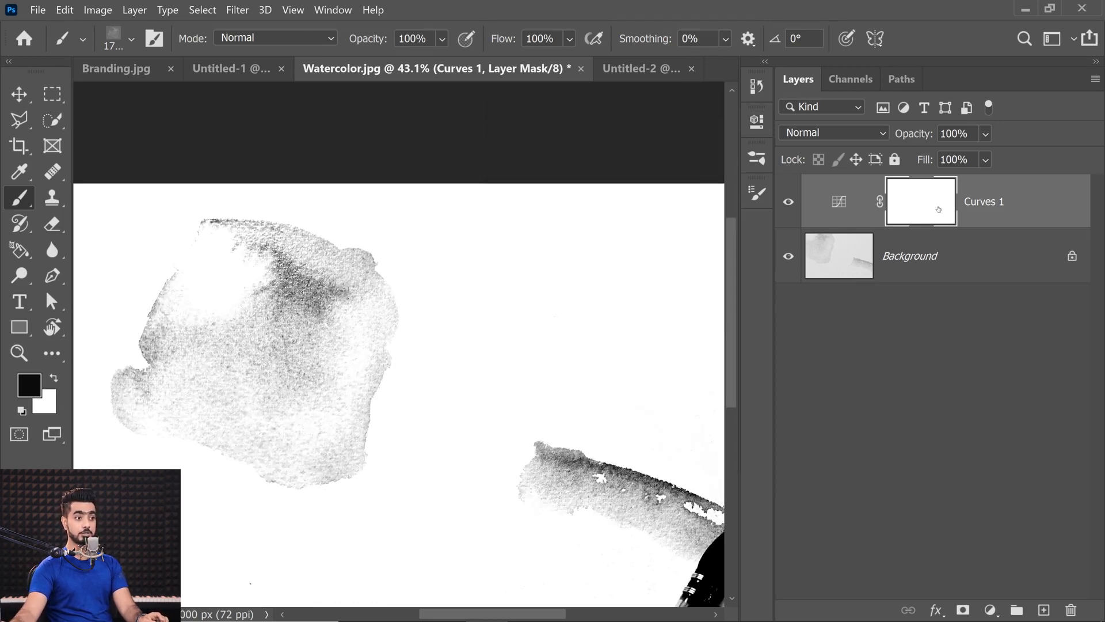
Step: Switch the brush to the Soft Round tip, target the Curves layer mask, and set the brush flow to 10%
{"action": "left_click_drag", "start_coordinate": [259, 253], "coordinate": [112, 322]}
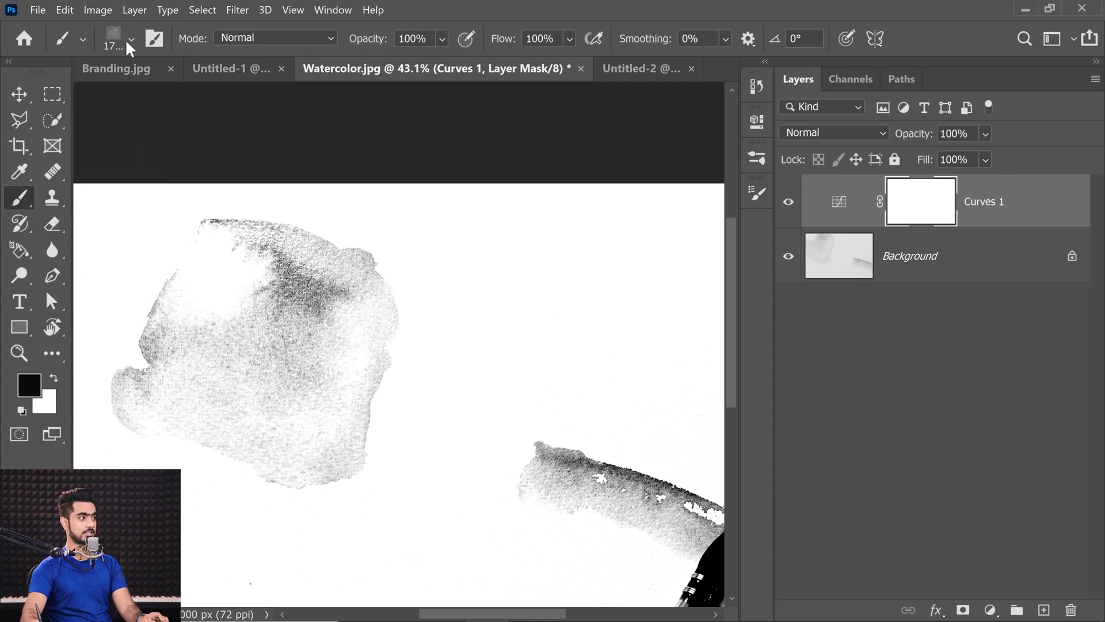
{"action": "left_click", "coordinate": [123, 39]}
{"action": "left_click_drag", "start_coordinate": [372, 553], "coordinate": [360, 154]}
{"action": "left_click", "coordinate": [73, 216]}
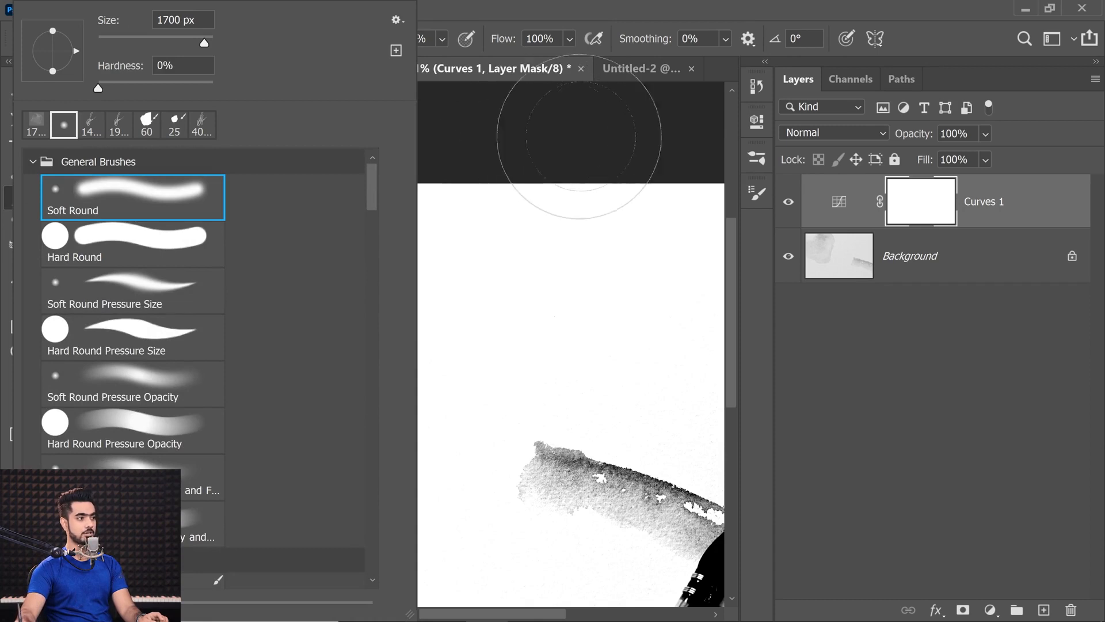
{"action": "left_click", "coordinate": [942, 391]}
{"action": "left_click", "coordinate": [910, 200]}
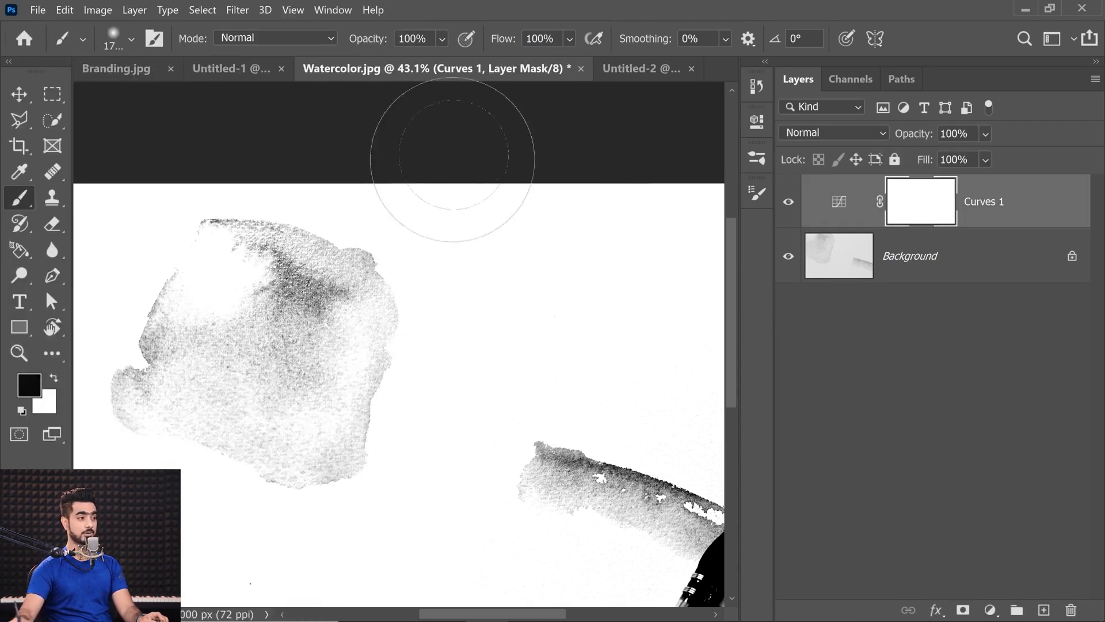
{"action": "type", "text": "10"}
{"action": "key", "text": "Return"}
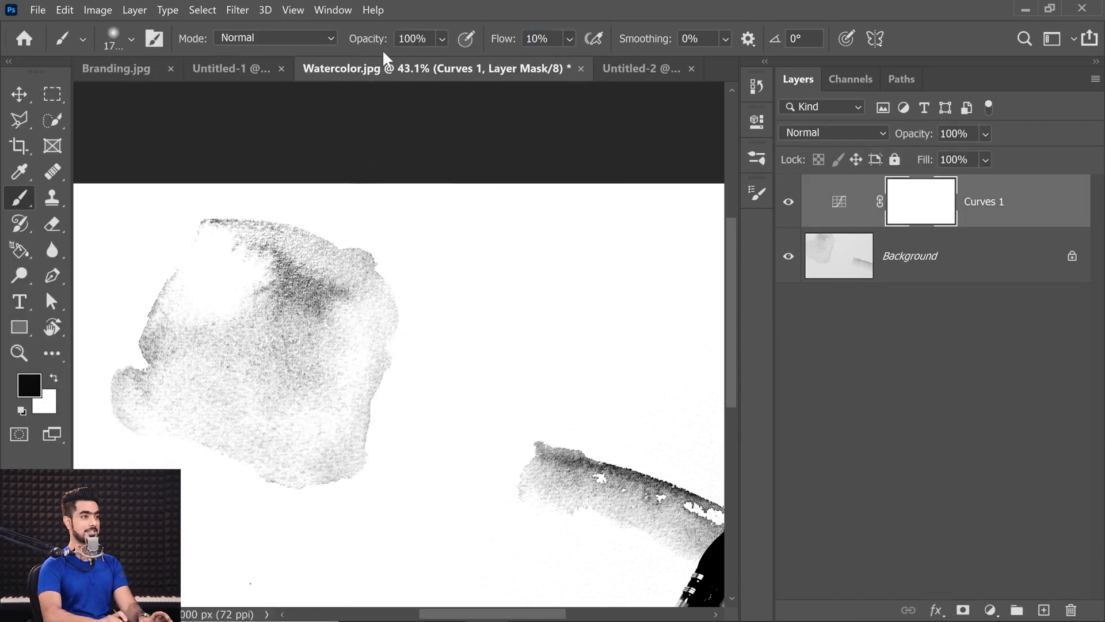
Step: Try painting black on the Curves mask to recover the washed-out upper area of the large watercolor blot
{"action": "mouse_move", "coordinate": [278, 345]}
{"action": "left_mouse_down"}
{"action": "mouse_move", "coordinate": [230, 270]}
{"action": "mouse_move", "coordinate": [217, 292]}
{"action": "mouse_move", "coordinate": [231, 315]}
{"action": "mouse_move", "coordinate": [190, 296]}
{"action": "mouse_move", "coordinate": [198, 273]}
{"action": "left_mouse_up"}
{"action": "scroll", "coordinate": [218, 307], "scroll_direction": "up", "scroll_amount": 5}
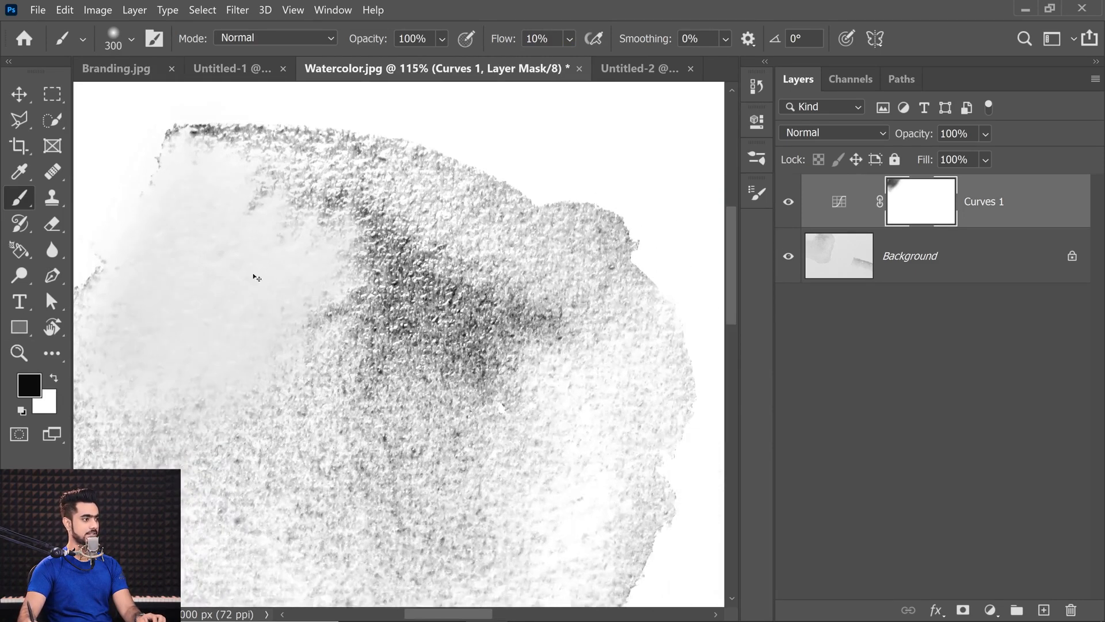
{"action": "scroll", "coordinate": [278, 291], "scroll_direction": "down", "scroll_amount": 6}
{"action": "scroll", "coordinate": [327, 315], "scroll_direction": "up", "scroll_amount": 3}
{"action": "left_click_drag", "start_coordinate": [326, 315], "coordinate": [298, 294]}
Step: Stamp all visible layers into a new top layer and enclose the large watercolor blot in a rectangular marquee selection
{"action": "key", "text": "m"}
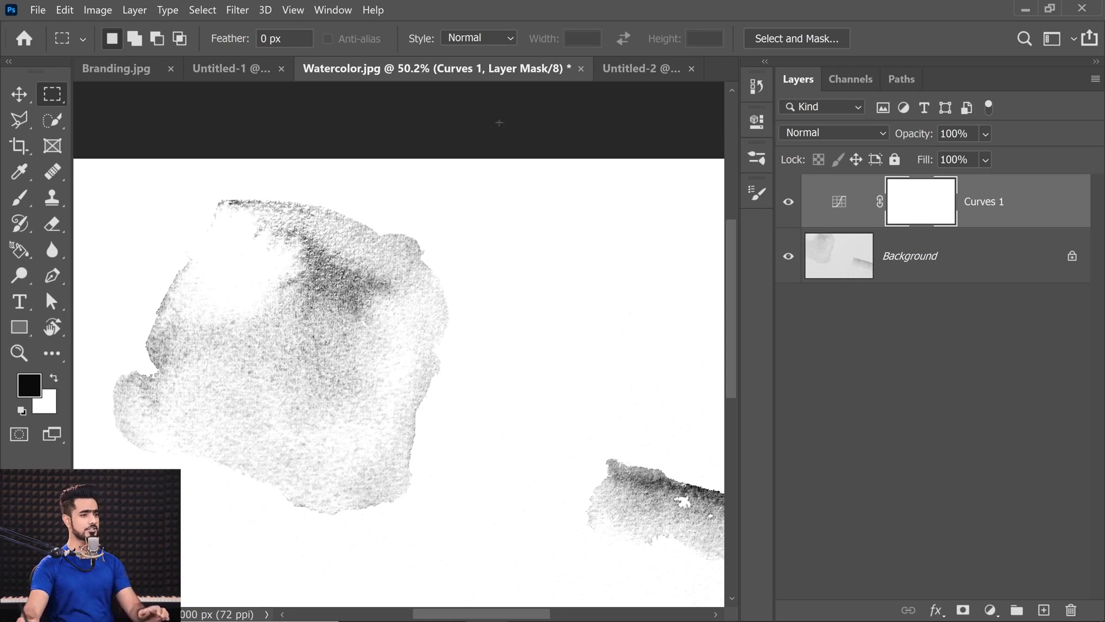
{"action": "key", "text": "ctrl+alt+shift+e"}
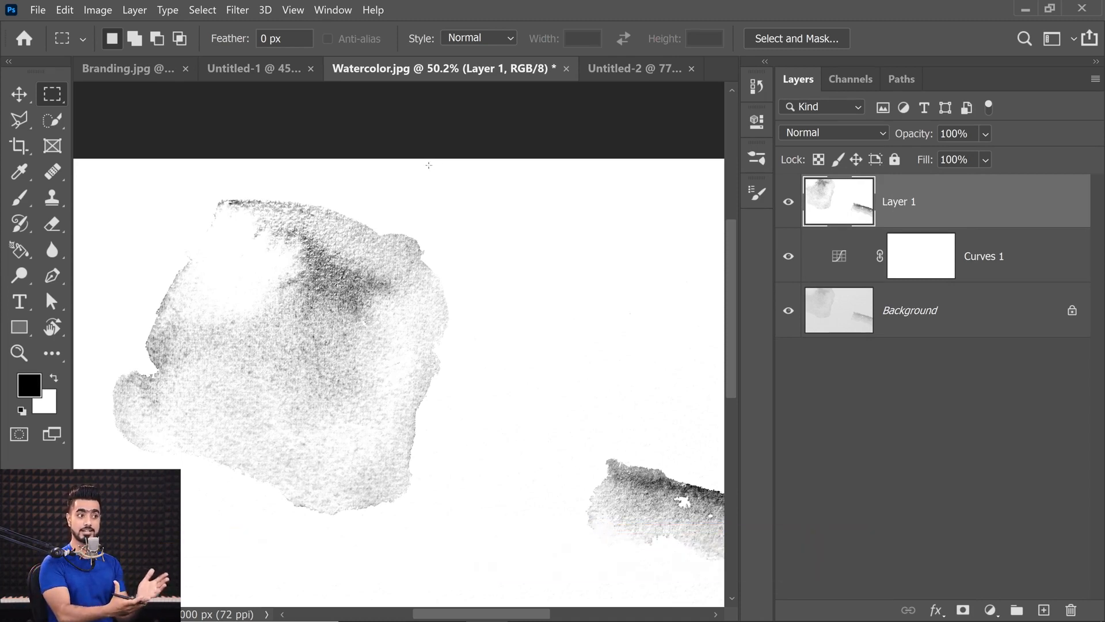
{"action": "left_click_drag", "start_coordinate": [75, 158], "coordinate": [480, 529]}
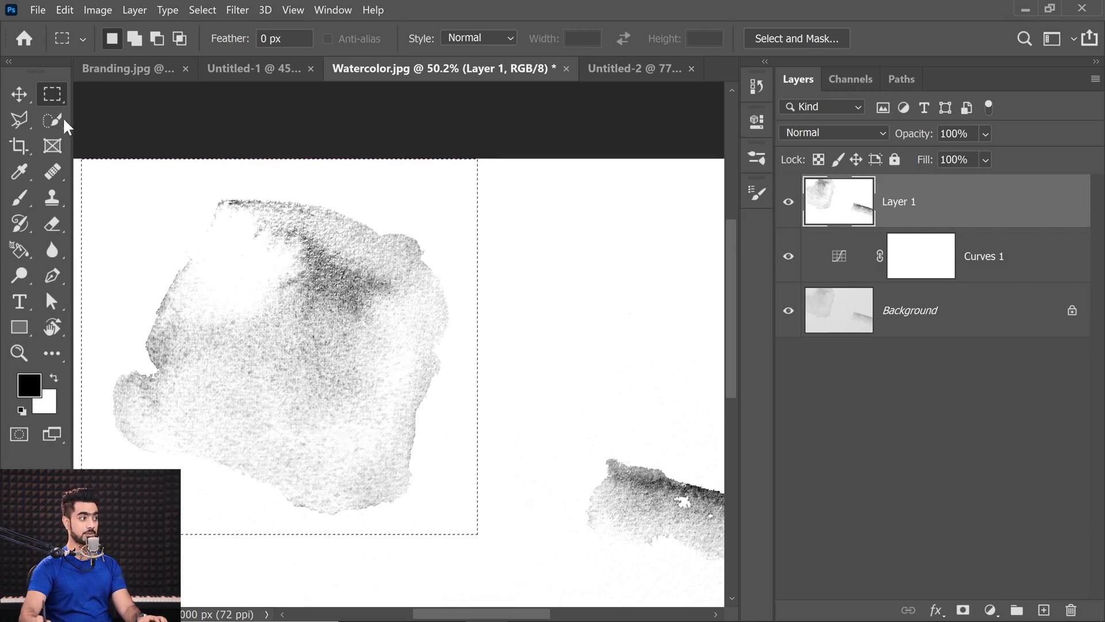
Step: Define the selected blot as a brush preset named Watercolor Patch
{"action": "left_click", "coordinate": [65, 10]}
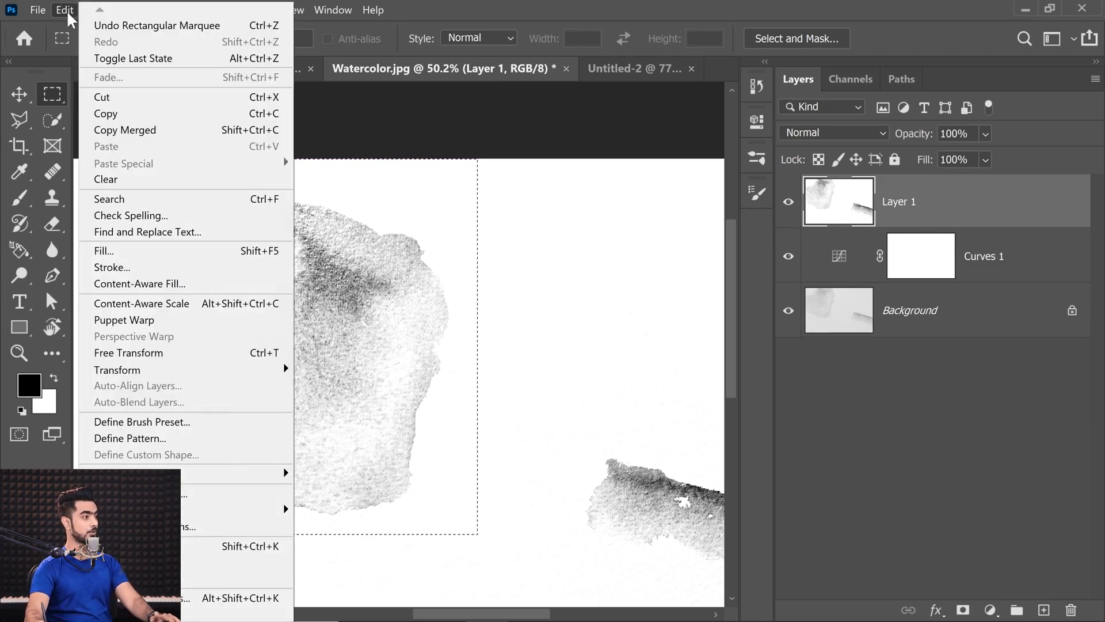
{"action": "left_click", "coordinate": [150, 421]}
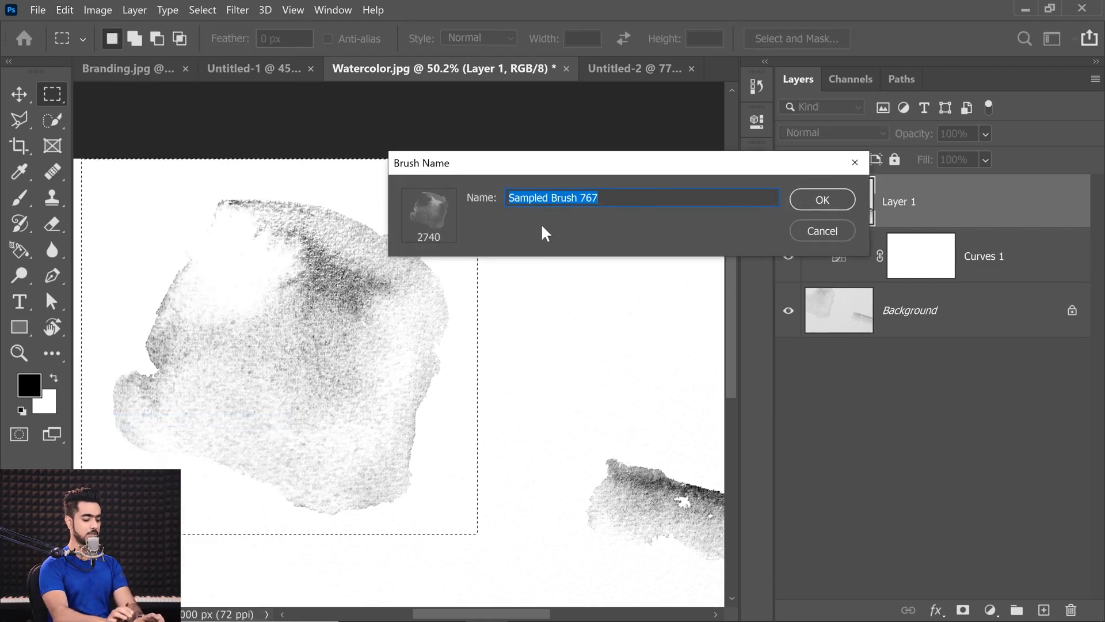
{"action": "type", "text": "Watercolor Patch"}
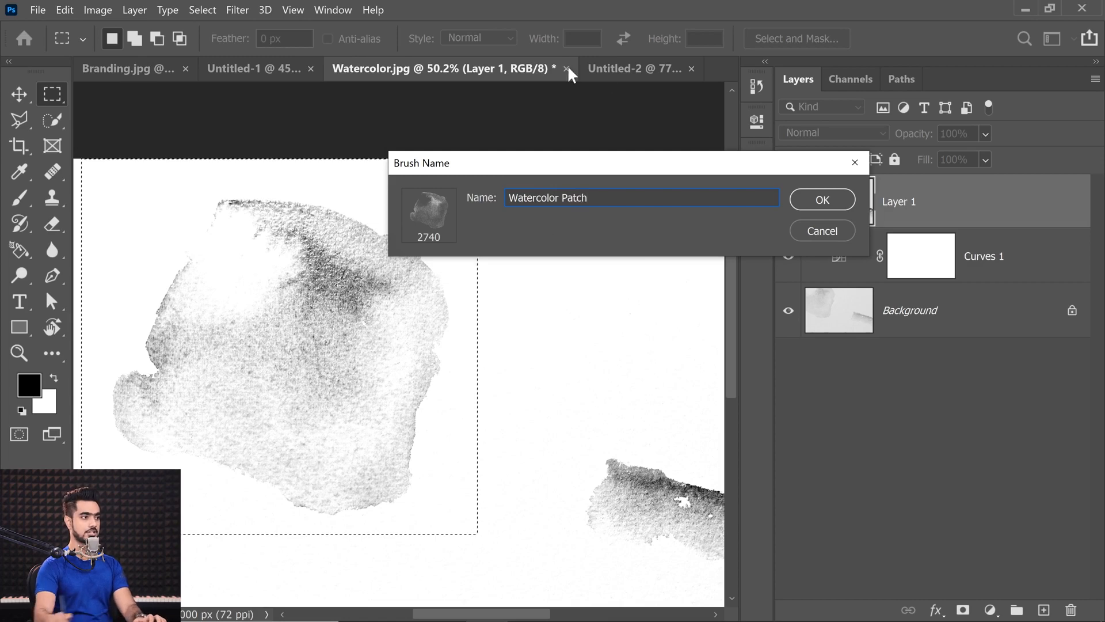
{"action": "left_click", "coordinate": [818, 202]}
Step: In the Untitled-2 document, clear the old grey watercolor stamp and set the foreground color to dark blue
{"action": "key", "text": "b"}
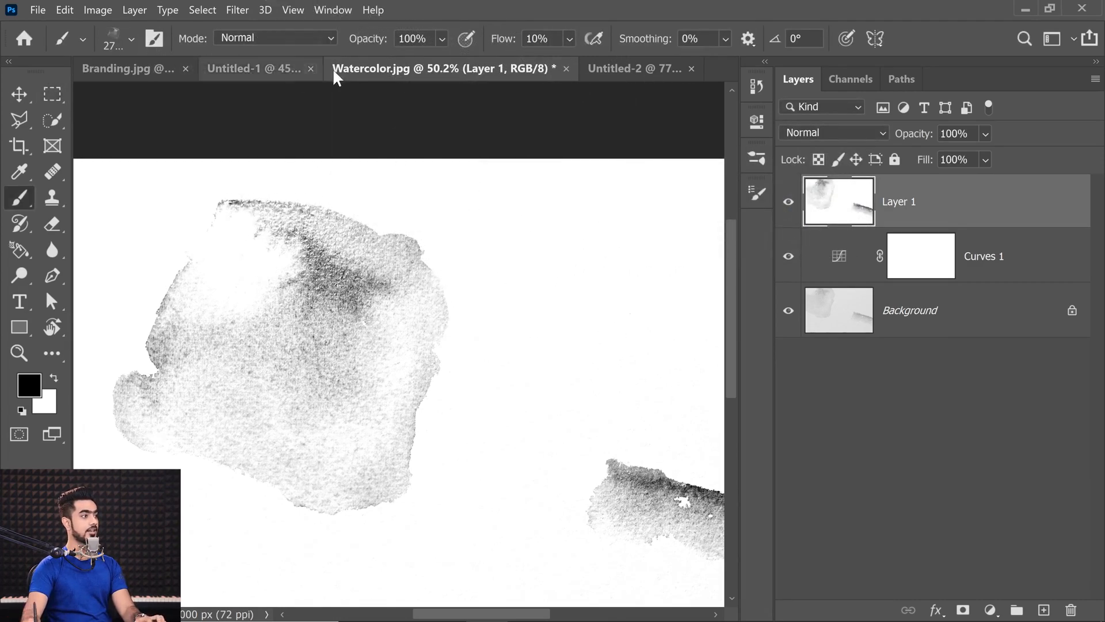
{"action": "left_click", "coordinate": [659, 66]}
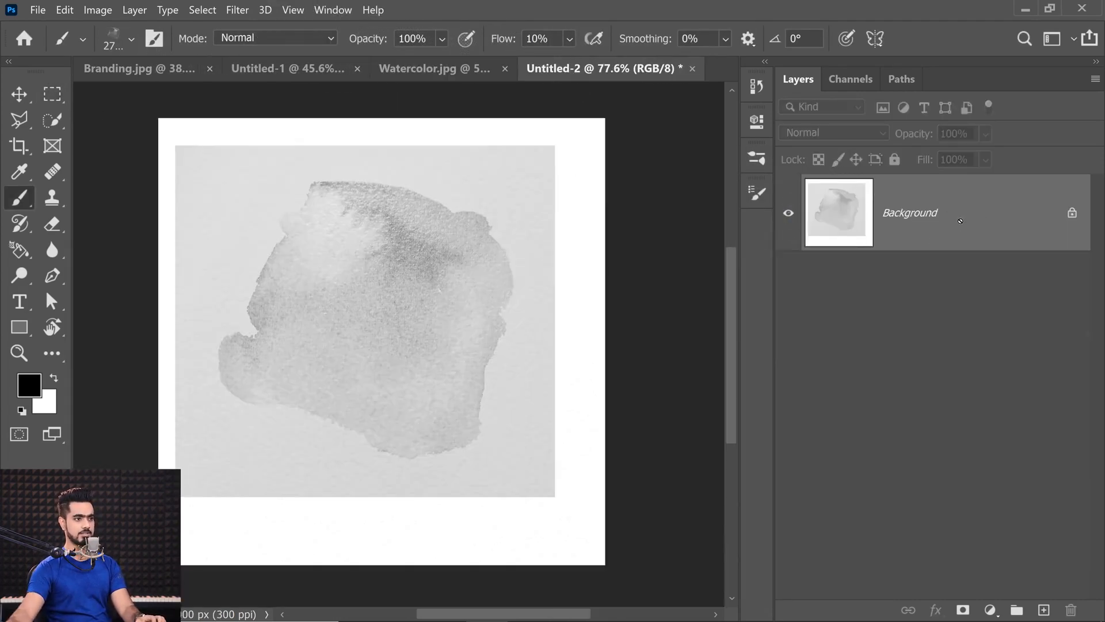
{"action": "mouse_move", "coordinate": [385, 287]}
{"action": "left_mouse_down"}
{"action": "mouse_move", "coordinate": [420, 296]}
{"action": "mouse_move", "coordinate": [368, 308]}
{"action": "left_mouse_up"}
{"action": "left_click", "coordinate": [29, 384]}
{"action": "left_click", "coordinate": [720, 184]}
{"action": "left_click", "coordinate": [900, 82]}
Step: Resize the watercolor brush, set its flow to 100%, and stamp it in blue at two places on the canvas
{"action": "mouse_move", "coordinate": [529, 184]}
{"action": "left_mouse_down"}
{"action": "mouse_move", "coordinate": [370, 271]}
{"action": "mouse_move", "coordinate": [518, 395]}
{"action": "left_mouse_up"}
{"action": "left_click", "coordinate": [394, 311], "text": "ctrl+space"}
{"action": "left_click_drag", "start_coordinate": [394, 311], "coordinate": [441, 318]}
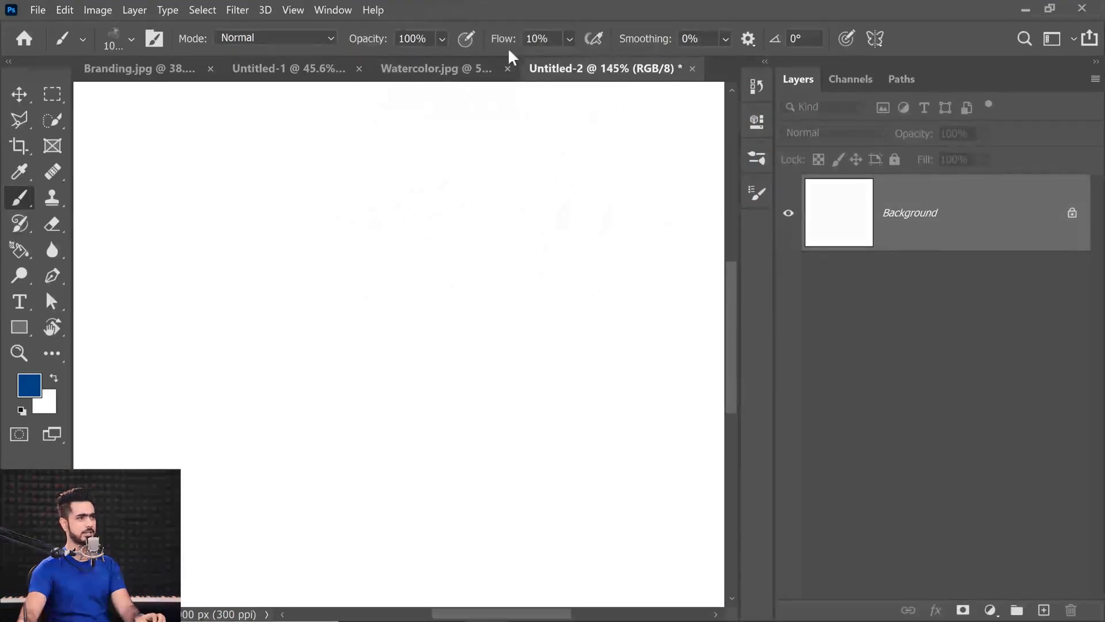
{"action": "left_click_drag", "start_coordinate": [500, 40], "coordinate": [546, 39]}
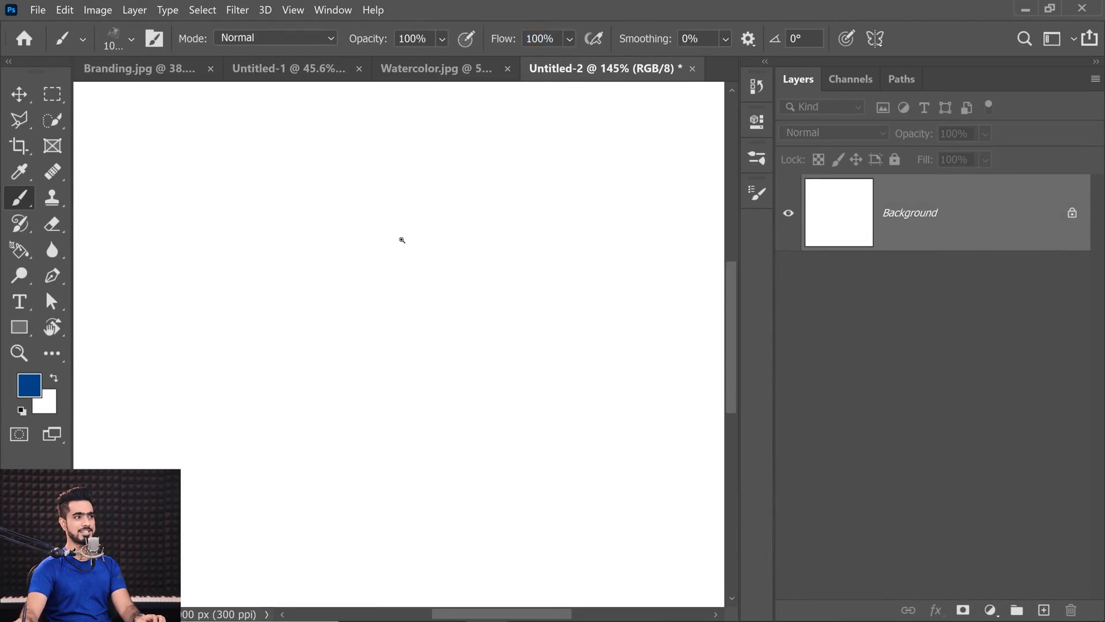
{"action": "left_click_drag", "start_coordinate": [414, 237], "coordinate": [346, 237]}
{"action": "left_click_drag", "start_coordinate": [414, 322], "coordinate": [485, 298]}
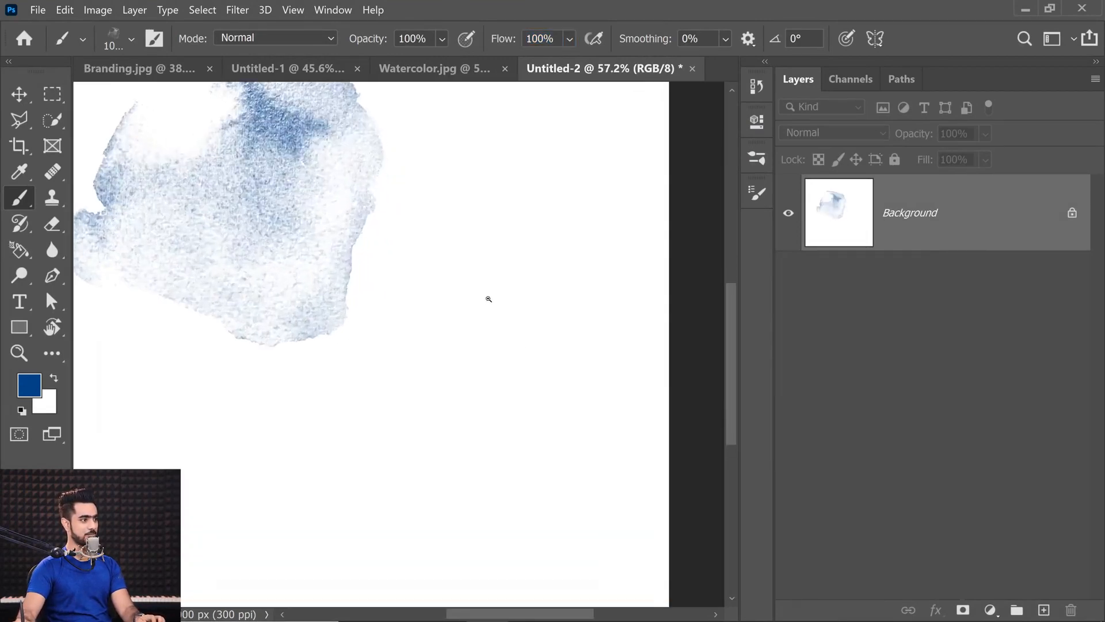
{"action": "left_click_drag", "start_coordinate": [332, 294], "coordinate": [384, 262]}
{"action": "left_click", "coordinate": [538, 377]}
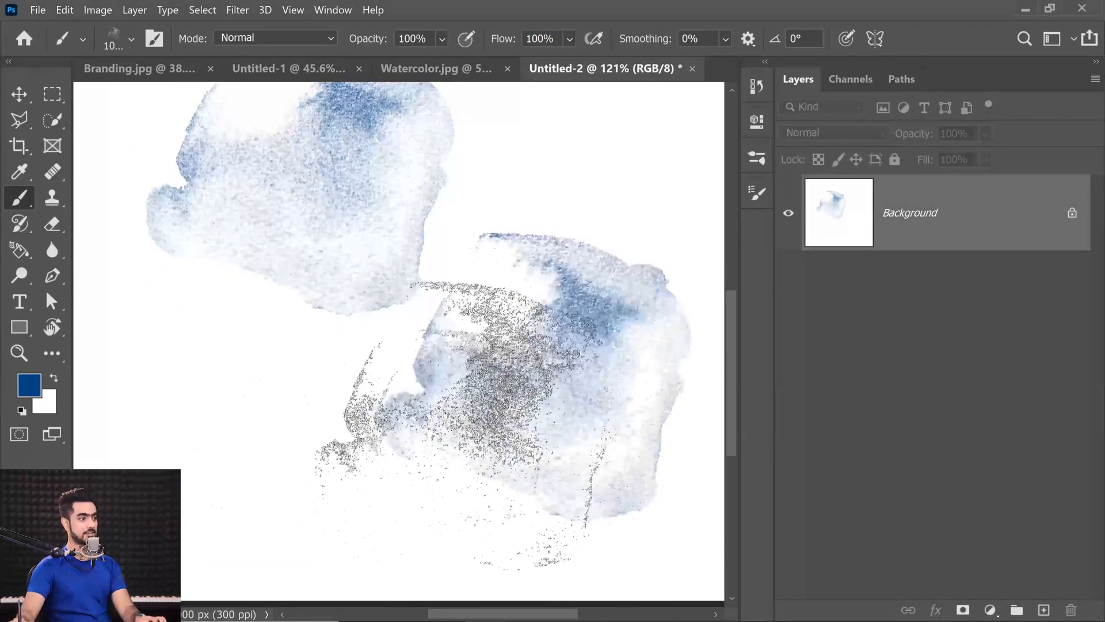
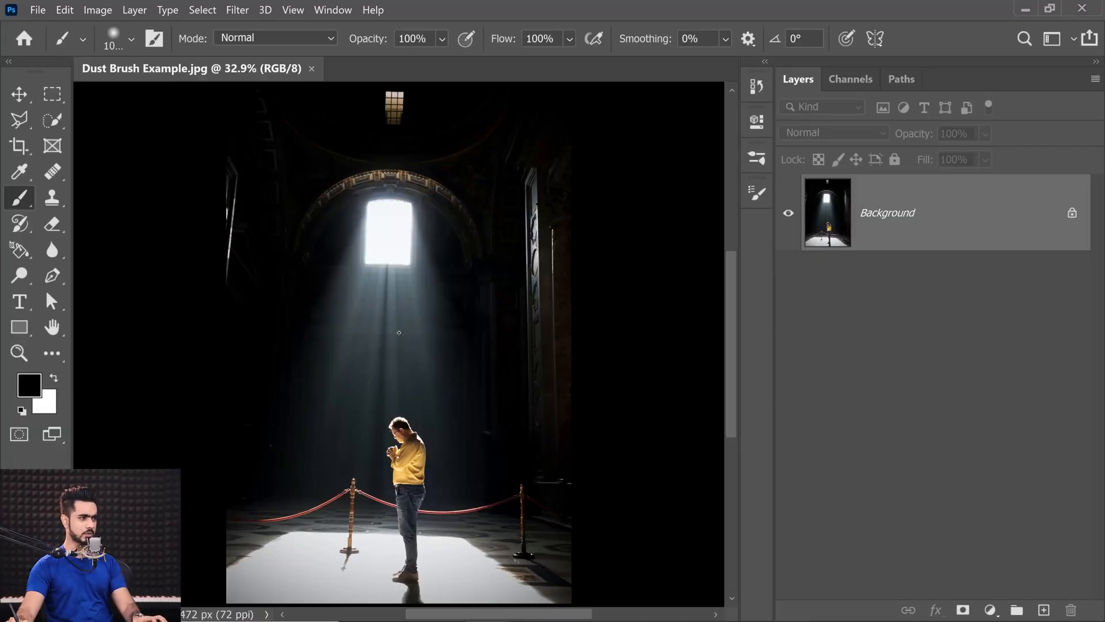
{"action": "scroll", "coordinate": [417, 328], "scroll_direction": "up", "scroll_amount": 1}
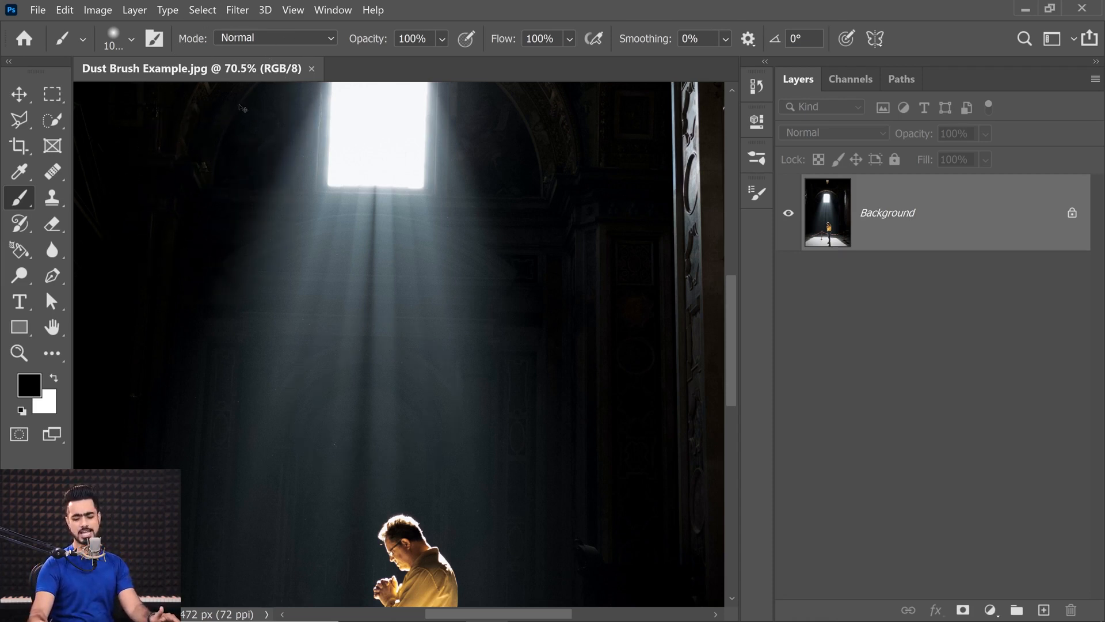
{"action": "key", "text": "ctrl+0"}
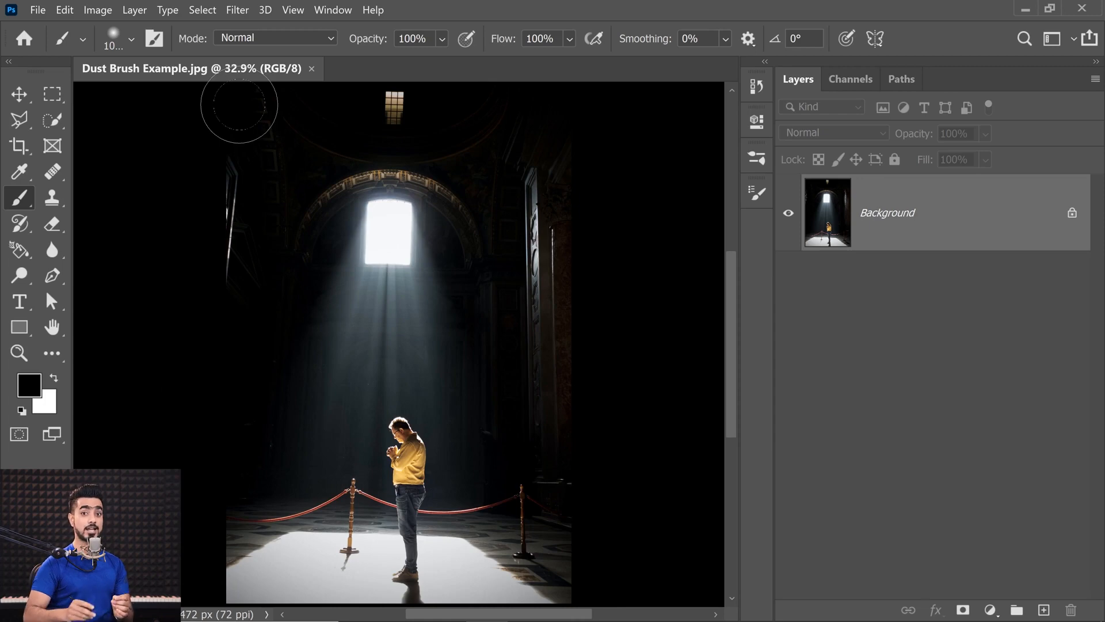
Step: Create a new 500 x 500 px, 300 ppi document with a white background
{"action": "left_click", "coordinate": [38, 12]}
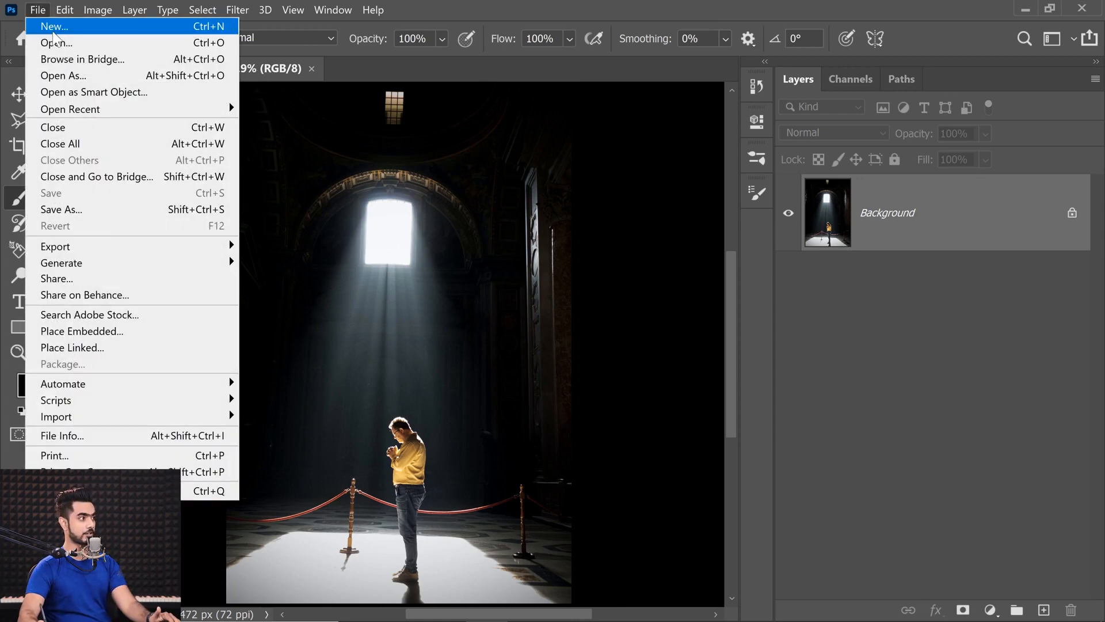
{"action": "left_click", "coordinate": [54, 32]}
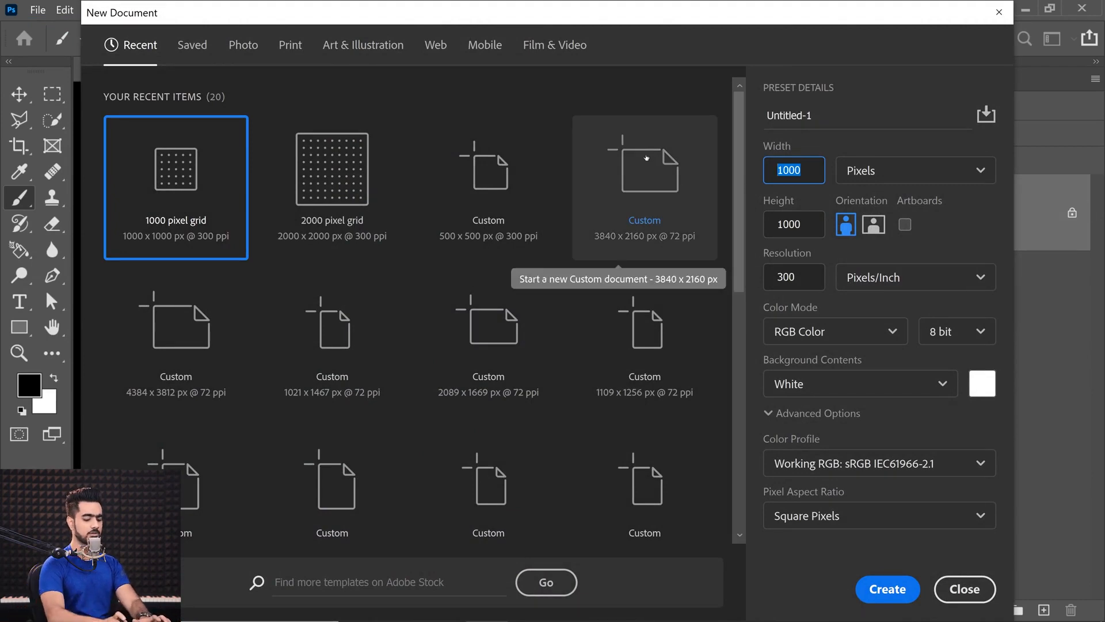
{"action": "type", "text": "500"}
{"action": "key", "text": "Tab"}
{"action": "key", "text": "Tab"}
{"action": "type", "text": "500"}
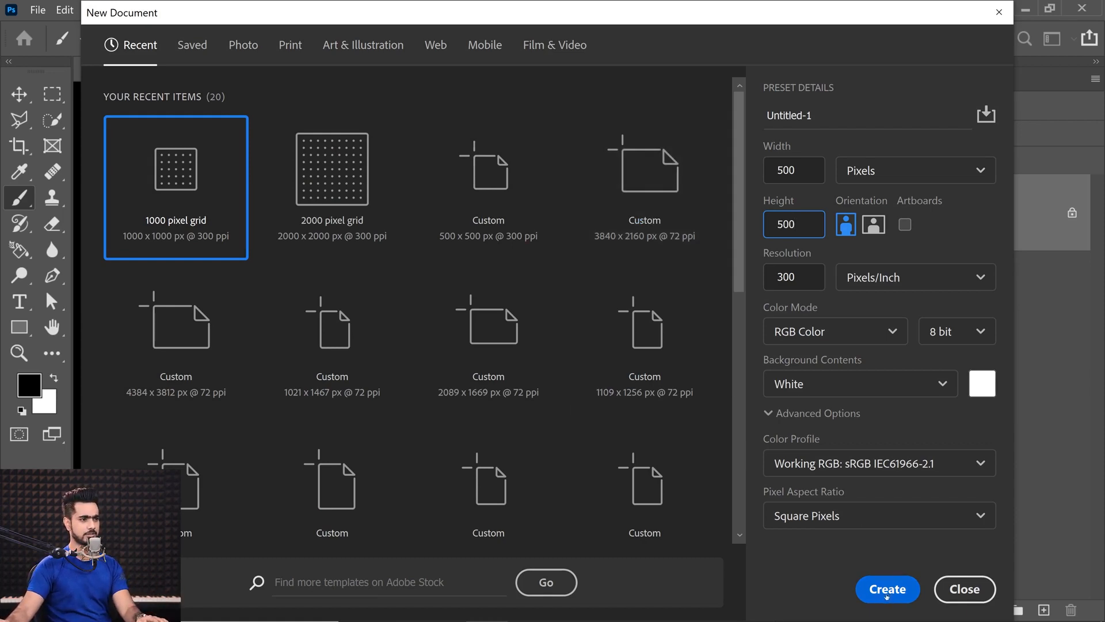
{"action": "left_click", "coordinate": [886, 588]}
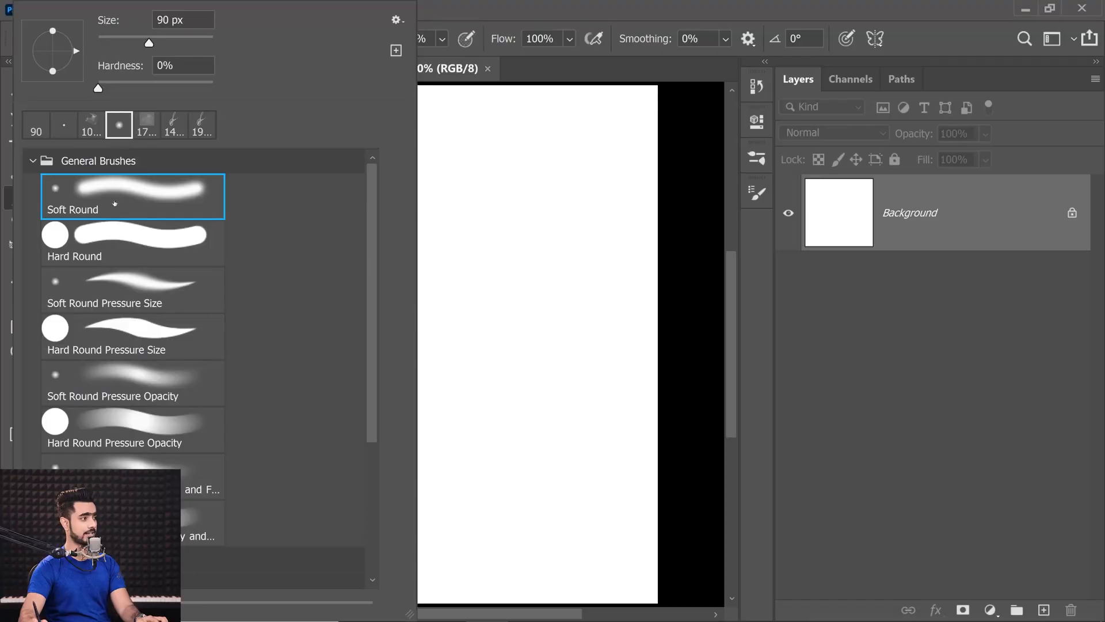
Step: Increase the hardness of the Soft Round brush and reduce its size to 8 px
{"action": "left_click", "coordinate": [186, 64]}
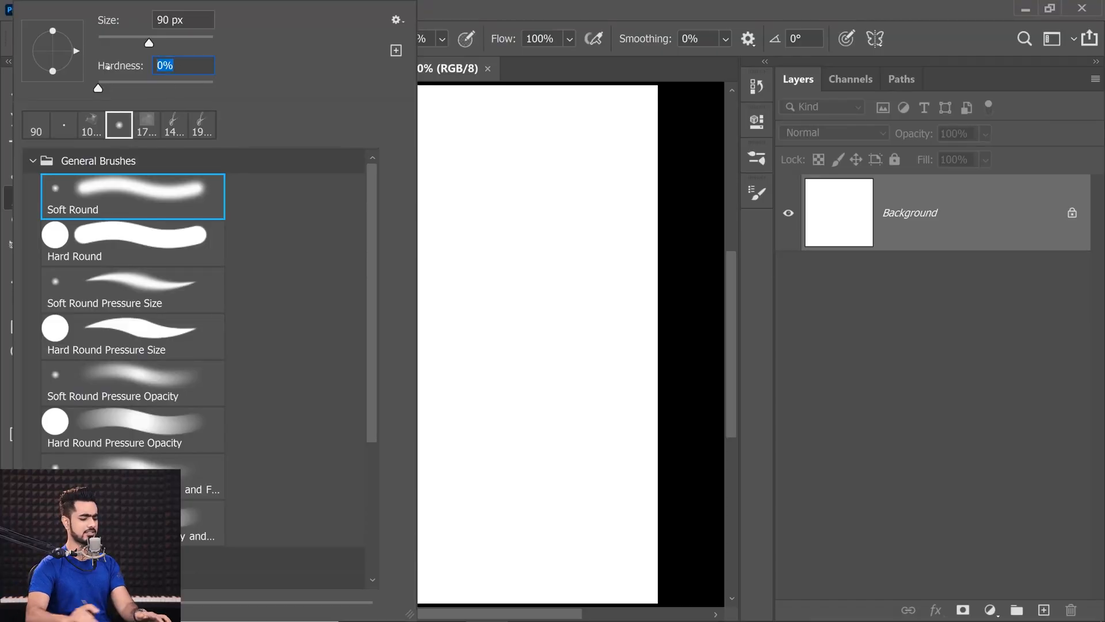
{"action": "key", "text": "Return"}
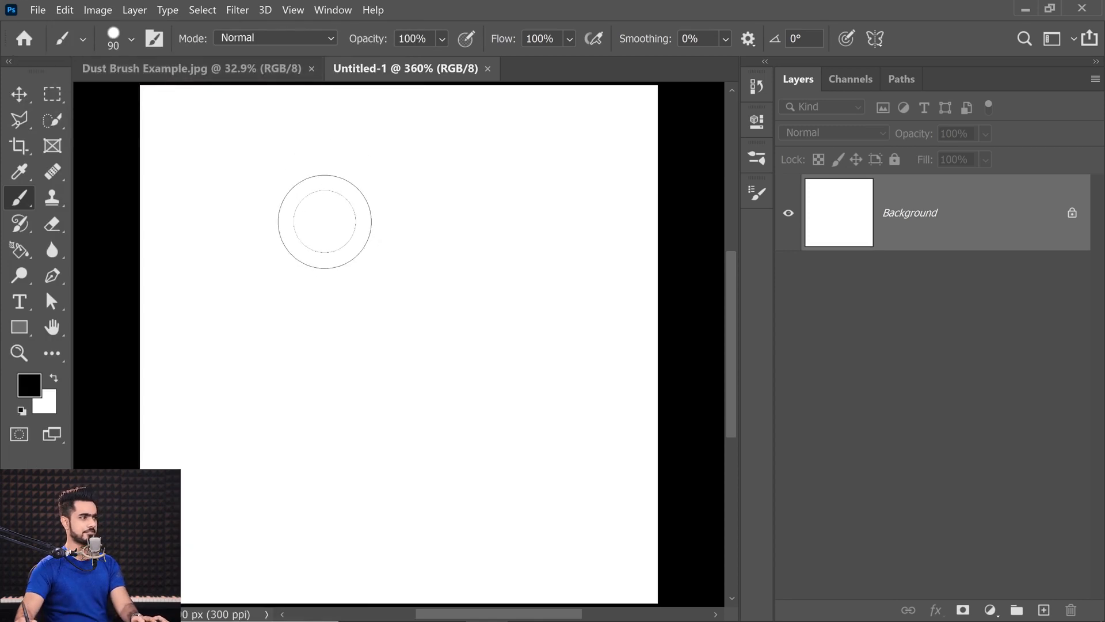
{"action": "key", "text": "bracketleft"}
{"action": "key", "text": "bracketleft"}
{"action": "key", "text": "bracketleft"}
{"action": "key", "text": "bracketleft"}
{"action": "key", "text": "bracketleft"}
{"action": "key", "text": "bracketleft"}
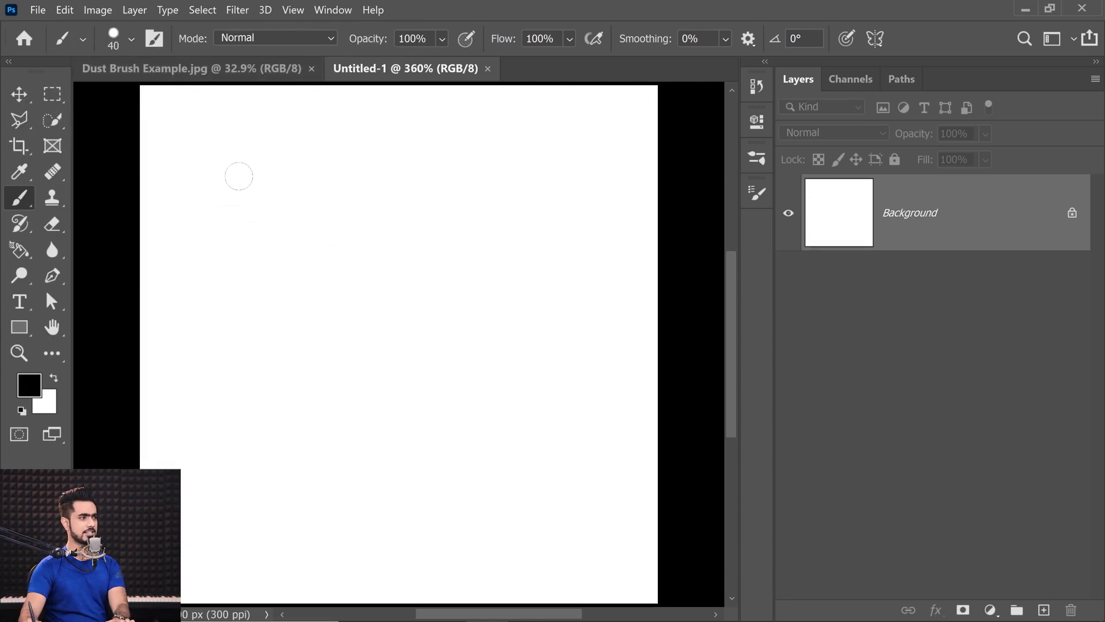
{"action": "key", "text": "bracketleft"}
{"action": "key", "text": "bracketleft"}
{"action": "key", "text": "bracketleft"}
{"action": "key", "text": "bracketleft"}
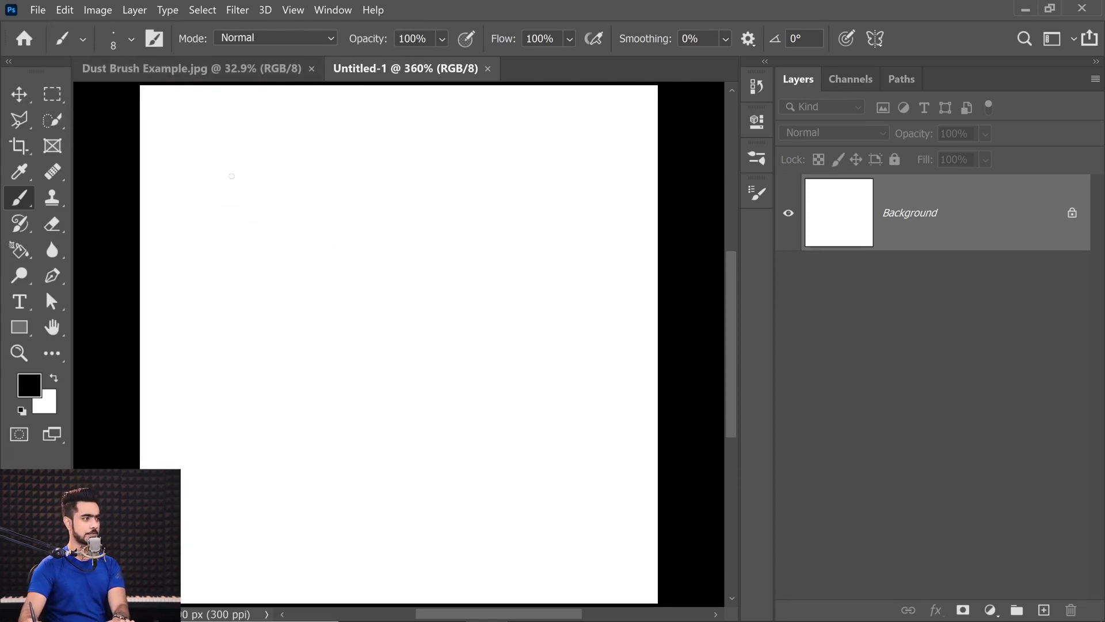
Step: Add a new layer and paint six small black dust specks scattered across it with the brush flow at 20%
{"action": "left_click", "coordinate": [1043, 610]}
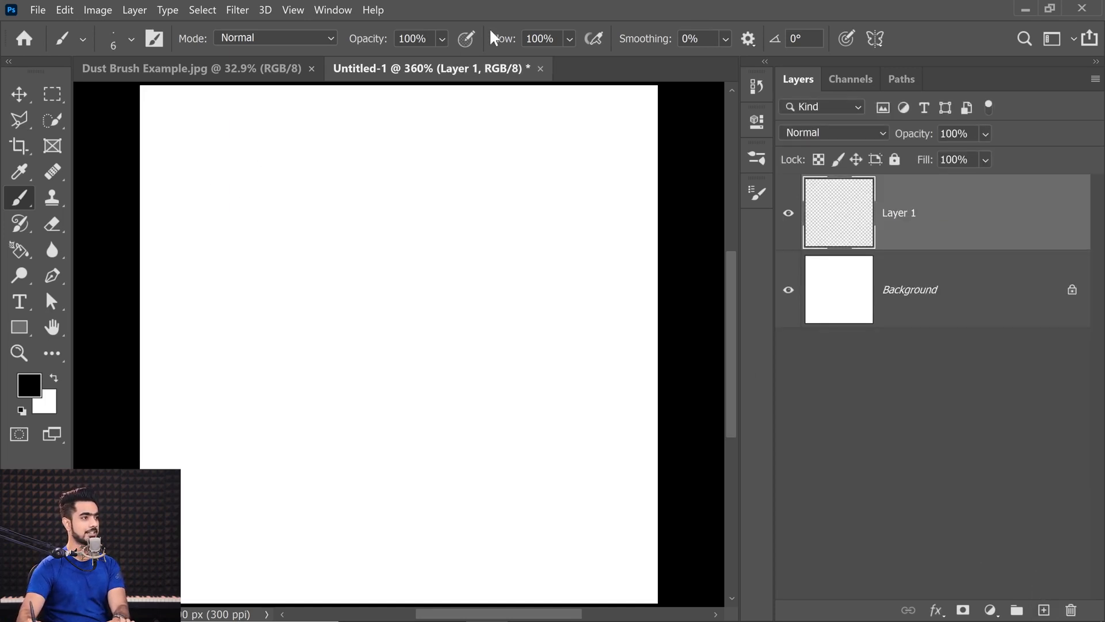
{"action": "key", "text": "Return"}
{"action": "type", "text": "20"}
{"action": "key", "text": "Return"}
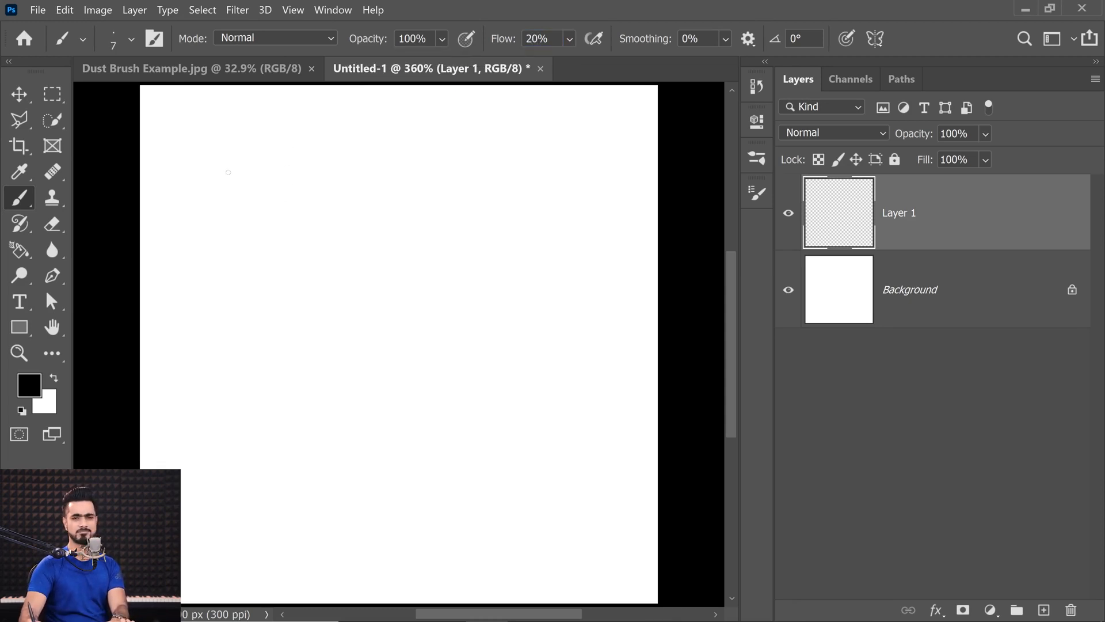
{"action": "left_click_drag", "start_coordinate": [252, 171], "coordinate": [250, 193]}
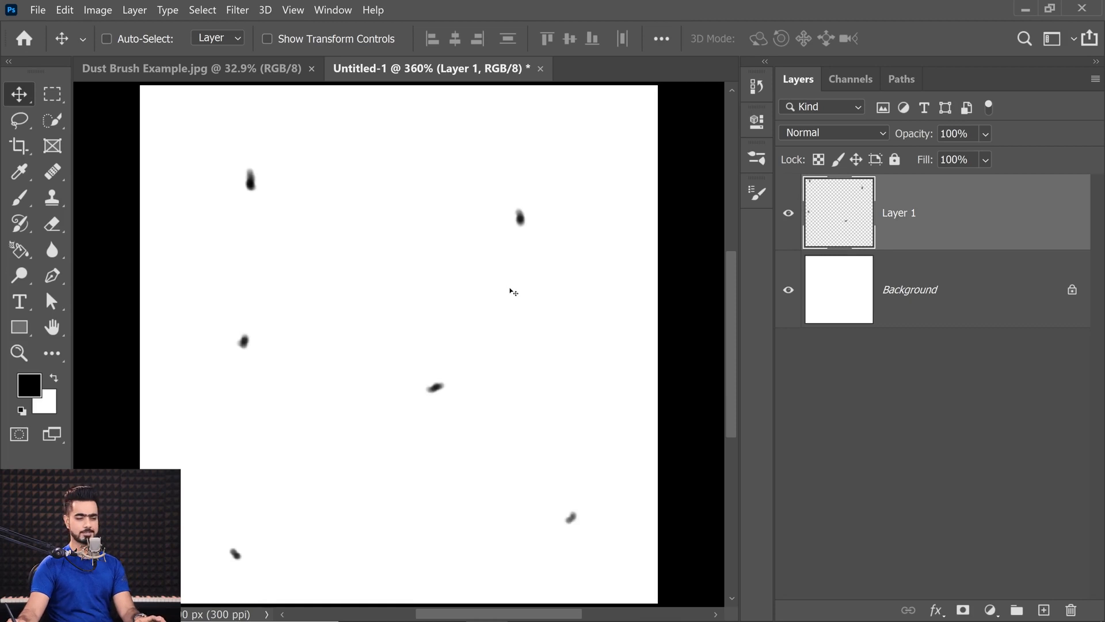
Step: Select the entire canvas of dust specks and define it as a brush preset named Dust1
{"action": "key", "text": "ctrl+a"}
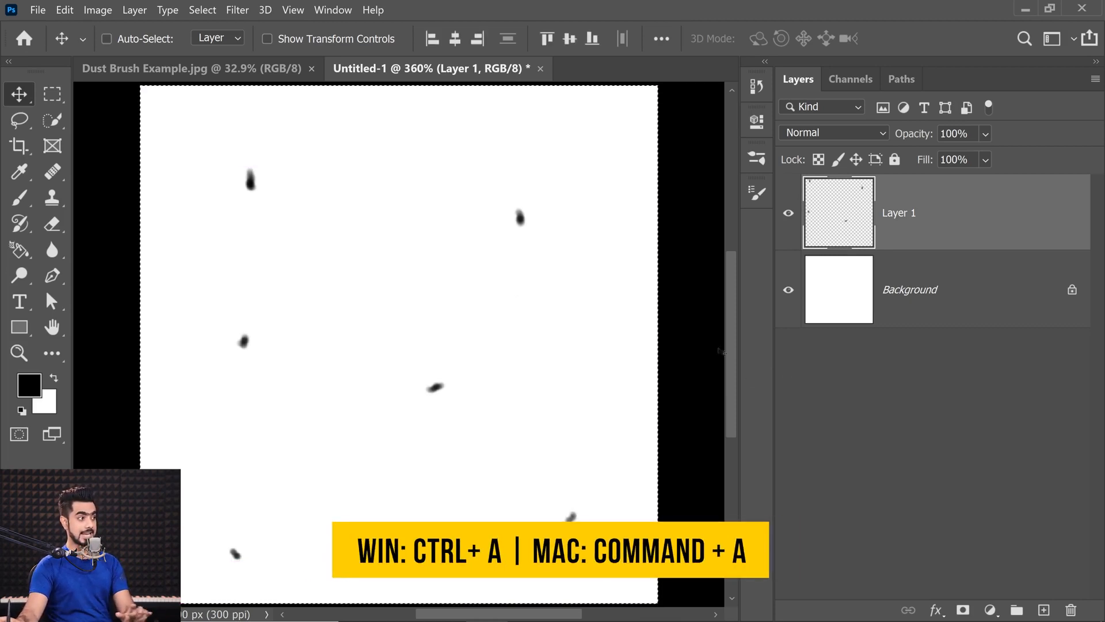
{"action": "left_click", "coordinate": [65, 10]}
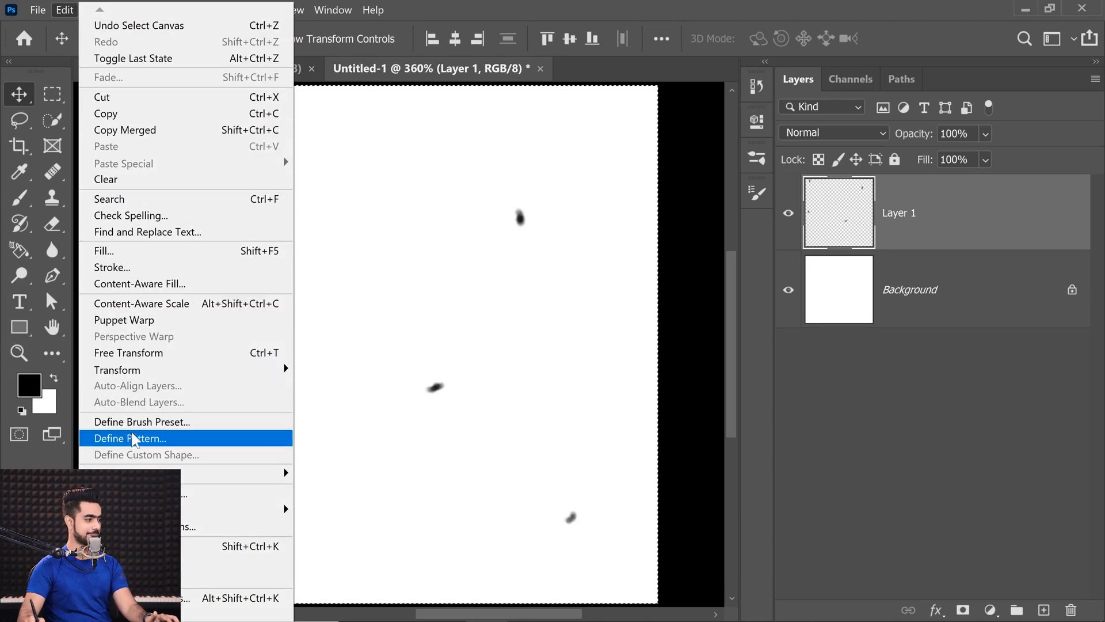
{"action": "left_click", "coordinate": [115, 422]}
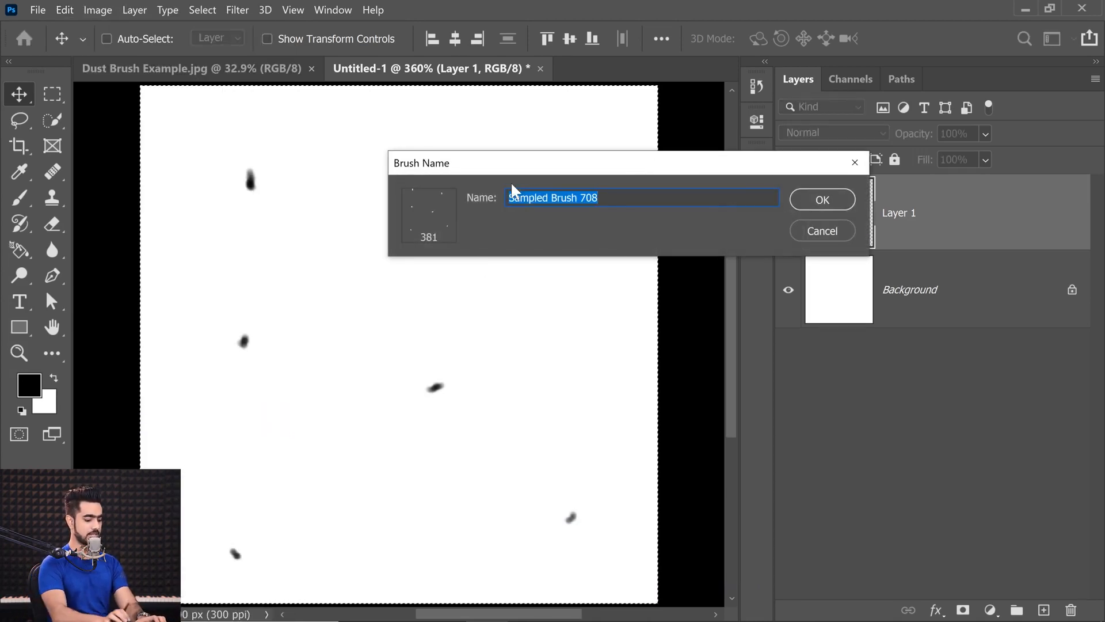
{"action": "type", "text": "Dust1"}
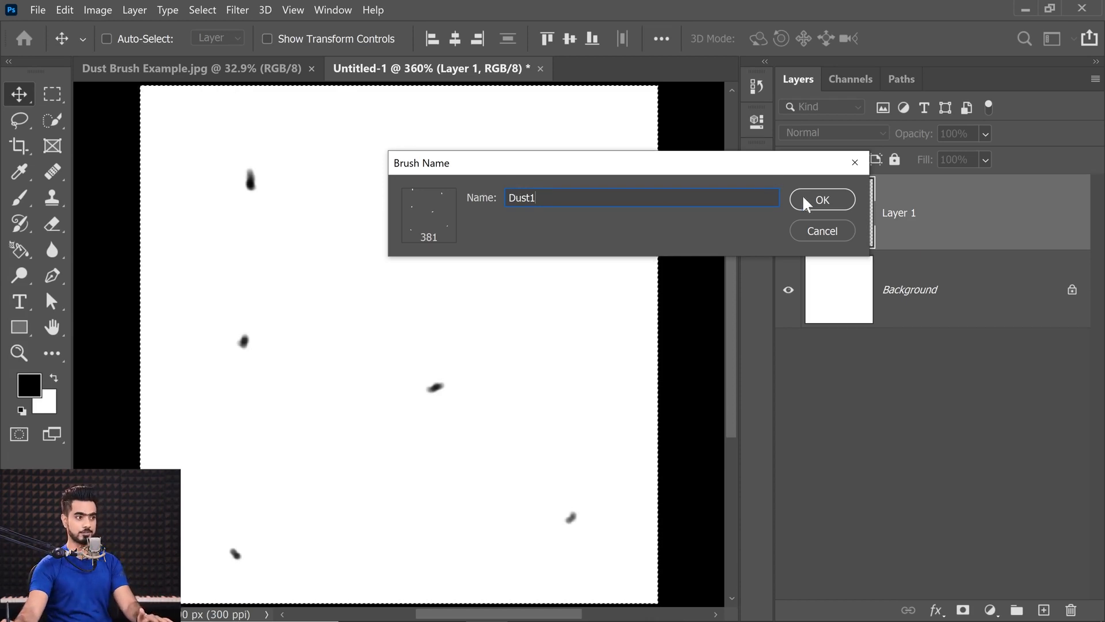
{"action": "left_click", "coordinate": [821, 200]}
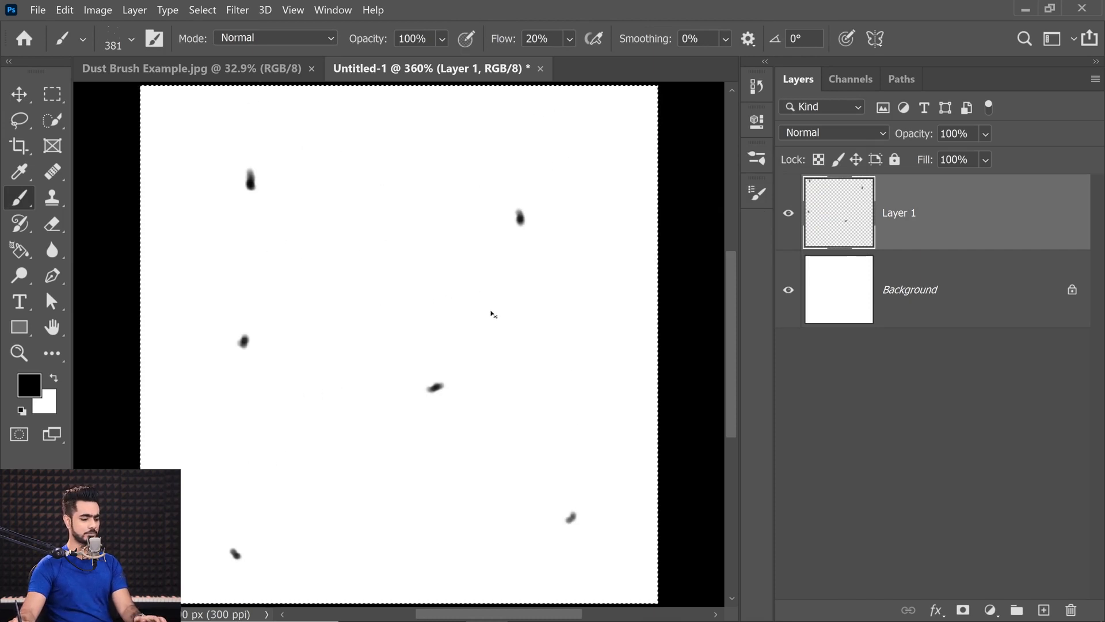
Step: Create a new 2000 x 2000 px document at 300 ppi from the recent 2000 pixel grid preset
{"action": "left_click", "coordinate": [37, 10]}
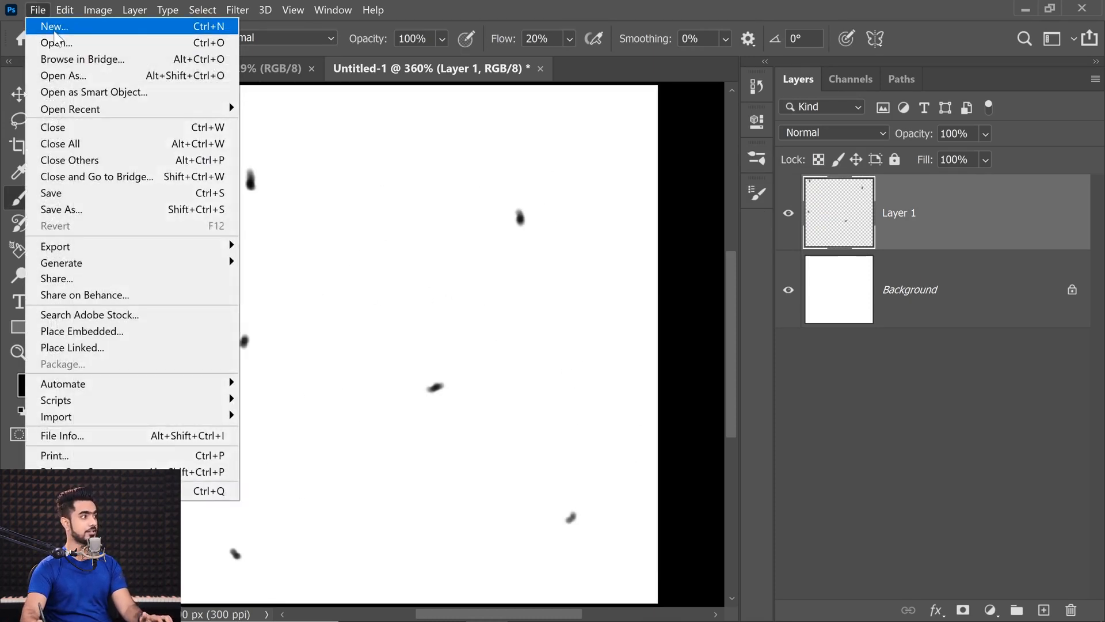
{"action": "left_click", "coordinate": [54, 29]}
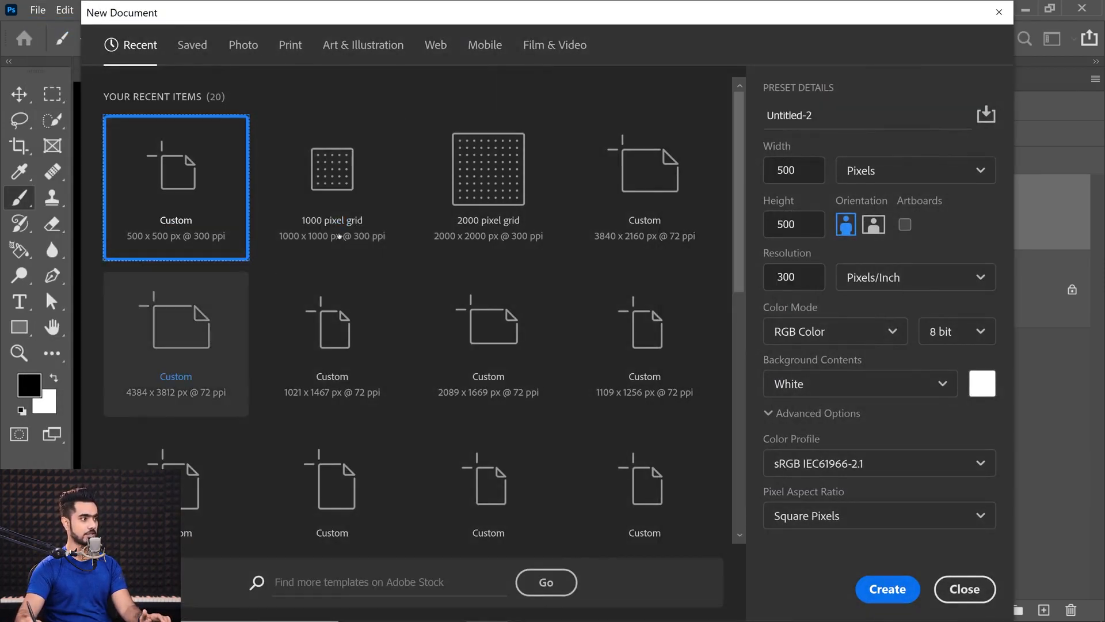
{"action": "left_click", "coordinate": [460, 219]}
{"action": "left_click", "coordinate": [887, 588]}
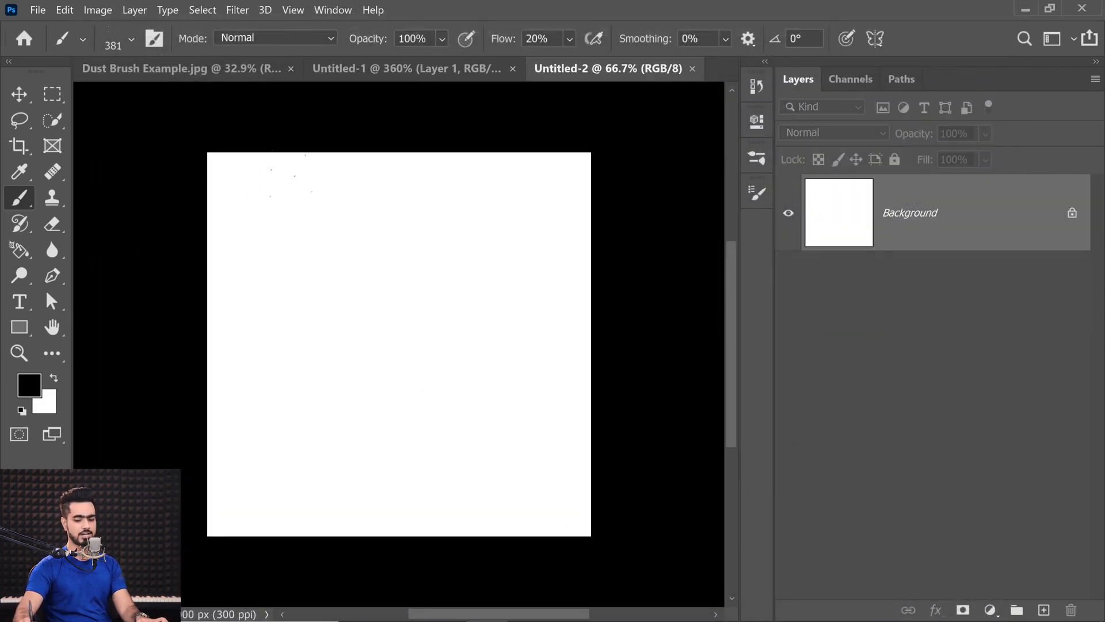
Step: Reduce the dust brush to 200 px, test it with a long looping stroke across the white canvas, and undo the stroke
{"action": "scroll", "coordinate": [290, 175], "scroll_direction": "up", "scroll_amount": 3}
{"action": "key", "text": "bracketleft"}
{"action": "mouse_move", "coordinate": [374, 397]}
{"action": "left_mouse_down"}
{"action": "mouse_move", "coordinate": [564, 403]}
{"action": "mouse_move", "coordinate": [569, 265]}
{"action": "mouse_move", "coordinate": [475, 247]}
{"action": "left_mouse_up"}
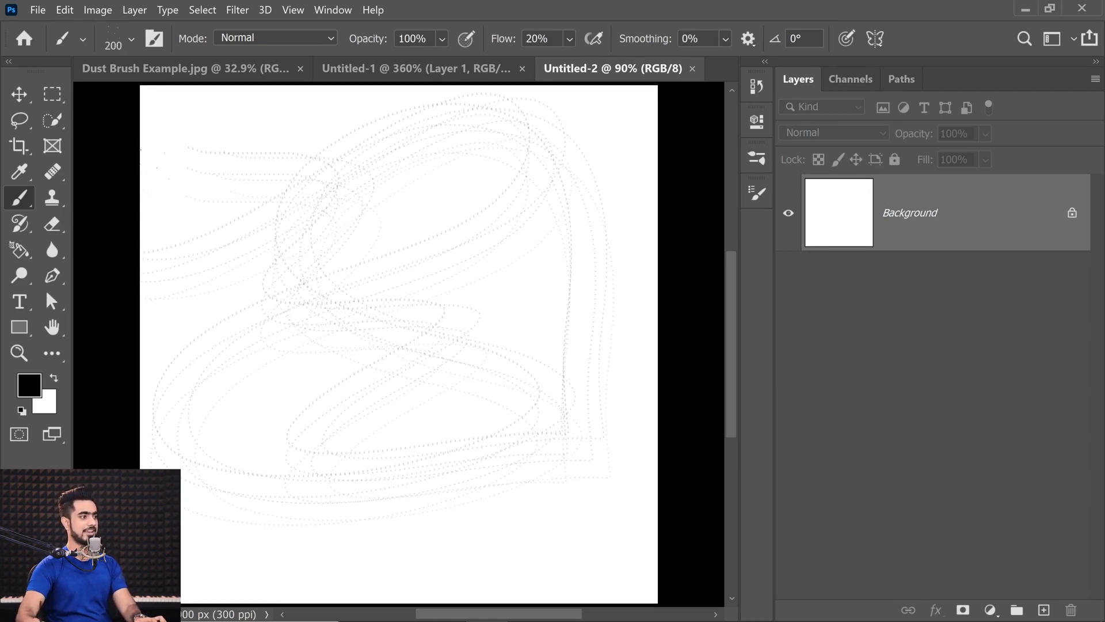
{"action": "key", "text": "ctrl+z"}
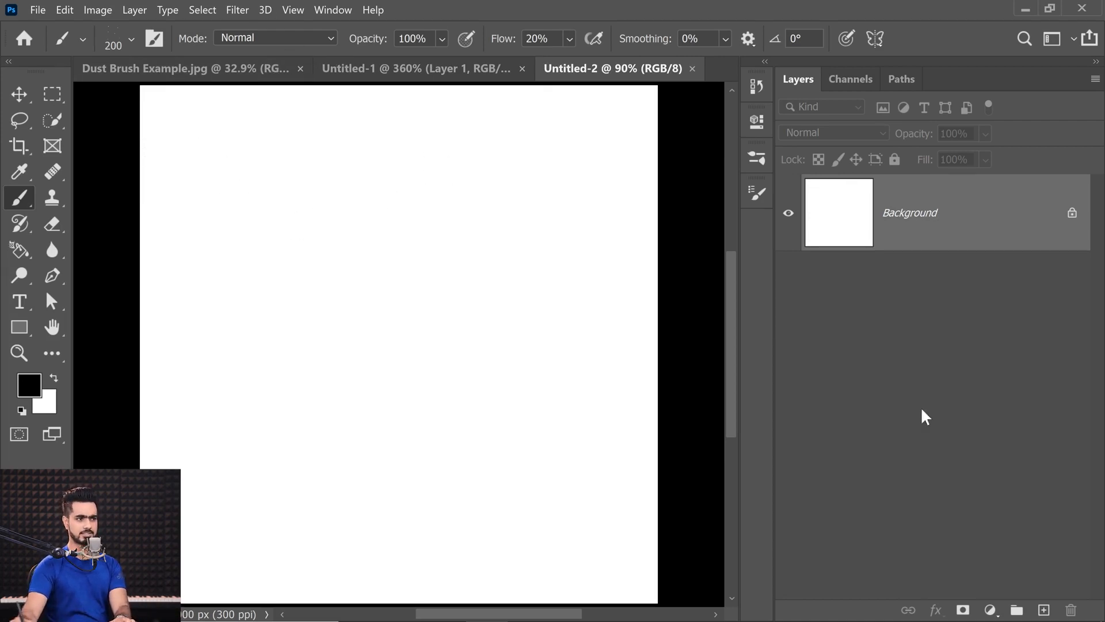
Step: Add a Solid Color fill layer in black (000000) above the Background layer
{"action": "left_click", "coordinate": [990, 610]}
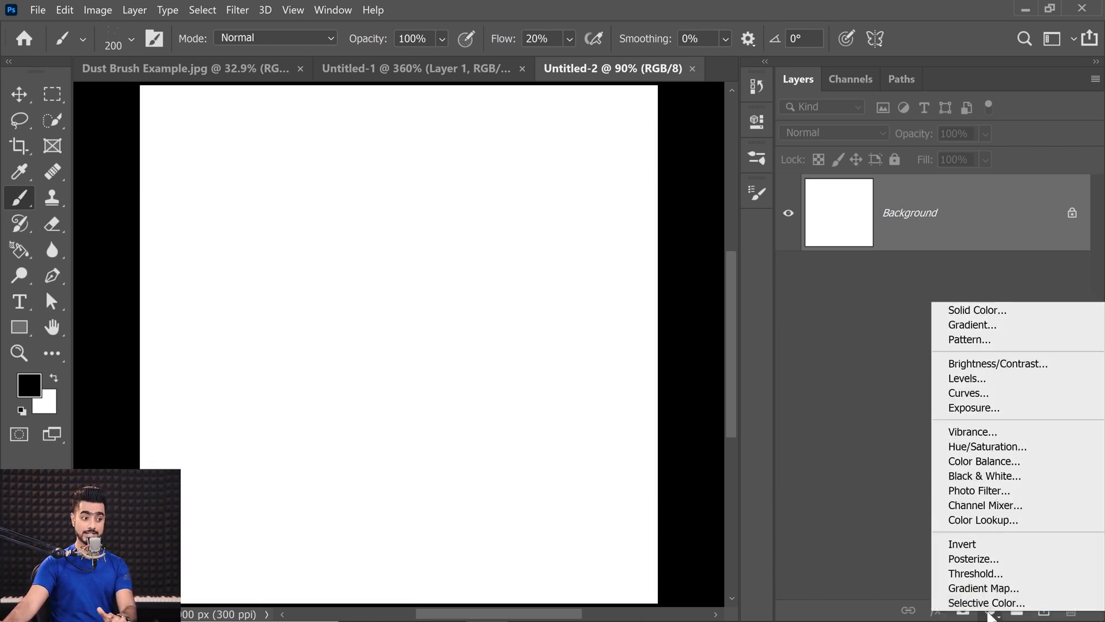
{"action": "left_click", "coordinate": [979, 312]}
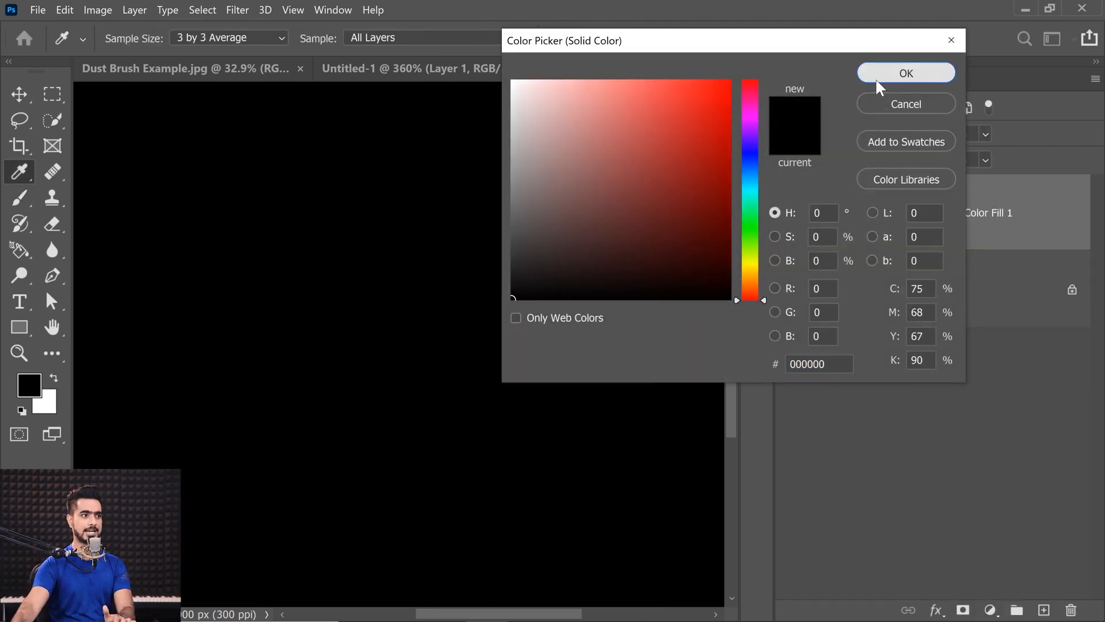
Step: Confirm black as the Solid Color fill and add a new empty layer above it
{"action": "left_click", "coordinate": [881, 77]}
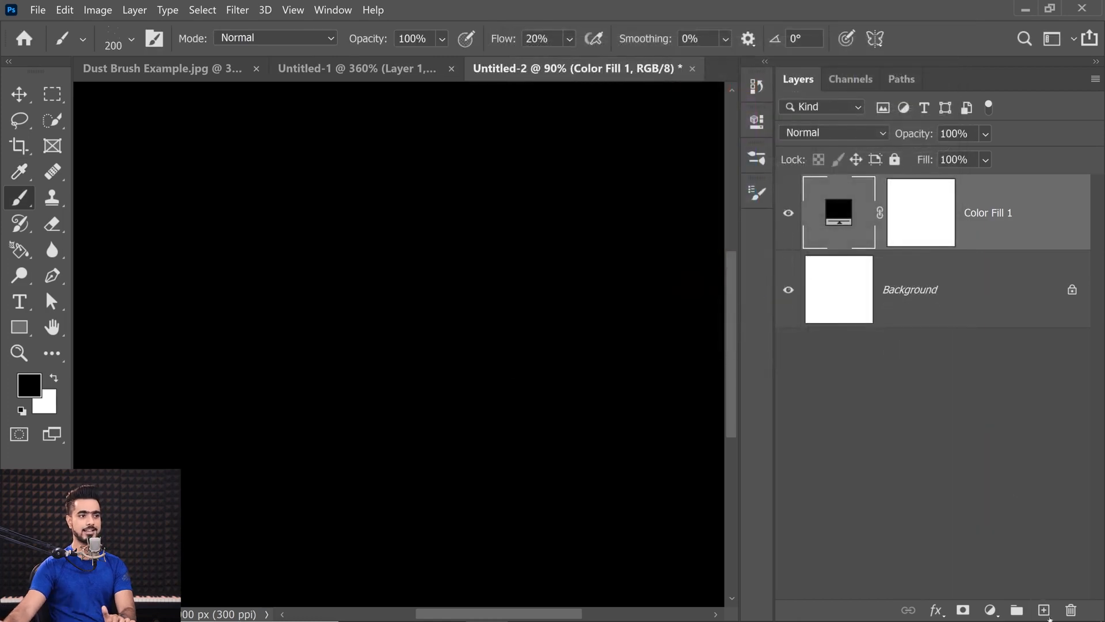
{"action": "left_click", "coordinate": [1043, 609]}
Step: Set the area surrounding the canvas to its Default color and make white the foreground color
{"action": "right_click", "coordinate": [697, 161]}
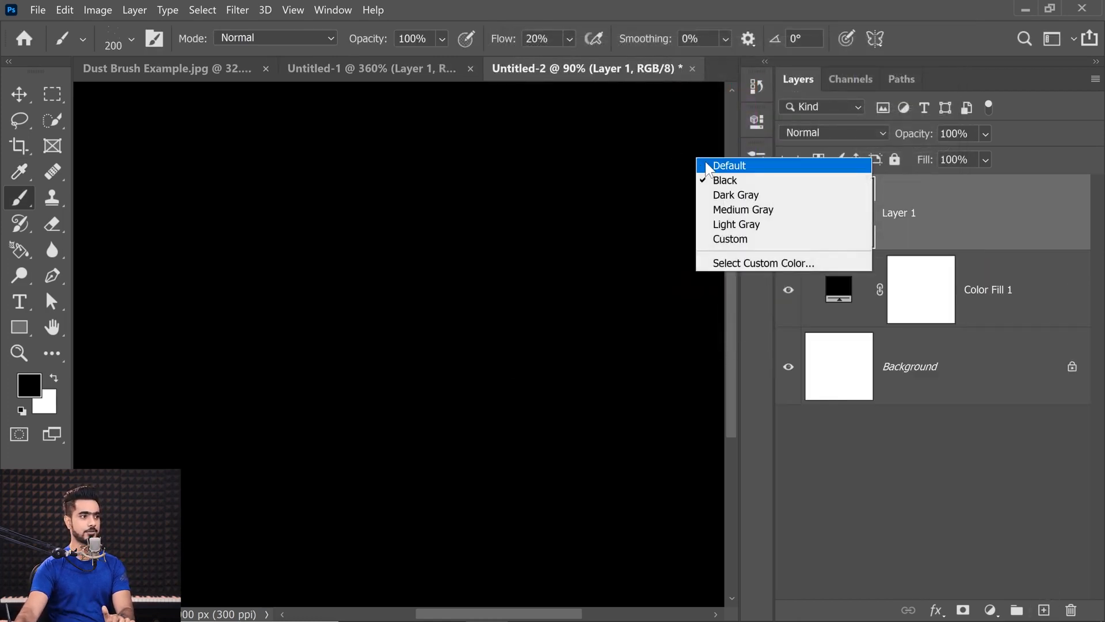
{"action": "left_click", "coordinate": [711, 166]}
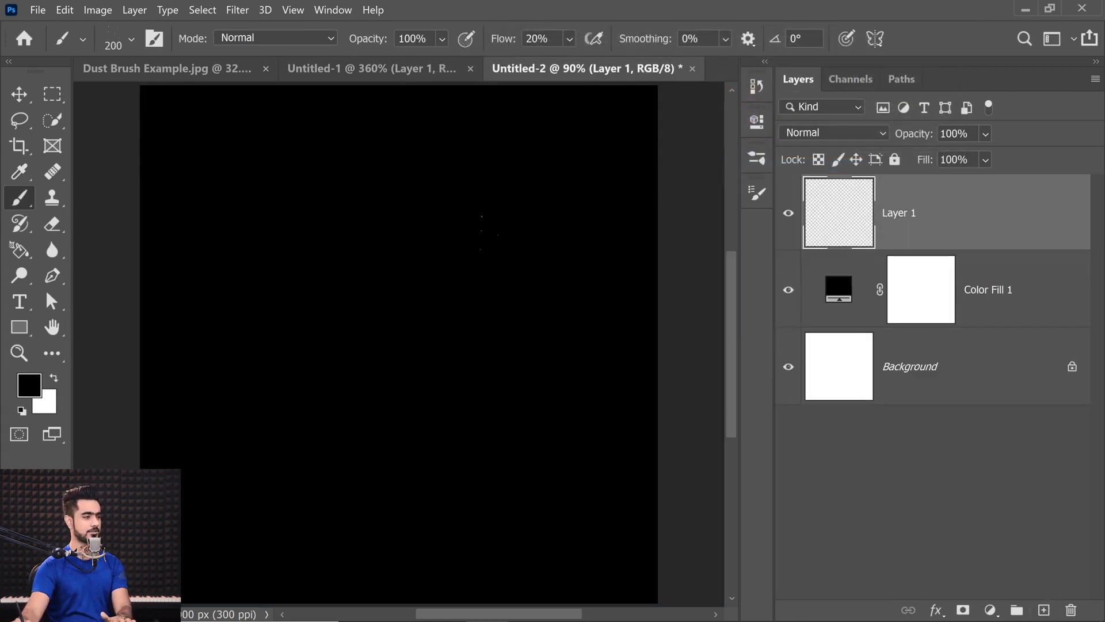
{"action": "key", "text": "x"}
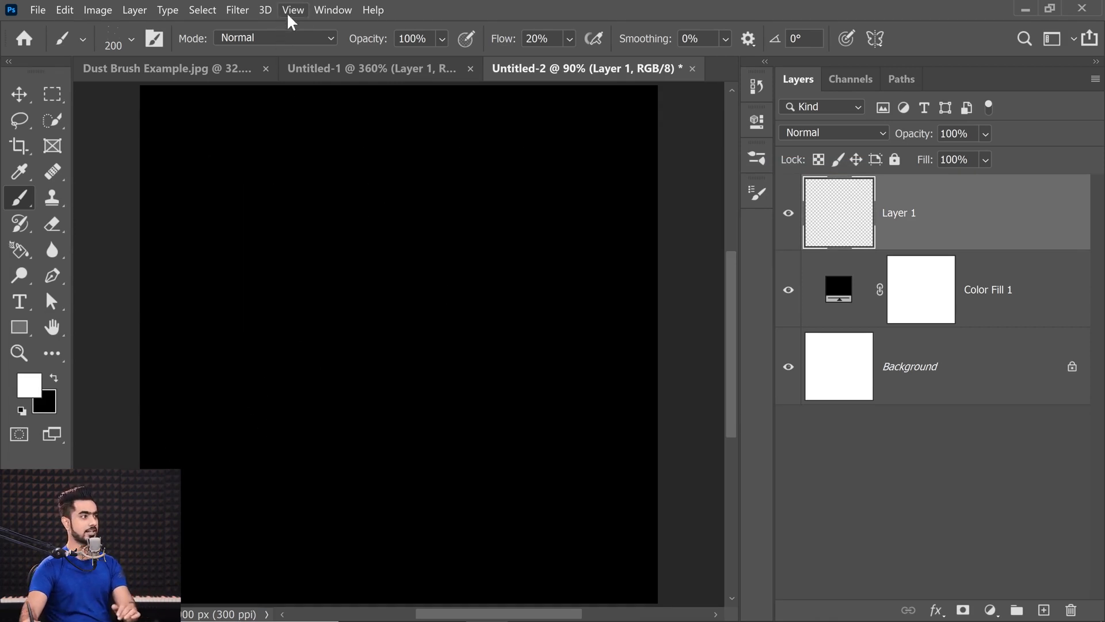
Step: Enable Shape Dynamics in the Brush Settings, with Size Jitter at 100% and Minimum Diameter at 0%
{"action": "left_click", "coordinate": [332, 8]}
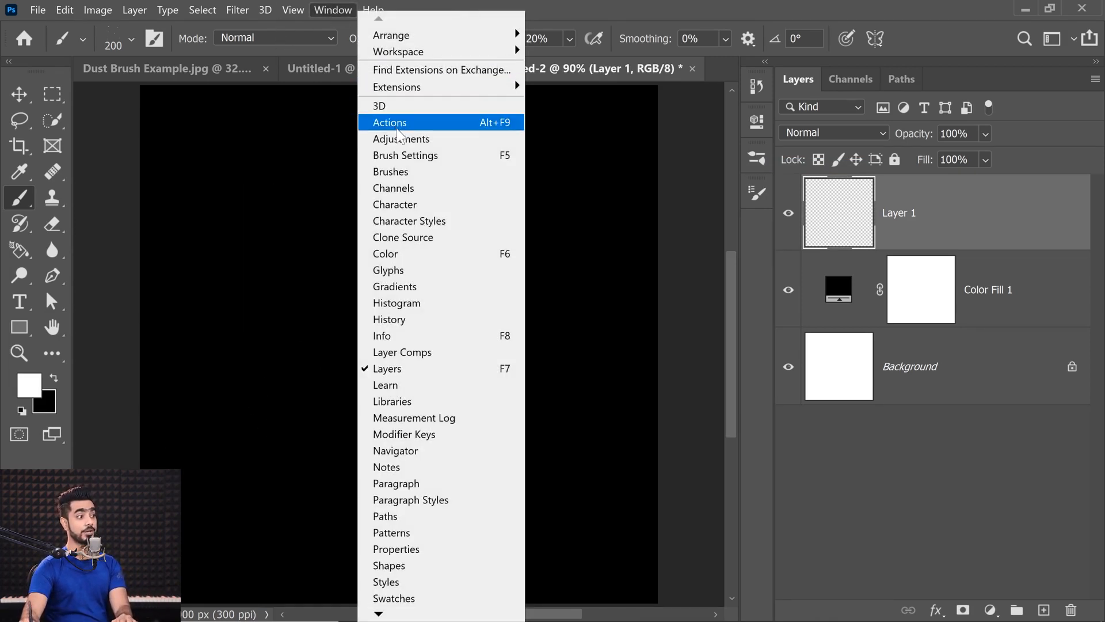
{"action": "left_click", "coordinate": [406, 153]}
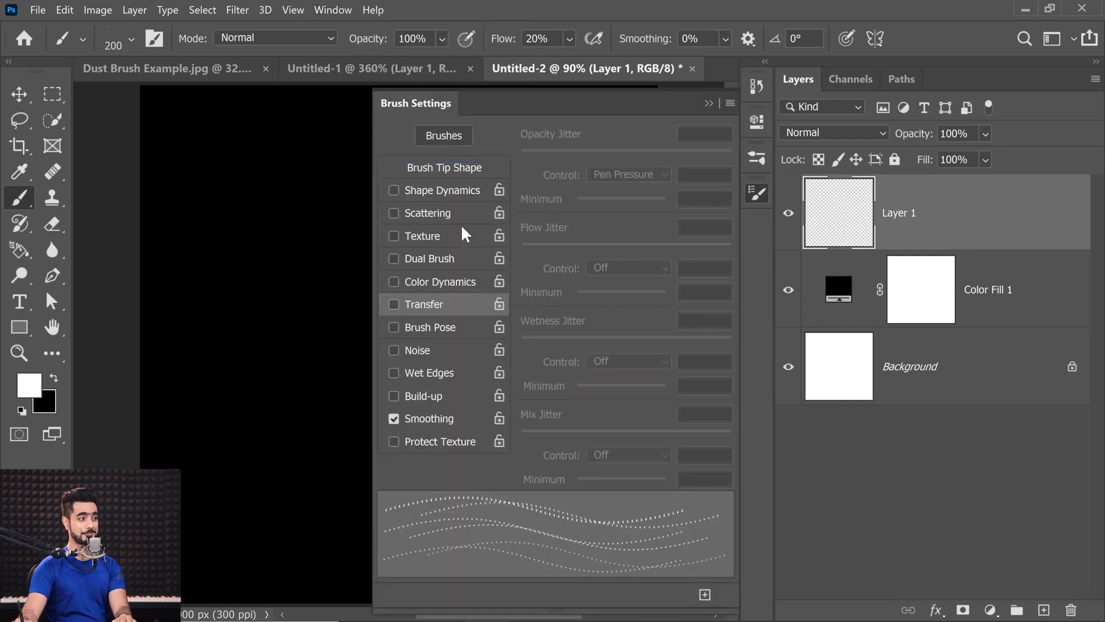
{"action": "left_click", "coordinate": [448, 188]}
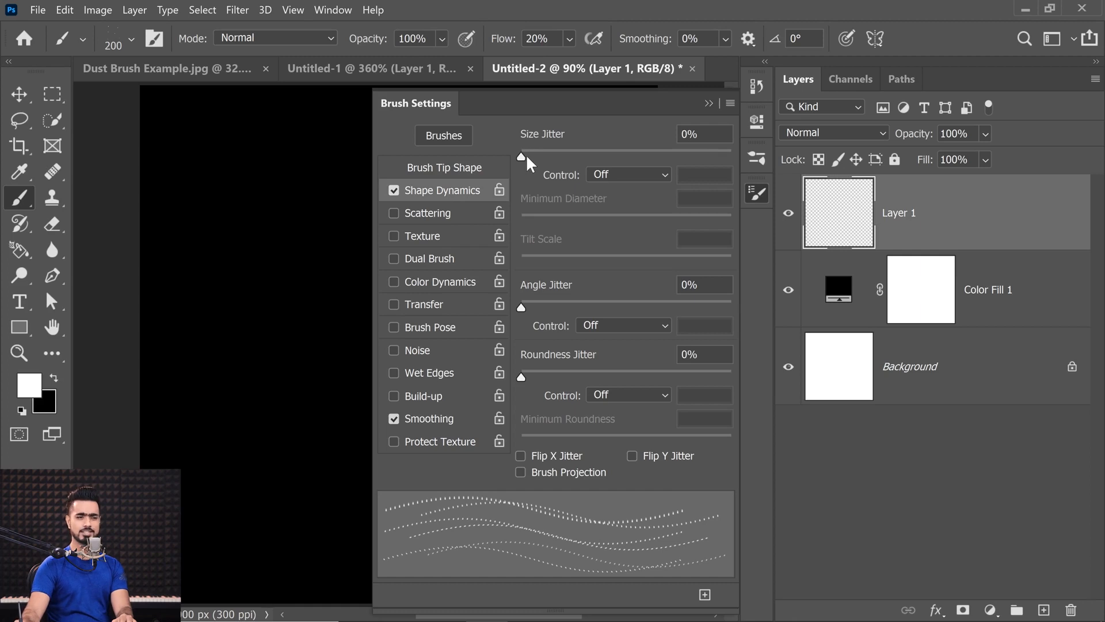
{"action": "mouse_move", "coordinate": [522, 154]}
{"action": "left_mouse_down"}
{"action": "mouse_move", "coordinate": [769, 167]}
{"action": "mouse_move", "coordinate": [586, 154]}
{"action": "mouse_move", "coordinate": [755, 157]}
{"action": "left_mouse_up"}
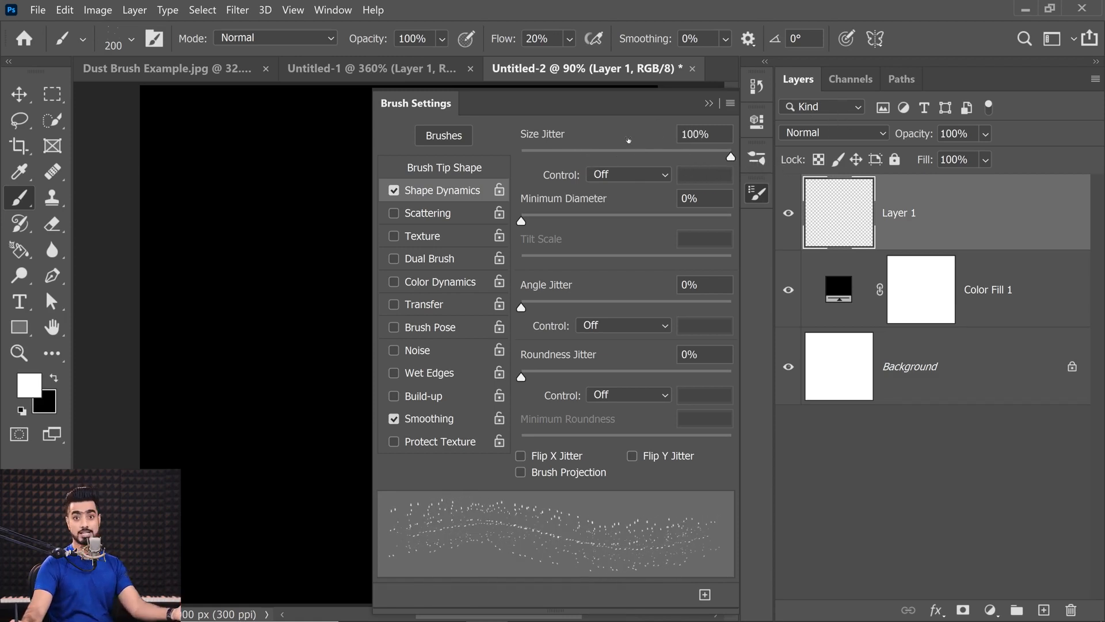
{"action": "mouse_move", "coordinate": [523, 220]}
{"action": "left_mouse_down"}
{"action": "mouse_move", "coordinate": [620, 220]}
{"action": "mouse_move", "coordinate": [485, 222]}
{"action": "left_mouse_up"}
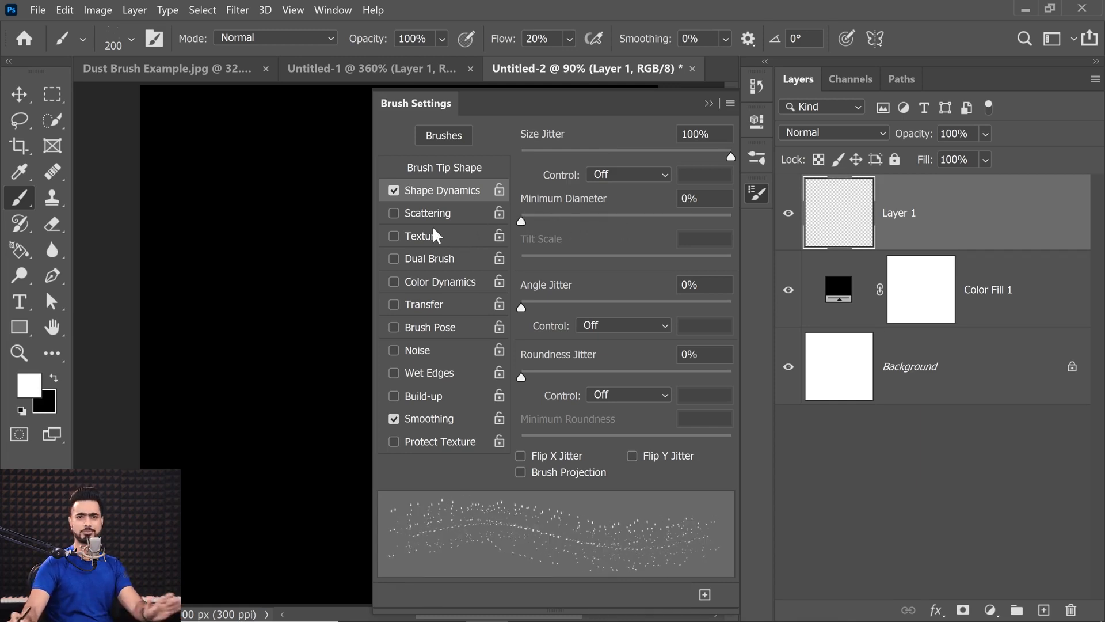
Step: Set the brush's Angle Jitter to 100%, keeping Roundness Jitter at 0%, and enable Flip X Jitter and Flip Y Jitter
{"action": "mouse_move", "coordinate": [522, 307]}
{"action": "left_mouse_down"}
{"action": "mouse_move", "coordinate": [747, 309]}
{"action": "mouse_move", "coordinate": [513, 322]}
{"action": "left_mouse_up"}
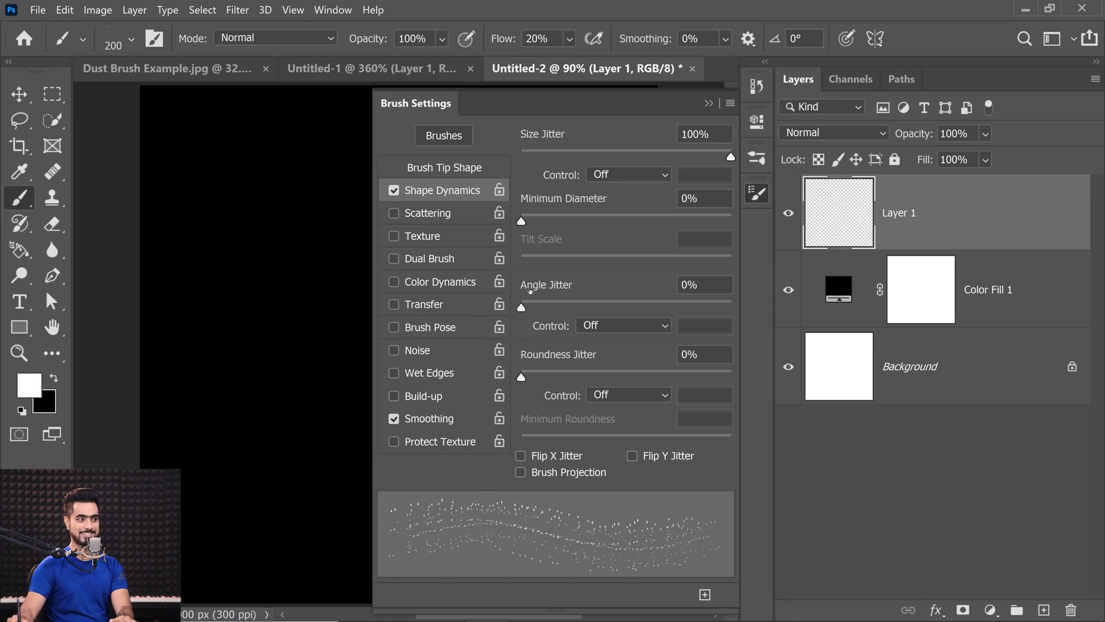
{"action": "left_click_drag", "start_coordinate": [523, 305], "coordinate": [775, 283]}
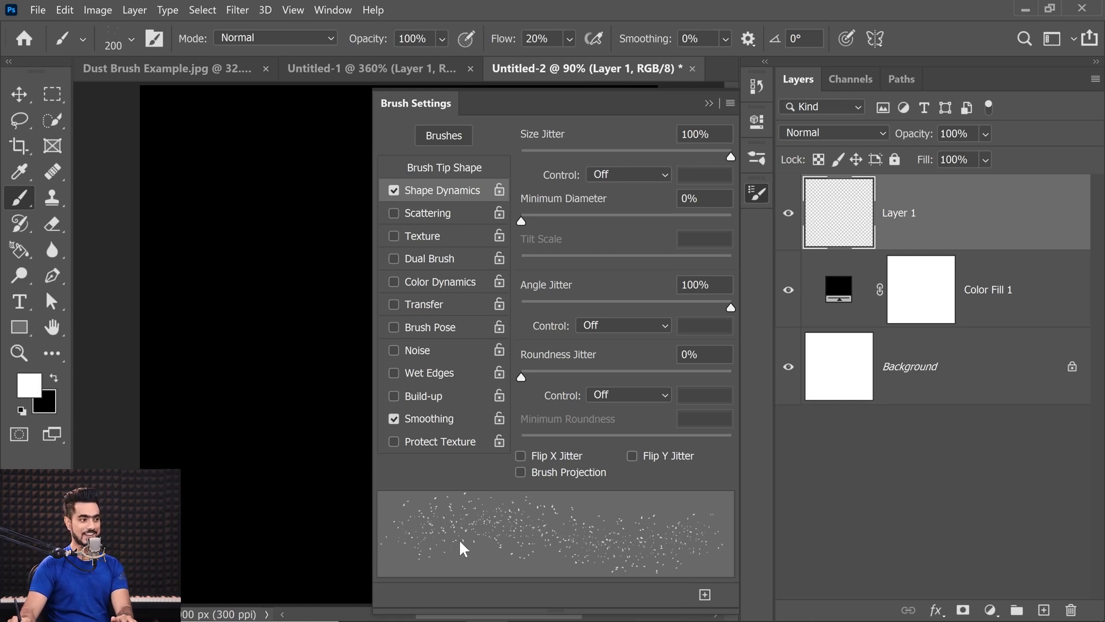
{"action": "mouse_move", "coordinate": [521, 375]}
{"action": "left_mouse_down"}
{"action": "mouse_move", "coordinate": [659, 369]}
{"action": "mouse_move", "coordinate": [492, 386]}
{"action": "left_mouse_up"}
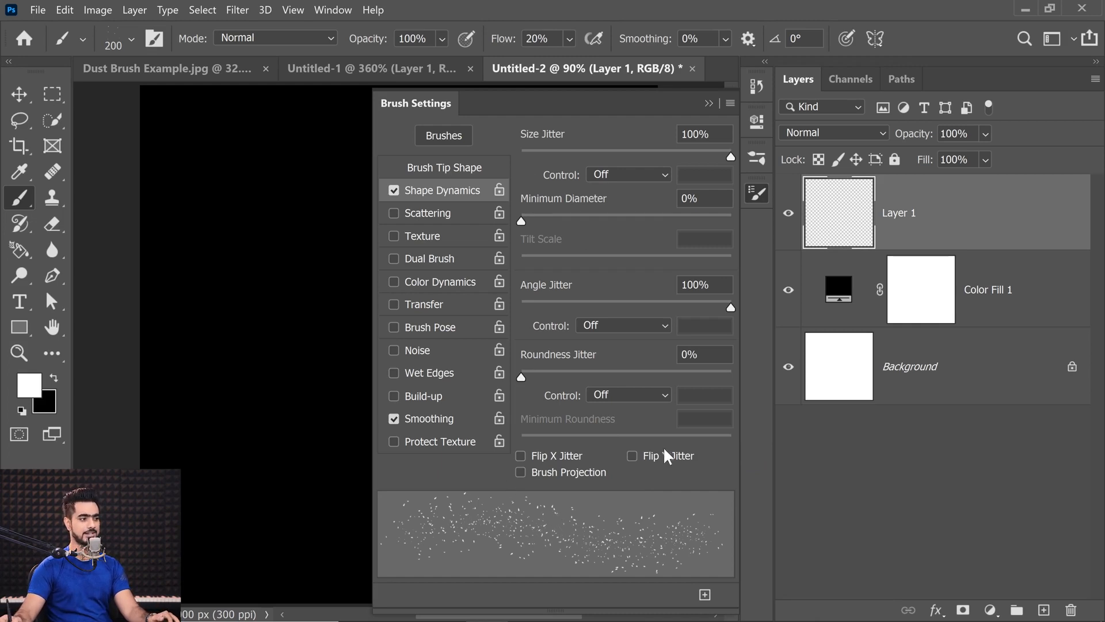
{"action": "left_click", "coordinate": [520, 456]}
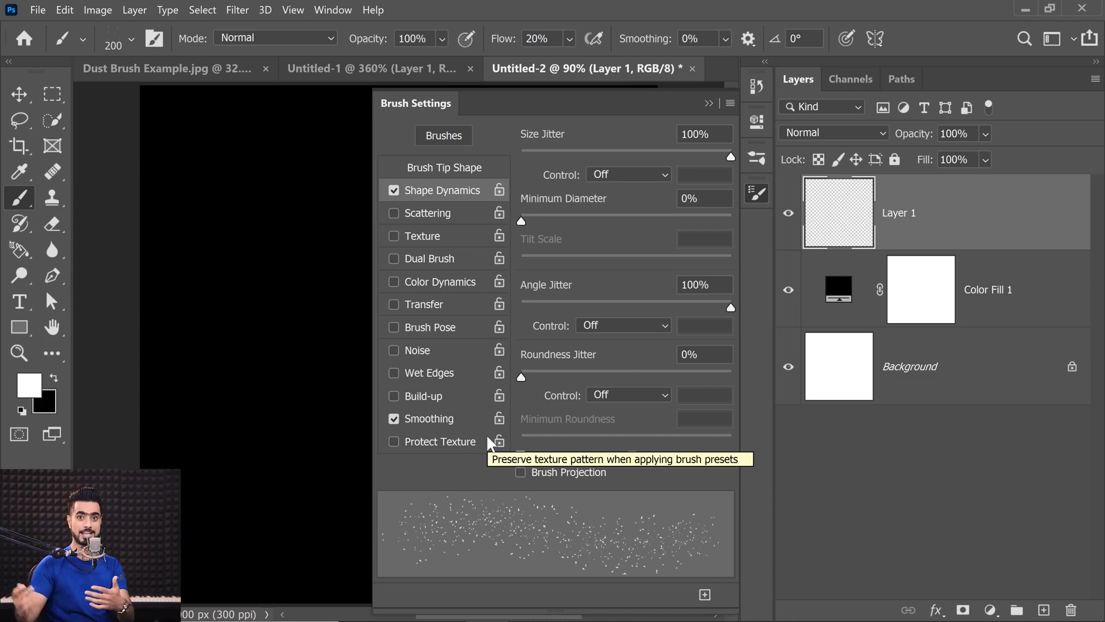
{"action": "left_click", "coordinate": [633, 456]}
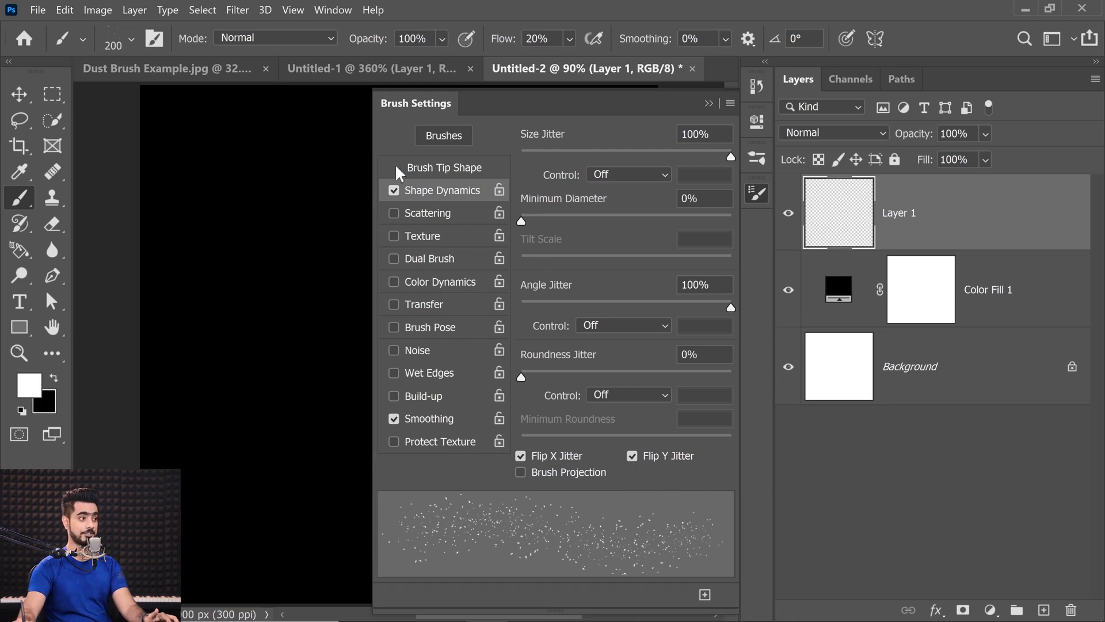
Step: Enable Transfer for the brush, switch the opacity and flow controls to Off, and set Opacity Jitter to 63%
{"action": "left_click", "coordinate": [438, 305]}
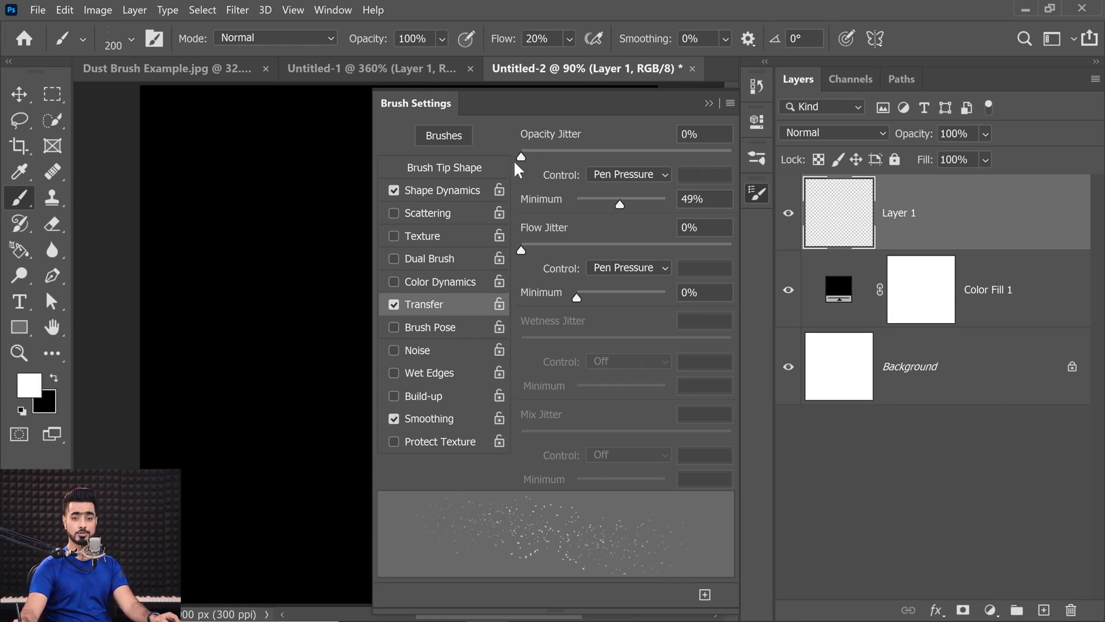
{"action": "left_click", "coordinate": [611, 174]}
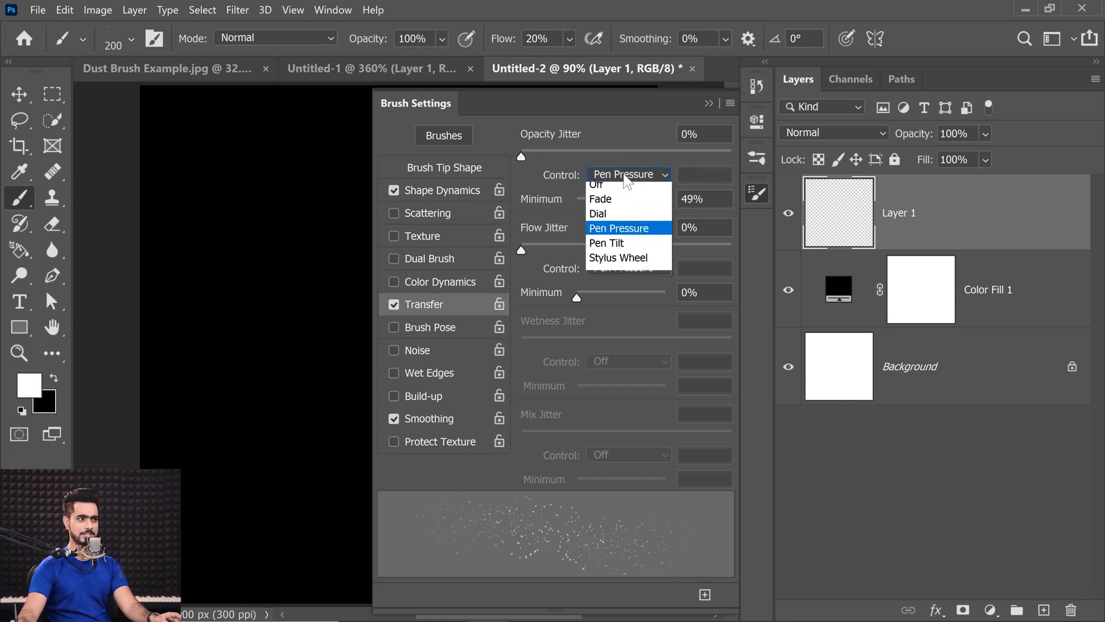
{"action": "left_click", "coordinate": [601, 190]}
{"action": "left_click", "coordinate": [619, 269]}
{"action": "left_click", "coordinate": [620, 283]}
{"action": "left_click_drag", "start_coordinate": [566, 154], "coordinate": [755, 155]}
{"action": "left_click_drag", "start_coordinate": [666, 151], "coordinate": [652, 154]}
Step: Set the brush's Flow Jitter to 63% and its control to Pen Pressure
{"action": "left_click_drag", "start_coordinate": [559, 246], "coordinate": [645, 245]}
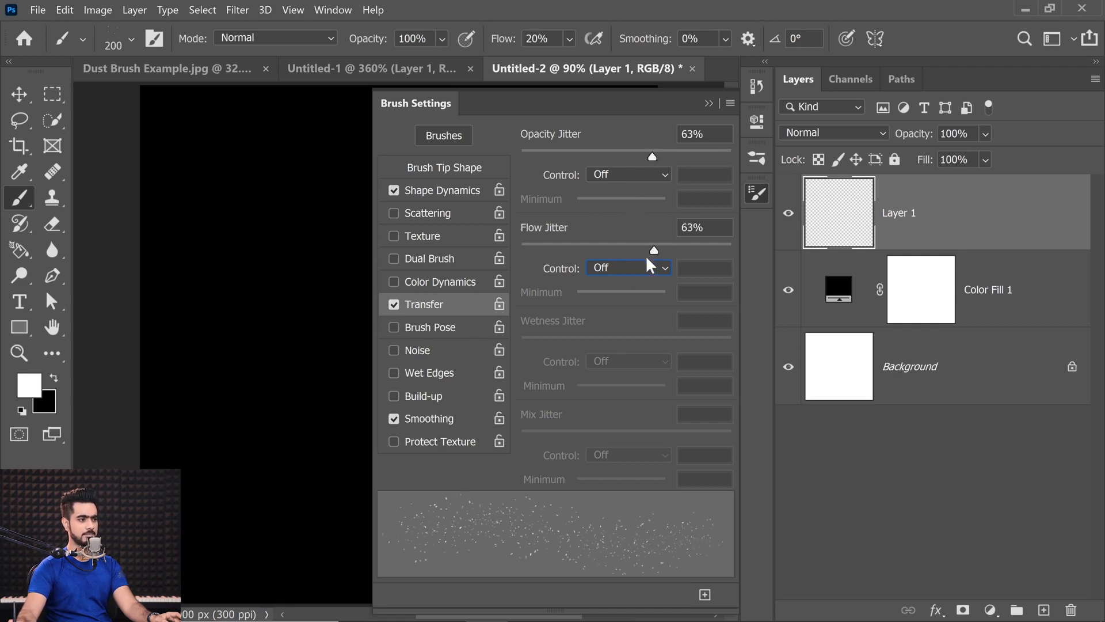
{"action": "left_click", "coordinate": [627, 268]}
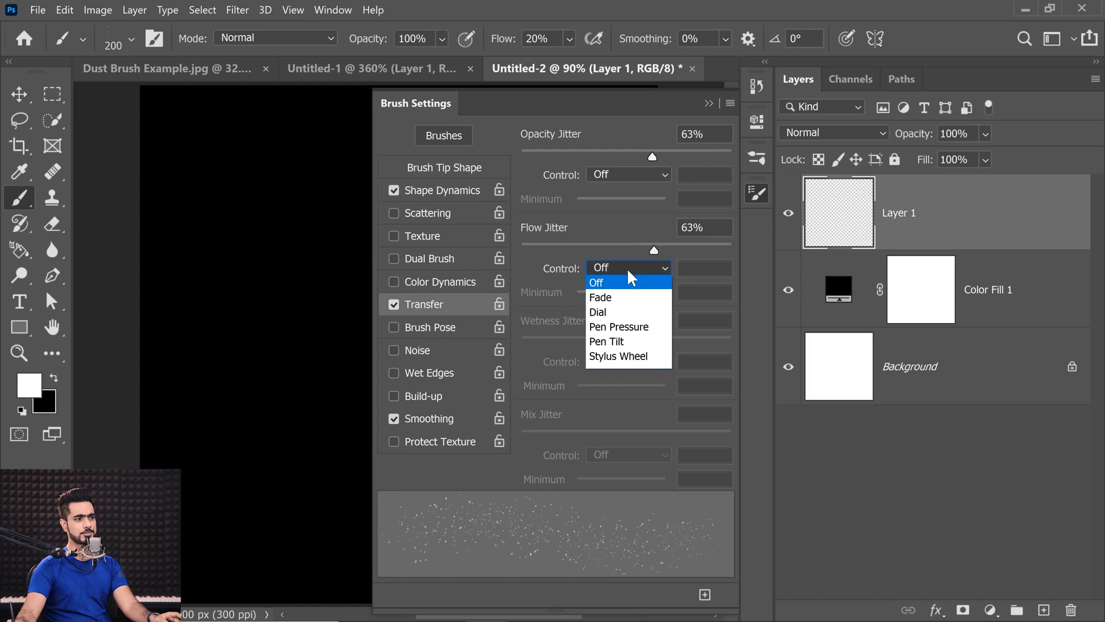
{"action": "left_click", "coordinate": [628, 326]}
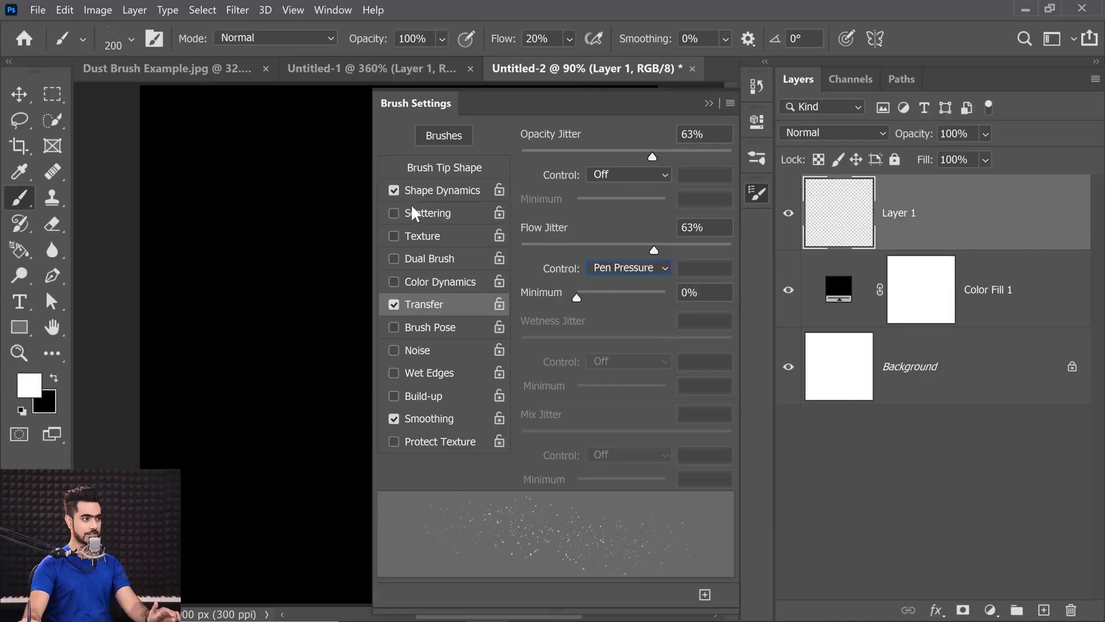
Step: Enable Scattering on Both Axes for the brush and set Scatter to 342%
{"action": "left_click", "coordinate": [416, 211]}
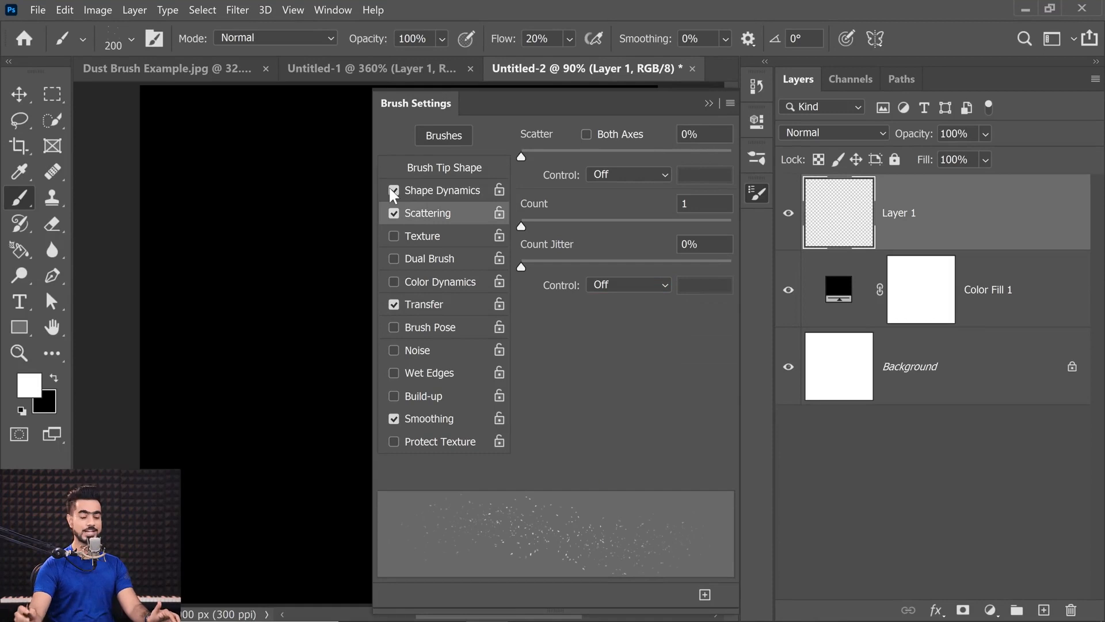
{"action": "left_click_drag", "start_coordinate": [522, 154], "coordinate": [602, 156]}
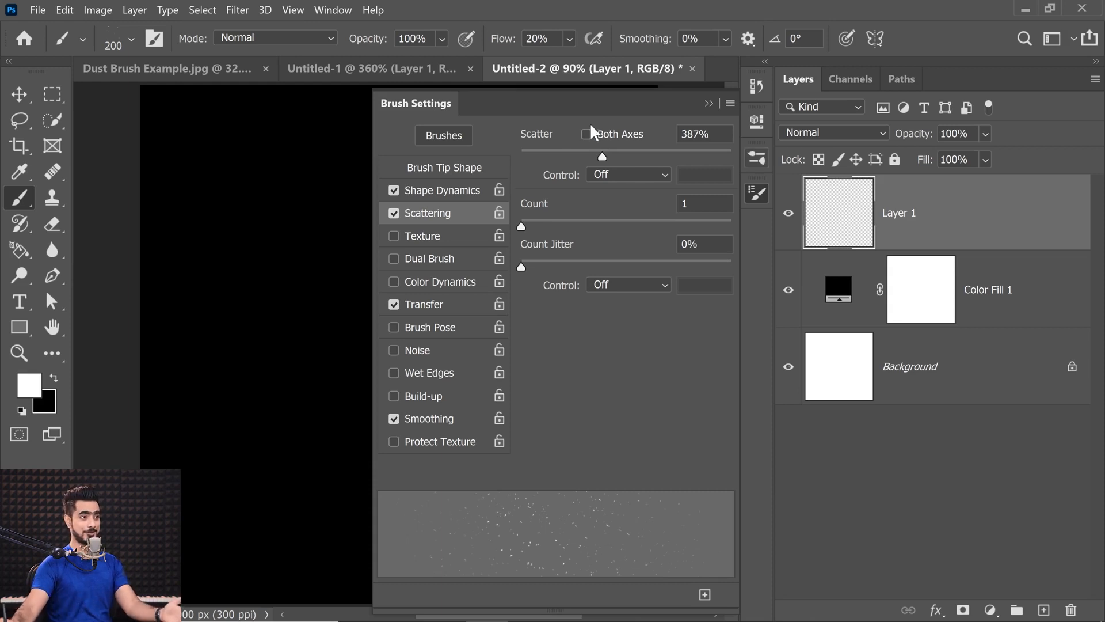
{"action": "left_click", "coordinate": [602, 157]}
{"action": "left_click_drag", "start_coordinate": [603, 154], "coordinate": [503, 145]}
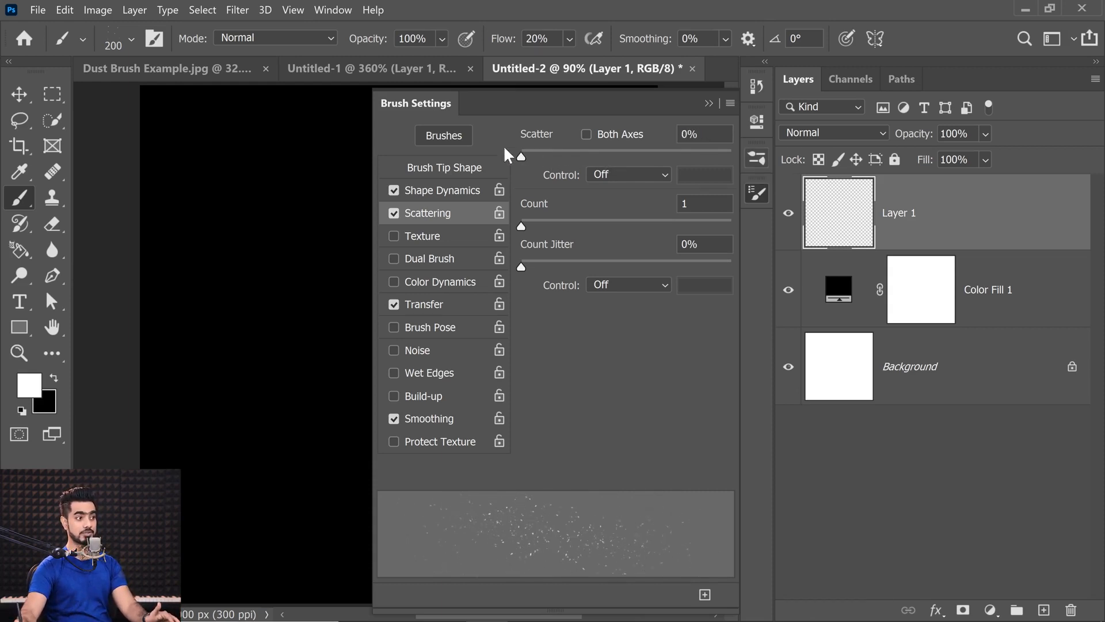
{"action": "mouse_move", "coordinate": [551, 161]}
{"action": "left_mouse_down"}
{"action": "mouse_move", "coordinate": [613, 161]}
{"action": "mouse_move", "coordinate": [577, 163]}
{"action": "mouse_move", "coordinate": [586, 137]}
{"action": "mouse_move", "coordinate": [570, 155]}
{"action": "mouse_move", "coordinate": [636, 154]}
{"action": "mouse_move", "coordinate": [555, 159]}
{"action": "mouse_move", "coordinate": [602, 162]}
{"action": "left_mouse_up"}
{"action": "left_click", "coordinate": [589, 135]}
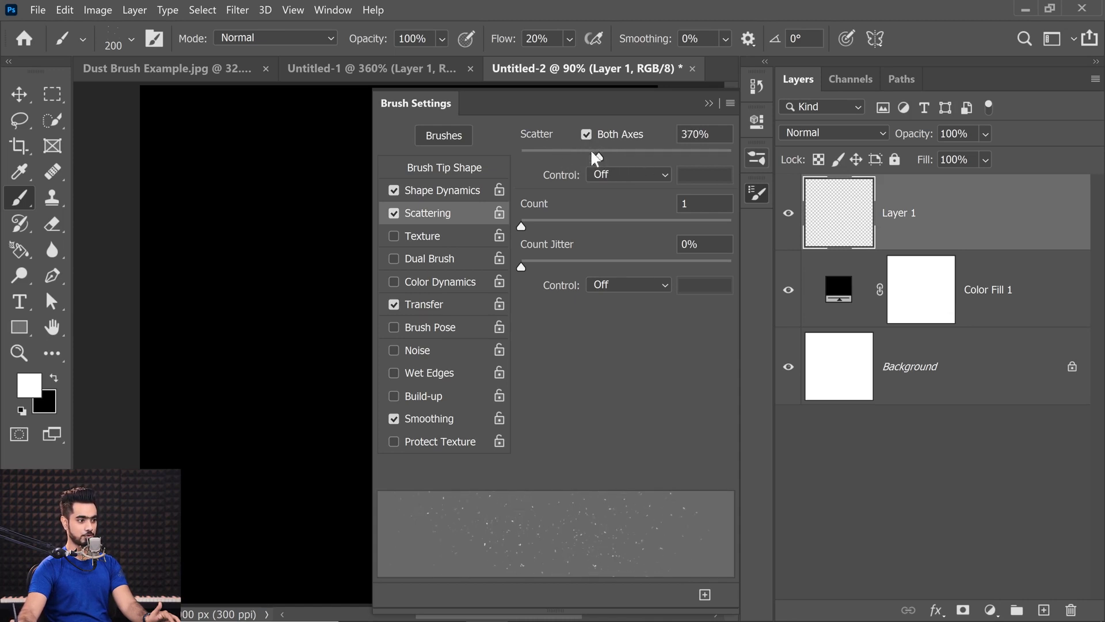
{"action": "mouse_move", "coordinate": [603, 159]}
{"action": "left_mouse_down"}
{"action": "mouse_move", "coordinate": [733, 164]}
{"action": "mouse_move", "coordinate": [582, 160]}
{"action": "mouse_move", "coordinate": [593, 163]}
{"action": "left_mouse_up"}
Step: Set the scattering Count to 2 and Count Jitter to 39%
{"action": "left_click_drag", "start_coordinate": [524, 226], "coordinate": [532, 227]}
{"action": "mouse_move", "coordinate": [670, 229]}
{"action": "left_mouse_down"}
{"action": "mouse_move", "coordinate": [727, 227]}
{"action": "mouse_move", "coordinate": [675, 220]}
{"action": "left_mouse_up"}
{"action": "left_click", "coordinate": [523, 221]}
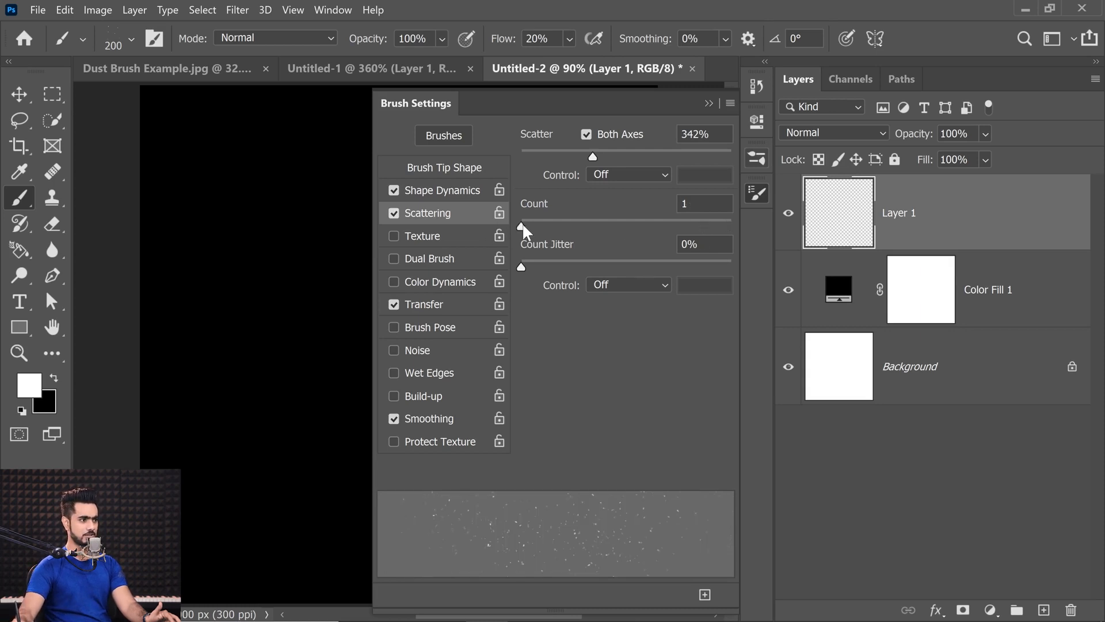
{"action": "left_click_drag", "start_coordinate": [522, 267], "coordinate": [619, 267]}
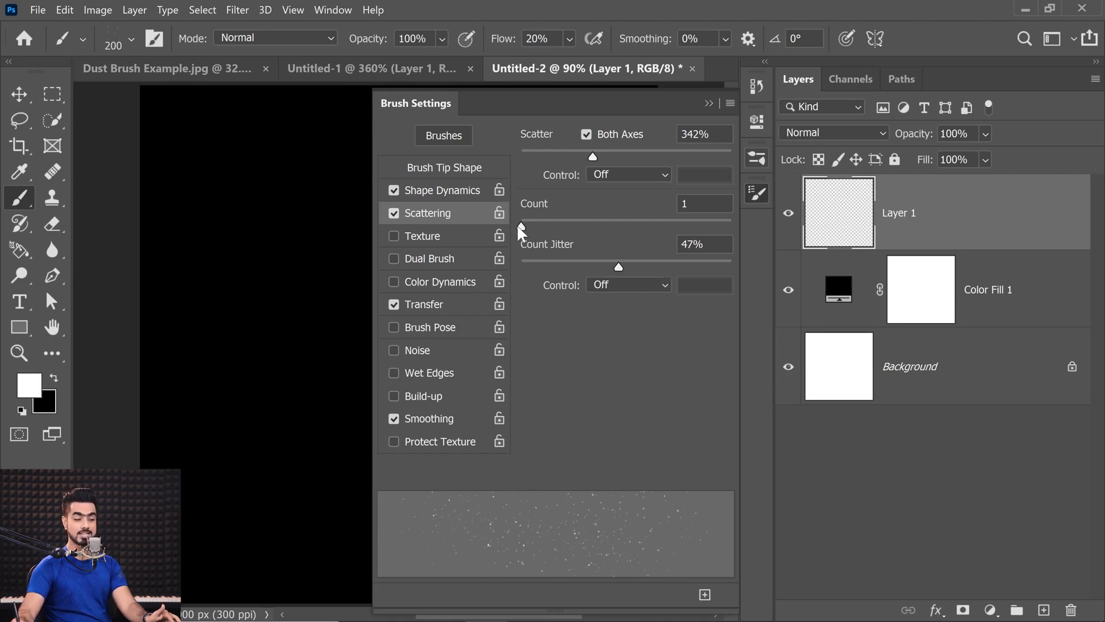
{"action": "mouse_move", "coordinate": [521, 225]}
{"action": "left_mouse_down"}
{"action": "mouse_move", "coordinate": [559, 227]}
{"action": "mouse_move", "coordinate": [539, 227]}
{"action": "left_mouse_up"}
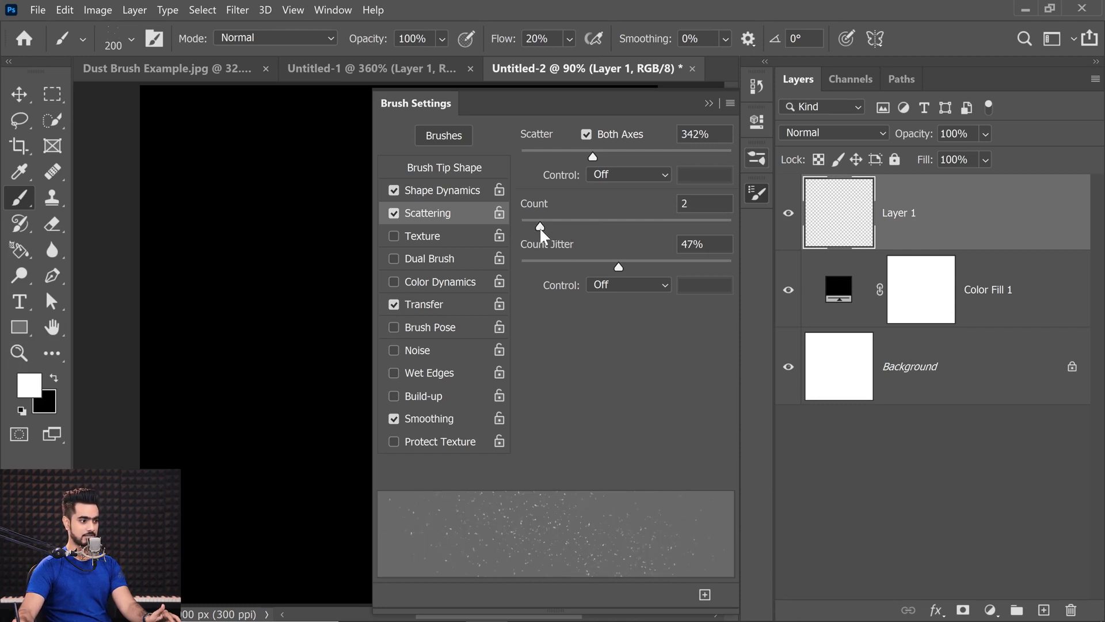
{"action": "left_click_drag", "start_coordinate": [623, 264], "coordinate": [603, 265]}
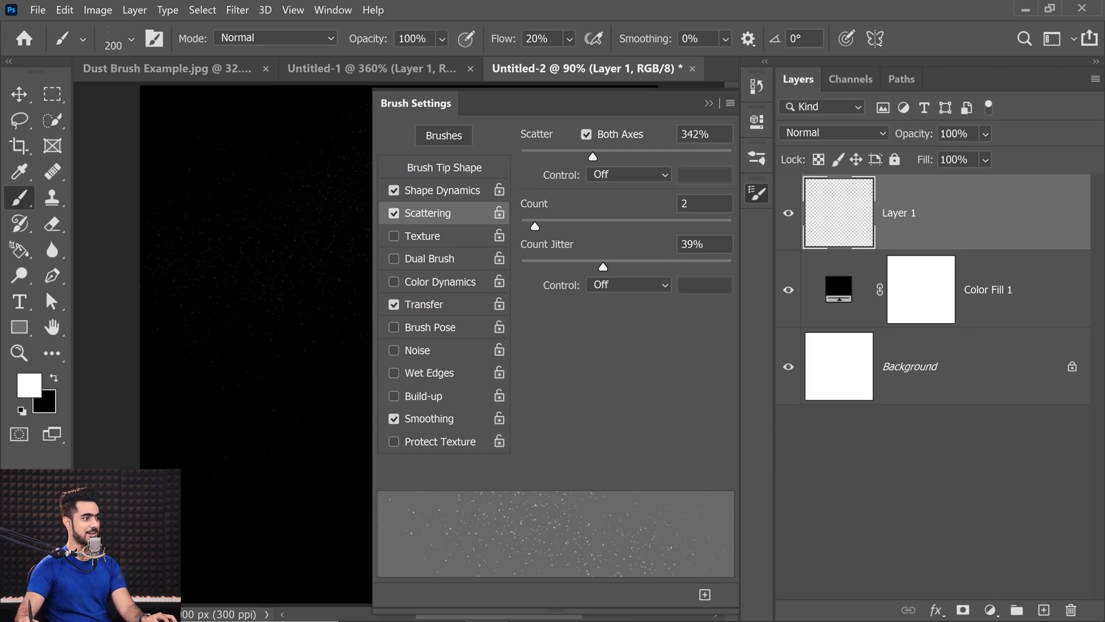
Step: Paint test dust strokes on Layer 1 and inspect the particles up close
{"action": "scroll", "coordinate": [249, 215], "scroll_direction": "up", "scroll_amount": 3}
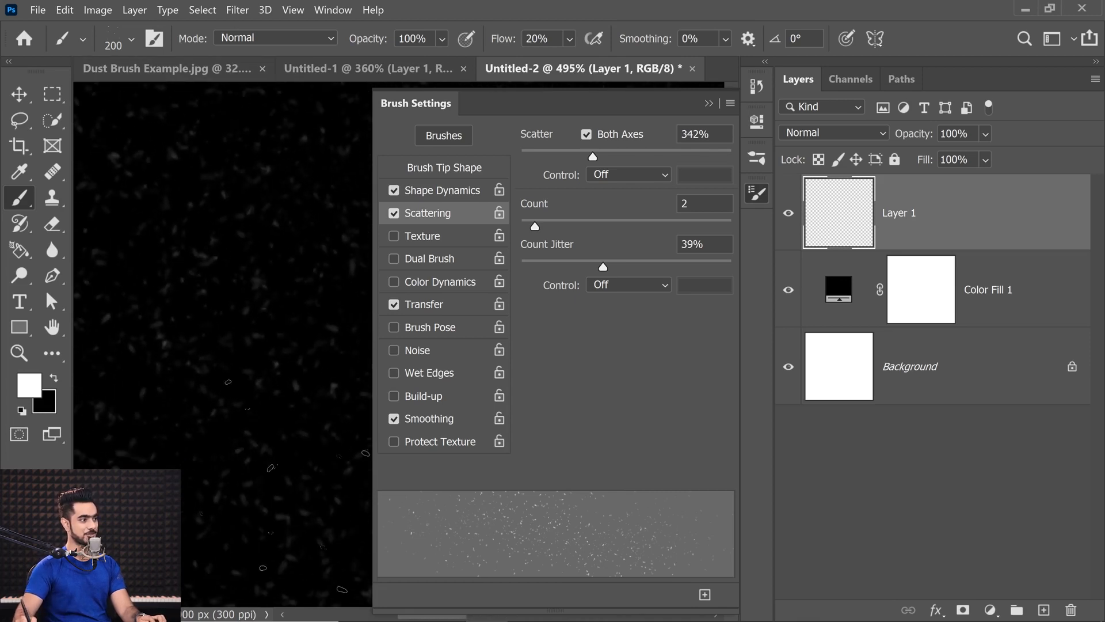
{"action": "scroll", "coordinate": [249, 369], "scroll_direction": "down", "scroll_amount": 3}
{"action": "left_click_drag", "start_coordinate": [249, 369], "coordinate": [201, 317]}
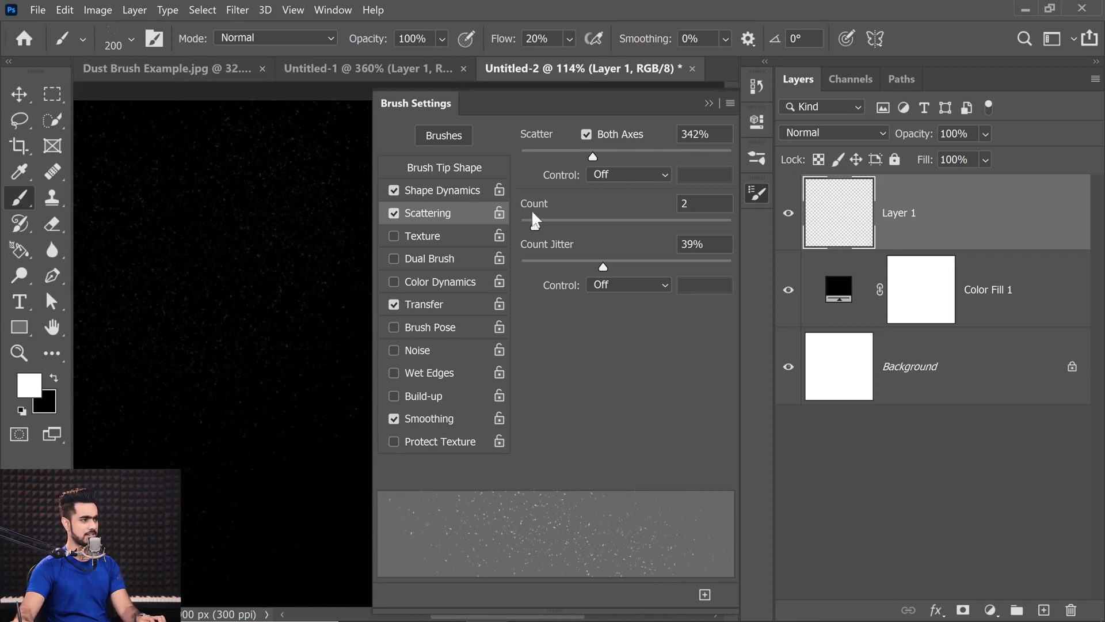
Step: Reduce the scattering Count to 1 and undo the test strokes
{"action": "left_click_drag", "start_coordinate": [532, 225], "coordinate": [483, 231]}
{"action": "key", "text": "ctrl+z"}
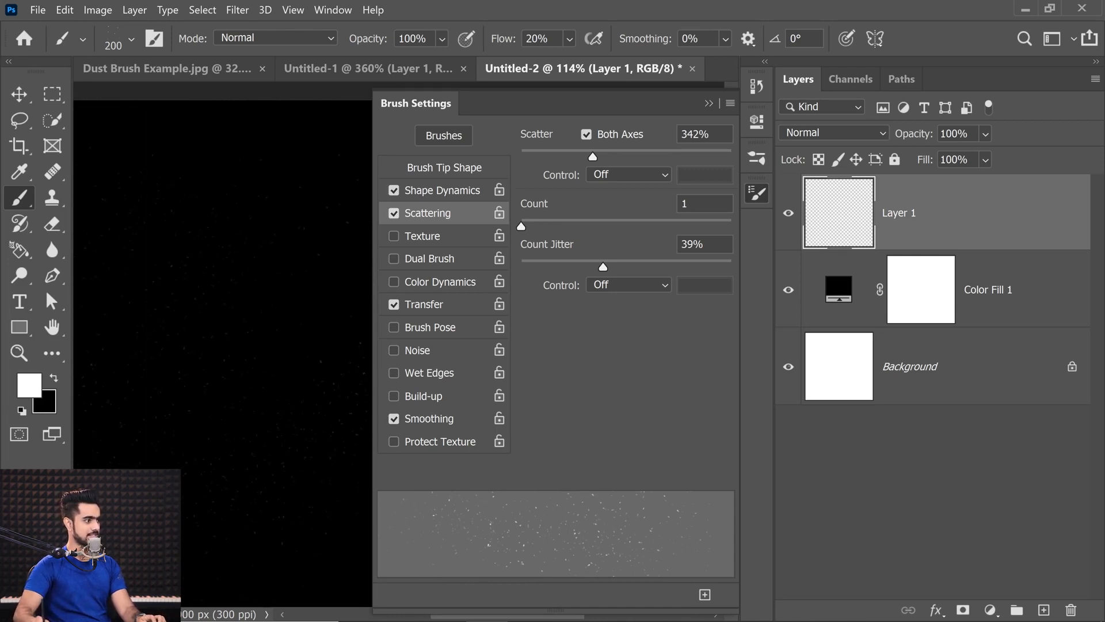
Step: Paint test dust across the black canvas with the reduced Count, inspect the particles, and undo the strokes
{"action": "scroll", "coordinate": [264, 449], "scroll_direction": "down", "scroll_amount": 2}
{"action": "left_click_drag", "start_coordinate": [264, 449], "coordinate": [282, 427]}
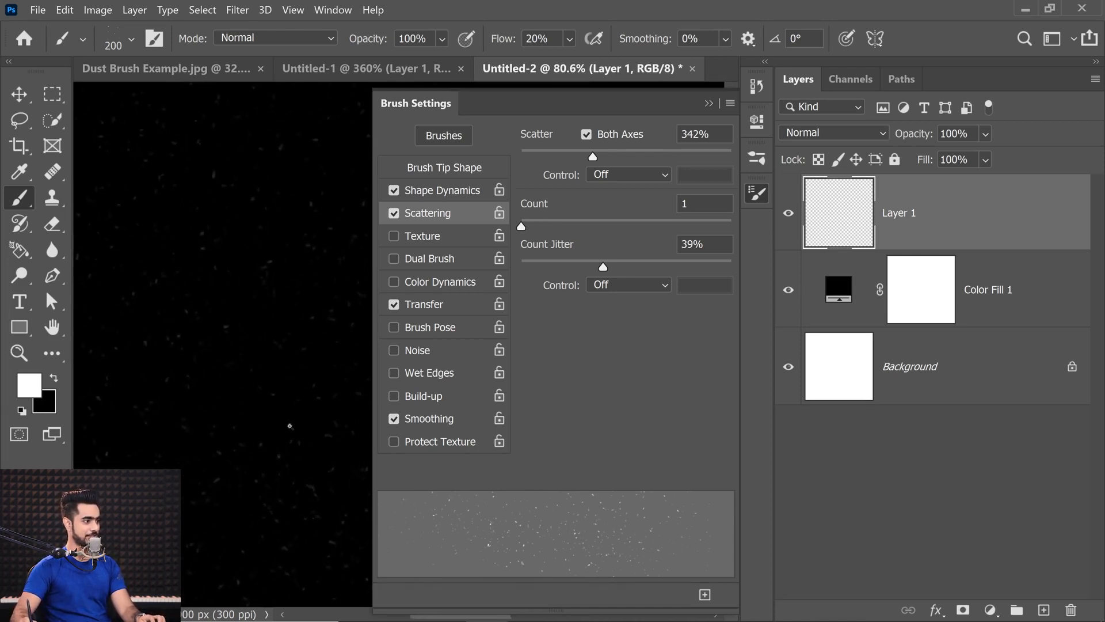
{"action": "scroll", "coordinate": [289, 426], "scroll_direction": "down", "scroll_amount": 1}
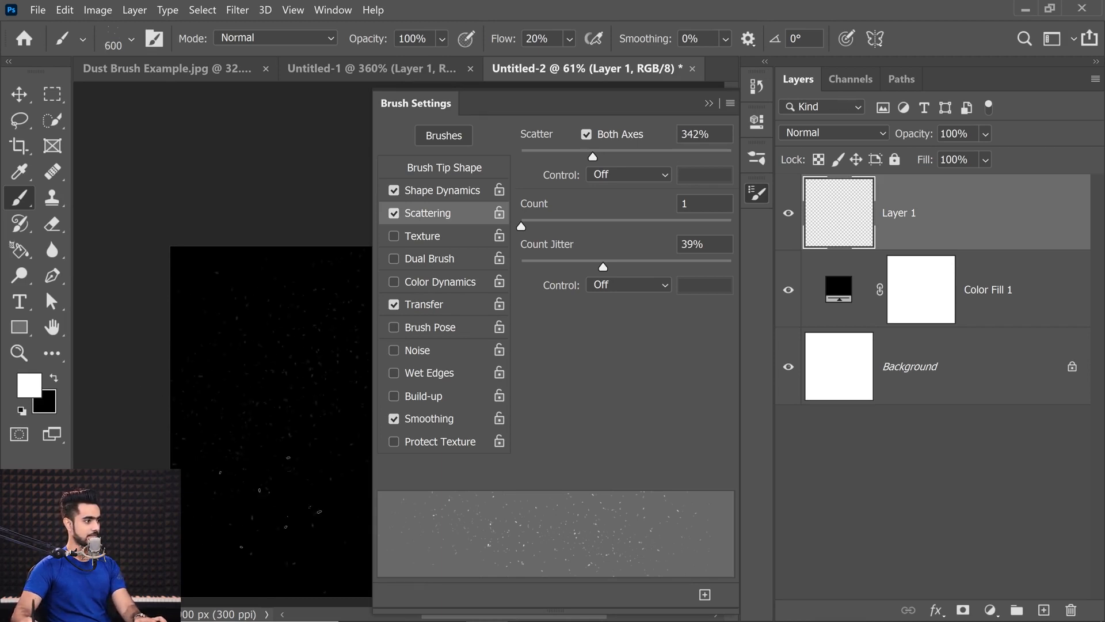
{"action": "scroll", "coordinate": [221, 421], "scroll_direction": "up", "scroll_amount": 3}
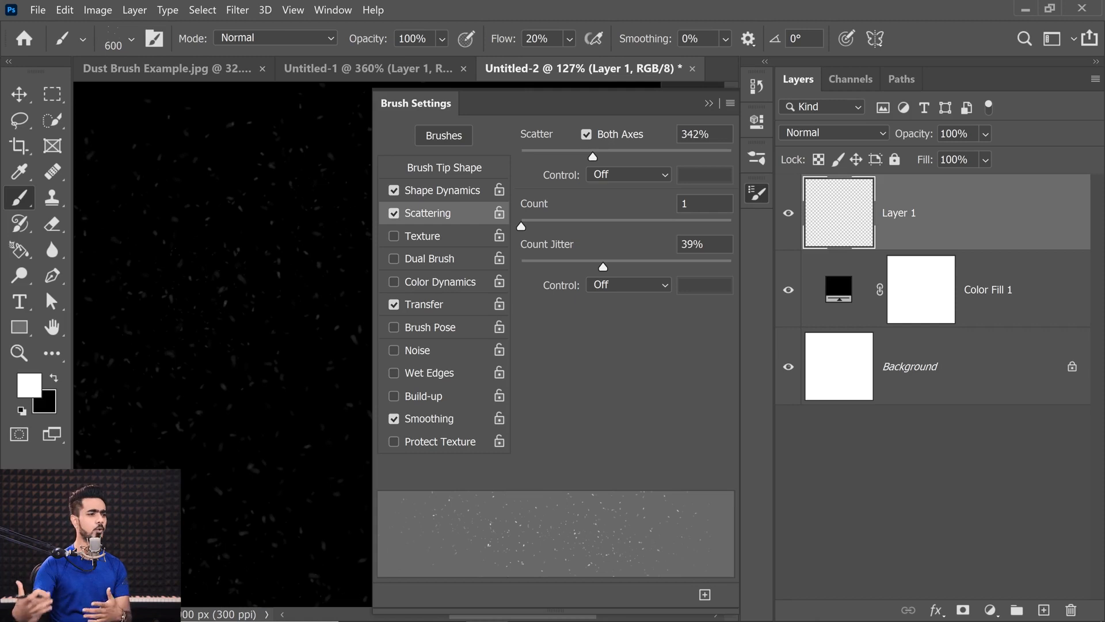
{"action": "key", "text": "ctrl+z"}
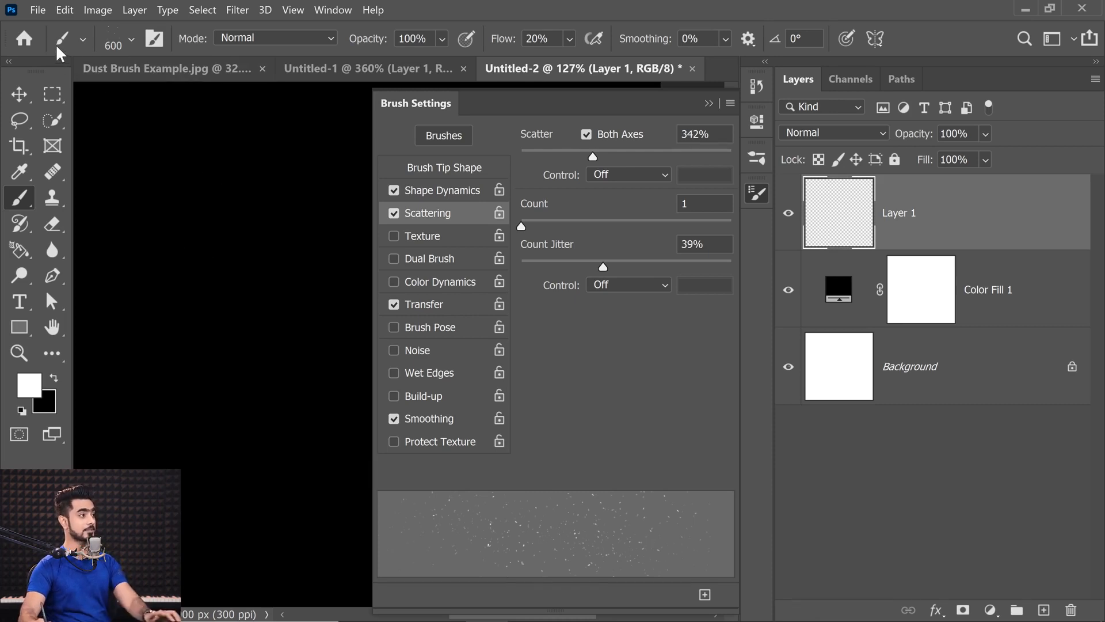
Step: Save the current brush as a new preset named Dust Final, including the tool settings but not the brush size
{"action": "left_click", "coordinate": [730, 102]}
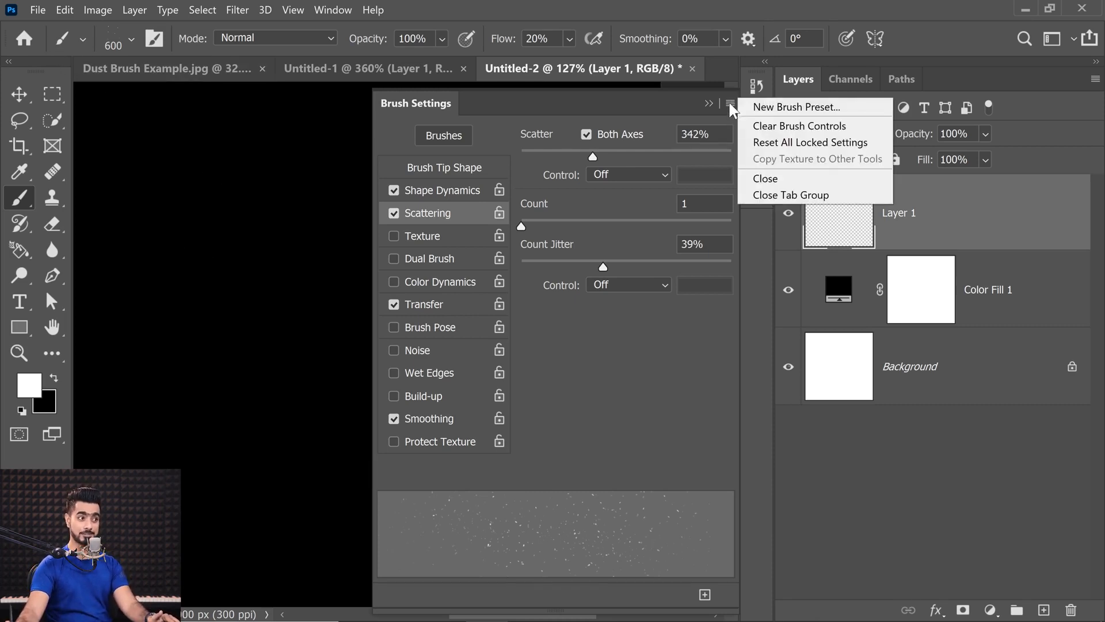
{"action": "left_click", "coordinate": [762, 107]}
{"action": "left_click", "coordinate": [526, 197]}
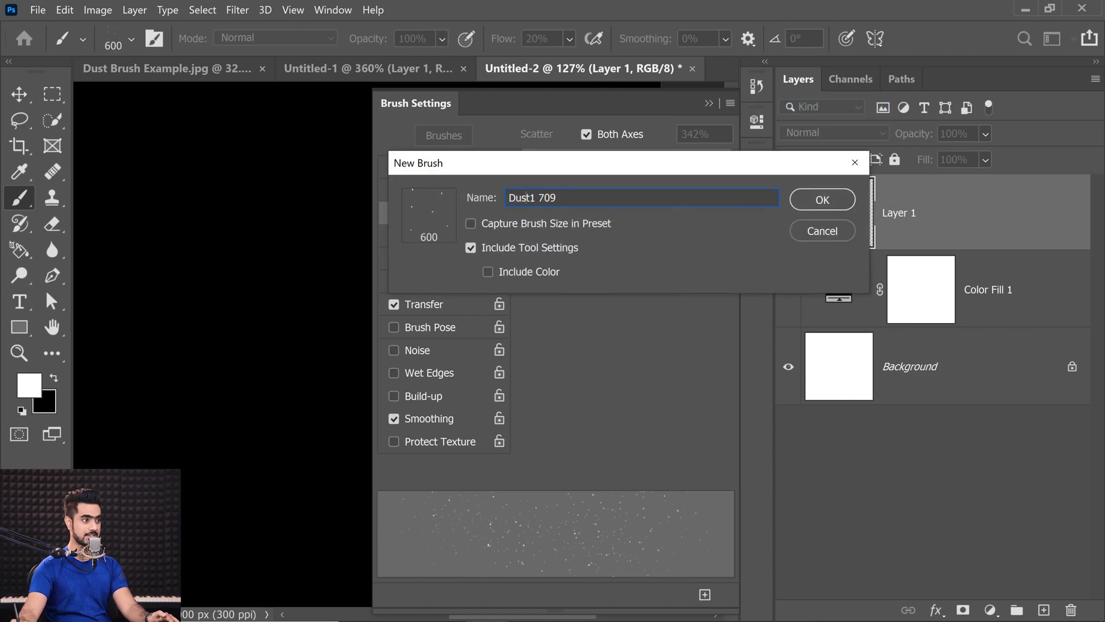
{"action": "double_click", "coordinate": [532, 197]}
{"action": "type", "text": "Dust "}
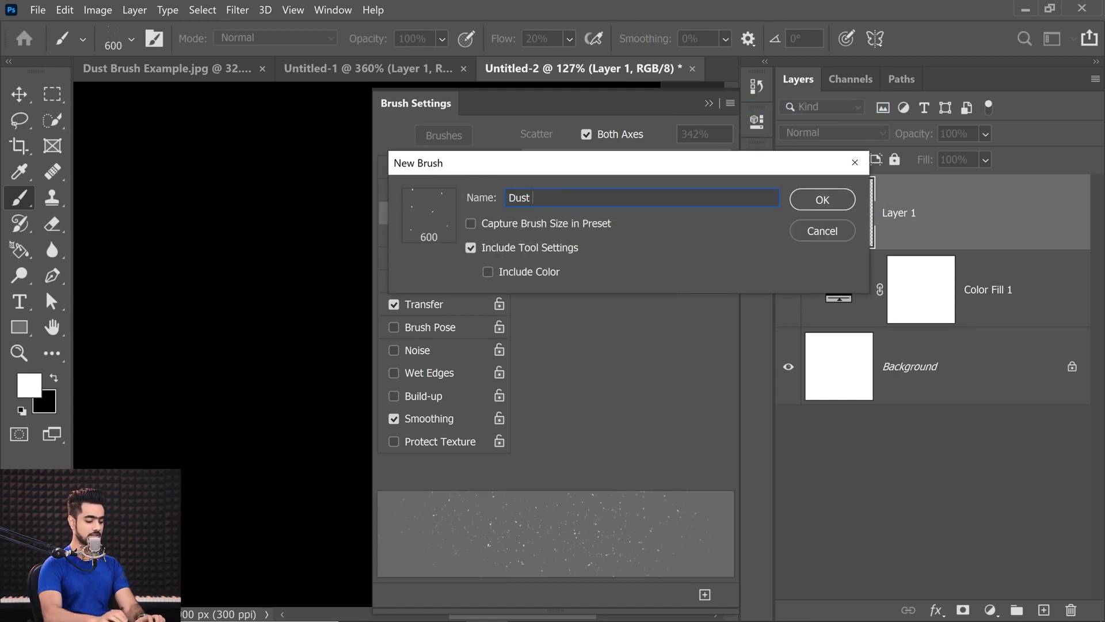
{"action": "type", "text": "Final"}
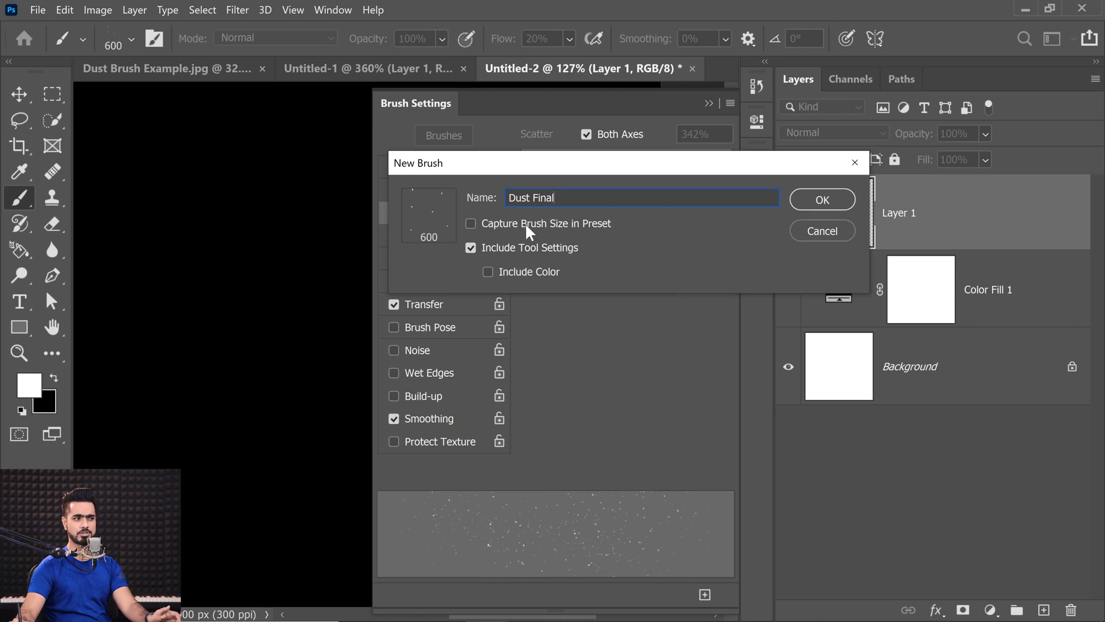
{"action": "left_click", "coordinate": [818, 195]}
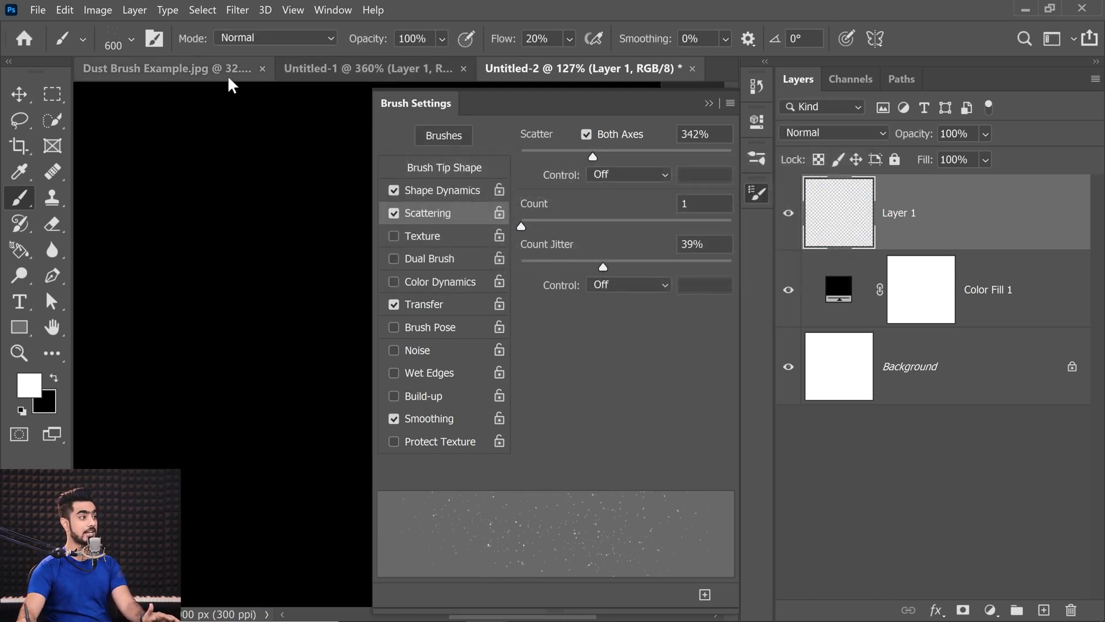
Step: Switch to Dust Brush Example.jpg, collapse the brush settings and choose the Dust Final brush preset
{"action": "left_click", "coordinate": [172, 79]}
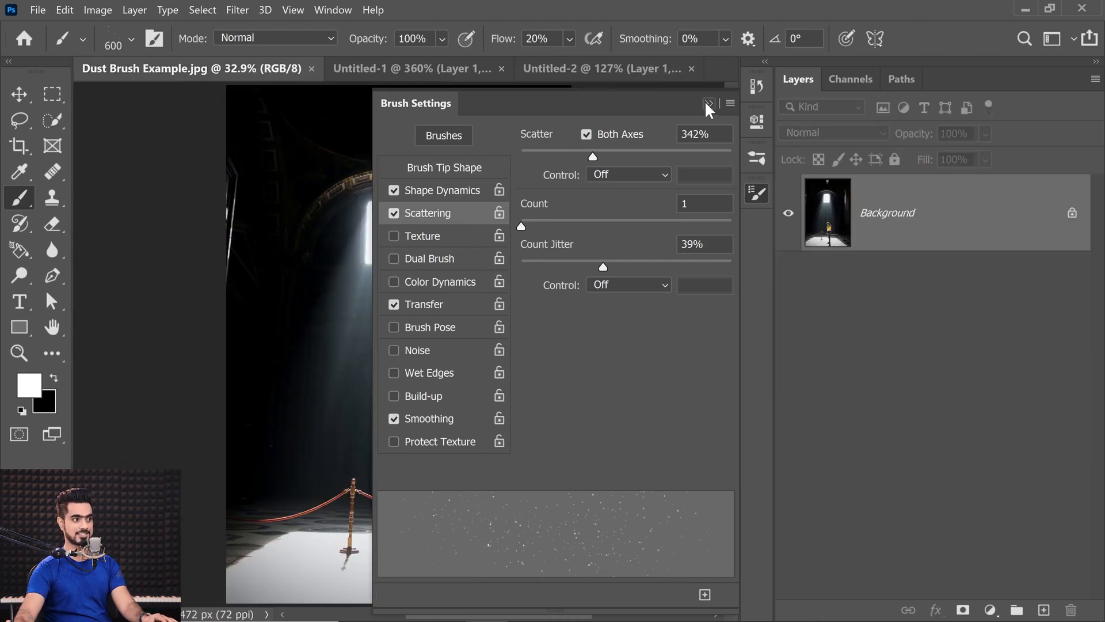
{"action": "left_click", "coordinate": [708, 104]}
{"action": "left_click", "coordinate": [126, 34]}
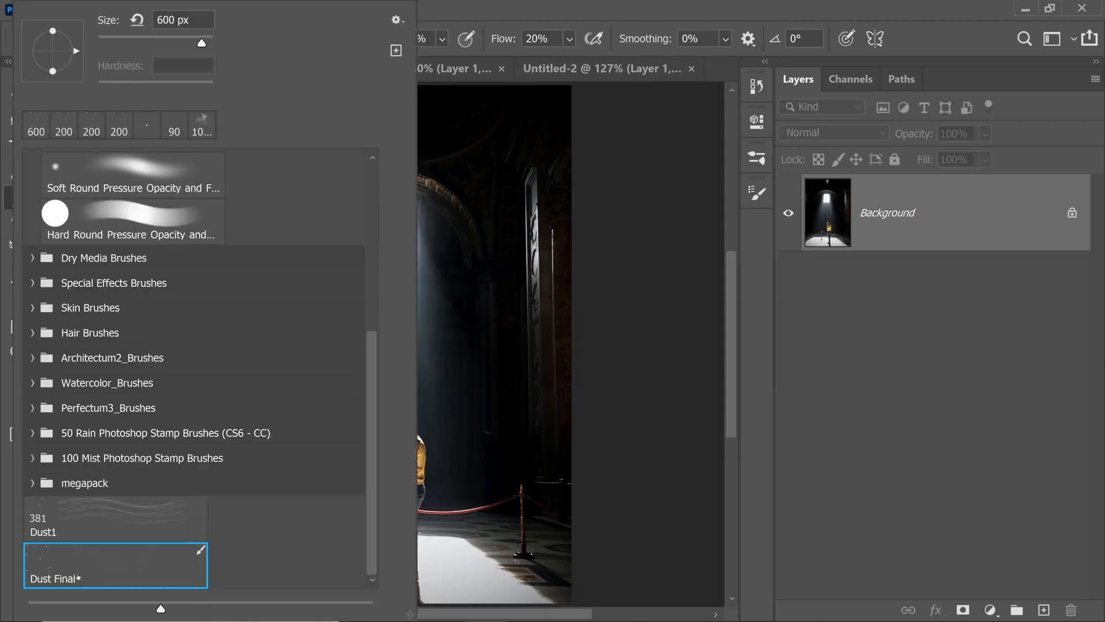
{"action": "key", "text": "Return"}
{"action": "key", "text": "ctrl+plus"}
{"action": "key", "text": "ctrl+plus"}
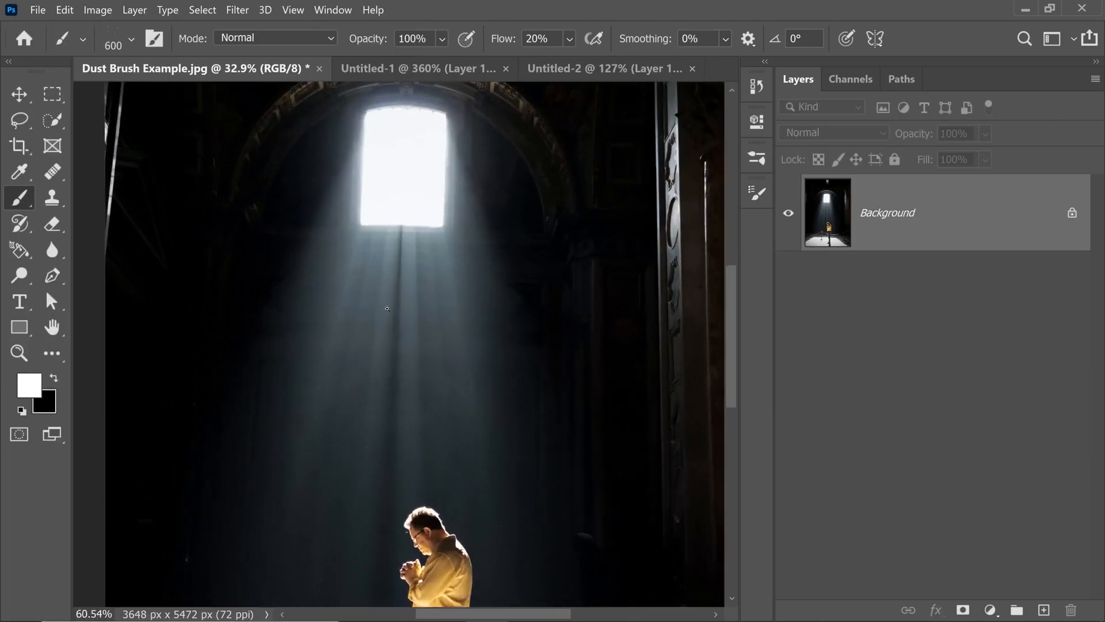
{"action": "left_click", "coordinate": [131, 40]}
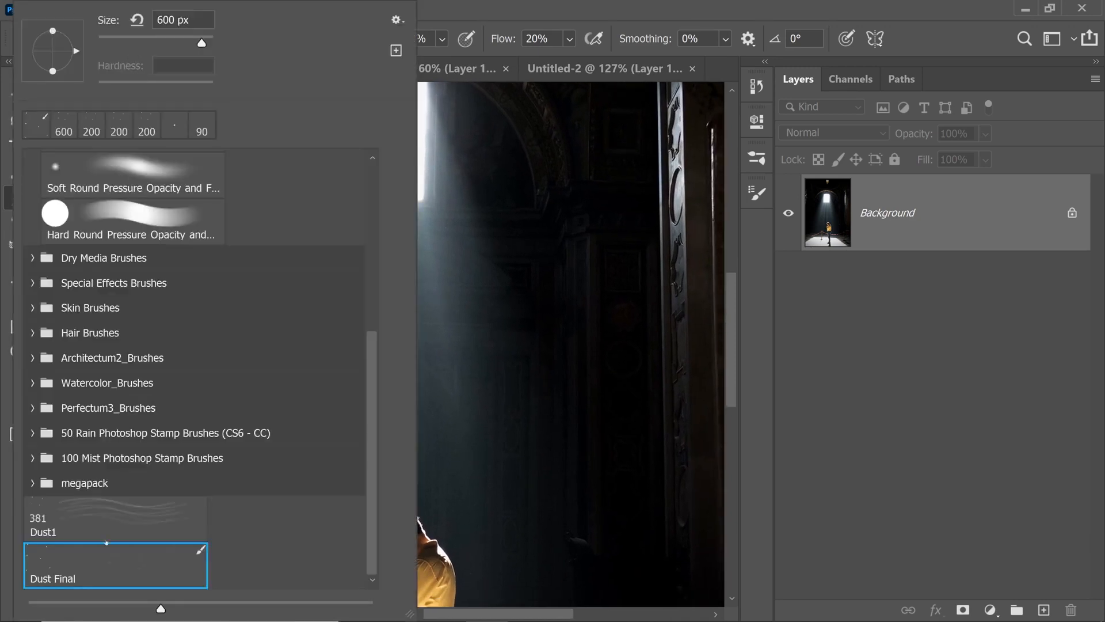
{"action": "key", "text": "Return"}
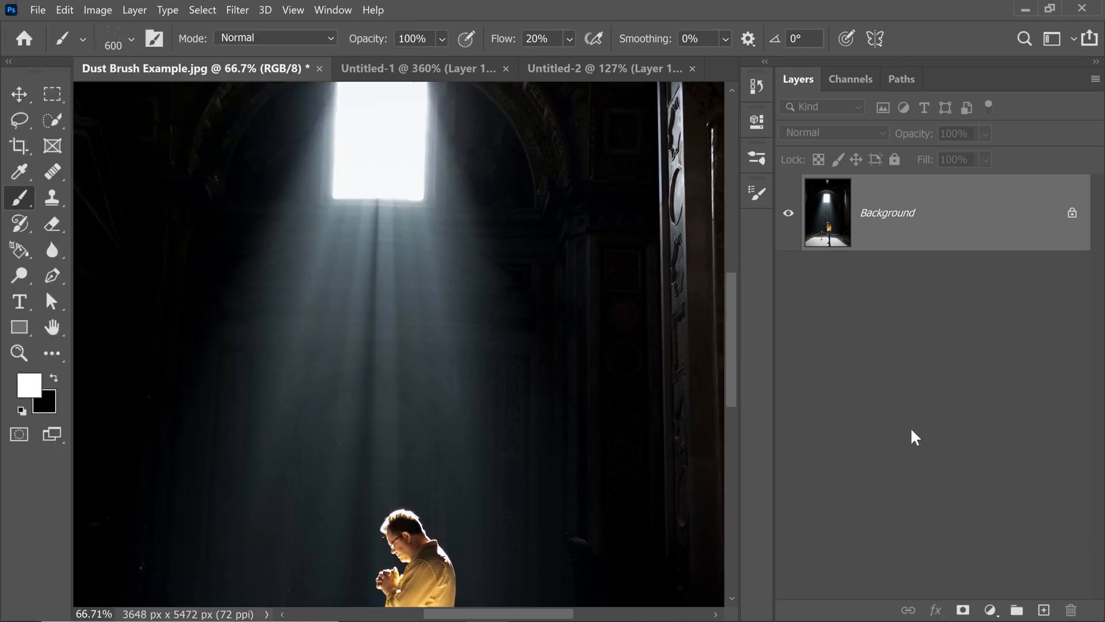
Step: Add a new layer above the Background and paint dust in the light beam with a 500 px brush
{"action": "scroll", "coordinate": [380, 230], "scroll_direction": "up", "scroll_amount": 2}
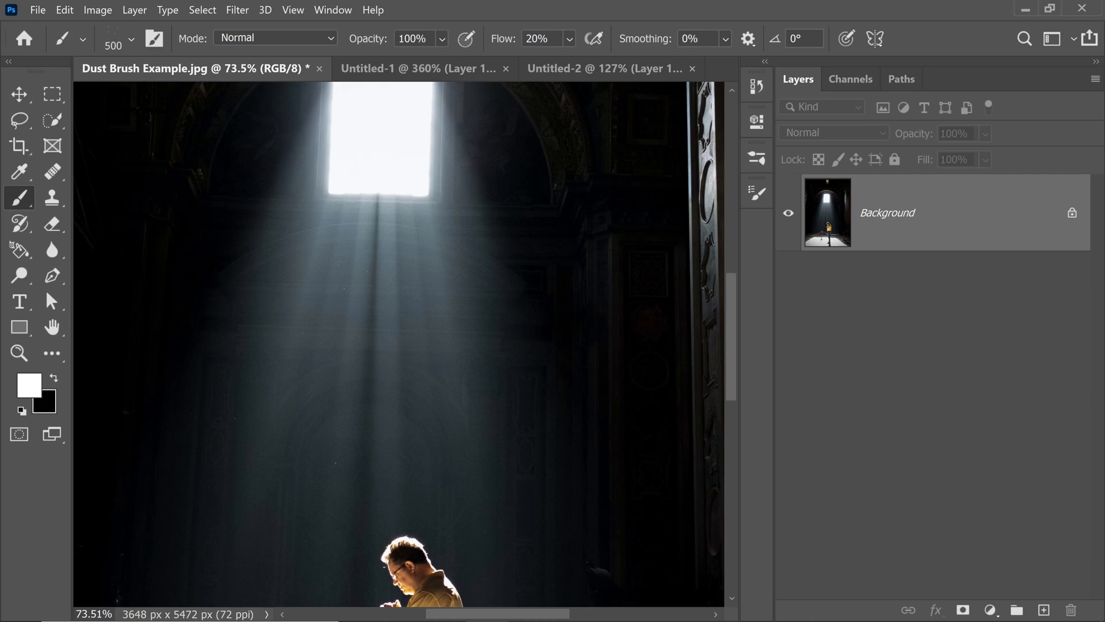
{"action": "left_click", "coordinate": [1044, 610]}
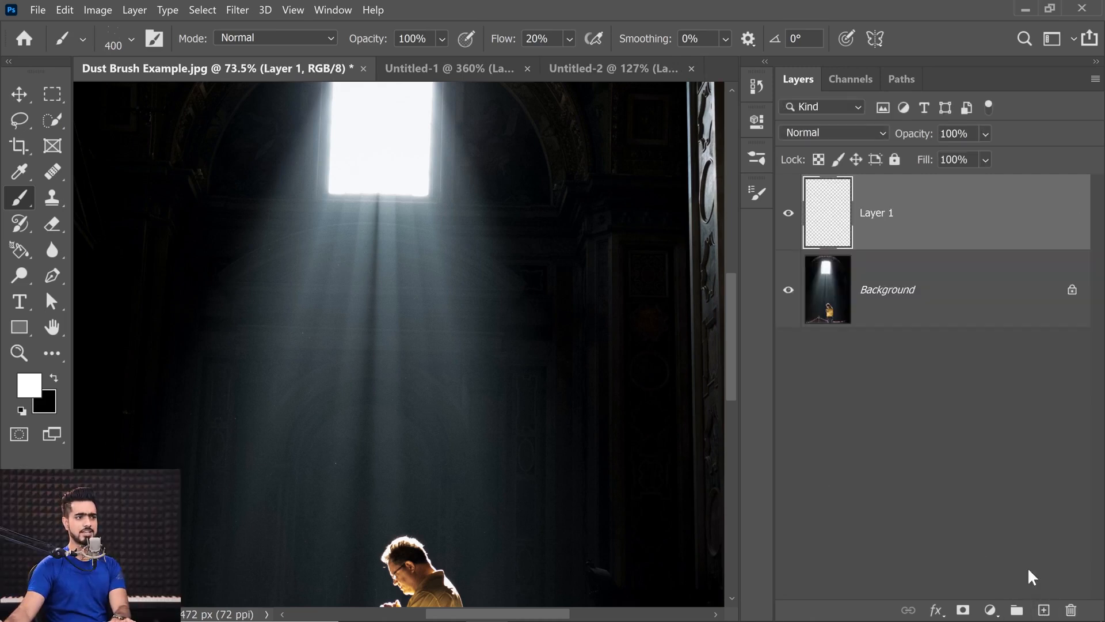
{"action": "key", "text": "bracketright"}
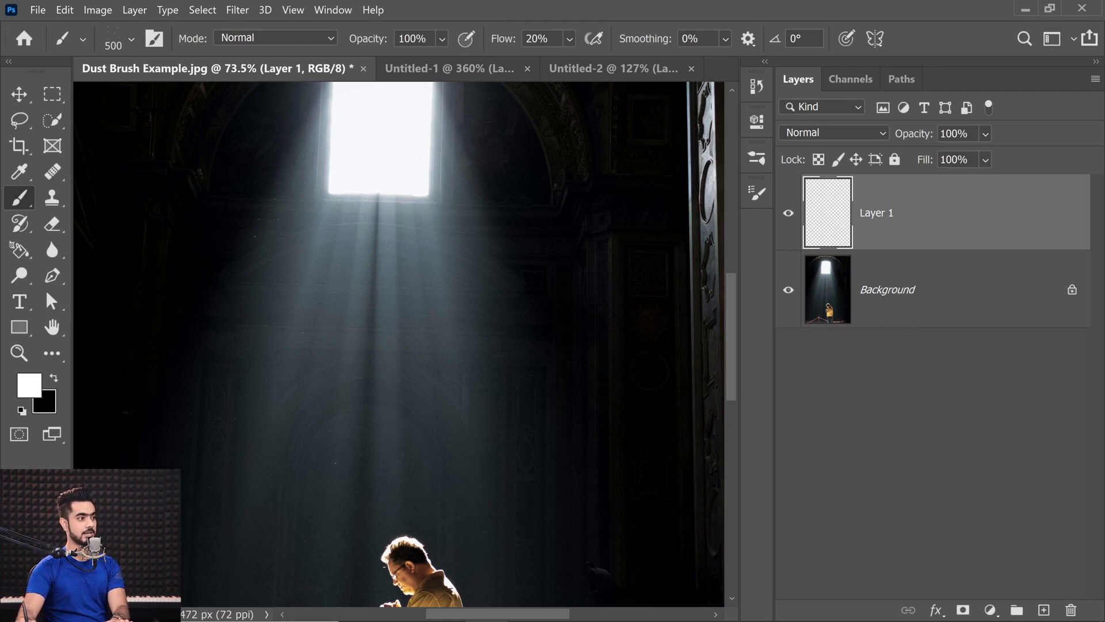
{"action": "scroll", "coordinate": [396, 81], "scroll_direction": "up", "scroll_amount": 3}
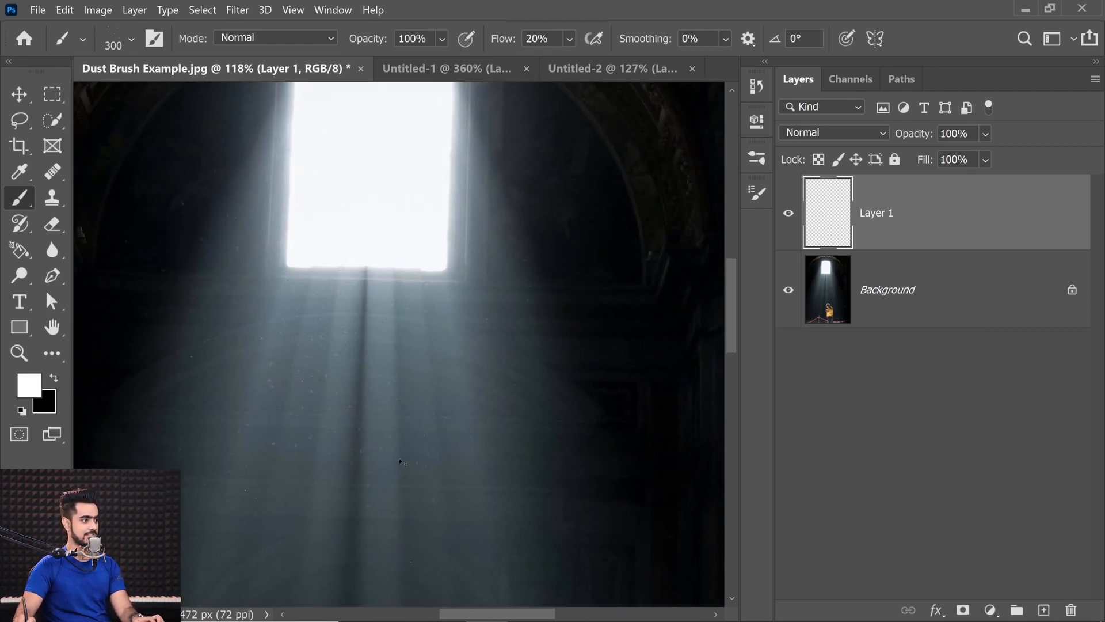
Step: Reduce the brush size to 175 px and paint smaller dust in the light beam just below the window
{"action": "key", "text": "bracketleft"}
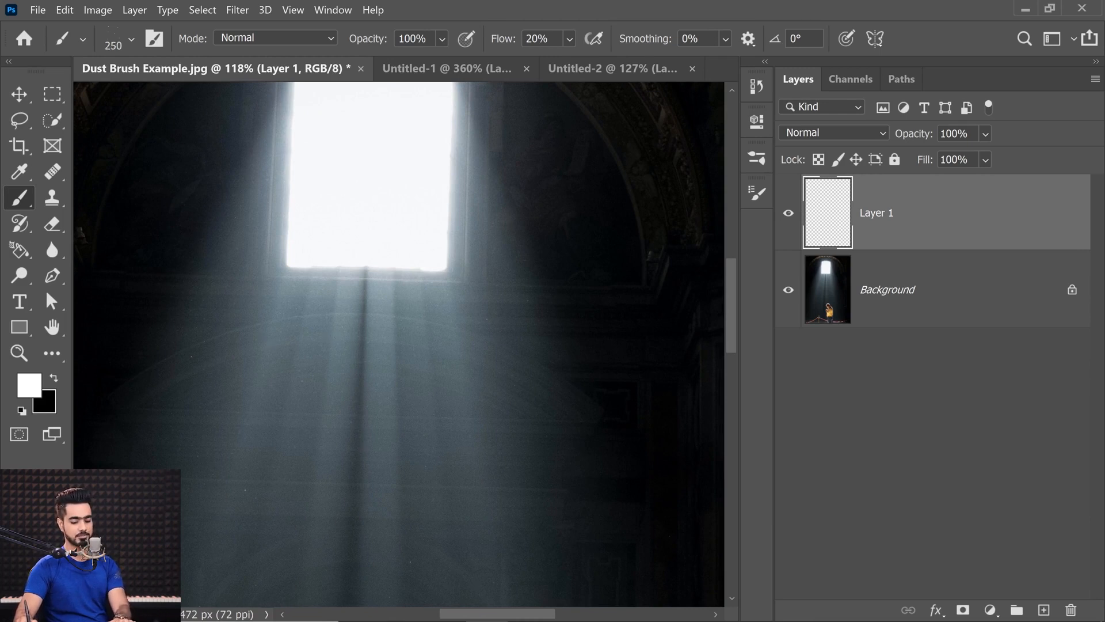
{"action": "key", "text": "bracketleft"}
{"action": "key", "text": "bracketleft"}
{"action": "key", "text": "bracketleft"}
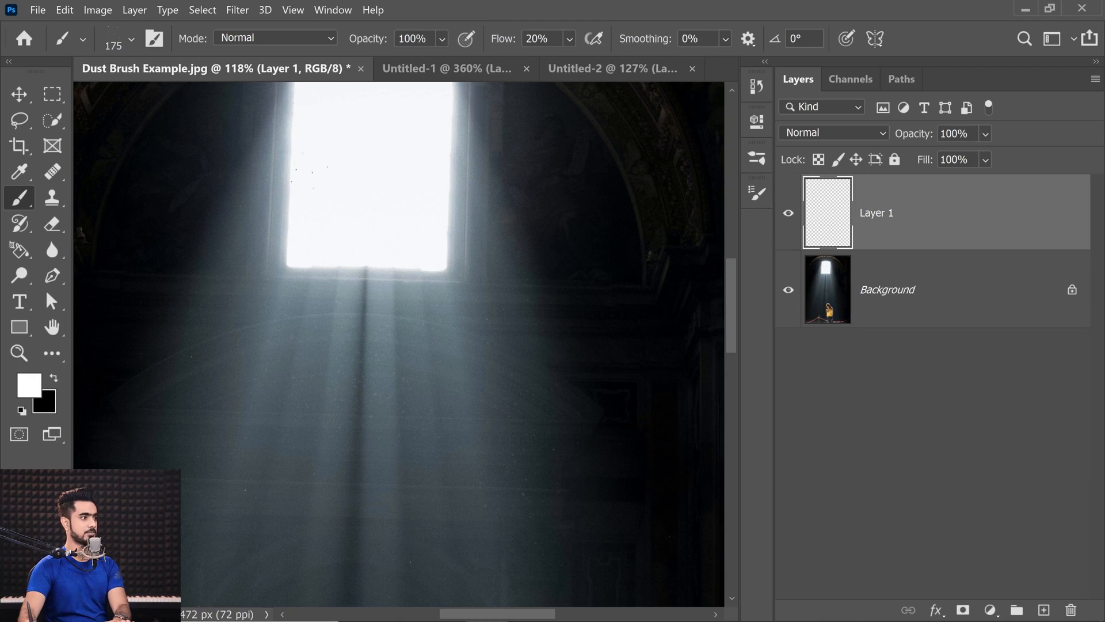
{"action": "left_click_drag", "start_coordinate": [321, 155], "coordinate": [268, 335]}
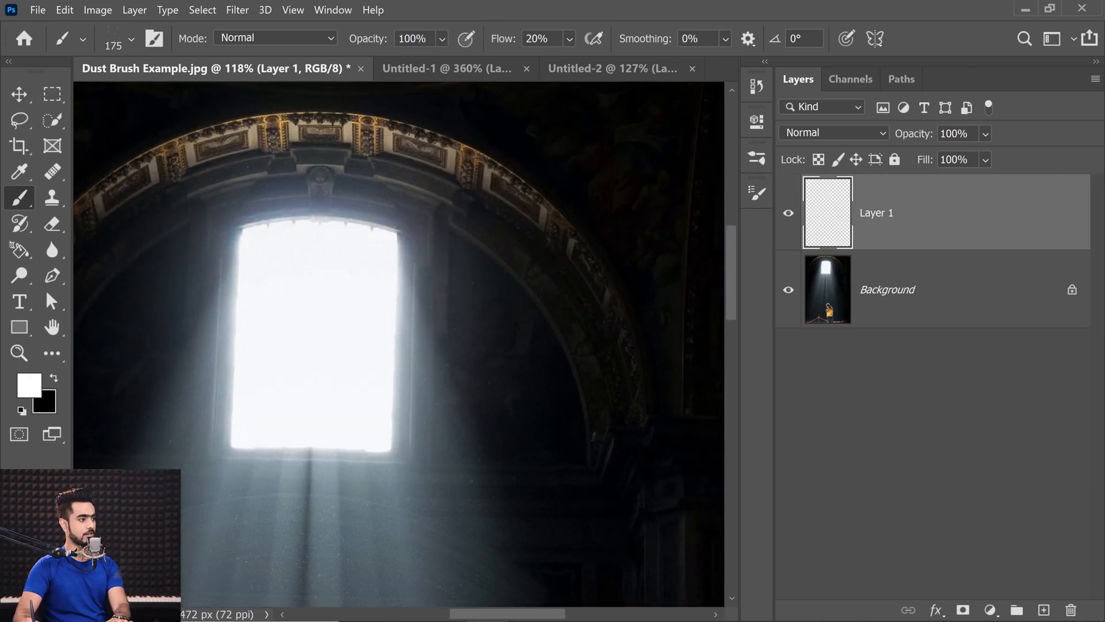
Step: Reduce the brush size to 90 px, paint very fine dust around the window and inspect the particles up close
{"action": "key", "text": "bracketleft"}
{"action": "key", "text": "bracketleft"}
{"action": "key", "text": "bracketleft"}
{"action": "key", "text": "bracketleft"}
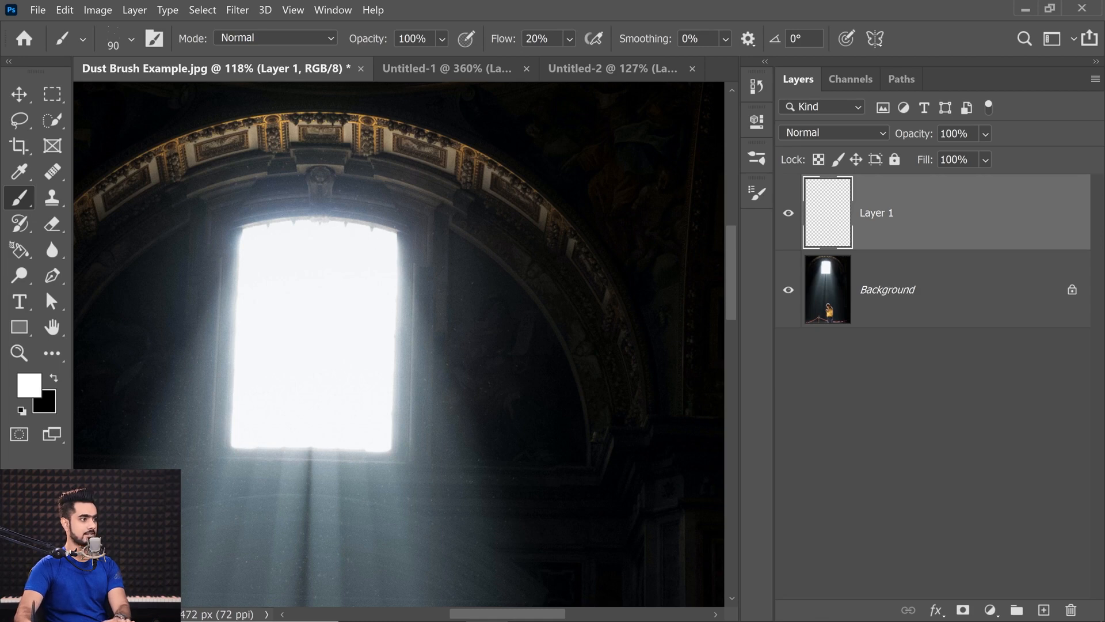
{"action": "scroll", "coordinate": [344, 463], "scroll_direction": "up", "scroll_amount": 5}
{"action": "left_click_drag", "start_coordinate": [344, 464], "coordinate": [592, 366]}
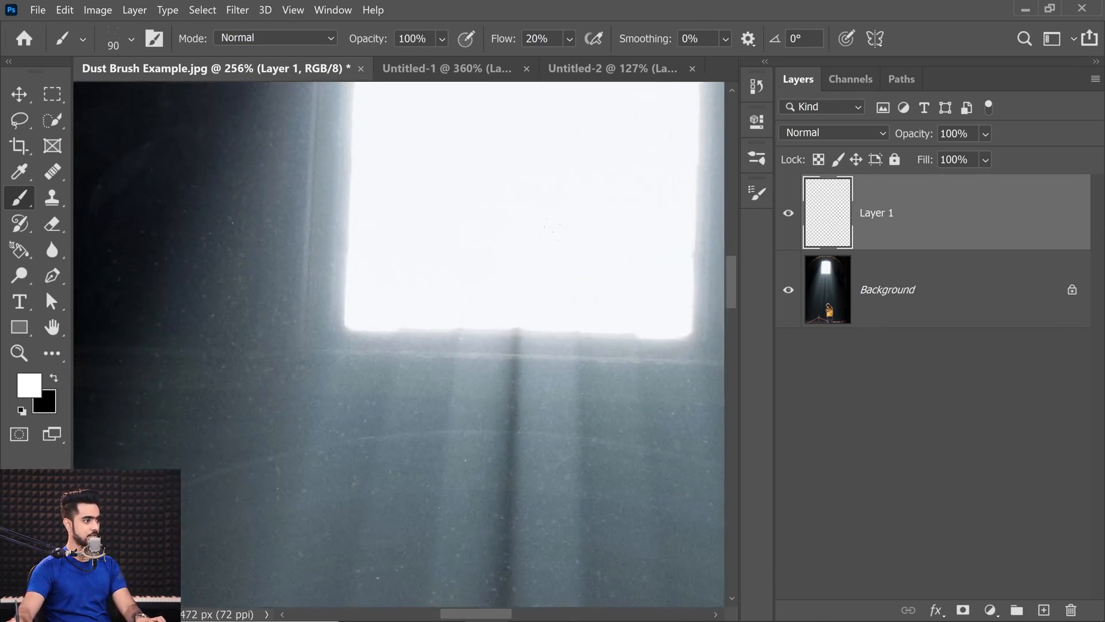
Step: Enlarge the brush to about 500 to 600 px and paint larger dust around the man and the rope barrier
{"action": "scroll", "coordinate": [385, 344], "scroll_direction": "down", "scroll_amount": 3}
{"action": "scroll", "coordinate": [385, 343], "scroll_direction": "down", "scroll_amount": 3}
{"action": "scroll", "coordinate": [358, 221], "scroll_direction": "down", "scroll_amount": 1}
{"action": "key", "text": "bracketright"}
{"action": "key", "text": "bracketright"}
{"action": "key", "text": "bracketright"}
{"action": "key", "text": "bracketright"}
{"action": "key", "text": "bracketright"}
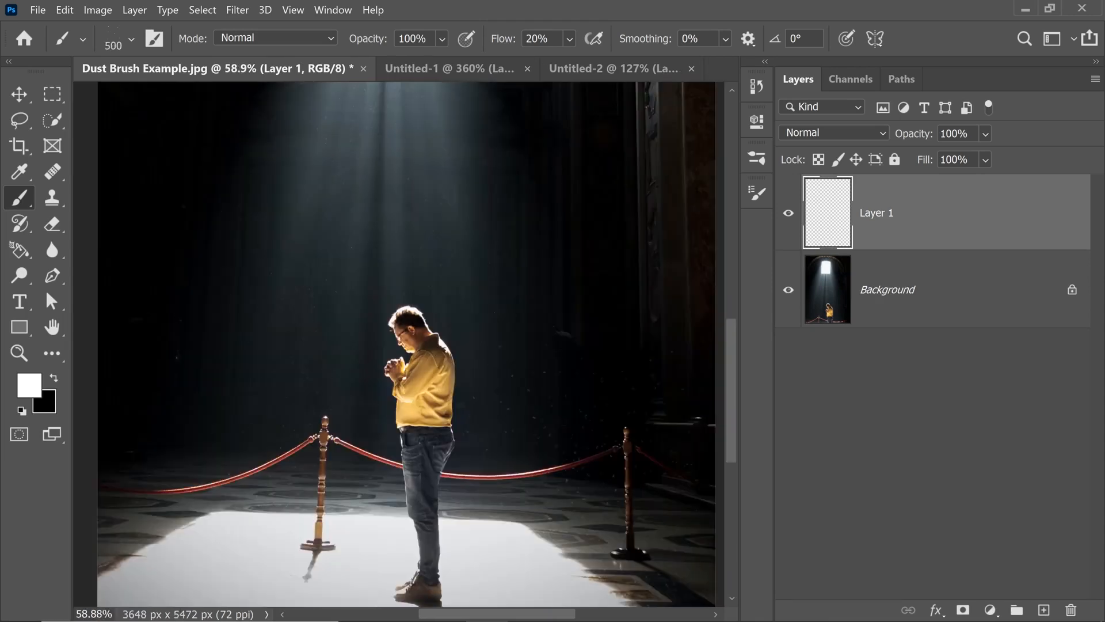
{"action": "key", "text": "bracketleft"}
{"action": "key", "text": "bracketleft"}
{"action": "mouse_move", "coordinate": [403, 345]}
{"action": "left_mouse_down"}
{"action": "mouse_move", "coordinate": [474, 221]}
{"action": "mouse_move", "coordinate": [459, 305]}
{"action": "left_mouse_up"}
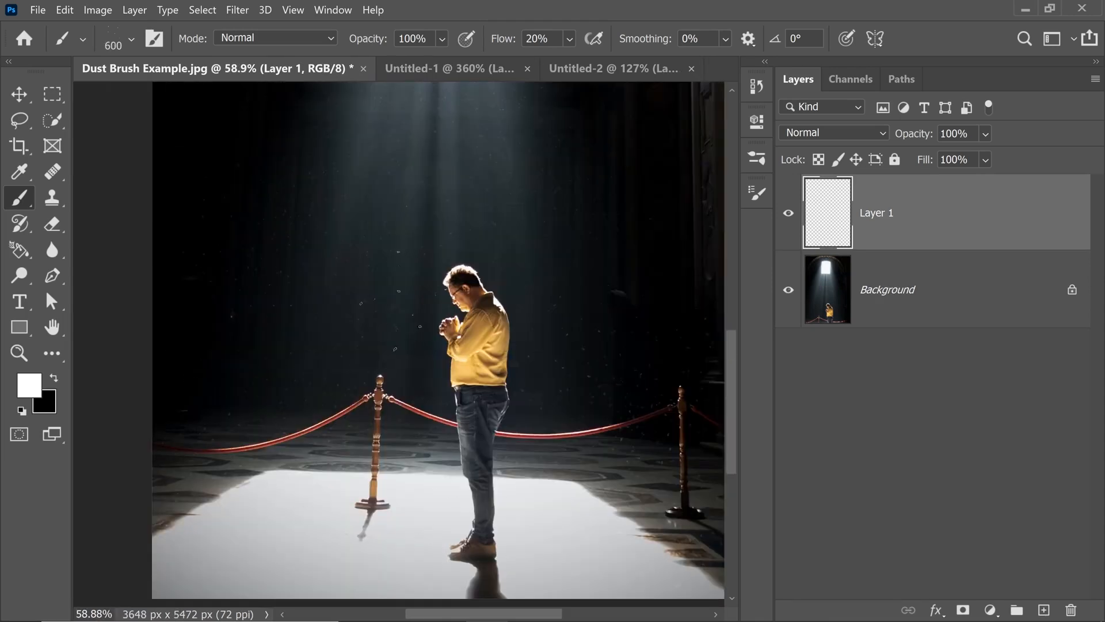
Step: Reduce the brush size to 300 px and paint finer dust around the man and up through the light beam
{"action": "scroll", "coordinate": [408, 382], "scroll_direction": "up", "scroll_amount": 5}
{"action": "scroll", "coordinate": [408, 382], "scroll_direction": "up", "scroll_amount": 3}
{"action": "key", "text": "bracketleft"}
{"action": "key", "text": "bracketleft"}
{"action": "key", "text": "bracketleft"}
{"action": "key", "text": "bracketleft"}
{"action": "key", "text": "bracketleft"}
{"action": "scroll", "coordinate": [408, 382], "scroll_direction": "down", "scroll_amount": 2}
{"action": "scroll", "coordinate": [408, 382], "scroll_direction": "down", "scroll_amount": 6}
{"action": "scroll", "coordinate": [390, 362], "scroll_direction": "up", "scroll_amount": 4}
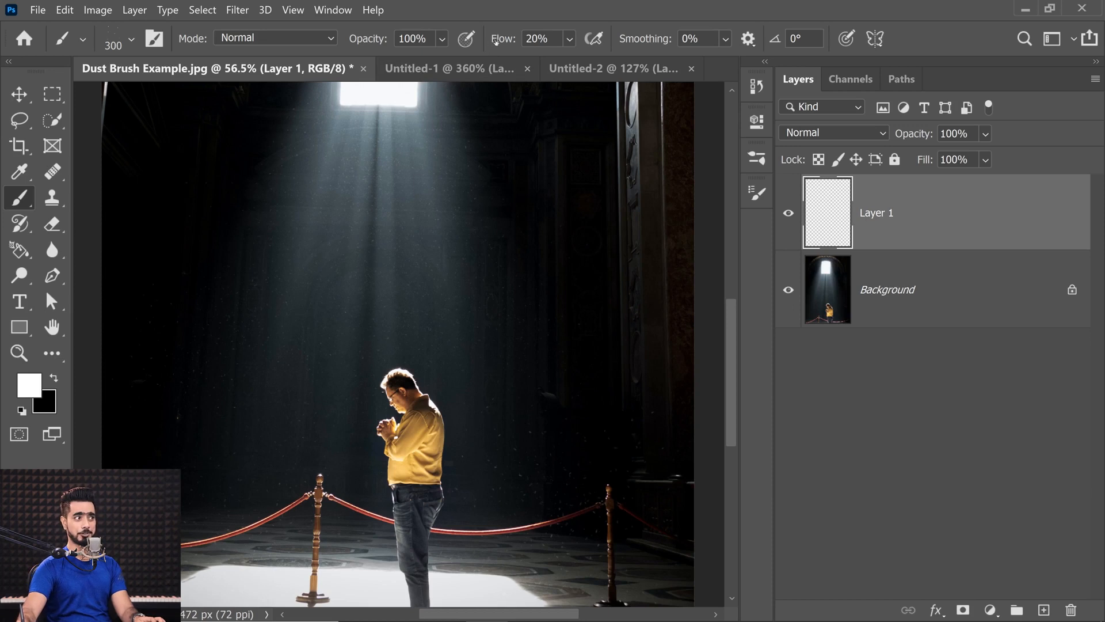
Step: Raise the brush Flow to 100% and paint stronger dust in the light beam below the window
{"action": "left_click_drag", "start_coordinate": [500, 40], "coordinate": [547, 40]}
{"action": "scroll", "coordinate": [394, 190], "scroll_direction": "up", "scroll_amount": 3}
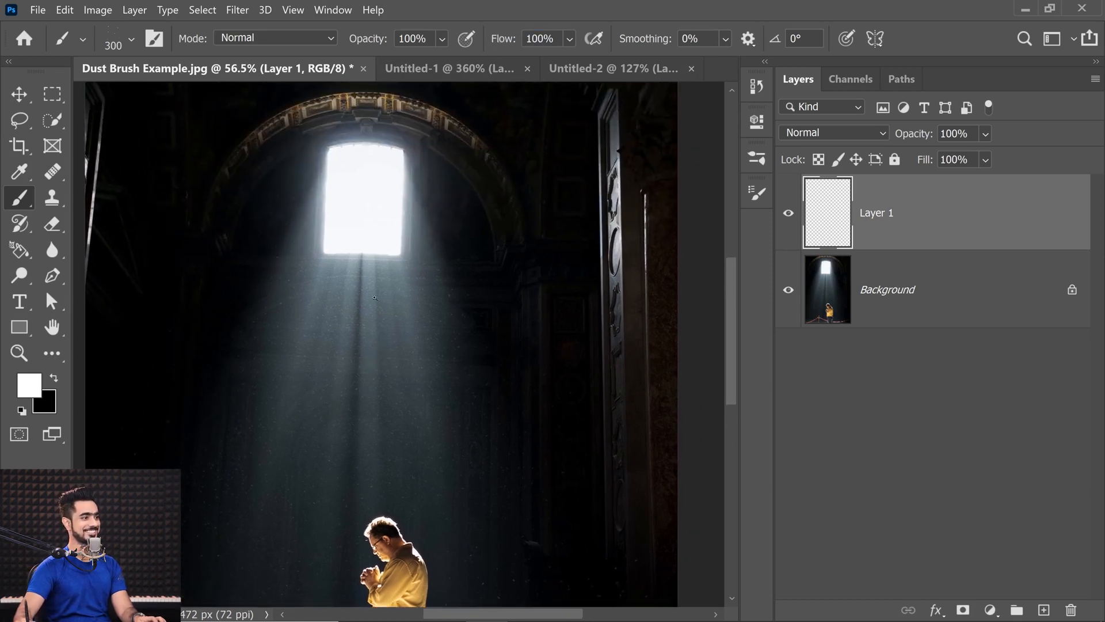
{"action": "left_click", "coordinate": [342, 363]}
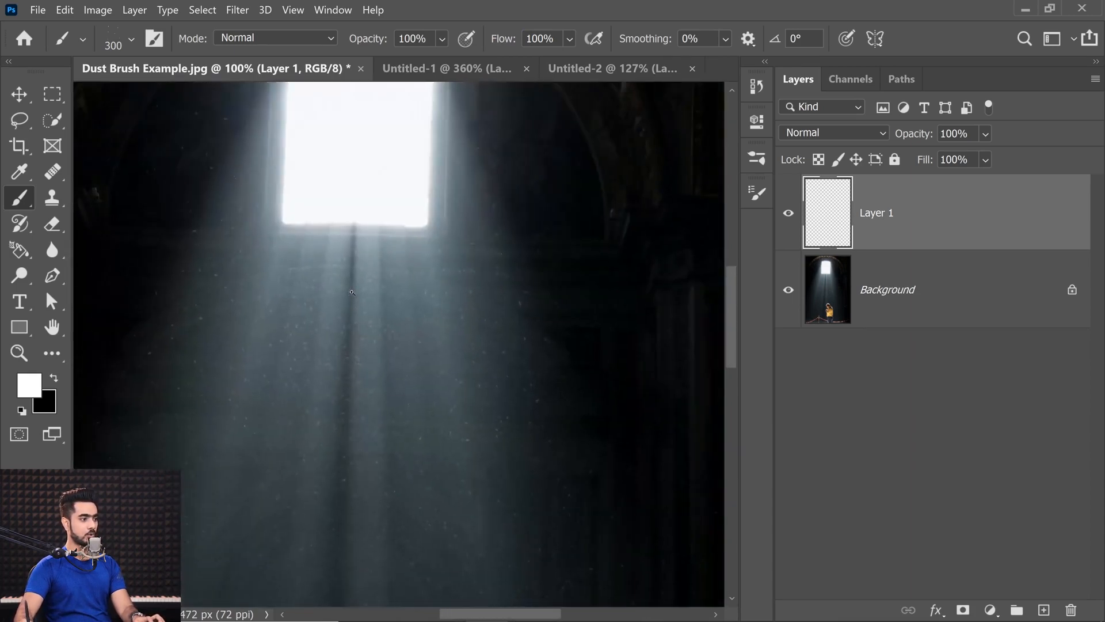
{"action": "left_click_drag", "start_coordinate": [378, 351], "coordinate": [459, 210]}
{"action": "scroll", "coordinate": [423, 342], "scroll_direction": "down", "scroll_amount": 2}
{"action": "left_click_drag", "start_coordinate": [422, 332], "coordinate": [410, 334]}
Step: Set Layer 1's blend mode to Overlay and inspect the dust near the window and beside the rope barrier
{"action": "left_click", "coordinate": [816, 131]}
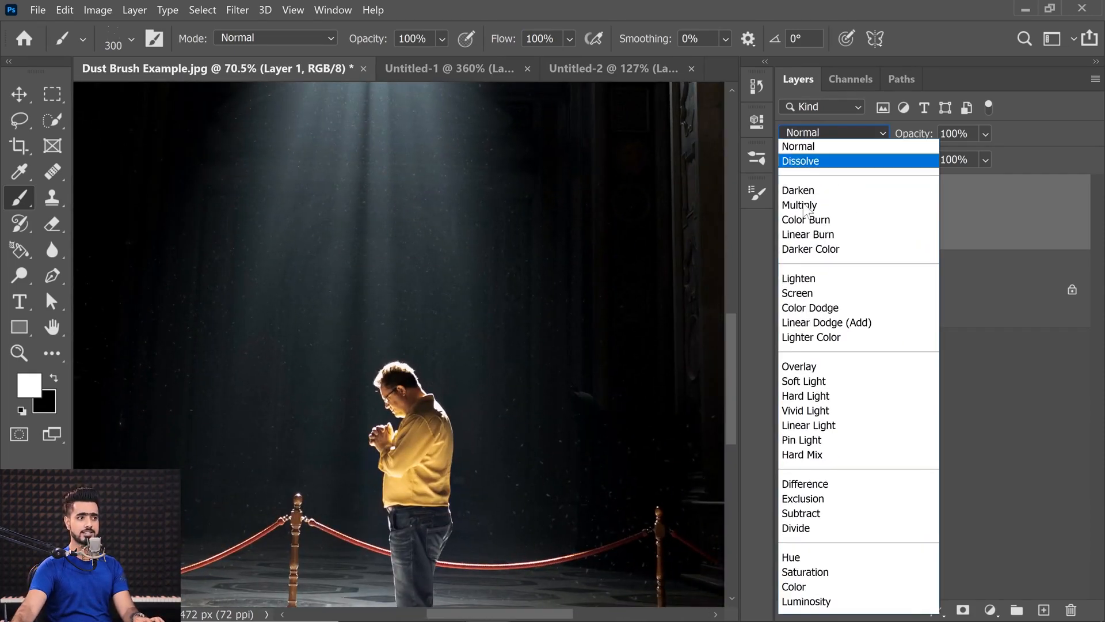
{"action": "left_click", "coordinate": [799, 366]}
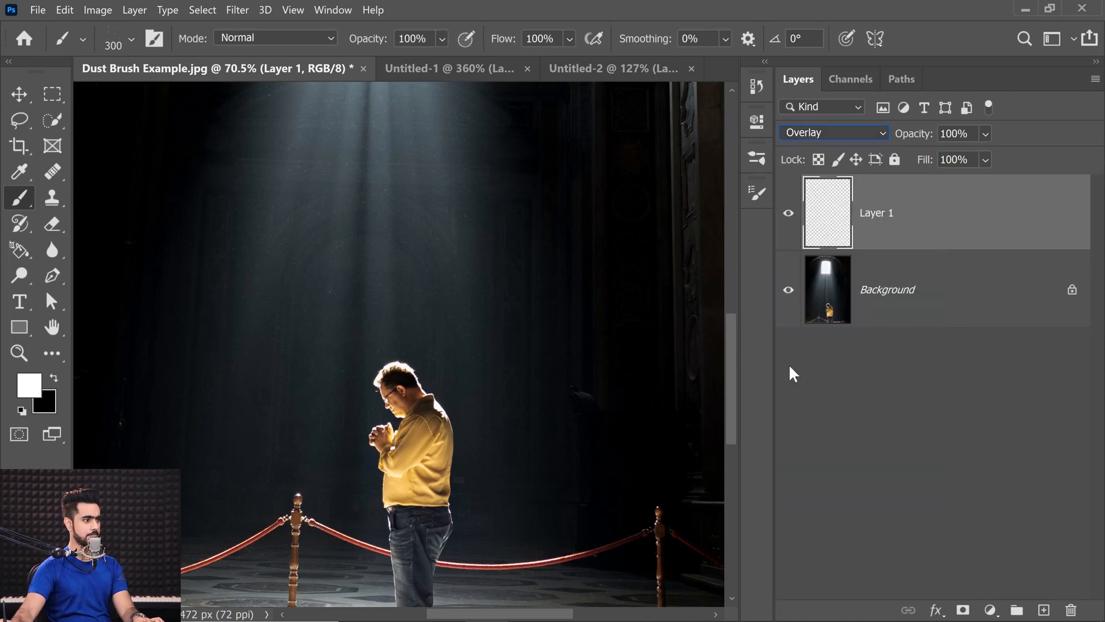
{"action": "scroll", "coordinate": [342, 231], "scroll_direction": "up", "scroll_amount": 3}
{"action": "scroll", "coordinate": [328, 274], "scroll_direction": "up", "scroll_amount": 5}
{"action": "scroll", "coordinate": [420, 346], "scroll_direction": "up", "scroll_amount": 1}
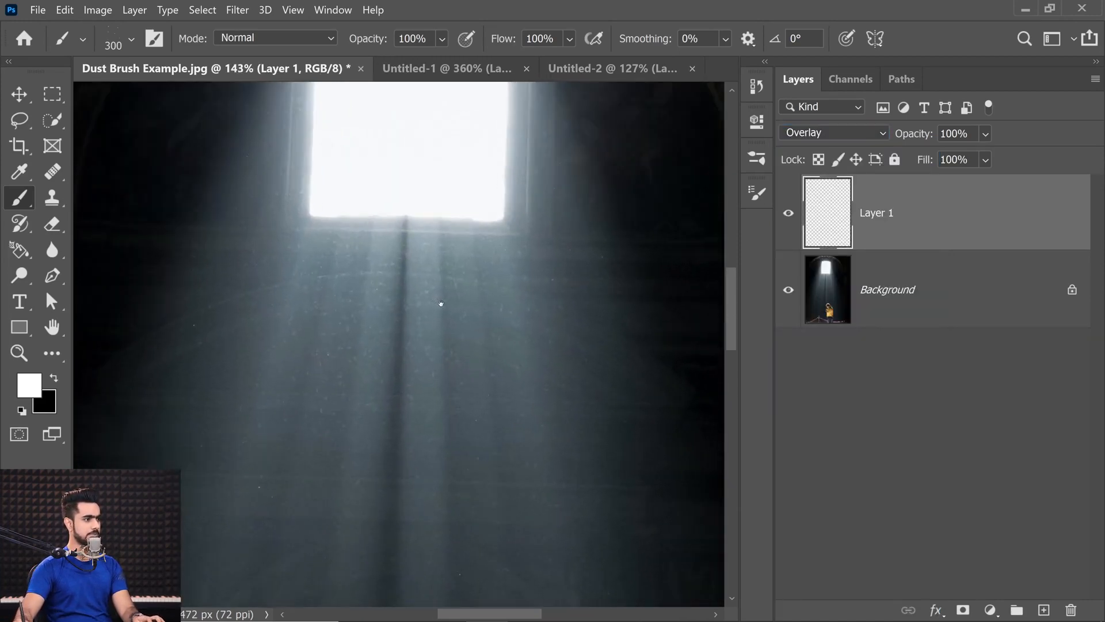
{"action": "scroll", "coordinate": [419, 424], "scroll_direction": "down", "scroll_amount": 10}
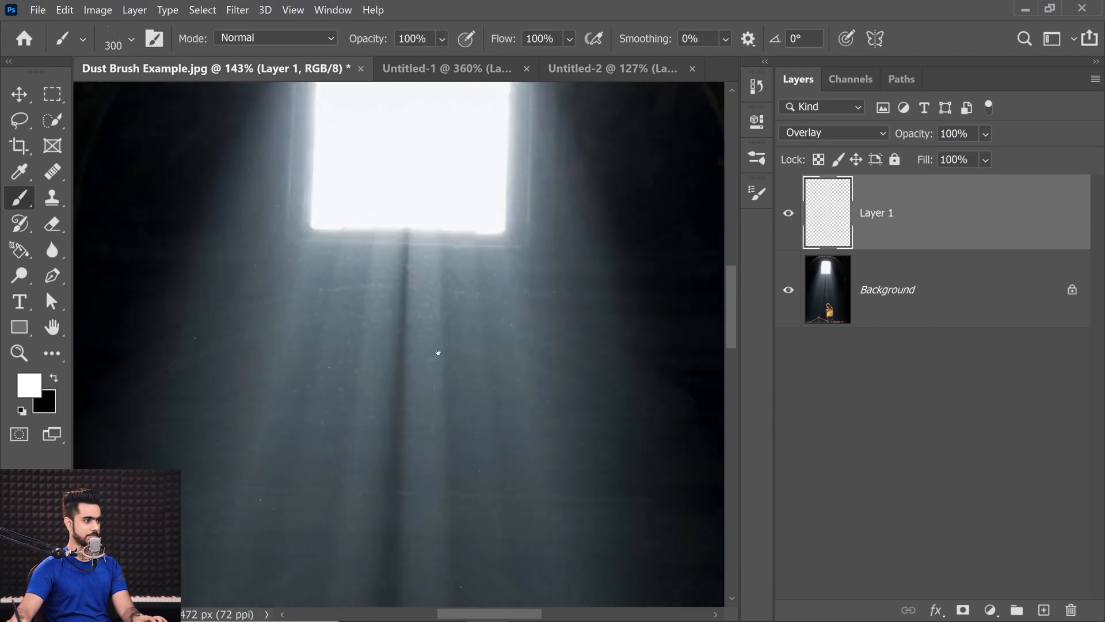
{"action": "scroll", "coordinate": [365, 375], "scroll_direction": "left", "scroll_amount": 4}
{"action": "scroll", "coordinate": [365, 376], "scroll_direction": "down", "scroll_amount": 4}
{"action": "scroll", "coordinate": [365, 375], "scroll_direction": "left", "scroll_amount": 2}
{"action": "scroll", "coordinate": [576, 259], "scroll_direction": "up", "scroll_amount": 3}
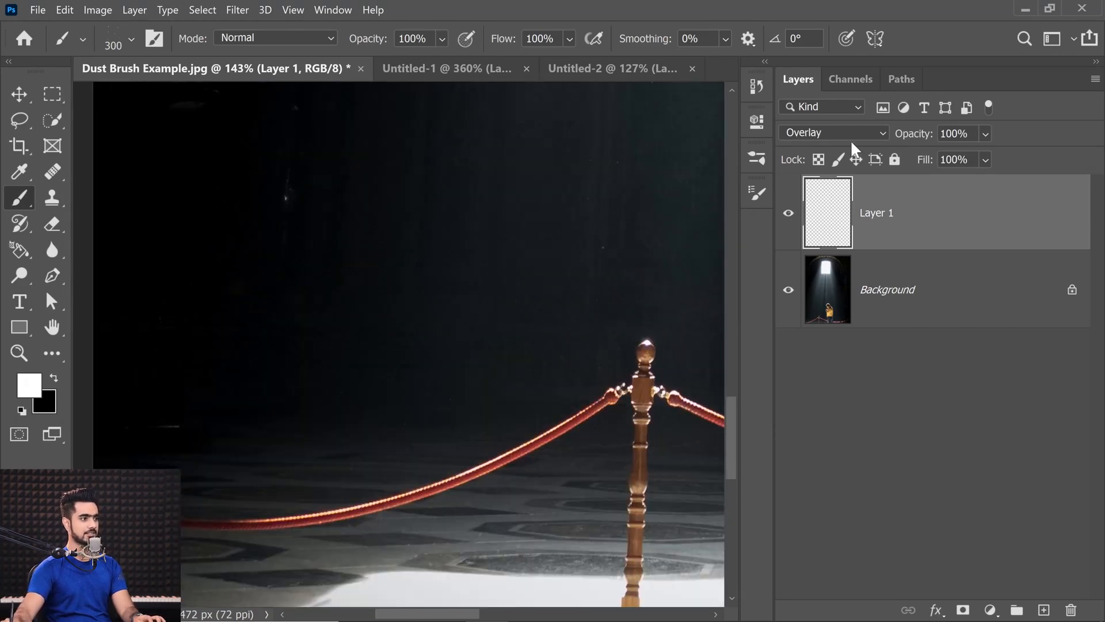
{"action": "key", "text": "ctrl+0"}
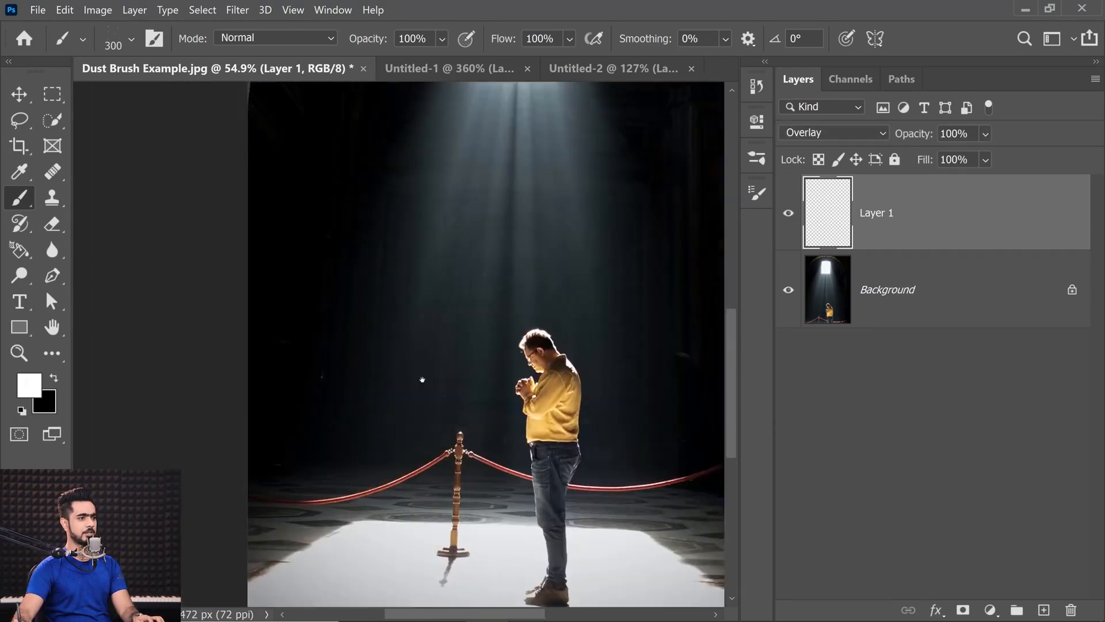
Step: Add another layer above Layer 1 and paint fine dust below the window with a 175 px brush
{"action": "left_click", "coordinate": [1043, 610]}
{"action": "scroll", "coordinate": [444, 346], "scroll_direction": "up", "scroll_amount": 2}
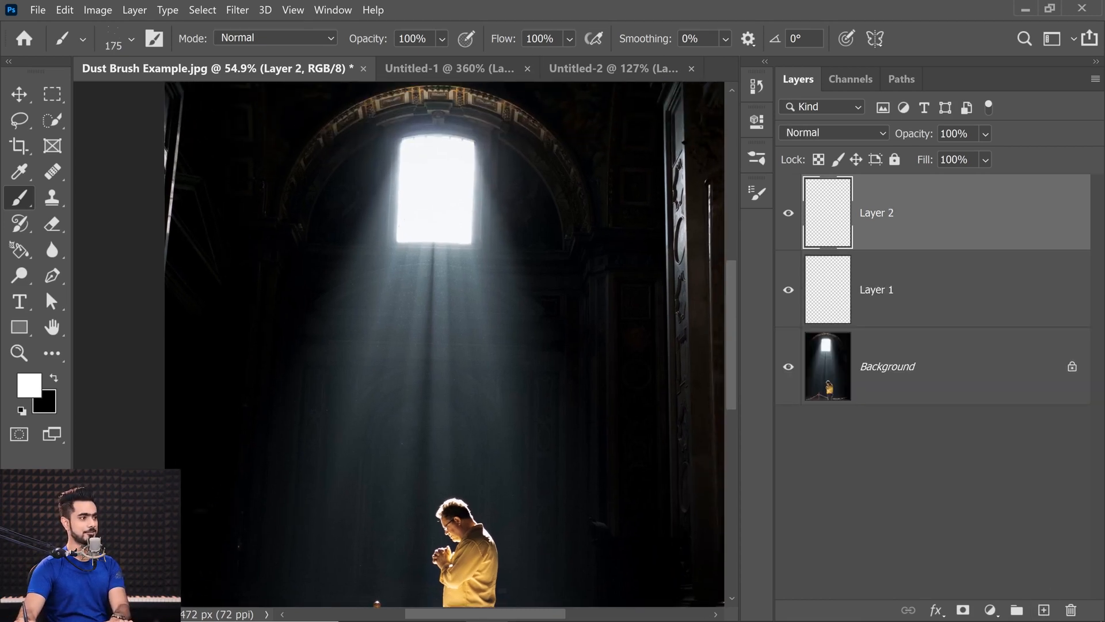
{"action": "scroll", "coordinate": [403, 287], "scroll_direction": "up", "scroll_amount": 2}
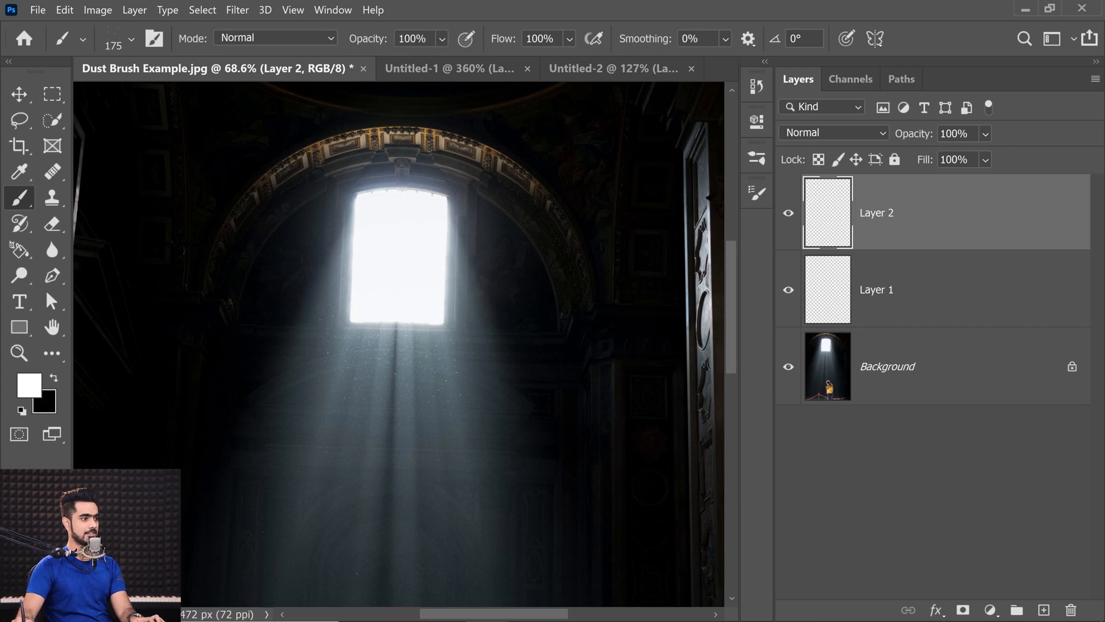
Step: Paint dust on Layer 2 around the man and across the floor using brush sizes of 500 px and 400 px
{"action": "key", "text": "bracketleft"}
{"action": "key", "text": "bracketleft"}
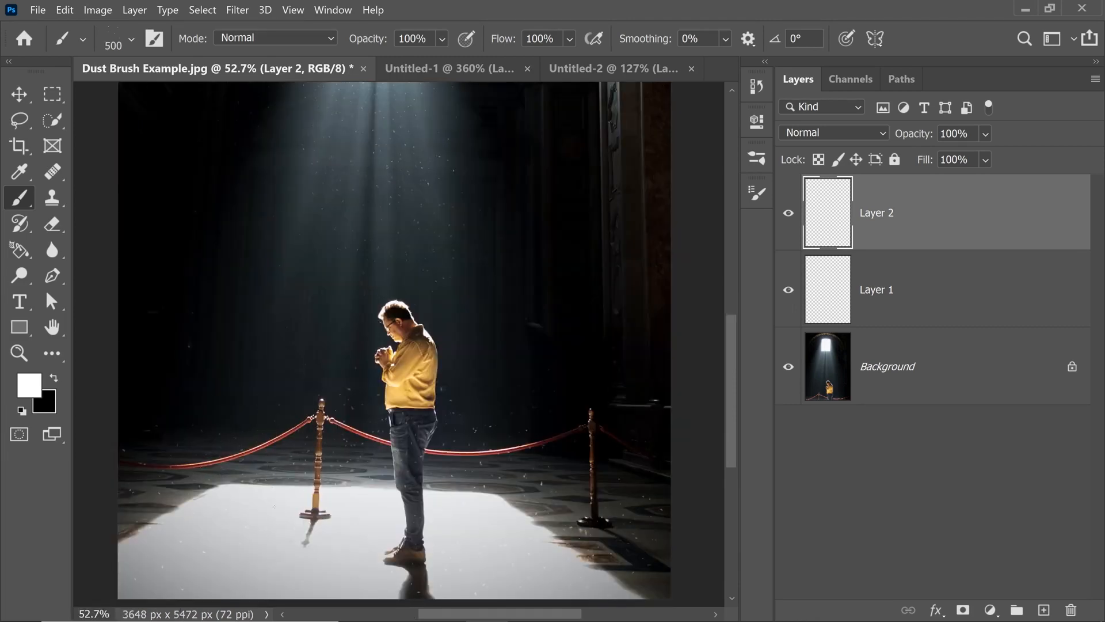
{"action": "key", "text": "bracketleft"}
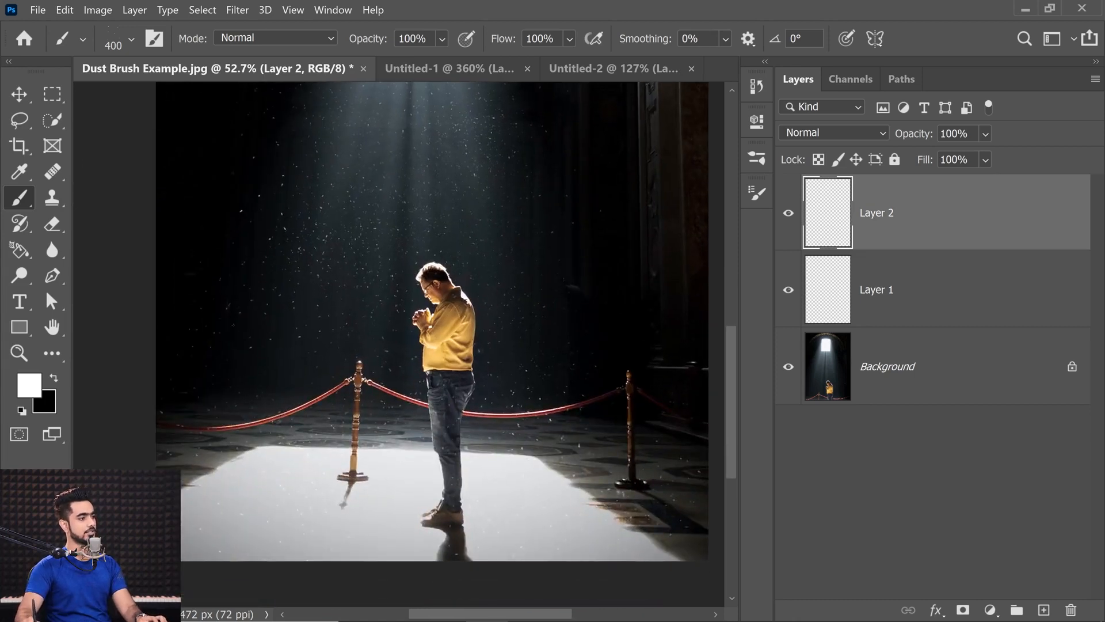
{"action": "scroll", "coordinate": [338, 216], "scroll_direction": "down", "scroll_amount": 3}
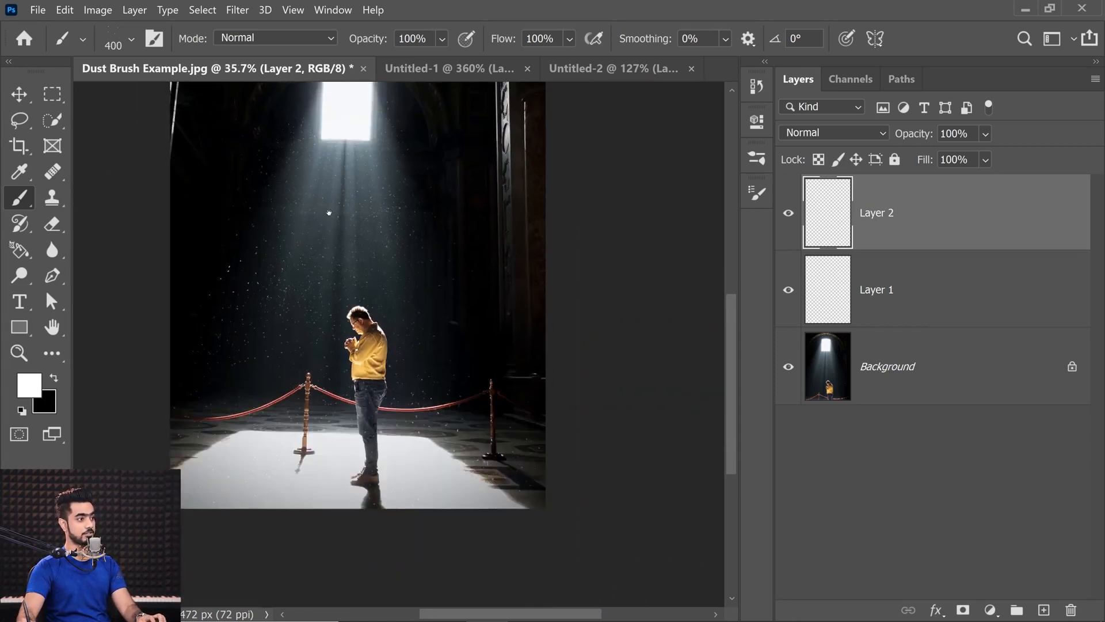
Step: Set Layer 2's blend mode to Overlay and check the dust in the light beam and around the man
{"action": "scroll", "coordinate": [364, 313], "scroll_direction": "up", "scroll_amount": 2}
{"action": "scroll", "coordinate": [337, 353], "scroll_direction": "up", "scroll_amount": 3}
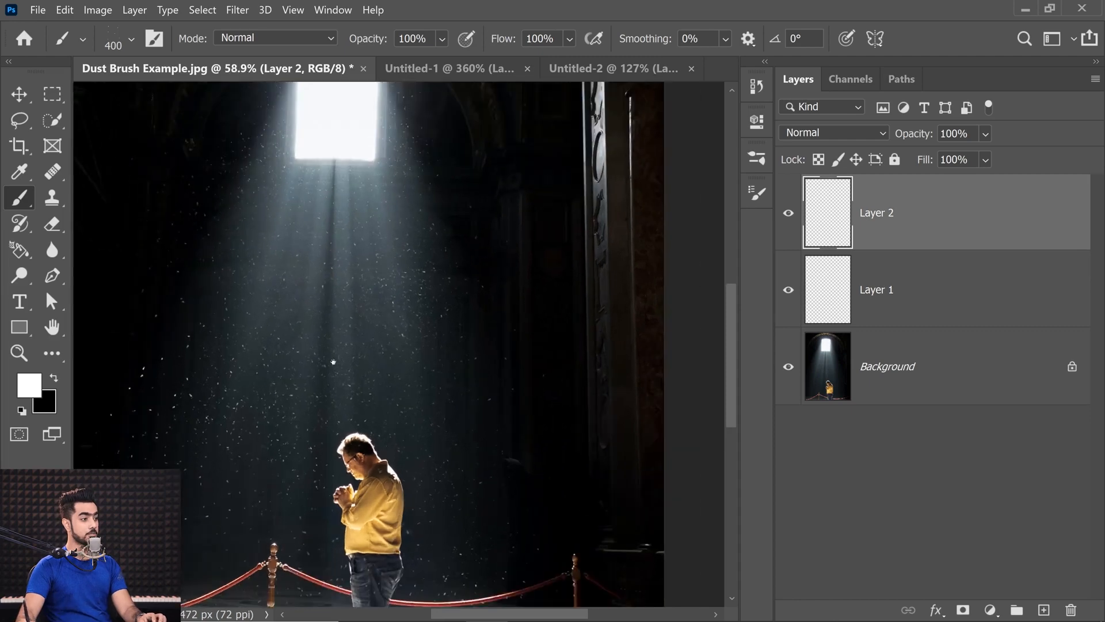
{"action": "left_click", "coordinate": [804, 133]}
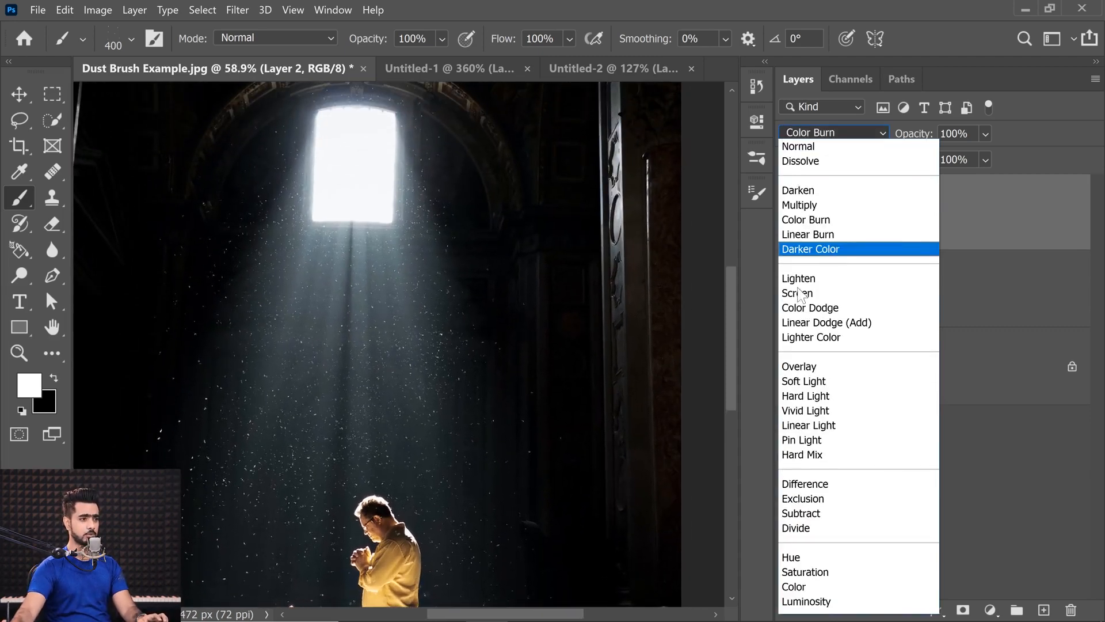
{"action": "left_click", "coordinate": [796, 363]}
{"action": "scroll", "coordinate": [399, 427], "scroll_direction": "down", "scroll_amount": 2}
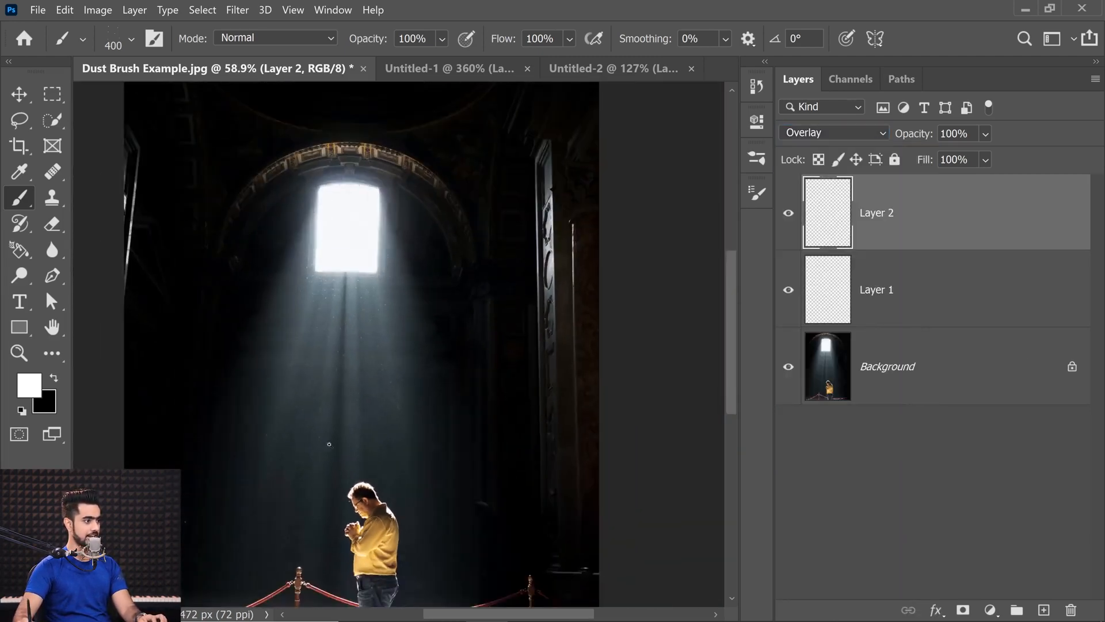
{"action": "scroll", "coordinate": [349, 389], "scroll_direction": "up", "scroll_amount": 2}
{"action": "scroll", "coordinate": [348, 389], "scroll_direction": "up", "scroll_amount": 1}
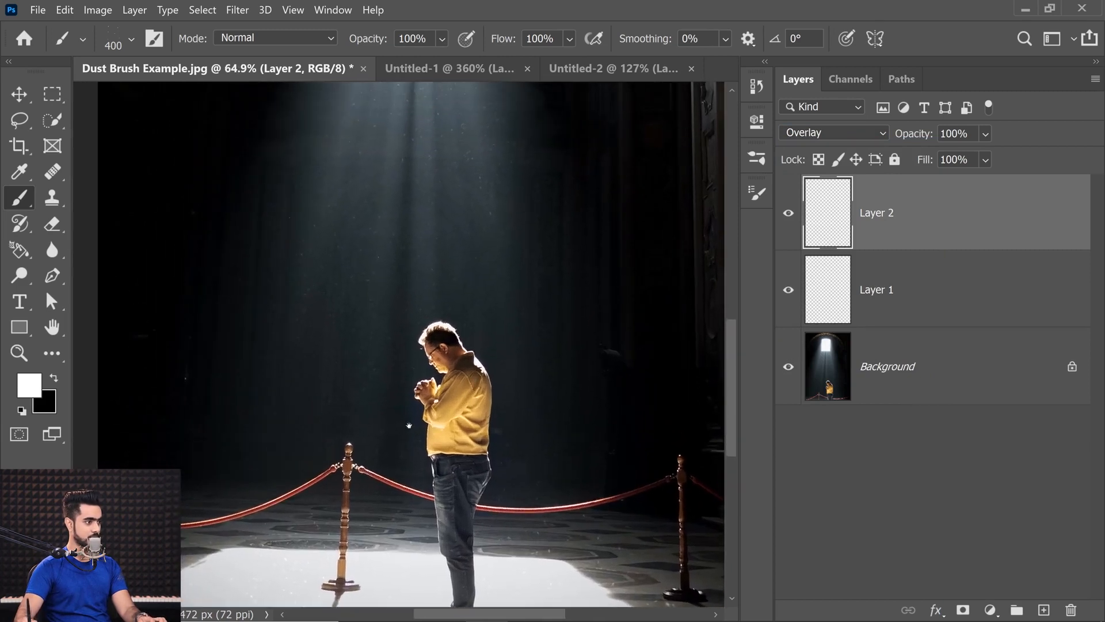
{"action": "scroll", "coordinate": [415, 314], "scroll_direction": "up", "scroll_amount": 4}
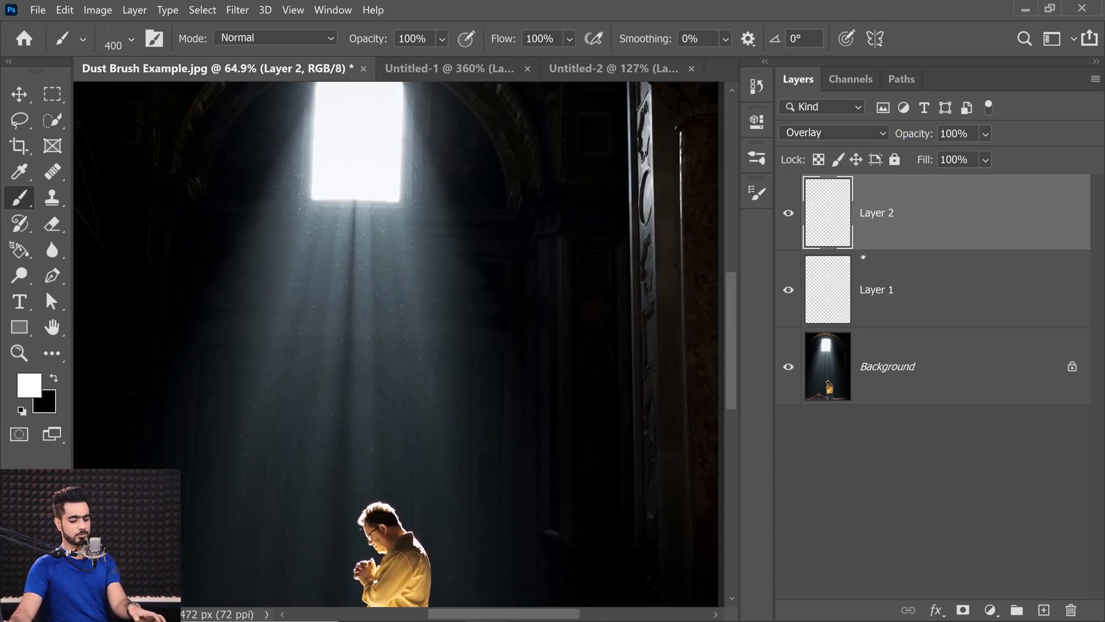
Step: Duplicate Layer 2 twice to intensify the dust and check it in the beam and on the floor
{"action": "key", "text": "ctrl+j"}
{"action": "key", "text": "ctrl+j"}
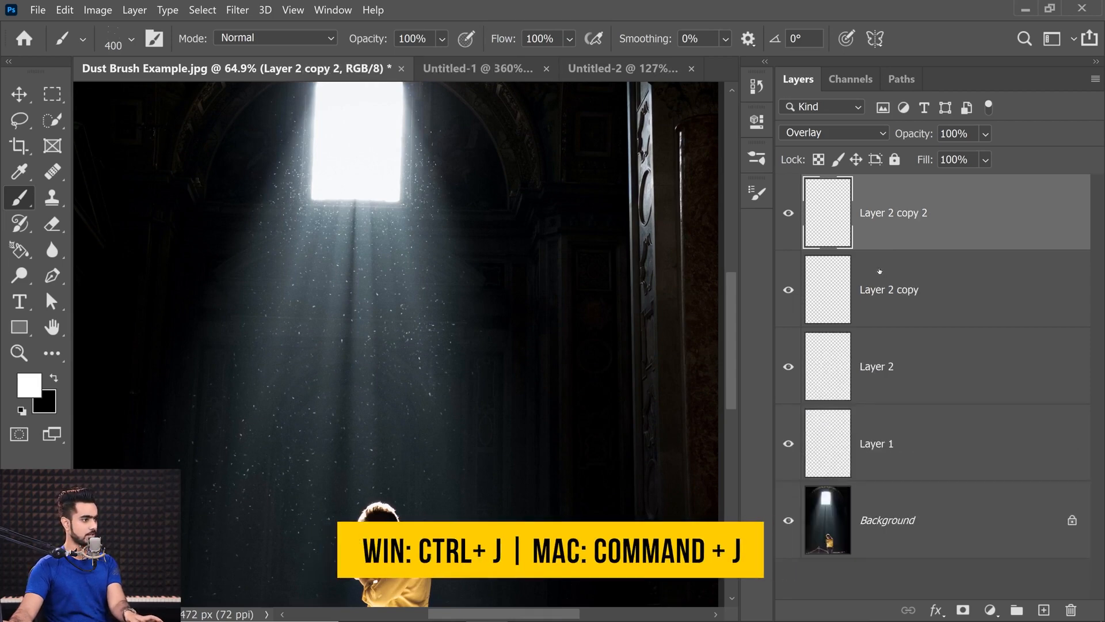
{"action": "scroll", "coordinate": [392, 441], "scroll_direction": "down", "scroll_amount": 3}
{"action": "scroll", "coordinate": [445, 361], "scroll_direction": "up", "scroll_amount": 2}
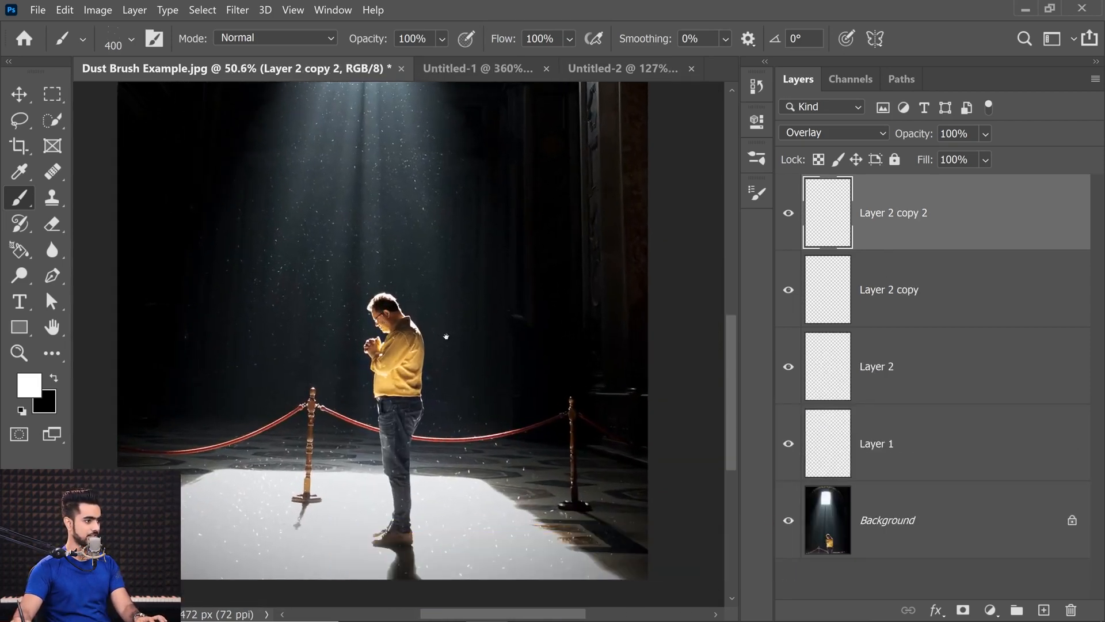
{"action": "left_click_drag", "start_coordinate": [446, 360], "coordinate": [446, 370]}
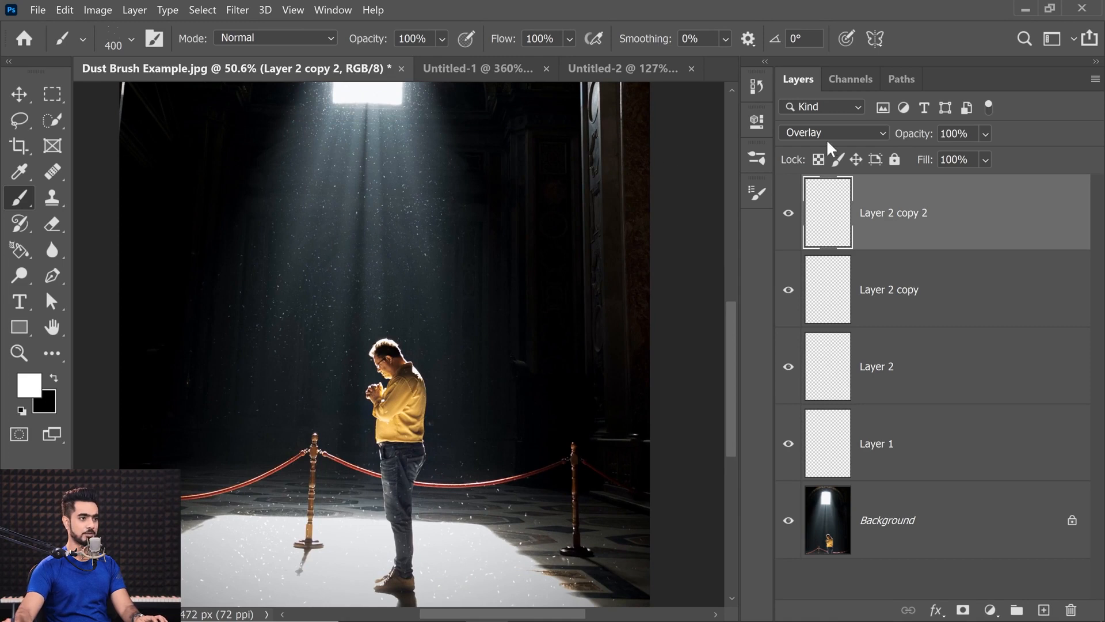
Step: Group Layer 2 with its two copies and lower the group's opacity to 62%
{"action": "left_click", "coordinate": [932, 321], "text": "shift"}
{"action": "left_click", "coordinate": [928, 364], "text": "shift"}
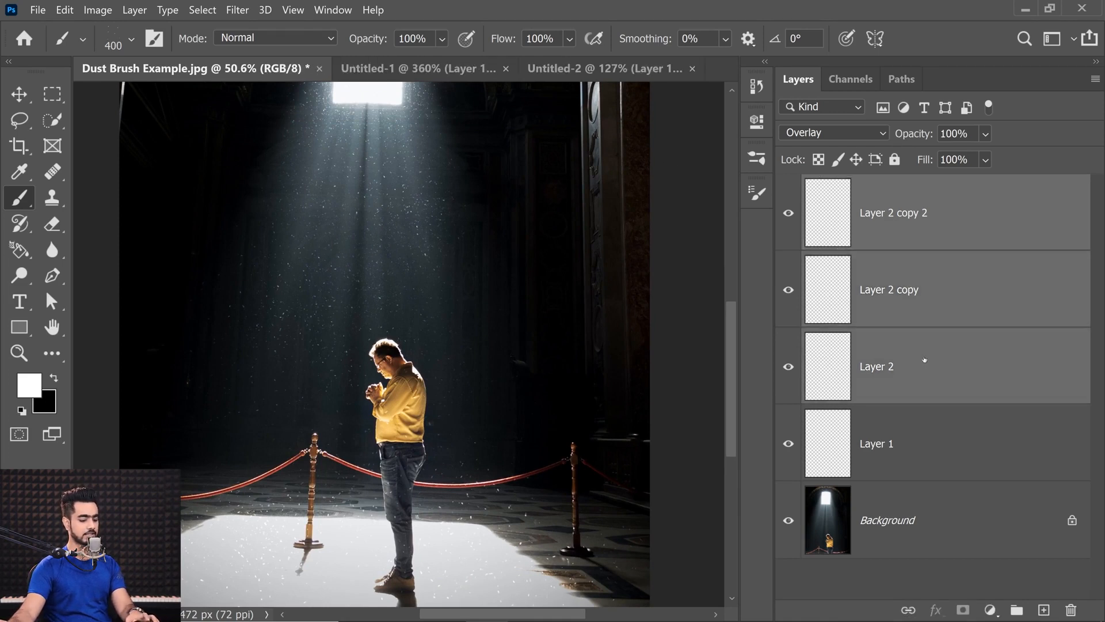
{"action": "key", "text": "ctrl+g"}
{"action": "left_click_drag", "start_coordinate": [919, 132], "coordinate": [636, 165]}
{"action": "scroll", "coordinate": [396, 464], "scroll_direction": "up", "scroll_amount": 4}
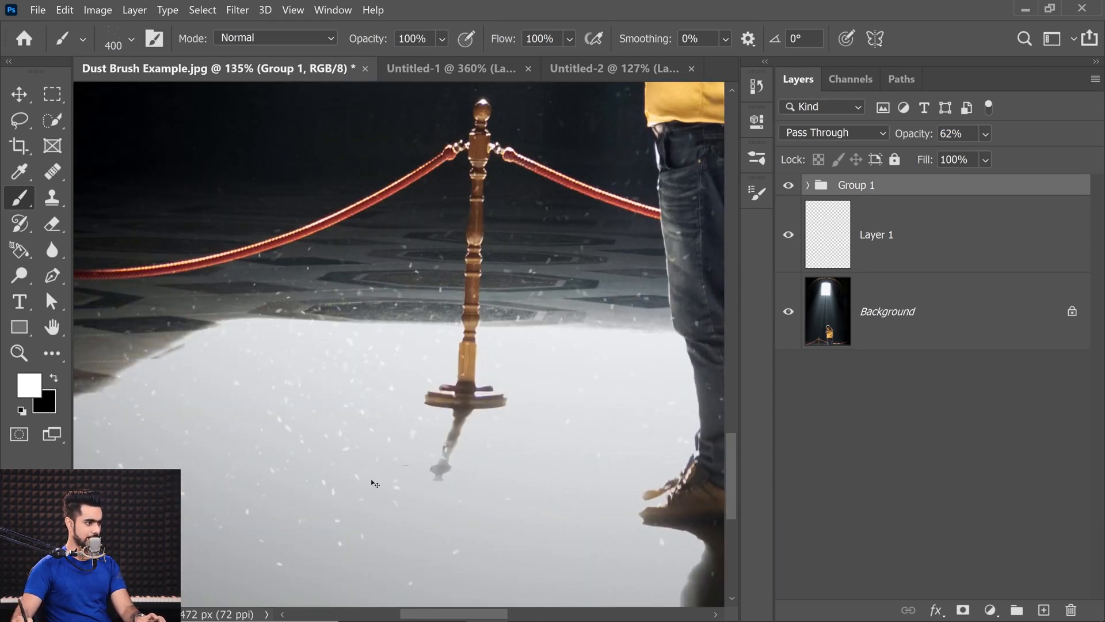
{"action": "scroll", "coordinate": [364, 487], "scroll_direction": "down", "scroll_amount": 3}
{"action": "left_click_drag", "start_coordinate": [325, 438], "coordinate": [327, 462]}
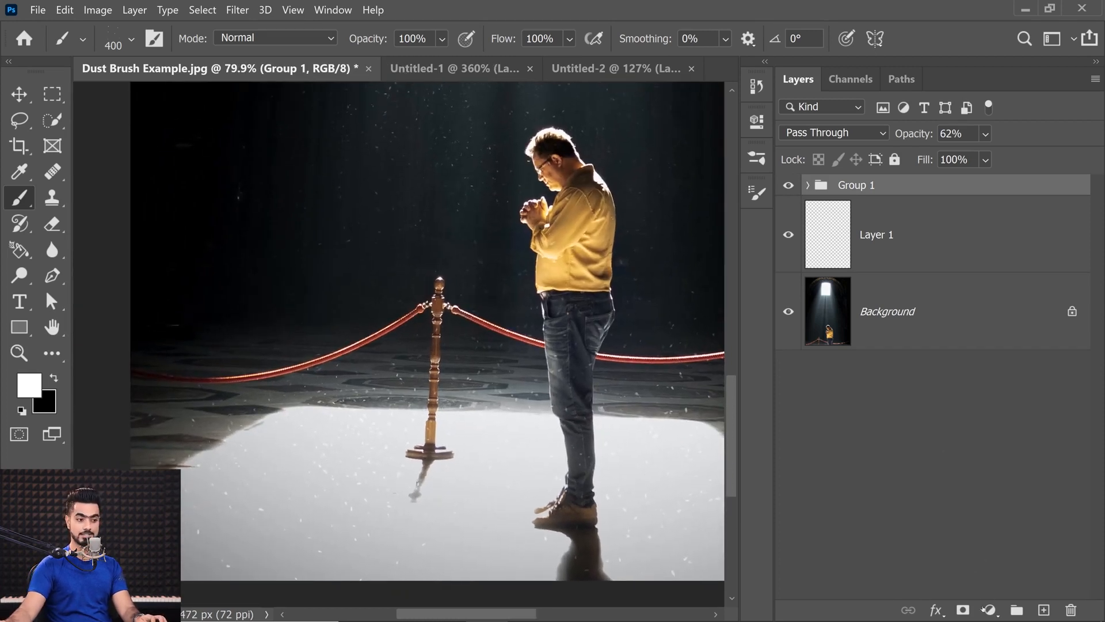
Step: Add a layer mask to Group 1 and choose the Soft Round brush
{"action": "left_click", "coordinate": [962, 610]}
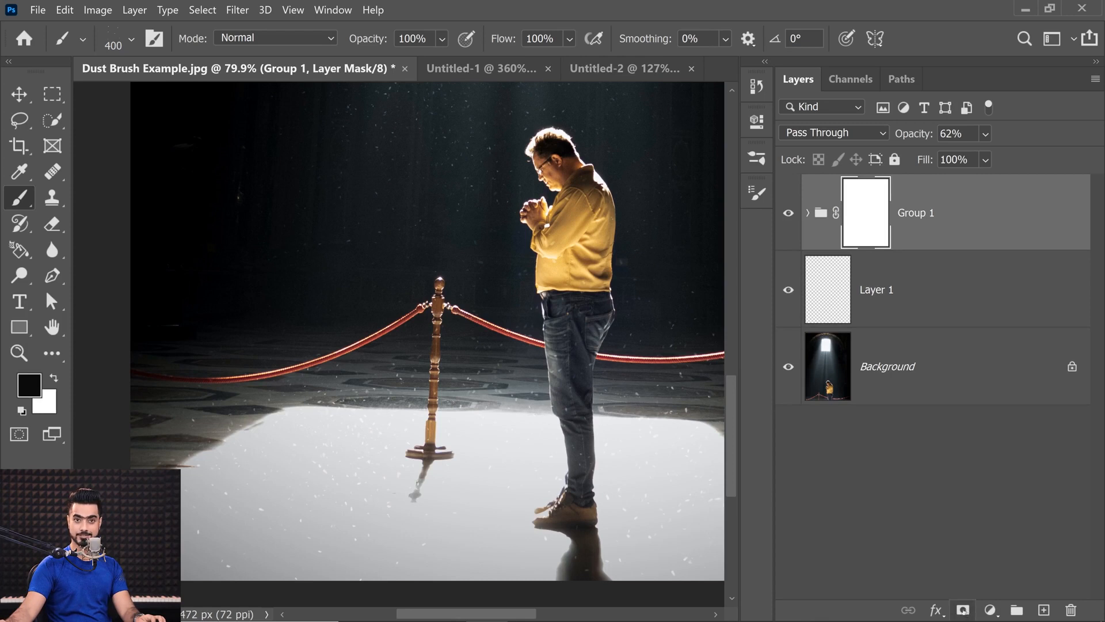
{"action": "left_click", "coordinate": [132, 39]}
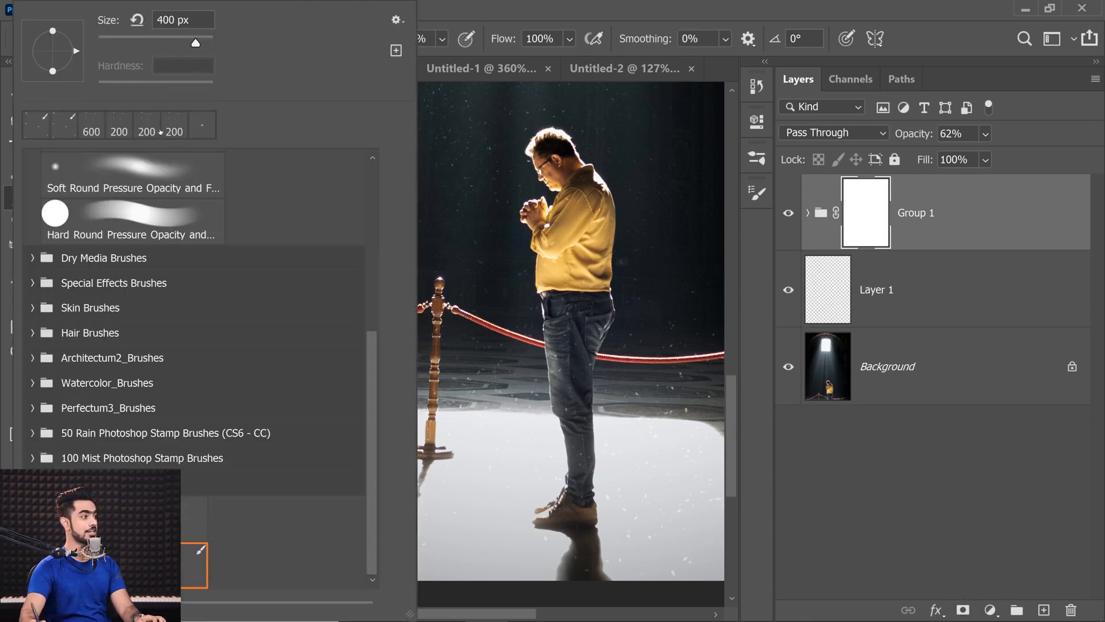
{"action": "scroll", "coordinate": [328, 167], "scroll_direction": "up", "scroll_amount": 5}
{"action": "left_click", "coordinate": [266, 218]}
{"action": "left_click", "coordinate": [418, 390]}
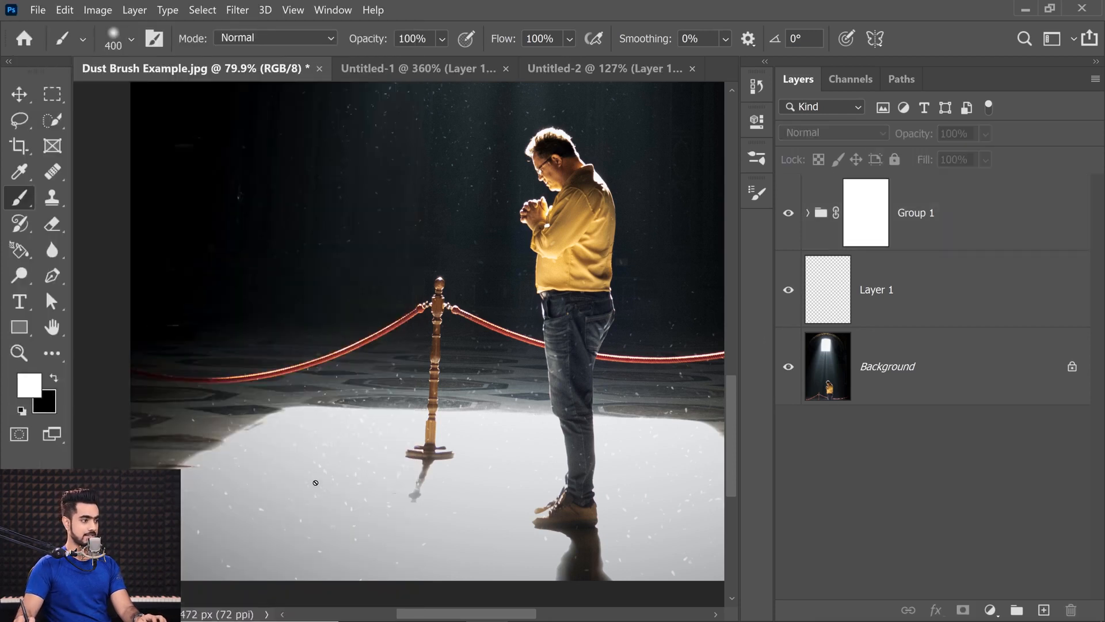
Step: Target Group 1's mask, make black the painting color and enlarge the soft brush to 824 px
{"action": "left_click", "coordinate": [846, 201]}
{"action": "left_click_drag", "start_coordinate": [258, 414], "coordinate": [275, 415]}
{"action": "key", "text": "x"}
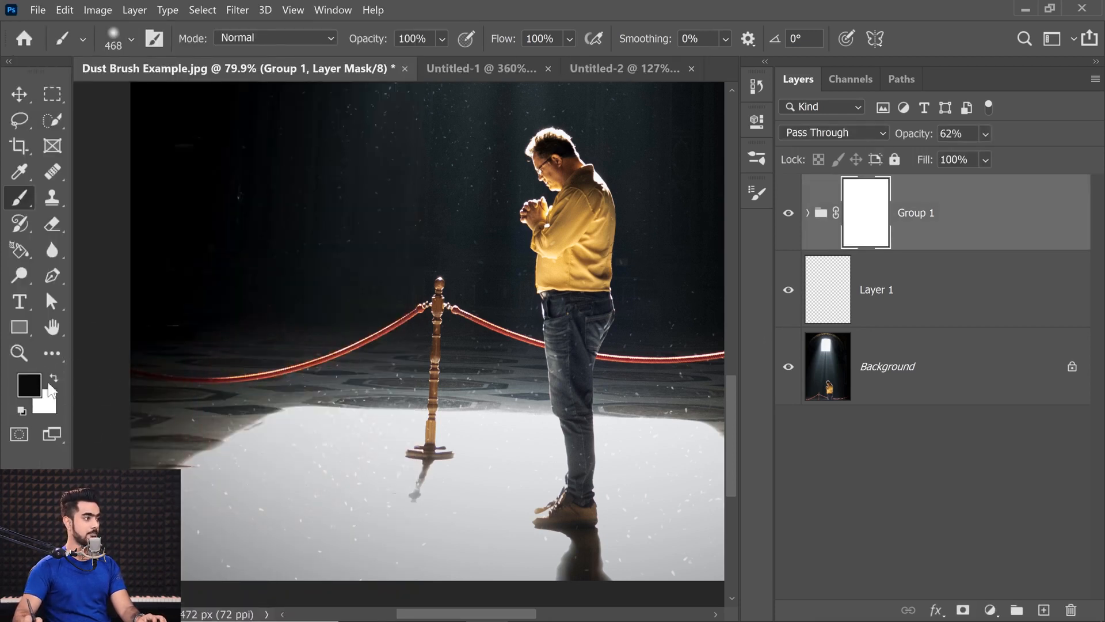
{"action": "left_click_drag", "start_coordinate": [335, 452], "coordinate": [357, 457]}
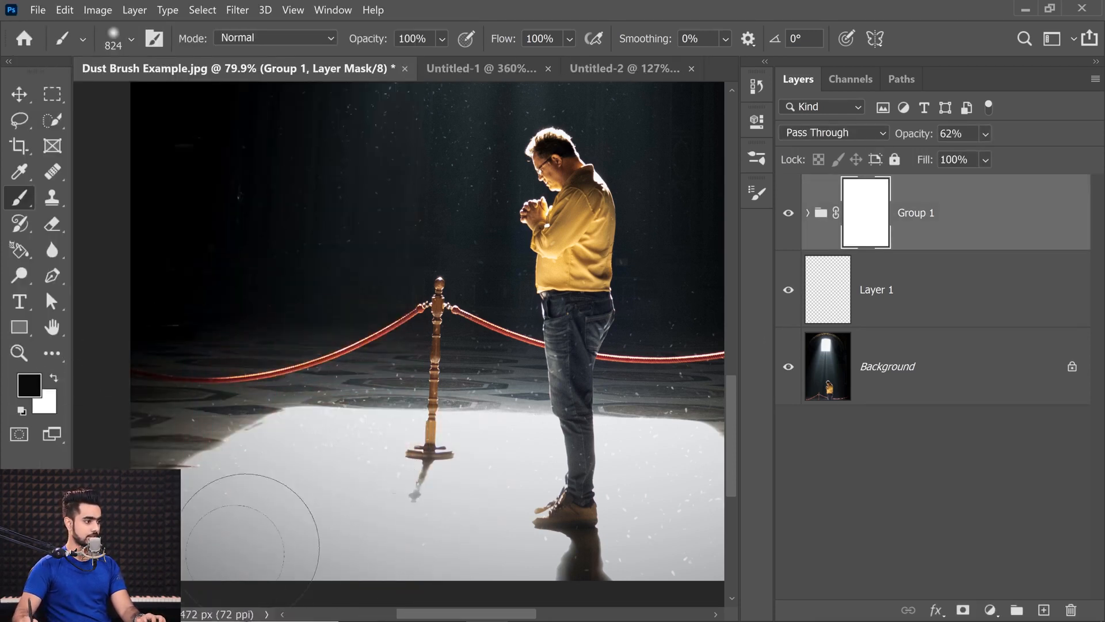
{"action": "scroll", "coordinate": [501, 495], "scroll_direction": "right", "scroll_amount": 5}
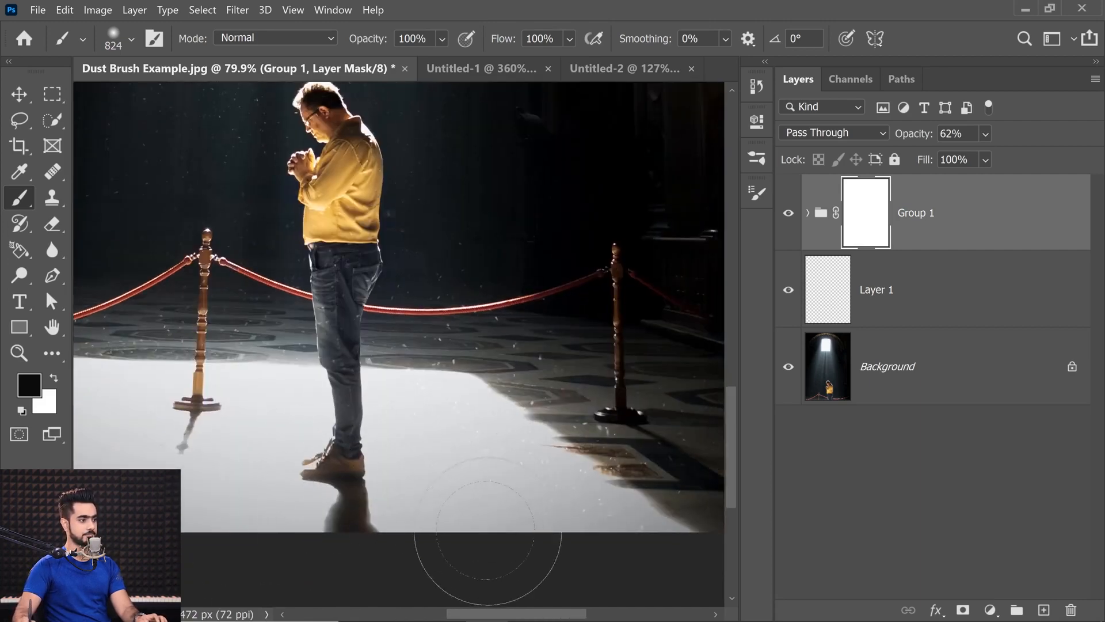
Step: Lower the brush Flow to 10%, enlarge the brush and fade the dust on both sides of the man on Group 1's mask
{"action": "scroll", "coordinate": [443, 461], "scroll_direction": "up", "scroll_amount": 6}
{"action": "scroll", "coordinate": [443, 460], "scroll_direction": "left", "scroll_amount": 5}
{"action": "mouse_move", "coordinate": [234, 315]}
{"action": "left_mouse_down"}
{"action": "mouse_move", "coordinate": [398, 344]}
{"action": "mouse_move", "coordinate": [348, 368]}
{"action": "left_mouse_up"}
{"action": "type", "text": "10"}
{"action": "key", "text": "Return"}
{"action": "left_click_drag", "start_coordinate": [374, 317], "coordinate": [333, 370]}
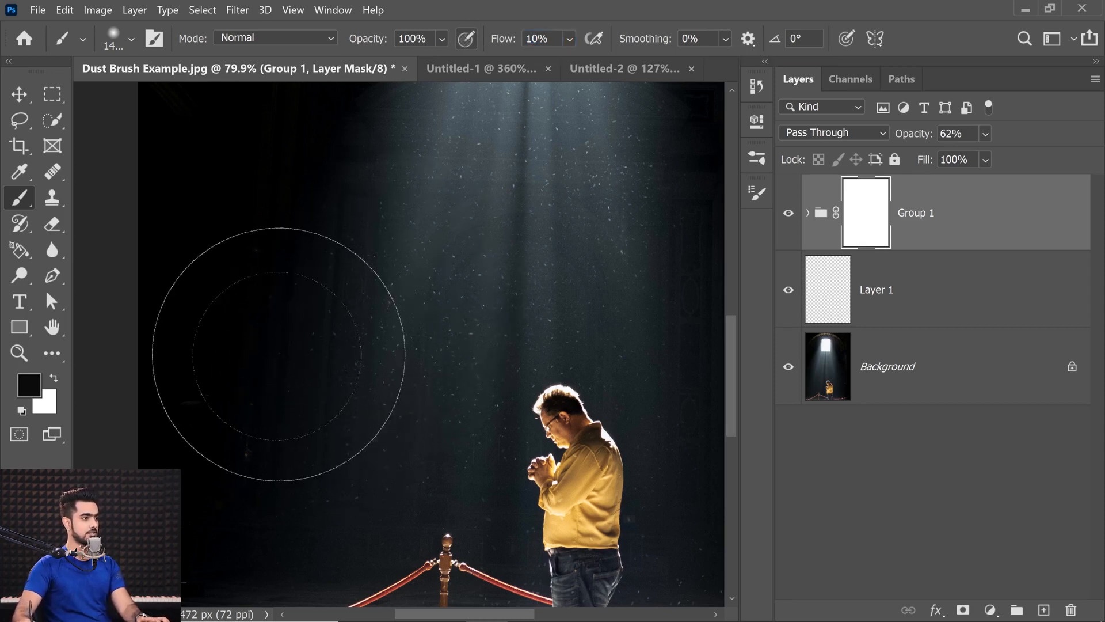
{"action": "scroll", "coordinate": [289, 329], "scroll_direction": "right", "scroll_amount": 5}
{"action": "scroll", "coordinate": [289, 329], "scroll_direction": "up", "scroll_amount": 2}
{"action": "scroll", "coordinate": [469, 480], "scroll_direction": "down", "scroll_amount": 5}
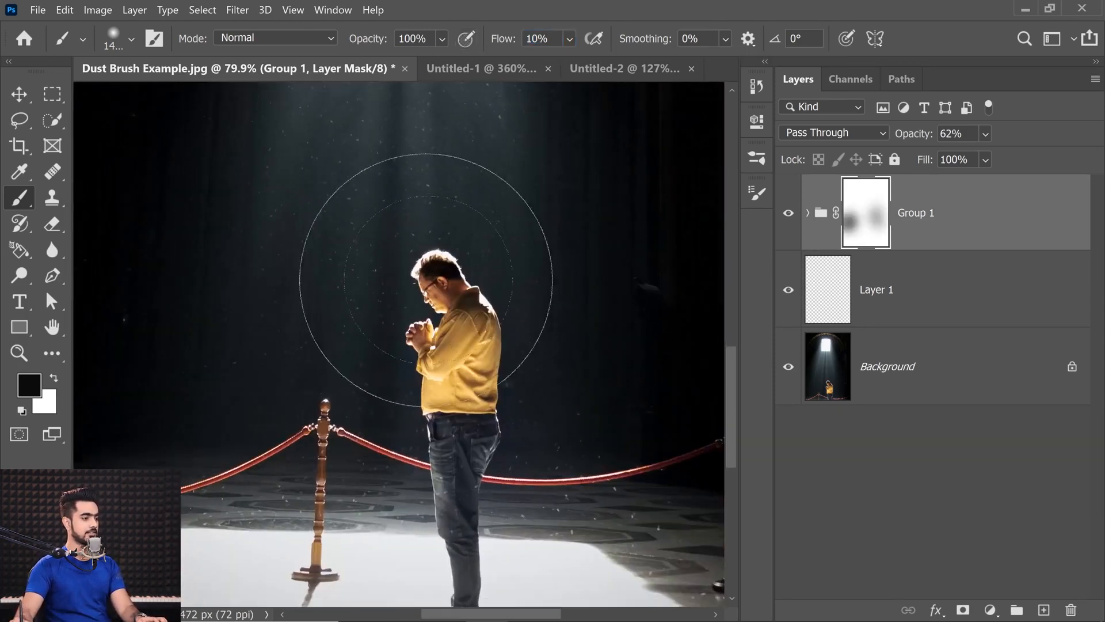
{"action": "left_click", "coordinate": [654, 468]}
{"action": "scroll", "coordinate": [653, 469], "scroll_direction": "down", "scroll_amount": 3}
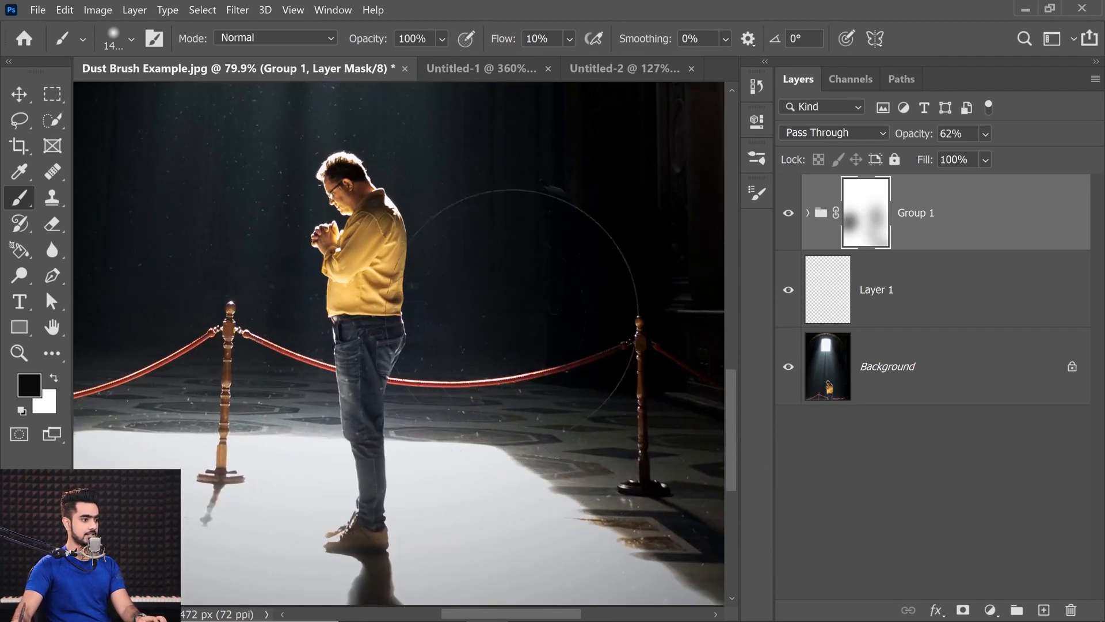
Step: Fade the dust around the window and in the dark upper part of the photo on Group 1's mask
{"action": "scroll", "coordinate": [395, 345], "scroll_direction": "up", "scroll_amount": 10}
{"action": "left_click", "coordinate": [259, 219]}
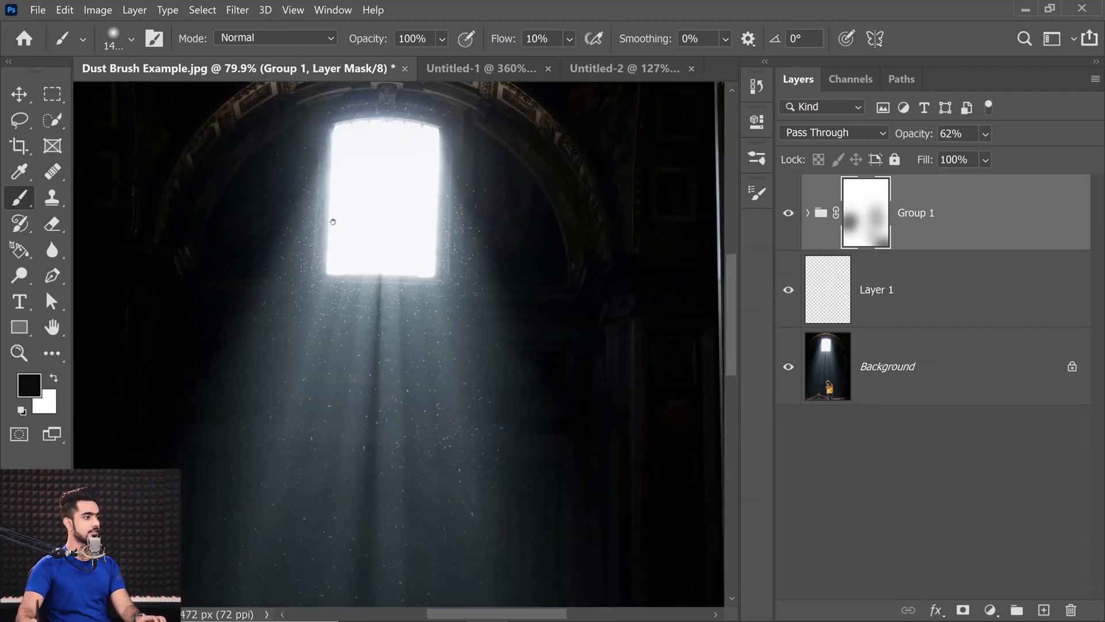
{"action": "scroll", "coordinate": [320, 185], "scroll_direction": "up", "scroll_amount": 5}
{"action": "scroll", "coordinate": [321, 186], "scroll_direction": "right", "scroll_amount": 2}
{"action": "scroll", "coordinate": [568, 414], "scroll_direction": "down", "scroll_amount": 3}
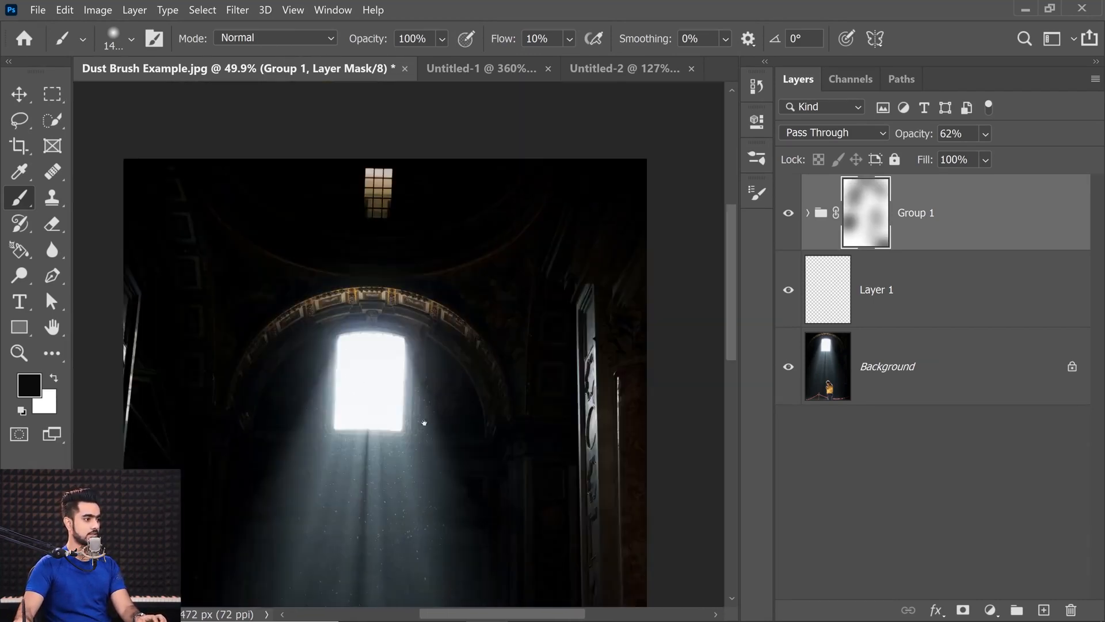
Step: Inspect the masked dust across the photo and toggle Group 1's visibility to compare before and after
{"action": "left_click_drag", "start_coordinate": [445, 460], "coordinate": [444, 263]}
{"action": "scroll", "coordinate": [333, 320], "scroll_direction": "down", "scroll_amount": 1}
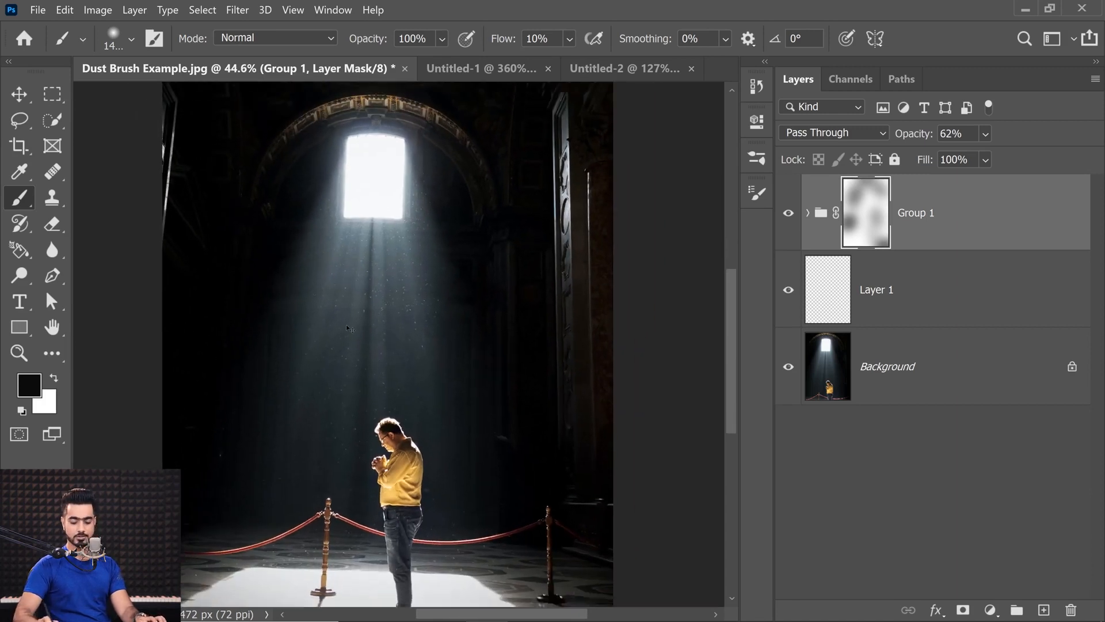
{"action": "scroll", "coordinate": [501, 273], "scroll_direction": "down", "scroll_amount": 2}
{"action": "scroll", "coordinate": [461, 317], "scroll_direction": "up", "scroll_amount": 2}
{"action": "scroll", "coordinate": [460, 317], "scroll_direction": "up", "scroll_amount": 3}
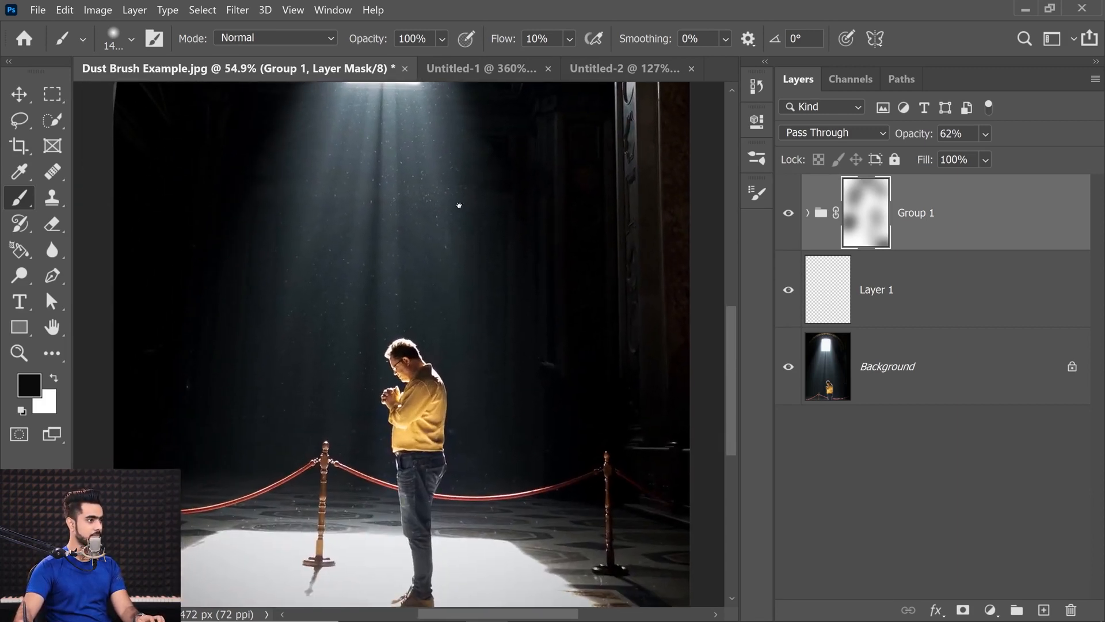
{"action": "left_click", "coordinate": [787, 213]}
{"action": "left_click", "coordinate": [787, 214]}
{"action": "left_click", "coordinate": [787, 214]}
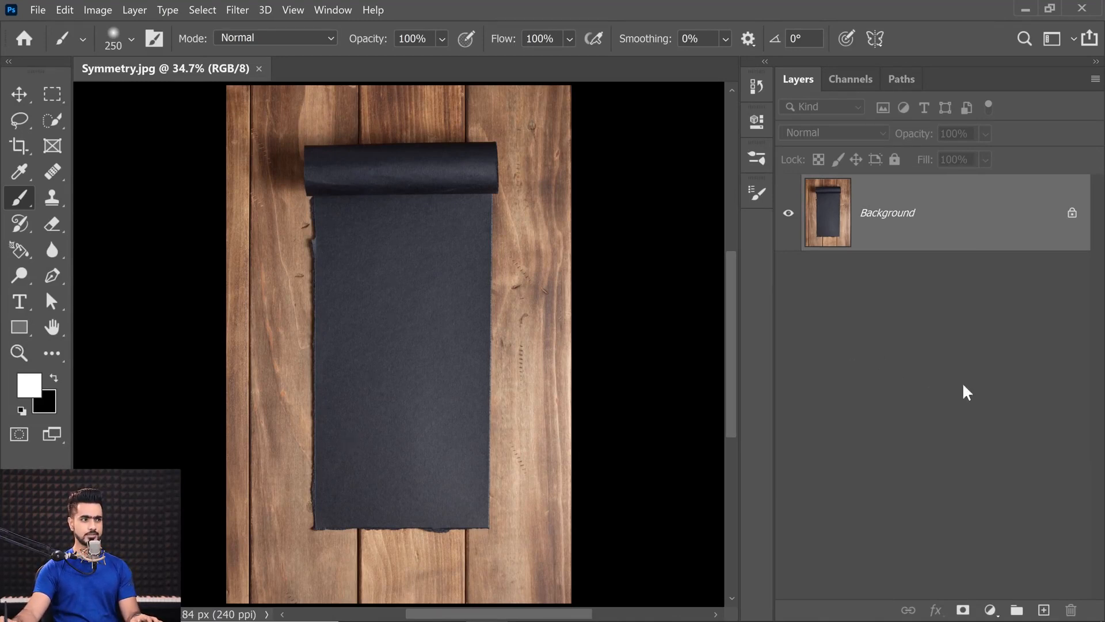
Step: Add a new layer above the Background in Symmetry.jpg and choose the Hard Round Pressure Size brush for painting on it
{"action": "left_click", "coordinate": [1044, 610]}
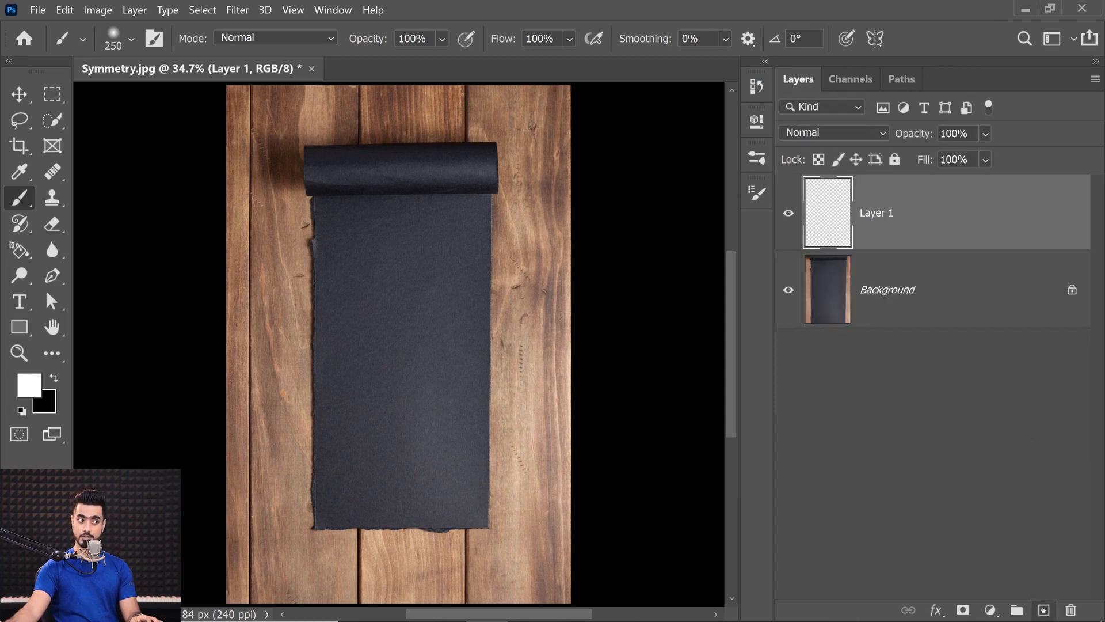
{"action": "left_click", "coordinate": [129, 41]}
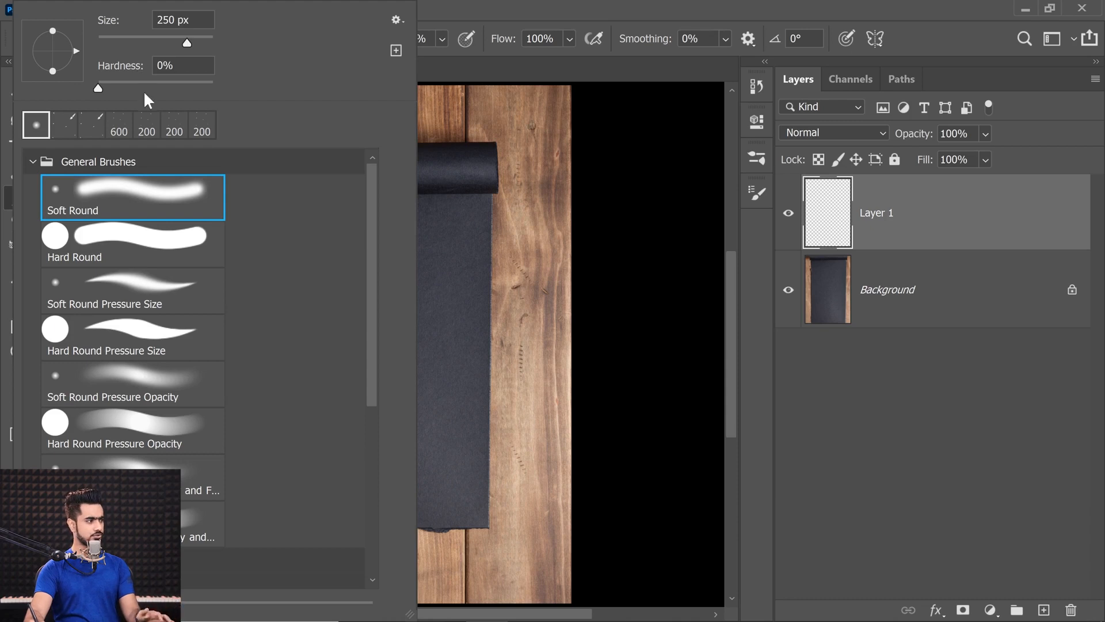
{"action": "left_click", "coordinate": [125, 339]}
{"action": "left_click", "coordinate": [895, 423]}
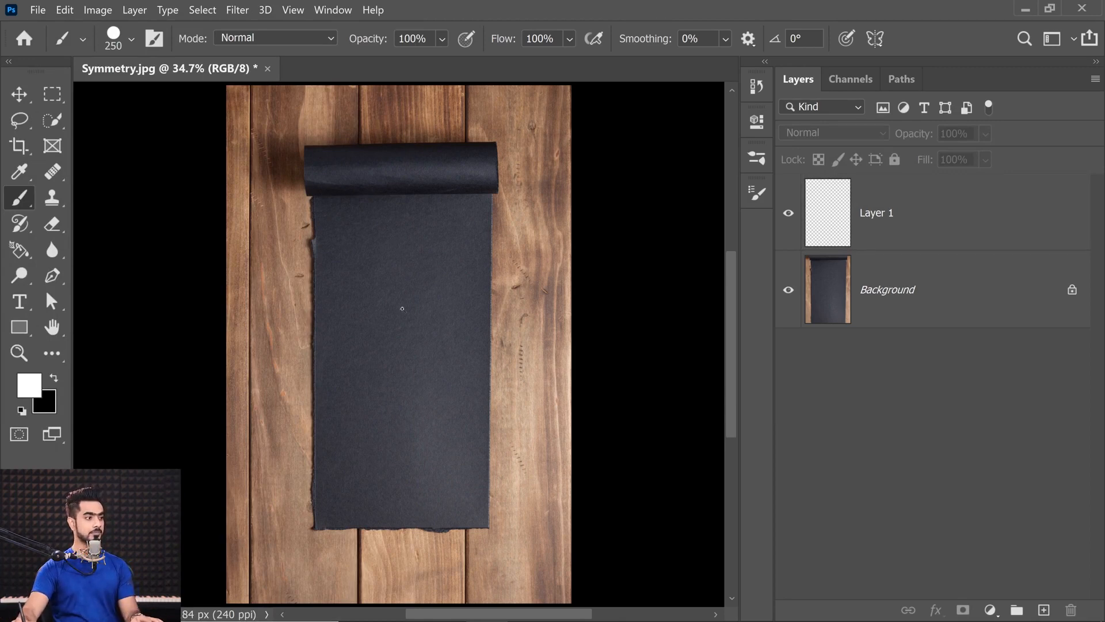
{"action": "scroll", "coordinate": [401, 312], "scroll_direction": "up", "scroll_amount": 5, "text": "alt"}
{"action": "left_click", "coordinate": [933, 231]}
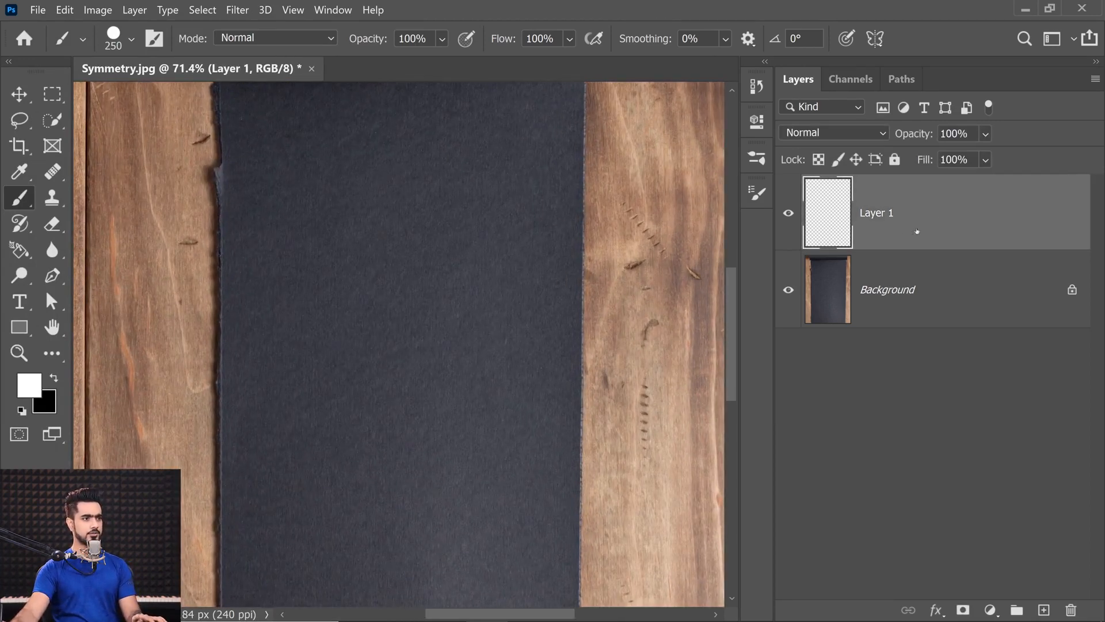
Step: Reduce the brush size to 144 px and try a freehand stroke on the dark paper, undoing it
{"action": "mouse_move", "coordinate": [322, 136]}
{"action": "left_mouse_down"}
{"action": "mouse_move", "coordinate": [406, 197]}
{"action": "mouse_move", "coordinate": [276, 457]}
{"action": "mouse_move", "coordinate": [294, 561]}
{"action": "left_mouse_up"}
{"action": "mouse_move", "coordinate": [463, 473]}
{"action": "left_mouse_down"}
{"action": "mouse_move", "coordinate": [358, 552]}
{"action": "mouse_move", "coordinate": [415, 350]}
{"action": "mouse_move", "coordinate": [442, 120]}
{"action": "mouse_move", "coordinate": [284, 288]}
{"action": "mouse_move", "coordinate": [339, 488]}
{"action": "mouse_move", "coordinate": [374, 498]}
{"action": "left_mouse_up"}
{"action": "key", "text": "ctrl+z"}
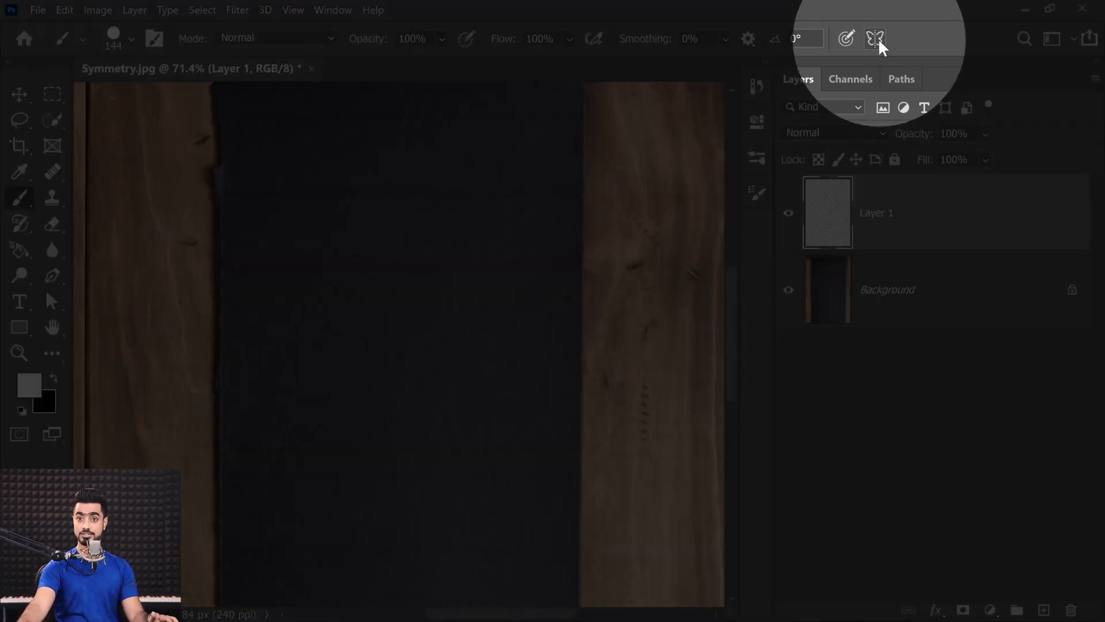
Step: Turn on Vertical paint symmetry and bring the whole dark paper into view
{"action": "left_click", "coordinate": [876, 38]}
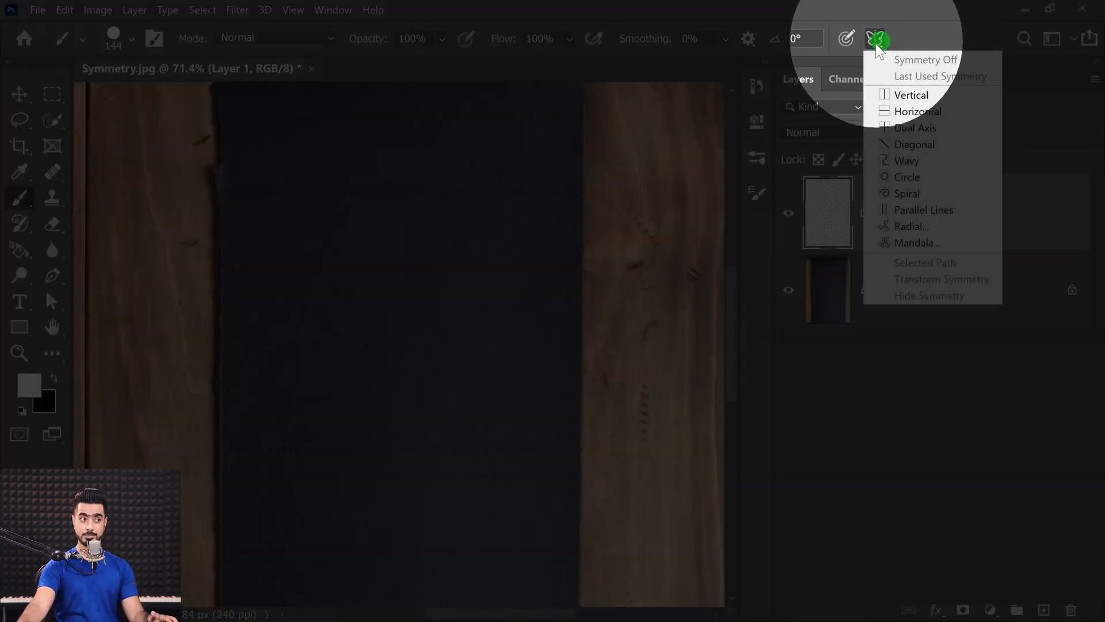
{"action": "left_click", "coordinate": [901, 97]}
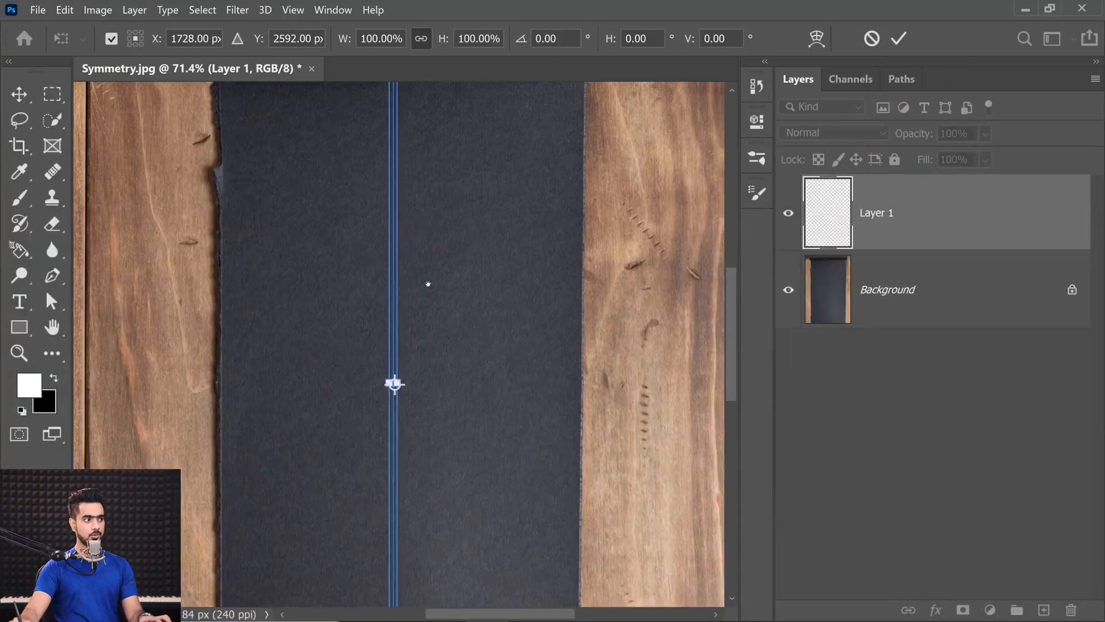
{"action": "scroll", "coordinate": [426, 281], "scroll_direction": "down", "scroll_amount": 3}
{"action": "scroll", "coordinate": [429, 283], "scroll_direction": "up", "scroll_amount": 2}
{"action": "scroll", "coordinate": [431, 285], "scroll_direction": "down", "scroll_amount": 1}
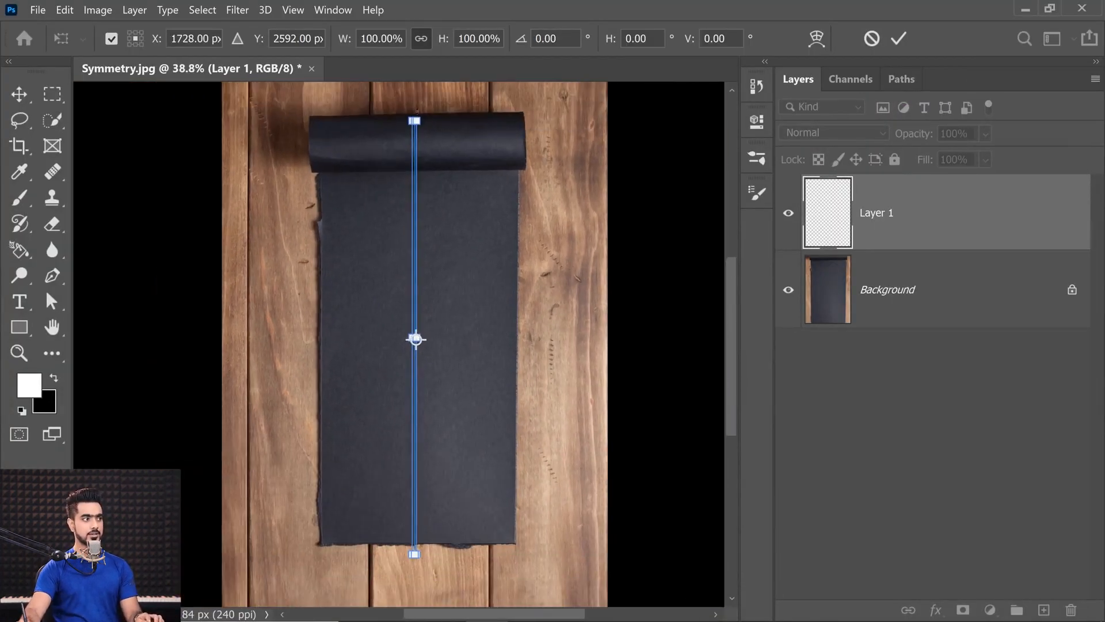
Step: Scale the symmetry axis to 97.21%, move it to X 1747.44 px along the paper's middle and apply the transform
{"action": "left_click_drag", "start_coordinate": [414, 121], "coordinate": [443, 128]}
{"action": "mouse_move", "coordinate": [415, 234]}
{"action": "left_mouse_down"}
{"action": "mouse_move", "coordinate": [454, 236]}
{"action": "mouse_move", "coordinate": [419, 239]}
{"action": "left_mouse_up"}
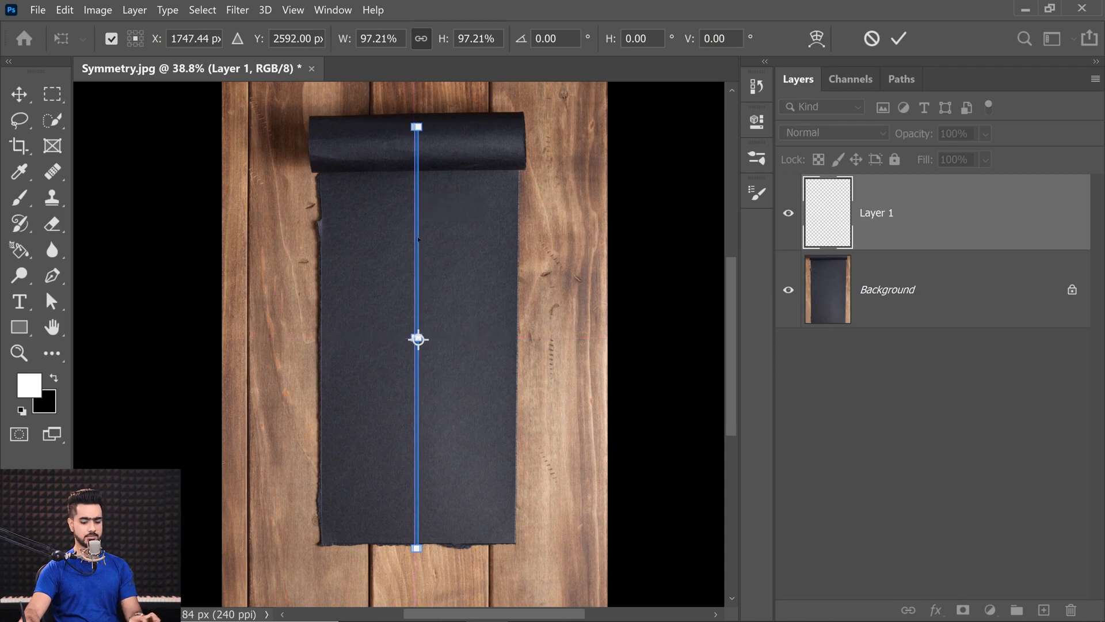
{"action": "key", "text": "Return"}
{"action": "scroll", "coordinate": [441, 228], "scroll_direction": "up", "scroll_amount": 2}
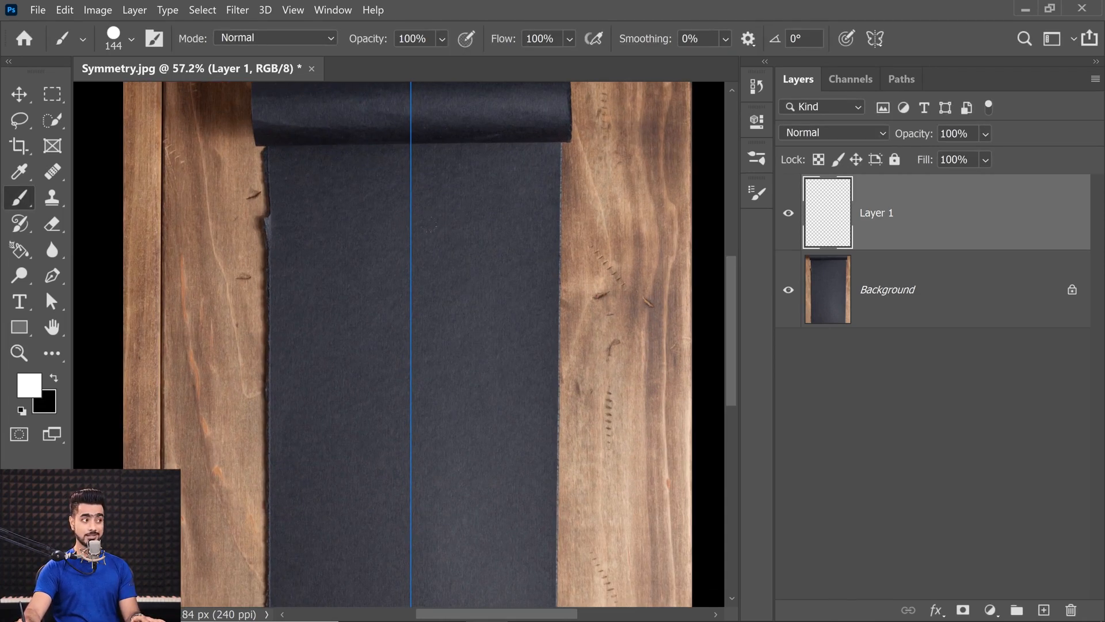
Step: Try a mirrored looping design across the vertical axis, turning symmetry off and replacing the painted layer with an empty one
{"action": "mouse_move", "coordinate": [424, 235]}
{"action": "left_mouse_down"}
{"action": "mouse_move", "coordinate": [492, 224]}
{"action": "mouse_move", "coordinate": [446, 393]}
{"action": "mouse_move", "coordinate": [447, 506]}
{"action": "mouse_move", "coordinate": [418, 399]}
{"action": "mouse_move", "coordinate": [501, 237]}
{"action": "mouse_move", "coordinate": [334, 267]}
{"action": "mouse_move", "coordinate": [520, 168]}
{"action": "left_mouse_up"}
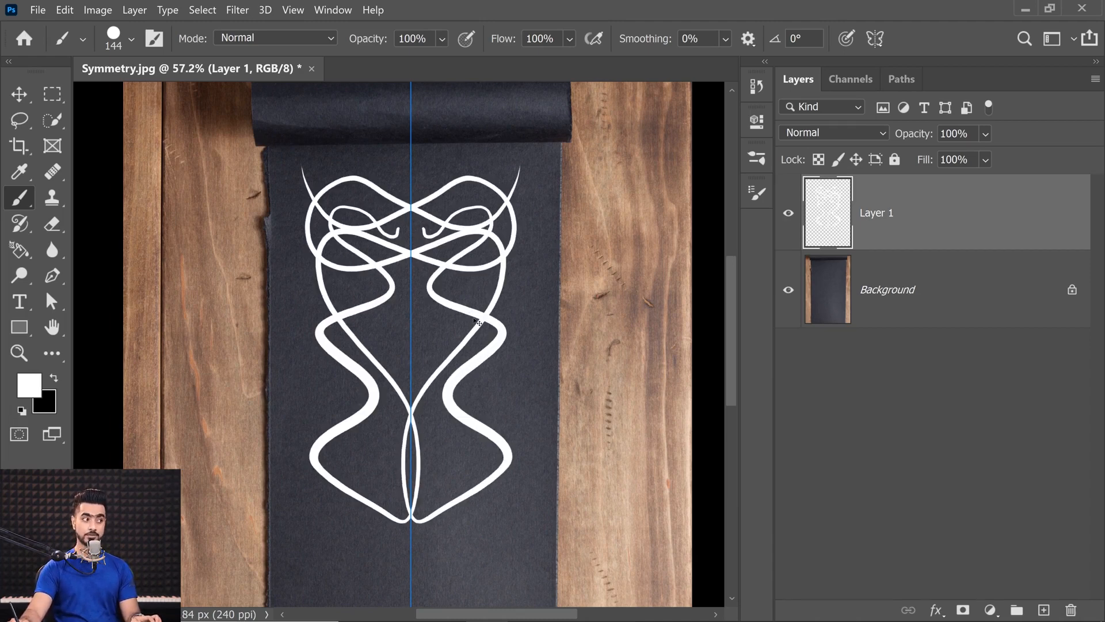
{"action": "left_click", "coordinate": [881, 39]}
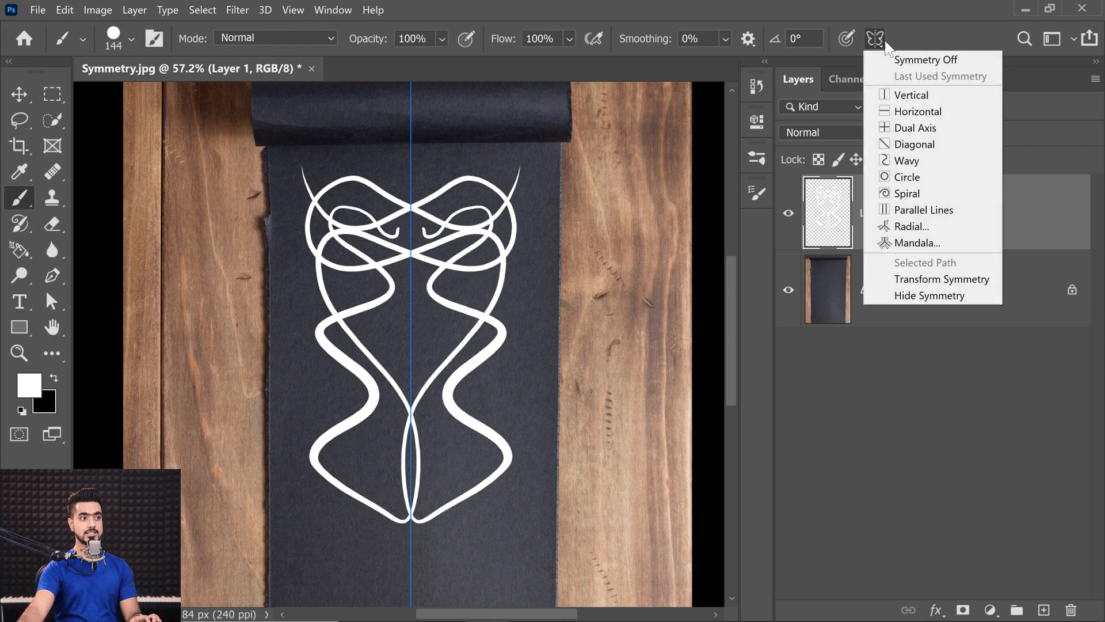
{"action": "left_click", "coordinate": [915, 59]}
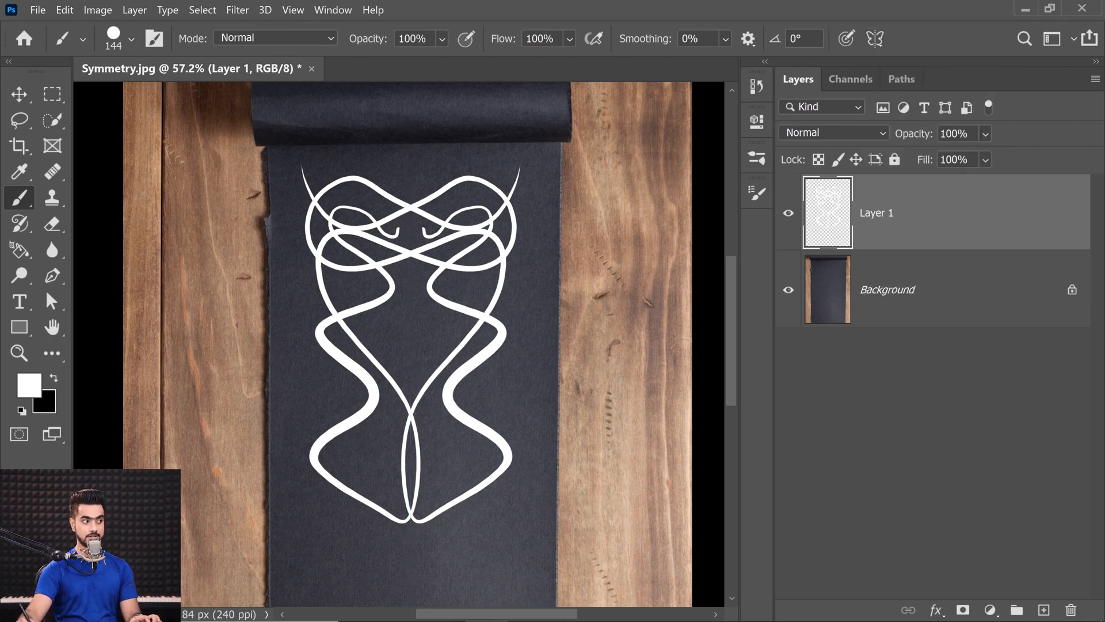
{"action": "mouse_move", "coordinate": [814, 217]}
{"action": "left_mouse_down"}
{"action": "mouse_move", "coordinate": [1036, 588]}
{"action": "mouse_move", "coordinate": [1071, 609]}
{"action": "left_mouse_up"}
{"action": "left_click", "coordinate": [1042, 610]}
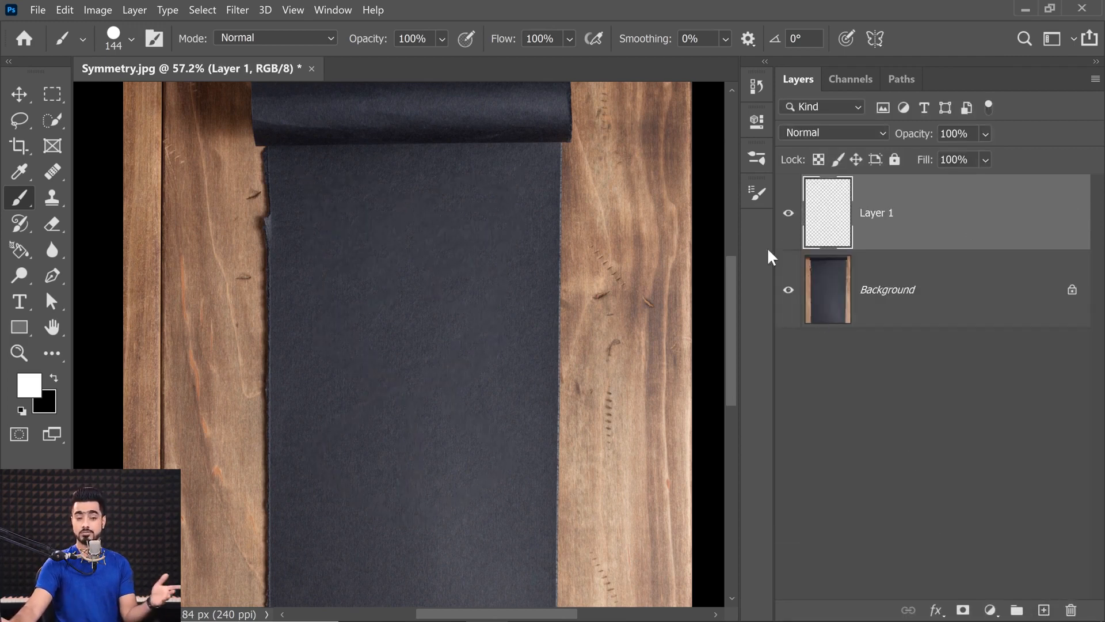
Step: Try Diagonal paint symmetry with a wavy freehand stroke on the dark paper, and undo the stroke
{"action": "left_click", "coordinate": [875, 38]}
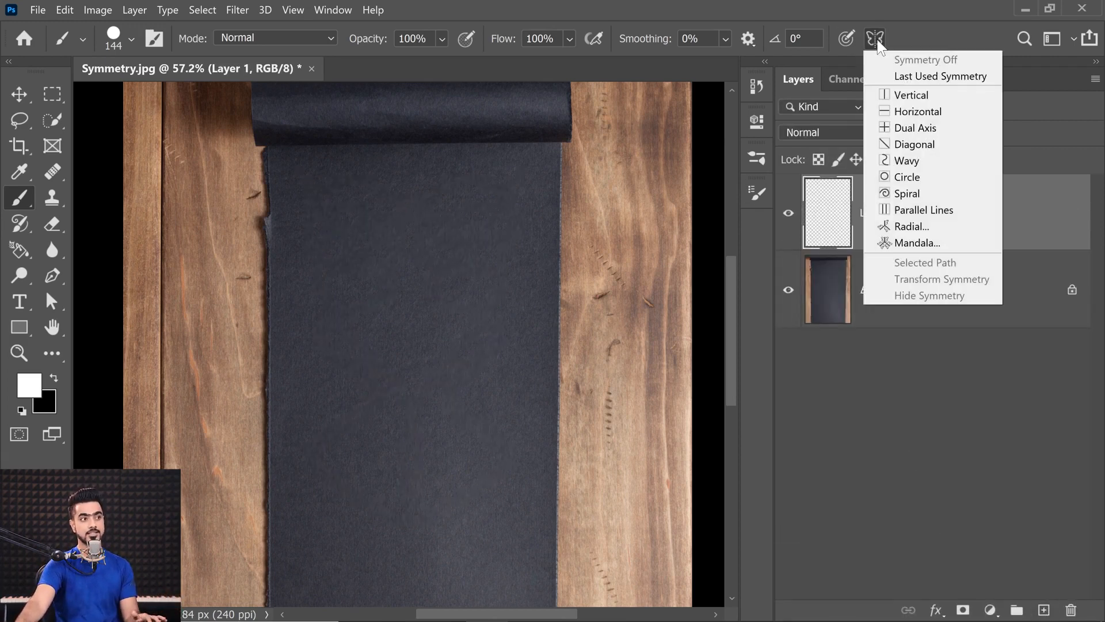
{"action": "left_click", "coordinate": [904, 145]}
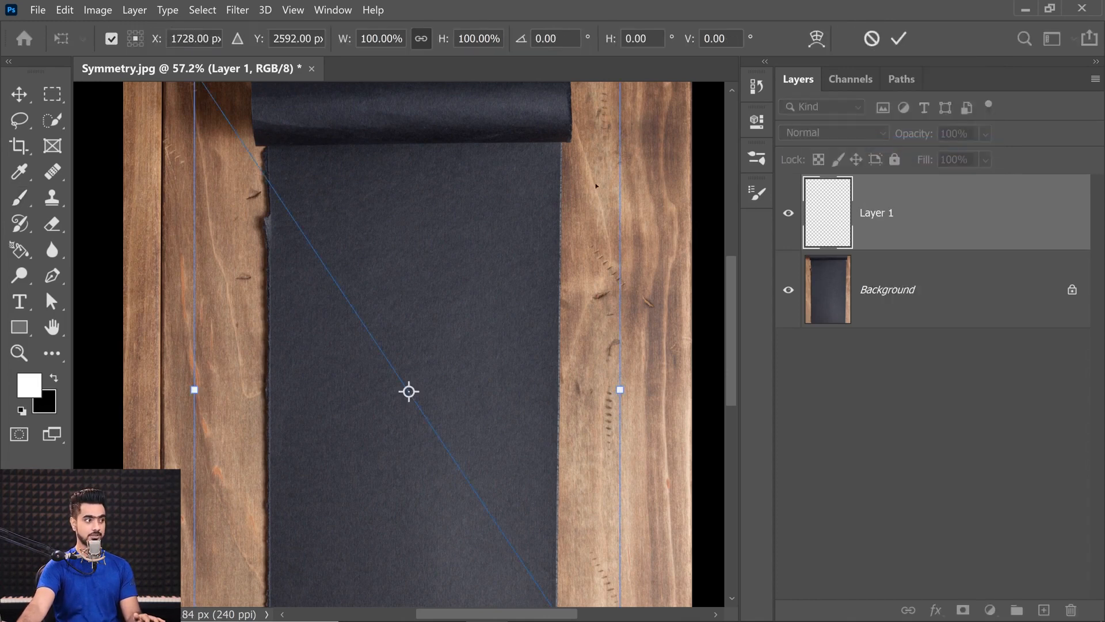
{"action": "left_click", "coordinate": [17, 200]}
{"action": "mouse_move", "coordinate": [311, 176]}
{"action": "left_mouse_down"}
{"action": "mouse_move", "coordinate": [354, 248]}
{"action": "mouse_move", "coordinate": [535, 397]}
{"action": "mouse_move", "coordinate": [561, 518]}
{"action": "left_mouse_up"}
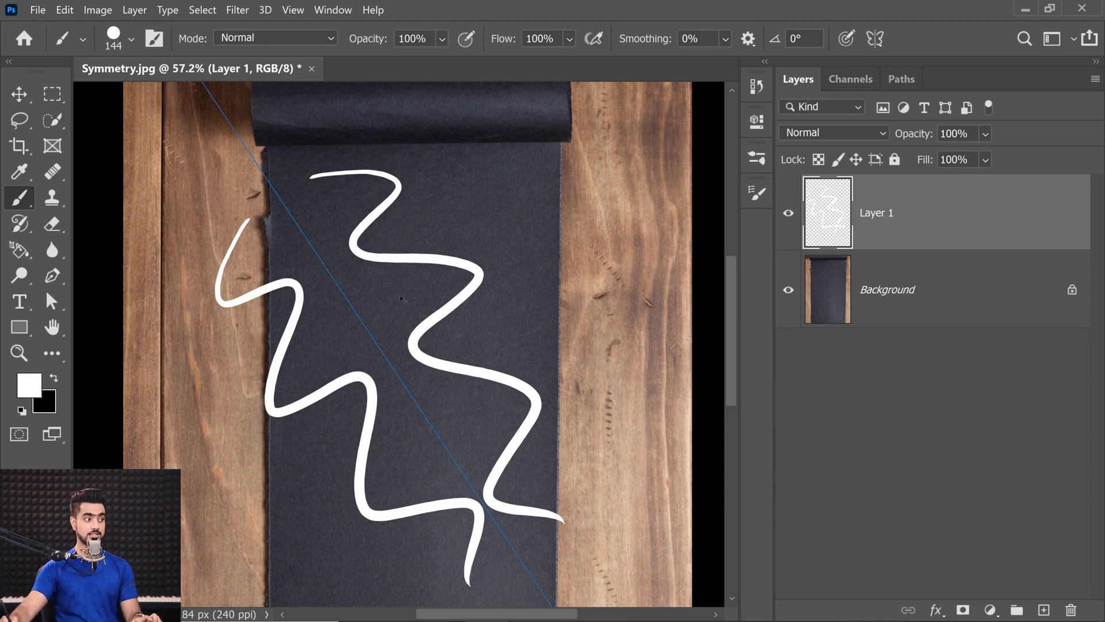
{"action": "key", "text": "ctrl+z"}
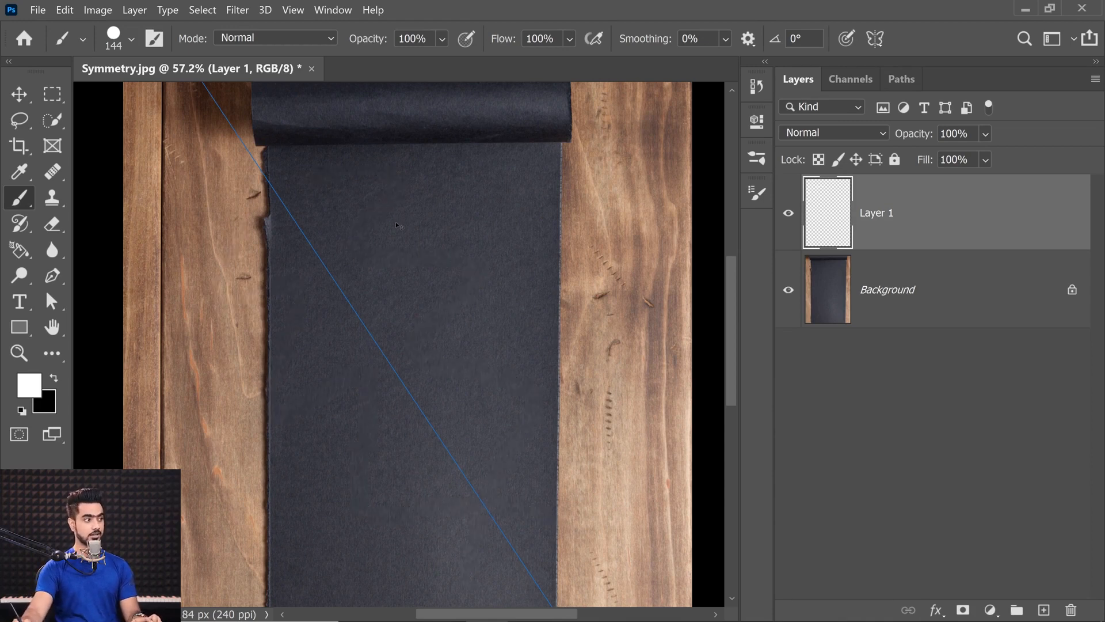
Step: Try Circle paint symmetry with looping freehand strokes around the circle, and clear them from the layer
{"action": "left_click", "coordinate": [873, 40]}
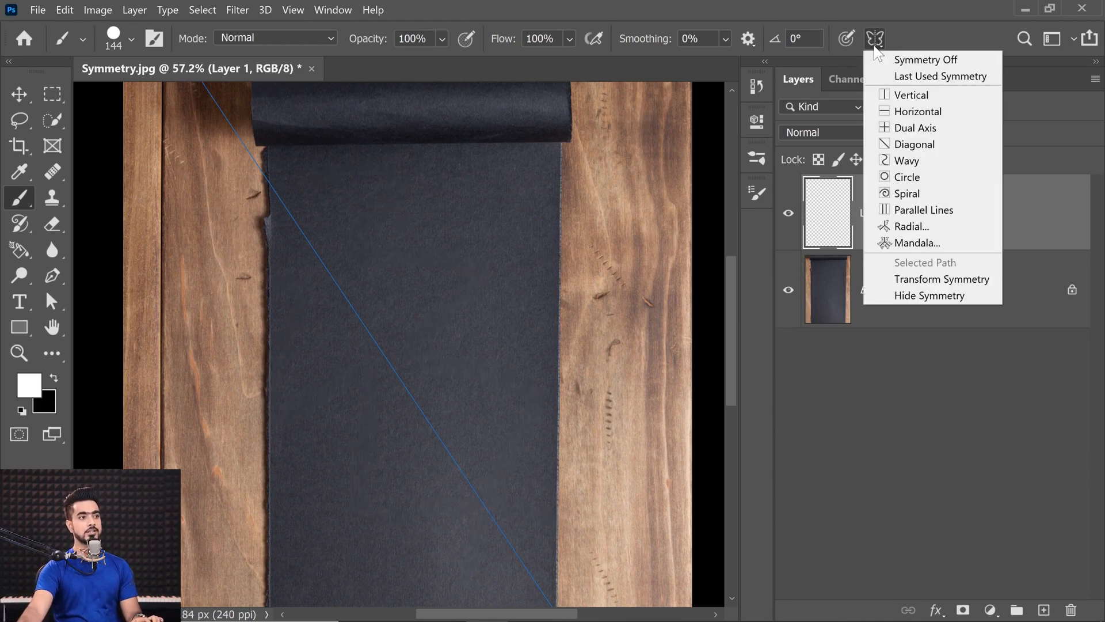
{"action": "left_click", "coordinate": [910, 177]}
{"action": "key", "text": "Return"}
{"action": "mouse_move", "coordinate": [422, 265]}
{"action": "left_mouse_down"}
{"action": "mouse_move", "coordinate": [513, 438]}
{"action": "mouse_move", "coordinate": [431, 348]}
{"action": "mouse_move", "coordinate": [322, 323]}
{"action": "mouse_move", "coordinate": [391, 299]}
{"action": "mouse_move", "coordinate": [518, 345]}
{"action": "mouse_move", "coordinate": [474, 533]}
{"action": "left_mouse_up"}
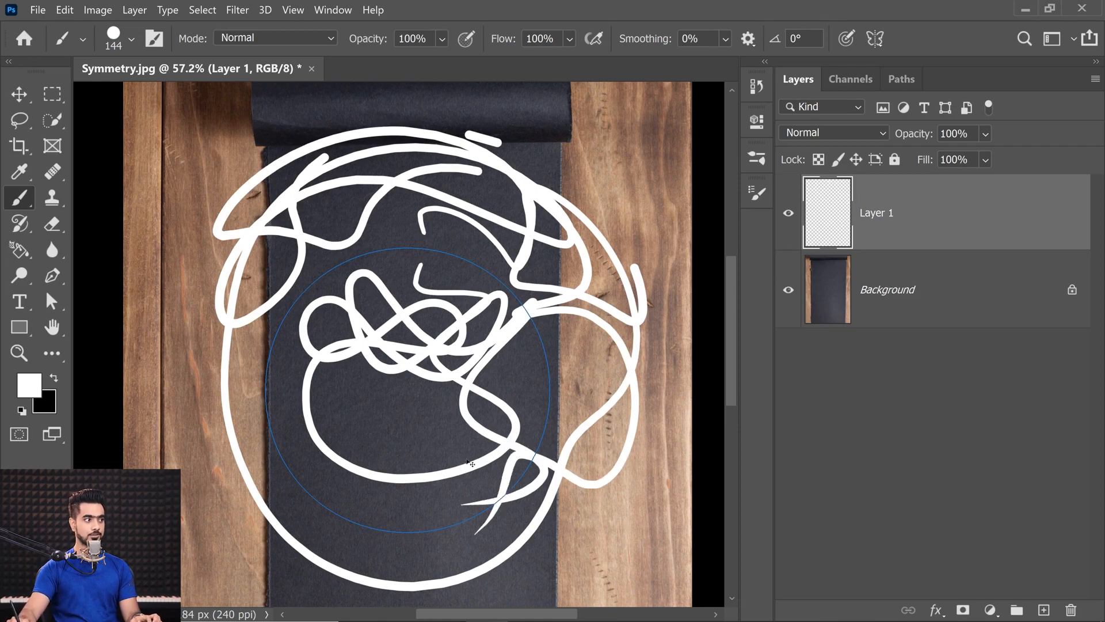
{"action": "key", "text": "Delete"}
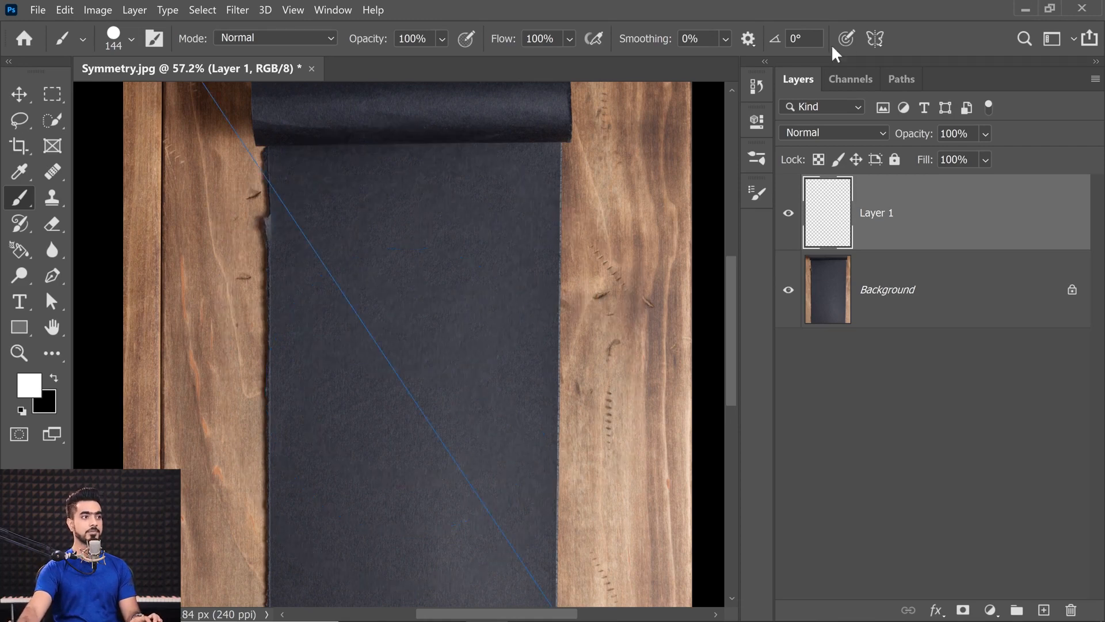
Step: Set up Mandala symmetry with 5 segments, scaled to 76.11% and centred on the paper at X 1754.23 px, Y 2381.19 px
{"action": "left_click", "coordinate": [875, 39]}
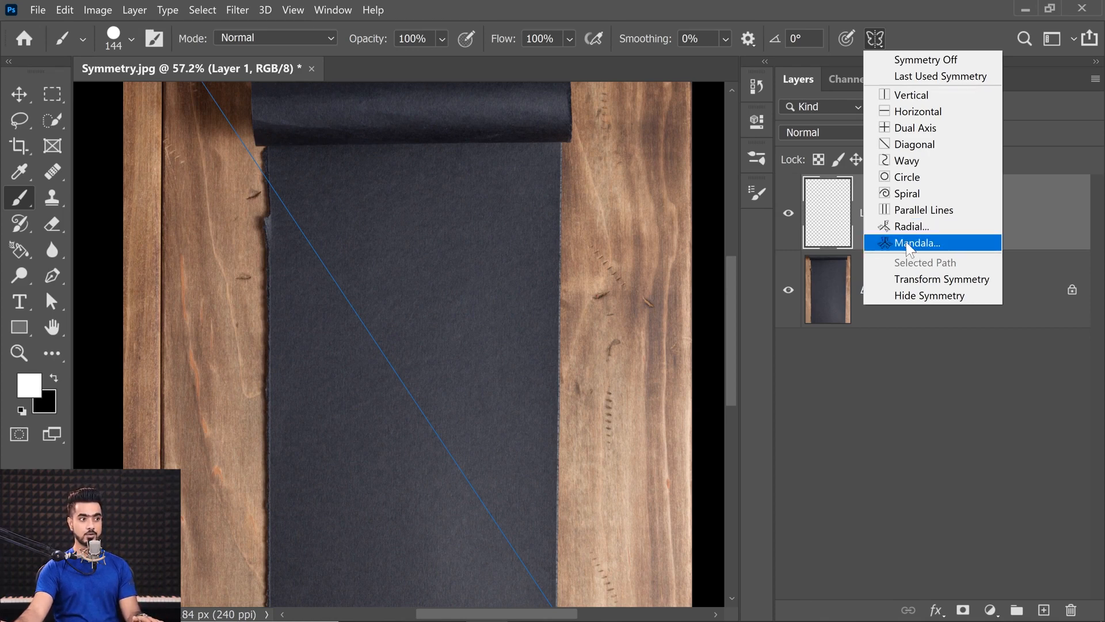
{"action": "left_click", "coordinate": [933, 242]}
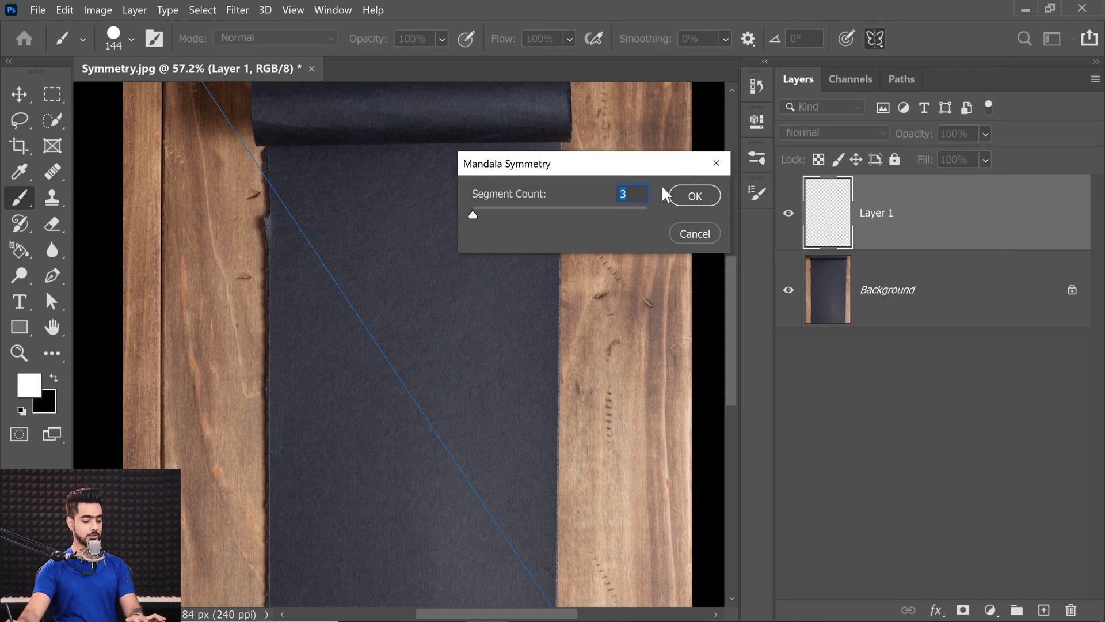
{"action": "left_click", "coordinate": [703, 194]}
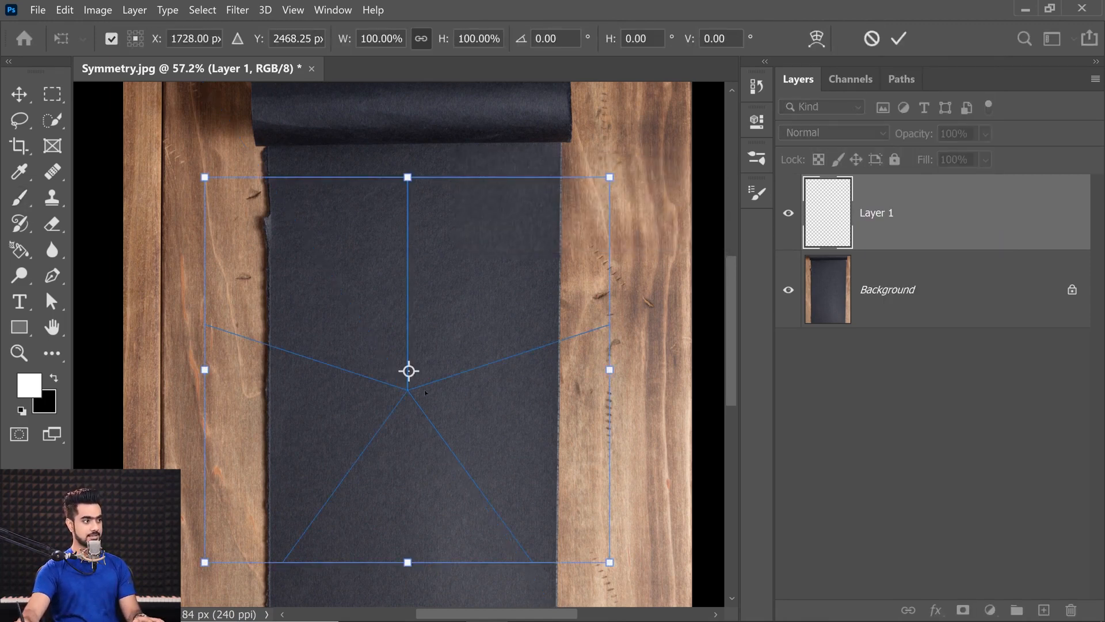
{"action": "left_click_drag", "start_coordinate": [613, 195], "coordinate": [512, 285]}
{"action": "left_click_drag", "start_coordinate": [468, 340], "coordinate": [479, 313]}
{"action": "key", "text": "shift+Right"}
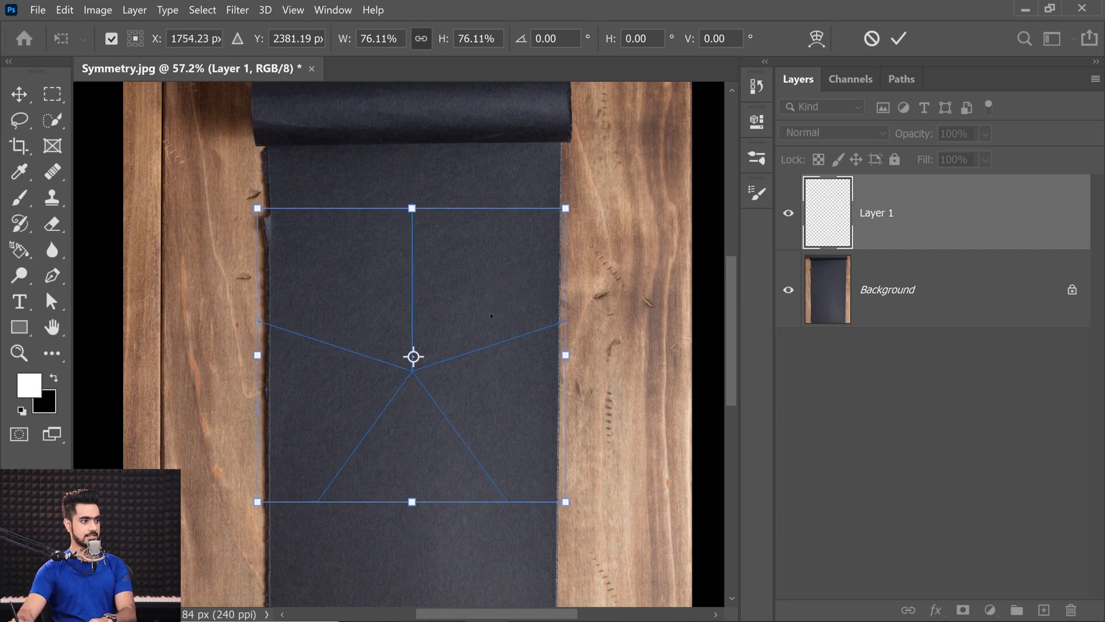
{"action": "key", "text": "Return"}
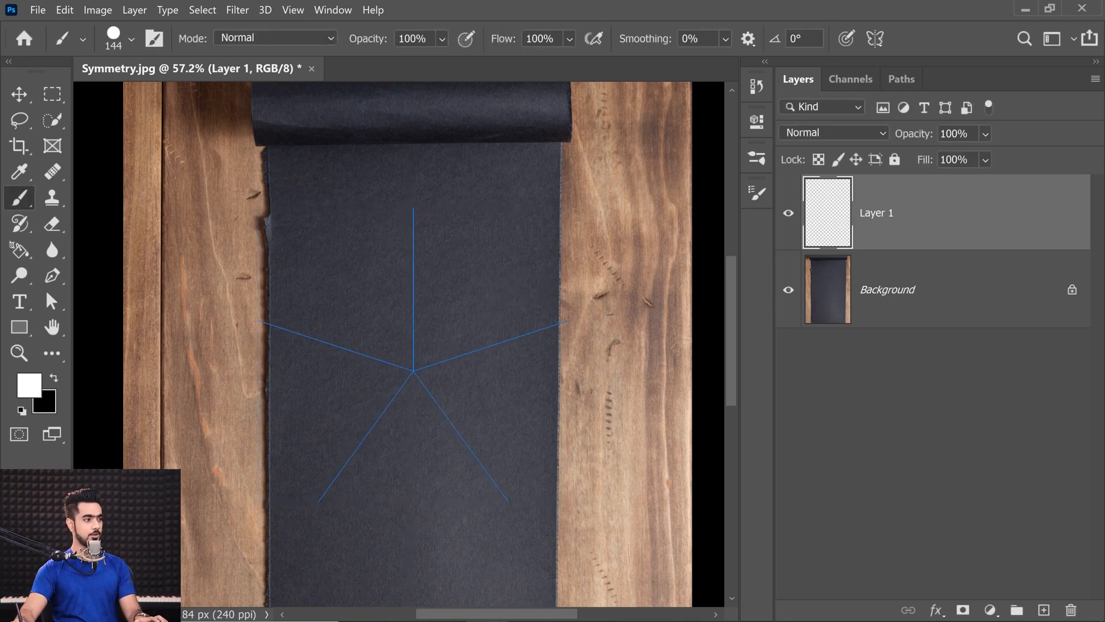
Step: Try freehand strokes with the five-segment mandala, clearing them from the layer and turning symmetry off
{"action": "mouse_move", "coordinate": [438, 235]}
{"action": "left_mouse_down"}
{"action": "mouse_move", "coordinate": [445, 275]}
{"action": "mouse_move", "coordinate": [467, 254]}
{"action": "mouse_move", "coordinate": [490, 277]}
{"action": "mouse_move", "coordinate": [403, 318]}
{"action": "mouse_move", "coordinate": [467, 366]}
{"action": "mouse_move", "coordinate": [387, 378]}
{"action": "mouse_move", "coordinate": [422, 139]}
{"action": "mouse_move", "coordinate": [436, 178]}
{"action": "left_mouse_up"}
{"action": "left_click_drag", "start_coordinate": [403, 288], "coordinate": [424, 134]}
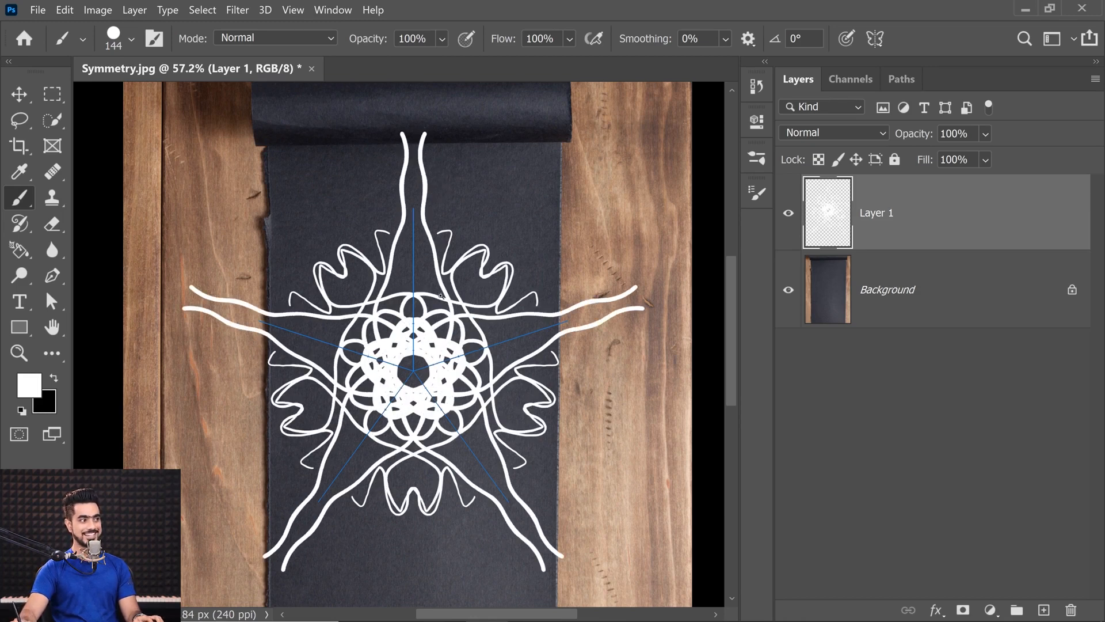
{"action": "scroll", "coordinate": [446, 294], "scroll_direction": "down", "scroll_amount": 5}
{"action": "key", "text": "Delete"}
{"action": "scroll", "coordinate": [439, 315], "scroll_direction": "up", "scroll_amount": 5}
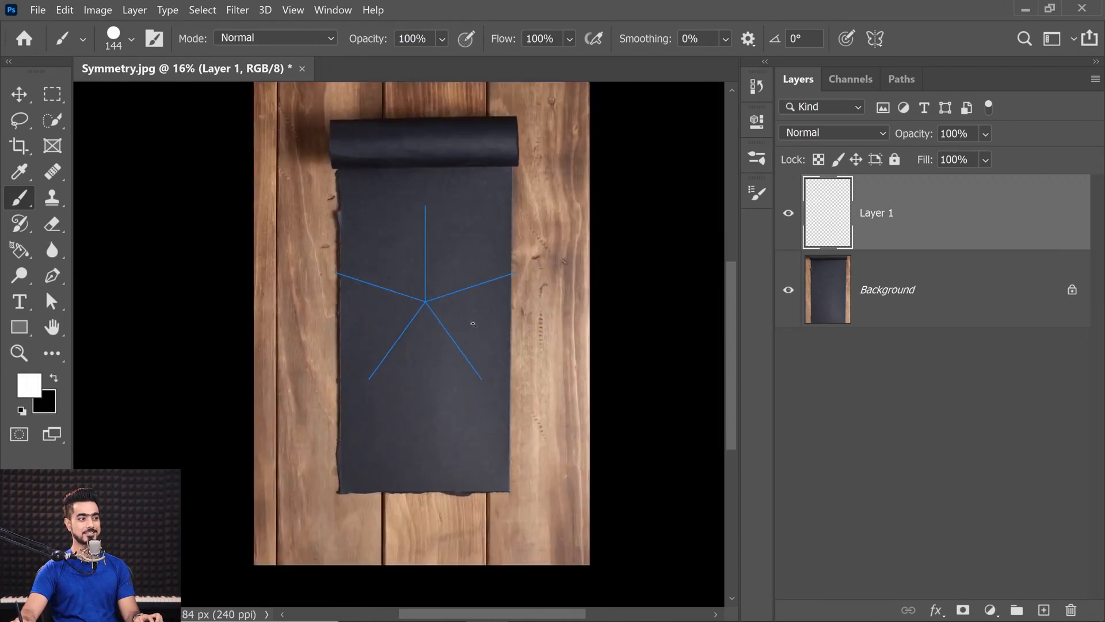
{"action": "left_click_drag", "start_coordinate": [492, 348], "coordinate": [501, 384]}
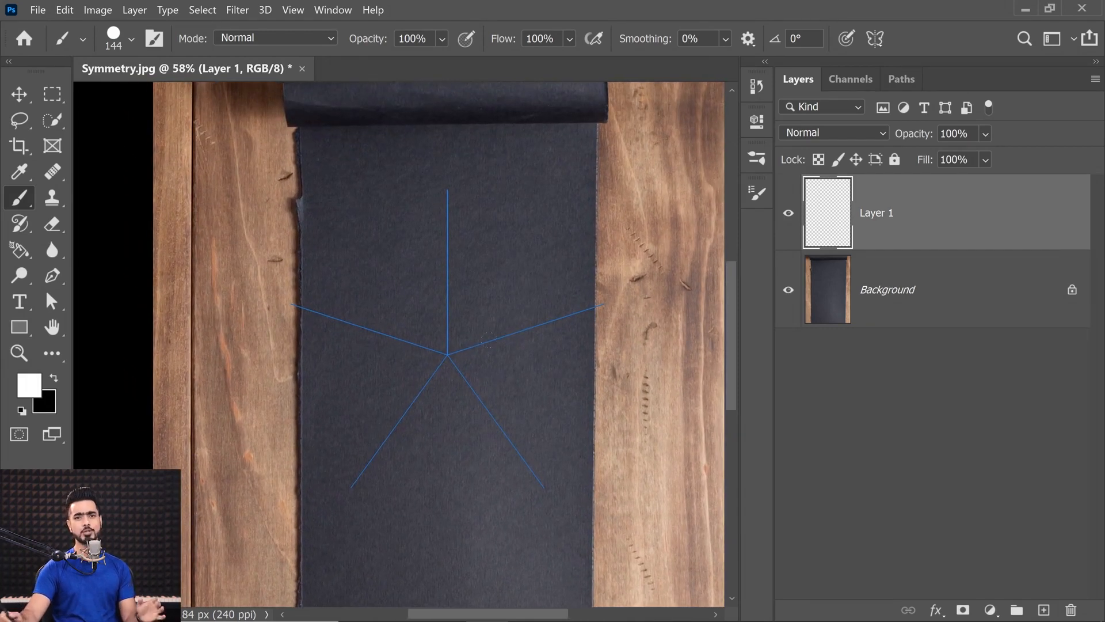
{"action": "left_click", "coordinate": [875, 39]}
{"action": "left_click", "coordinate": [893, 58]}
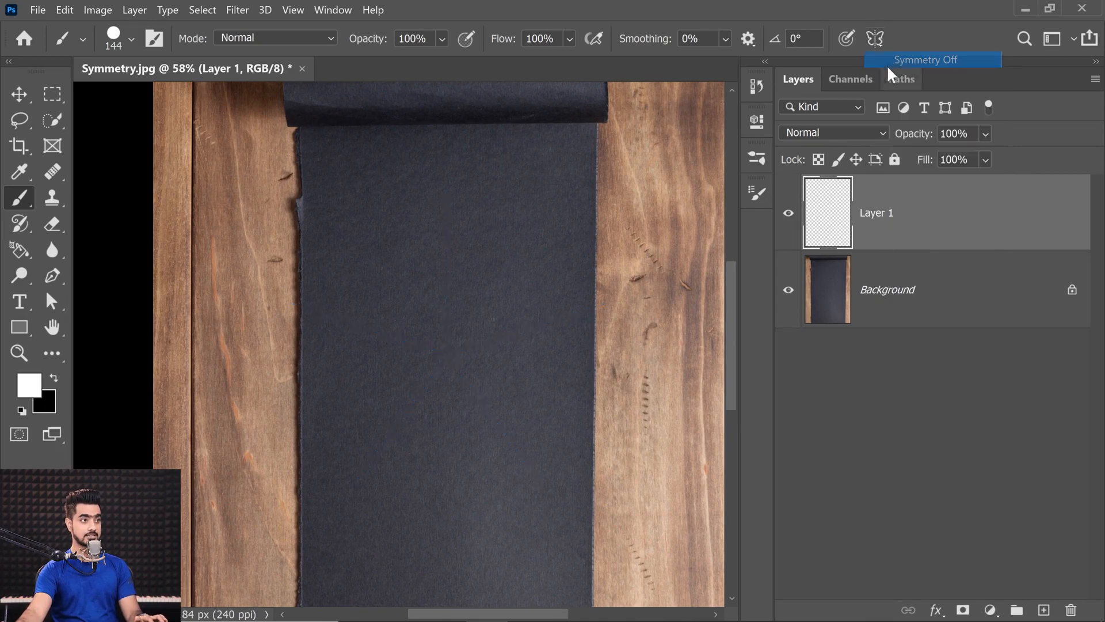
Step: Draw an open S-shaped path with four anchor points down the dark paper using the Pen tool
{"action": "left_click", "coordinate": [52, 275]}
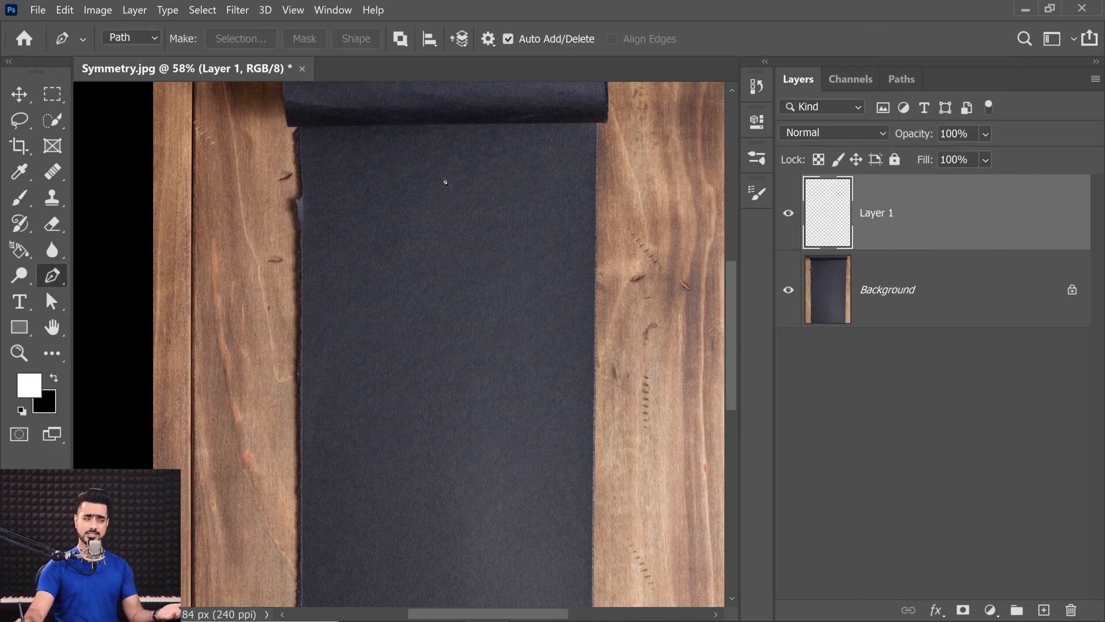
{"action": "left_click", "coordinate": [348, 222]}
{"action": "left_click_drag", "start_coordinate": [463, 282], "coordinate": [445, 364]}
{"action": "left_click_drag", "start_coordinate": [332, 446], "coordinate": [399, 498]}
{"action": "left_click_drag", "start_coordinate": [497, 553], "coordinate": [479, 577]}
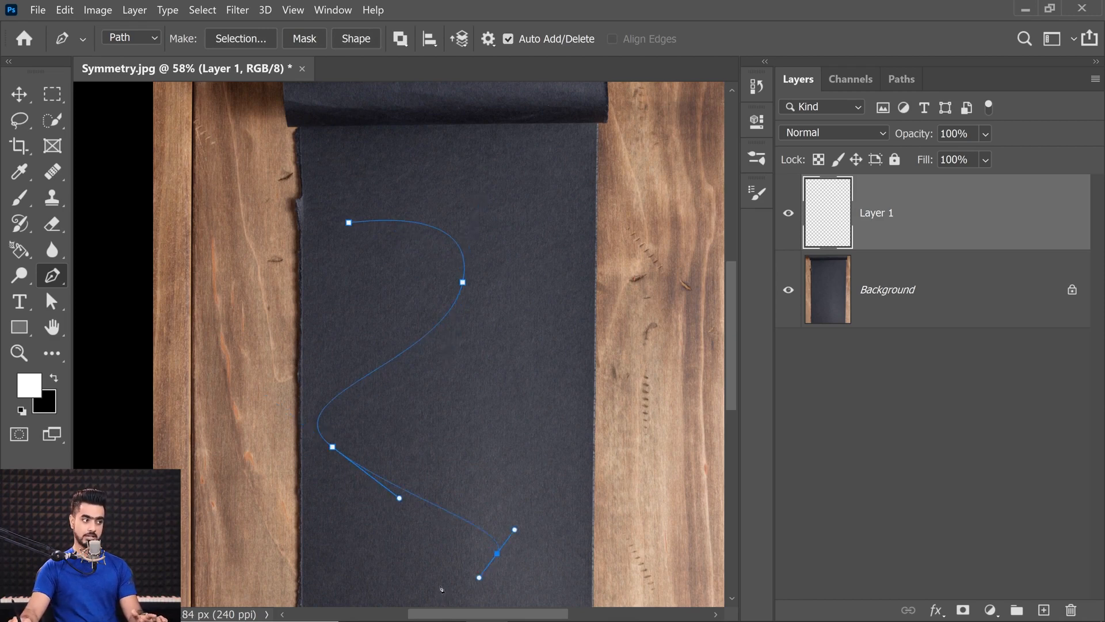
Step: Use the drawn path as the brush's symmetry axis, shift it slightly to the right and apply the transform
{"action": "left_click", "coordinate": [19, 197]}
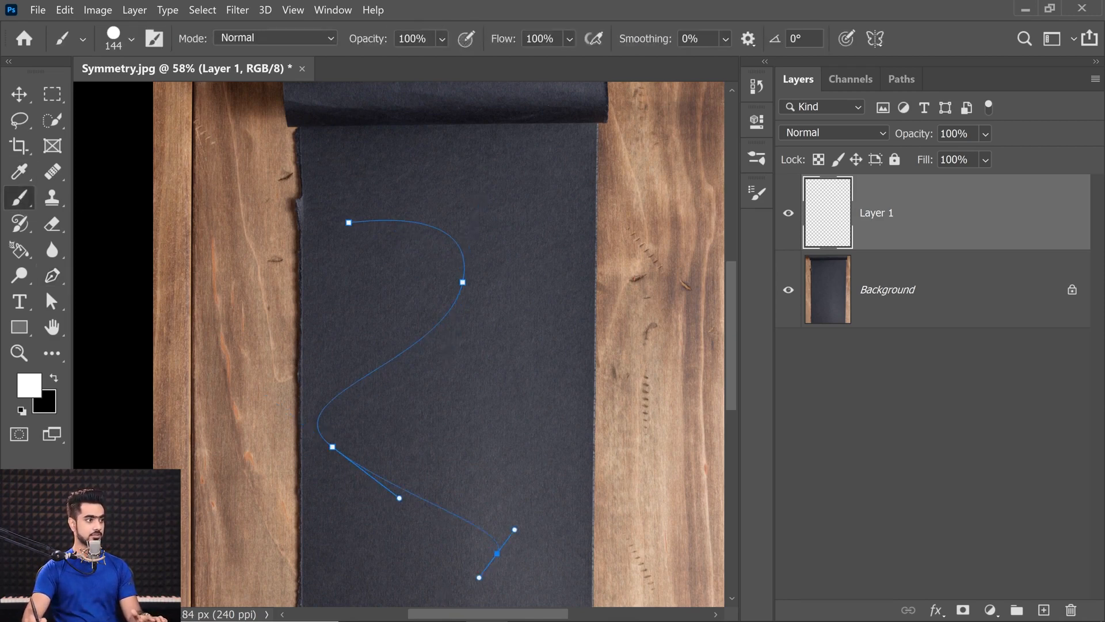
{"action": "left_click", "coordinate": [875, 38]}
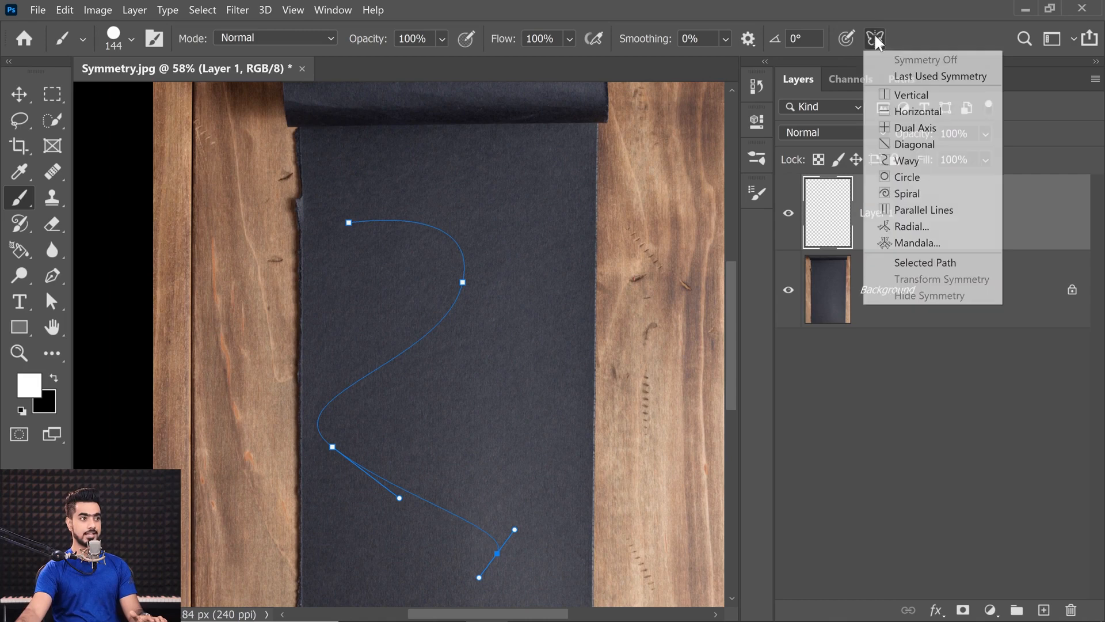
{"action": "left_click", "coordinate": [921, 267]}
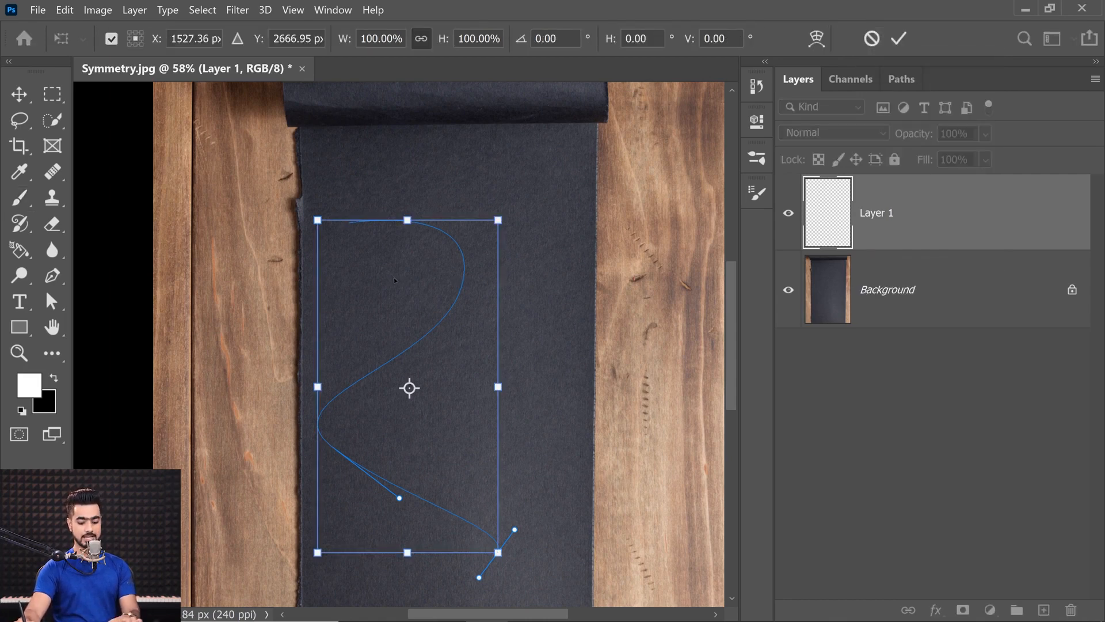
{"action": "left_click_drag", "start_coordinate": [394, 277], "coordinate": [429, 278]}
{"action": "key", "text": "Return"}
Step: Try freehand strokes mirrored along the S-shaped path, and undo the strokes, the path symmetry and the path
{"action": "mouse_move", "coordinate": [409, 228]}
{"action": "left_mouse_down"}
{"action": "mouse_move", "coordinate": [472, 221]}
{"action": "mouse_move", "coordinate": [400, 288]}
{"action": "mouse_move", "coordinate": [380, 362]}
{"action": "mouse_move", "coordinate": [411, 492]}
{"action": "left_mouse_up"}
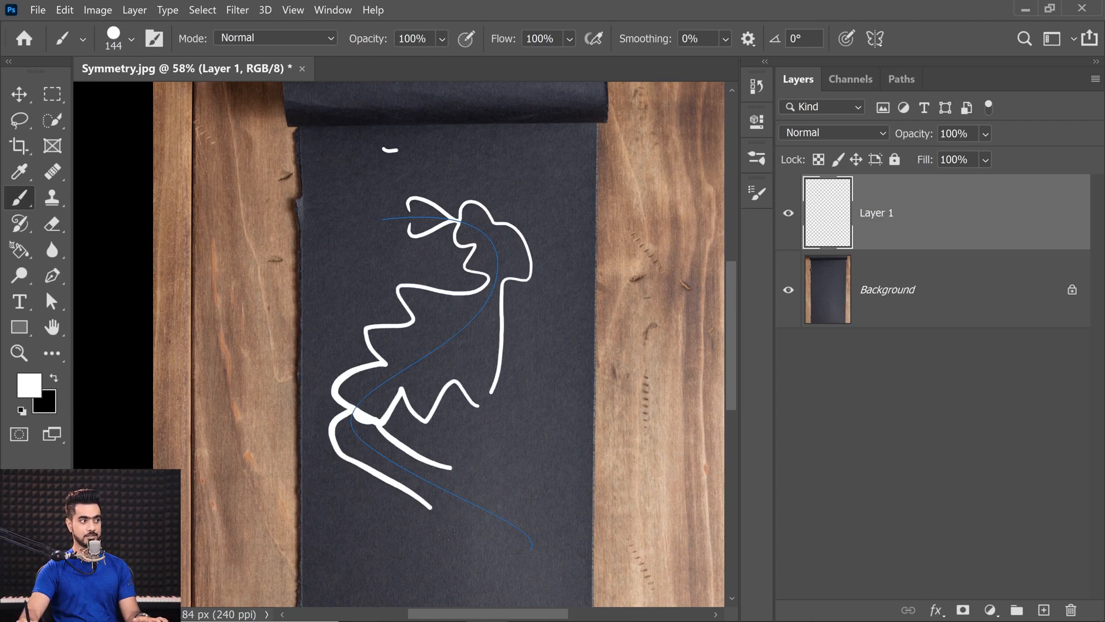
{"action": "key", "text": "ctrl+z"}
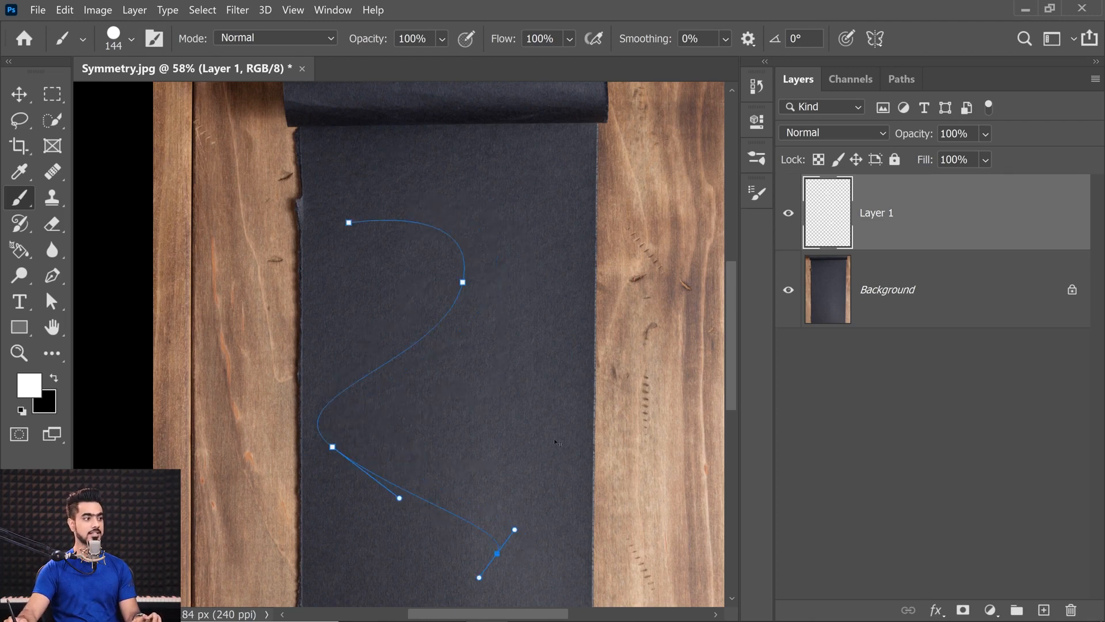
{"action": "key", "text": "ctrl+z"}
{"action": "key", "text": "ctrl+z"}
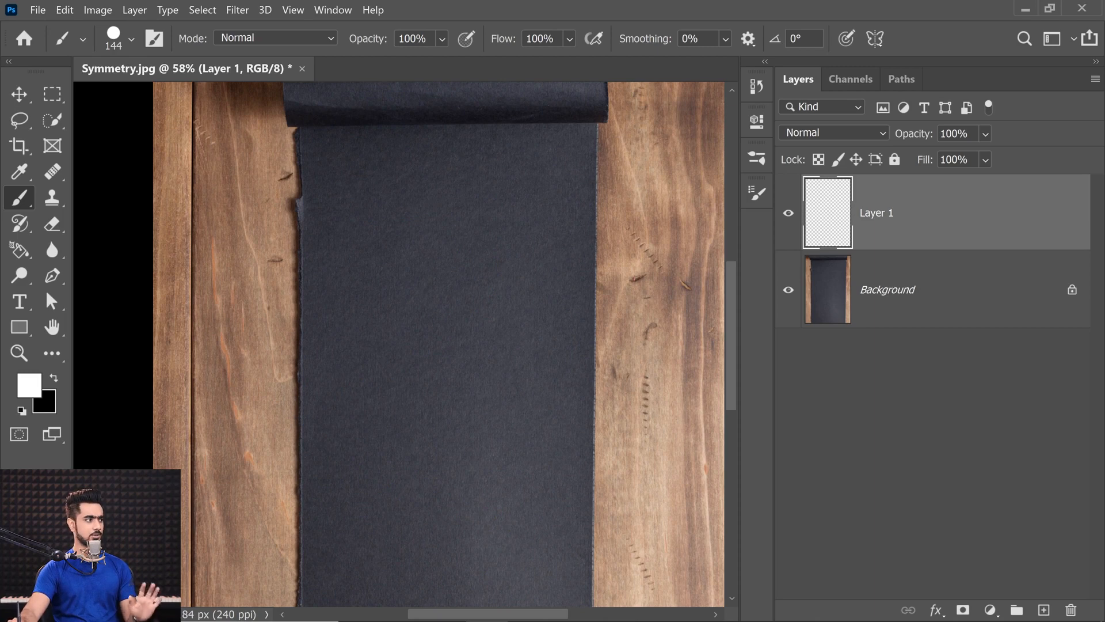
Step: Set up Mandala symmetry with 3 segments, scaled to 72.41% and centred on the paper at X 1783.16 px, Y 2592.00 px
{"action": "left_click", "coordinate": [877, 40]}
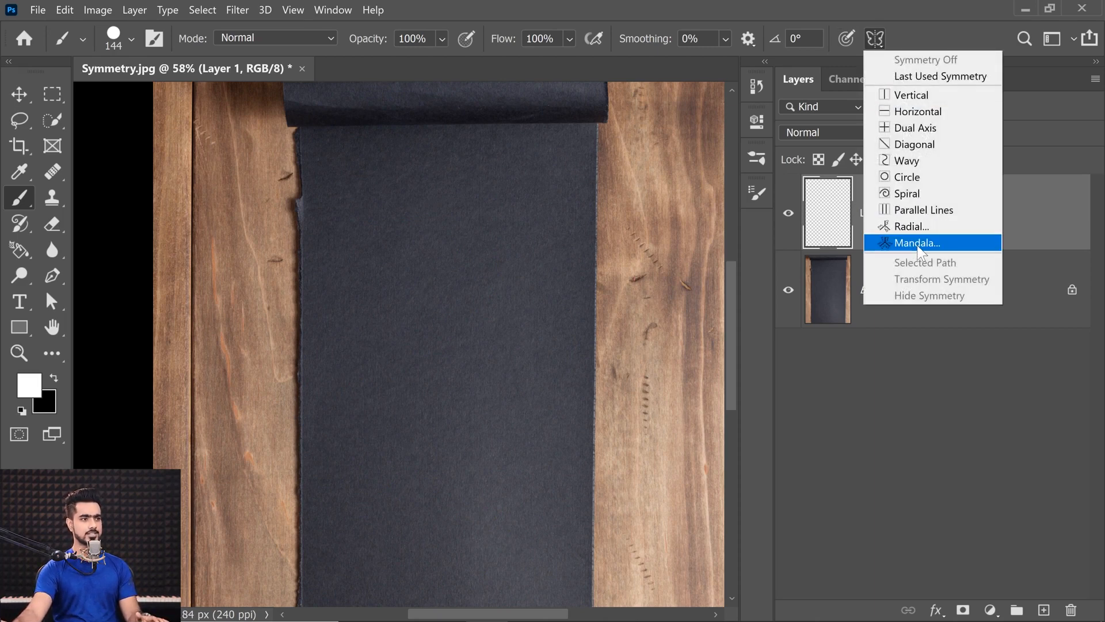
{"action": "left_click", "coordinate": [916, 244]}
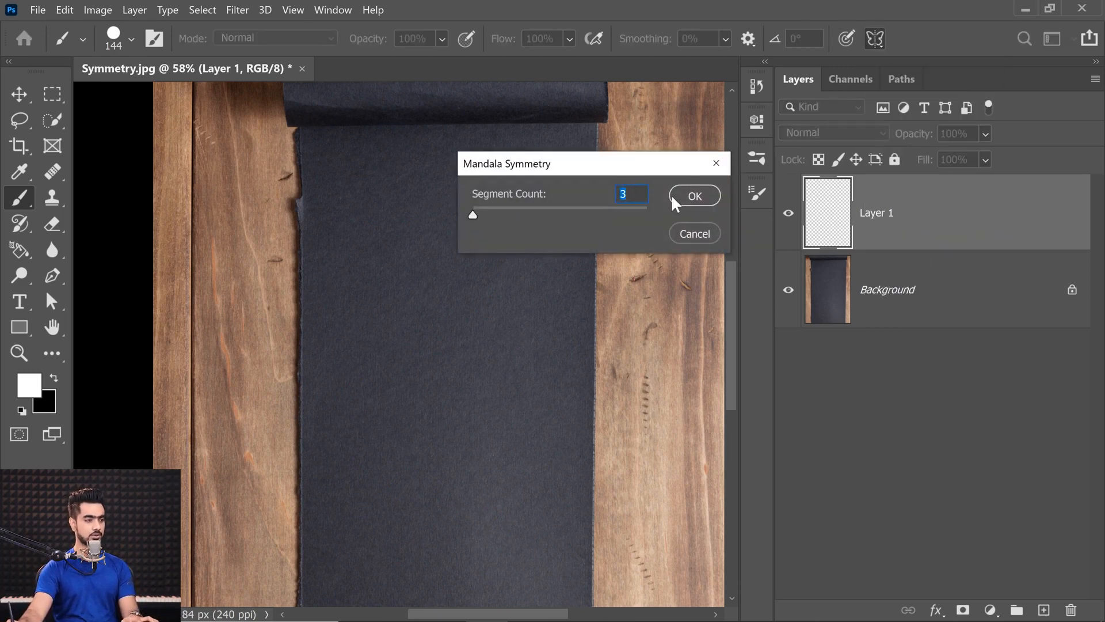
{"action": "left_click", "coordinate": [694, 199]}
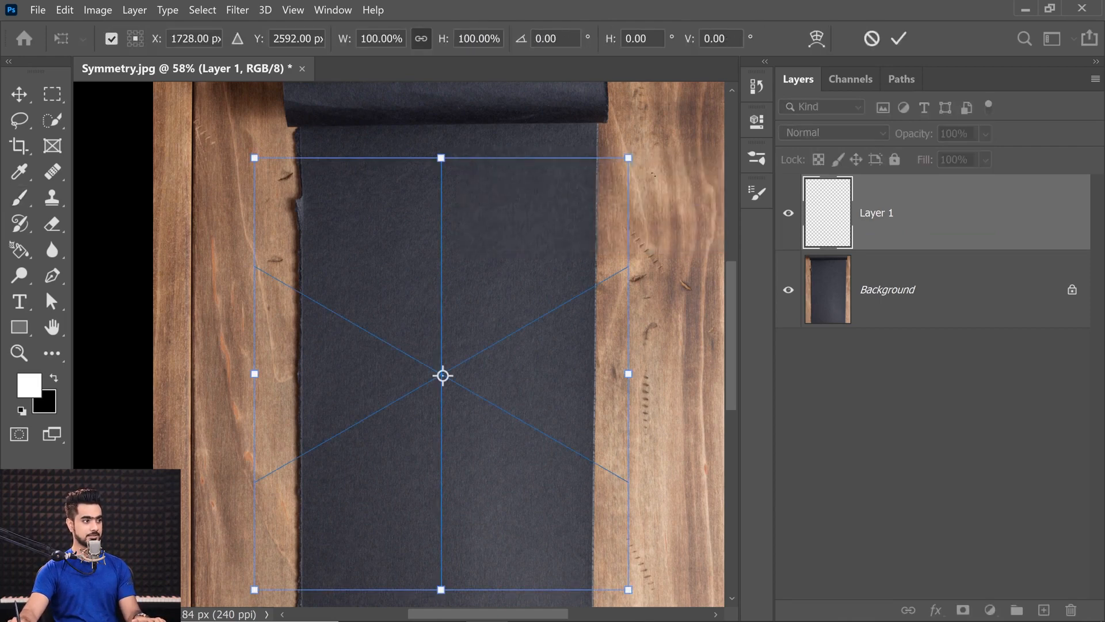
{"action": "left_click_drag", "start_coordinate": [628, 157], "coordinate": [565, 230]}
{"action": "left_click_drag", "start_coordinate": [516, 334], "coordinate": [525, 295]}
{"action": "left_click_drag", "start_coordinate": [578, 230], "coordinate": [587, 219]}
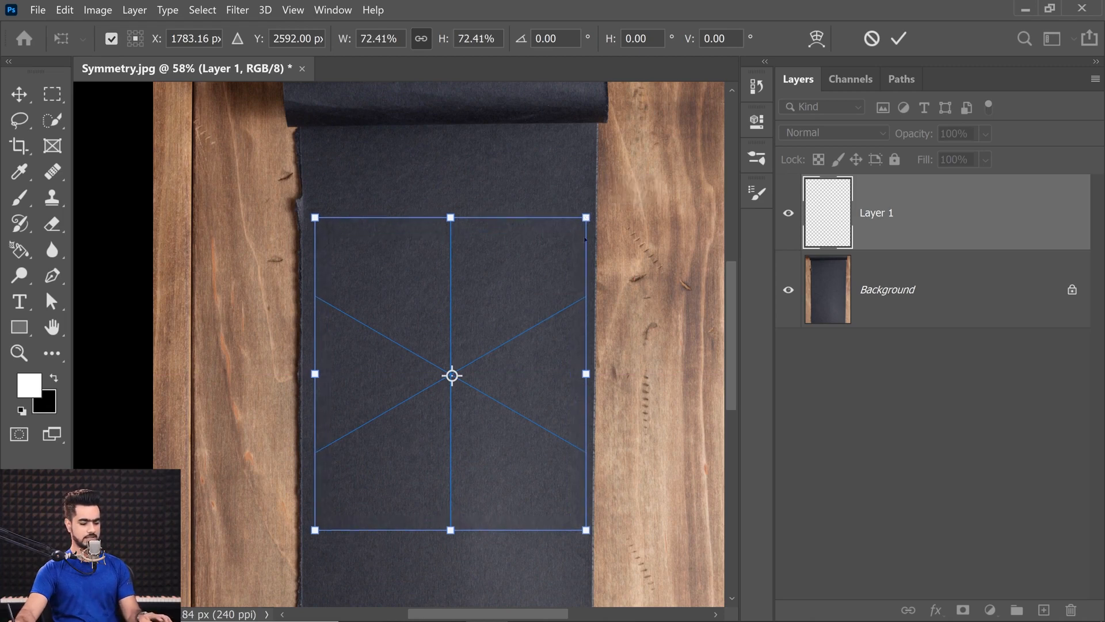
{"action": "key", "text": "Return"}
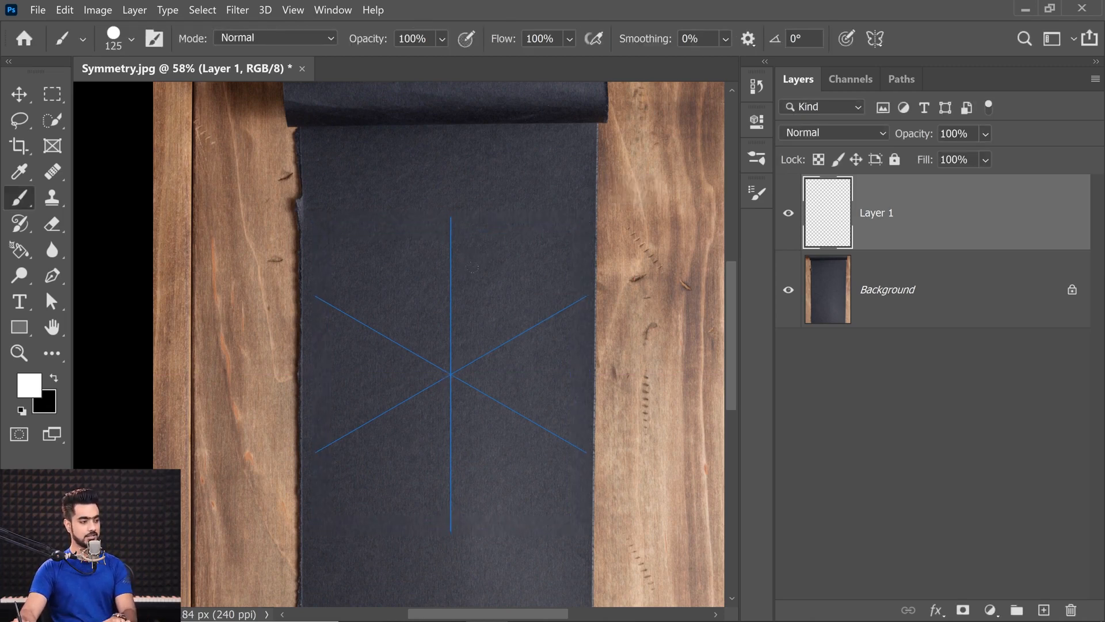
Step: Reduce the brush size to 90 px and try freehand strokes with the three-segment mandala, undoing them
{"action": "scroll", "coordinate": [474, 261], "scroll_direction": "up", "scroll_amount": 3}
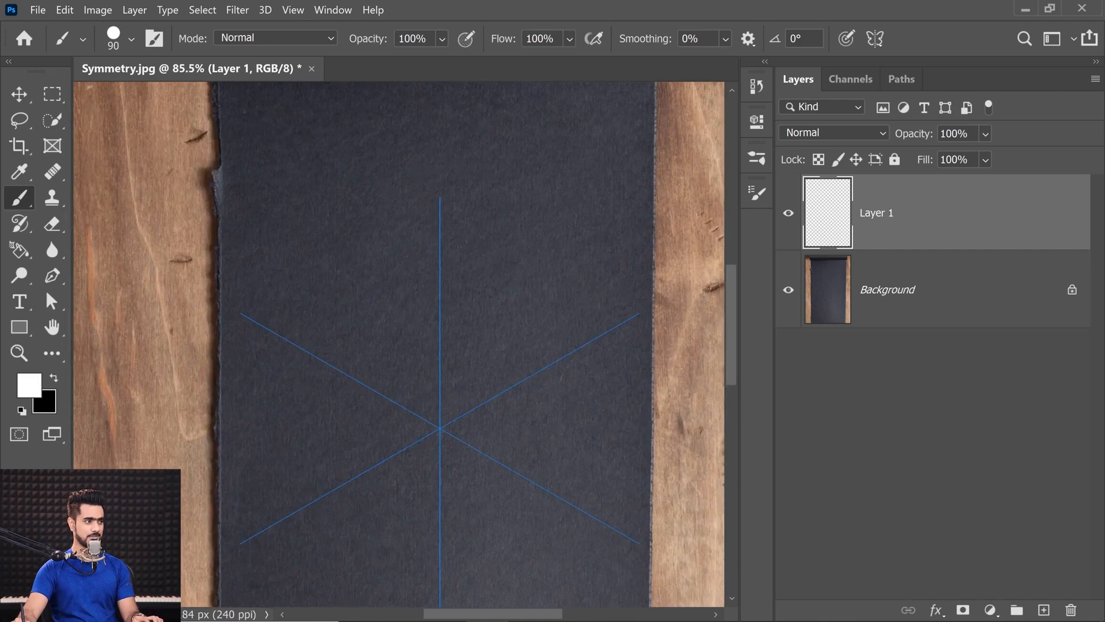
{"action": "mouse_move", "coordinate": [466, 223]}
{"action": "left_mouse_down"}
{"action": "mouse_move", "coordinate": [492, 315]}
{"action": "mouse_move", "coordinate": [540, 248]}
{"action": "mouse_move", "coordinate": [522, 191]}
{"action": "mouse_move", "coordinate": [489, 374]}
{"action": "mouse_move", "coordinate": [443, 361]}
{"action": "mouse_move", "coordinate": [618, 322]}
{"action": "mouse_move", "coordinate": [455, 239]}
{"action": "mouse_move", "coordinate": [538, 345]}
{"action": "mouse_move", "coordinate": [469, 377]}
{"action": "mouse_move", "coordinate": [483, 403]}
{"action": "mouse_move", "coordinate": [454, 369]}
{"action": "mouse_move", "coordinate": [489, 438]}
{"action": "mouse_move", "coordinate": [477, 408]}
{"action": "left_mouse_up"}
{"action": "key", "text": "ctrl+z"}
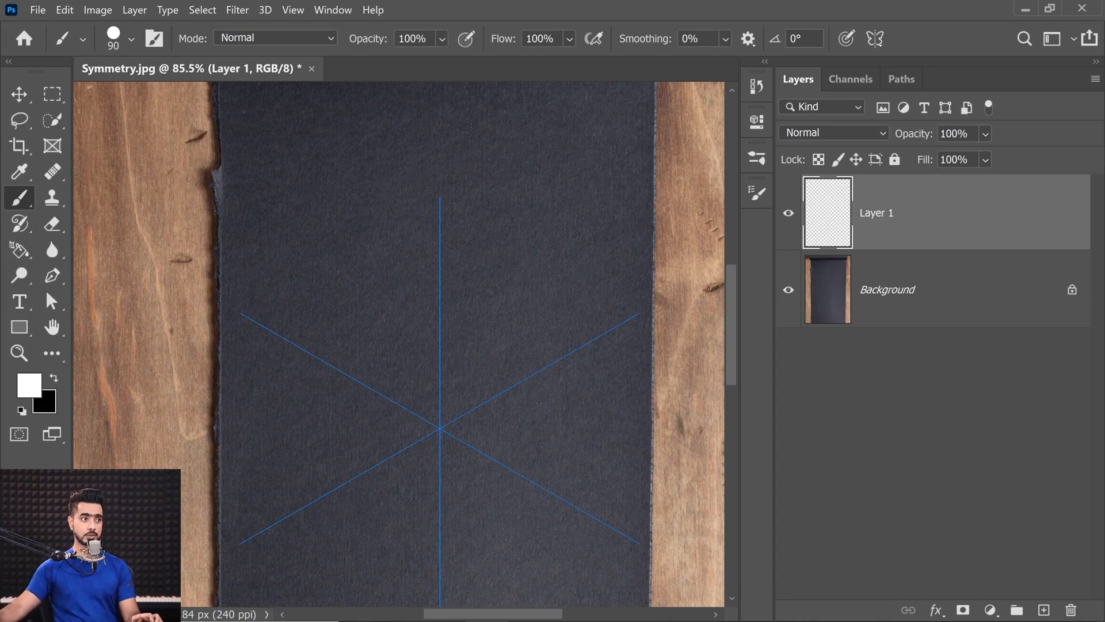
Step: Turn off the paint symmetry and add a new layer above Layer 1
{"action": "left_click", "coordinate": [875, 39]}
{"action": "left_click", "coordinate": [893, 59]}
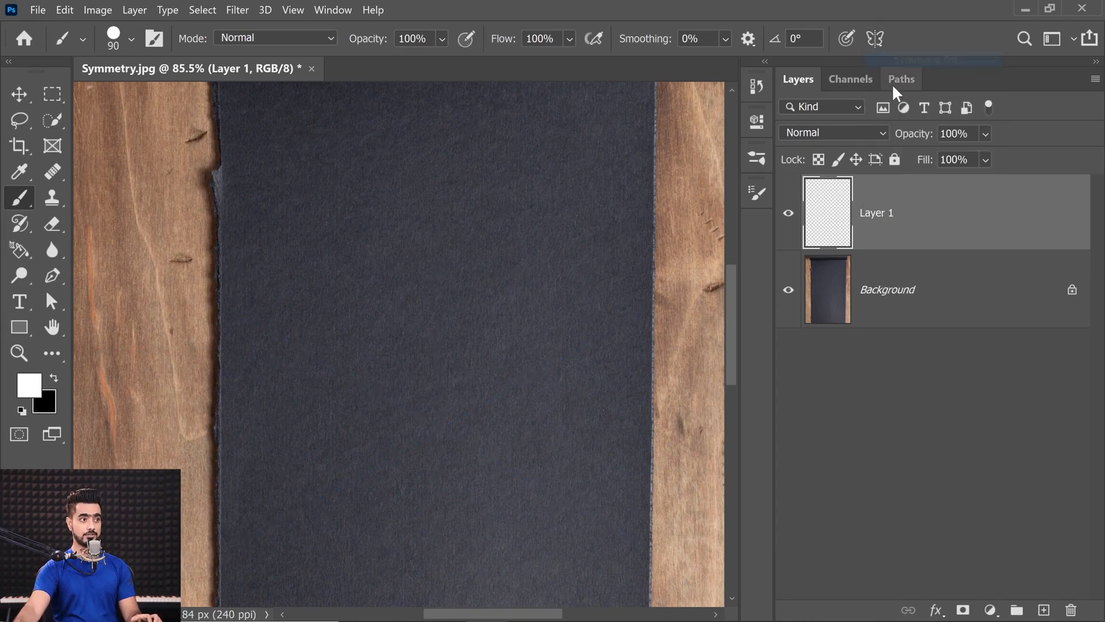
{"action": "left_click", "coordinate": [1043, 610]}
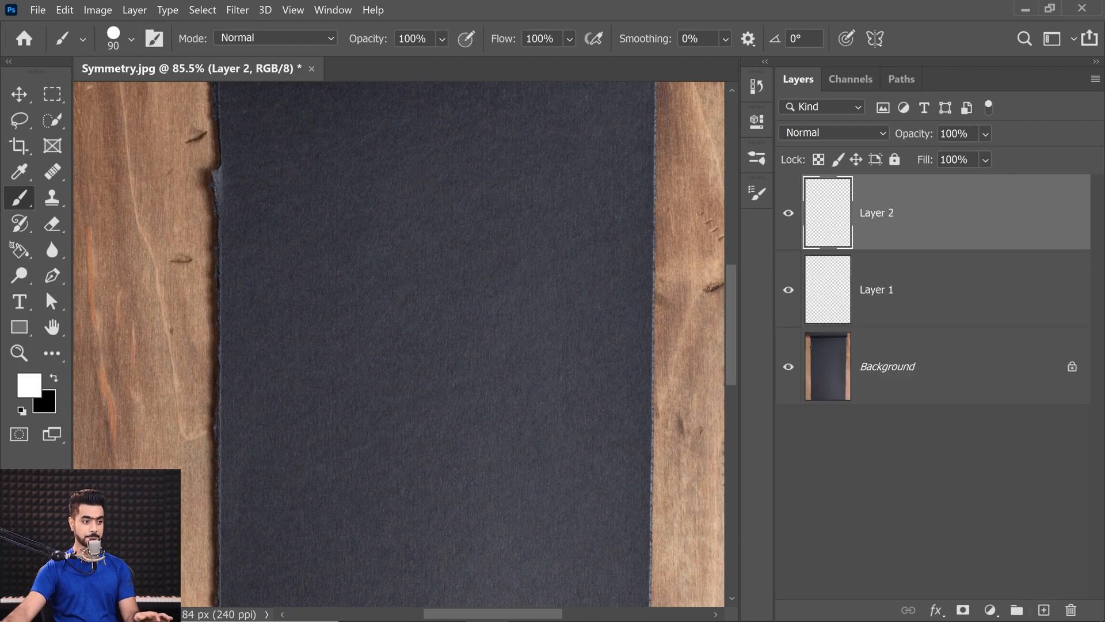
Step: Try freehand brush strokes on the paper with smoothing at 0% and undo them
{"action": "scroll", "coordinate": [377, 192], "scroll_direction": "up", "scroll_amount": 2}
{"action": "mouse_move", "coordinate": [344, 148]}
{"action": "left_mouse_down"}
{"action": "mouse_move", "coordinate": [395, 316]}
{"action": "mouse_move", "coordinate": [469, 351]}
{"action": "mouse_move", "coordinate": [348, 414]}
{"action": "mouse_move", "coordinate": [586, 420]}
{"action": "left_mouse_up"}
{"action": "key", "text": "ctrl+z"}
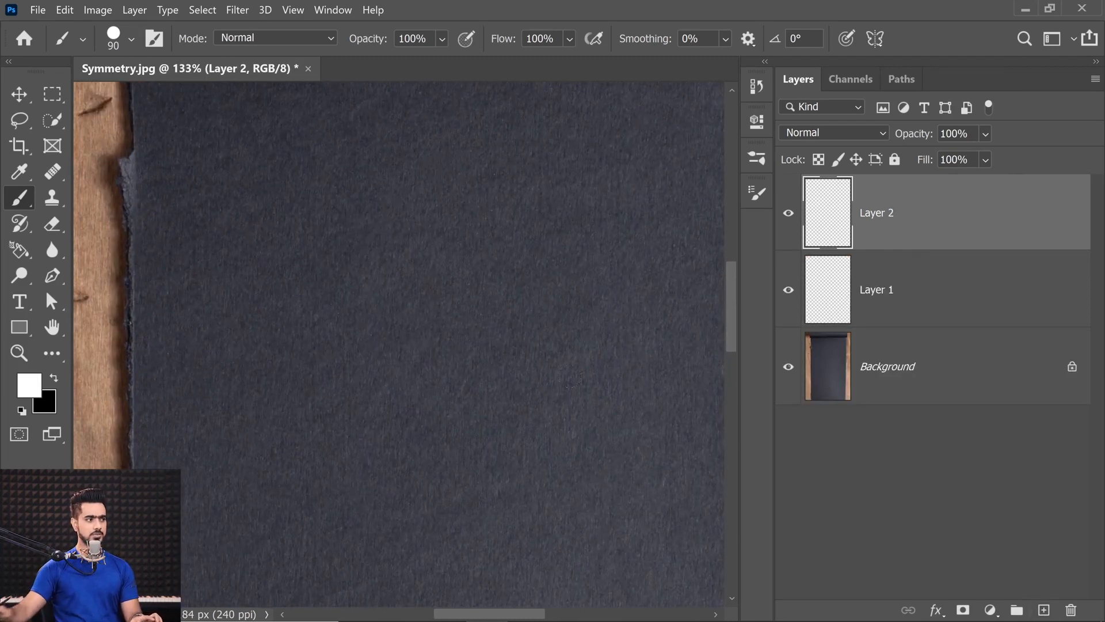
{"action": "mouse_move", "coordinate": [233, 172]}
{"action": "left_mouse_down"}
{"action": "mouse_move", "coordinate": [259, 246]}
{"action": "mouse_move", "coordinate": [395, 439]}
{"action": "mouse_move", "coordinate": [530, 247]}
{"action": "mouse_move", "coordinate": [374, 264]}
{"action": "left_mouse_up"}
{"action": "key", "text": "ctrl+z"}
{"action": "left_click_drag", "start_coordinate": [182, 461], "coordinate": [724, 266]}
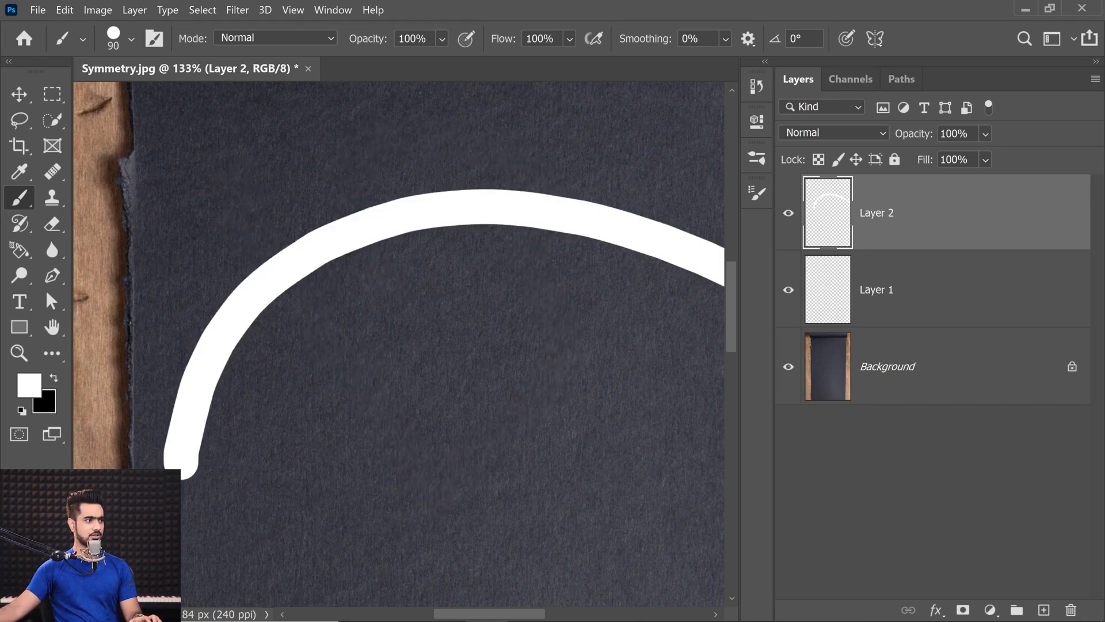
{"action": "scroll", "coordinate": [559, 158], "scroll_direction": "down", "scroll_amount": 5}
{"action": "scroll", "coordinate": [558, 159], "scroll_direction": "up", "scroll_amount": 6}
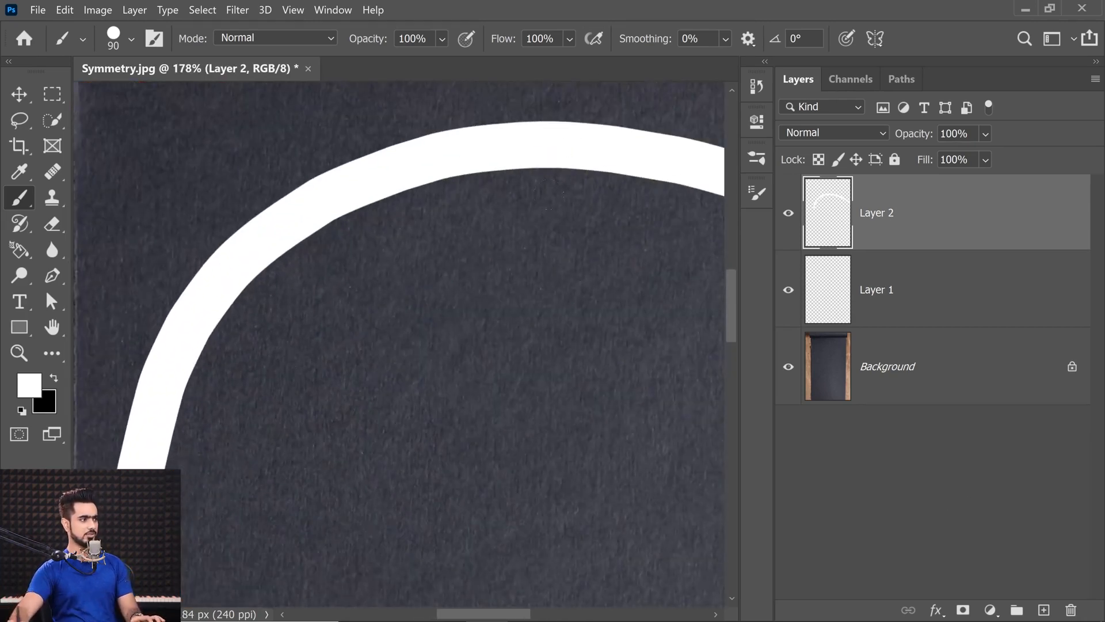
{"action": "key", "text": "ctrl+z"}
{"action": "scroll", "coordinate": [545, 267], "scroll_direction": "left", "scroll_amount": 5}
{"action": "scroll", "coordinate": [486, 283], "scroll_direction": "down", "scroll_amount": 3}
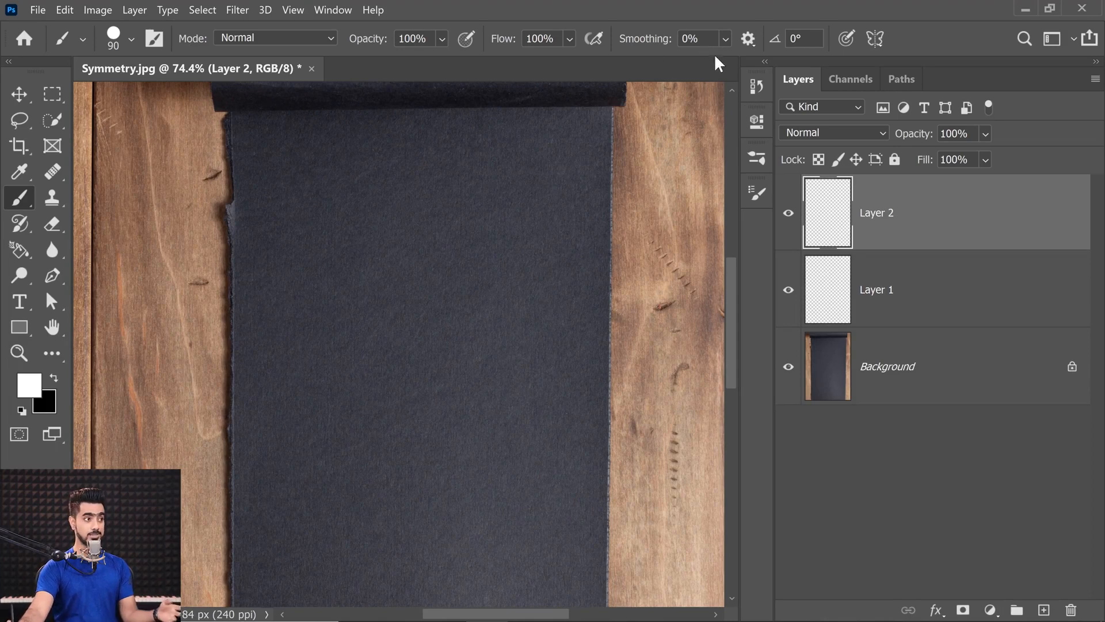
Step: Set the brush smoothing to 100% and try looping freehand strokes on the paper
{"action": "left_click_drag", "start_coordinate": [647, 45], "coordinate": [823, 46]}
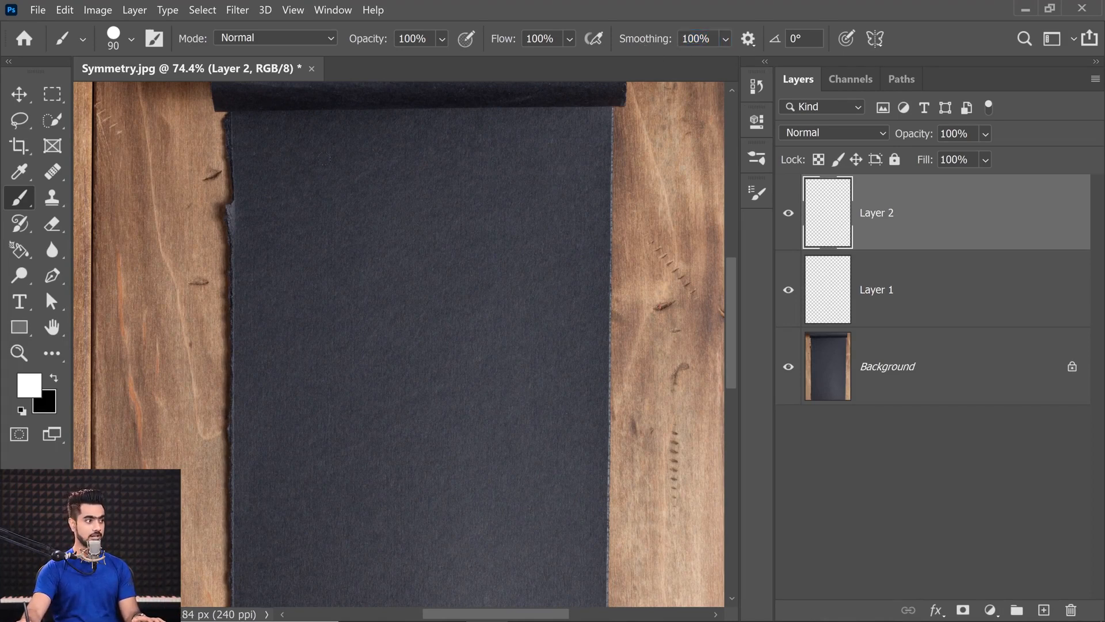
{"action": "mouse_move", "coordinate": [326, 154]}
{"action": "left_mouse_down"}
{"action": "mouse_move", "coordinate": [424, 182]}
{"action": "mouse_move", "coordinate": [475, 265]}
{"action": "mouse_move", "coordinate": [381, 325]}
{"action": "mouse_move", "coordinate": [293, 416]}
{"action": "mouse_move", "coordinate": [447, 483]}
{"action": "mouse_move", "coordinate": [578, 366]}
{"action": "mouse_move", "coordinate": [406, 325]}
{"action": "mouse_move", "coordinate": [261, 246]}
{"action": "mouse_move", "coordinate": [350, 221]}
{"action": "mouse_move", "coordinate": [537, 350]}
{"action": "mouse_move", "coordinate": [600, 231]}
{"action": "mouse_move", "coordinate": [385, 316]}
{"action": "mouse_move", "coordinate": [459, 534]}
{"action": "mouse_move", "coordinate": [293, 526]}
{"action": "mouse_move", "coordinate": [356, 405]}
{"action": "mouse_move", "coordinate": [580, 414]}
{"action": "left_mouse_up"}
{"action": "key", "text": "ctrl+z"}
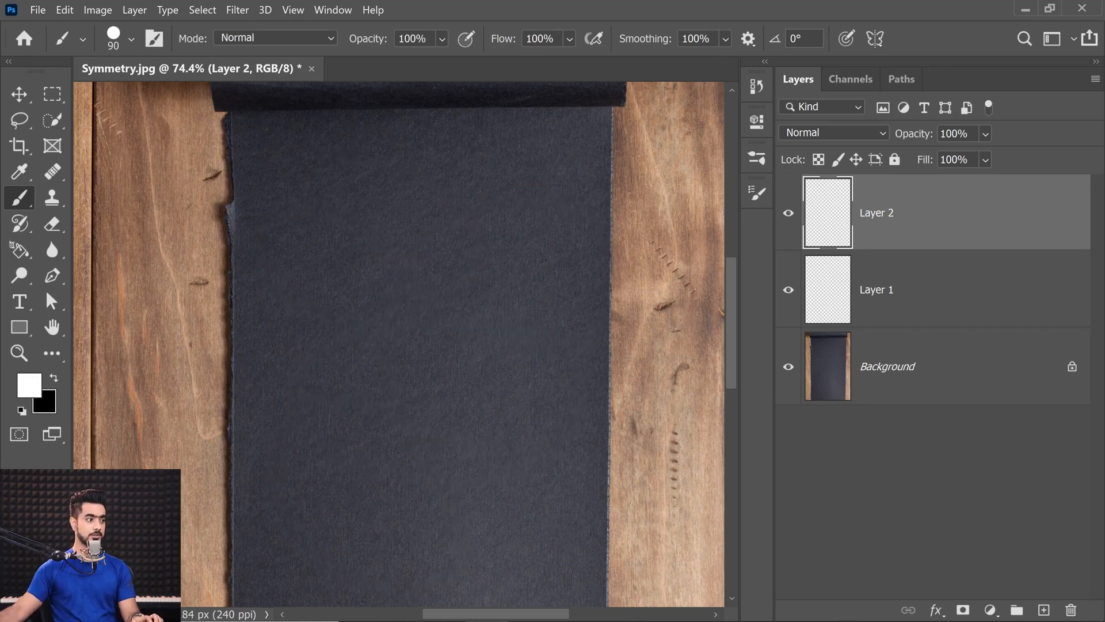
{"action": "mouse_move", "coordinate": [369, 183]}
{"action": "left_mouse_down"}
{"action": "mouse_move", "coordinate": [435, 237]}
{"action": "mouse_move", "coordinate": [381, 356]}
{"action": "mouse_move", "coordinate": [462, 407]}
{"action": "mouse_move", "coordinate": [516, 268]}
{"action": "mouse_move", "coordinate": [400, 336]}
{"action": "mouse_move", "coordinate": [277, 366]}
{"action": "mouse_move", "coordinate": [292, 262]}
{"action": "mouse_move", "coordinate": [305, 419]}
{"action": "mouse_move", "coordinate": [302, 575]}
{"action": "mouse_move", "coordinate": [410, 504]}
{"action": "mouse_move", "coordinate": [442, 316]}
{"action": "mouse_move", "coordinate": [451, 438]}
{"action": "mouse_move", "coordinate": [492, 560]}
{"action": "mouse_move", "coordinate": [430, 513]}
{"action": "mouse_move", "coordinate": [496, 268]}
{"action": "mouse_move", "coordinate": [429, 156]}
{"action": "left_mouse_up"}
{"action": "scroll", "coordinate": [426, 190], "scroll_direction": "up", "scroll_amount": 5}
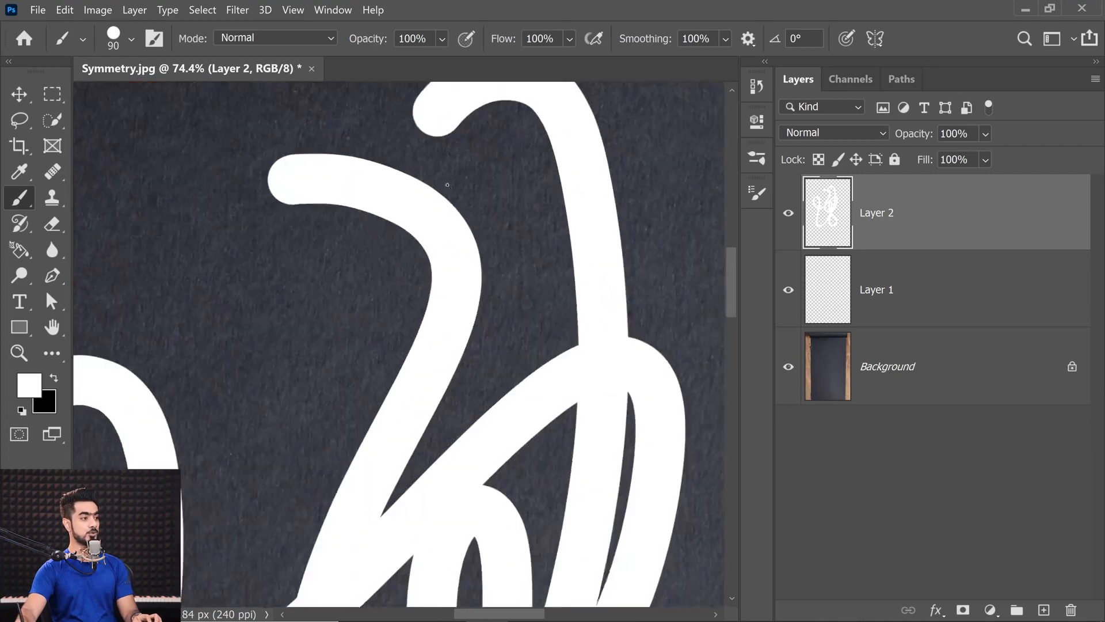
{"action": "scroll", "coordinate": [447, 332], "scroll_direction": "down", "scroll_amount": 4}
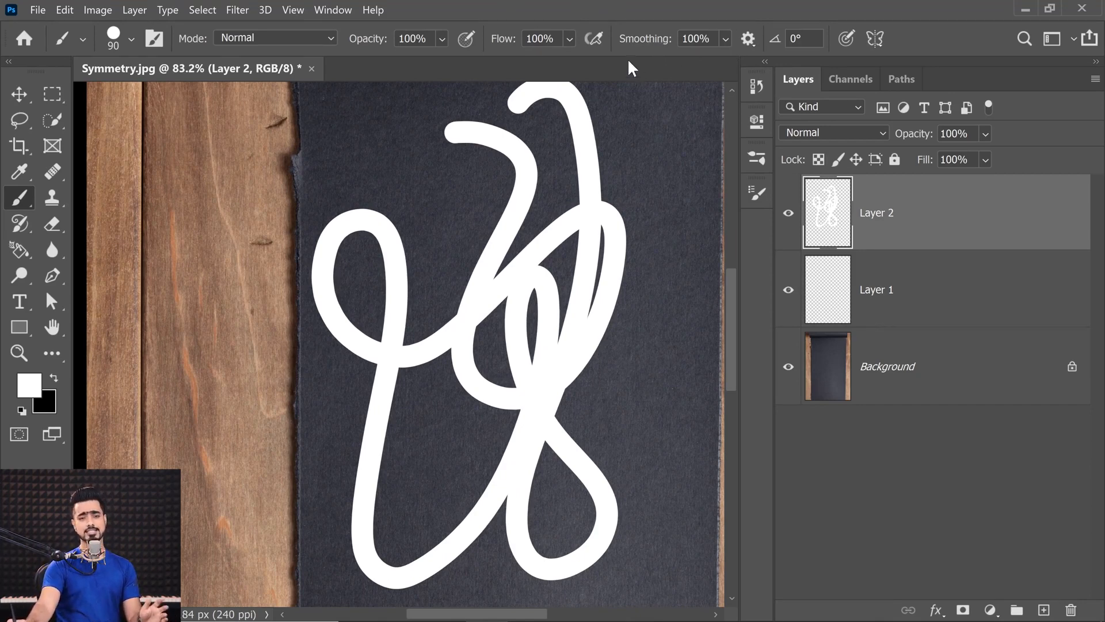
Step: Set the brush smoothing back to 0% and delete Layer 2 with the test strokes
{"action": "left_click_drag", "start_coordinate": [661, 39], "coordinate": [516, 55]}
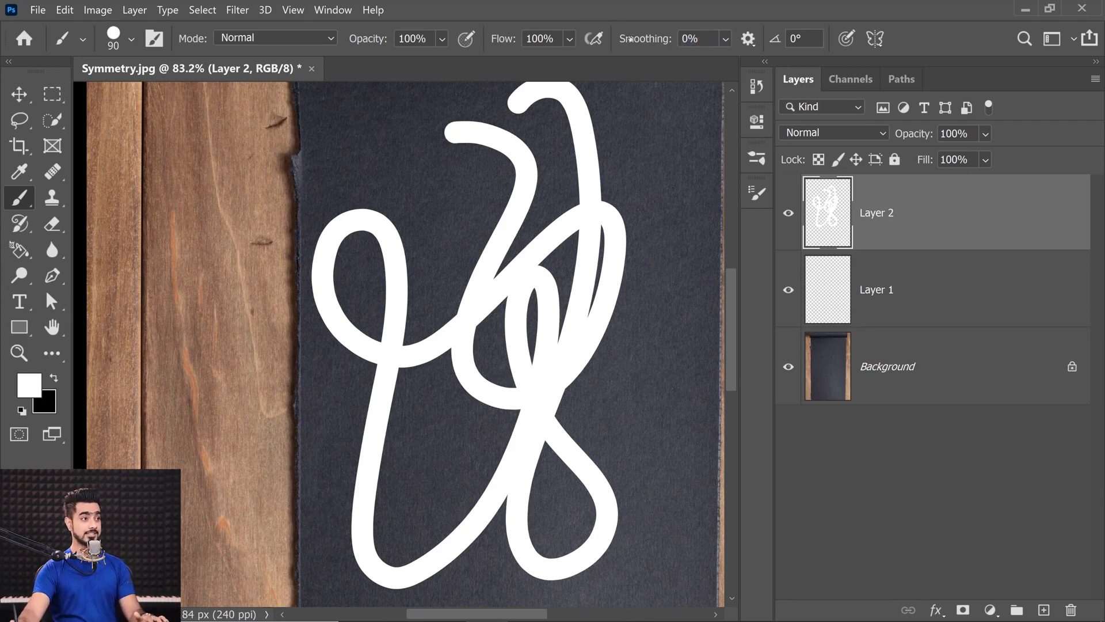
{"action": "mouse_move", "coordinate": [961, 227]}
{"action": "left_mouse_down"}
{"action": "mouse_move", "coordinate": [972, 449]}
{"action": "mouse_move", "coordinate": [1007, 598]}
{"action": "mouse_move", "coordinate": [1071, 609]}
{"action": "left_mouse_up"}
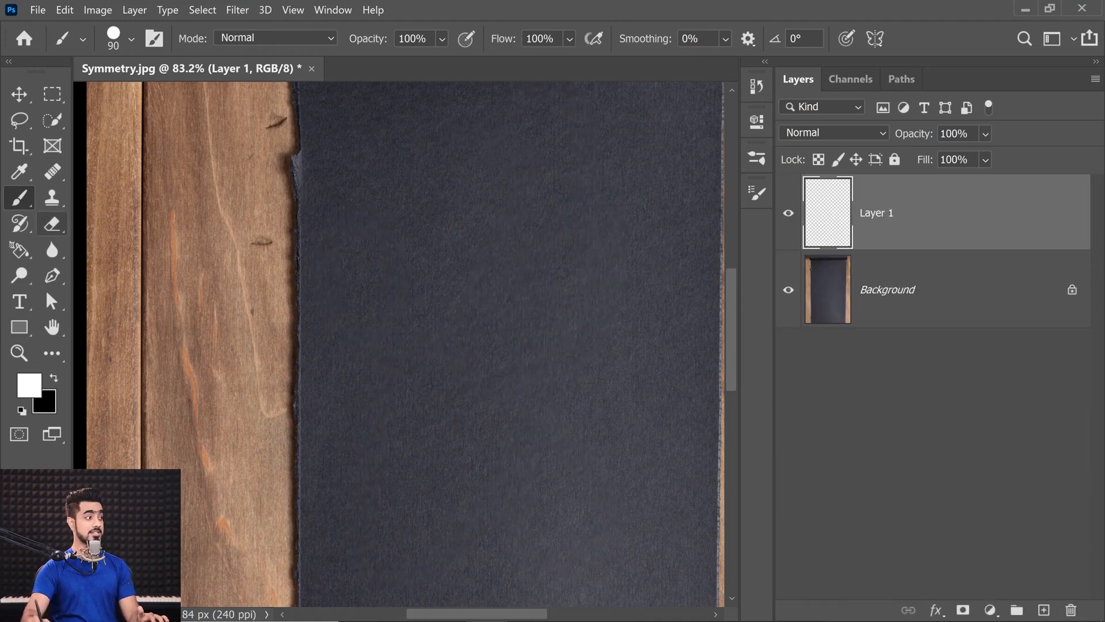
Step: Set up a 3-segment Mandala symmetry on Layer 1, scaled to 75.72% and centred on the paper at X 1772.26 px, Y 2592.00 px
{"action": "left_click", "coordinate": [875, 38]}
{"action": "left_click", "coordinate": [929, 245]}
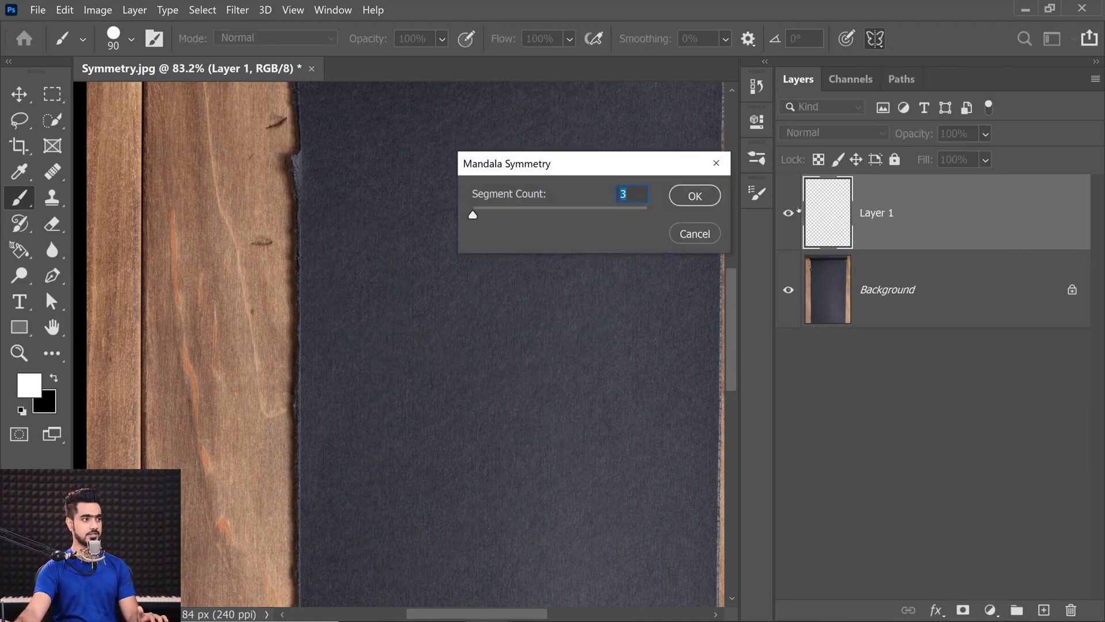
{"action": "type", "text": "6"}
{"action": "key", "text": "Return"}
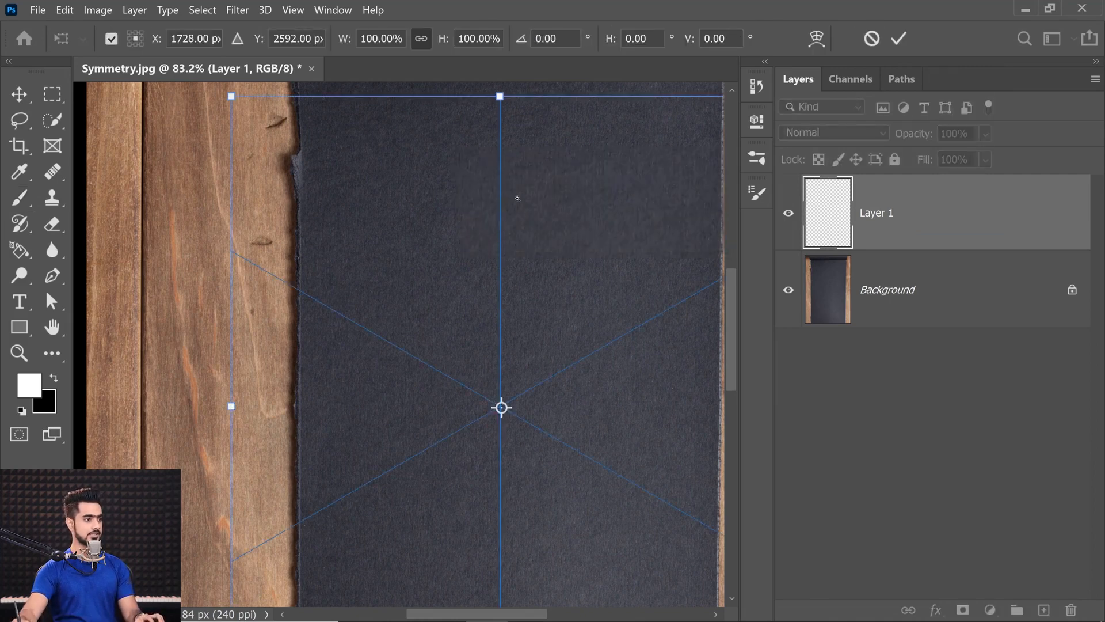
{"action": "scroll", "coordinate": [499, 193], "scroll_direction": "down", "scroll_amount": 3}
{"action": "scroll", "coordinate": [487, 245], "scroll_direction": "right", "scroll_amount": 2}
{"action": "left_click_drag", "start_coordinate": [492, 244], "coordinate": [492, 252]}
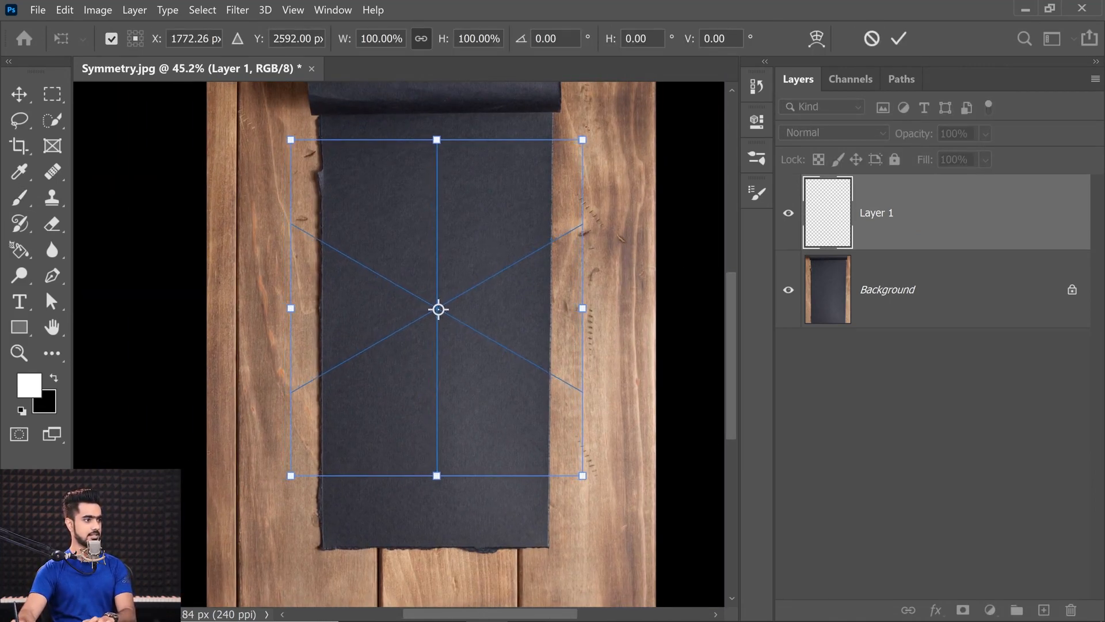
{"action": "left_click_drag", "start_coordinate": [583, 139], "coordinate": [547, 181]}
{"action": "key", "text": "Return"}
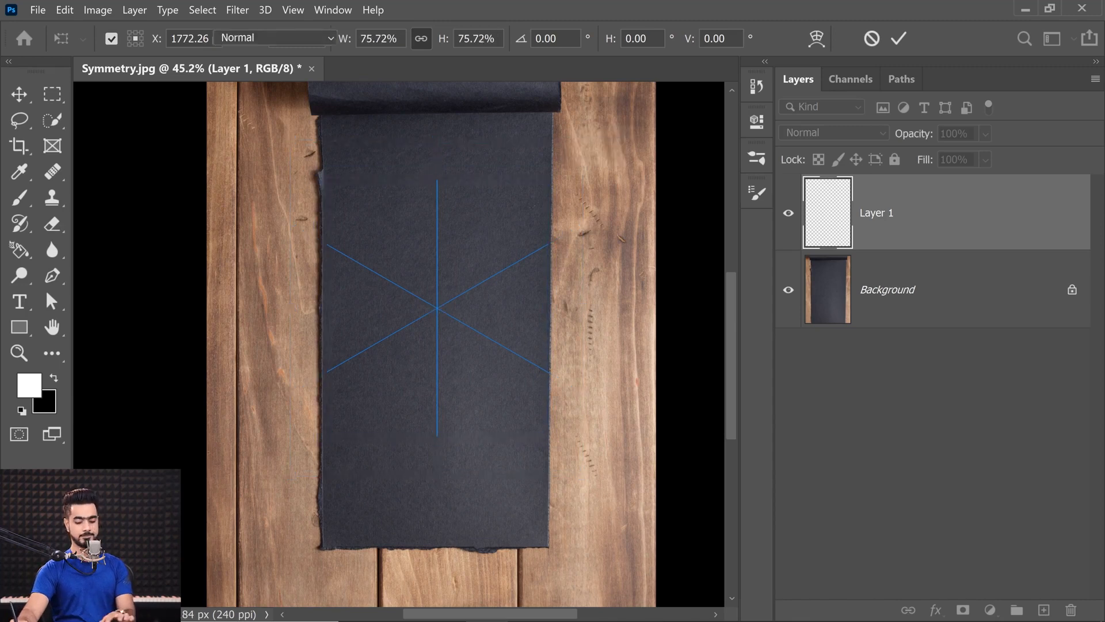
Step: Set the brush smoothing to 40% and reduce the brush size to 44 px
{"action": "scroll", "coordinate": [296, 454], "scroll_direction": "down", "scroll_amount": 2}
{"action": "scroll", "coordinate": [399, 288], "scroll_direction": "up", "scroll_amount": 10}
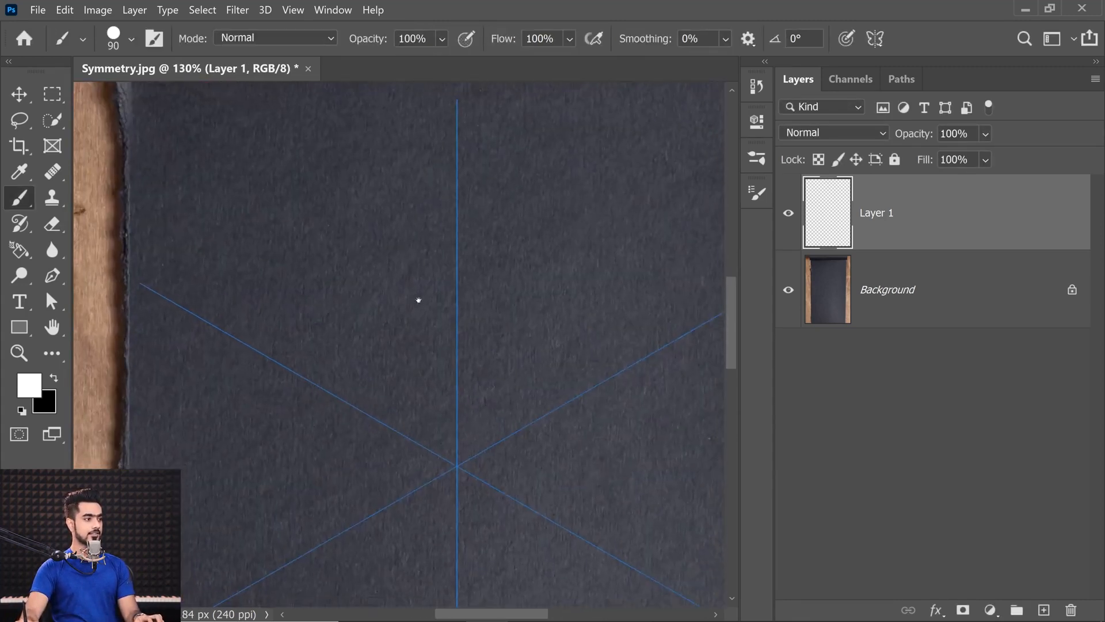
{"action": "type", "text": "30"}
{"action": "key", "text": "Return"}
{"action": "left_click", "coordinate": [693, 38]}
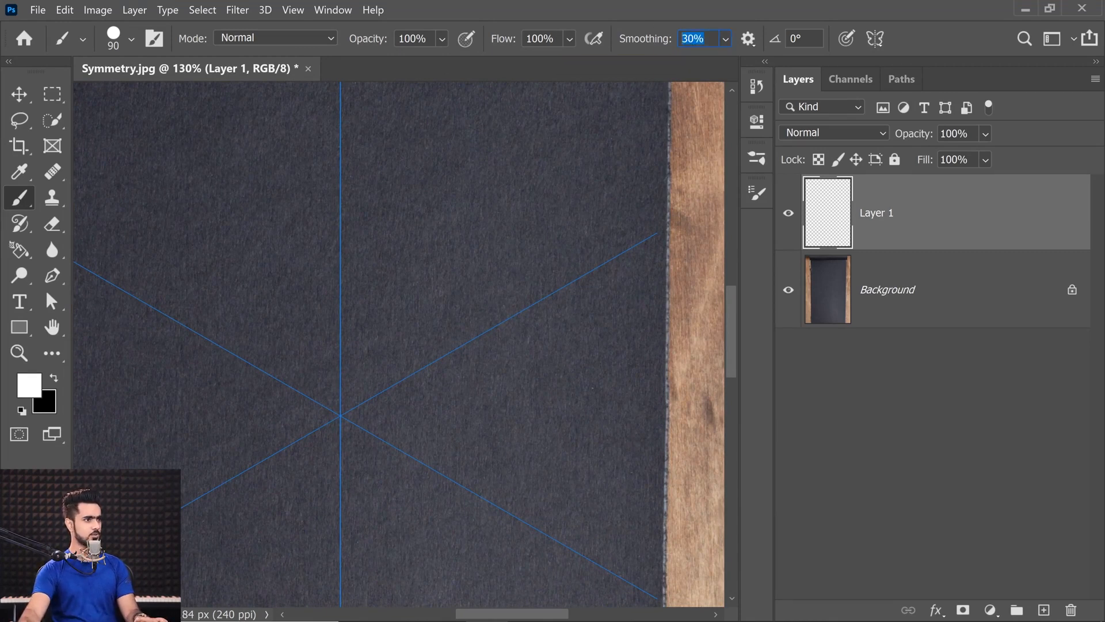
{"action": "type", "text": "40"}
{"action": "key", "text": "Return"}
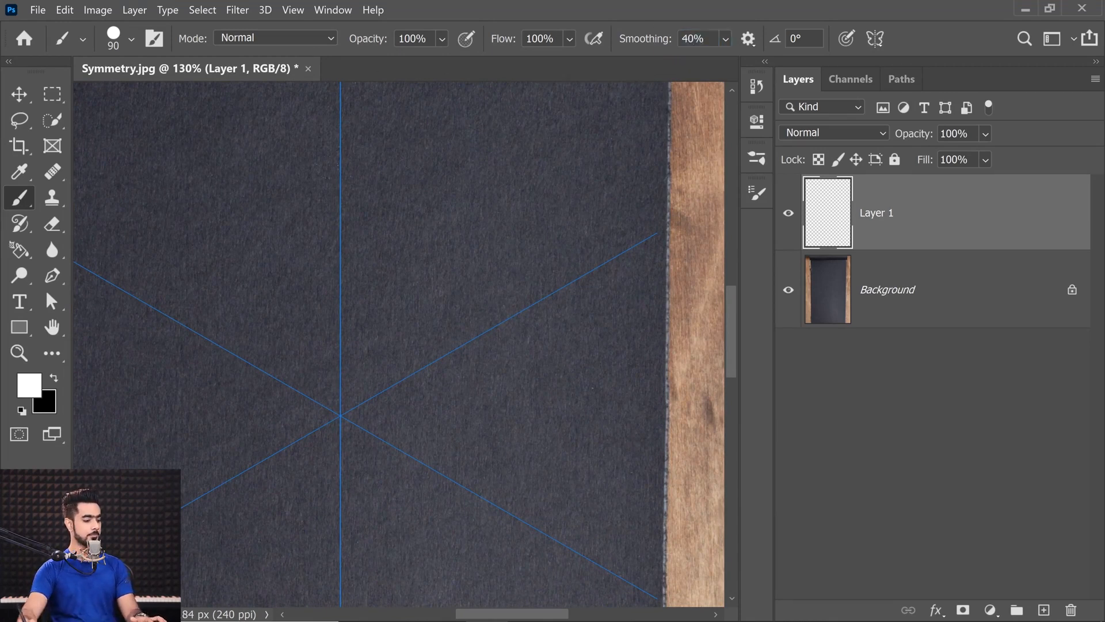
{"action": "left_click_drag", "start_coordinate": [390, 222], "coordinate": [374, 221]}
{"action": "scroll", "coordinate": [375, 207], "scroll_direction": "up", "scroll_amount": 2}
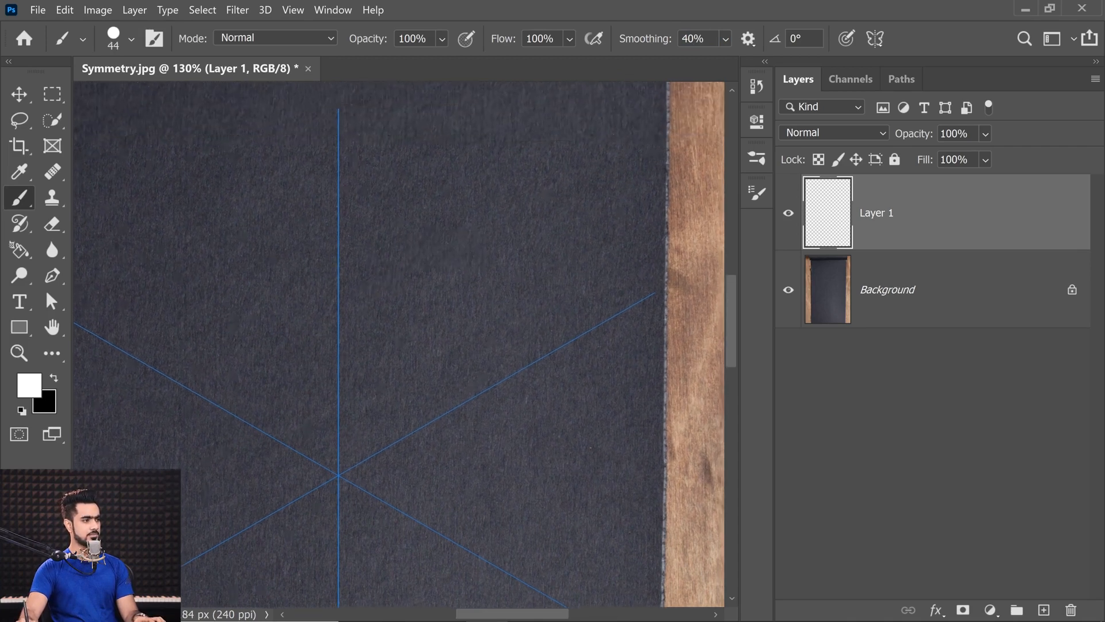
Step: Paint curved and looping white strokes around the mandala centre, varying the brush size and ending at 69 px
{"action": "mouse_move", "coordinate": [380, 138]}
{"action": "left_mouse_down"}
{"action": "mouse_move", "coordinate": [367, 201]}
{"action": "mouse_move", "coordinate": [417, 285]}
{"action": "mouse_move", "coordinate": [348, 374]}
{"action": "mouse_move", "coordinate": [432, 313]}
{"action": "mouse_move", "coordinate": [429, 247]}
{"action": "mouse_move", "coordinate": [452, 153]}
{"action": "mouse_move", "coordinate": [452, 225]}
{"action": "left_mouse_up"}
{"action": "mouse_move", "coordinate": [304, 282]}
{"action": "left_mouse_down"}
{"action": "mouse_move", "coordinate": [319, 310]}
{"action": "mouse_move", "coordinate": [313, 345]}
{"action": "mouse_move", "coordinate": [291, 322]}
{"action": "mouse_move", "coordinate": [299, 291]}
{"action": "left_mouse_up"}
{"action": "mouse_move", "coordinate": [341, 460]}
{"action": "left_mouse_down"}
{"action": "mouse_move", "coordinate": [357, 403]}
{"action": "mouse_move", "coordinate": [448, 351]}
{"action": "mouse_move", "coordinate": [450, 190]}
{"action": "left_mouse_up"}
{"action": "left_click_drag", "start_coordinate": [300, 292], "coordinate": [305, 291]}
{"action": "scroll", "coordinate": [420, 256], "scroll_direction": "down", "scroll_amount": 5}
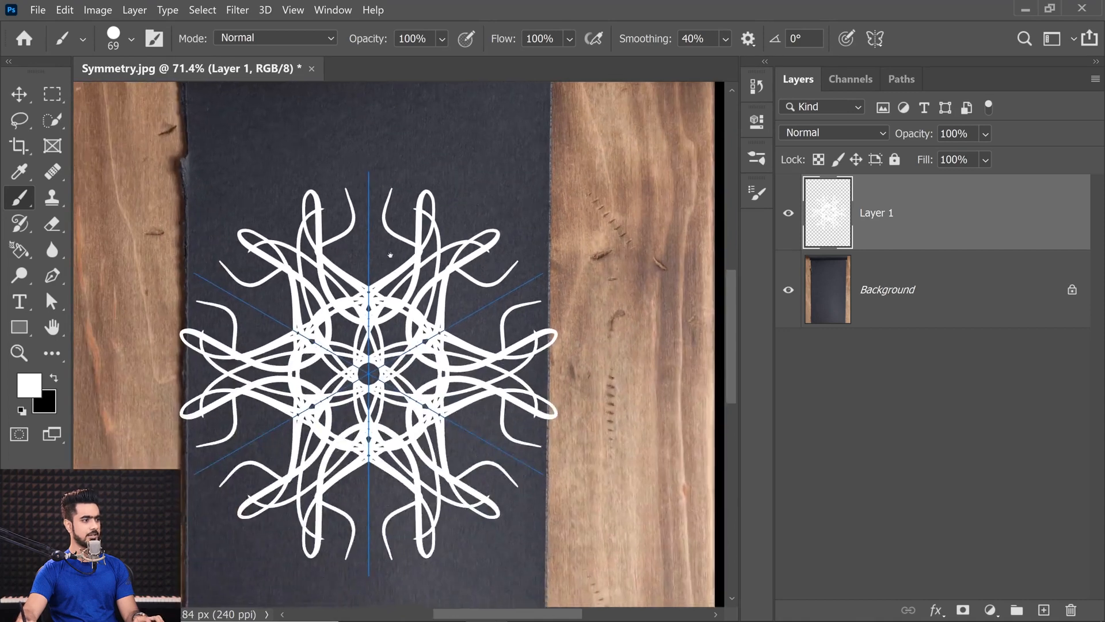
Step: Turn the paint symmetry off and restore the last used symmetry
{"action": "left_click", "coordinate": [875, 39]}
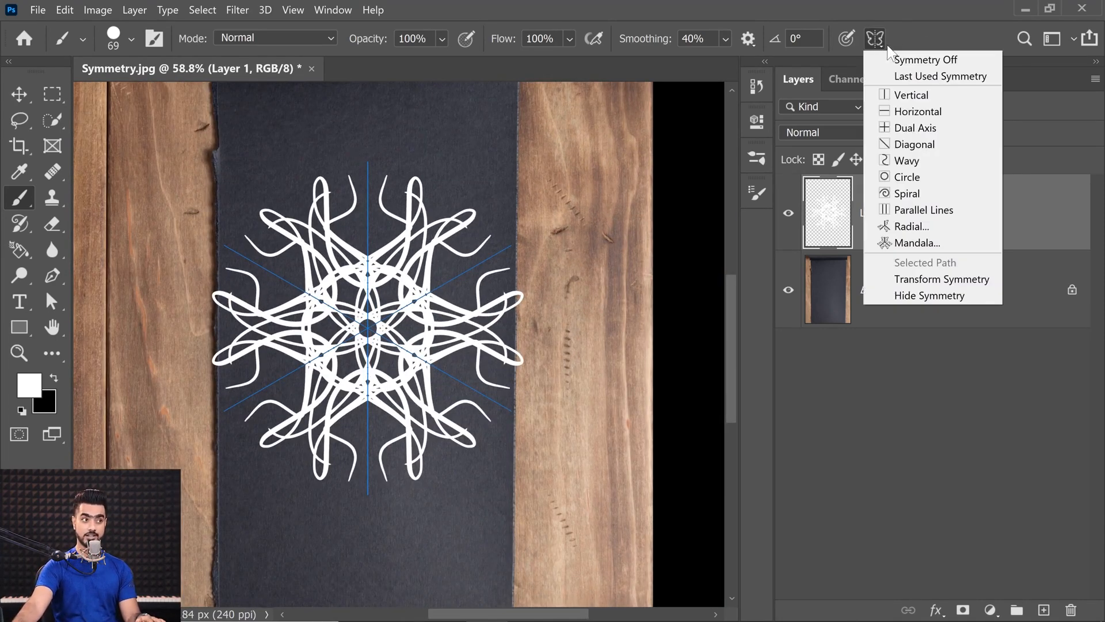
{"action": "left_click", "coordinate": [927, 59]}
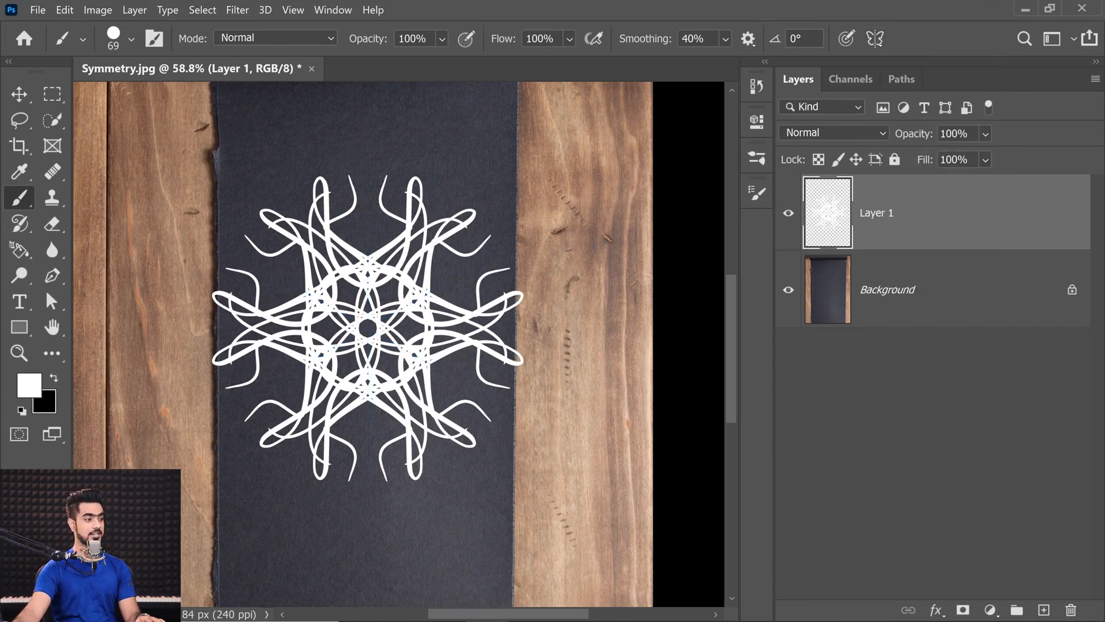
{"action": "left_click", "coordinate": [873, 38]}
{"action": "left_click", "coordinate": [873, 37]}
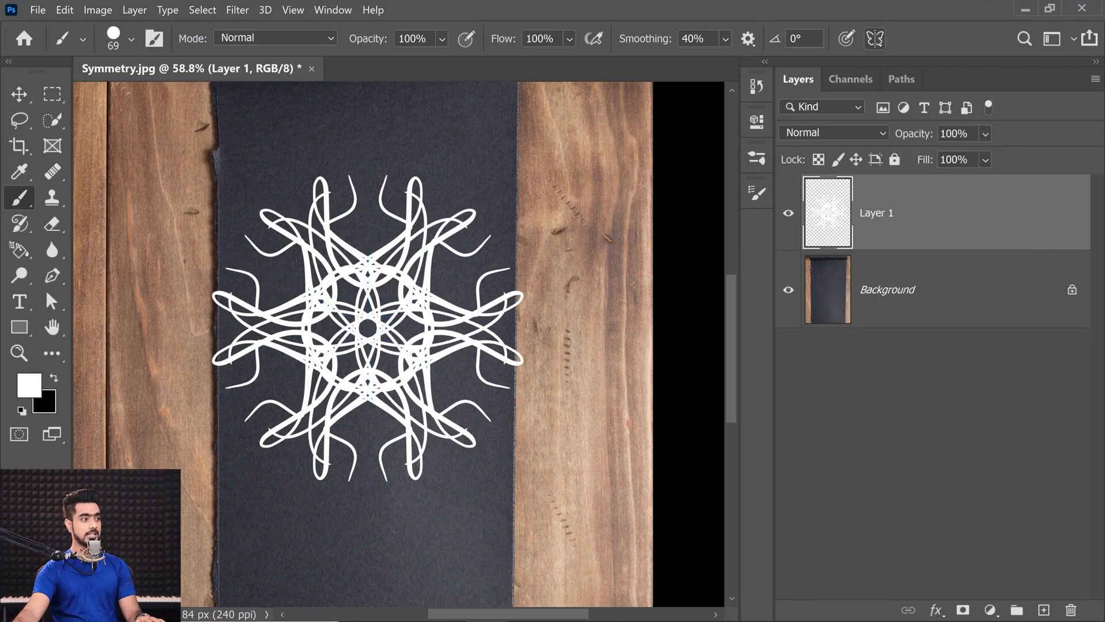
{"action": "left_click", "coordinate": [875, 39]}
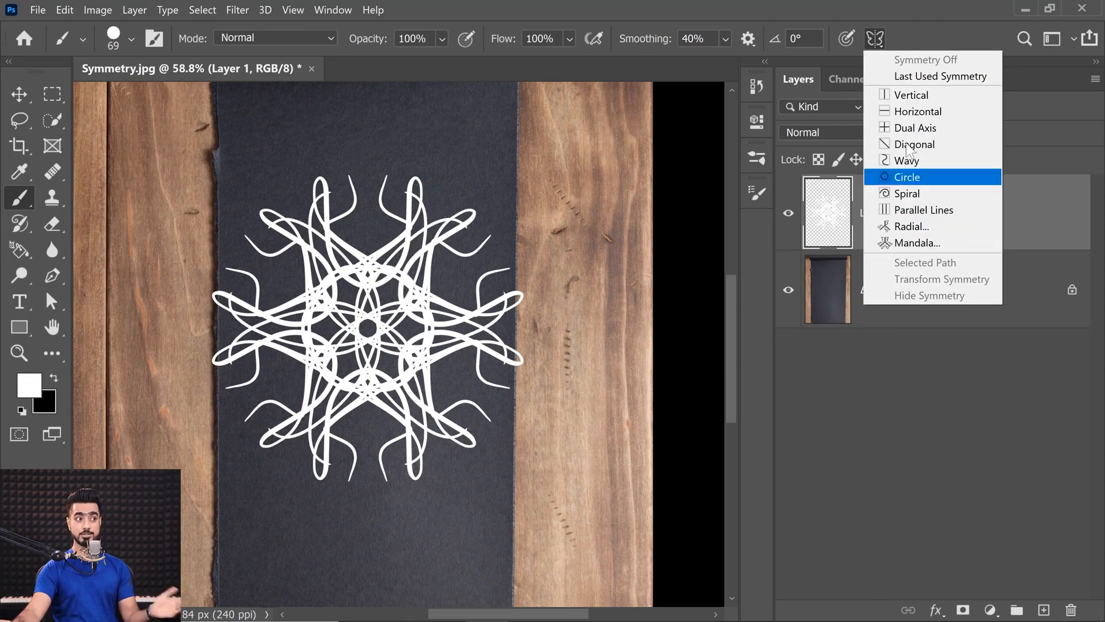
{"action": "left_click", "coordinate": [917, 79]}
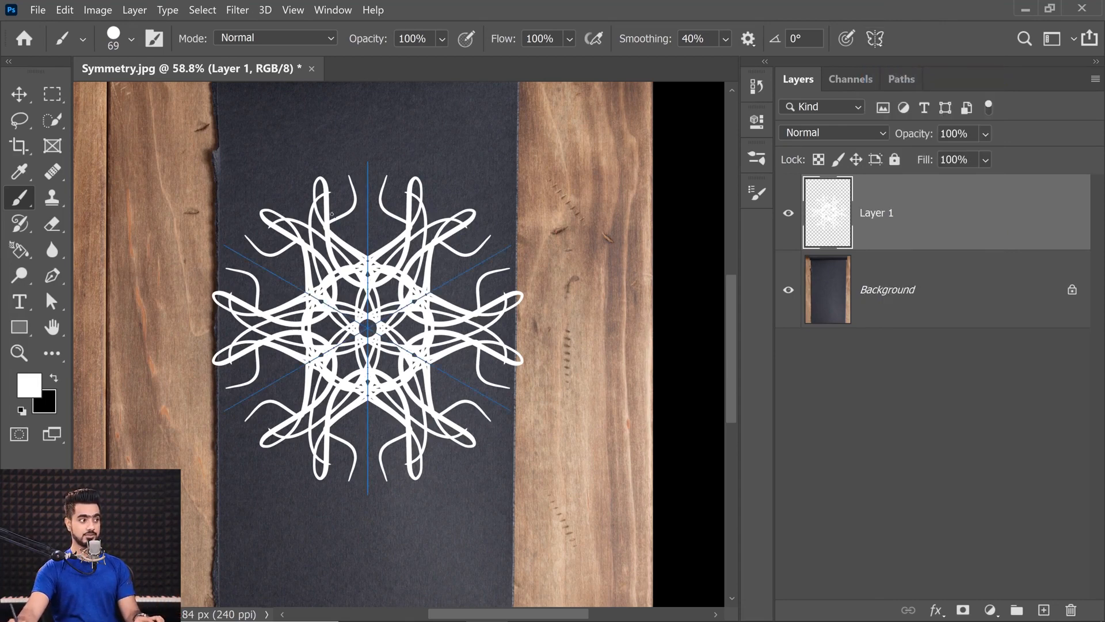
Step: Add mirrored teardrop shapes along the outer symmetry axes of the design and turn the symmetry off
{"action": "scroll", "coordinate": [324, 221], "scroll_direction": "up", "scroll_amount": 5}
{"action": "mouse_move", "coordinate": [465, 168]}
{"action": "left_mouse_down"}
{"action": "mouse_move", "coordinate": [432, 242]}
{"action": "mouse_move", "coordinate": [415, 306]}
{"action": "mouse_move", "coordinate": [455, 329]}
{"action": "left_mouse_up"}
{"action": "scroll", "coordinate": [503, 301], "scroll_direction": "down", "scroll_amount": 5}
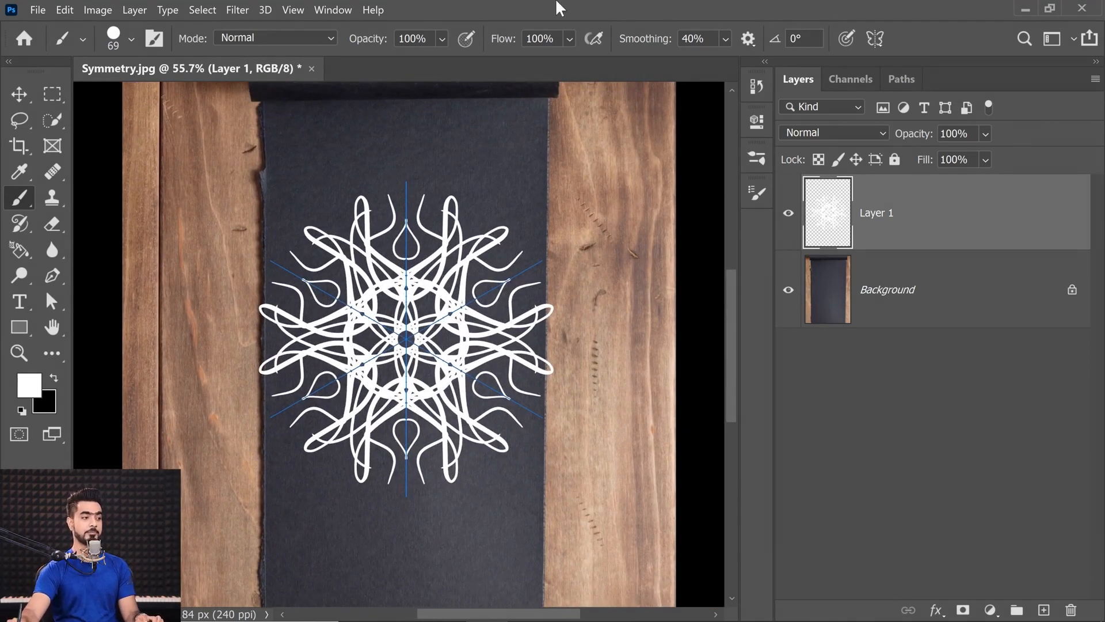
{"action": "left_click", "coordinate": [876, 38]}
{"action": "left_click", "coordinate": [912, 56]}
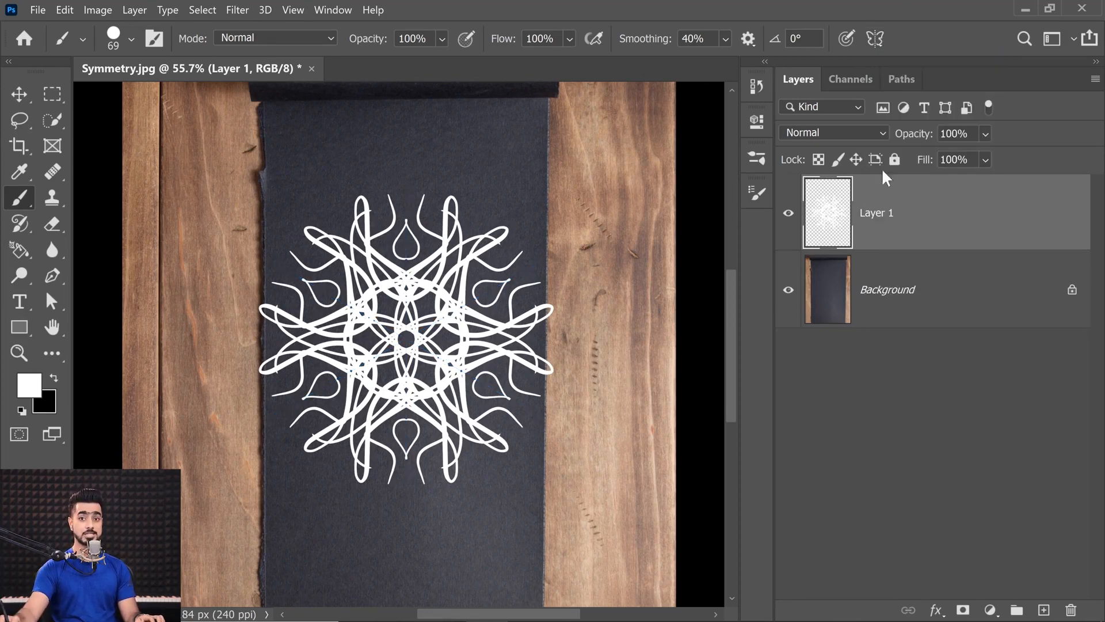
Step: In Layer 1's blending options, raise and split the underlying layer's Blend If black point to bring the paper texture through the design
{"action": "double_click", "coordinate": [1038, 225]}
{"action": "left_click_drag", "start_coordinate": [619, 160], "coordinate": [770, 133]}
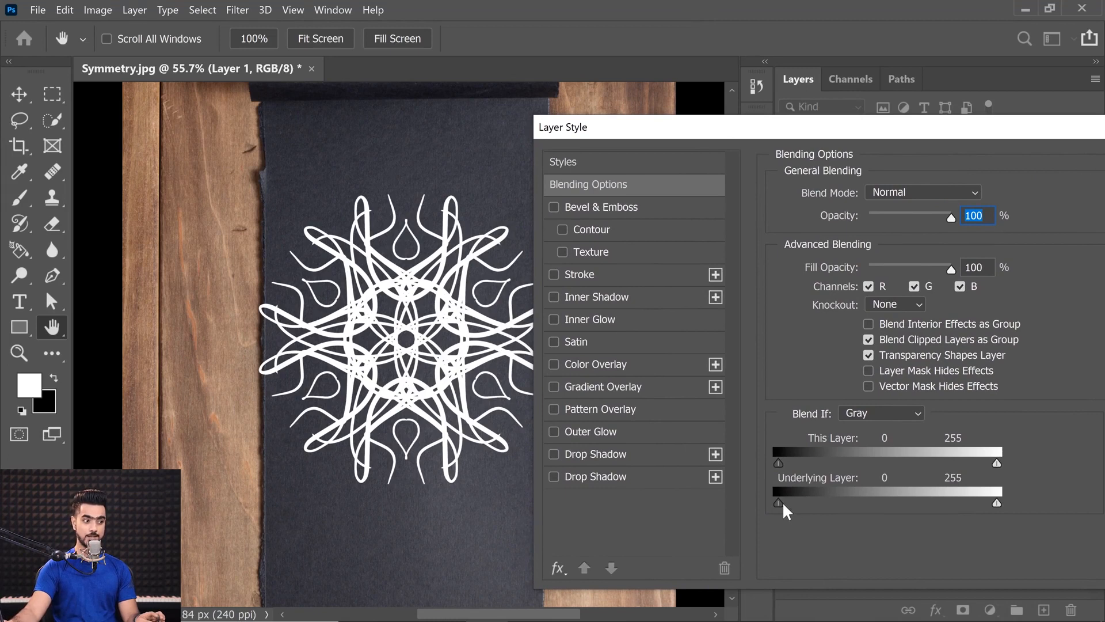
{"action": "left_click_drag", "start_coordinate": [780, 505], "coordinate": [854, 504]}
{"action": "key", "text": "alt"}
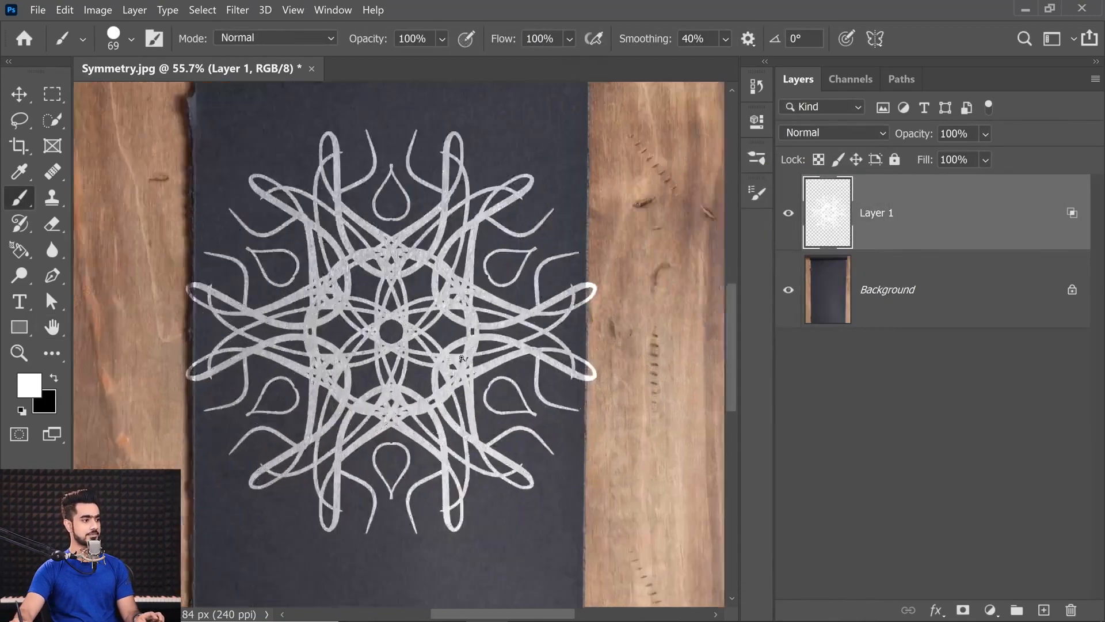
Step: Add a layer mask to Layer 1 and switch to a soft round brush of 56 px
{"action": "scroll", "coordinate": [462, 358], "scroll_direction": "up", "scroll_amount": 3}
{"action": "scroll", "coordinate": [462, 358], "scroll_direction": "down", "scroll_amount": 2}
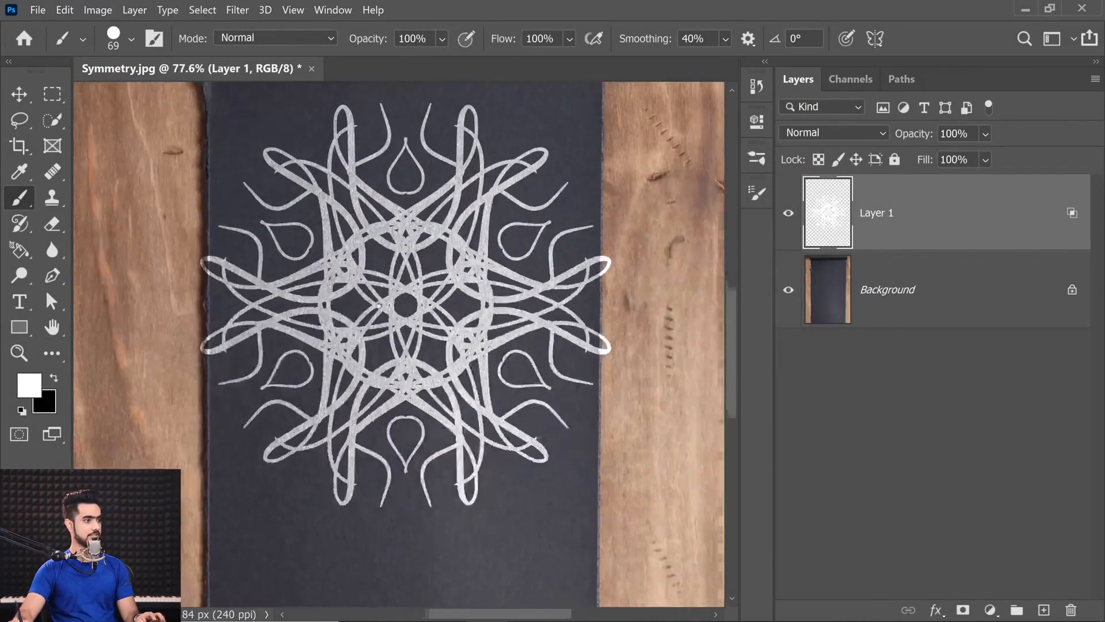
{"action": "scroll", "coordinate": [158, 262], "scroll_direction": "up", "scroll_amount": 5}
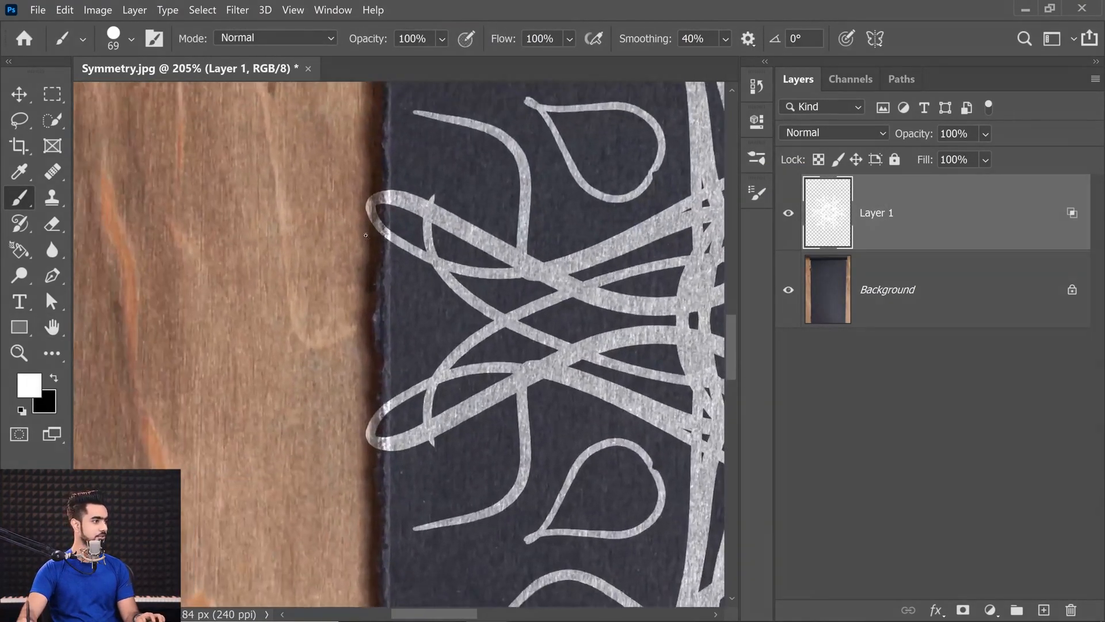
{"action": "scroll", "coordinate": [307, 309], "scroll_direction": "down", "scroll_amount": 5}
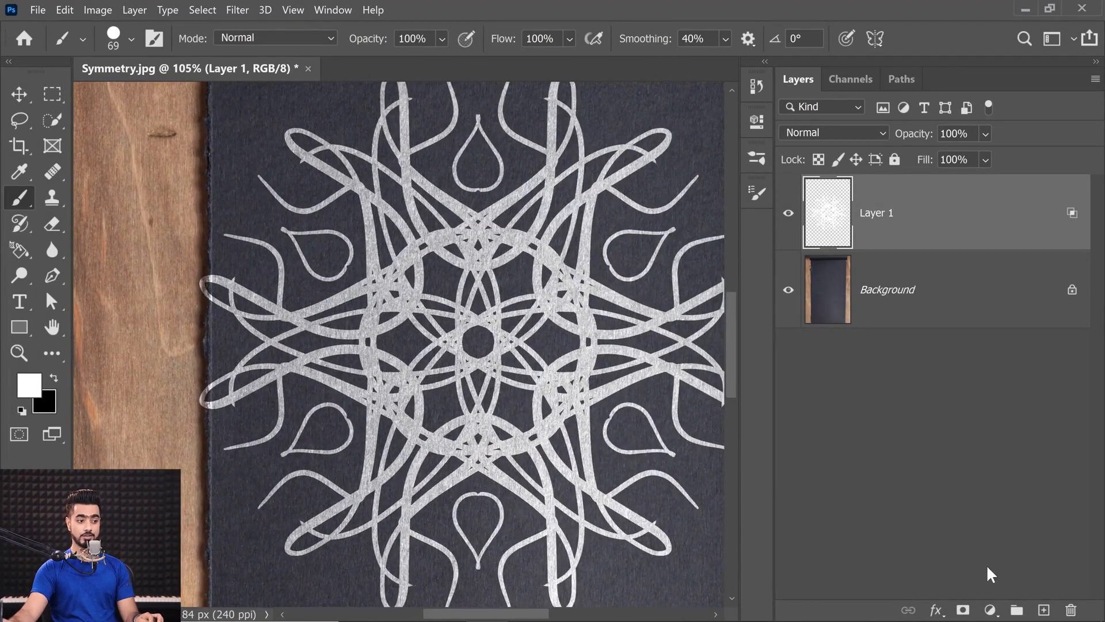
{"action": "left_click", "coordinate": [963, 609]}
{"action": "key", "text": "x"}
{"action": "key", "text": "bracketleft"}
{"action": "left_click", "coordinate": [131, 39]}
{"action": "left_click", "coordinate": [114, 187]}
{"action": "left_click", "coordinate": [881, 414]}
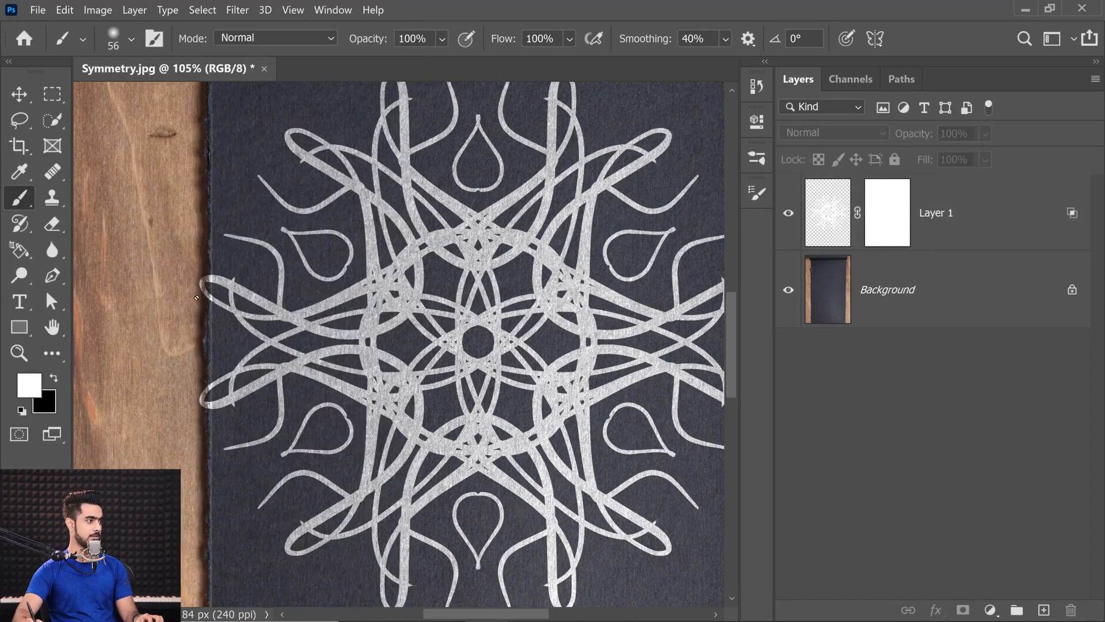
Step: Mask out in black on Layer 1's mask the loops that spill past the paper's left edge onto the wood
{"action": "scroll", "coordinate": [193, 296], "scroll_direction": "up", "scroll_amount": 2}
{"action": "left_click", "coordinate": [885, 229]}
{"action": "key", "text": "x"}
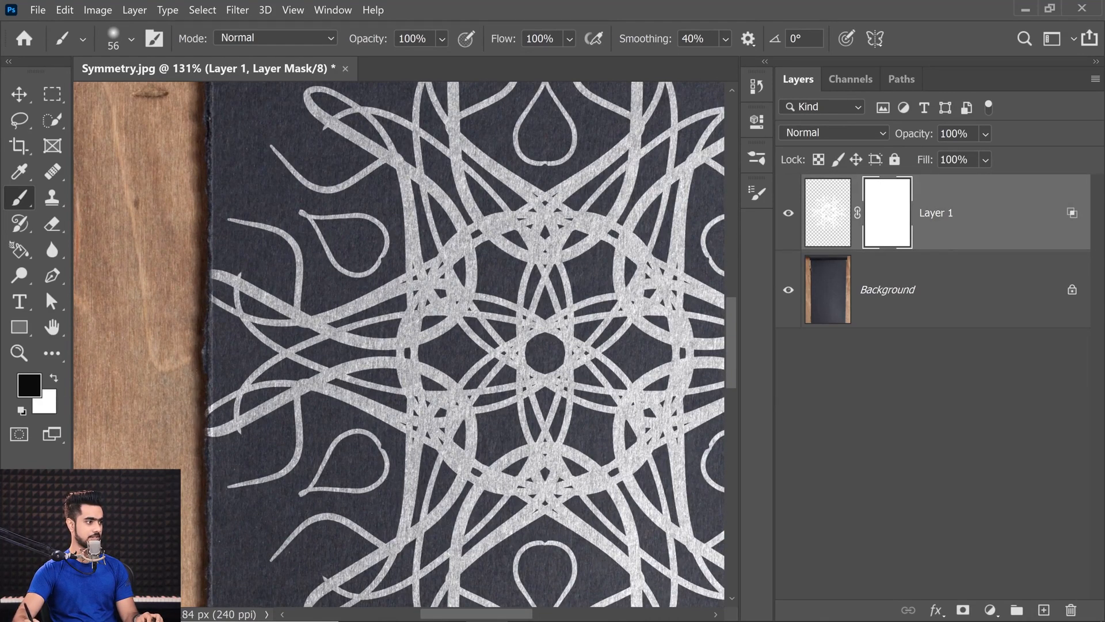
Step: Mask out in black on Layer 1's mask the loops that spill past the paper's right edge onto the wood
{"action": "scroll", "coordinate": [241, 368], "scroll_direction": "right", "scroll_amount": 6}
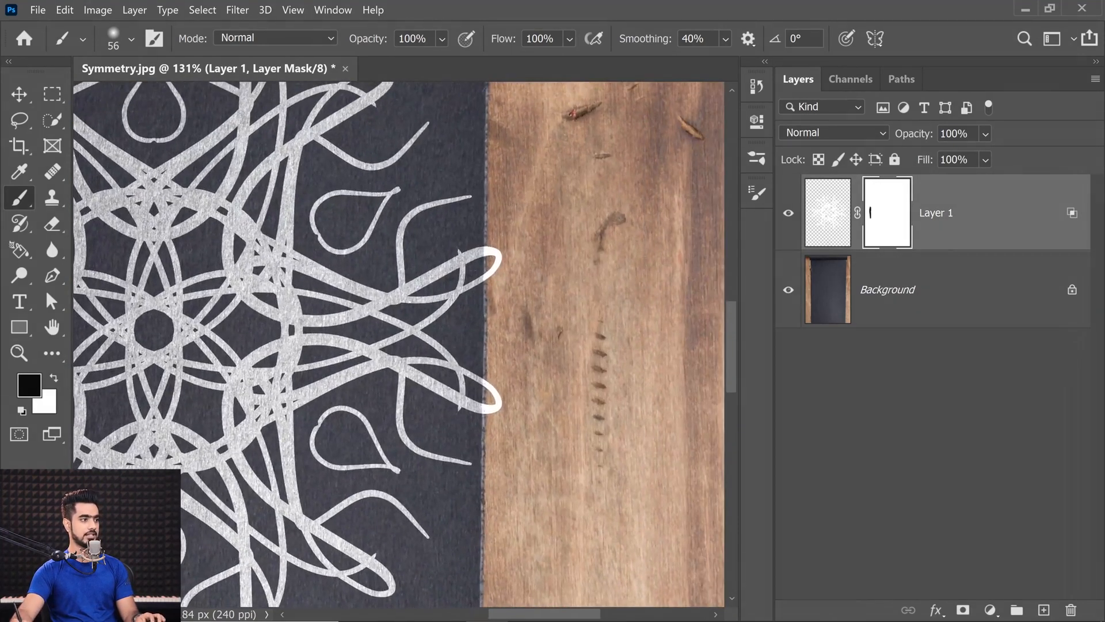
{"action": "left_click_drag", "start_coordinate": [482, 252], "coordinate": [490, 394]}
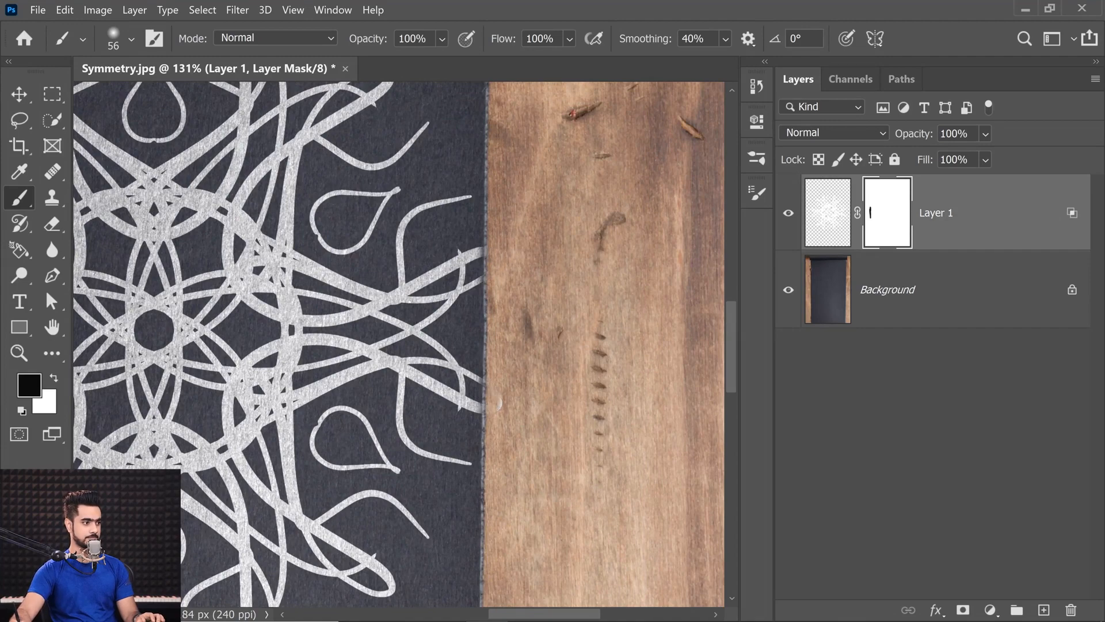
{"action": "key", "text": "ctrl+0"}
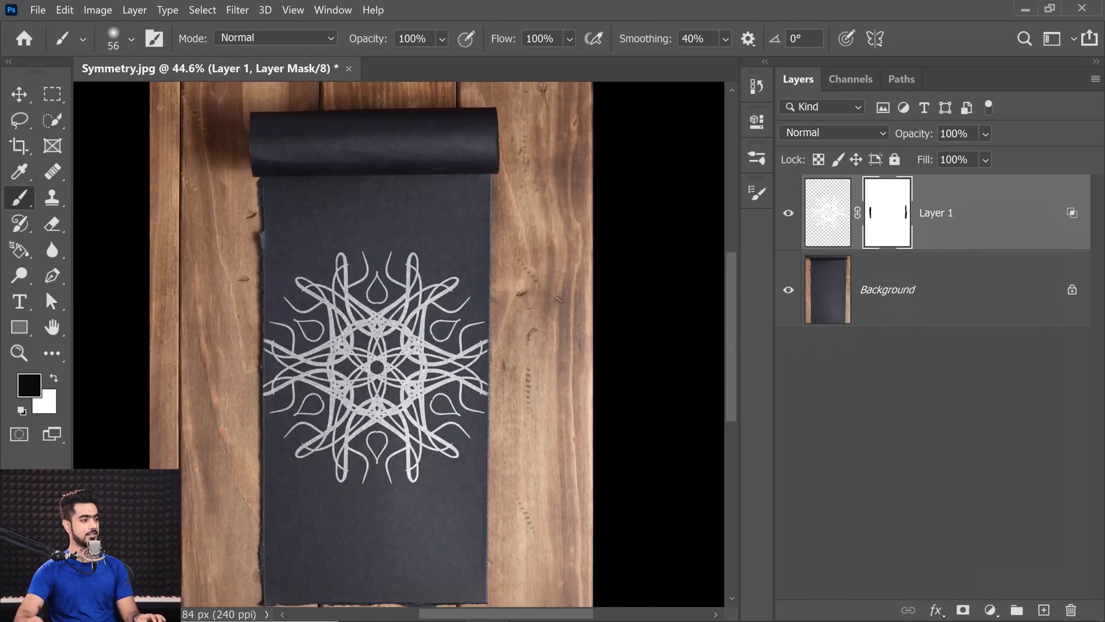
{"action": "key", "text": "ctrl+0"}
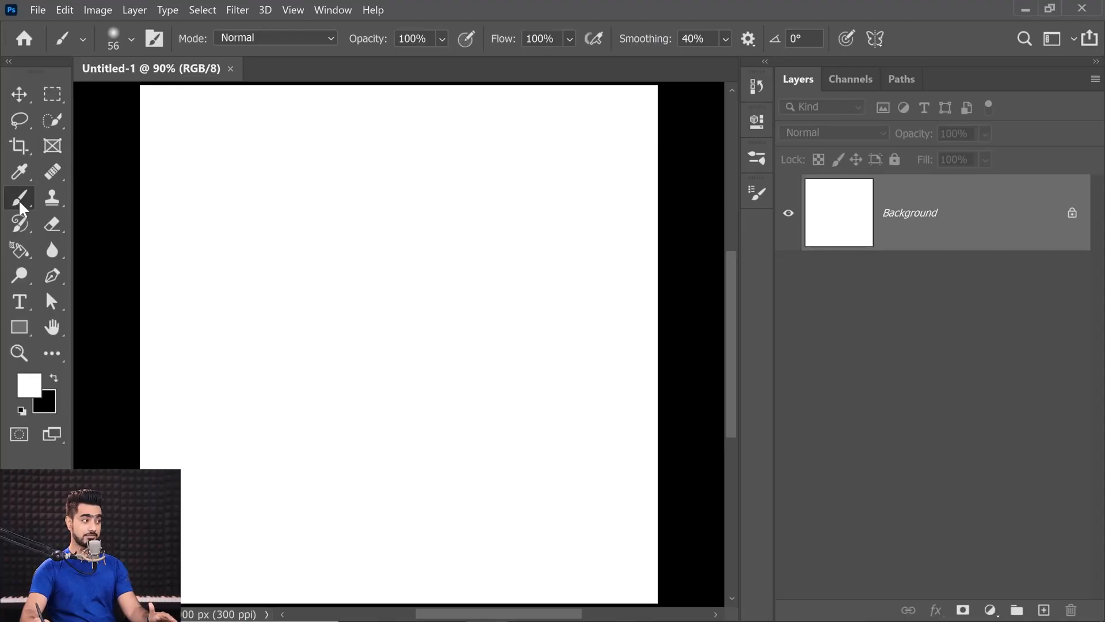
Step: Switch to the Mixer Brush tool and add a new empty layer above the white background in Untitled-1
{"action": "left_click", "coordinate": [20, 202]}
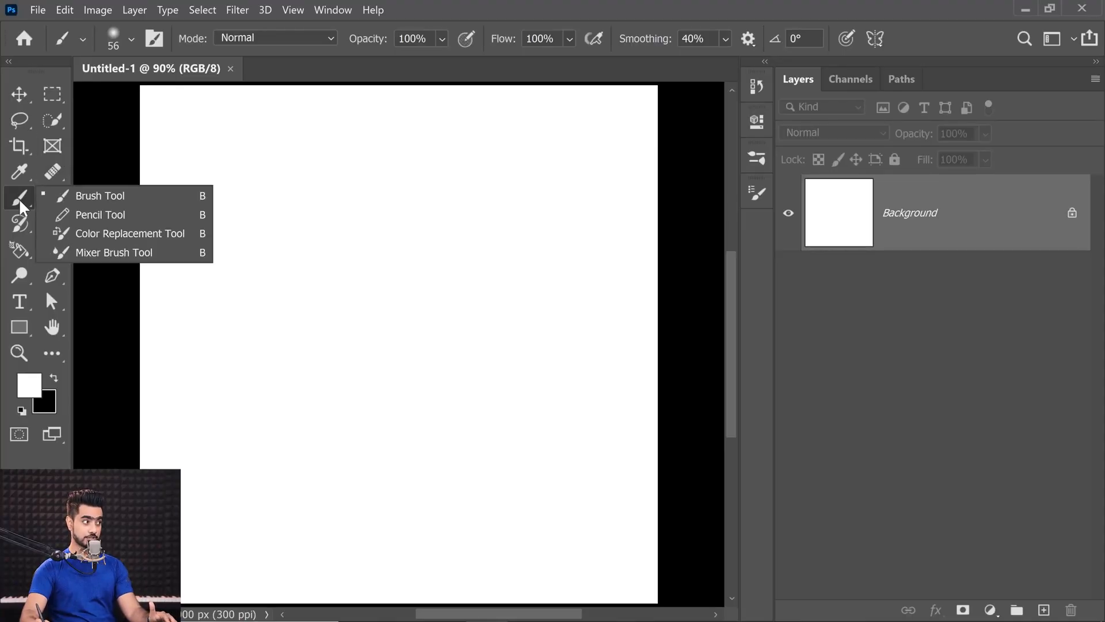
{"action": "left_click", "coordinate": [83, 255]}
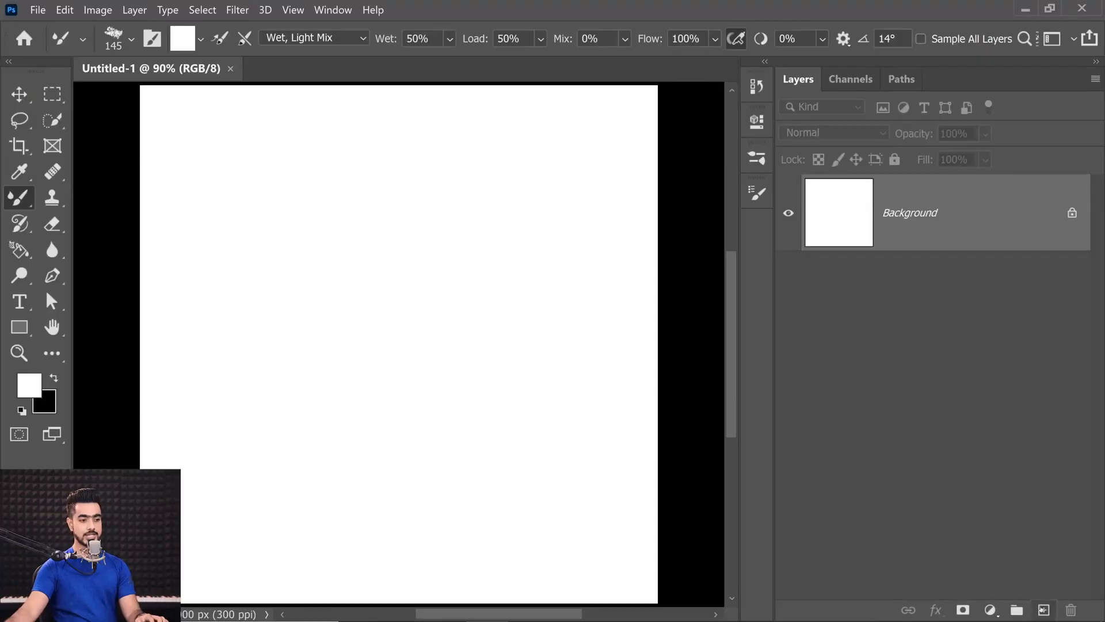
{"action": "left_click", "coordinate": [1044, 607]}
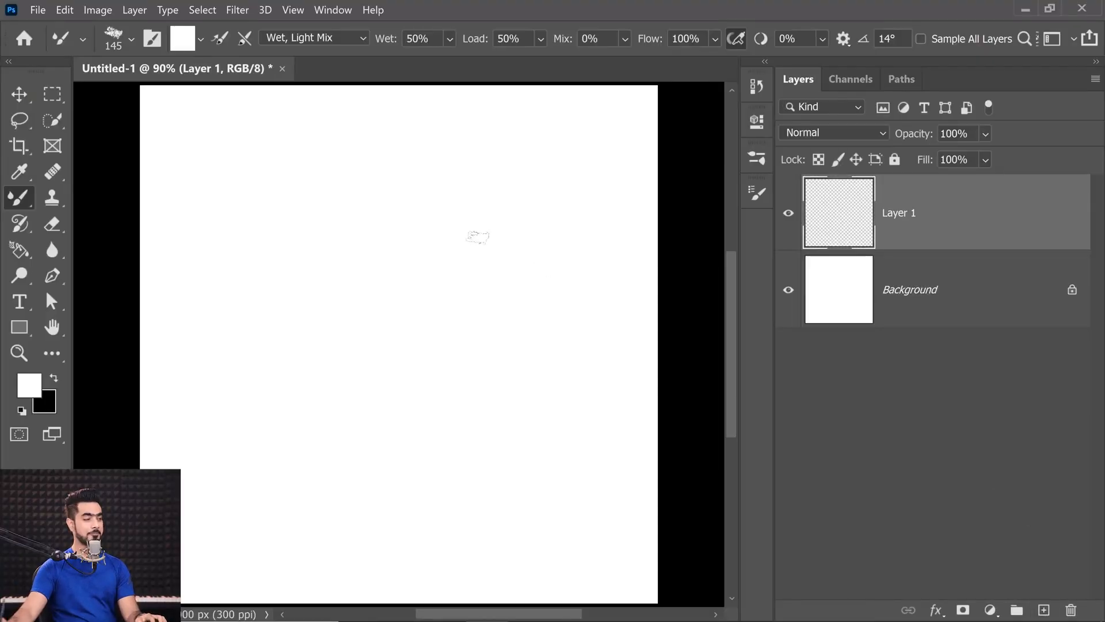
Step: Look through the available brush presets and collapse the General Brushes group
{"action": "left_click", "coordinate": [82, 38]}
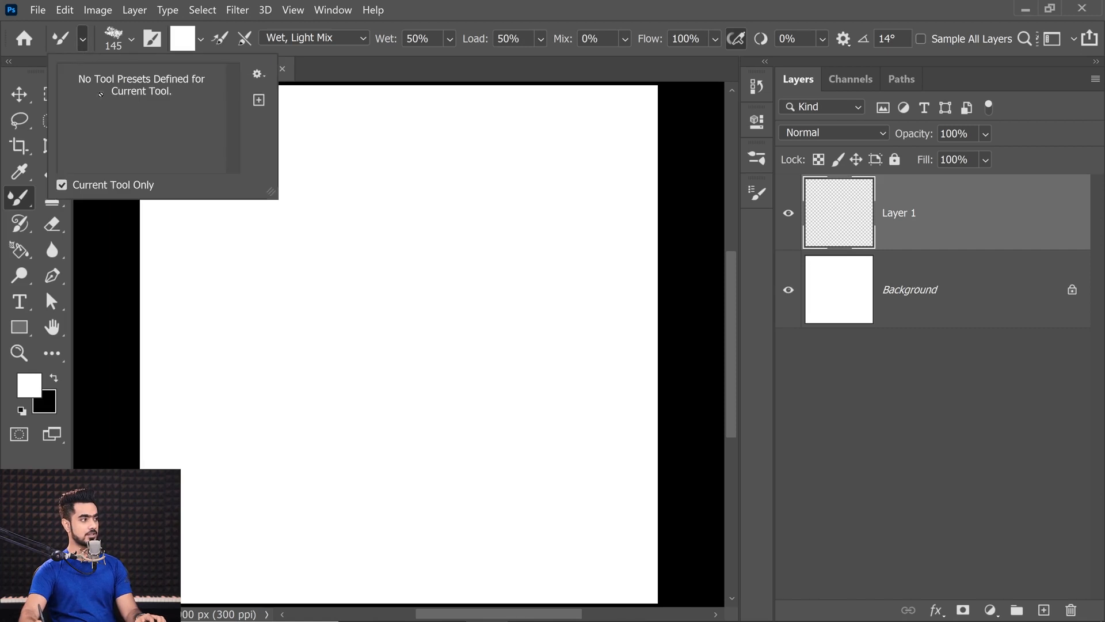
{"action": "left_click", "coordinate": [80, 46]}
{"action": "left_click", "coordinate": [131, 39]}
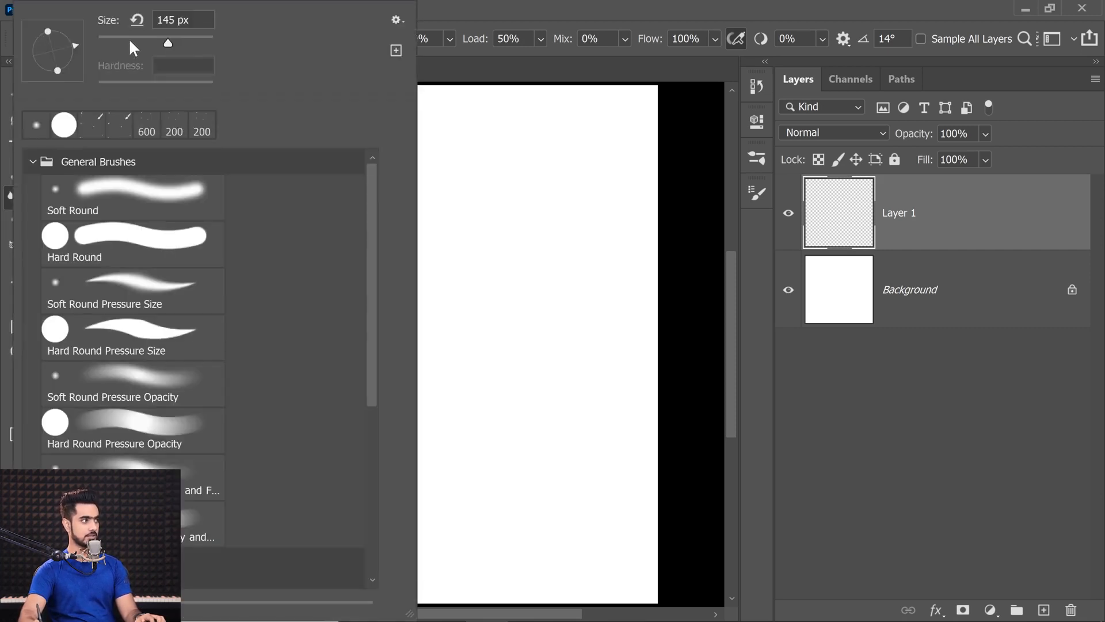
{"action": "mouse_move", "coordinate": [371, 285]}
{"action": "left_mouse_down"}
{"action": "mouse_move", "coordinate": [370, 363]}
{"action": "mouse_move", "coordinate": [378, 236]}
{"action": "mouse_move", "coordinate": [375, 323]}
{"action": "left_mouse_up"}
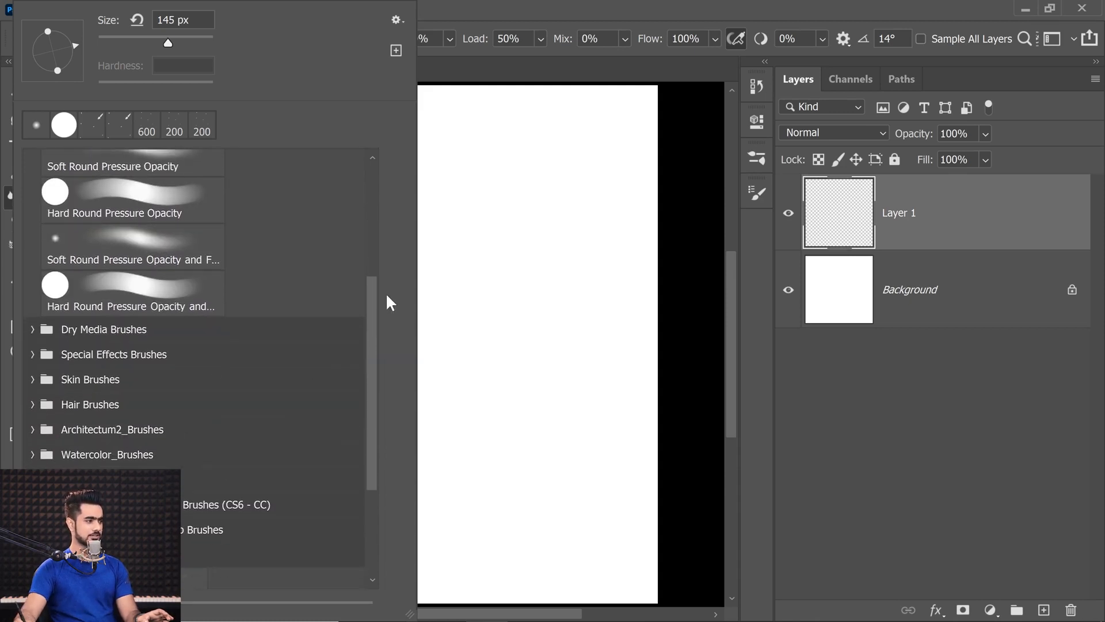
{"action": "left_click_drag", "start_coordinate": [361, 285], "coordinate": [374, 151]}
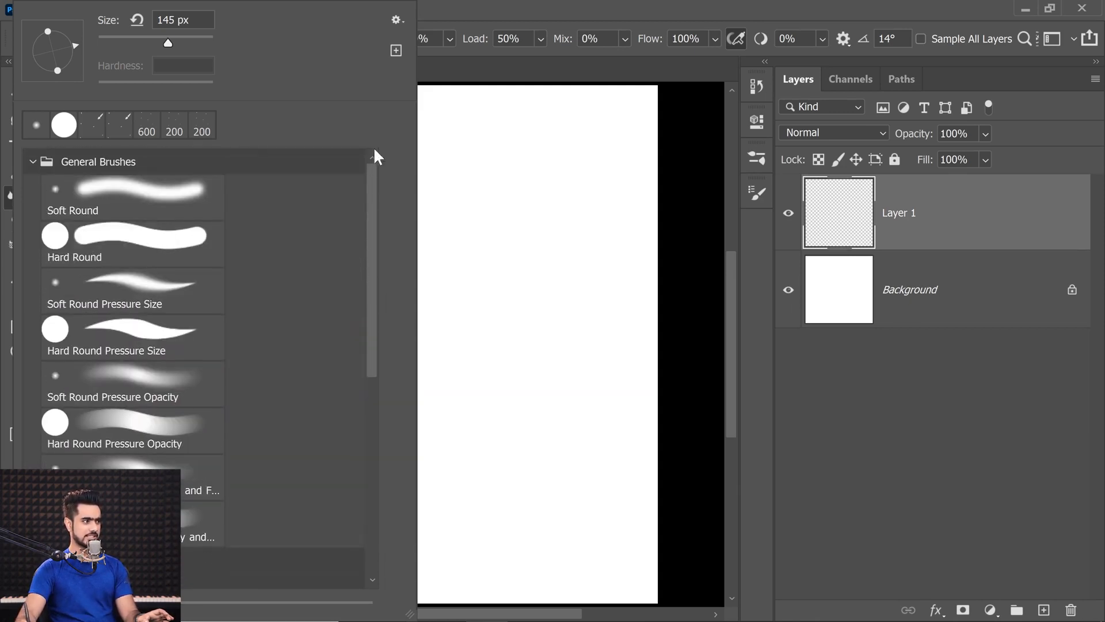
{"action": "left_click", "coordinate": [34, 163]}
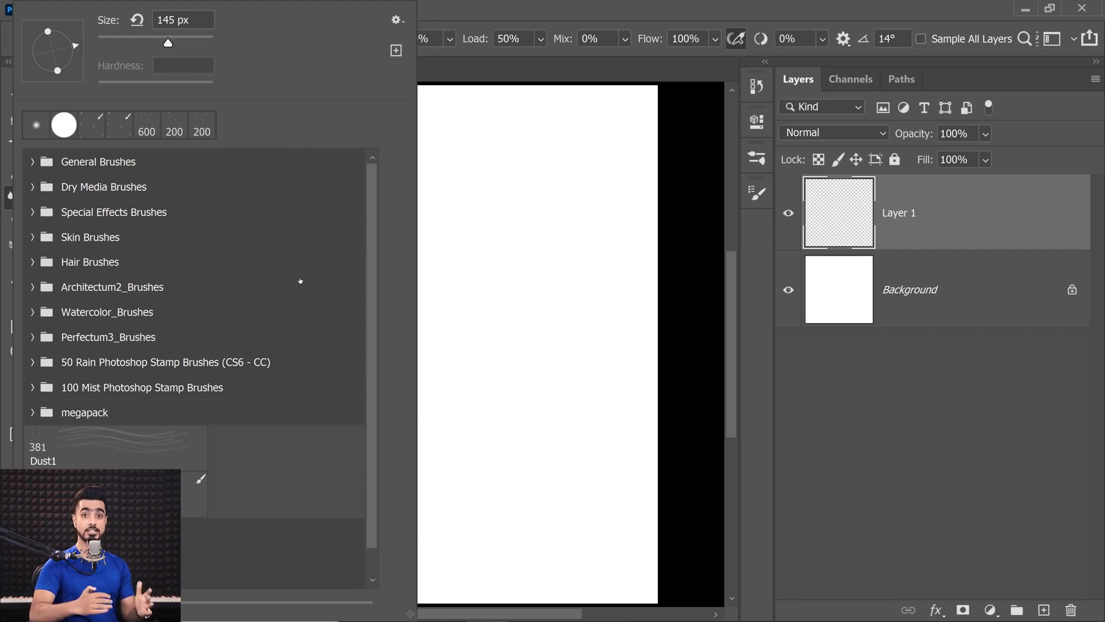
Step: Append the default brushes to the list of brush presets twice
{"action": "left_click", "coordinate": [398, 18]}
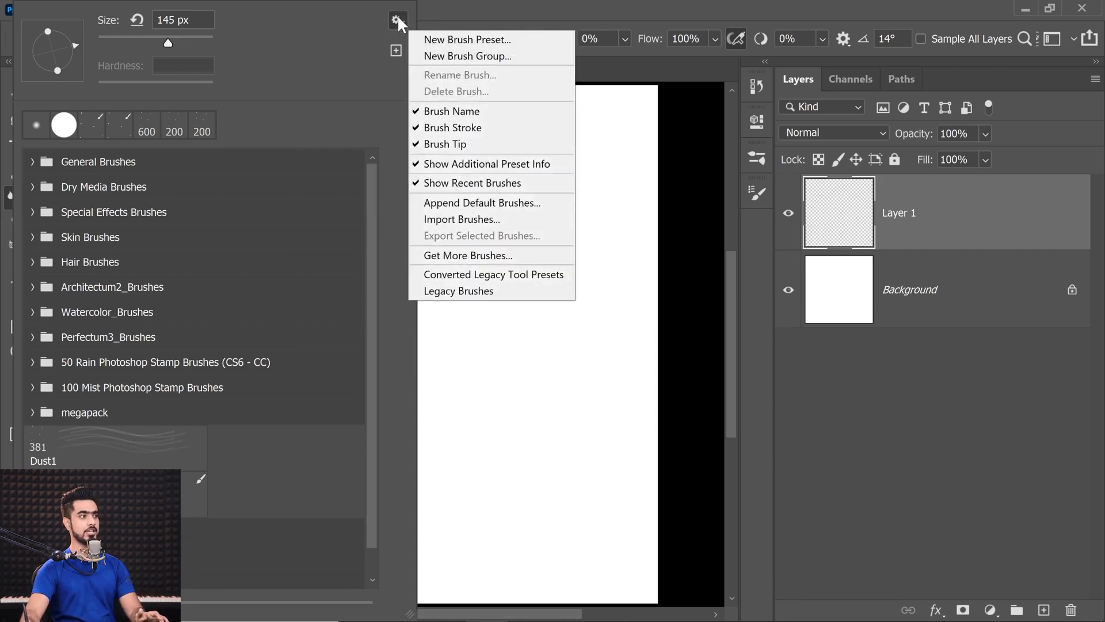
{"action": "left_click", "coordinate": [507, 202]}
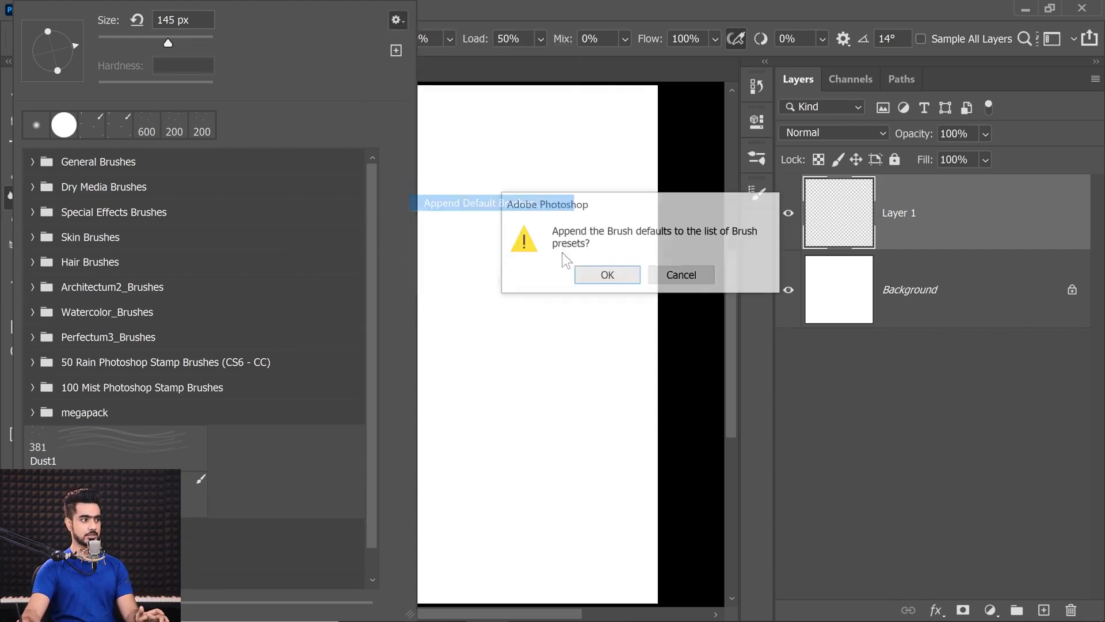
{"action": "left_click", "coordinate": [605, 276]}
{"action": "left_click_drag", "start_coordinate": [373, 362], "coordinate": [364, 506]}
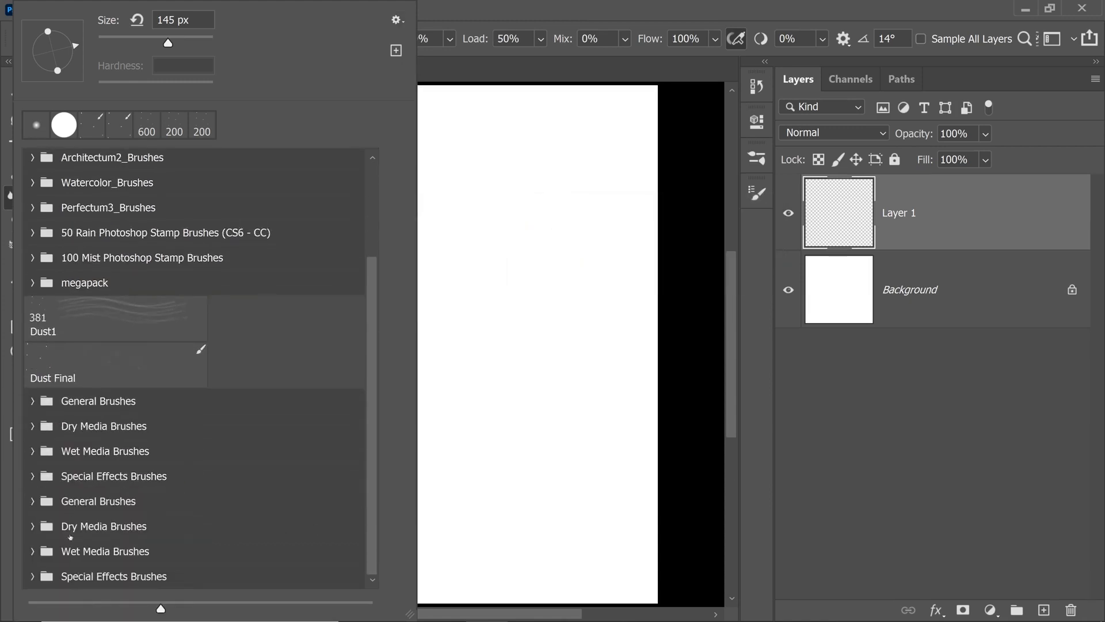
{"action": "left_click", "coordinate": [399, 22]}
{"action": "left_click", "coordinate": [460, 202]}
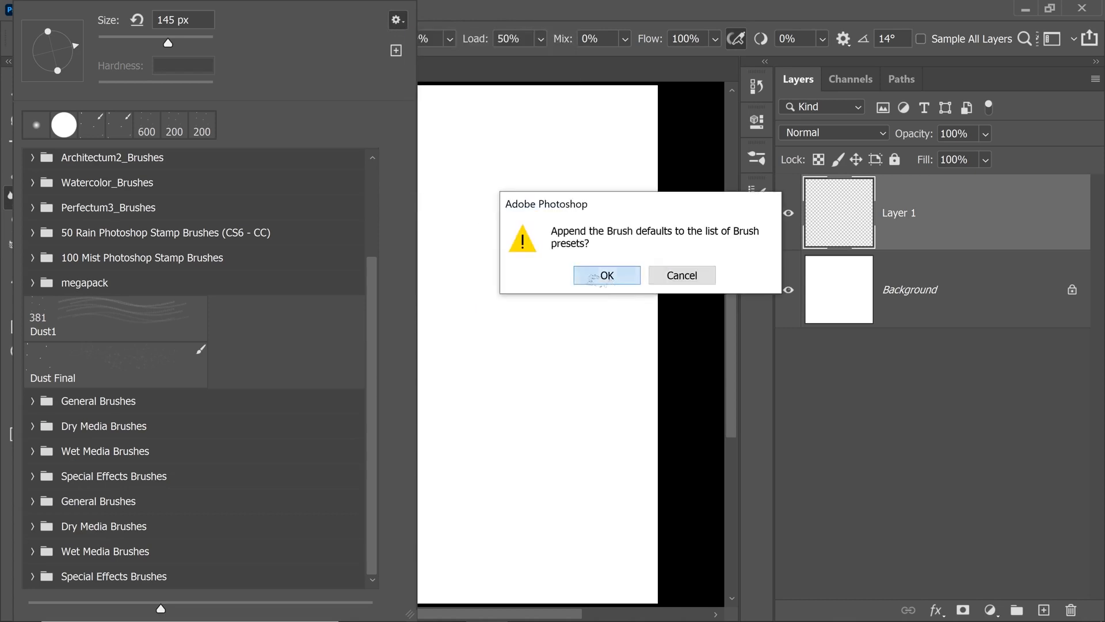
{"action": "left_click", "coordinate": [607, 276]}
Step: Choose the Kyle's Real Oils - 01 preset from the Wet Media Brushes group
{"action": "scroll", "coordinate": [373, 321], "scroll_direction": "down", "scroll_amount": 3}
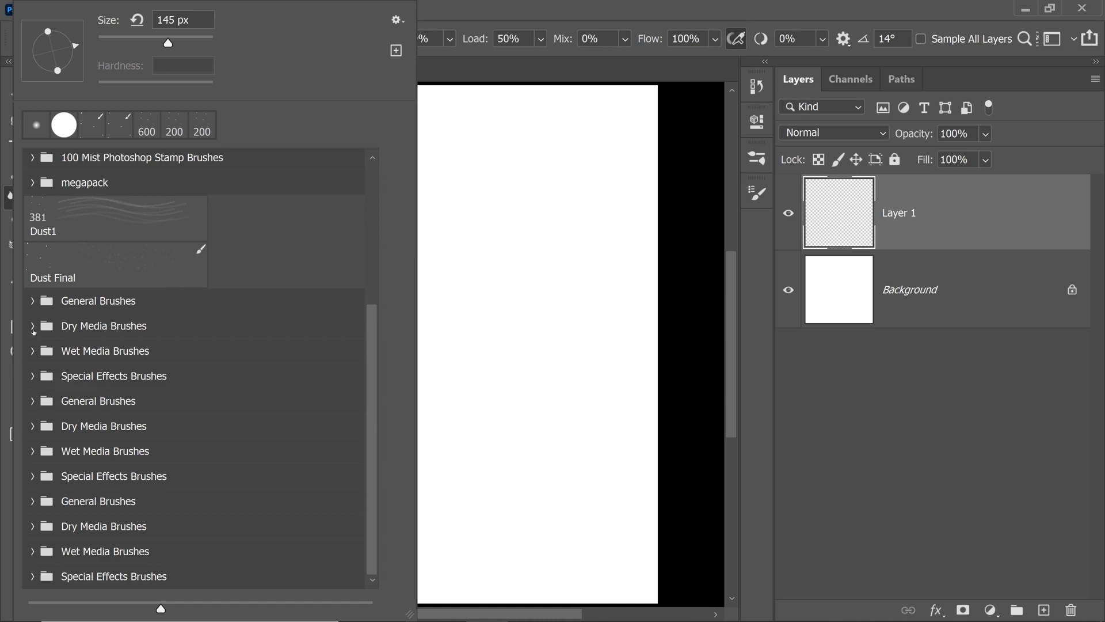
{"action": "left_click", "coordinate": [32, 351]}
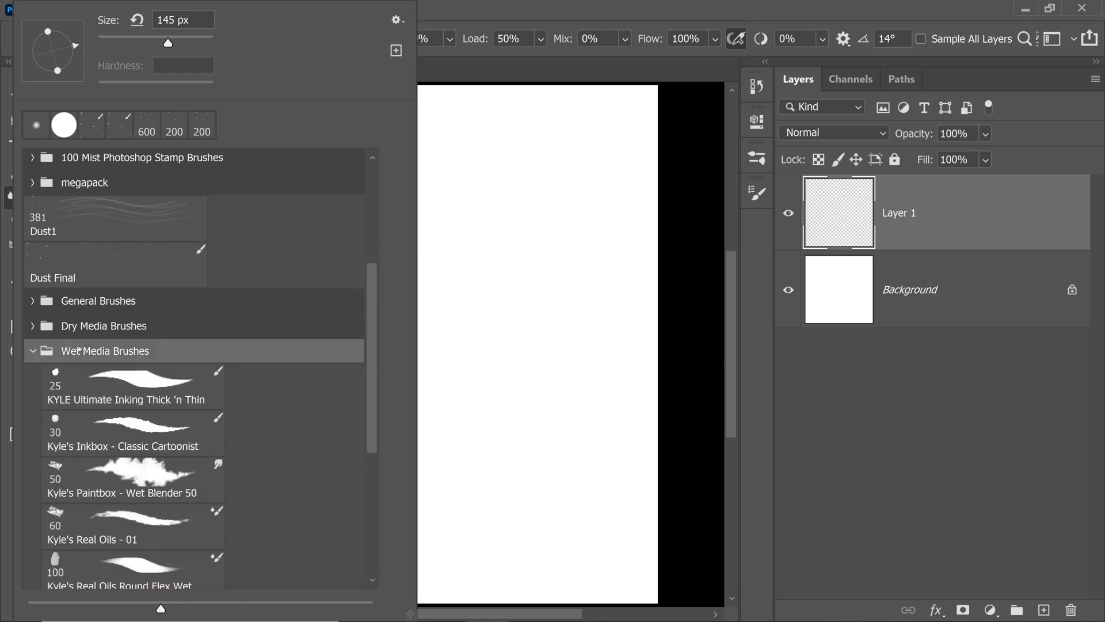
{"action": "left_click_drag", "start_coordinate": [373, 329], "coordinate": [370, 370]}
{"action": "left_click", "coordinate": [140, 436]}
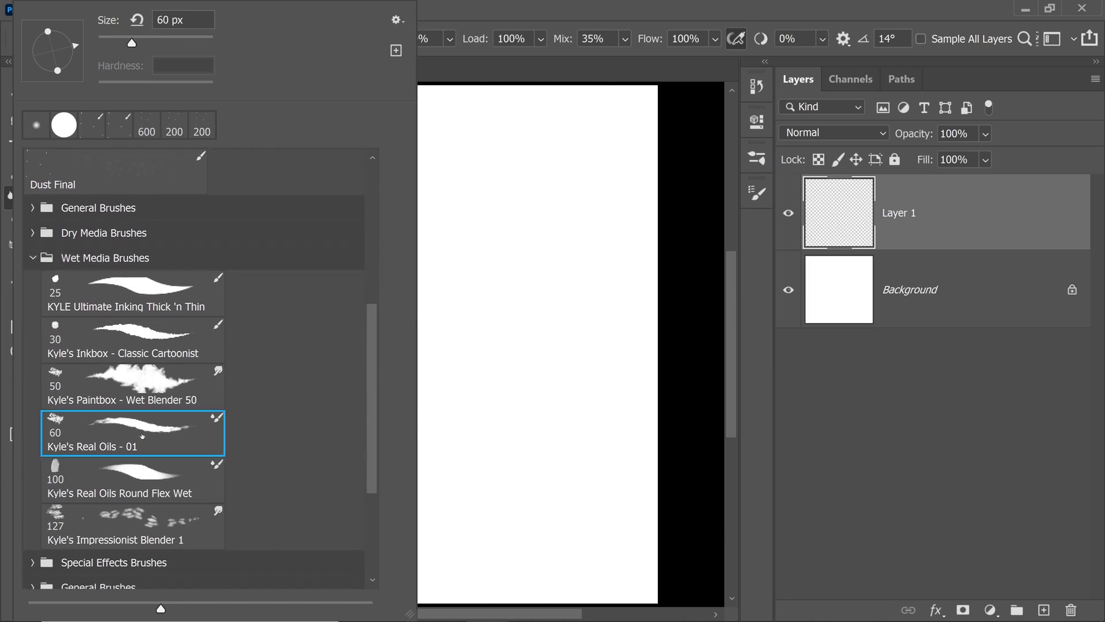
{"action": "left_click", "coordinate": [826, 390]}
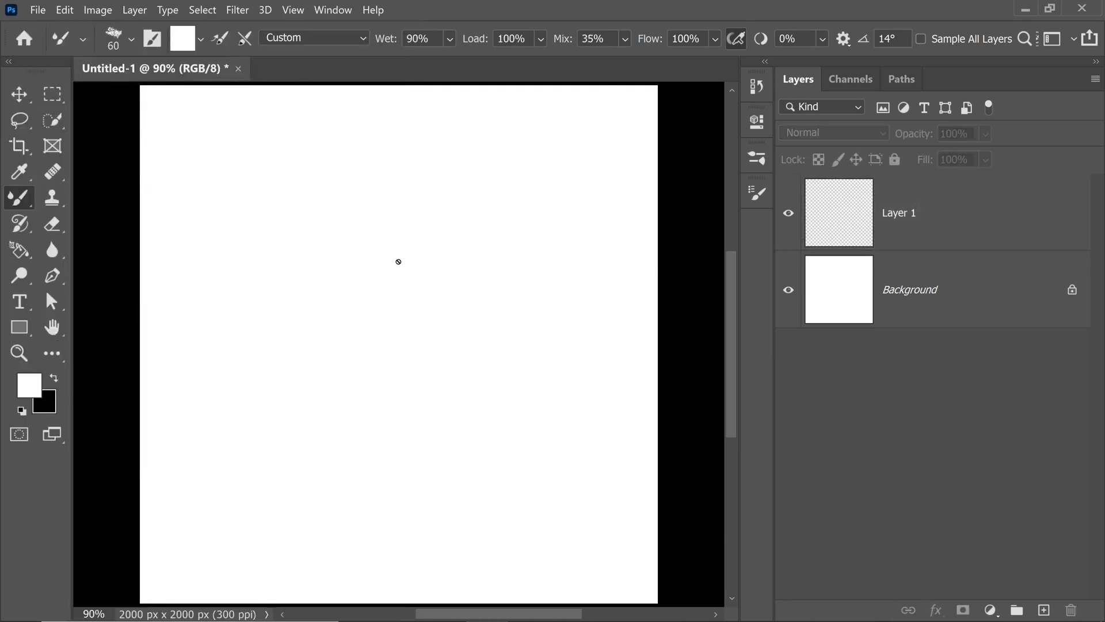
Step: Make Layer 1 the active layer for the Mixer Brush and enlarge the brush to 119 px
{"action": "right_click", "coordinate": [17, 204]}
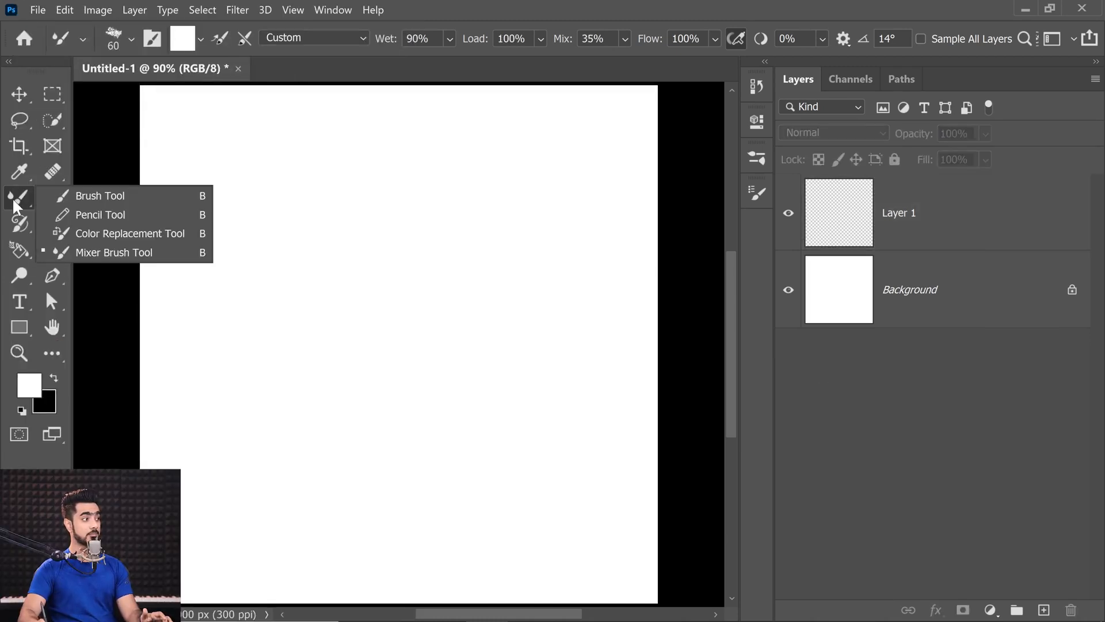
{"action": "left_click", "coordinate": [89, 253]}
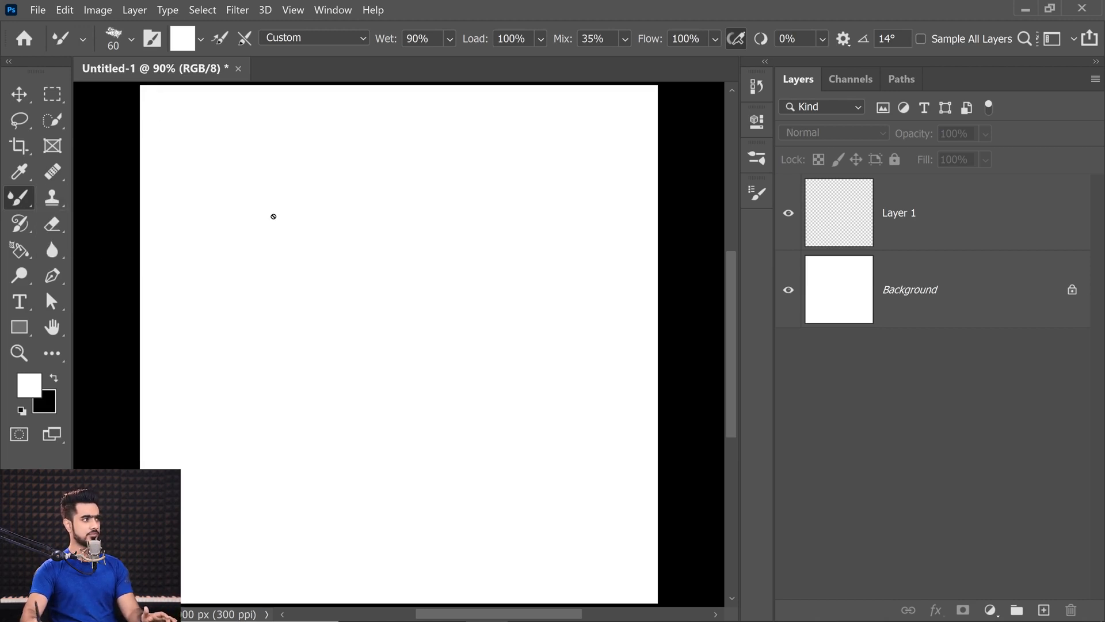
{"action": "left_click", "coordinate": [923, 231]}
{"action": "right_click", "coordinate": [262, 170], "text": "alt"}
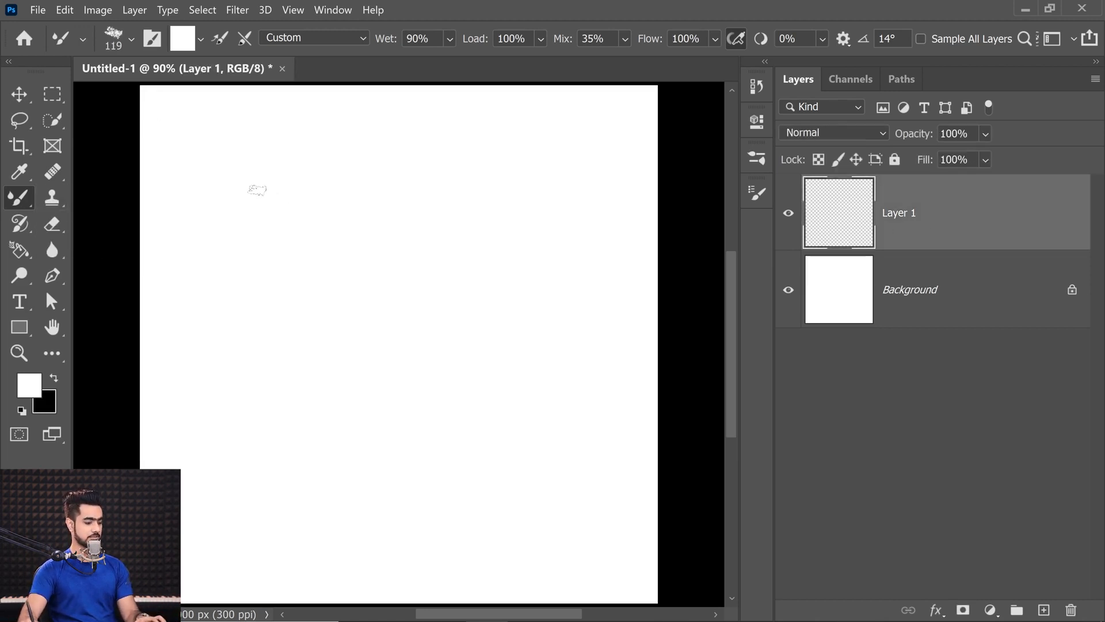
Step: Set the foreground colour to blue 276cf8, then try a zigzag stroke on Layer 1 and undo it
{"action": "left_click", "coordinate": [27, 387]}
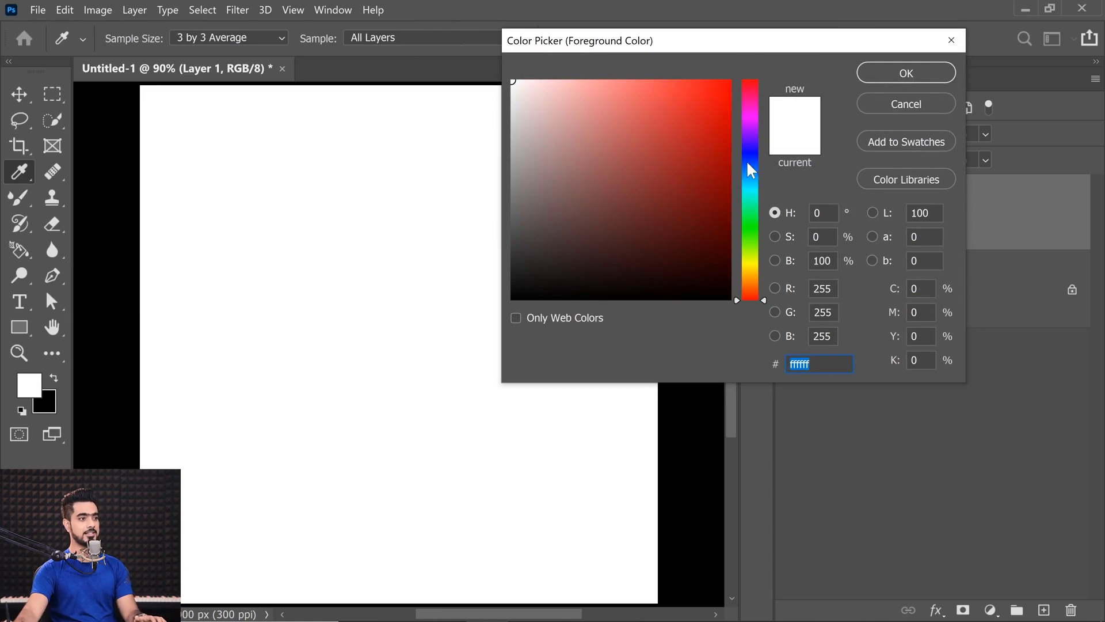
{"action": "left_click", "coordinate": [749, 164]}
{"action": "left_click_drag", "start_coordinate": [703, 80], "coordinate": [696, 87]}
{"action": "left_click", "coordinate": [906, 73]}
{"action": "mouse_move", "coordinate": [195, 156]}
{"action": "left_mouse_down"}
{"action": "mouse_move", "coordinate": [259, 135]}
{"action": "mouse_move", "coordinate": [257, 296]}
{"action": "mouse_move", "coordinate": [423, 409]}
{"action": "left_mouse_up"}
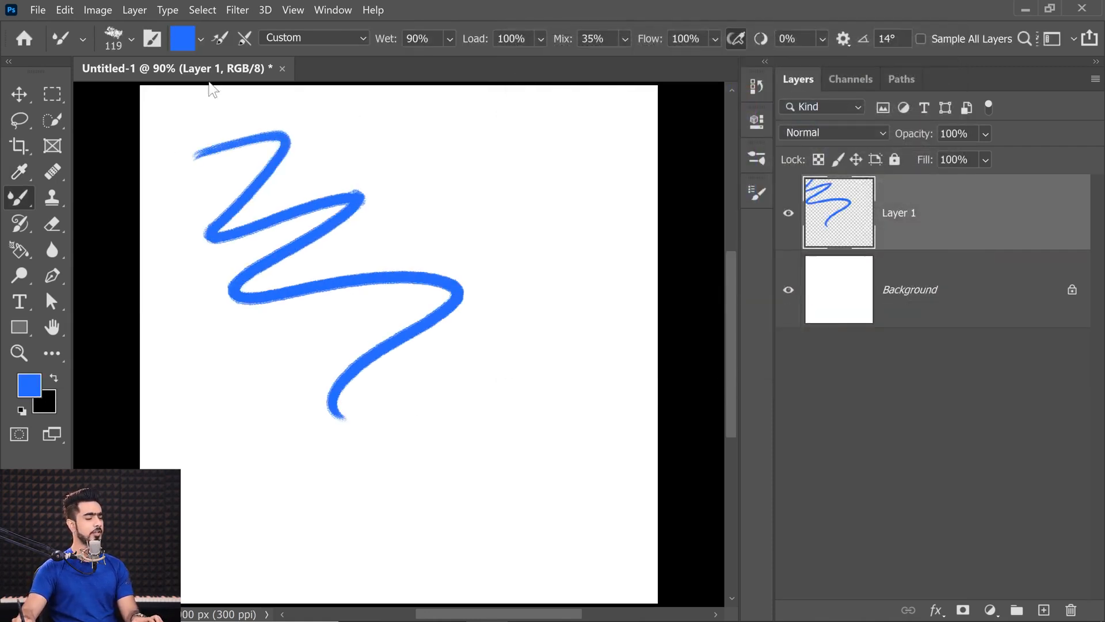
{"action": "key", "text": "ctrl+z"}
Step: Change the mixer brush tip to the Soft Round preset from the General Brushes group
{"action": "left_click", "coordinate": [130, 38]}
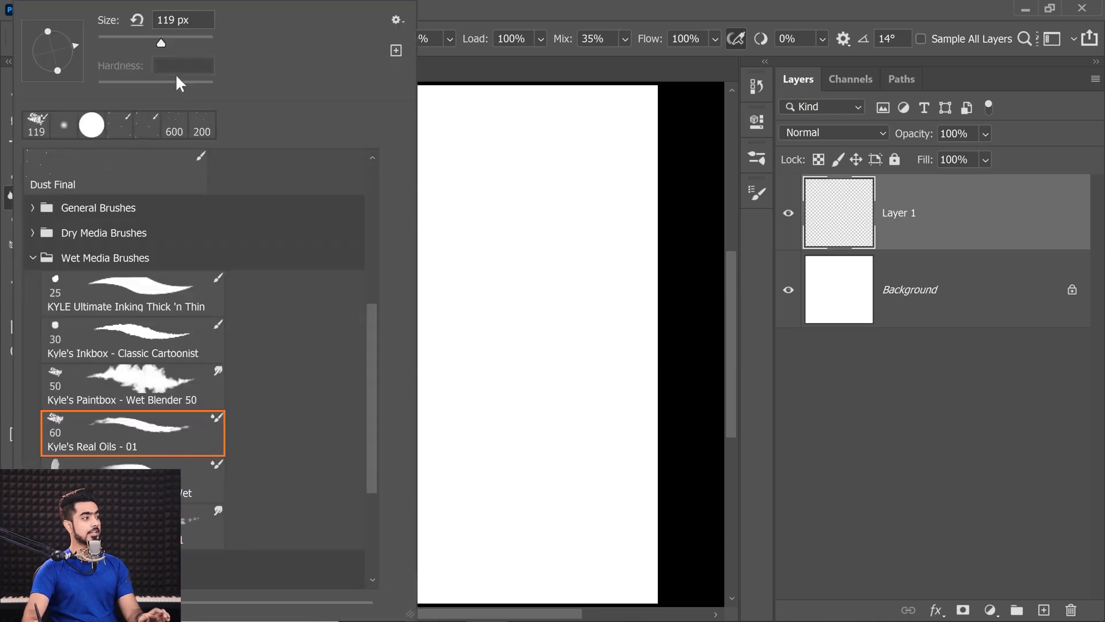
{"action": "left_click_drag", "start_coordinate": [378, 341], "coordinate": [354, 120]}
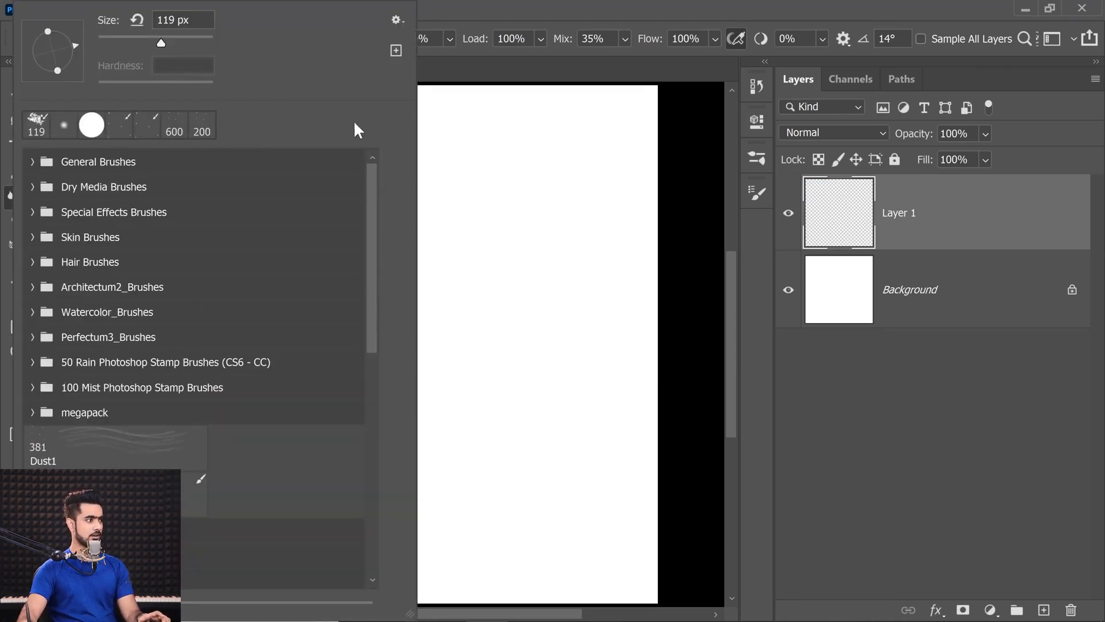
{"action": "left_click", "coordinate": [33, 162]}
{"action": "left_click", "coordinate": [143, 184]}
{"action": "left_click", "coordinate": [157, 210]}
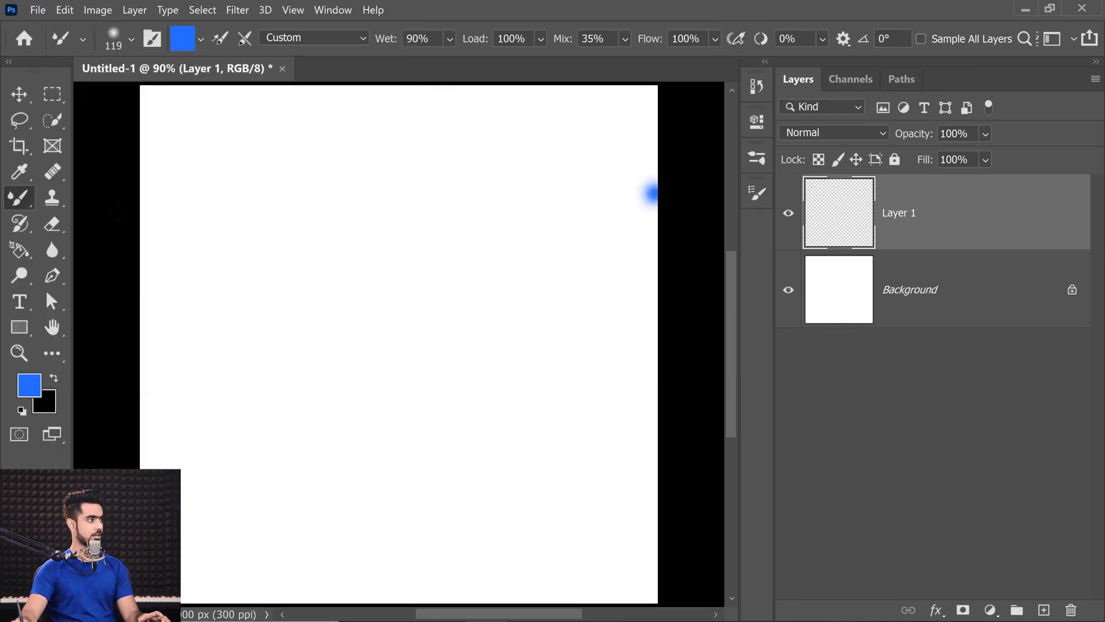
Step: Paint a dense blue scribble across the upper-left part of Layer 1, undoing the first looser zigzag
{"action": "mouse_move", "coordinate": [222, 151]}
{"action": "left_mouse_down"}
{"action": "mouse_move", "coordinate": [211, 180]}
{"action": "mouse_move", "coordinate": [249, 247]}
{"action": "mouse_move", "coordinate": [374, 272]}
{"action": "mouse_move", "coordinate": [506, 328]}
{"action": "mouse_move", "coordinate": [443, 435]}
{"action": "left_mouse_up"}
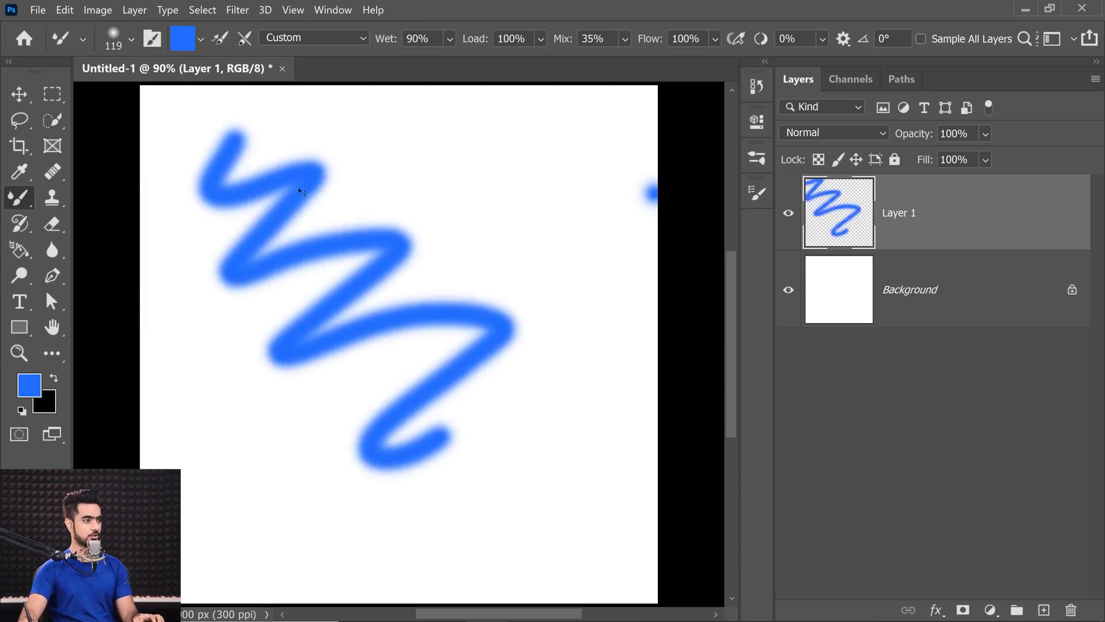
{"action": "key", "text": "ctrl+z"}
{"action": "mouse_move", "coordinate": [215, 160]}
{"action": "left_mouse_down"}
{"action": "mouse_move", "coordinate": [320, 201]}
{"action": "mouse_move", "coordinate": [320, 279]}
{"action": "mouse_move", "coordinate": [278, 410]}
{"action": "left_mouse_up"}
{"action": "mouse_move", "coordinate": [314, 167]}
{"action": "left_mouse_down"}
{"action": "mouse_move", "coordinate": [207, 248]}
{"action": "mouse_move", "coordinate": [415, 287]}
{"action": "mouse_move", "coordinate": [446, 417]}
{"action": "left_mouse_up"}
Step: Change the foreground colour to yellow and paint a zigzag on the canvas beside the blue scribble
{"action": "left_click", "coordinate": [27, 385]}
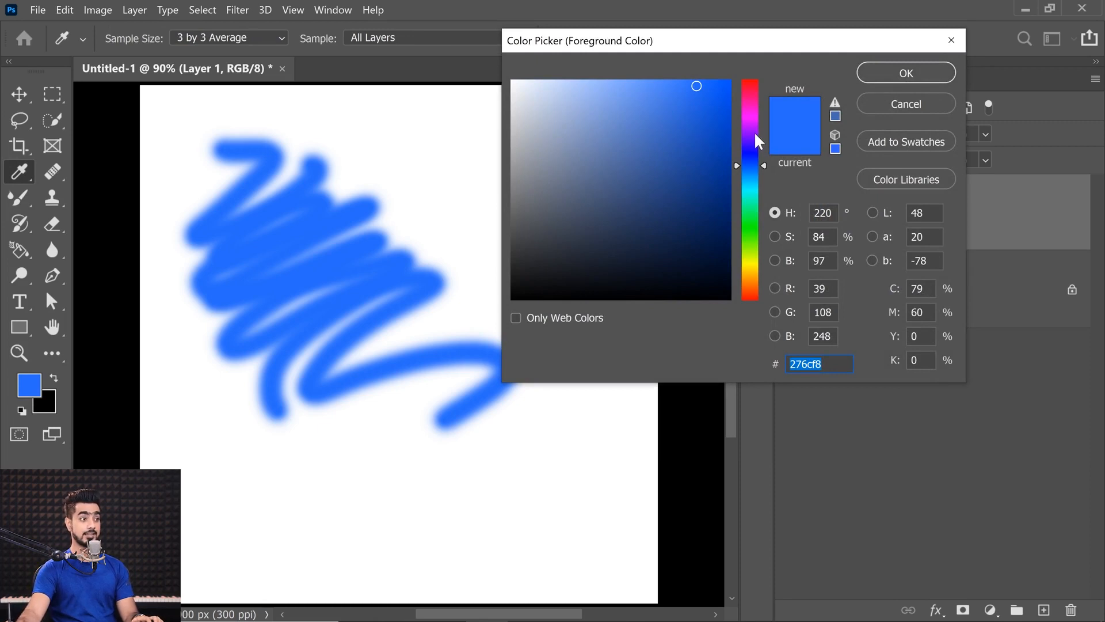
{"action": "left_click_drag", "start_coordinate": [750, 164], "coordinate": [750, 270]}
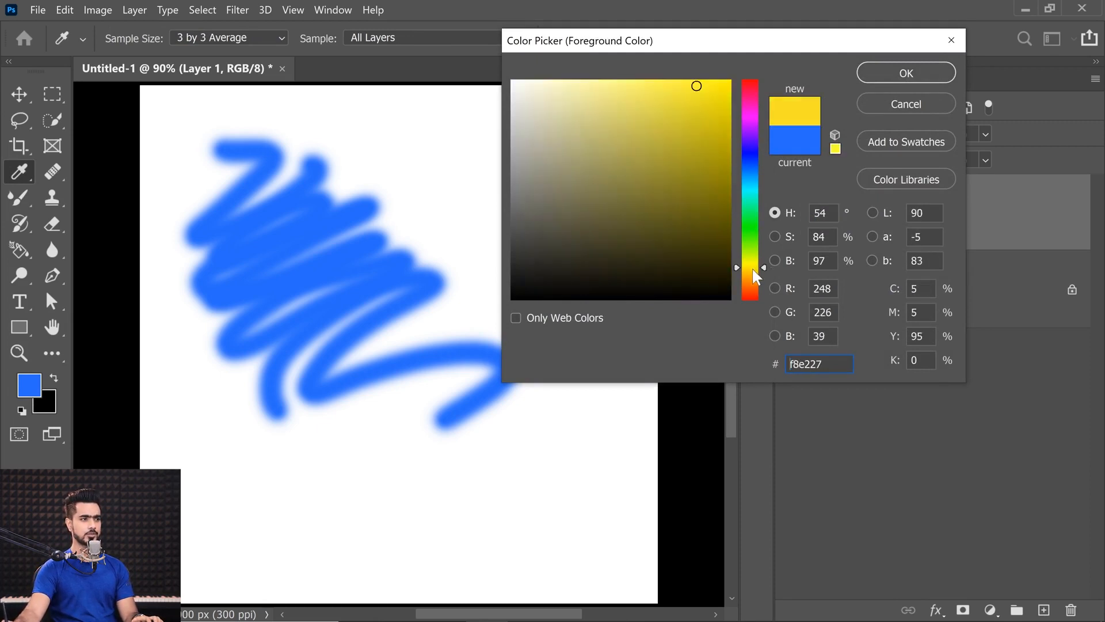
{"action": "left_click", "coordinate": [696, 84]}
{"action": "left_click", "coordinate": [906, 73]}
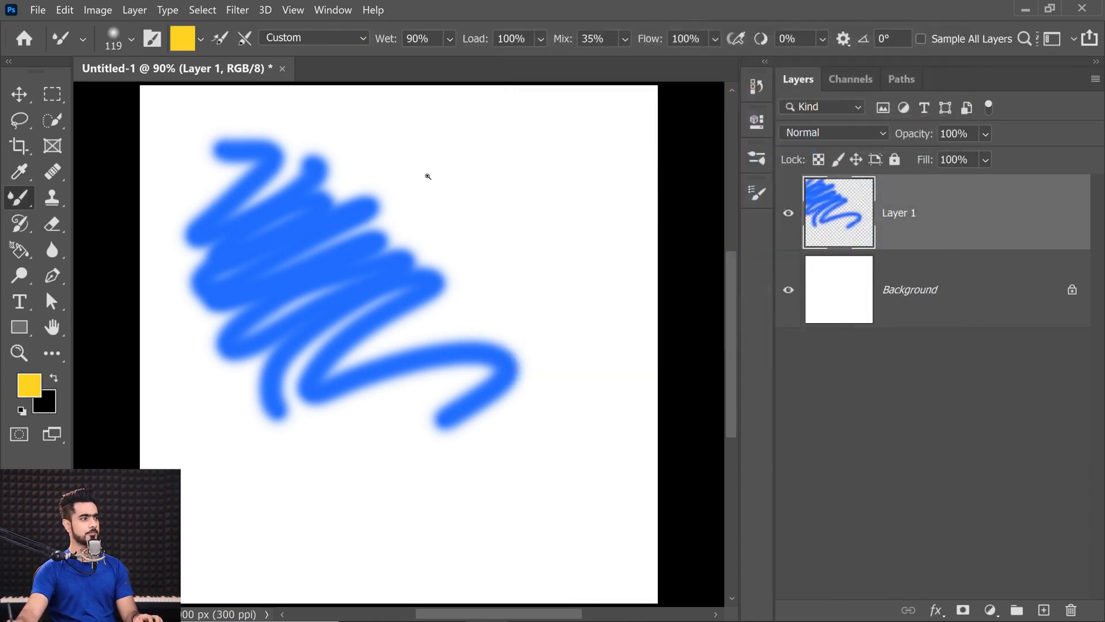
{"action": "scroll", "coordinate": [445, 131], "scroll_direction": "up", "scroll_amount": 2}
{"action": "mouse_move", "coordinate": [445, 131]}
{"action": "left_mouse_down"}
{"action": "mouse_move", "coordinate": [530, 116]}
{"action": "mouse_move", "coordinate": [616, 320]}
{"action": "mouse_move", "coordinate": [479, 359]}
{"action": "mouse_move", "coordinate": [564, 498]}
{"action": "left_mouse_up"}
Step: Paint yellow mixer strokes over the blue scribble and down the canvas to blend the two colours
{"action": "mouse_move", "coordinate": [408, 364]}
{"action": "left_mouse_down"}
{"action": "mouse_move", "coordinate": [484, 304]}
{"action": "mouse_move", "coordinate": [403, 374]}
{"action": "mouse_move", "coordinate": [344, 400]}
{"action": "mouse_move", "coordinate": [432, 276]}
{"action": "mouse_move", "coordinate": [397, 351]}
{"action": "mouse_move", "coordinate": [392, 412]}
{"action": "mouse_move", "coordinate": [547, 403]}
{"action": "mouse_move", "coordinate": [443, 443]}
{"action": "mouse_move", "coordinate": [347, 414]}
{"action": "mouse_move", "coordinate": [454, 461]}
{"action": "mouse_move", "coordinate": [546, 368]}
{"action": "mouse_move", "coordinate": [639, 323]}
{"action": "left_mouse_up"}
{"action": "mouse_move", "coordinate": [482, 409]}
{"action": "left_mouse_down"}
{"action": "mouse_move", "coordinate": [311, 260]}
{"action": "mouse_move", "coordinate": [249, 393]}
{"action": "mouse_move", "coordinate": [308, 504]}
{"action": "mouse_move", "coordinate": [462, 593]}
{"action": "mouse_move", "coordinate": [563, 407]}
{"action": "left_mouse_up"}
{"action": "left_click_drag", "start_coordinate": [344, 499], "coordinate": [462, 350]}
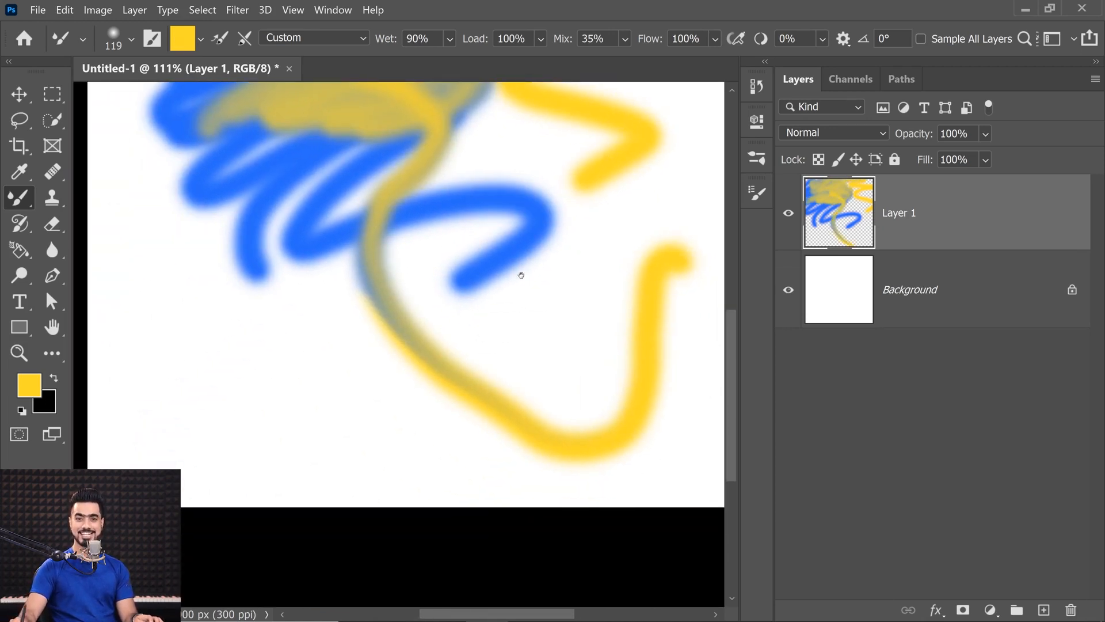
{"action": "left_click_drag", "start_coordinate": [454, 187], "coordinate": [448, 387]}
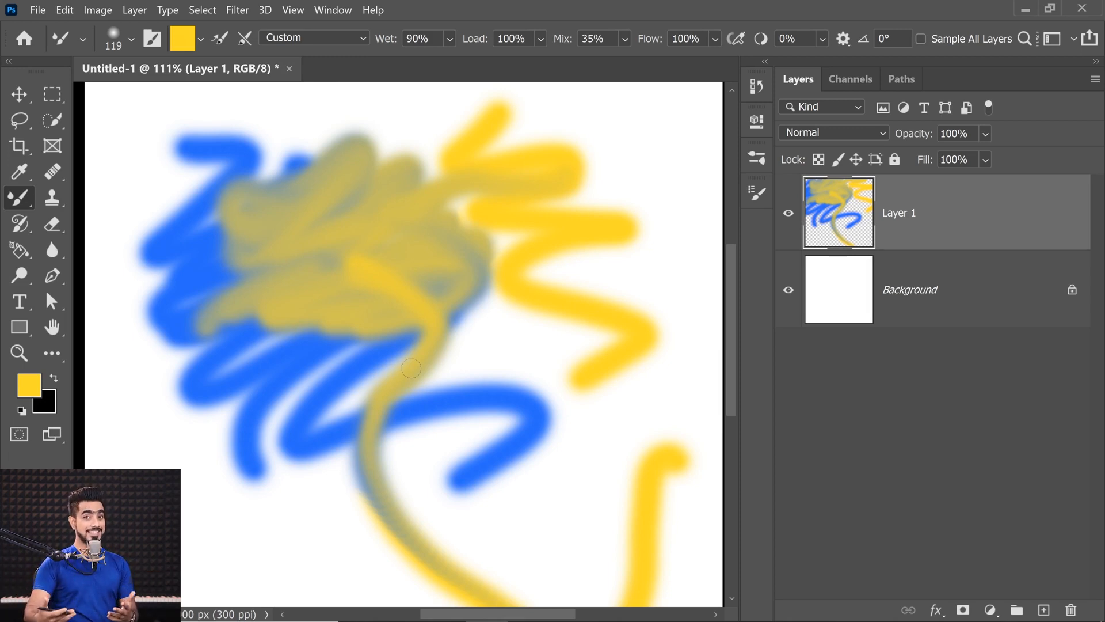
Step: Undo the blending strokes back to the separate blue scribble and yellow zigzag
{"action": "key", "text": "ctrl+z"}
{"action": "key", "text": "ctrl+z"}
{"action": "key", "text": "ctrl+z"}
{"action": "key", "text": "ctrl+z"}
{"action": "key", "text": "ctrl+z"}
{"action": "key", "text": "ctrl+z"}
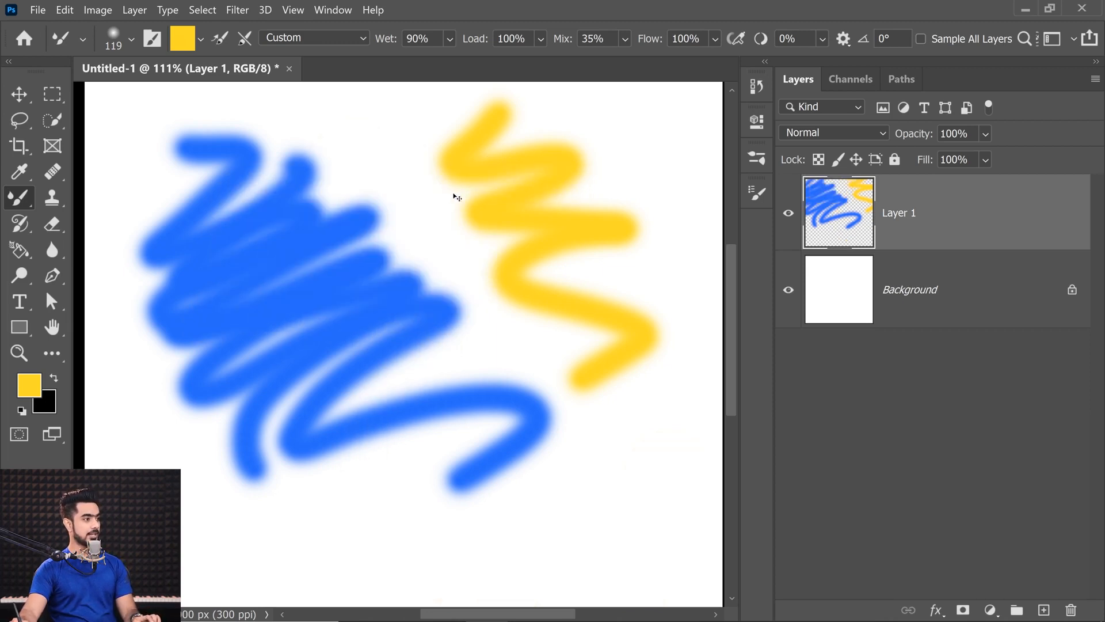
Step: Choose the Kyle's Real Oils - 01 brush from the Wet Media Brushes set for the Mixer Brush
{"action": "left_click", "coordinate": [121, 37]}
{"action": "scroll", "coordinate": [363, 311], "scroll_direction": "down", "scroll_amount": 5}
{"action": "scroll", "coordinate": [357, 363], "scroll_direction": "down", "scroll_amount": 1}
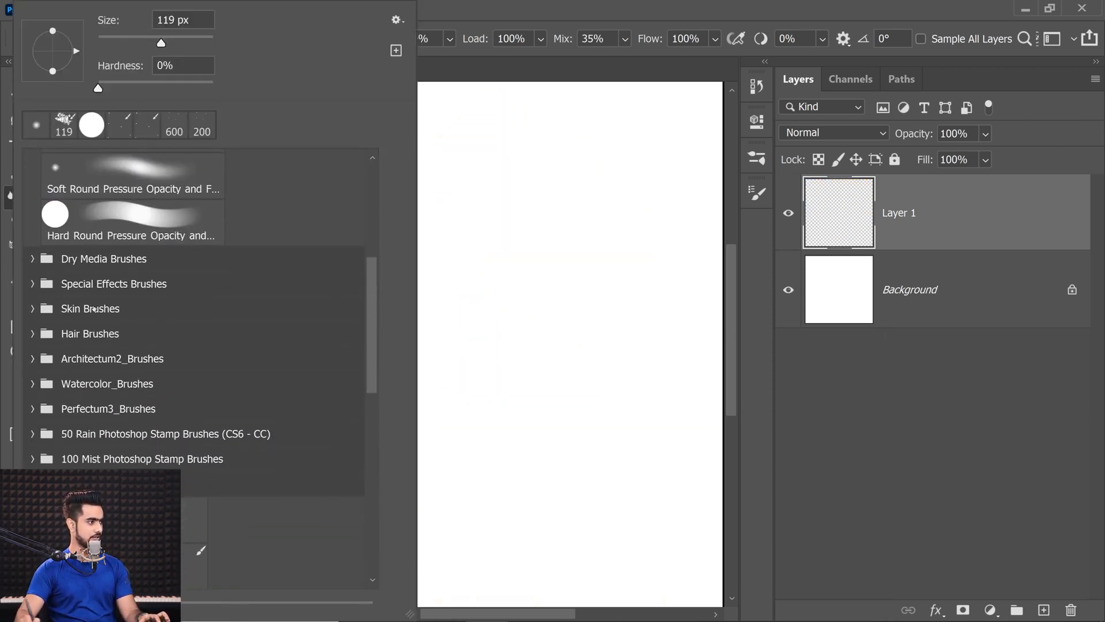
{"action": "mouse_move", "coordinate": [374, 340]}
{"action": "left_mouse_down"}
{"action": "mouse_move", "coordinate": [361, 455]}
{"action": "mouse_move", "coordinate": [336, 458]}
{"action": "left_mouse_up"}
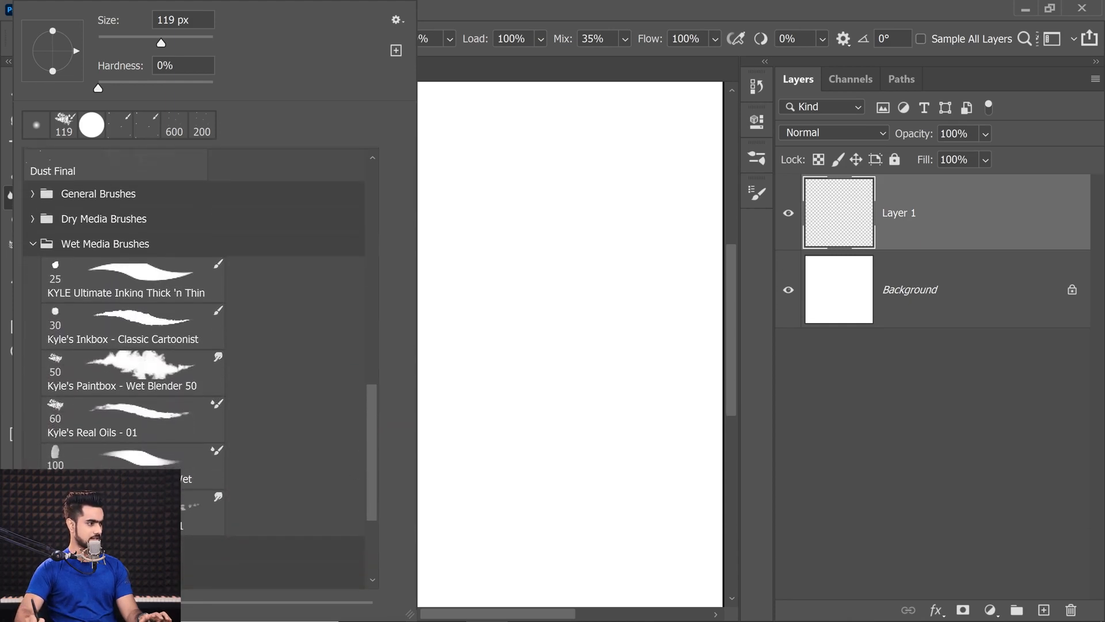
{"action": "left_click", "coordinate": [135, 458]}
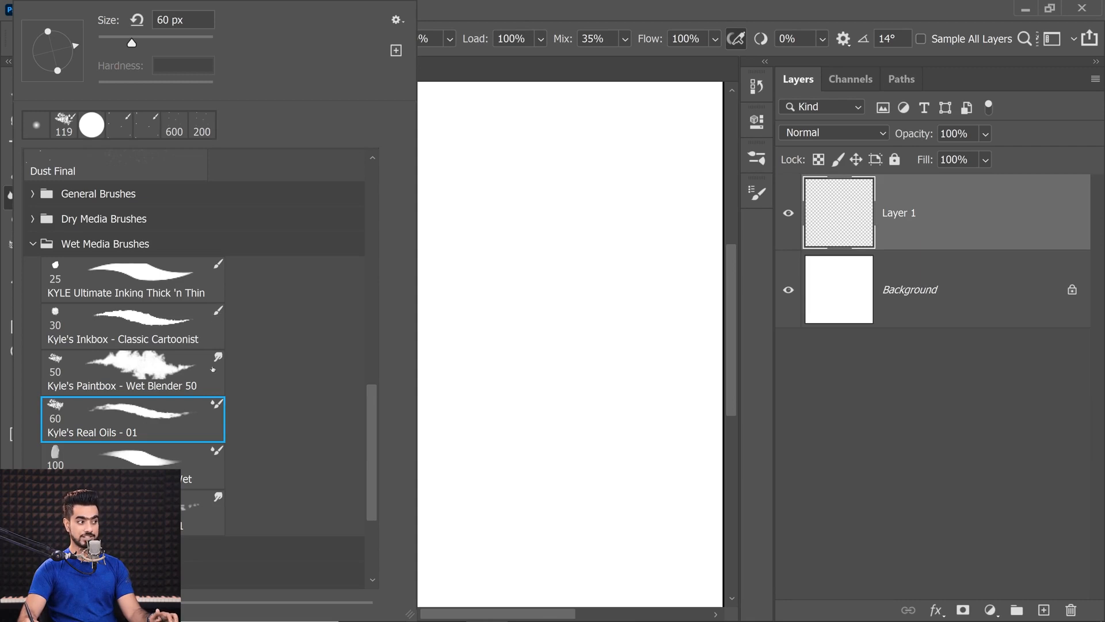
{"action": "left_click", "coordinate": [525, 372]}
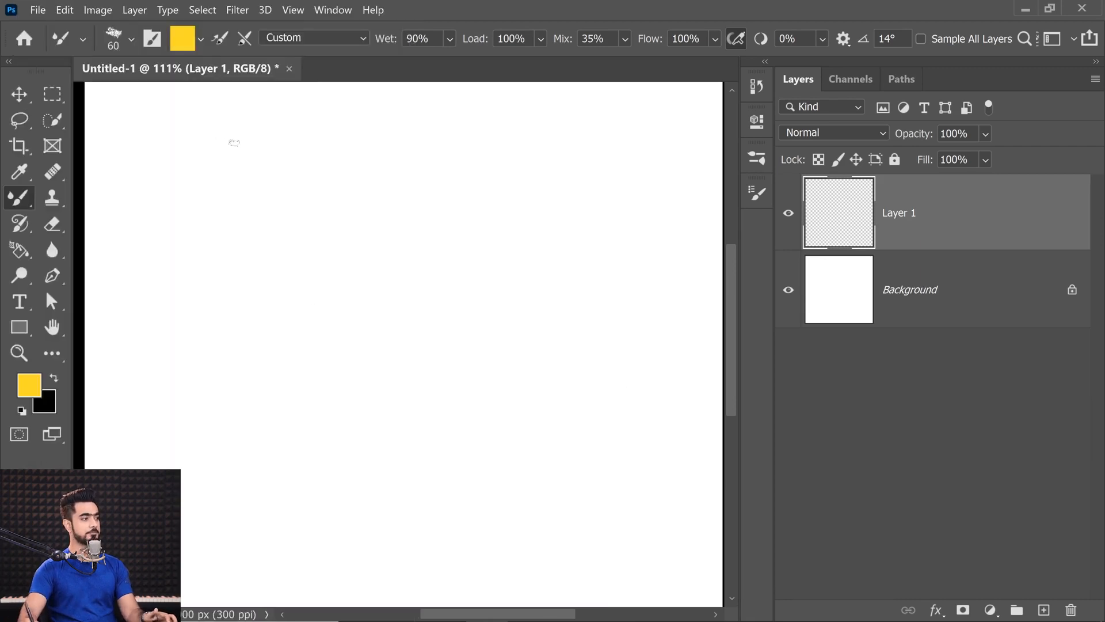
Step: Paint a yellow zigzag down Layer 1, change the foreground colour to blue and blend blue strokes into the zigzag's edge
{"action": "mouse_move", "coordinate": [230, 123]}
{"action": "left_mouse_down"}
{"action": "mouse_move", "coordinate": [183, 192]}
{"action": "mouse_move", "coordinate": [274, 184]}
{"action": "mouse_move", "coordinate": [193, 336]}
{"action": "mouse_move", "coordinate": [405, 373]}
{"action": "mouse_move", "coordinate": [429, 452]}
{"action": "left_mouse_up"}
{"action": "left_click", "coordinate": [37, 384]}
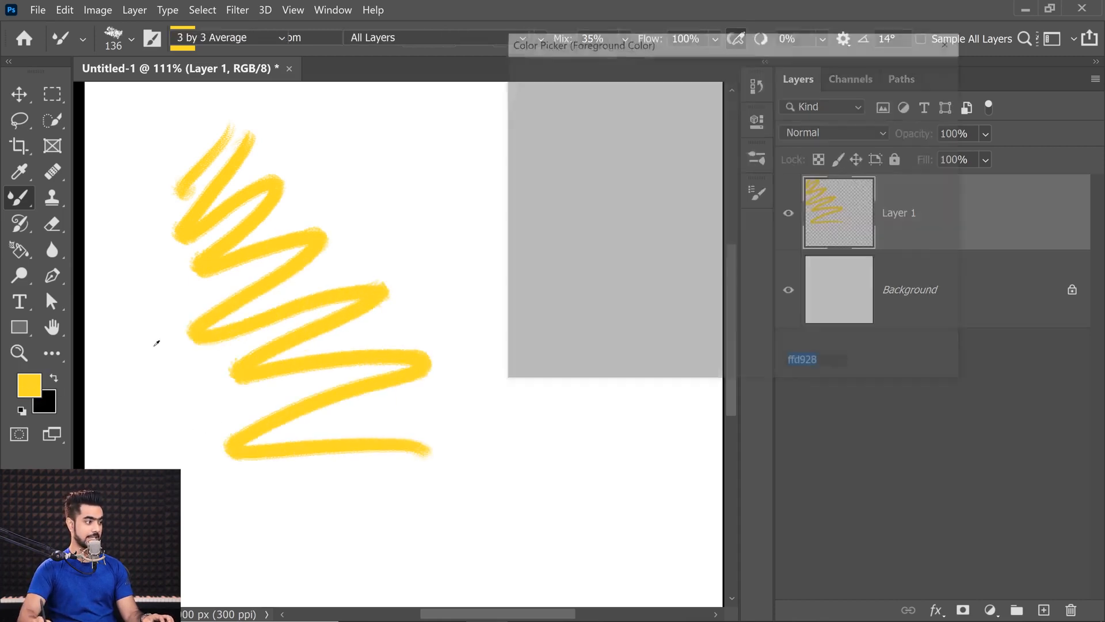
{"action": "left_click", "coordinate": [746, 159]}
{"action": "left_click", "coordinate": [702, 133]}
{"action": "left_click", "coordinate": [901, 72]}
{"action": "mouse_move", "coordinate": [387, 253]}
{"action": "left_mouse_down"}
{"action": "mouse_move", "coordinate": [357, 290]}
{"action": "mouse_move", "coordinate": [420, 270]}
{"action": "mouse_move", "coordinate": [440, 295]}
{"action": "left_mouse_up"}
{"action": "mouse_move", "coordinate": [363, 236]}
{"action": "left_mouse_down"}
{"action": "mouse_move", "coordinate": [357, 321]}
{"action": "mouse_move", "coordinate": [429, 278]}
{"action": "left_mouse_up"}
Step: Sample yellow from the zigzag and paint a second yellow zigzag above the blue patch
{"action": "scroll", "coordinate": [323, 308], "scroll_direction": "up", "scroll_amount": 3}
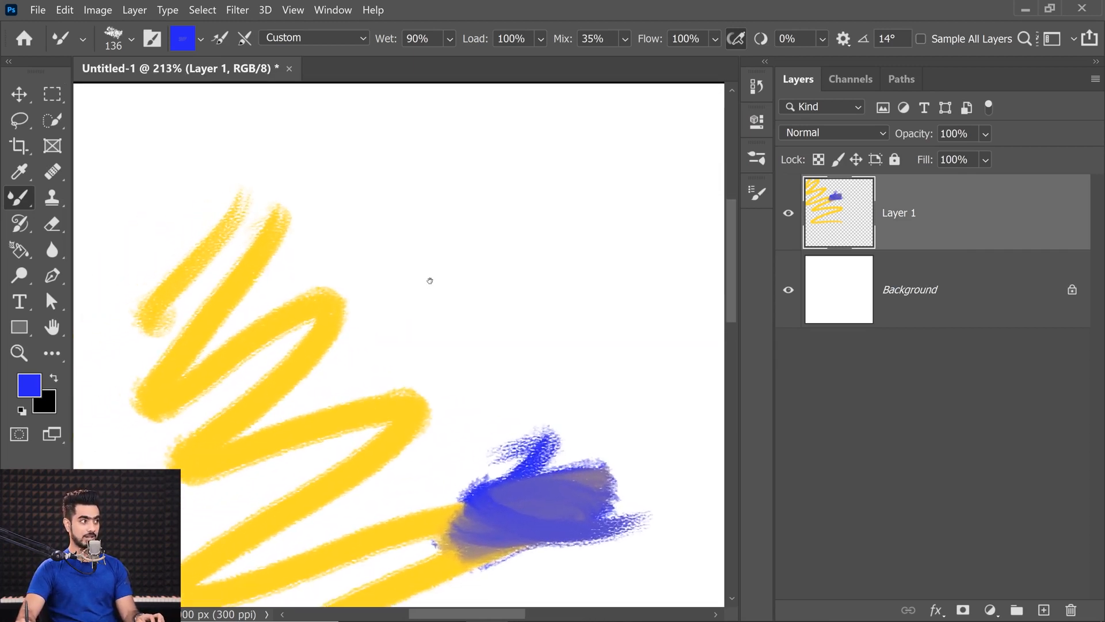
{"action": "left_click", "coordinate": [169, 392], "text": "alt"}
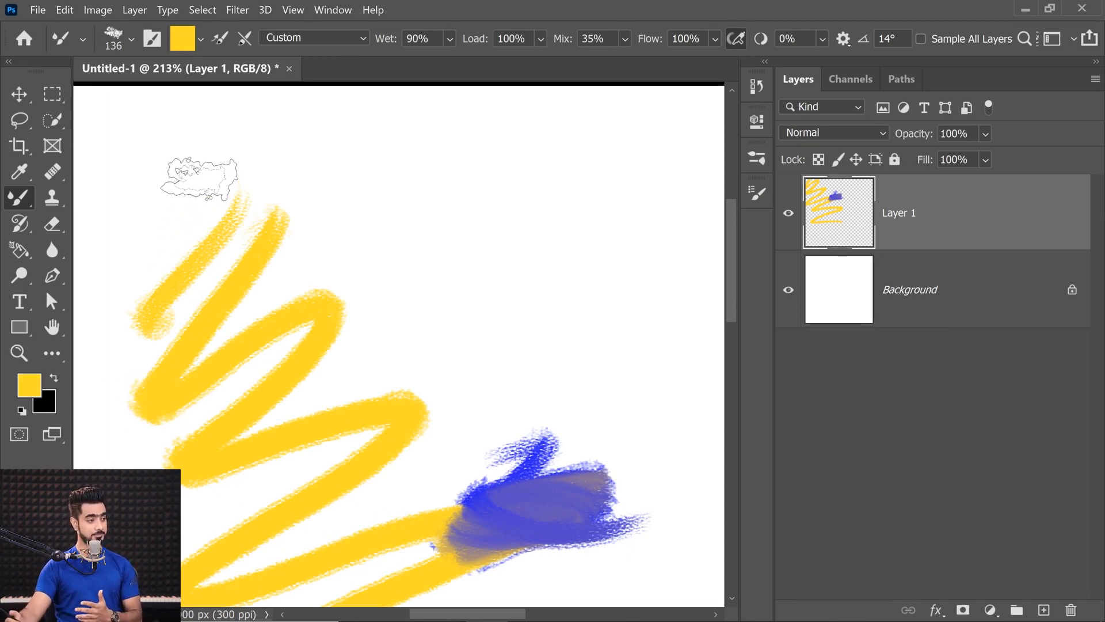
{"action": "mouse_move", "coordinate": [403, 124]}
{"action": "left_mouse_down"}
{"action": "mouse_move", "coordinate": [493, 153]}
{"action": "mouse_move", "coordinate": [395, 317]}
{"action": "mouse_move", "coordinate": [572, 321]}
{"action": "mouse_move", "coordinate": [510, 370]}
{"action": "left_mouse_up"}
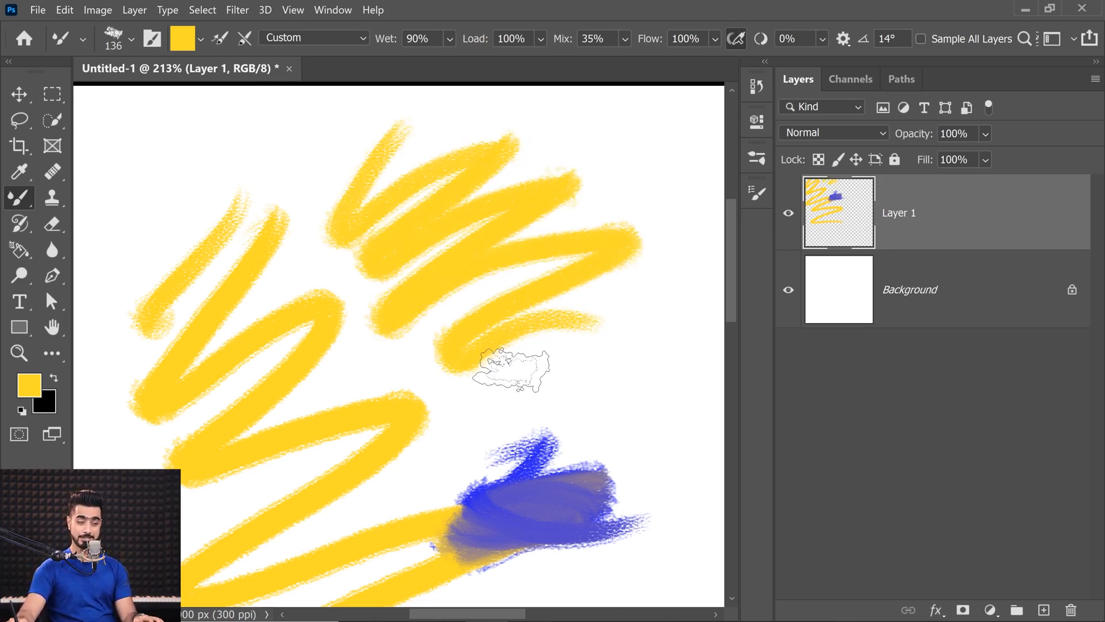
Step: Clean the brush and smear the existing yellow and blue paint into each other and out across the canvas
{"action": "left_click", "coordinate": [199, 38]}
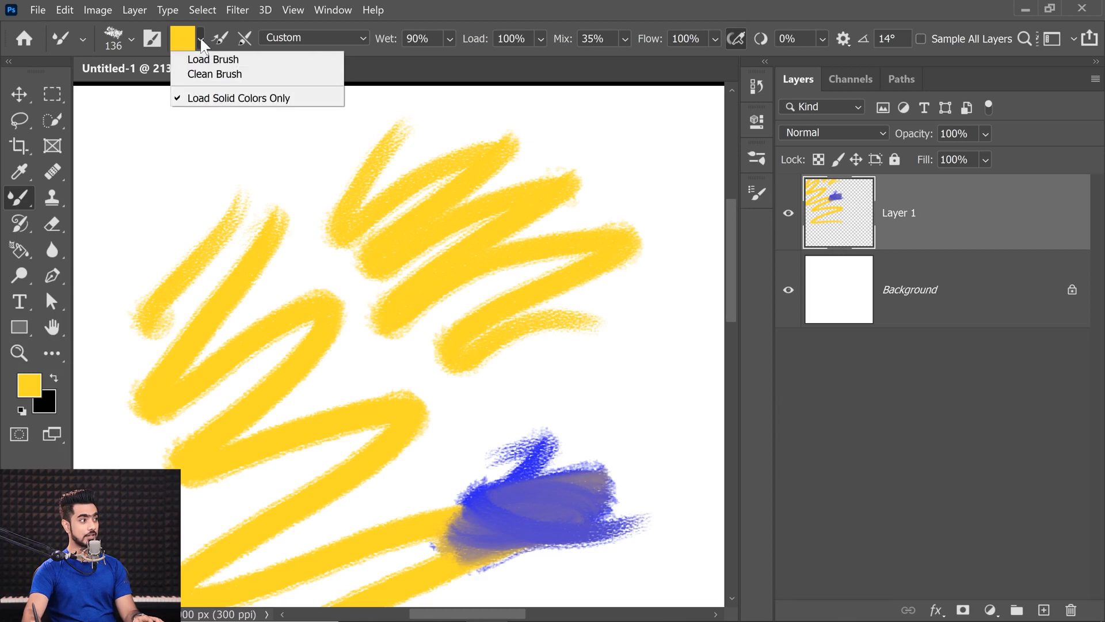
{"action": "left_click", "coordinate": [212, 75]}
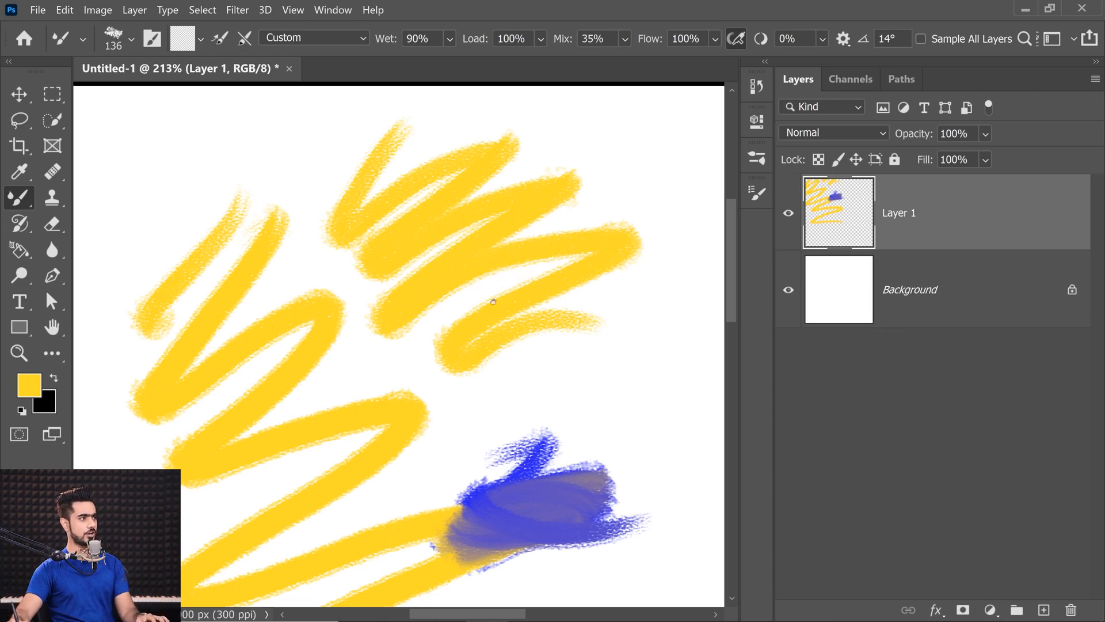
{"action": "scroll", "coordinate": [547, 276], "scroll_direction": "down", "scroll_amount": 2}
{"action": "scroll", "coordinate": [547, 276], "scroll_direction": "right", "scroll_amount": 3}
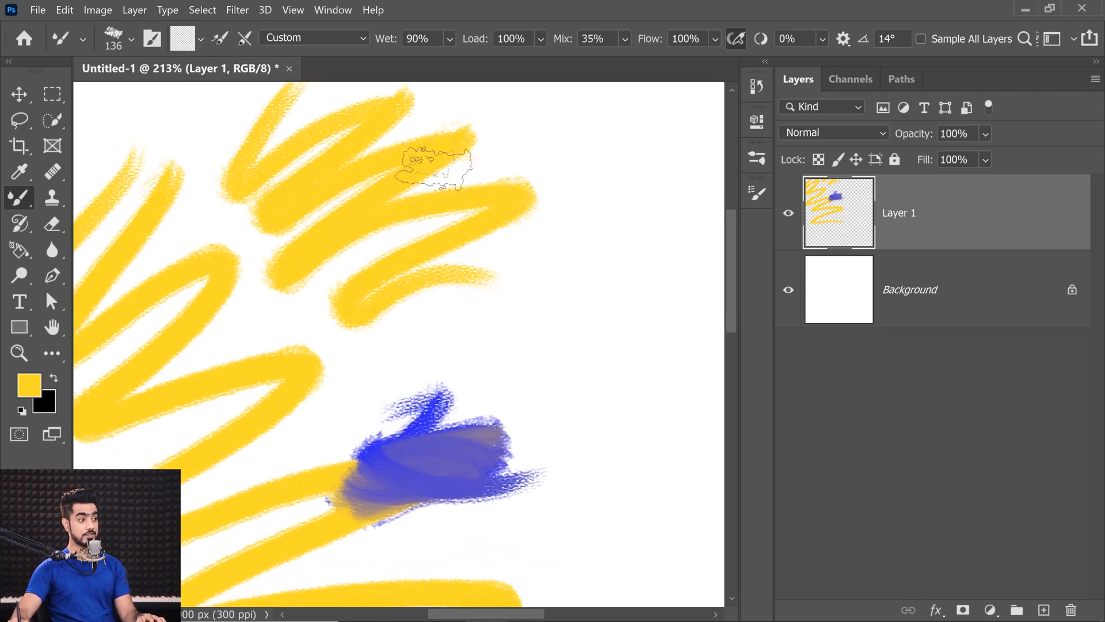
{"action": "mouse_move", "coordinate": [402, 236]}
{"action": "left_mouse_down"}
{"action": "mouse_move", "coordinate": [526, 345]}
{"action": "mouse_move", "coordinate": [629, 572]}
{"action": "left_mouse_up"}
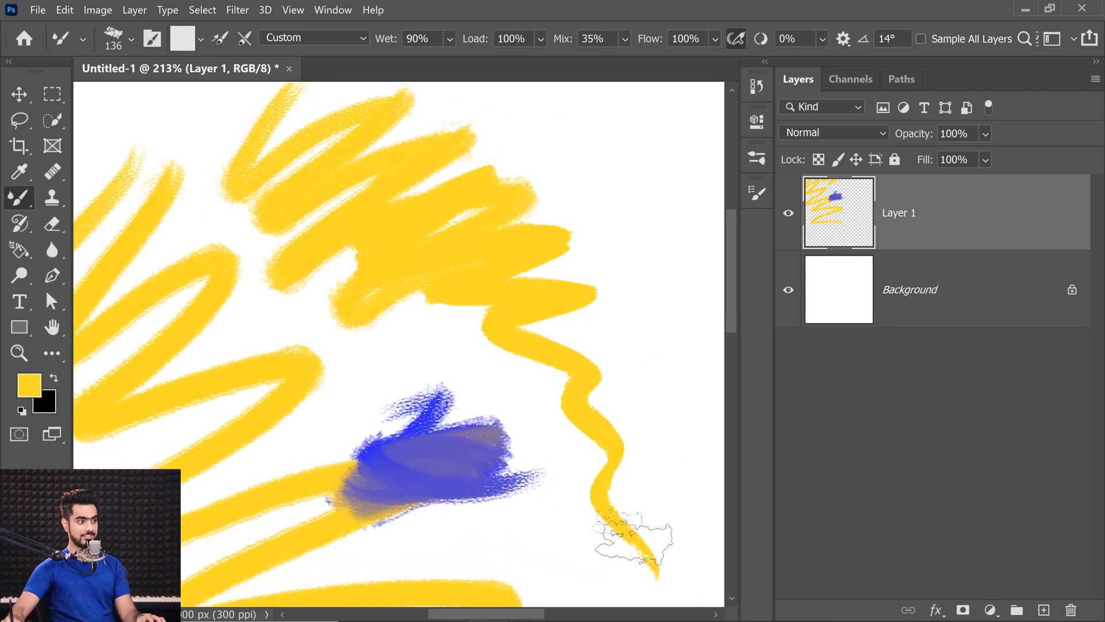
{"action": "scroll", "coordinate": [442, 92], "scroll_direction": "down", "scroll_amount": 5}
{"action": "scroll", "coordinate": [442, 92], "scroll_direction": "right", "scroll_amount": 3}
{"action": "mouse_move", "coordinate": [448, 120]}
{"action": "left_mouse_down"}
{"action": "mouse_move", "coordinate": [506, 449]}
{"action": "mouse_move", "coordinate": [634, 484]}
{"action": "mouse_move", "coordinate": [650, 451]}
{"action": "left_mouse_up"}
{"action": "mouse_move", "coordinate": [342, 198]}
{"action": "left_mouse_down"}
{"action": "mouse_move", "coordinate": [368, 213]}
{"action": "mouse_move", "coordinate": [401, 286]}
{"action": "mouse_move", "coordinate": [334, 242]}
{"action": "mouse_move", "coordinate": [234, 111]}
{"action": "mouse_move", "coordinate": [98, 89]}
{"action": "left_mouse_up"}
{"action": "mouse_move", "coordinate": [198, 283]}
{"action": "left_mouse_down"}
{"action": "mouse_move", "coordinate": [197, 364]}
{"action": "mouse_move", "coordinate": [243, 462]}
{"action": "left_mouse_up"}
{"action": "mouse_move", "coordinate": [351, 299]}
{"action": "left_mouse_down"}
{"action": "mouse_move", "coordinate": [415, 190]}
{"action": "mouse_move", "coordinate": [442, 296]}
{"action": "mouse_move", "coordinate": [435, 256]}
{"action": "mouse_move", "coordinate": [435, 334]}
{"action": "mouse_move", "coordinate": [403, 298]}
{"action": "mouse_move", "coordinate": [400, 380]}
{"action": "mouse_move", "coordinate": [496, 464]}
{"action": "mouse_move", "coordinate": [371, 478]}
{"action": "left_mouse_up"}
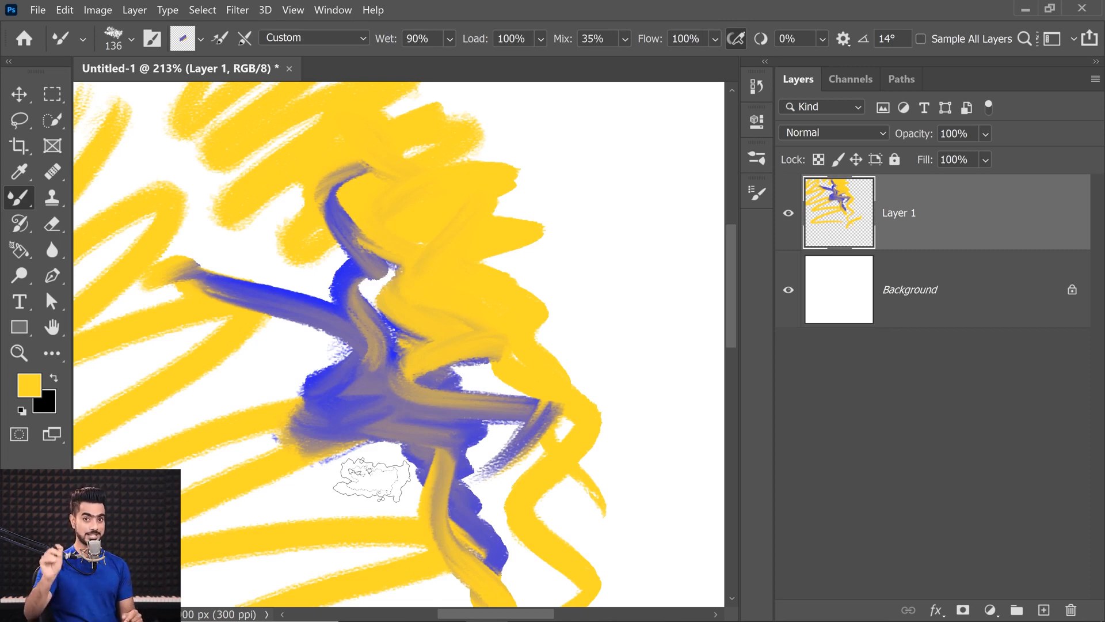
Step: Clean the brush again, reload it with the yellow foreground colour and paint a wavy stroke beside the smeared paint
{"action": "left_click", "coordinate": [200, 38]}
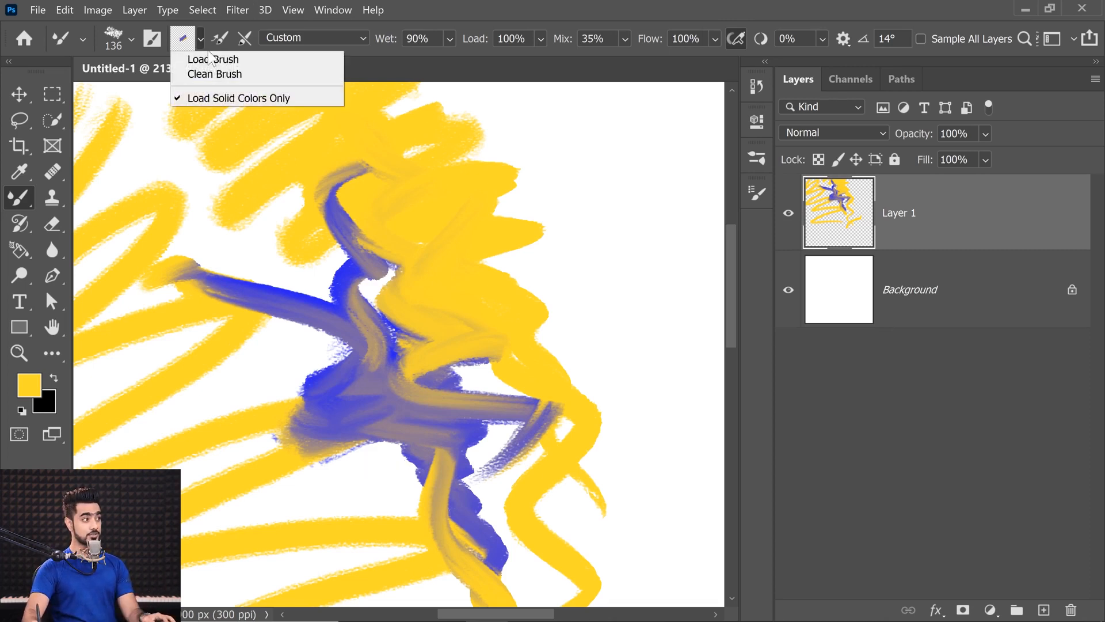
{"action": "left_click", "coordinate": [211, 75]}
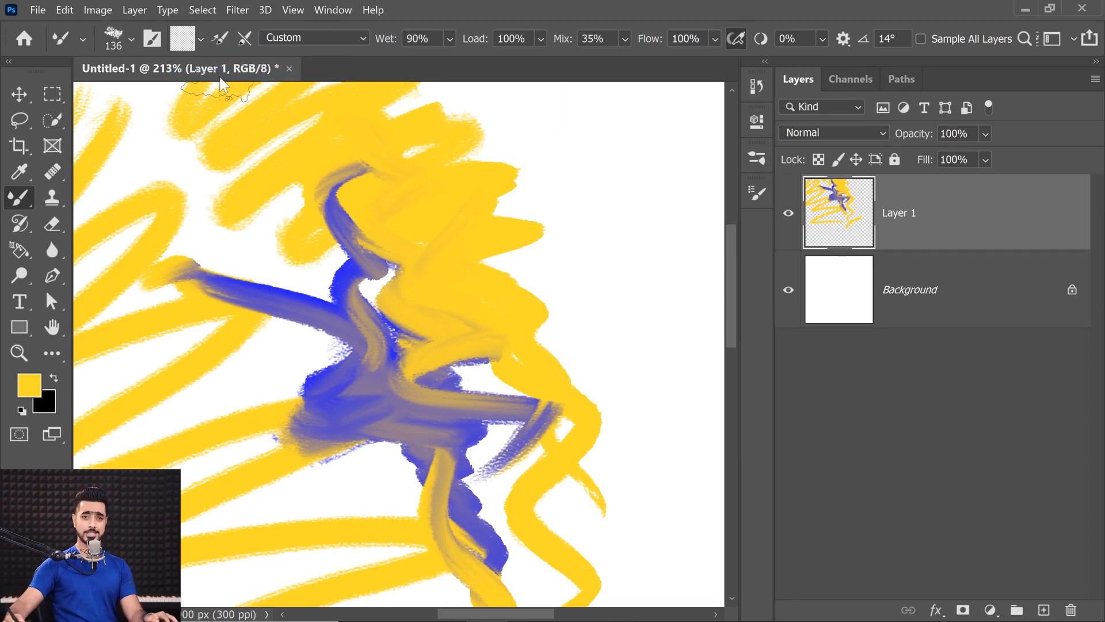
{"action": "left_click", "coordinate": [200, 38]}
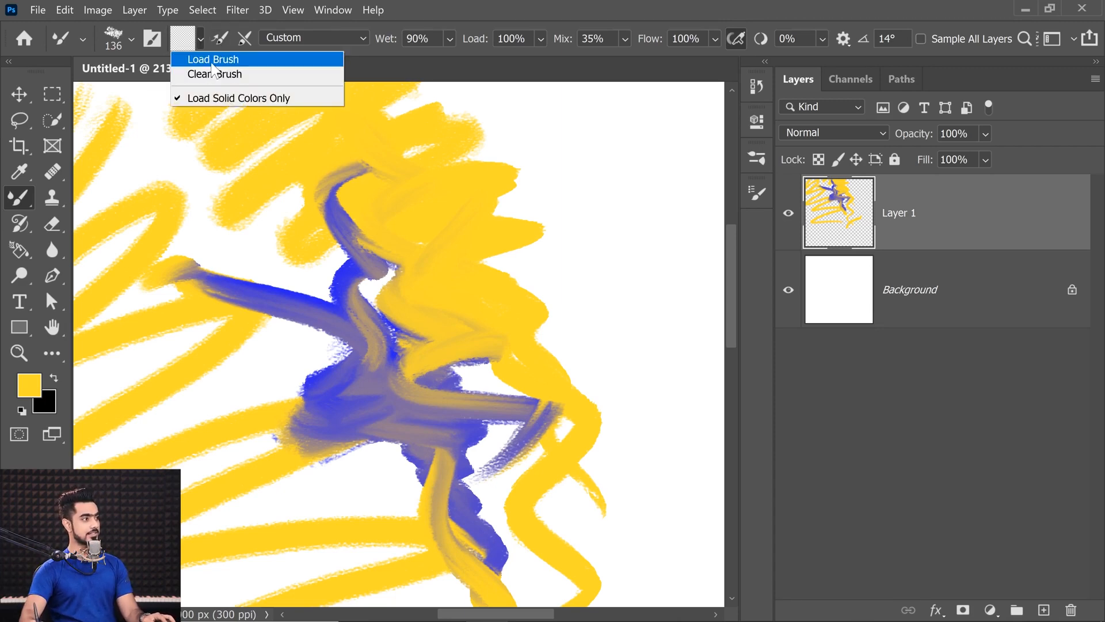
{"action": "left_click", "coordinate": [218, 60]}
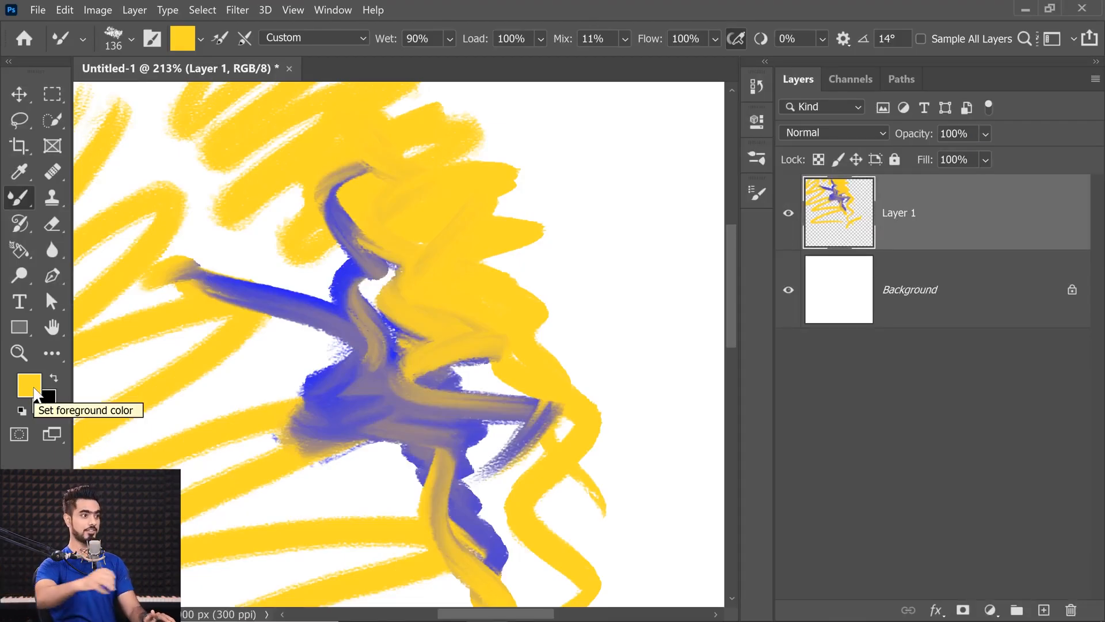
{"action": "mouse_move", "coordinate": [610, 124]}
{"action": "left_mouse_down"}
{"action": "mouse_move", "coordinate": [612, 280]}
{"action": "mouse_move", "coordinate": [648, 429]}
{"action": "left_mouse_up"}
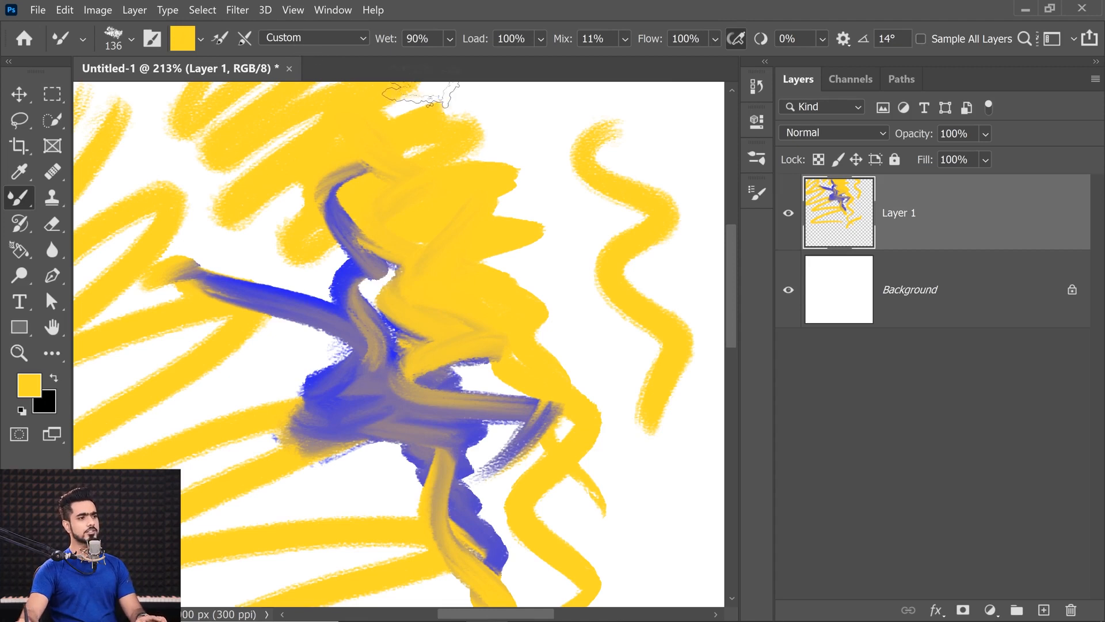
Step: Clear all paint from Layer 1 and set the Mixer Brush's Load to 10%
{"action": "key", "text": "ctrl+a"}
{"action": "key", "text": "Delete"}
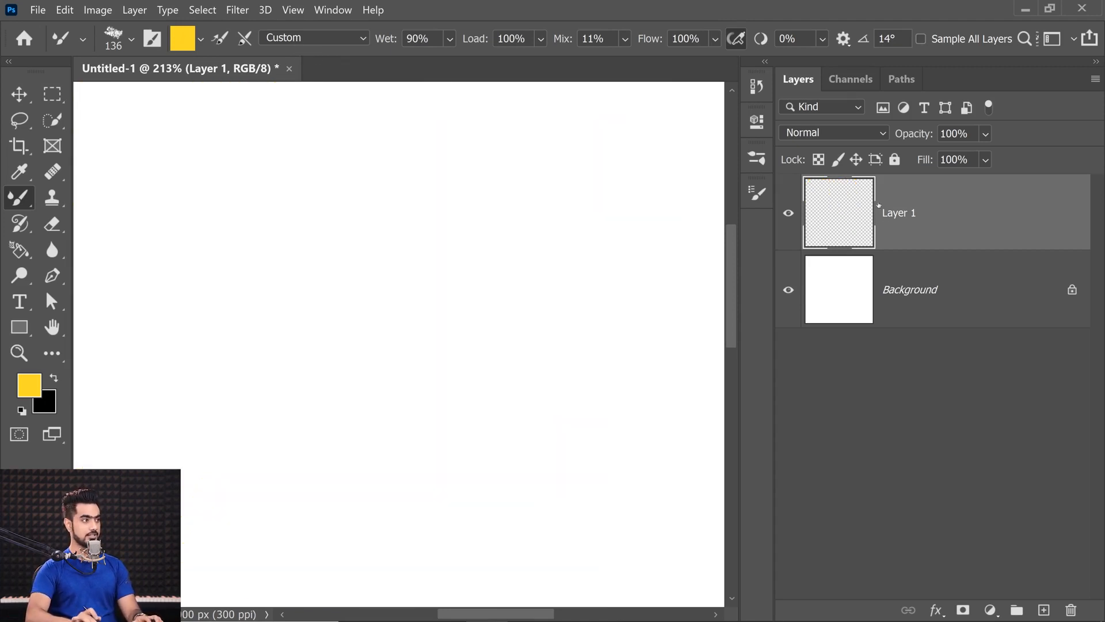
{"action": "left_click", "coordinate": [347, 37]}
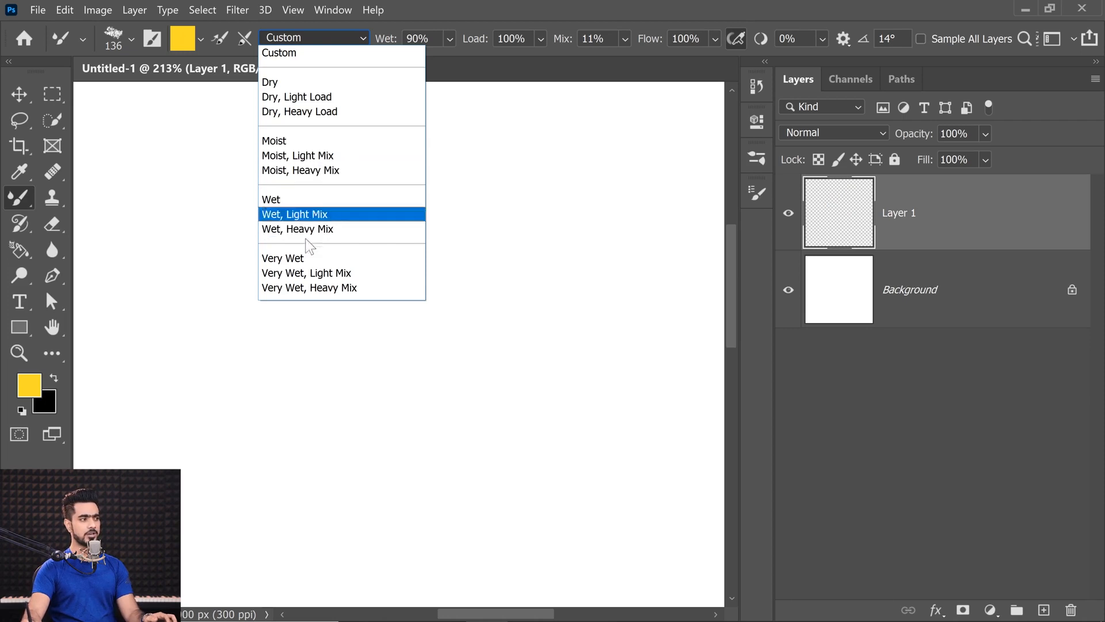
{"action": "left_click", "coordinate": [431, 36]}
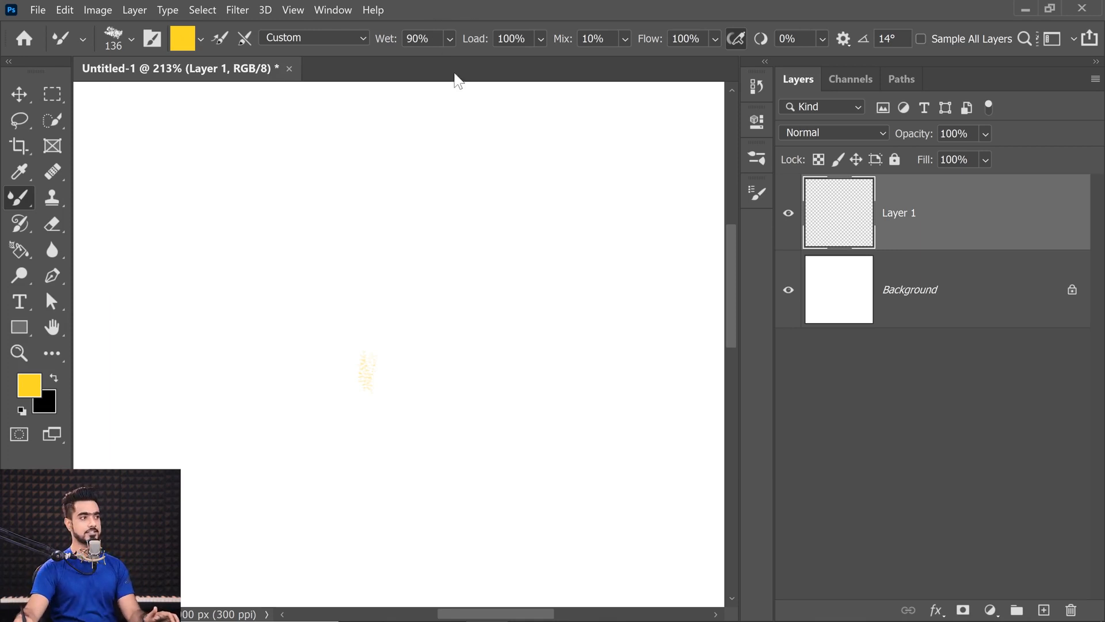
{"action": "left_click", "coordinate": [511, 38]}
{"action": "type", "text": "10"}
{"action": "left_click", "coordinate": [417, 38]}
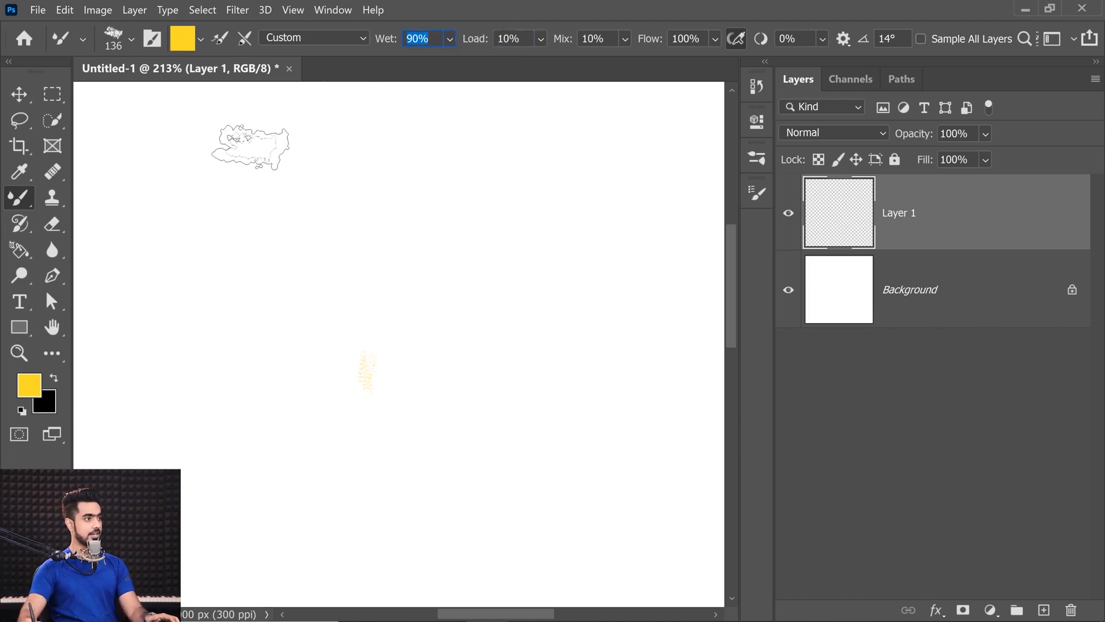
Step: Paint long wavy and looping yellow strokes all over Layer 1 with the low-load brush
{"action": "mouse_move", "coordinate": [259, 122]}
{"action": "left_mouse_down"}
{"action": "mouse_move", "coordinate": [209, 180]}
{"action": "mouse_move", "coordinate": [389, 296]}
{"action": "mouse_move", "coordinate": [382, 469]}
{"action": "left_mouse_up"}
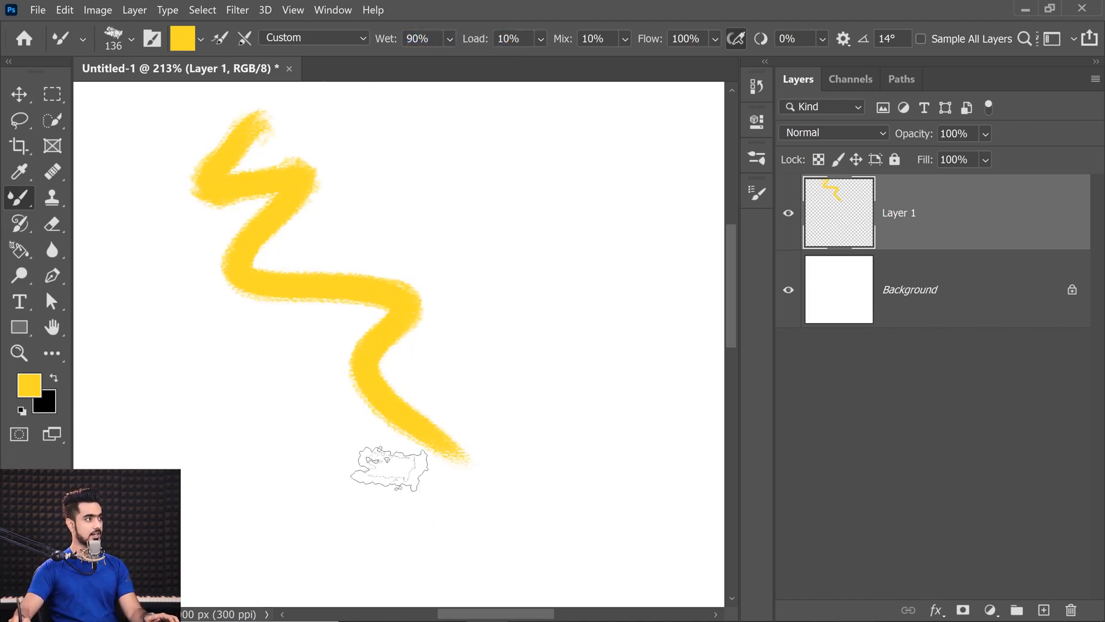
{"action": "scroll", "coordinate": [383, 468], "scroll_direction": "right", "scroll_amount": 4}
{"action": "mouse_move", "coordinate": [351, 137]}
{"action": "left_mouse_down"}
{"action": "mouse_move", "coordinate": [309, 223]}
{"action": "mouse_move", "coordinate": [341, 490]}
{"action": "left_mouse_up"}
{"action": "scroll", "coordinate": [341, 490], "scroll_direction": "down", "scroll_amount": 5}
{"action": "mouse_move", "coordinate": [277, 167]}
{"action": "left_mouse_down"}
{"action": "mouse_move", "coordinate": [365, 334]}
{"action": "mouse_move", "coordinate": [612, 518]}
{"action": "mouse_move", "coordinate": [645, 520]}
{"action": "left_mouse_up"}
{"action": "mouse_move", "coordinate": [466, 229]}
{"action": "left_mouse_down"}
{"action": "mouse_move", "coordinate": [205, 230]}
{"action": "mouse_move", "coordinate": [175, 347]}
{"action": "left_mouse_up"}
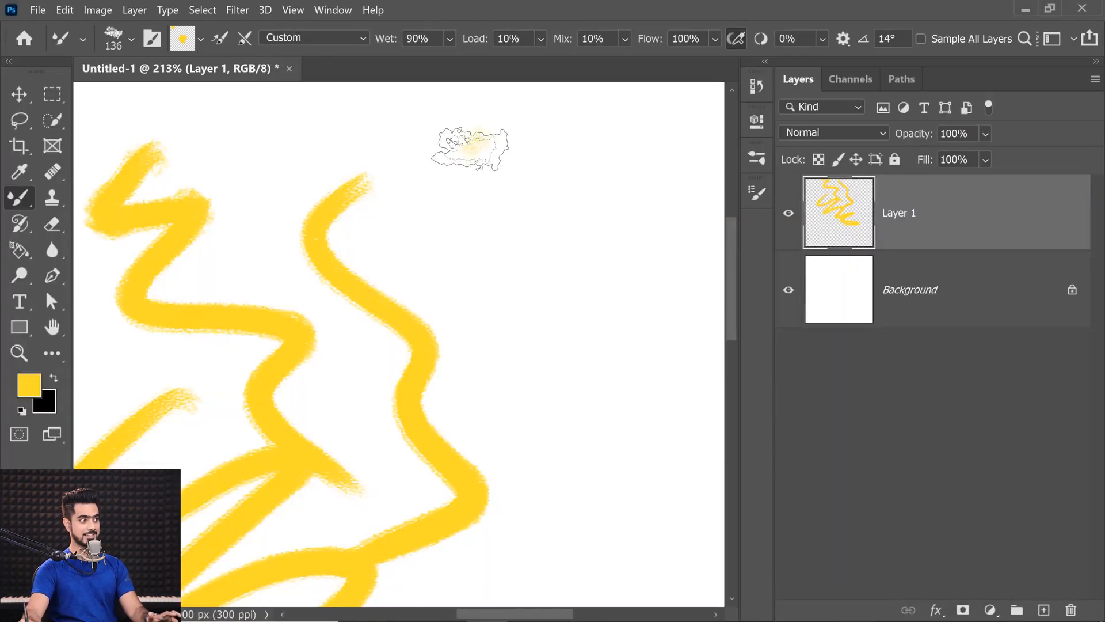
{"action": "left_click_drag", "start_coordinate": [469, 147], "coordinate": [567, 493]}
{"action": "scroll", "coordinate": [567, 494], "scroll_direction": "down", "scroll_amount": 3}
{"action": "mouse_move", "coordinate": [541, 192]}
{"action": "left_mouse_down"}
{"action": "mouse_move", "coordinate": [495, 274]}
{"action": "mouse_move", "coordinate": [495, 547]}
{"action": "left_mouse_up"}
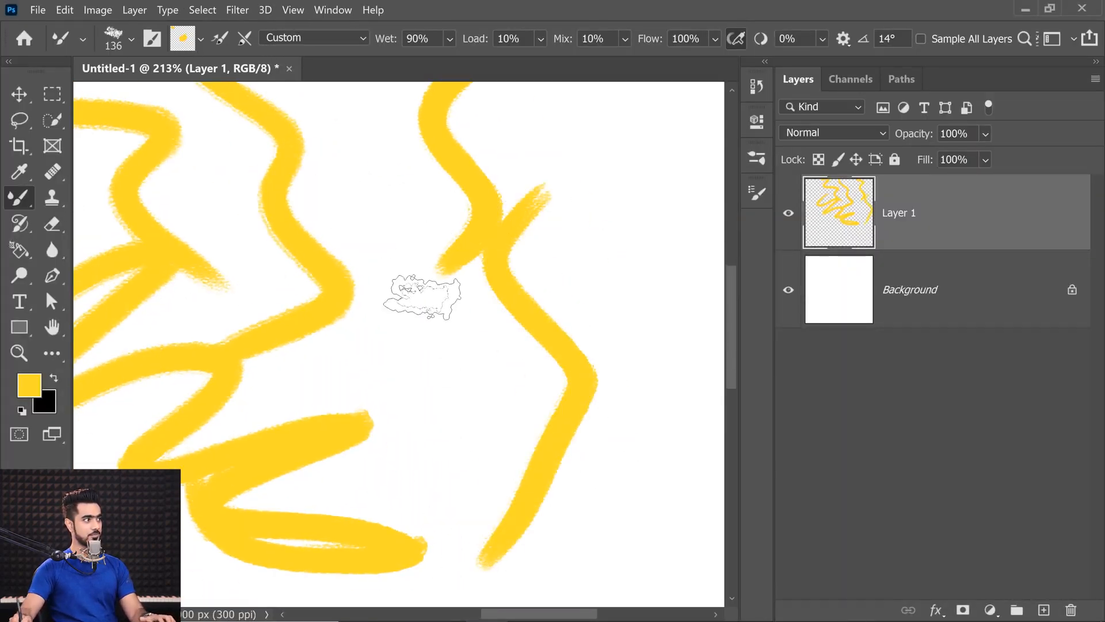
{"action": "scroll", "coordinate": [407, 308], "scroll_direction": "down", "scroll_amount": 3}
{"action": "scroll", "coordinate": [437, 282], "scroll_direction": "left", "scroll_amount": 2}
{"action": "mouse_move", "coordinate": [167, 155]}
{"action": "left_mouse_down"}
{"action": "mouse_move", "coordinate": [425, 510]}
{"action": "mouse_move", "coordinate": [636, 316]}
{"action": "mouse_move", "coordinate": [456, 116]}
{"action": "mouse_move", "coordinate": [92, 277]}
{"action": "left_mouse_up"}
{"action": "left_click_drag", "start_coordinate": [269, 419], "coordinate": [345, 535]}
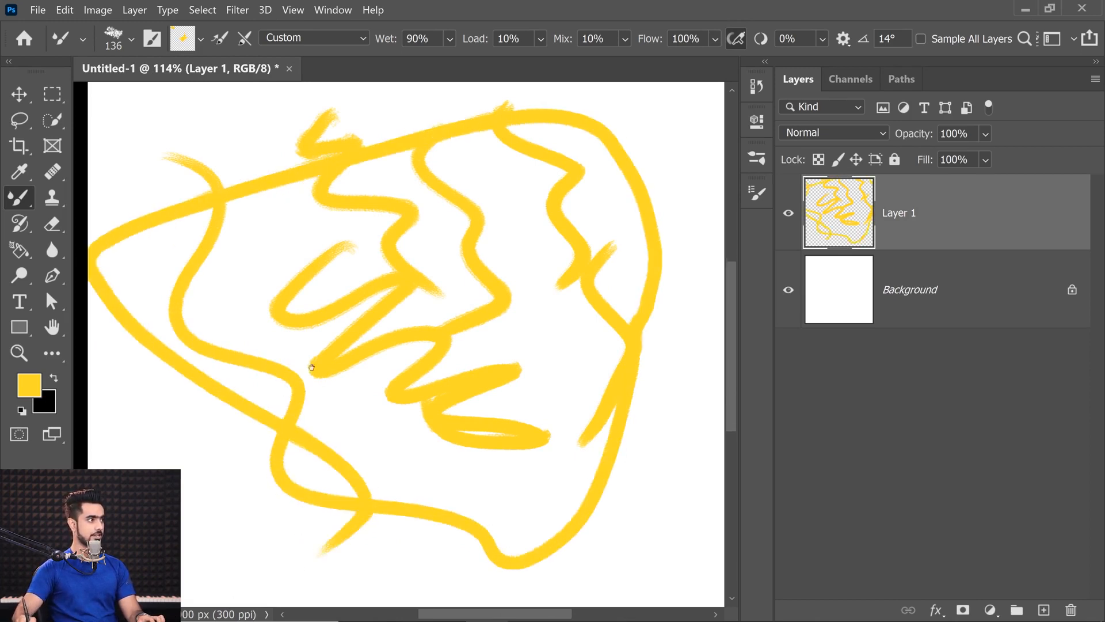
{"action": "scroll", "coordinate": [173, 236], "scroll_direction": "down", "scroll_amount": 3}
{"action": "mouse_move", "coordinate": [163, 216]}
{"action": "left_mouse_down"}
{"action": "mouse_move", "coordinate": [155, 303]}
{"action": "mouse_move", "coordinate": [539, 406]}
{"action": "mouse_move", "coordinate": [560, 444]}
{"action": "left_mouse_up"}
{"action": "scroll", "coordinate": [472, 412], "scroll_direction": "up", "scroll_amount": 3}
{"action": "scroll", "coordinate": [472, 412], "scroll_direction": "right", "scroll_amount": 2}
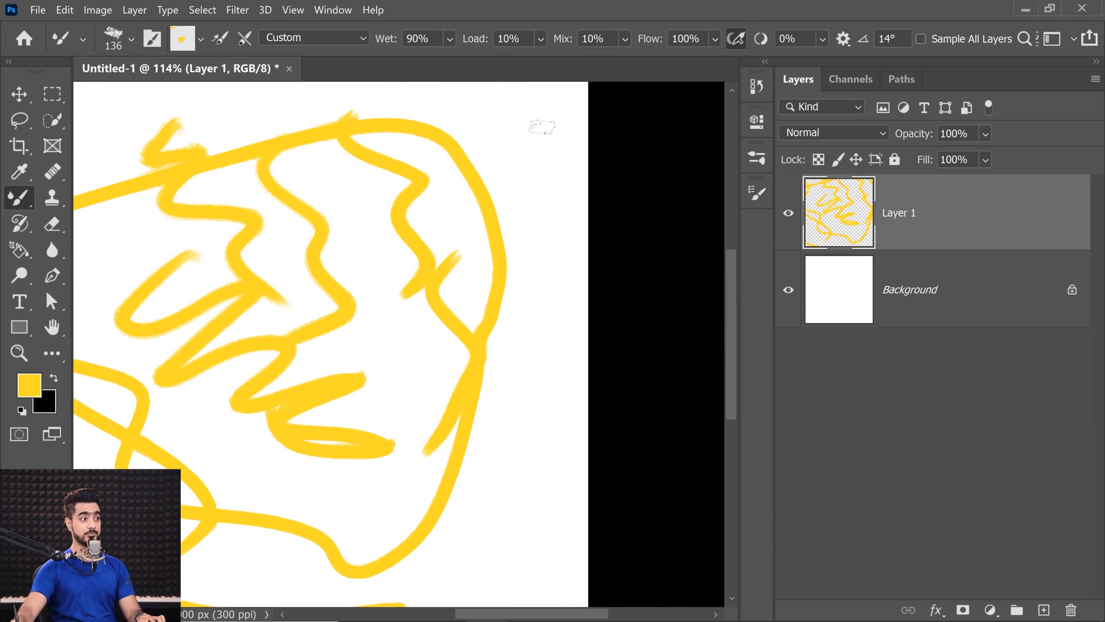
{"action": "mouse_move", "coordinate": [541, 117]}
{"action": "left_mouse_down"}
{"action": "mouse_move", "coordinate": [552, 347]}
{"action": "mouse_move", "coordinate": [527, 572]}
{"action": "left_mouse_up"}
{"action": "scroll", "coordinate": [515, 489], "scroll_direction": "up", "scroll_amount": 3}
{"action": "scroll", "coordinate": [515, 489], "scroll_direction": "left", "scroll_amount": 2}
{"action": "mouse_move", "coordinate": [150, 296]}
{"action": "left_mouse_down"}
{"action": "mouse_move", "coordinate": [530, 271]}
{"action": "mouse_move", "coordinate": [627, 282]}
{"action": "left_mouse_up"}
{"action": "mouse_move", "coordinate": [185, 321]}
{"action": "left_mouse_down"}
{"action": "mouse_move", "coordinate": [439, 297]}
{"action": "mouse_move", "coordinate": [333, 268]}
{"action": "left_mouse_up"}
Step: Add a new layer above Layer 1 and paint long yellow strokes across it until the brush runs thin
{"action": "left_click", "coordinate": [1044, 610]}
{"action": "left_click_drag", "start_coordinate": [426, 518], "coordinate": [199, 417]}
{"action": "left_click_drag", "start_coordinate": [227, 121], "coordinate": [232, 385]}
{"action": "left_click_drag", "start_coordinate": [288, 118], "coordinate": [265, 377]}
{"action": "left_click_drag", "start_coordinate": [340, 153], "coordinate": [302, 403]}
{"action": "left_click_drag", "start_coordinate": [374, 167], "coordinate": [334, 483]}
{"action": "left_click_drag", "start_coordinate": [426, 230], "coordinate": [356, 403]}
{"action": "left_click_drag", "start_coordinate": [547, 225], "coordinate": [368, 535]}
{"action": "left_click_drag", "start_coordinate": [570, 354], "coordinate": [412, 536]}
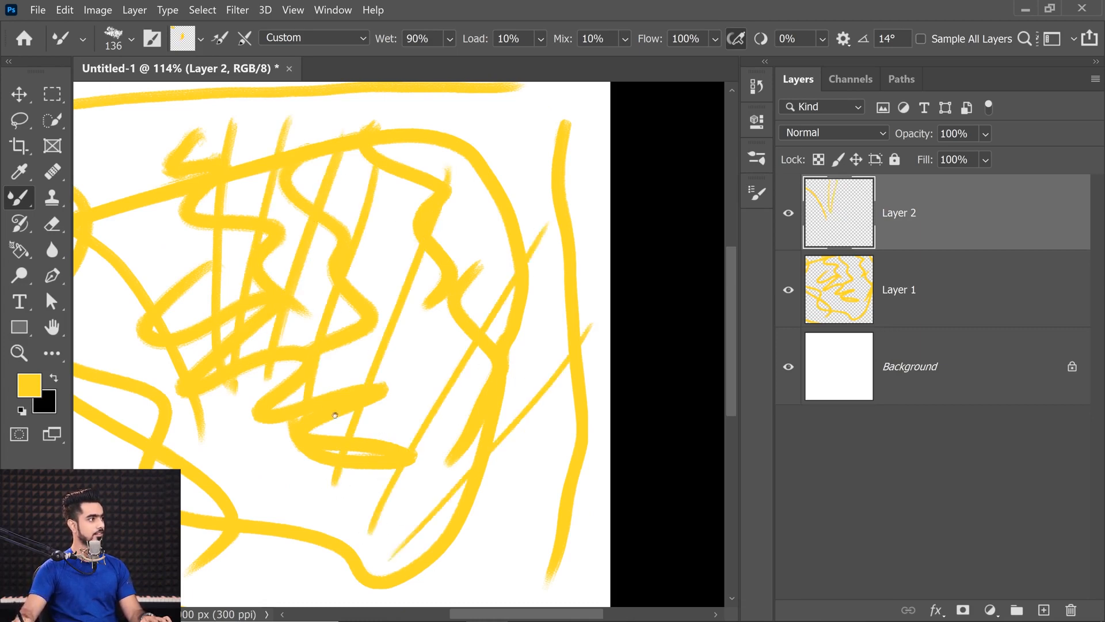
{"action": "scroll", "coordinate": [413, 313], "scroll_direction": "down", "scroll_amount": 5}
{"action": "left_click_drag", "start_coordinate": [538, 331], "coordinate": [205, 469]}
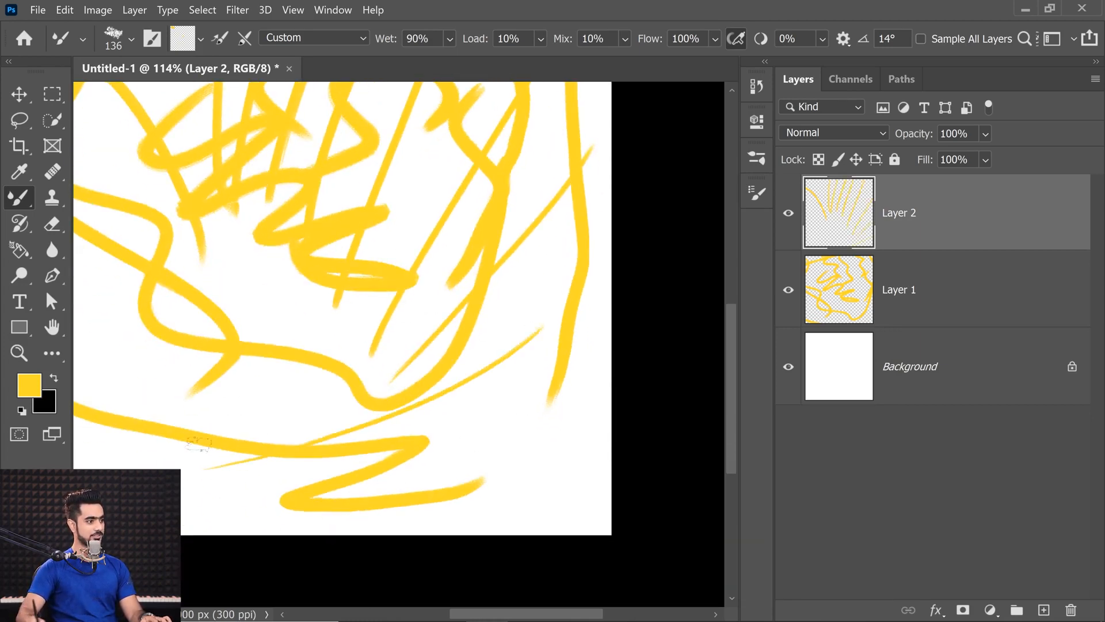
{"action": "left_click_drag", "start_coordinate": [281, 371], "coordinate": [552, 409]}
{"action": "left_click_drag", "start_coordinate": [475, 287], "coordinate": [369, 415]}
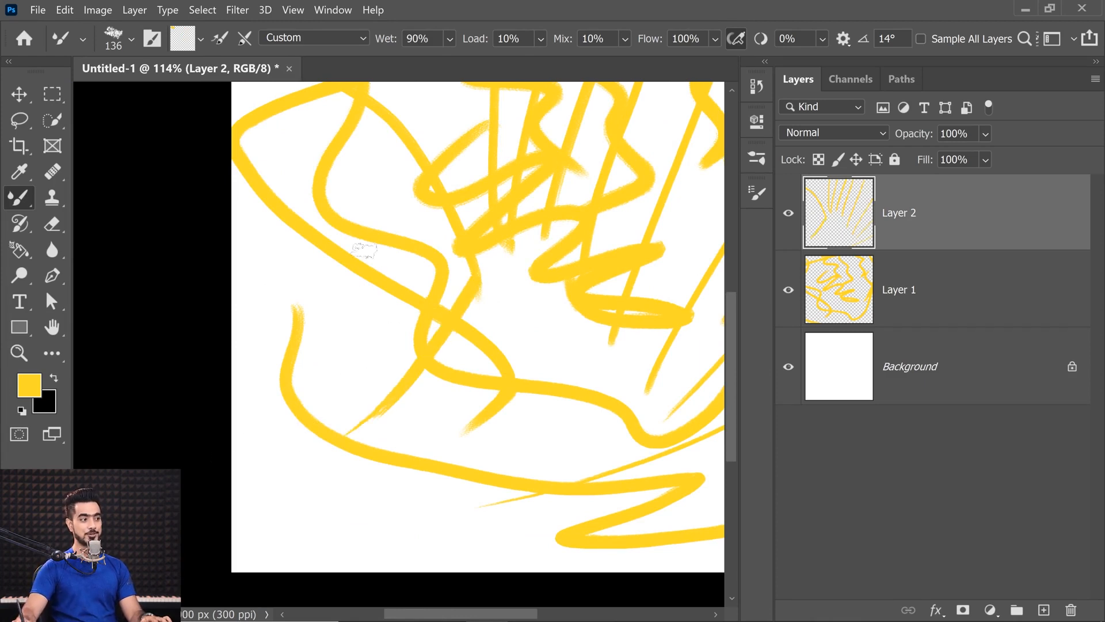
{"action": "left_click_drag", "start_coordinate": [352, 206], "coordinate": [310, 492]}
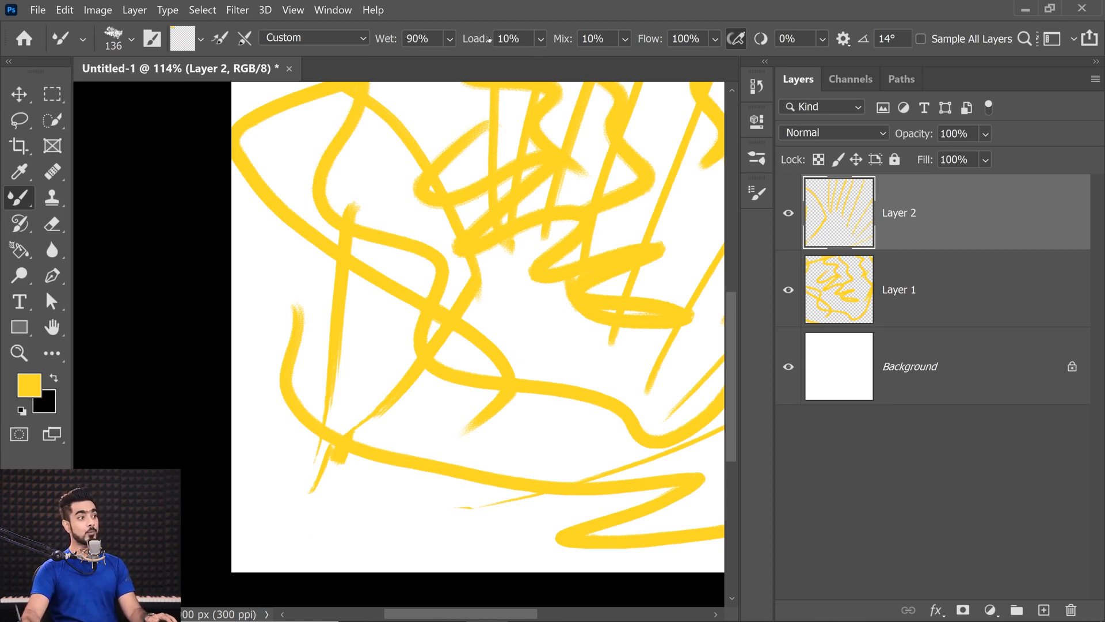
Step: Set Load to 100%, clean the brush and pull streaks outward from the yellow blob in several directions
{"action": "left_click_drag", "start_coordinate": [473, 38], "coordinate": [602, 13]}
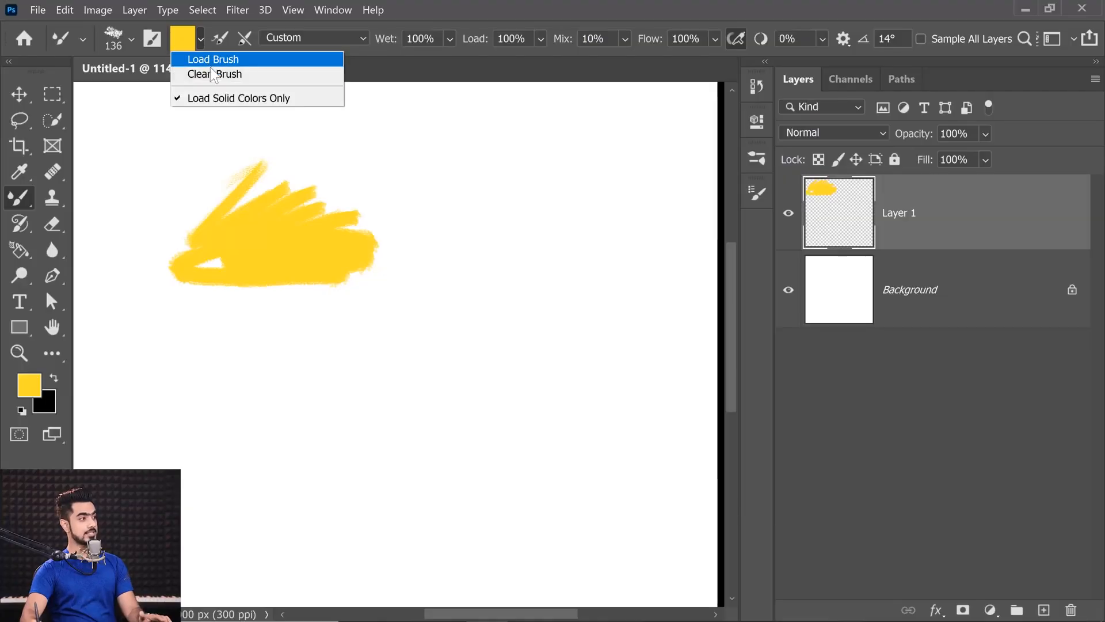
{"action": "left_click", "coordinate": [214, 74]}
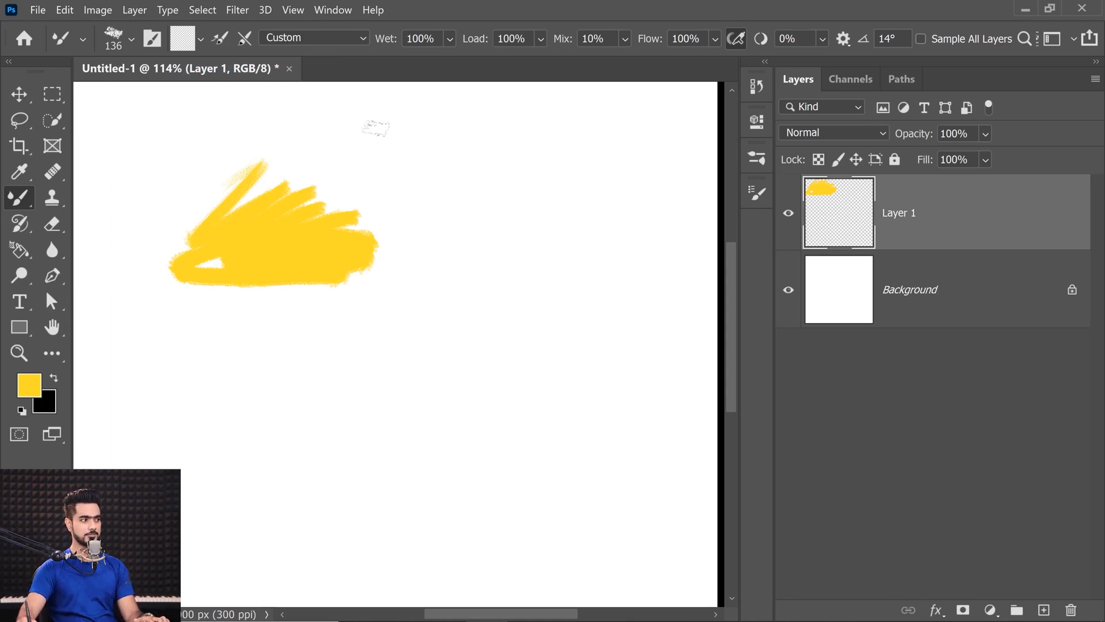
{"action": "mouse_move", "coordinate": [311, 224]}
{"action": "left_mouse_down"}
{"action": "mouse_move", "coordinate": [365, 464]}
{"action": "mouse_move", "coordinate": [437, 538]}
{"action": "left_mouse_up"}
{"action": "left_click_drag", "start_coordinate": [253, 166], "coordinate": [262, 535]}
{"action": "mouse_move", "coordinate": [345, 170]}
{"action": "left_mouse_down"}
{"action": "mouse_move", "coordinate": [172, 227]}
{"action": "mouse_move", "coordinate": [451, 276]}
{"action": "left_mouse_up"}
{"action": "left_click_drag", "start_coordinate": [550, 250], "coordinate": [612, 188]}
{"action": "left_click_drag", "start_coordinate": [238, 202], "coordinate": [384, 344]}
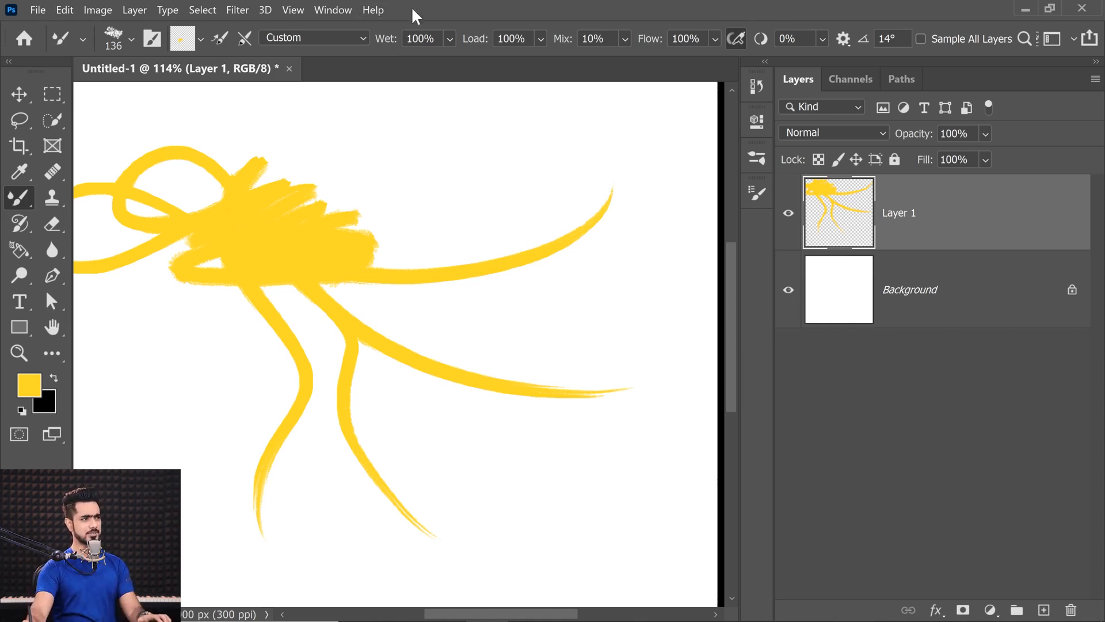
{"action": "key", "text": "Return"}
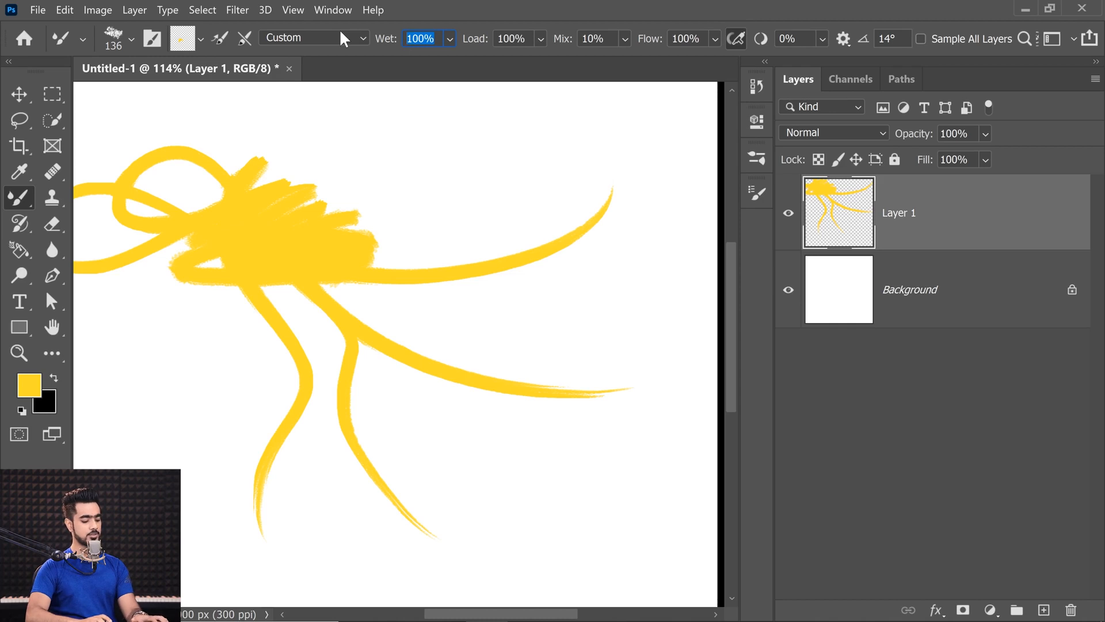
Step: Set the Mixer Brush's Wet to 5% and pull many short streaks off the yellow blob and the lines around it
{"action": "type", "text": "5"}
{"action": "key", "text": "Return"}
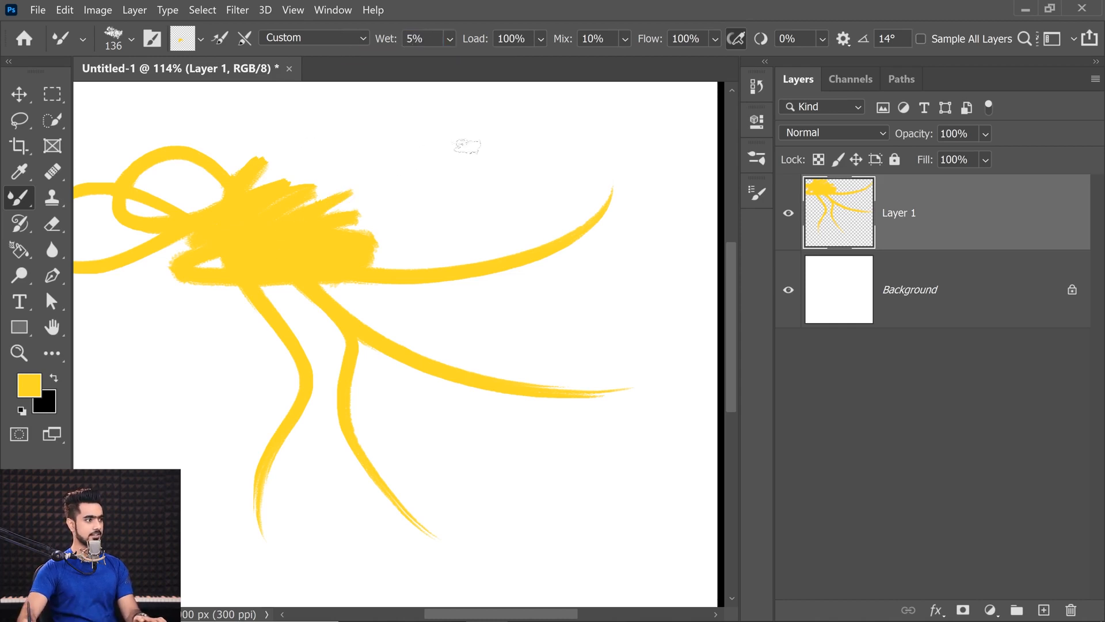
{"action": "mouse_move", "coordinate": [323, 242]}
{"action": "left_mouse_down"}
{"action": "mouse_move", "coordinate": [392, 208]}
{"action": "mouse_move", "coordinate": [400, 226]}
{"action": "left_mouse_up"}
{"action": "left_click_drag", "start_coordinate": [300, 218], "coordinate": [271, 170]}
{"action": "left_click_drag", "start_coordinate": [533, 266], "coordinate": [529, 291]}
{"action": "left_click_drag", "start_coordinate": [507, 392], "coordinate": [509, 398]}
{"action": "left_click_drag", "start_coordinate": [576, 233], "coordinate": [569, 270]}
{"action": "left_click_drag", "start_coordinate": [539, 397], "coordinate": [532, 423]}
{"action": "left_click_drag", "start_coordinate": [506, 391], "coordinate": [498, 406]}
{"action": "left_click_drag", "start_coordinate": [489, 274], "coordinate": [478, 302]}
{"action": "left_click_drag", "start_coordinate": [451, 380], "coordinate": [440, 405]}
{"action": "left_click_drag", "start_coordinate": [392, 501], "coordinate": [380, 529]}
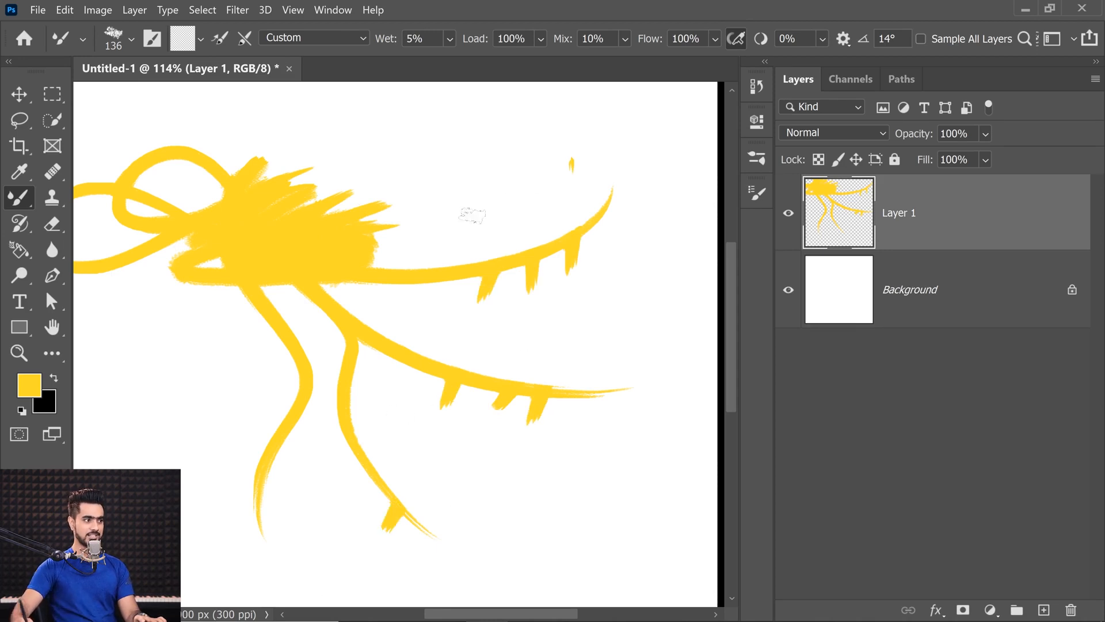
{"action": "left_click_drag", "start_coordinate": [472, 279], "coordinate": [466, 305]}
{"action": "left_click_drag", "start_coordinate": [437, 377], "coordinate": [429, 403]}
{"action": "left_click_drag", "start_coordinate": [397, 279], "coordinate": [381, 302]}
{"action": "left_click_drag", "start_coordinate": [345, 351], "coordinate": [326, 403]}
{"action": "left_click_drag", "start_coordinate": [262, 454], "coordinate": [235, 484]}
{"action": "left_click_drag", "start_coordinate": [345, 438], "coordinate": [327, 460]}
{"action": "left_click_drag", "start_coordinate": [260, 513], "coordinate": [240, 534]}
{"action": "left_click_drag", "start_coordinate": [466, 279], "coordinate": [450, 316]}
{"action": "left_click_drag", "start_coordinate": [417, 364], "coordinate": [392, 388]}
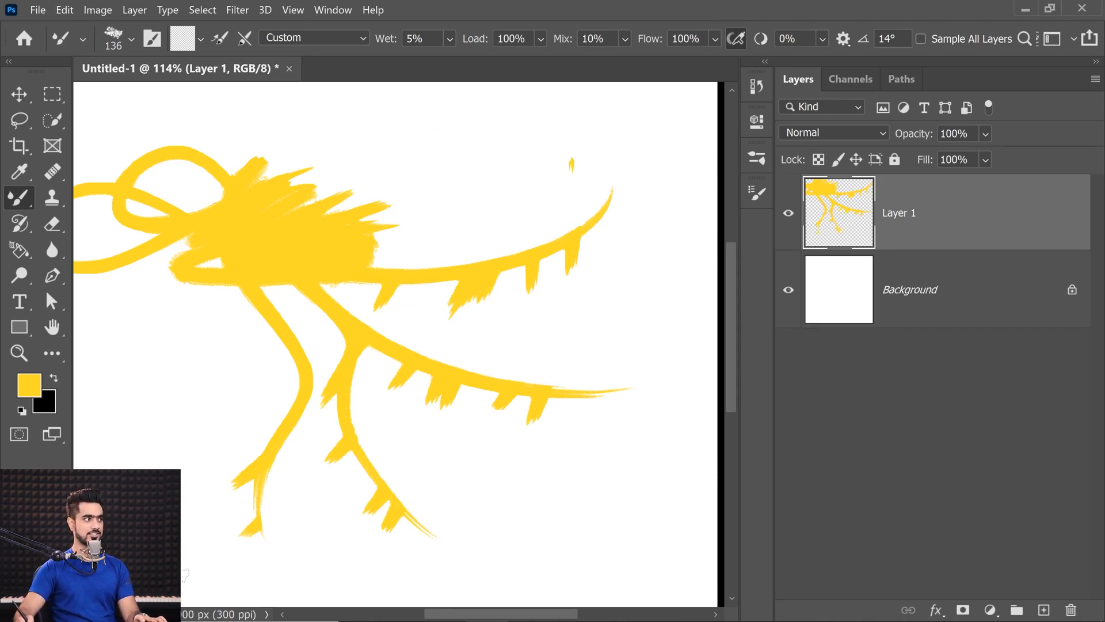
Step: Set Wet to 100% and pull long curved yellow strokes out of the existing paint across the canvas
{"action": "left_click_drag", "start_coordinate": [393, 38], "coordinate": [560, 53]}
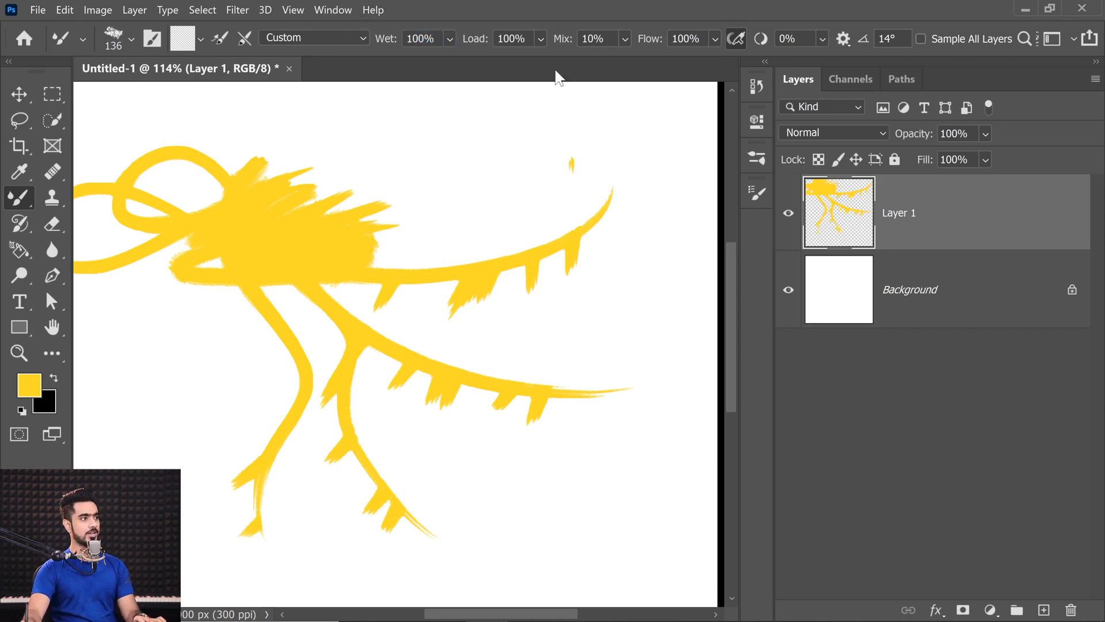
{"action": "mouse_move", "coordinate": [471, 298]}
{"action": "left_mouse_down"}
{"action": "mouse_move", "coordinate": [345, 541]}
{"action": "mouse_move", "coordinate": [569, 525]}
{"action": "left_mouse_up"}
{"action": "left_click_drag", "start_coordinate": [596, 224], "coordinate": [291, 173]}
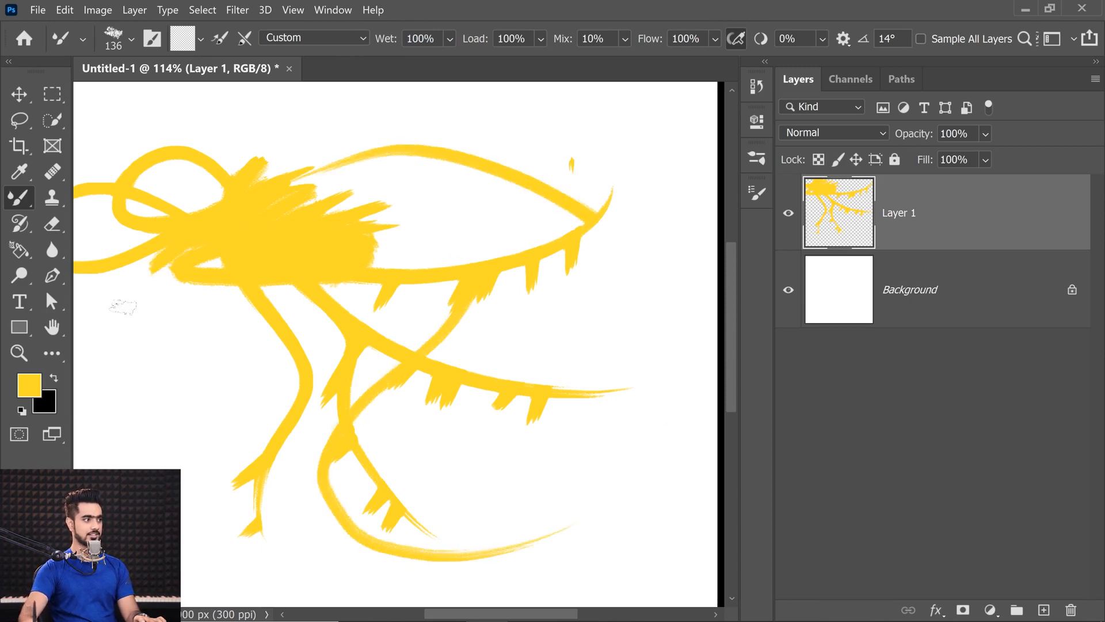
{"action": "left_click_drag", "start_coordinate": [190, 246], "coordinate": [480, 538]}
{"action": "left_click_drag", "start_coordinate": [576, 599], "coordinate": [596, 608]}
{"action": "left_click_drag", "start_coordinate": [668, 607], "coordinate": [689, 455]}
{"action": "left_click_drag", "start_coordinate": [607, 199], "coordinate": [617, 83]}
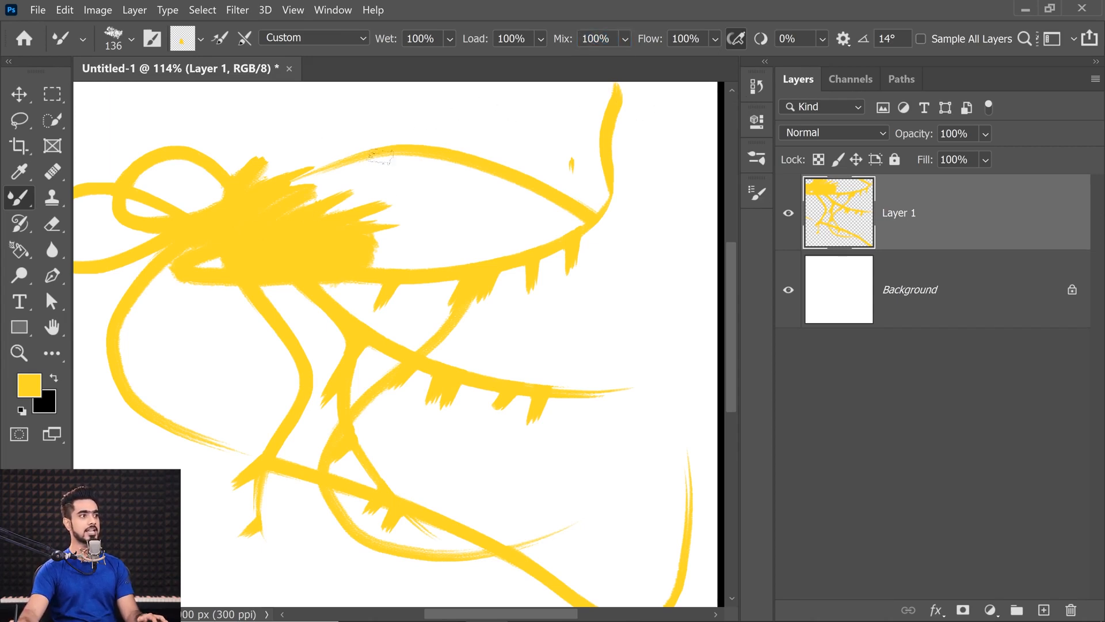
Step: Set the foreground colour to pure blue and blend blue strokes over the upper part of the yellow blob
{"action": "left_click", "coordinate": [29, 386]}
{"action": "left_click", "coordinate": [749, 152]}
{"action": "left_click", "coordinate": [730, 81]}
{"action": "left_click", "coordinate": [906, 74]}
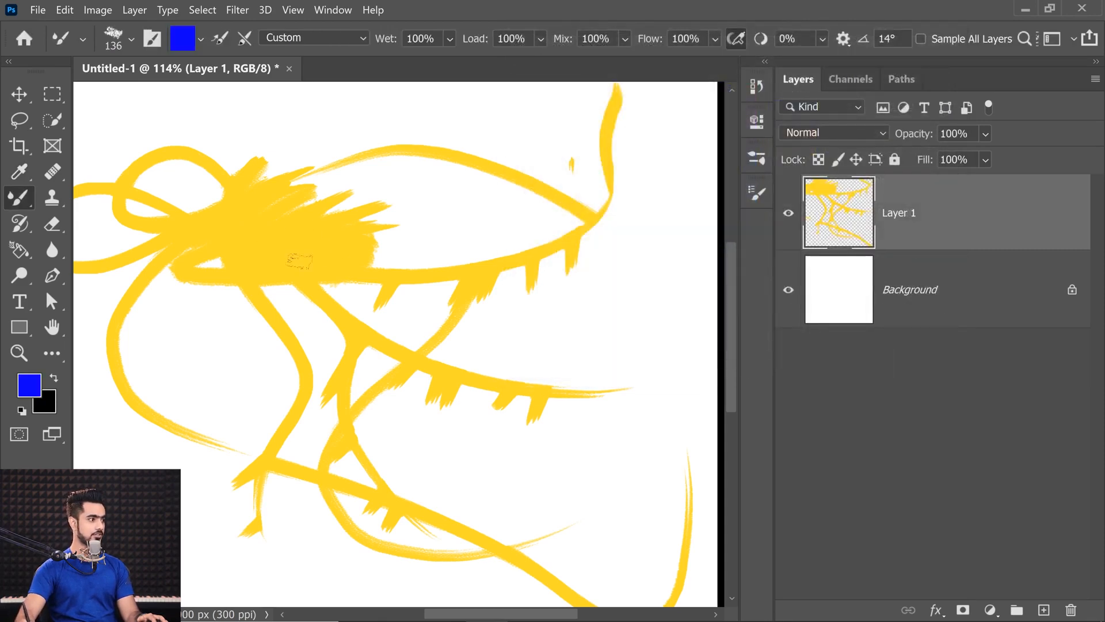
{"action": "mouse_move", "coordinate": [264, 178]}
{"action": "left_mouse_down"}
{"action": "mouse_move", "coordinate": [356, 199]}
{"action": "mouse_move", "coordinate": [322, 215]}
{"action": "mouse_move", "coordinate": [392, 173]}
{"action": "mouse_move", "coordinate": [259, 192]}
{"action": "mouse_move", "coordinate": [397, 173]}
{"action": "mouse_move", "coordinate": [300, 207]}
{"action": "mouse_move", "coordinate": [403, 167]}
{"action": "mouse_move", "coordinate": [276, 172]}
{"action": "mouse_move", "coordinate": [403, 219]}
{"action": "mouse_move", "coordinate": [299, 242]}
{"action": "mouse_move", "coordinate": [403, 235]}
{"action": "mouse_move", "coordinate": [259, 219]}
{"action": "left_mouse_up"}
{"action": "mouse_move", "coordinate": [345, 205]}
{"action": "left_mouse_down"}
{"action": "mouse_move", "coordinate": [322, 222]}
{"action": "mouse_move", "coordinate": [397, 205]}
{"action": "left_mouse_up"}
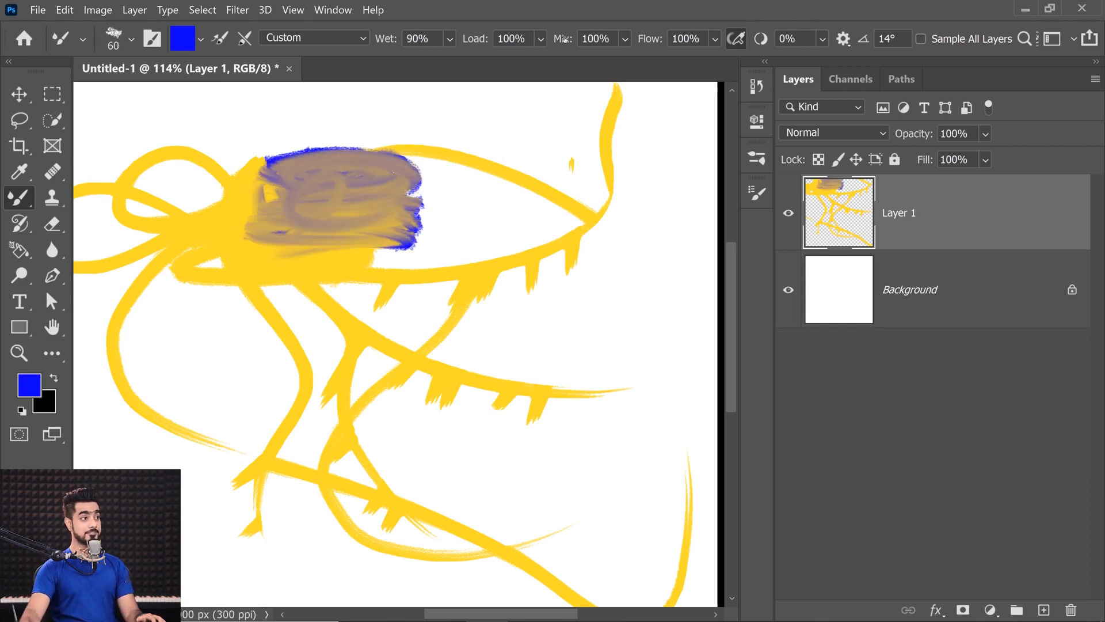
Step: Paint blue strokes in an empty area and along the blob's lower edge at 0% Mix, and over its left end at 100% Mix
{"action": "left_click_drag", "start_coordinate": [563, 39], "coordinate": [507, 46]}
{"action": "key", "text": "Return"}
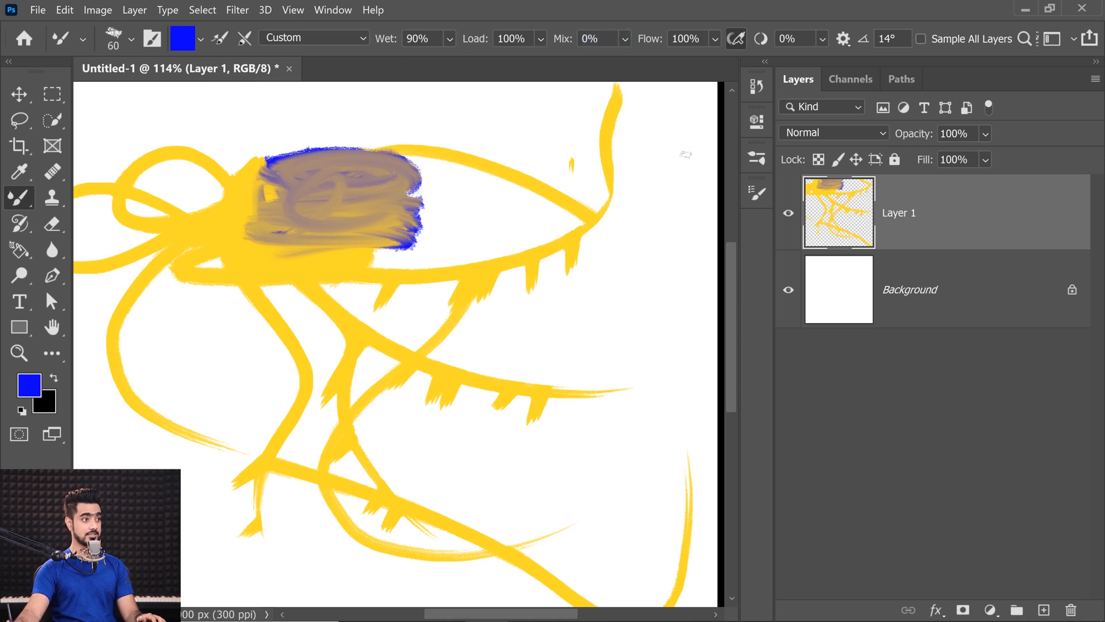
{"action": "left_click_drag", "start_coordinate": [690, 150], "coordinate": [652, 279]}
{"action": "mouse_move", "coordinate": [465, 266]}
{"action": "left_mouse_down"}
{"action": "mouse_move", "coordinate": [533, 244]}
{"action": "mouse_move", "coordinate": [483, 268]}
{"action": "mouse_move", "coordinate": [309, 282]}
{"action": "mouse_move", "coordinate": [345, 269]}
{"action": "mouse_move", "coordinate": [253, 274]}
{"action": "mouse_move", "coordinate": [187, 259]}
{"action": "mouse_move", "coordinate": [271, 268]}
{"action": "mouse_move", "coordinate": [184, 271]}
{"action": "mouse_move", "coordinate": [259, 253]}
{"action": "mouse_move", "coordinate": [196, 270]}
{"action": "left_mouse_up"}
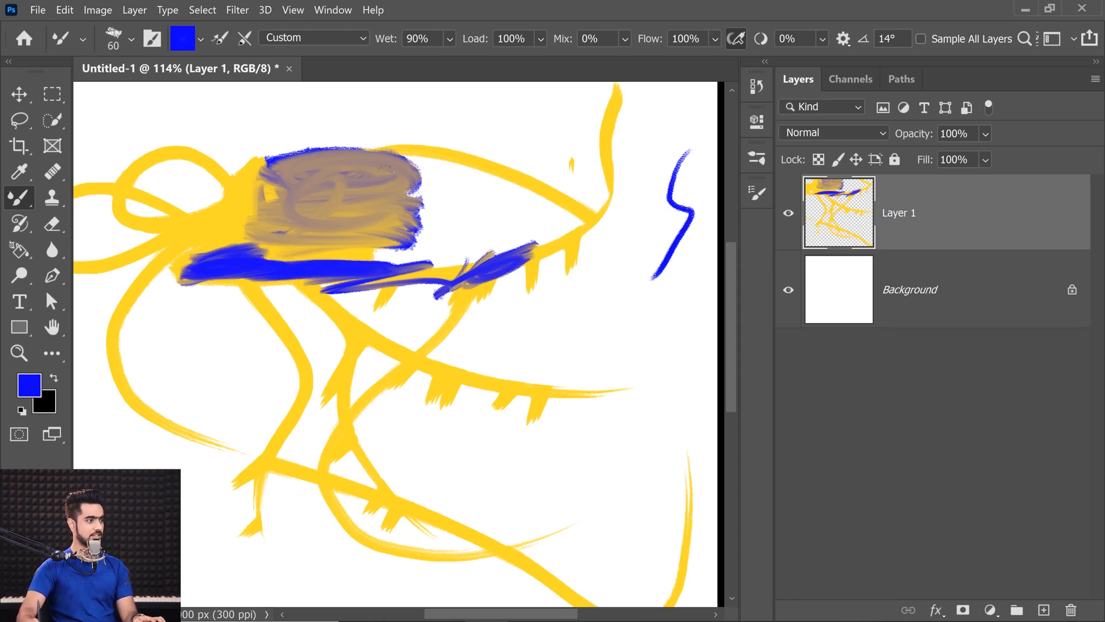
{"action": "key", "text": "Return"}
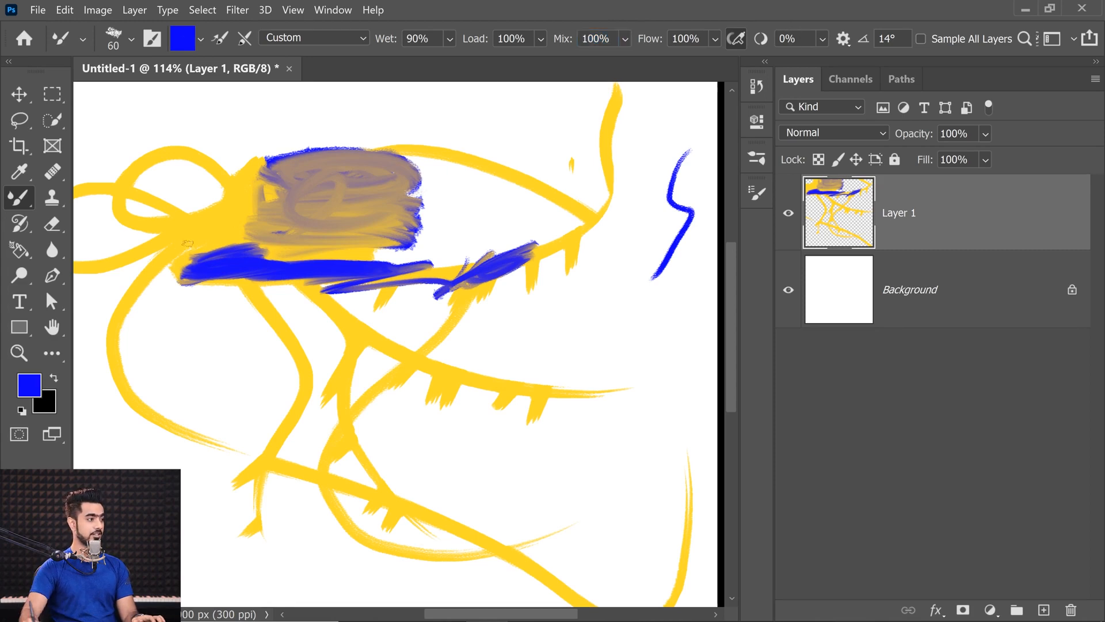
{"action": "mouse_move", "coordinate": [198, 184]}
{"action": "left_mouse_down"}
{"action": "mouse_move", "coordinate": [237, 202]}
{"action": "mouse_move", "coordinate": [172, 223]}
{"action": "mouse_move", "coordinate": [265, 225]}
{"action": "mouse_move", "coordinate": [155, 222]}
{"action": "mouse_move", "coordinate": [265, 209]}
{"action": "mouse_move", "coordinate": [193, 195]}
{"action": "mouse_move", "coordinate": [173, 223]}
{"action": "mouse_move", "coordinate": [233, 203]}
{"action": "mouse_move", "coordinate": [172, 201]}
{"action": "mouse_move", "coordinate": [303, 184]}
{"action": "mouse_move", "coordinate": [250, 149]}
{"action": "left_mouse_up"}
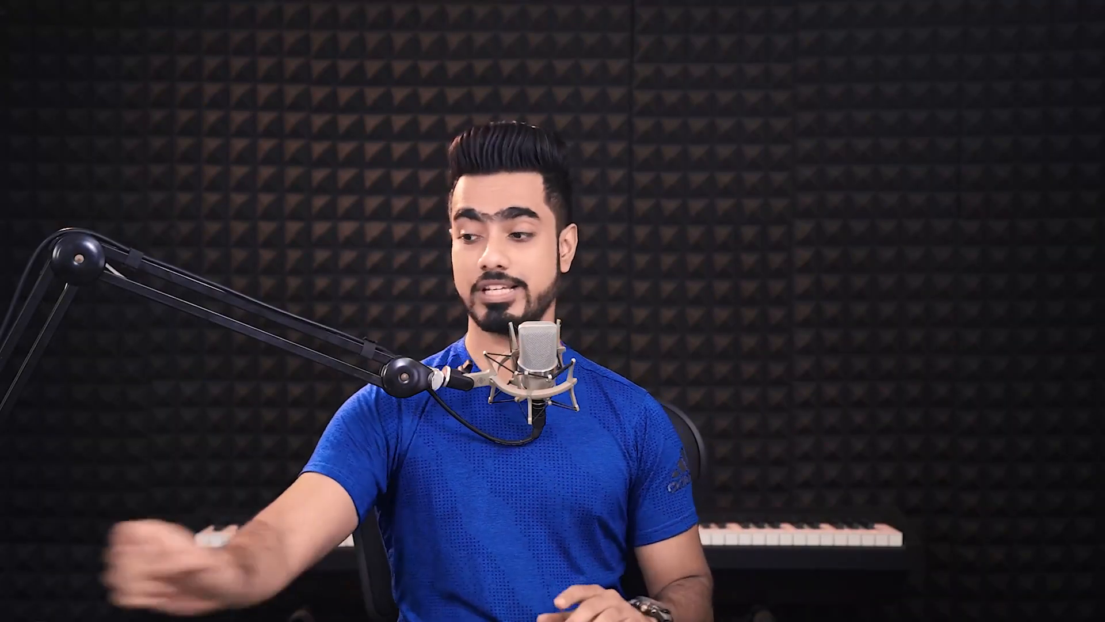
Step: Load the brush with blue, turn on loading after each stroke and paint several blue strokes across the canvas and blob
{"action": "left_click", "coordinate": [200, 38]}
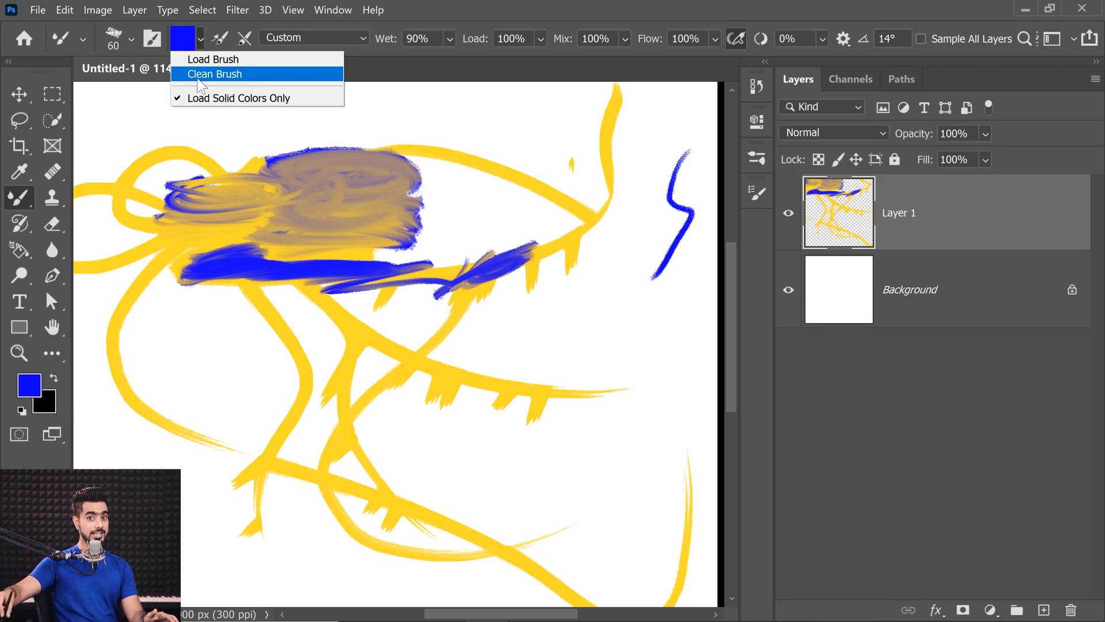
{"action": "left_click", "coordinate": [266, 59]}
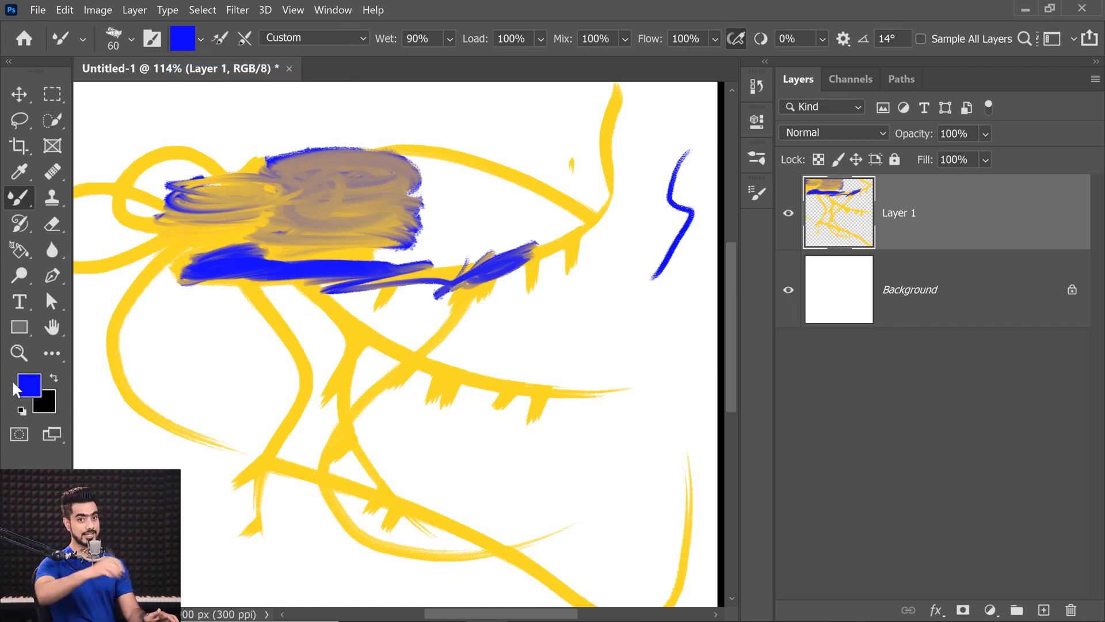
{"action": "left_click", "coordinate": [219, 38]}
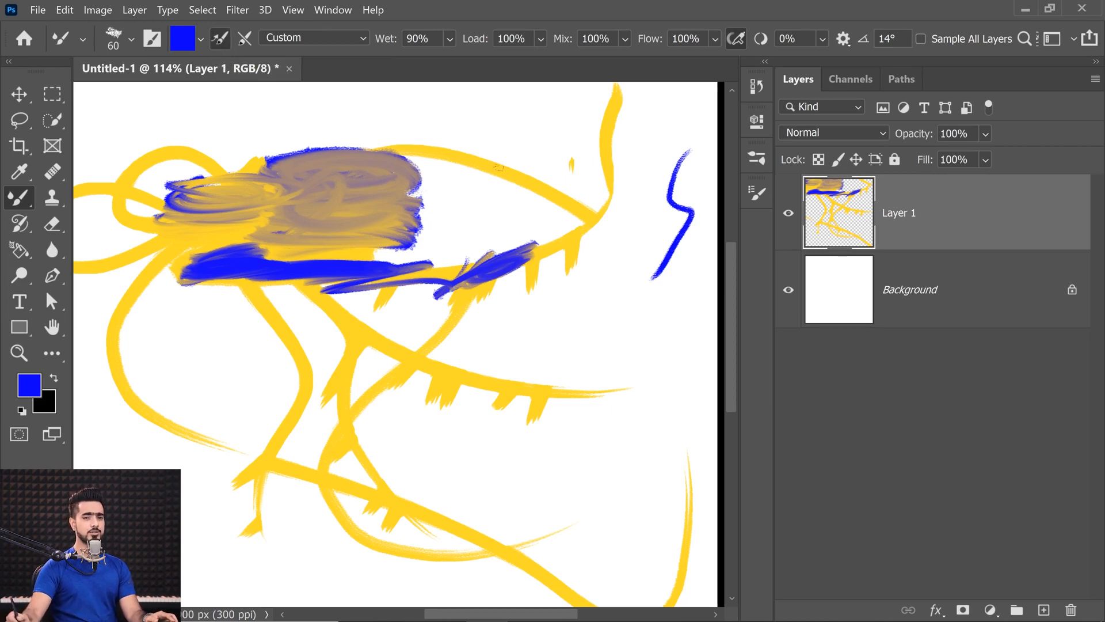
{"action": "mouse_move", "coordinate": [512, 103]}
{"action": "left_mouse_down"}
{"action": "mouse_move", "coordinate": [583, 146]}
{"action": "mouse_move", "coordinate": [554, 441]}
{"action": "left_mouse_up"}
{"action": "left_click_drag", "start_coordinate": [625, 294], "coordinate": [595, 489]}
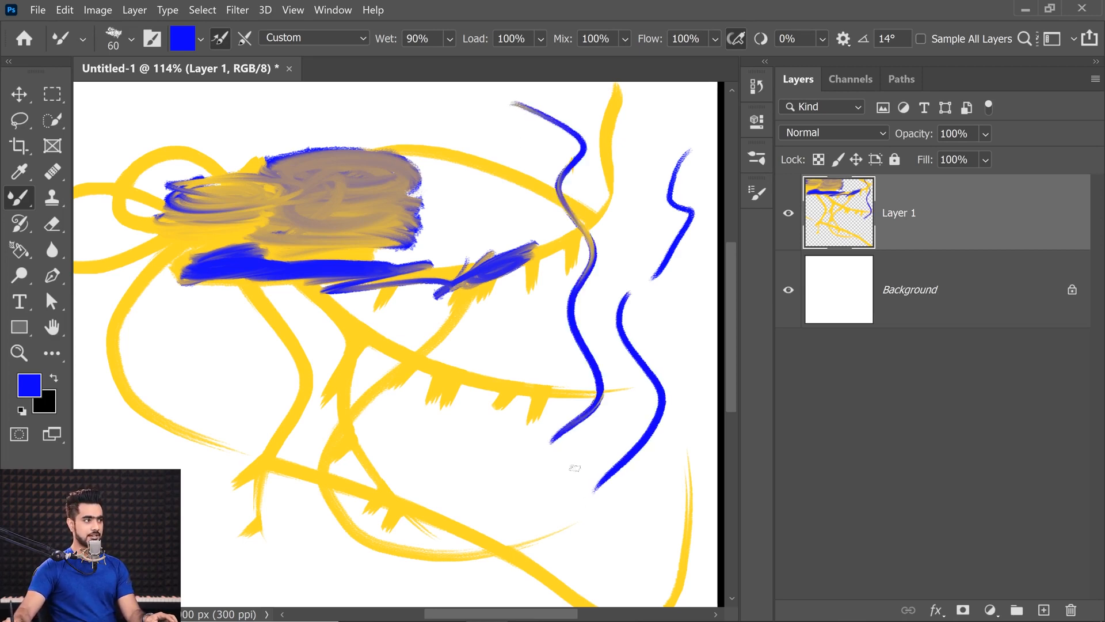
{"action": "left_click_drag", "start_coordinate": [548, 417], "coordinate": [392, 512]}
{"action": "mouse_move", "coordinate": [171, 226]}
{"action": "left_mouse_down"}
{"action": "mouse_move", "coordinate": [216, 242]}
{"action": "mouse_move", "coordinate": [240, 214]}
{"action": "mouse_move", "coordinate": [180, 233]}
{"action": "mouse_move", "coordinate": [265, 222]}
{"action": "mouse_move", "coordinate": [212, 217]}
{"action": "mouse_move", "coordinate": [254, 217]}
{"action": "mouse_move", "coordinate": [276, 180]}
{"action": "mouse_move", "coordinate": [225, 196]}
{"action": "mouse_move", "coordinate": [216, 214]}
{"action": "mouse_move", "coordinate": [282, 190]}
{"action": "left_mouse_up"}
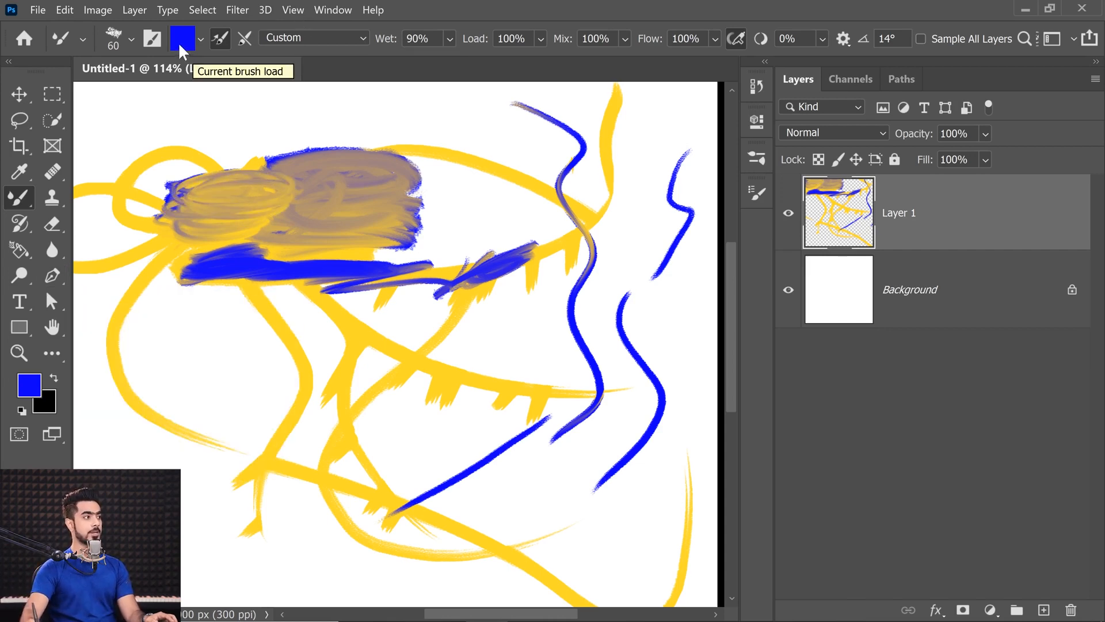
Step: Turn on cleaning the brush after each stroke and choose yellow ffcc25 as the foreground colour
{"action": "left_click", "coordinate": [200, 40]}
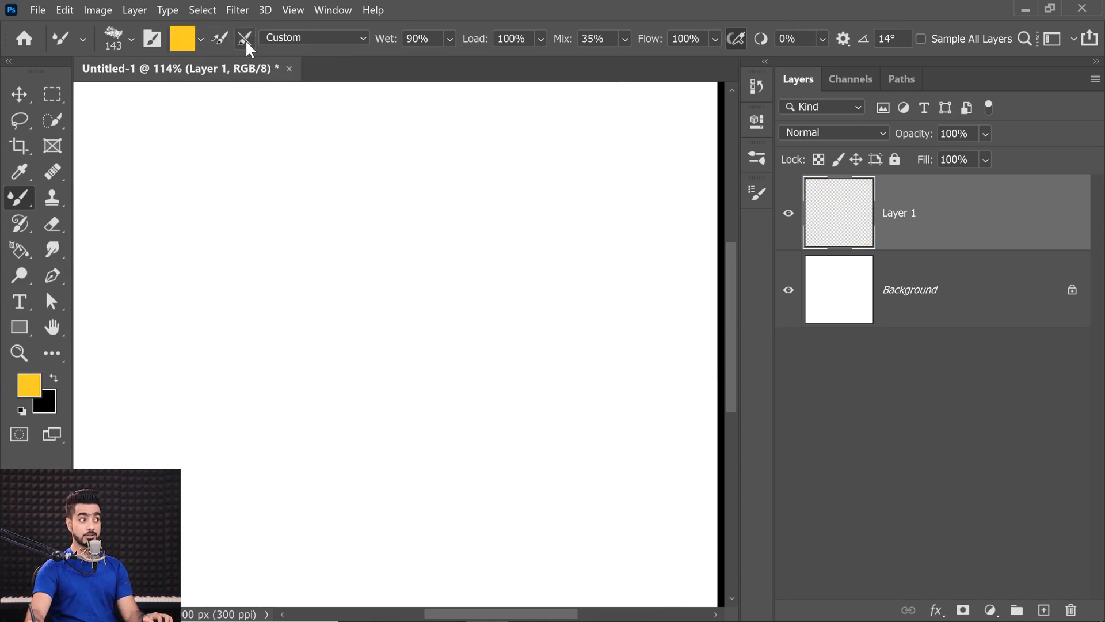
{"action": "left_click", "coordinate": [244, 38]}
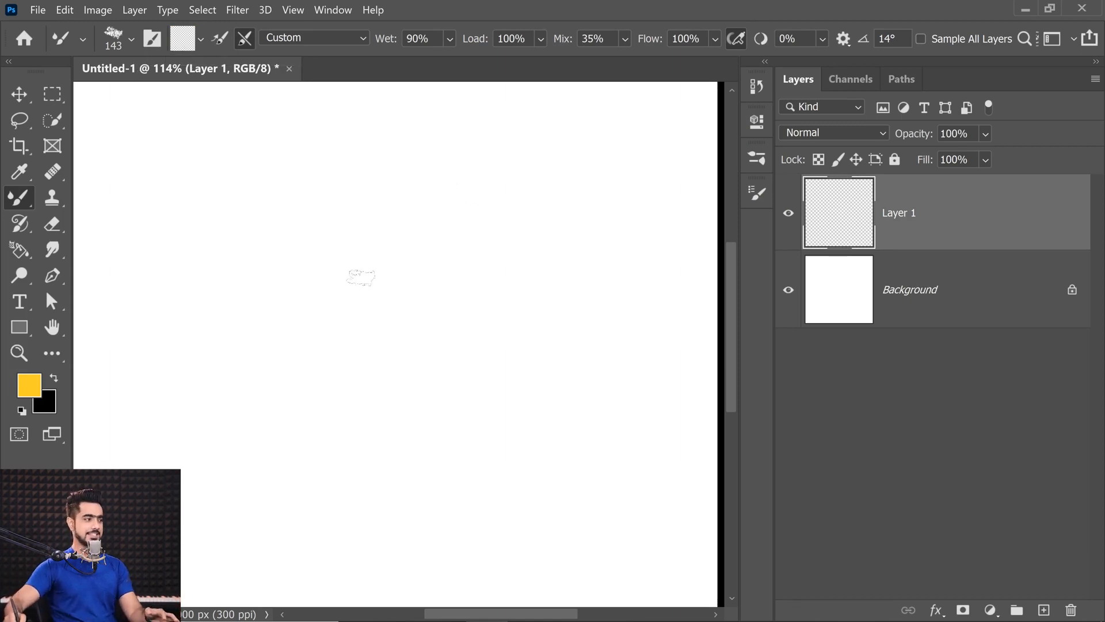
{"action": "left_click", "coordinate": [29, 385]}
{"action": "left_click", "coordinate": [698, 80]}
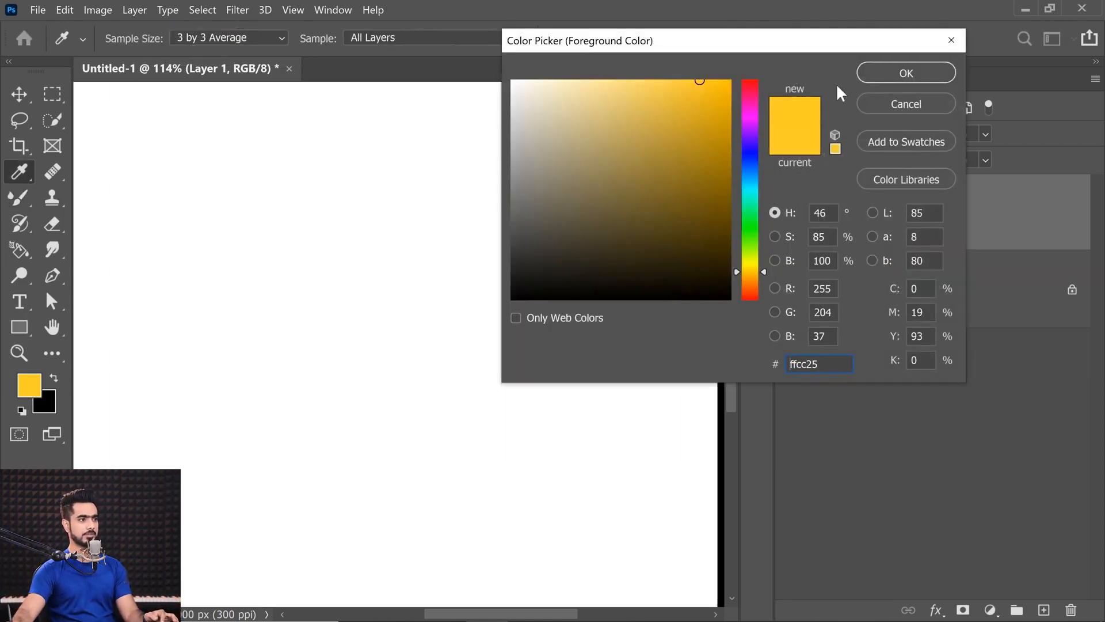
{"action": "key", "text": "Return"}
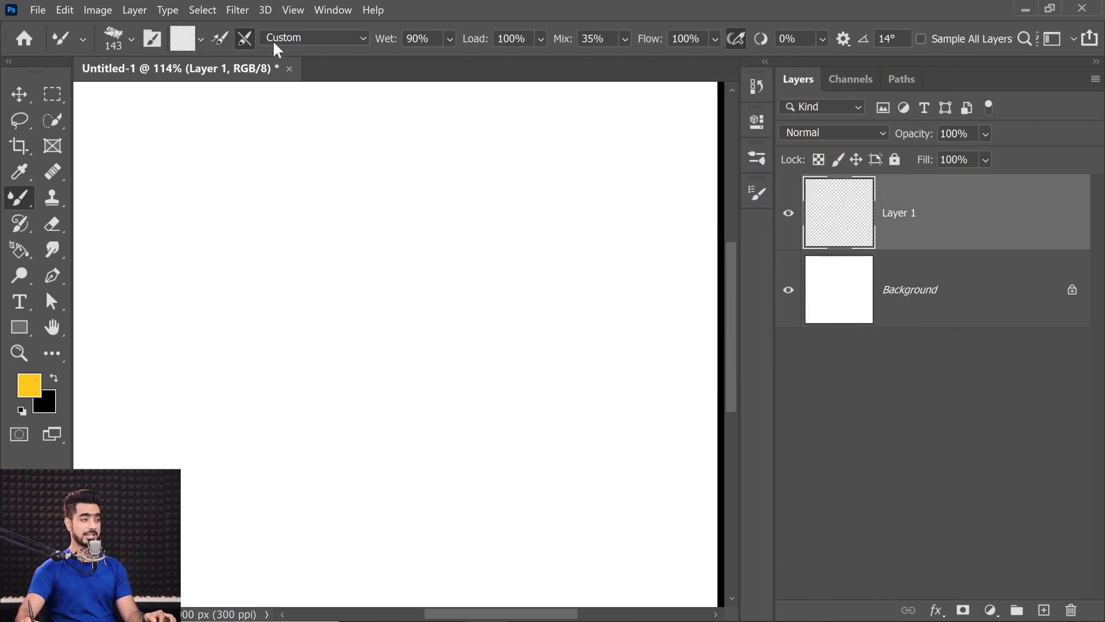
Step: Paint a solid round yellow blob on the empty Layer 1 and switch the brush to clean after each stroke
{"action": "left_click", "coordinate": [30, 387]}
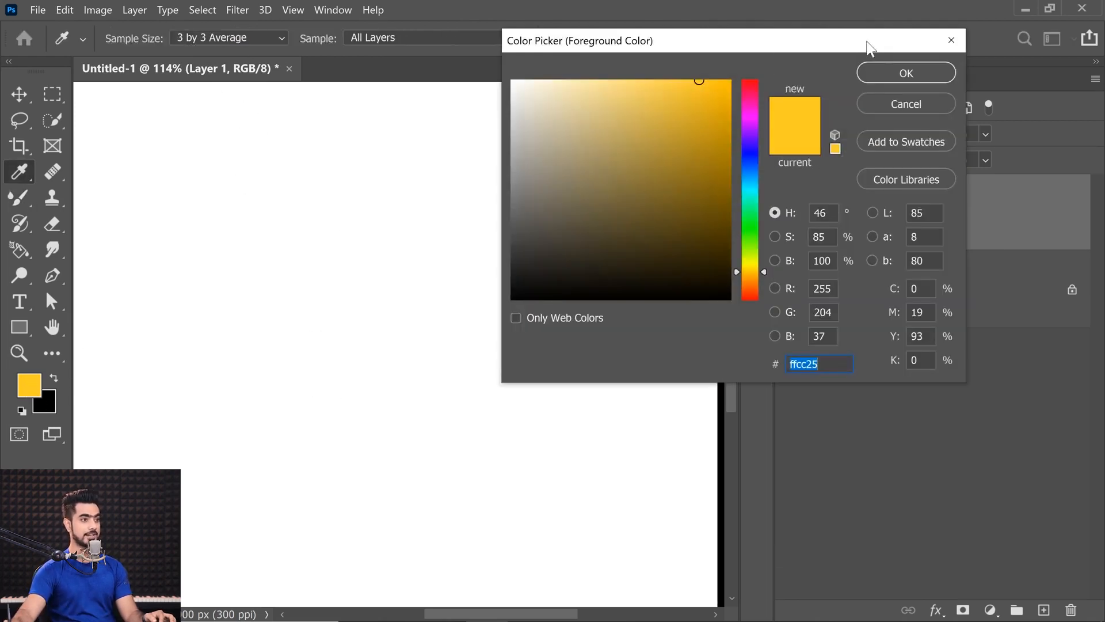
{"action": "key", "text": "Return"}
{"action": "mouse_move", "coordinate": [193, 166]}
{"action": "left_mouse_down"}
{"action": "mouse_move", "coordinate": [185, 235]}
{"action": "mouse_move", "coordinate": [248, 190]}
{"action": "mouse_move", "coordinate": [216, 224]}
{"action": "mouse_move", "coordinate": [264, 222]}
{"action": "left_mouse_up"}
{"action": "left_click", "coordinate": [245, 38]}
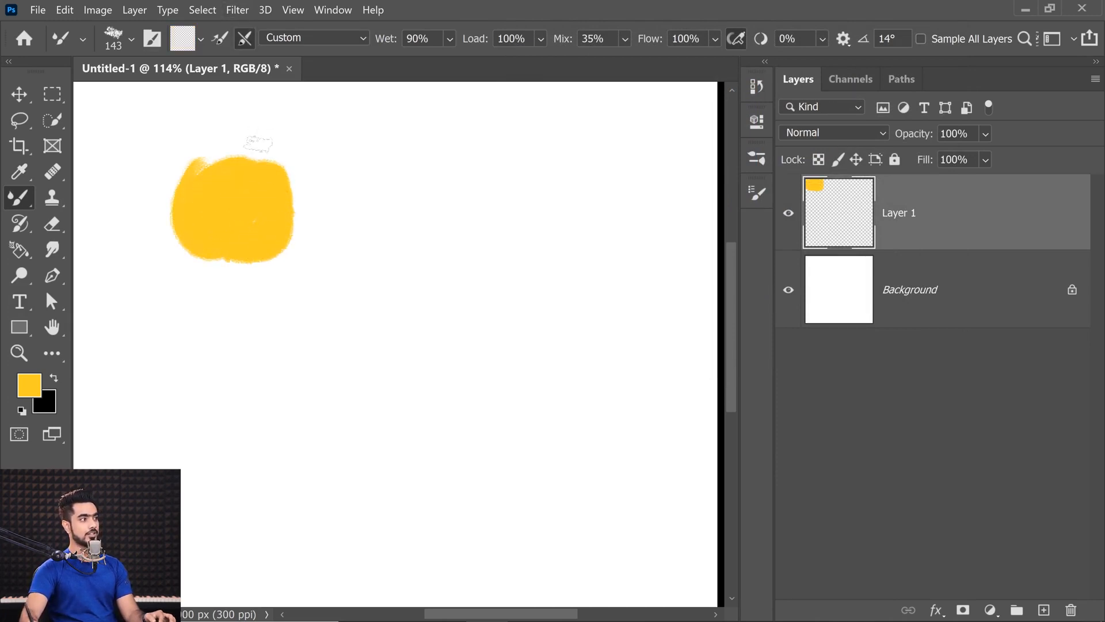
Step: Smear winding yellow streaks downward from the blob until they run thin
{"action": "mouse_move", "coordinate": [232, 217]}
{"action": "left_mouse_down"}
{"action": "mouse_move", "coordinate": [238, 293]}
{"action": "mouse_move", "coordinate": [250, 284]}
{"action": "mouse_move", "coordinate": [255, 294]}
{"action": "mouse_move", "coordinate": [239, 342]}
{"action": "mouse_move", "coordinate": [290, 447]}
{"action": "mouse_move", "coordinate": [371, 524]}
{"action": "left_mouse_up"}
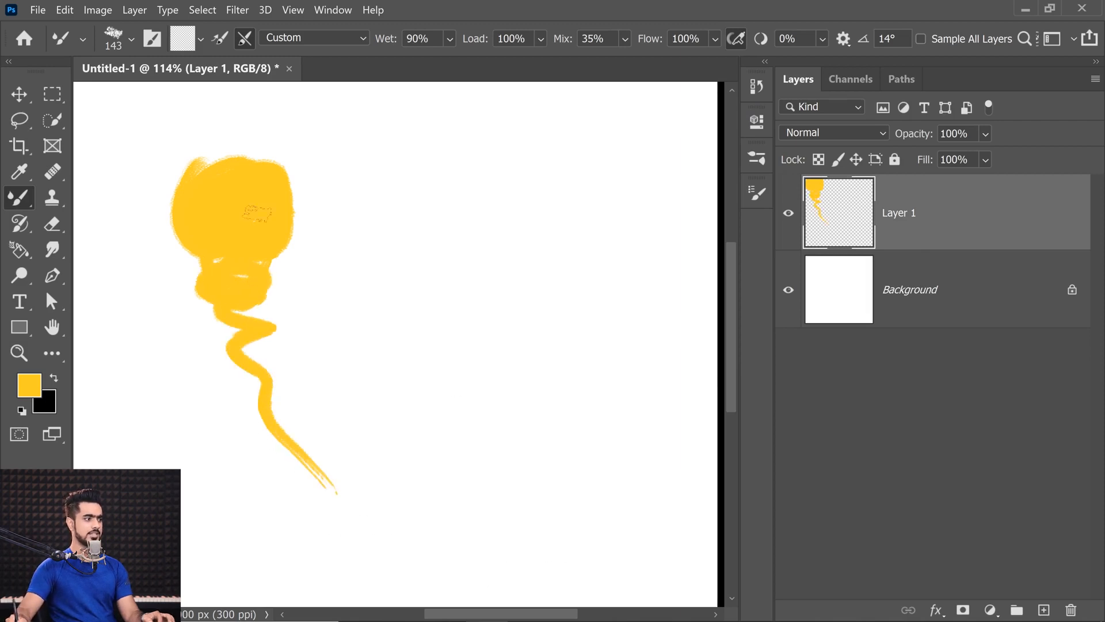
{"action": "mouse_move", "coordinate": [233, 275]}
{"action": "left_mouse_down"}
{"action": "mouse_move", "coordinate": [271, 314]}
{"action": "mouse_move", "coordinate": [207, 492]}
{"action": "left_mouse_up"}
{"action": "mouse_move", "coordinate": [199, 293]}
{"action": "left_mouse_down"}
{"action": "mouse_move", "coordinate": [193, 486]}
{"action": "mouse_move", "coordinate": [124, 438]}
{"action": "mouse_move", "coordinate": [311, 501]}
{"action": "left_mouse_up"}
{"action": "left_click_drag", "start_coordinate": [410, 534], "coordinate": [449, 549]}
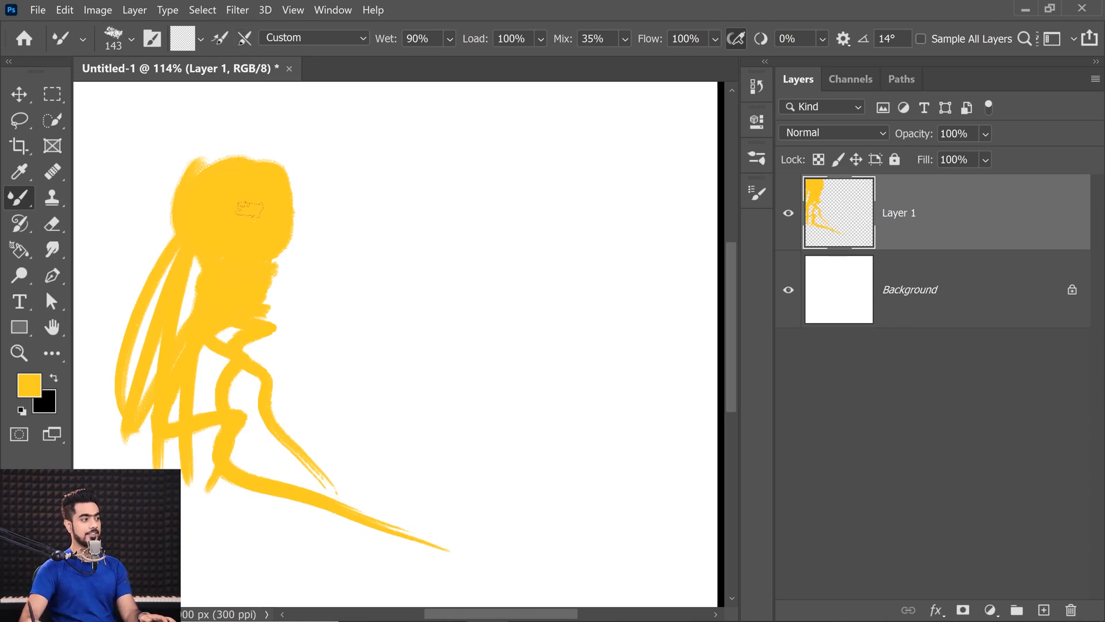
Step: Pull two long streaks sideways from the yellow blob and paint separate yellow strokes and a small oval beside it
{"action": "left_click_drag", "start_coordinate": [291, 255], "coordinate": [489, 383]}
{"action": "mouse_move", "coordinate": [309, 178]}
{"action": "left_mouse_down"}
{"action": "mouse_move", "coordinate": [361, 232]}
{"action": "mouse_move", "coordinate": [503, 228]}
{"action": "left_mouse_up"}
{"action": "mouse_move", "coordinate": [521, 113]}
{"action": "left_mouse_down"}
{"action": "mouse_move", "coordinate": [564, 144]}
{"action": "mouse_move", "coordinate": [557, 398]}
{"action": "left_mouse_up"}
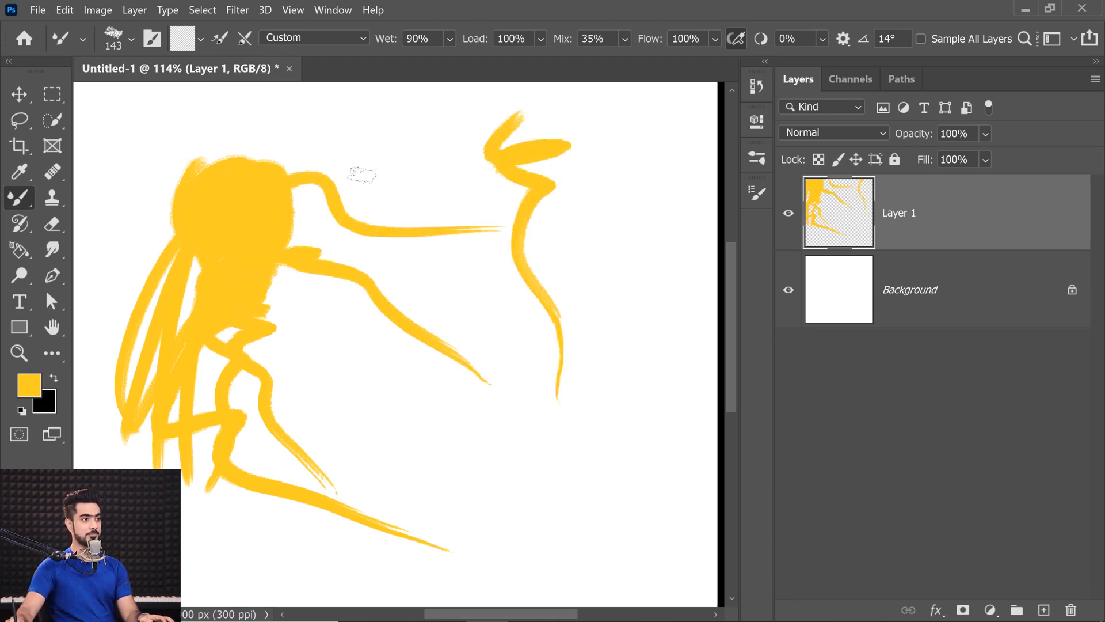
{"action": "mouse_move", "coordinate": [397, 135]}
{"action": "left_mouse_down"}
{"action": "mouse_move", "coordinate": [440, 122]}
{"action": "mouse_move", "coordinate": [437, 144]}
{"action": "left_mouse_up"}
{"action": "left_click_drag", "start_coordinate": [626, 155], "coordinate": [630, 374]}
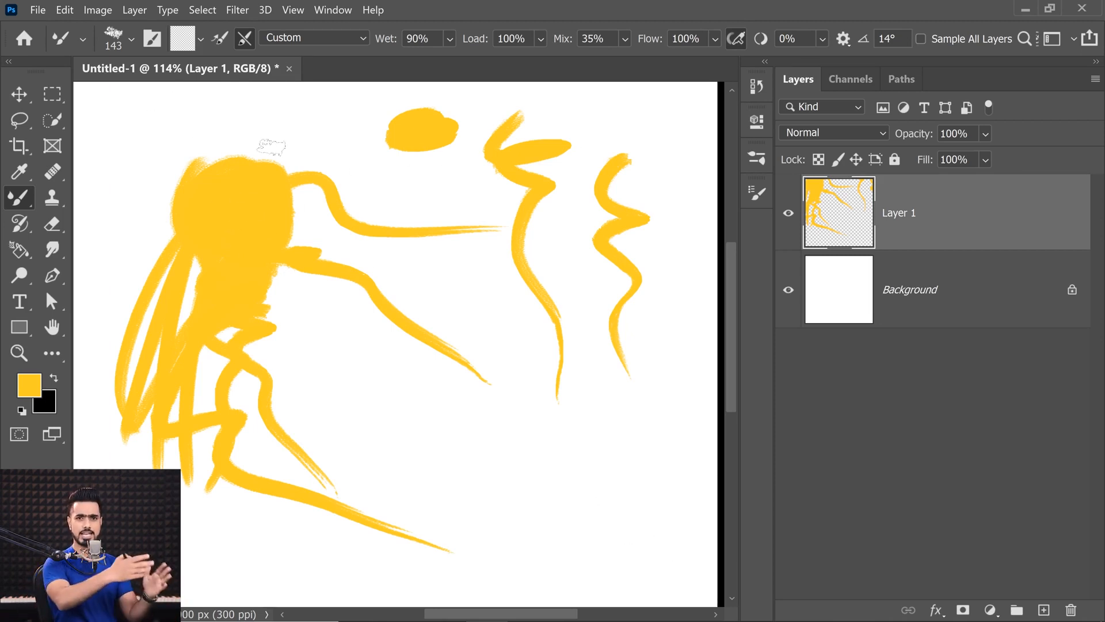
Step: Turn off cleaning after each stroke and clear all paint from Layer 1
{"action": "left_click", "coordinate": [246, 40]}
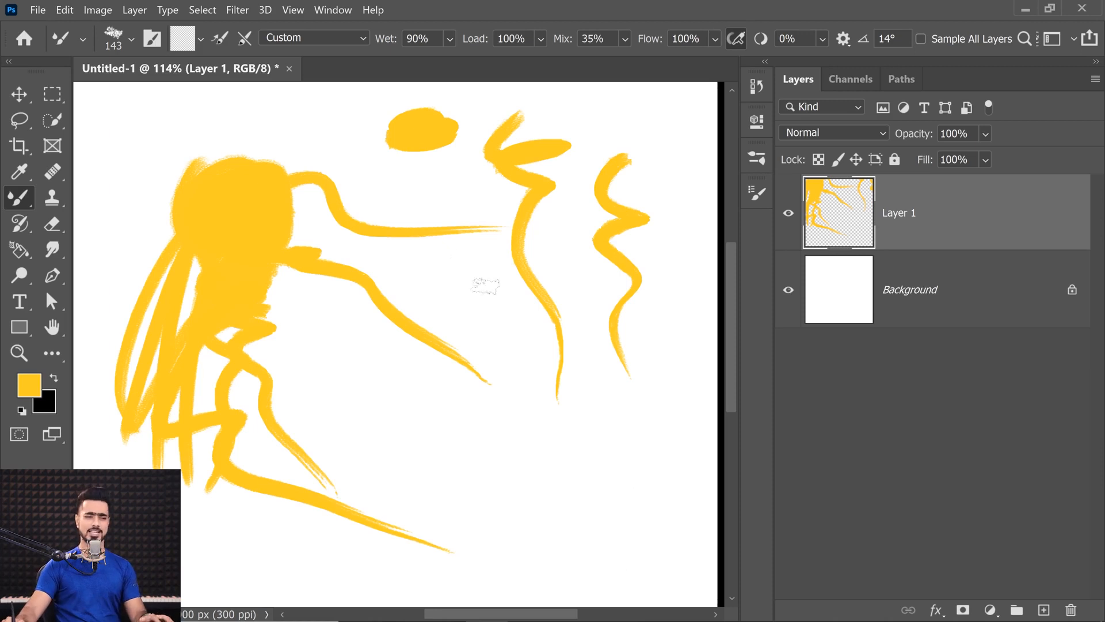
{"action": "key", "text": "ctrl+a"}
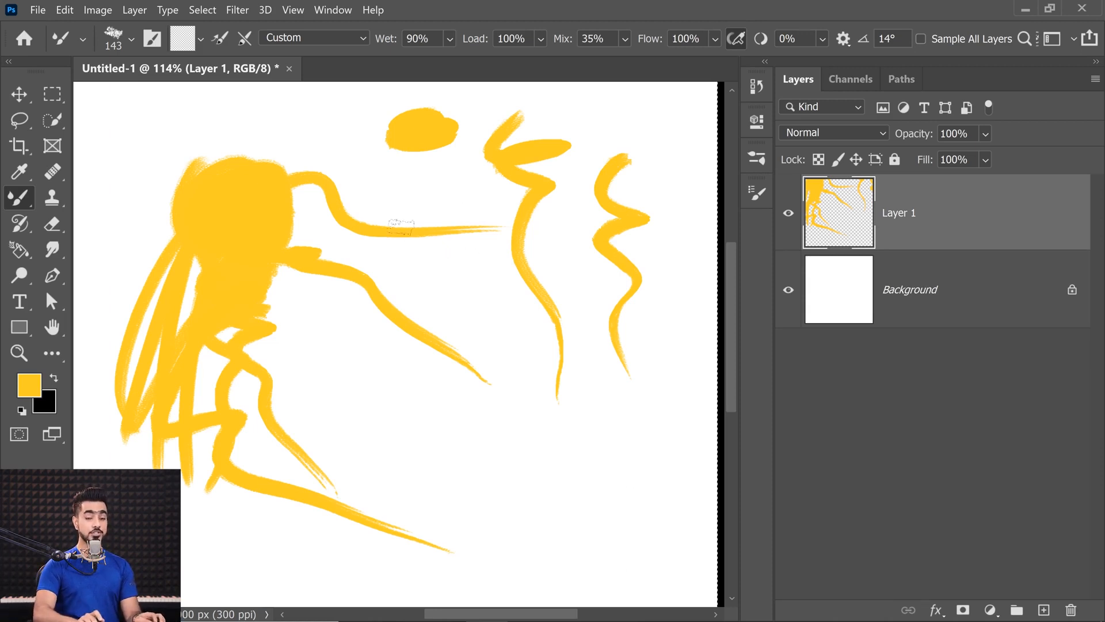
{"action": "key", "text": "Delete"}
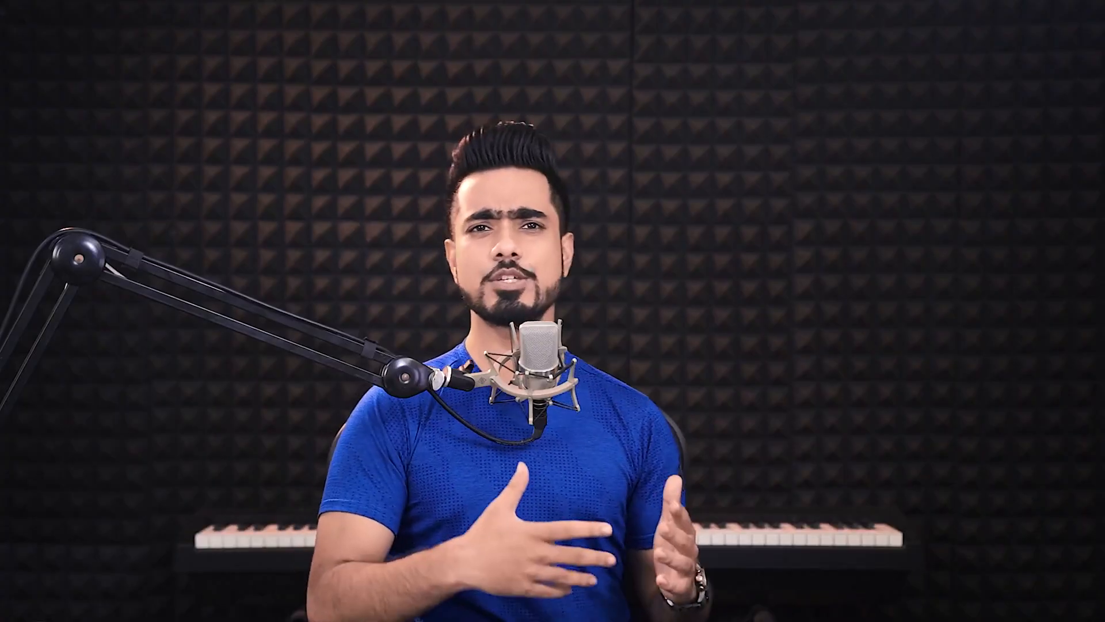
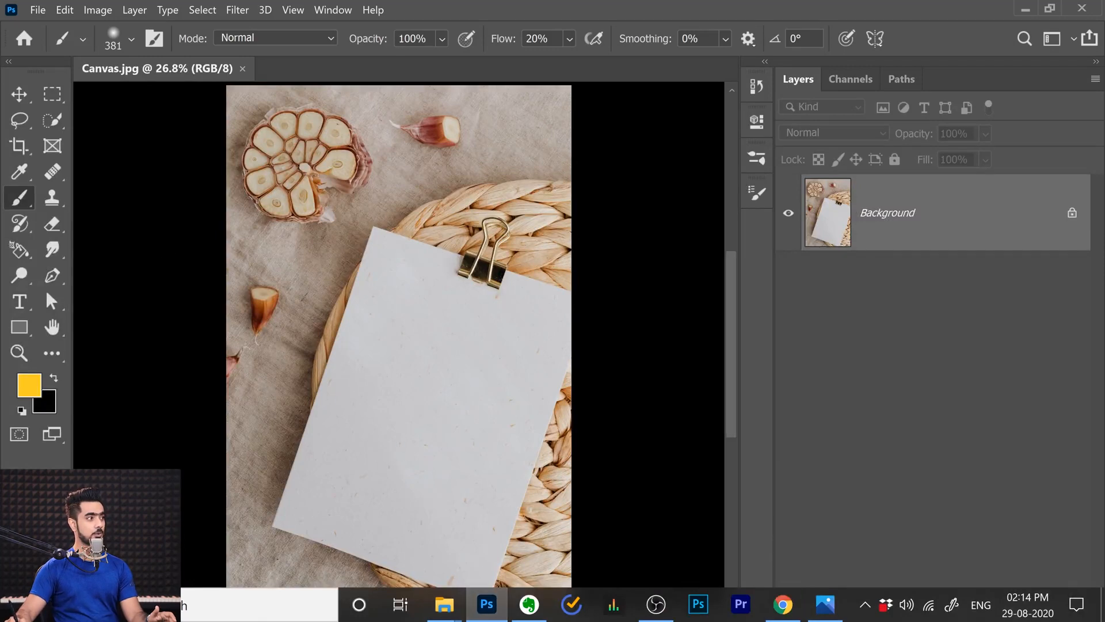
{"action": "left_click", "coordinate": [128, 36]}
{"action": "left_click", "coordinate": [396, 18]}
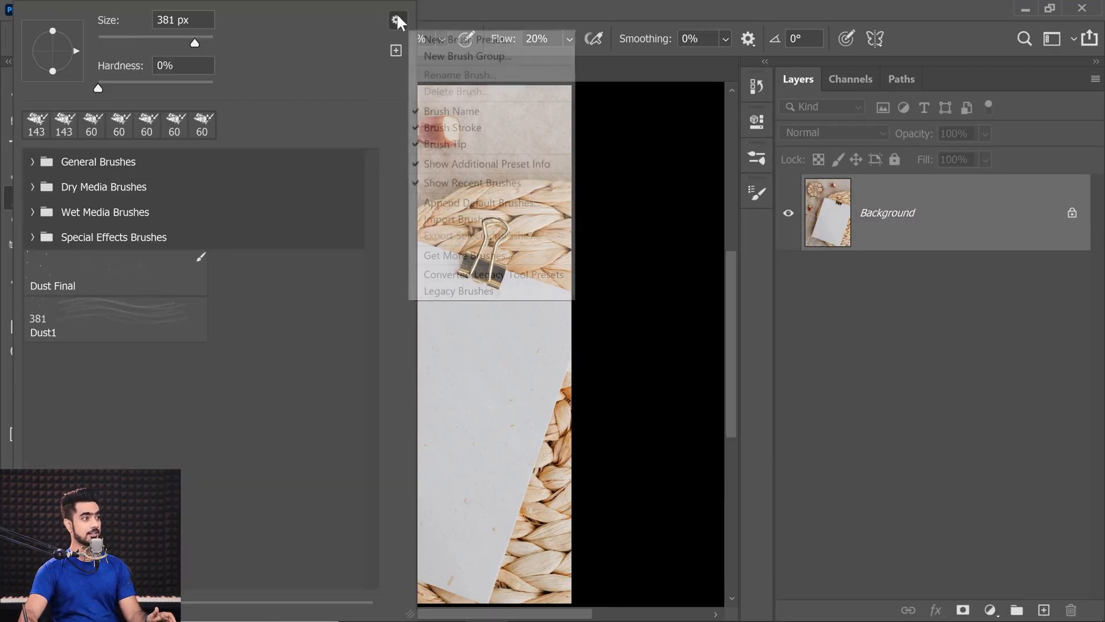
{"action": "key", "text": "Escape"}
{"action": "key", "text": "Escape"}
Step: Import the brush file spatter_brushes.abr from the Samples folder into the brush presets
{"action": "left_click", "coordinate": [129, 39]}
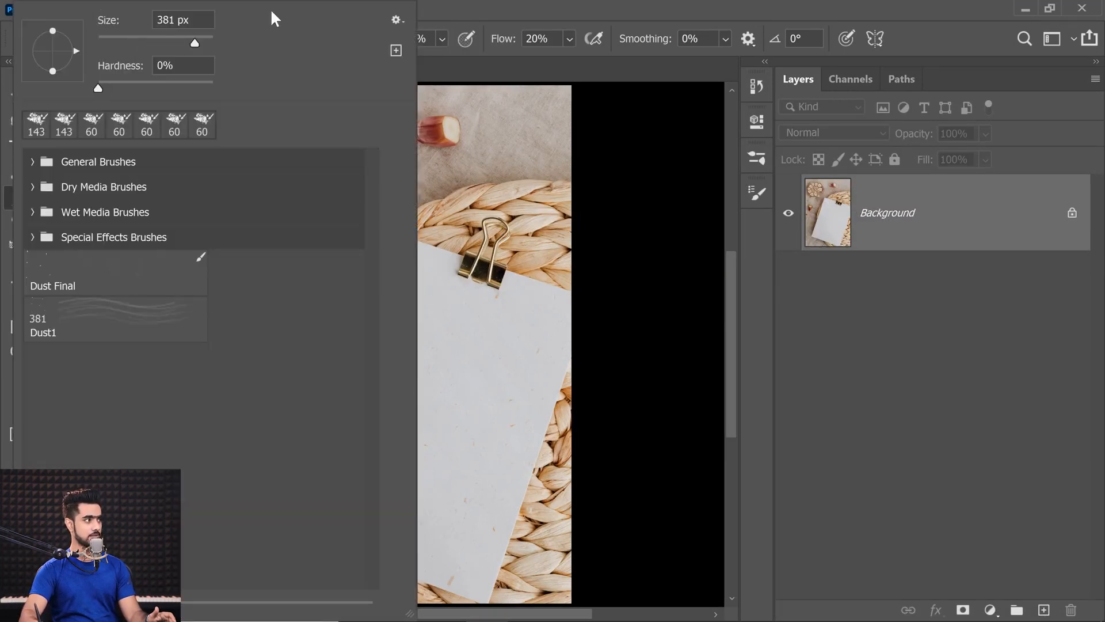
{"action": "left_click", "coordinate": [396, 20]}
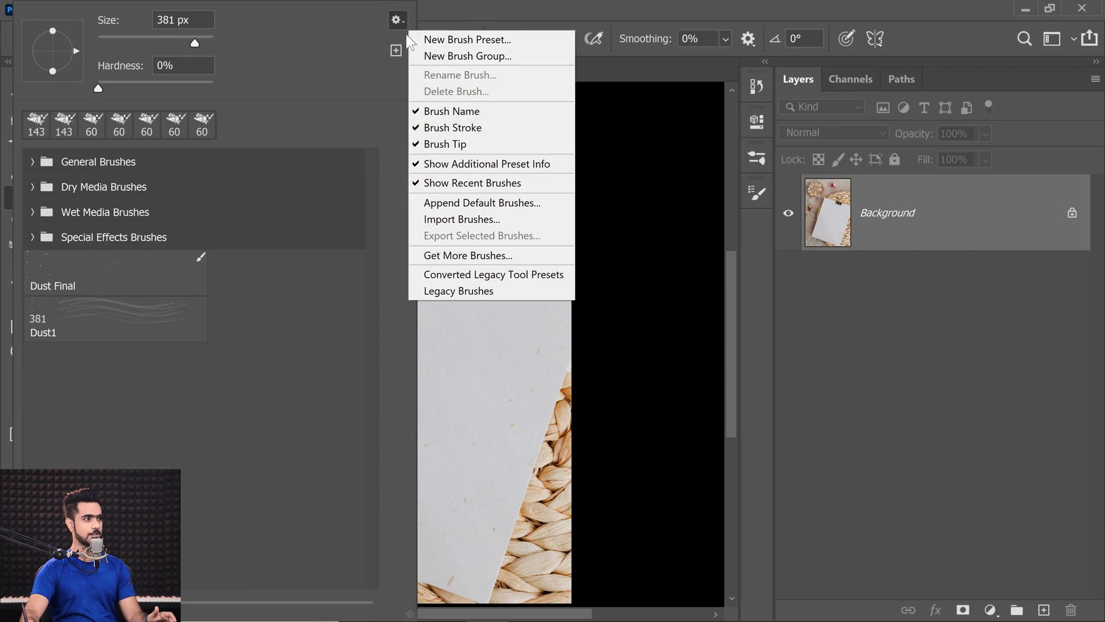
{"action": "left_click", "coordinate": [441, 219]}
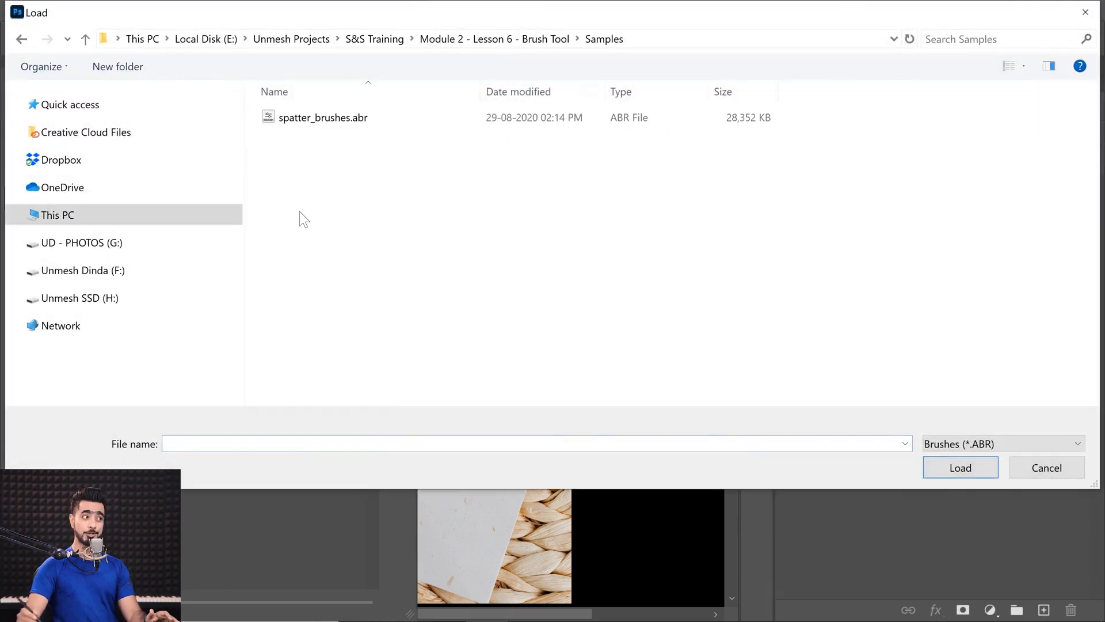
{"action": "left_click", "coordinate": [325, 121]}
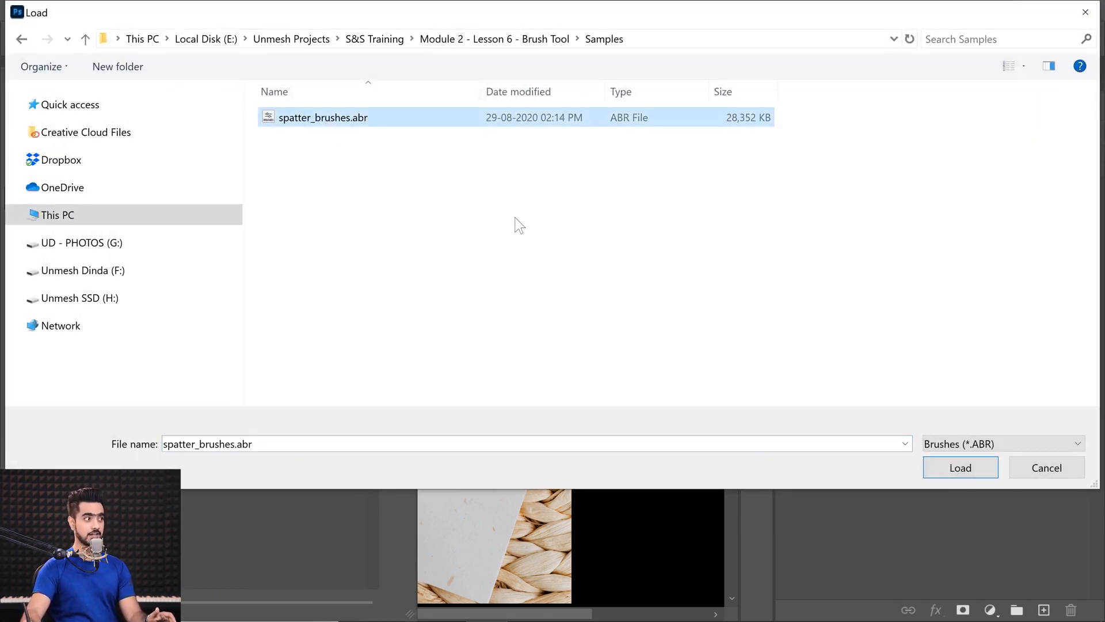
{"action": "left_click", "coordinate": [942, 467]}
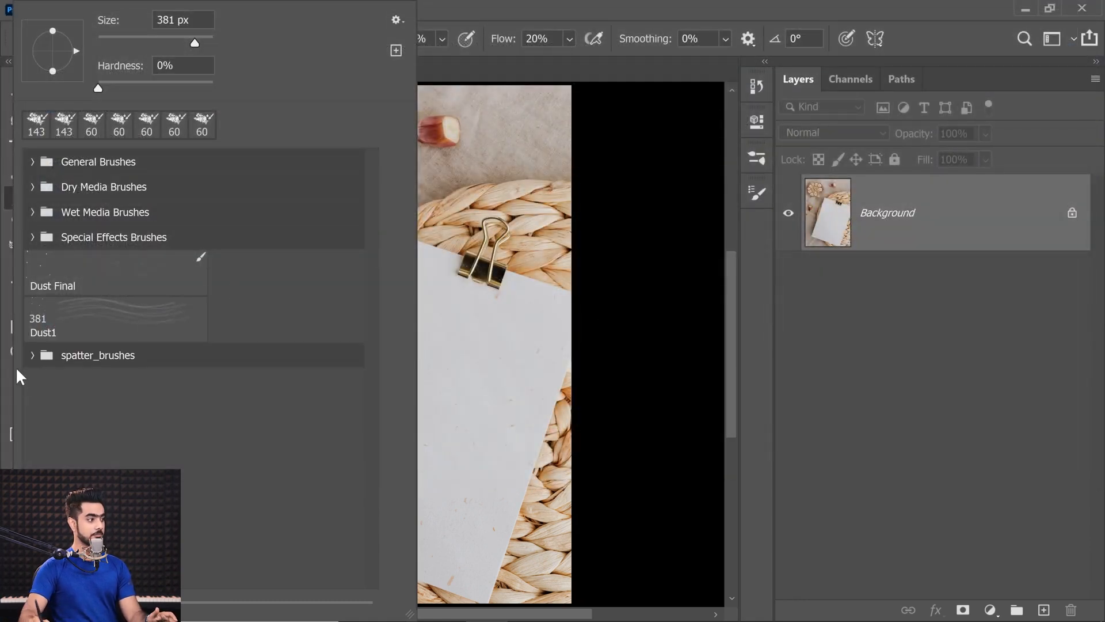
Step: Expand the spatter_brushes group and choose the 300 px Kyle's Spatter Brushes preset just below the 400 px one
{"action": "left_click", "coordinate": [32, 356]}
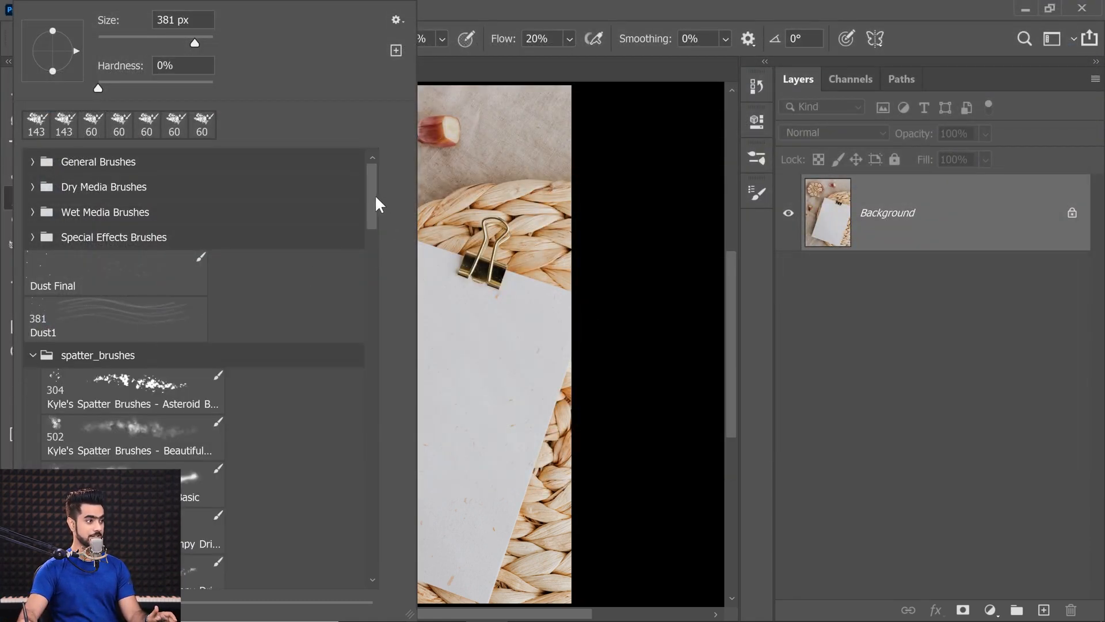
{"action": "left_click_drag", "start_coordinate": [375, 197], "coordinate": [372, 208]}
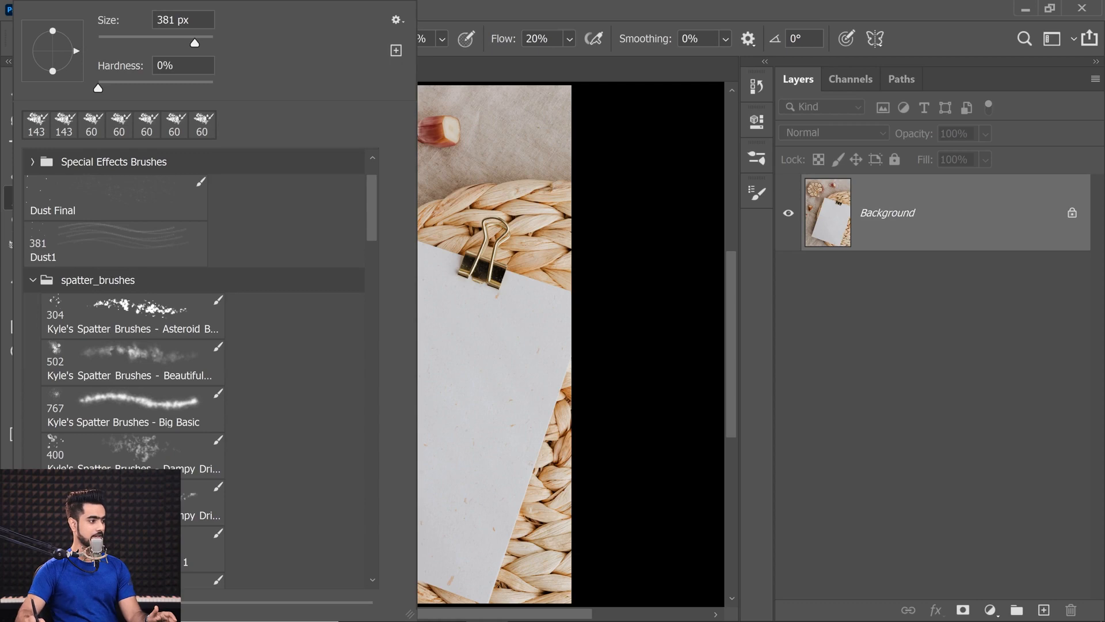
{"action": "left_click", "coordinate": [201, 501]}
{"action": "key", "text": "Return"}
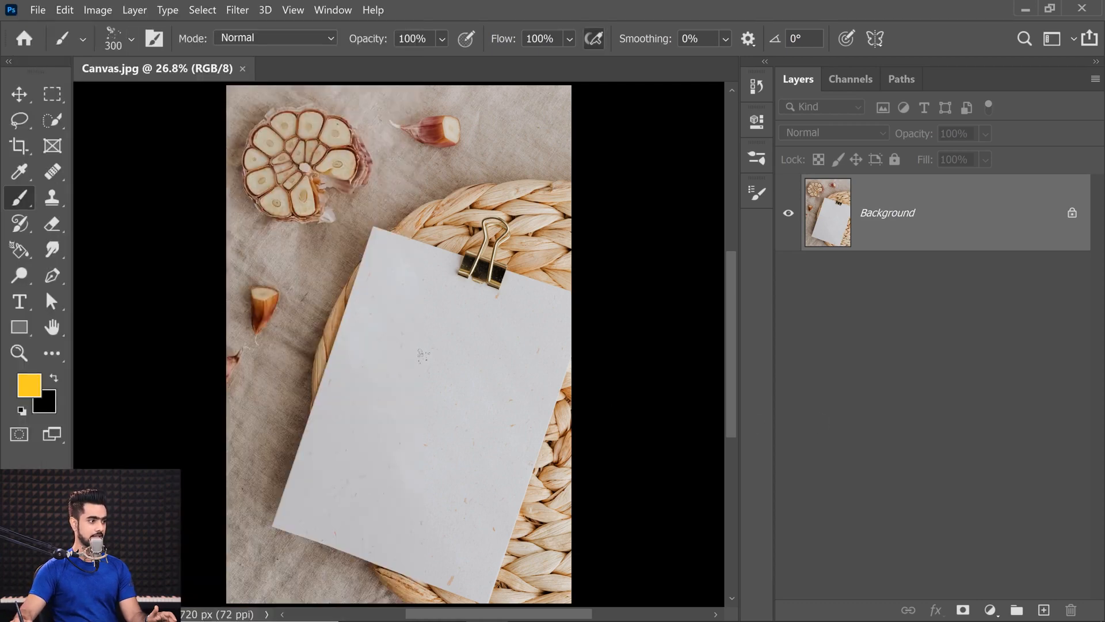
Step: Add a new layer above the Background and set the foreground color to dark blue 13185f
{"action": "left_click", "coordinate": [1043, 609]}
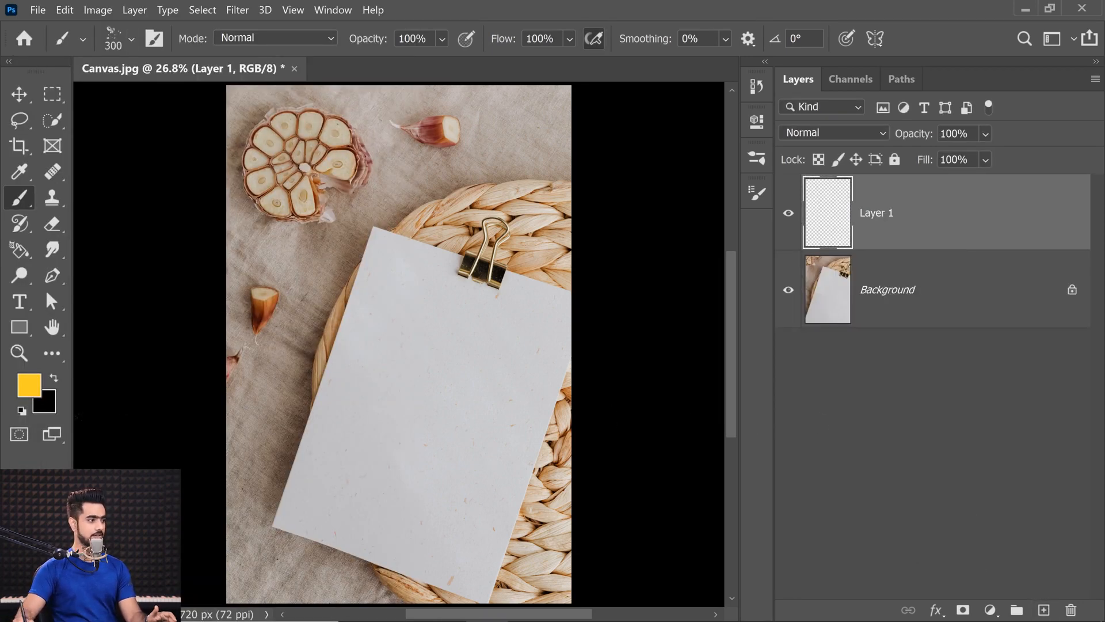
{"action": "left_click", "coordinate": [34, 387]}
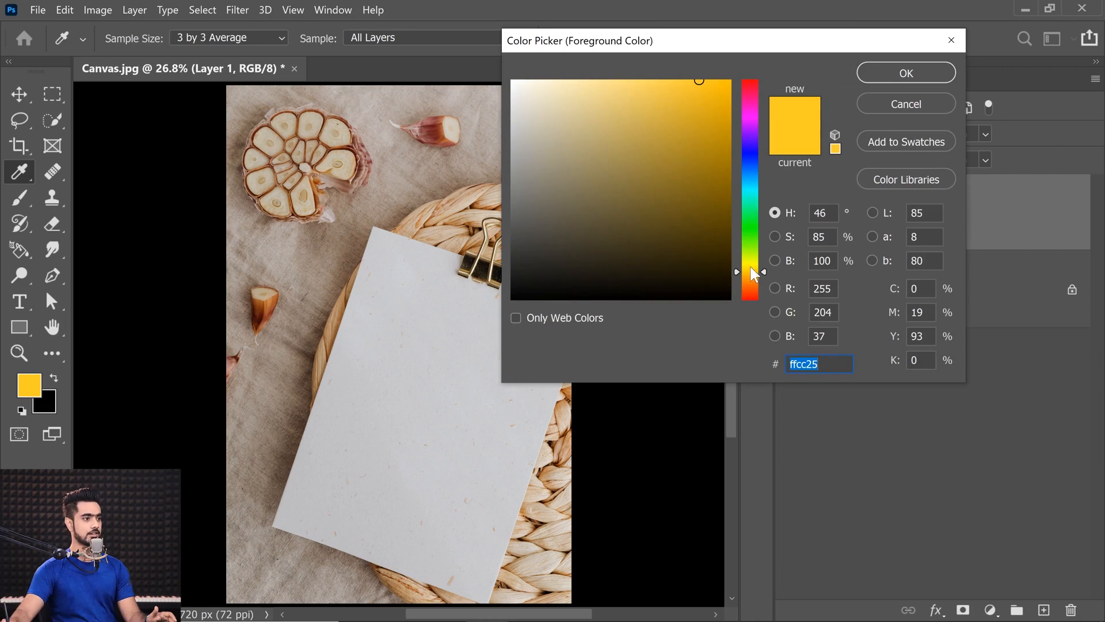
{"action": "left_click", "coordinate": [756, 163]}
{"action": "left_click", "coordinate": [687, 218]}
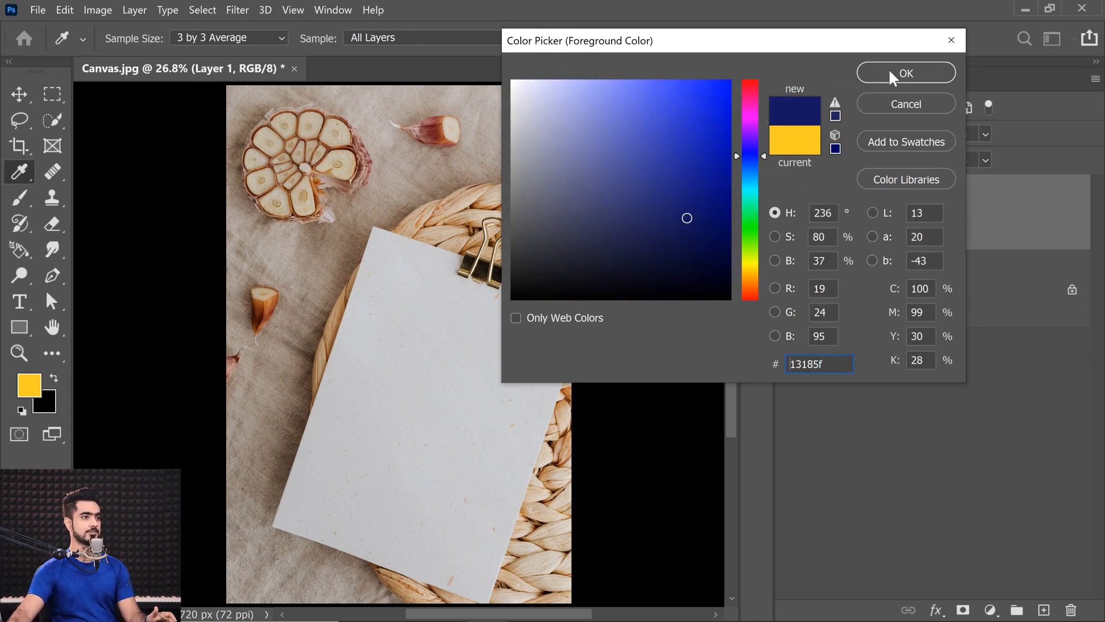
{"action": "left_click", "coordinate": [905, 73]}
Step: Try a zigzag of blue spatter down the paper on Layer 1 with another stroke crossing it, and undo the strokes
{"action": "left_click", "coordinate": [423, 351]}
{"action": "left_click_drag", "start_coordinate": [431, 369], "coordinate": [429, 472]}
{"action": "scroll", "coordinate": [443, 369], "scroll_direction": "up", "scroll_amount": 5}
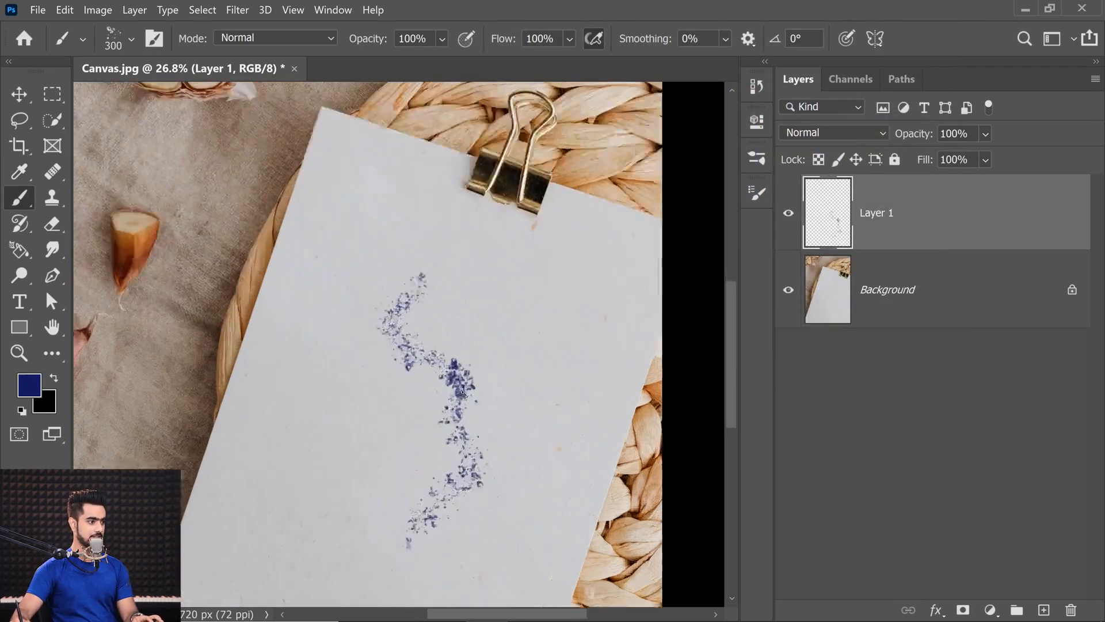
{"action": "mouse_move", "coordinate": [325, 314]}
{"action": "left_mouse_down"}
{"action": "mouse_move", "coordinate": [331, 389]}
{"action": "mouse_move", "coordinate": [295, 509]}
{"action": "mouse_move", "coordinate": [275, 450]}
{"action": "mouse_move", "coordinate": [567, 293]}
{"action": "mouse_move", "coordinate": [627, 225]}
{"action": "left_mouse_up"}
{"action": "scroll", "coordinate": [536, 375], "scroll_direction": "up", "scroll_amount": 5}
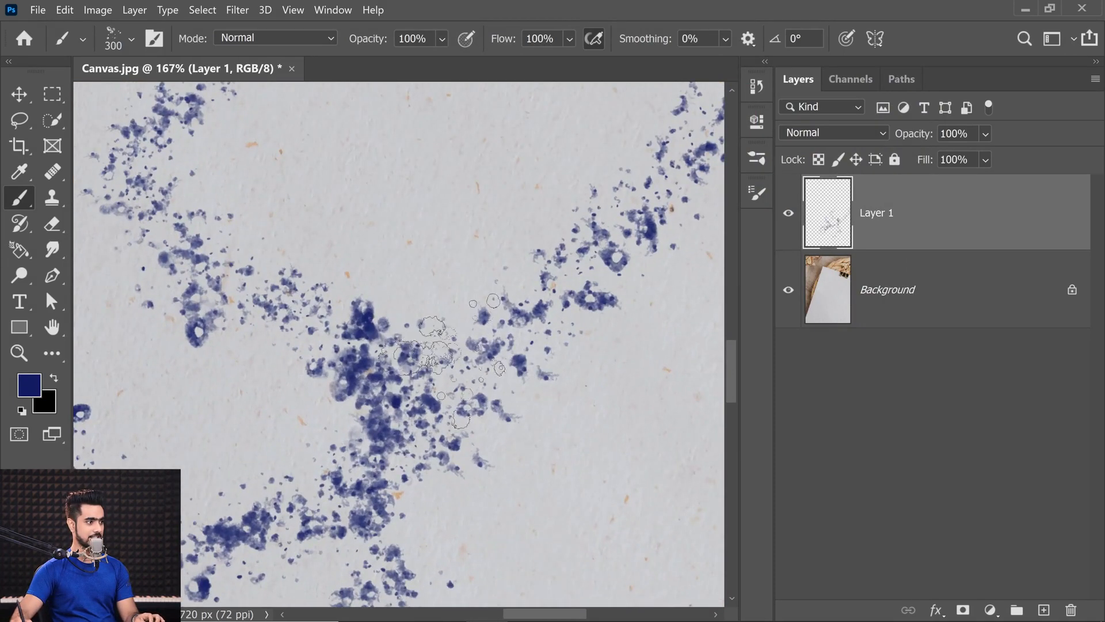
{"action": "key", "text": "ctrl+z"}
{"action": "scroll", "coordinate": [330, 369], "scroll_direction": "down", "scroll_amount": 4}
{"action": "key", "text": "ctrl+z"}
{"action": "key", "text": "ctrl+z"}
Step: Test more winding and zigzag spatter strokes at 300 px on Layer 1, undoing each of them
{"action": "mouse_move", "coordinate": [213, 239]}
{"action": "left_mouse_down"}
{"action": "mouse_move", "coordinate": [230, 276]}
{"action": "mouse_move", "coordinate": [495, 345]}
{"action": "mouse_move", "coordinate": [190, 452]}
{"action": "left_mouse_up"}
{"action": "left_click_drag", "start_coordinate": [416, 436], "coordinate": [550, 360]}
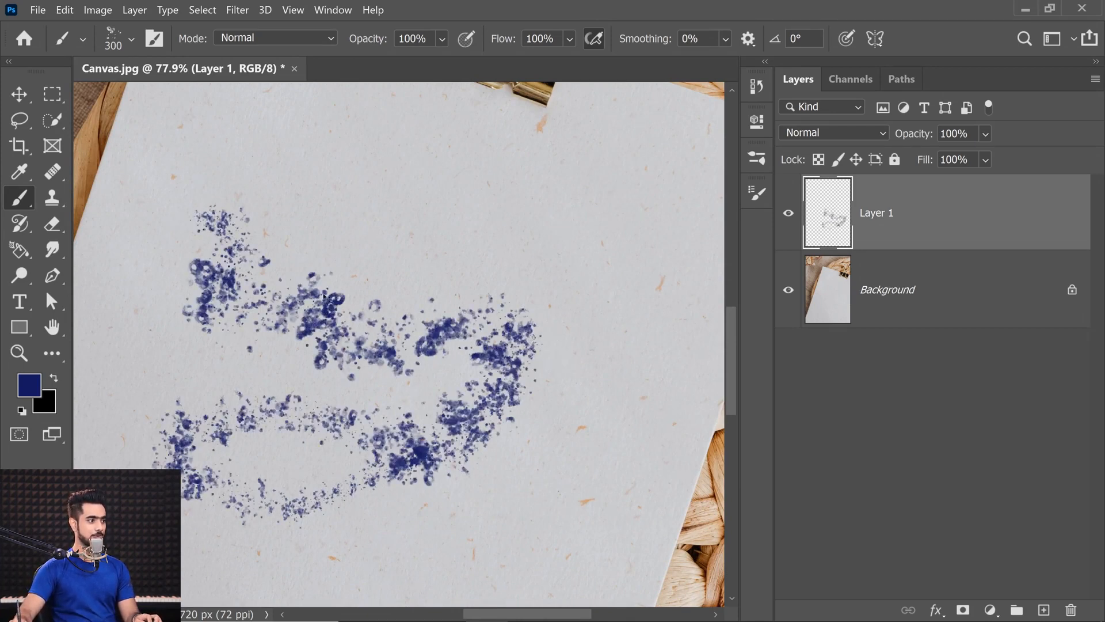
{"action": "key", "text": "ctrl+z"}
{"action": "mouse_move", "coordinate": [248, 239]}
{"action": "left_mouse_down"}
{"action": "mouse_move", "coordinate": [407, 280]}
{"action": "mouse_move", "coordinate": [404, 426]}
{"action": "mouse_move", "coordinate": [251, 532]}
{"action": "left_mouse_up"}
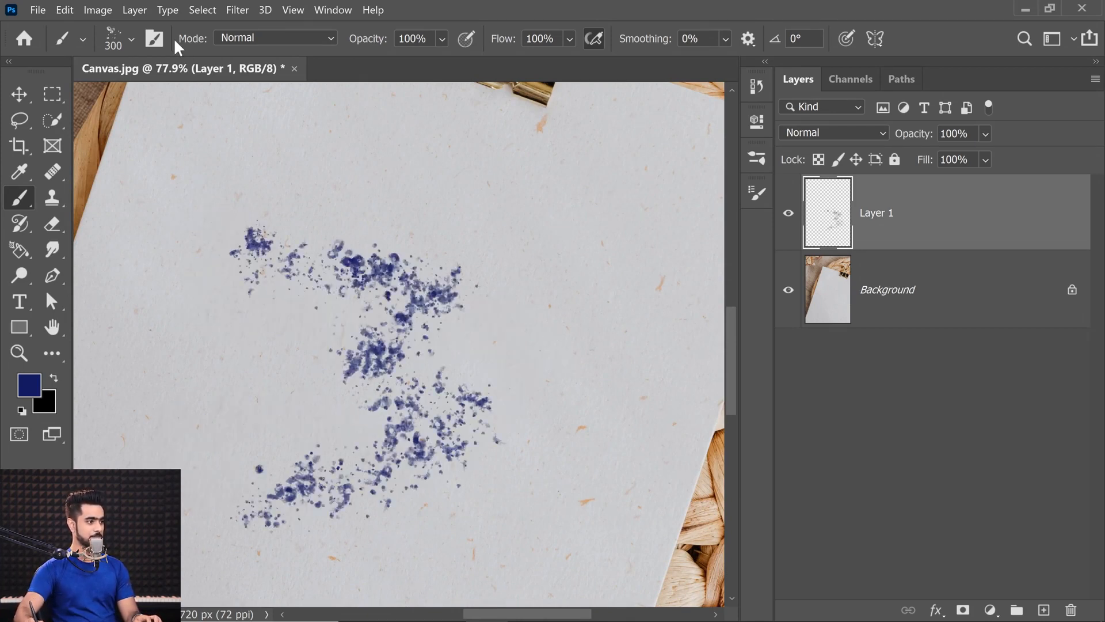
{"action": "key", "text": "ctrl+z"}
Step: Choose the denser 175 px Kyle's Spatter Brushes - Organic preset from the spatter_brushes group
{"action": "left_click", "coordinate": [131, 39]}
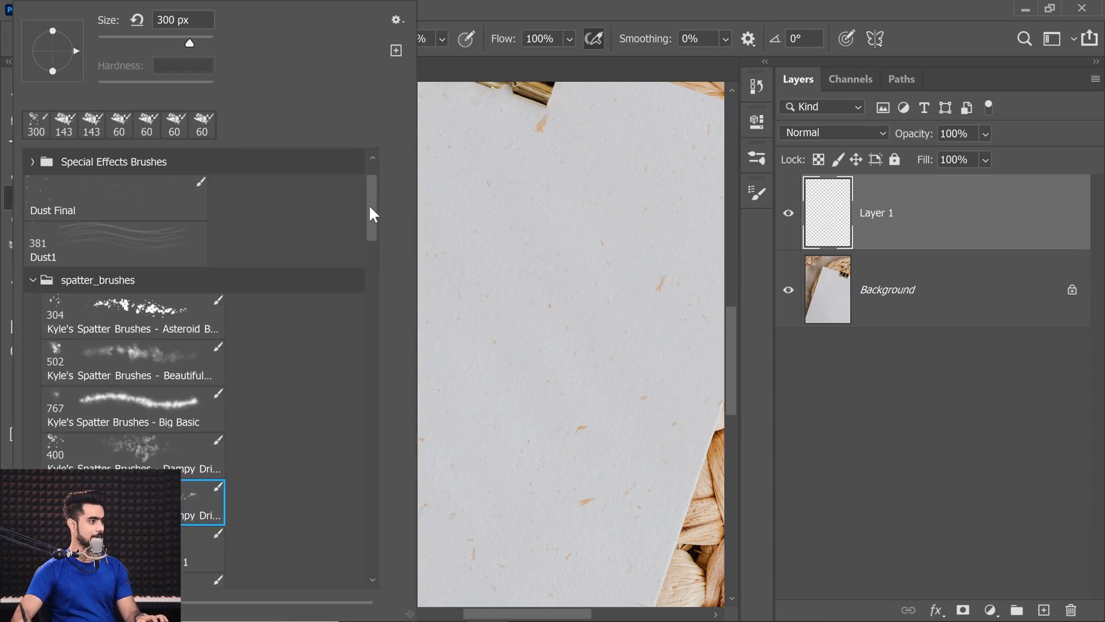
{"action": "left_click_drag", "start_coordinate": [369, 208], "coordinate": [371, 301]}
{"action": "left_click", "coordinate": [157, 342]}
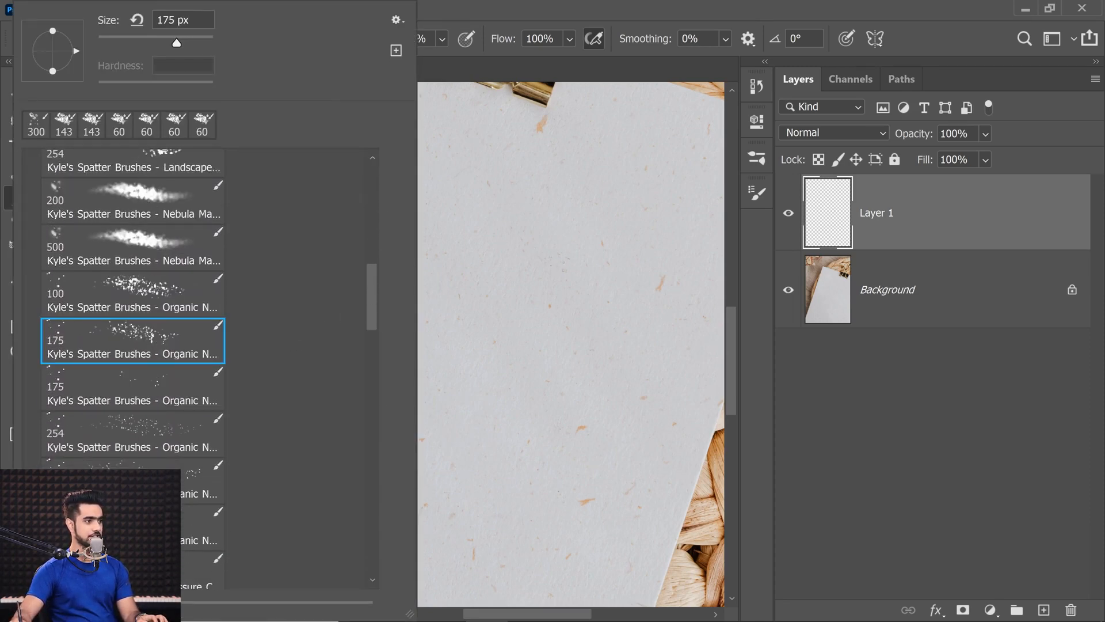
Step: Try strokes across the paper with the 175 px Organic spatter brush and undo them
{"action": "left_click_drag", "start_coordinate": [562, 256], "coordinate": [498, 417]}
{"action": "left_click_drag", "start_coordinate": [138, 331], "coordinate": [368, 225]}
{"action": "key", "text": "ctrl+z"}
{"action": "key", "text": "ctrl+z"}
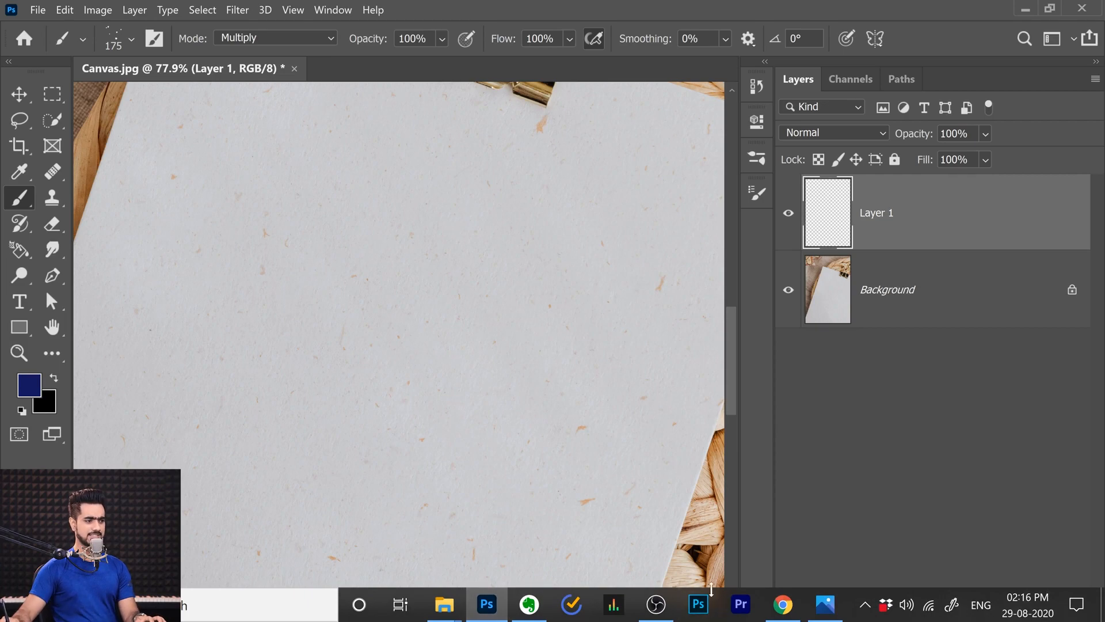
Step: Switch to Chrome, examine the downloadable sets on Adobe's Photoshop brushes page, and dismiss the downloads bar
{"action": "left_click", "coordinate": [784, 604]}
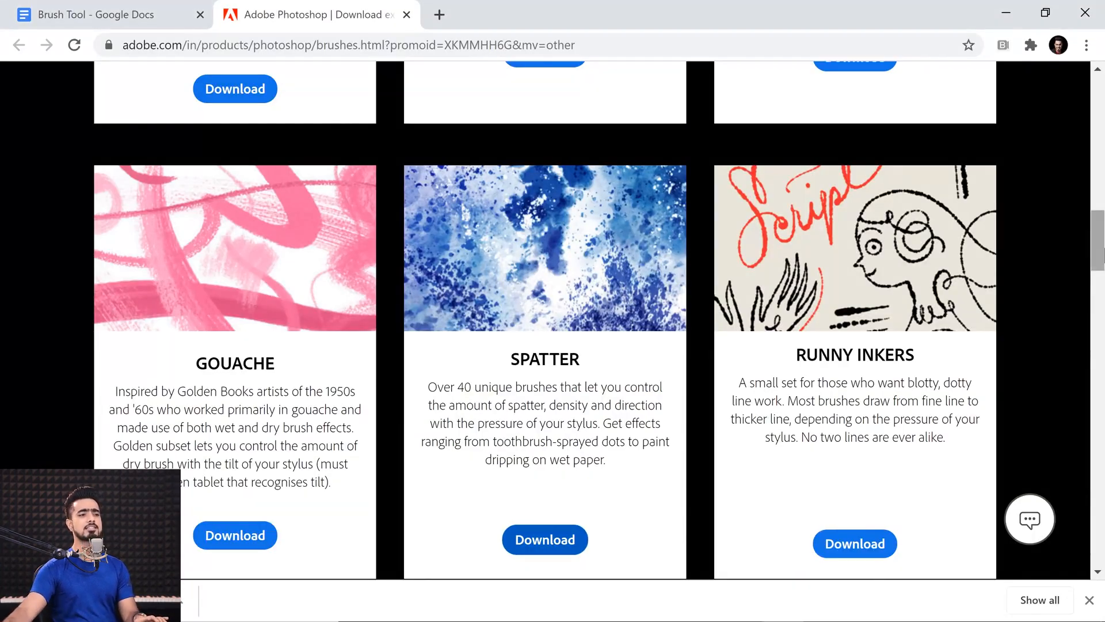
{"action": "left_click_drag", "start_coordinate": [1097, 258], "coordinate": [1098, 282]}
{"action": "scroll", "coordinate": [1098, 282], "scroll_direction": "up", "scroll_amount": 5}
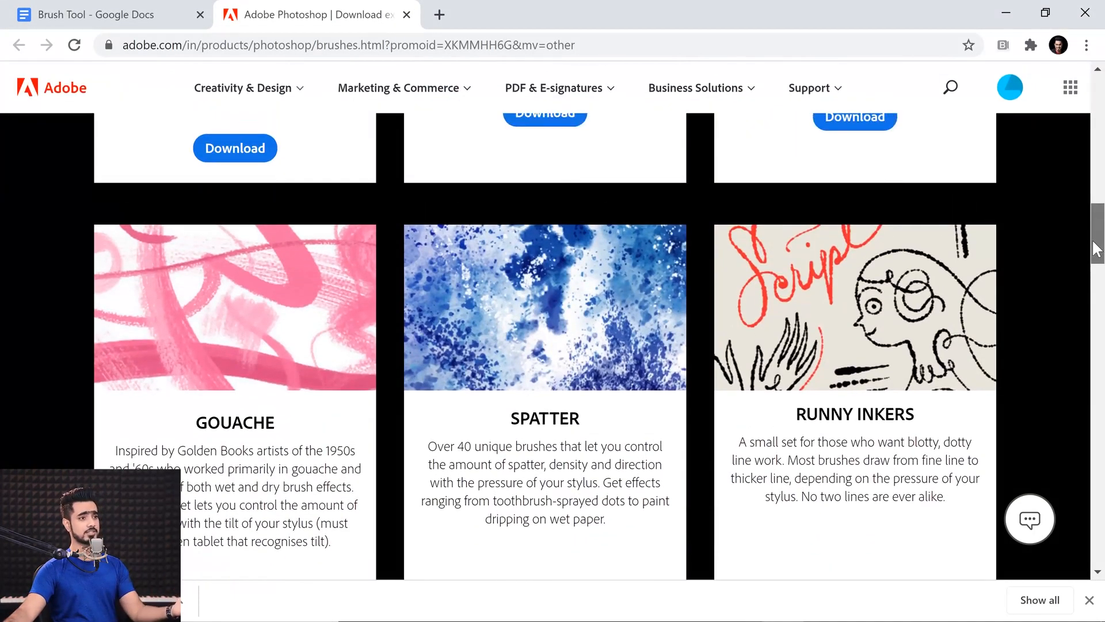
{"action": "left_click", "coordinate": [1089, 599]}
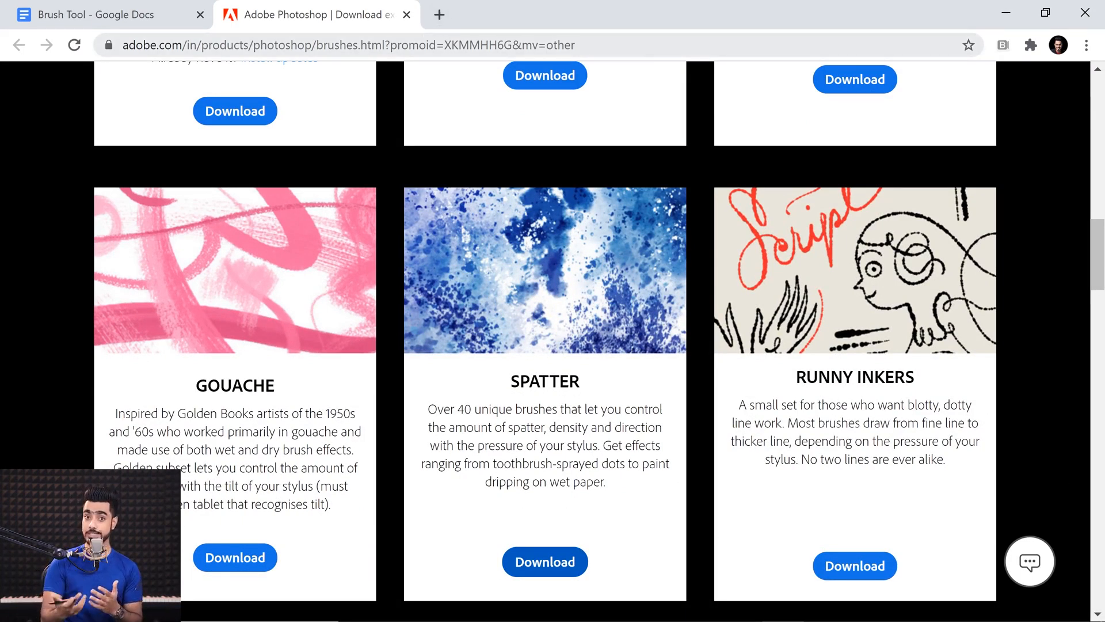
Step: Open brusheezy.com and look through its popular and new graphics
{"action": "left_click", "coordinate": [277, 47]}
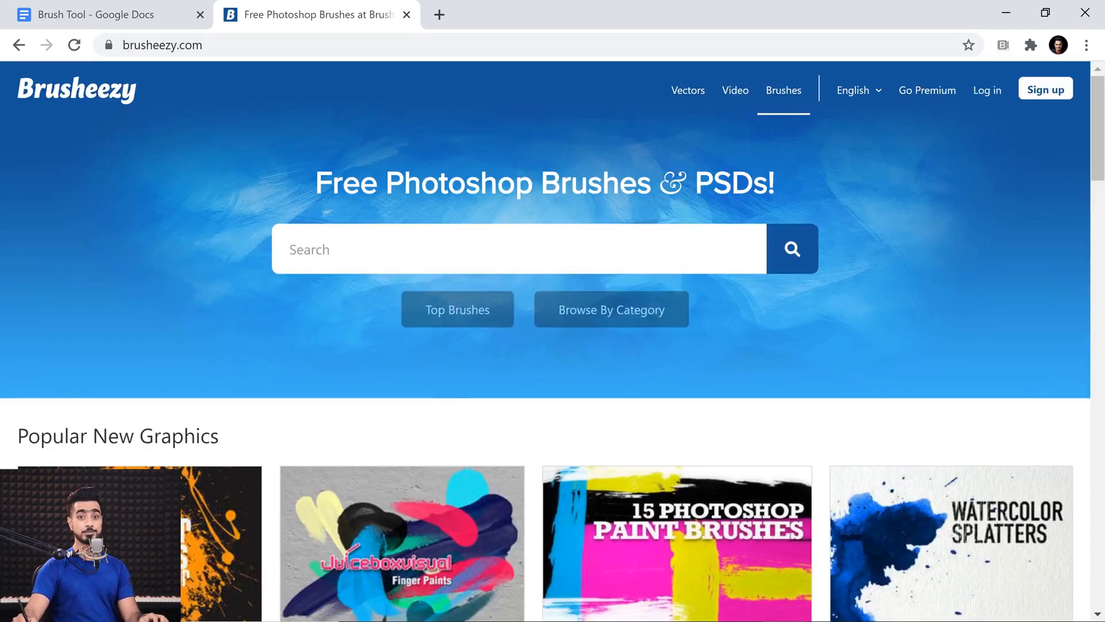
{"action": "left_click_drag", "start_coordinate": [1096, 151], "coordinate": [1094, 317]}
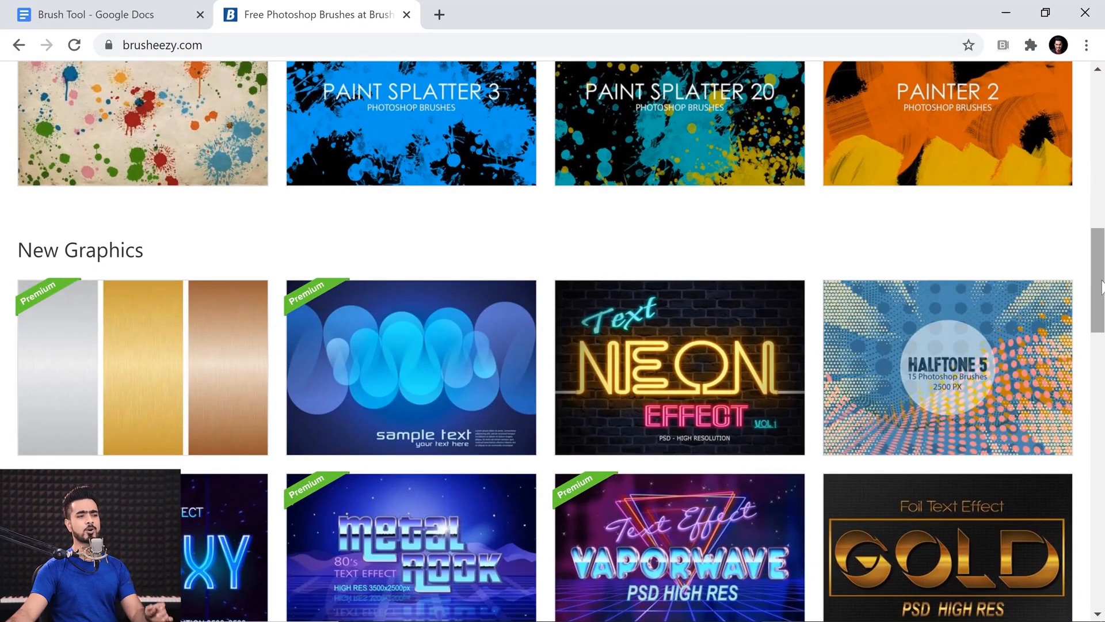
{"action": "left_click_drag", "start_coordinate": [1099, 297], "coordinate": [1100, 202]}
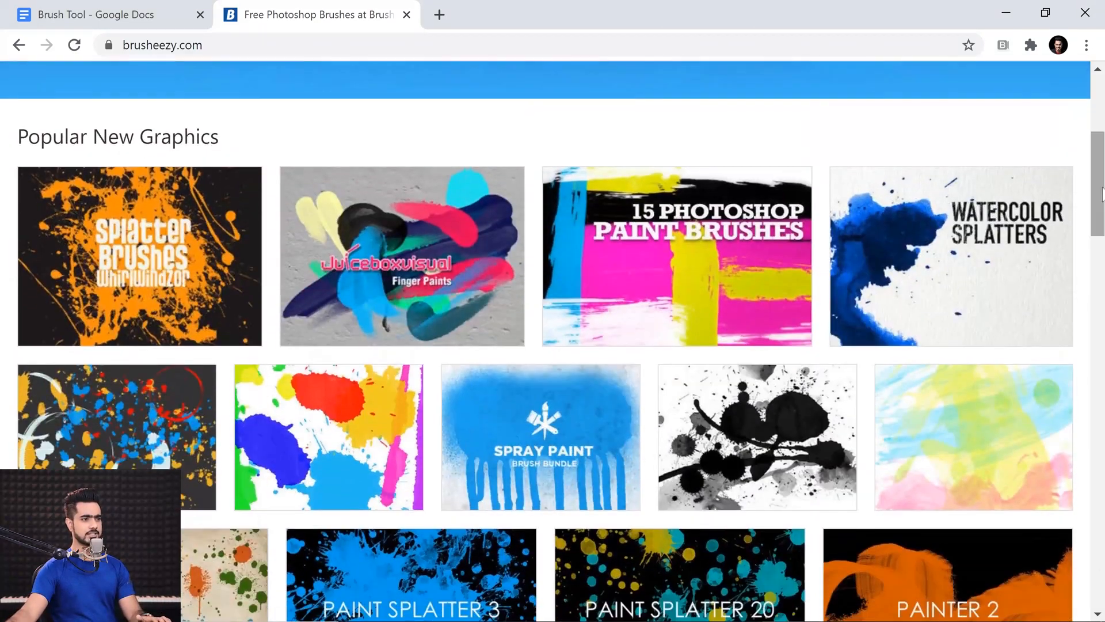
Step: Download the free Watercolor Splatters brush set and save Watercolor_Splatters_675_pixels_.zip in the Samples folder
{"action": "left_click", "coordinate": [990, 253]}
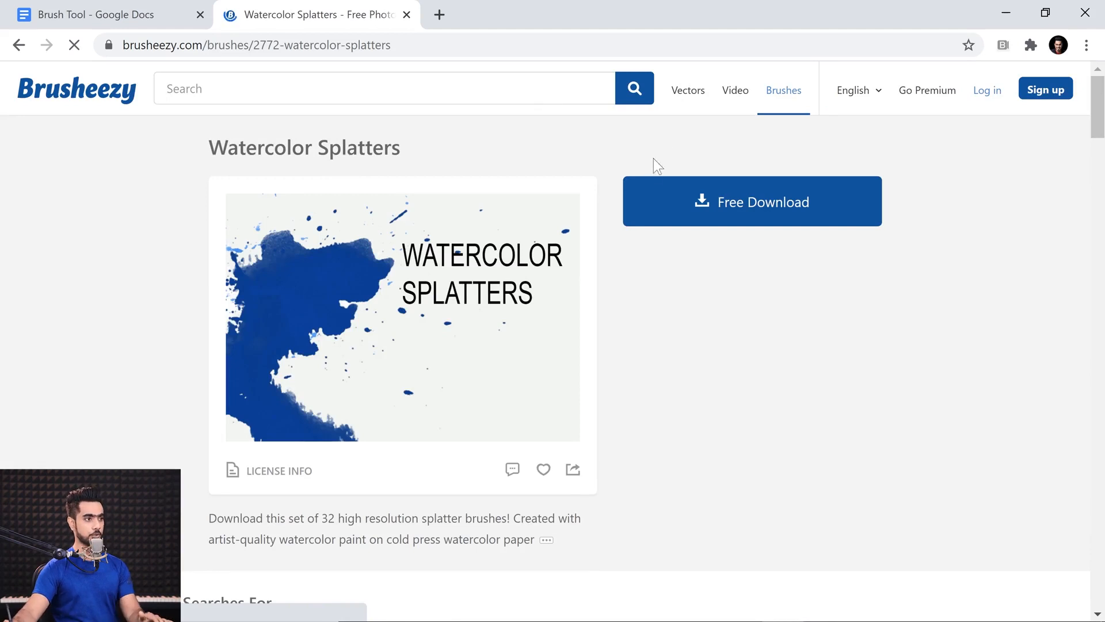
{"action": "left_click", "coordinate": [697, 214]}
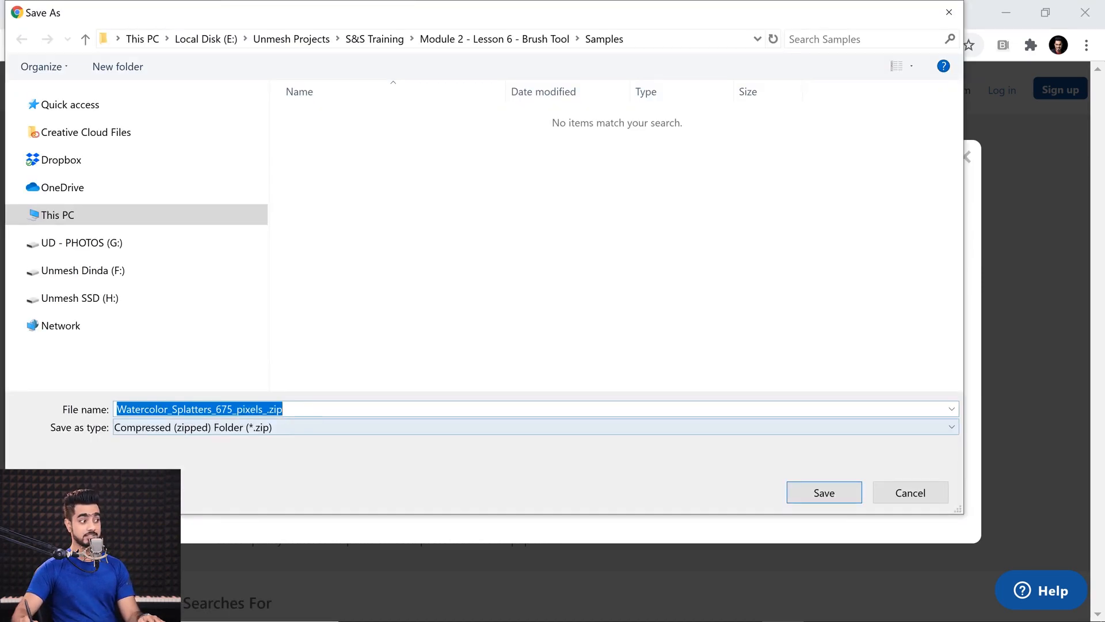
{"action": "left_click", "coordinate": [844, 493]}
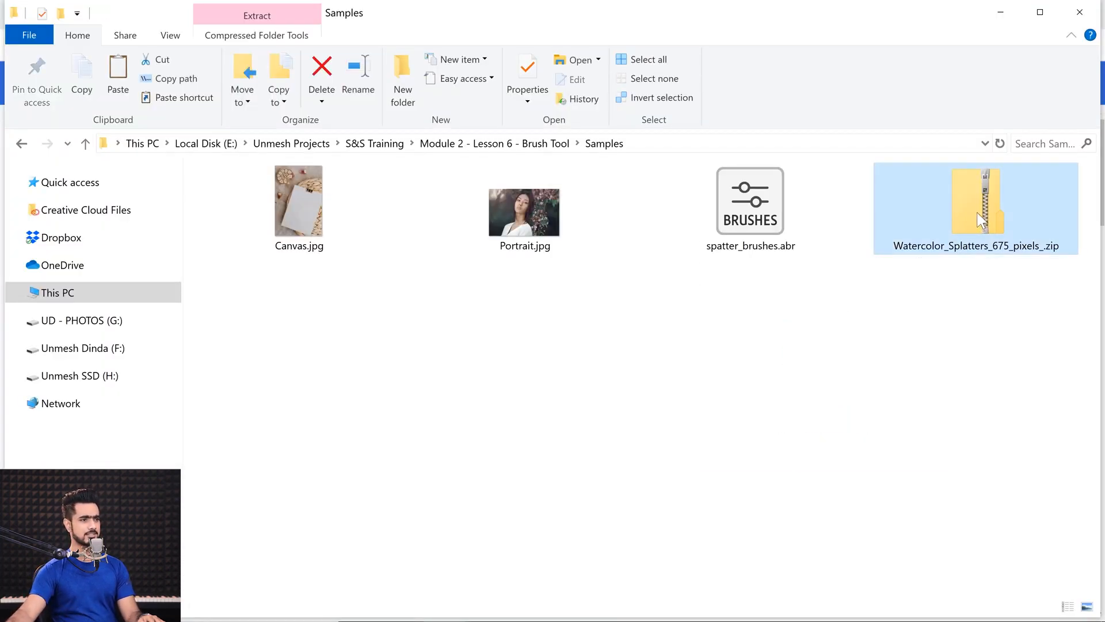
Step: Extract the Watercolor_Splatters_675_pixels_.zip archive with 7-Zip into a folder of the same name and open that folder
{"action": "right_click", "coordinate": [959, 215]}
{"action": "mouse_move", "coordinate": [913, 191]}
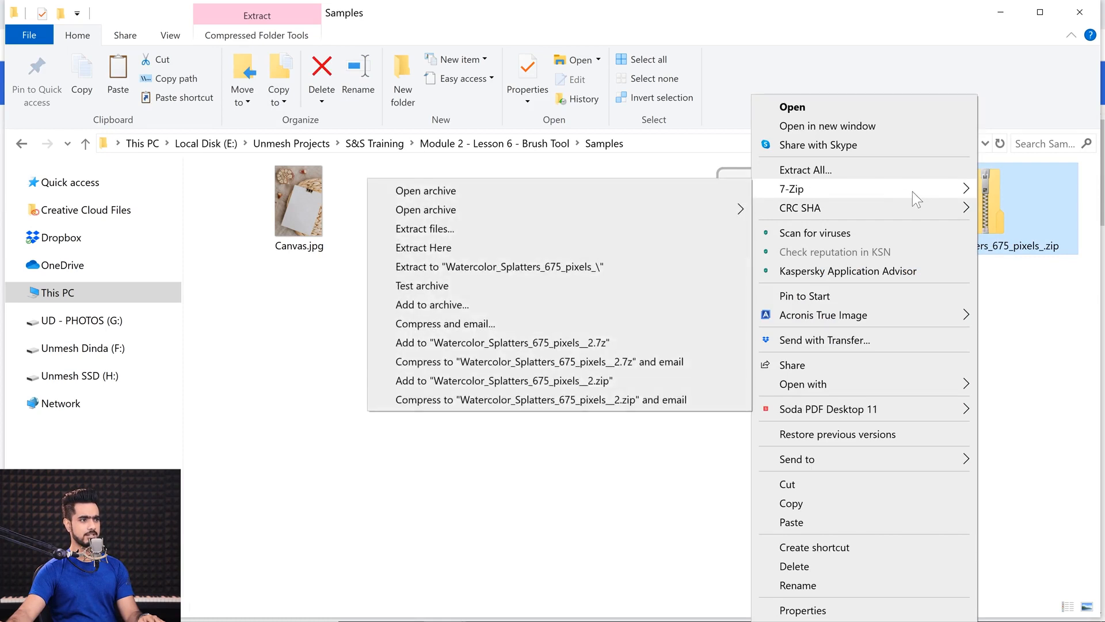
{"action": "left_click", "coordinate": [513, 267]}
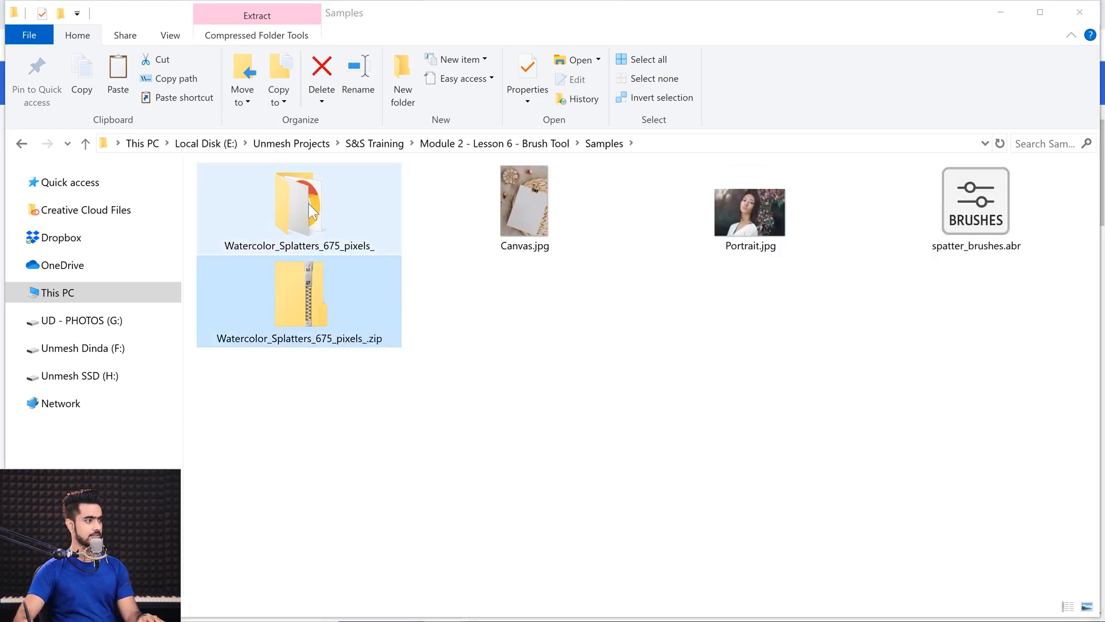
{"action": "double_click", "coordinate": [308, 204]}
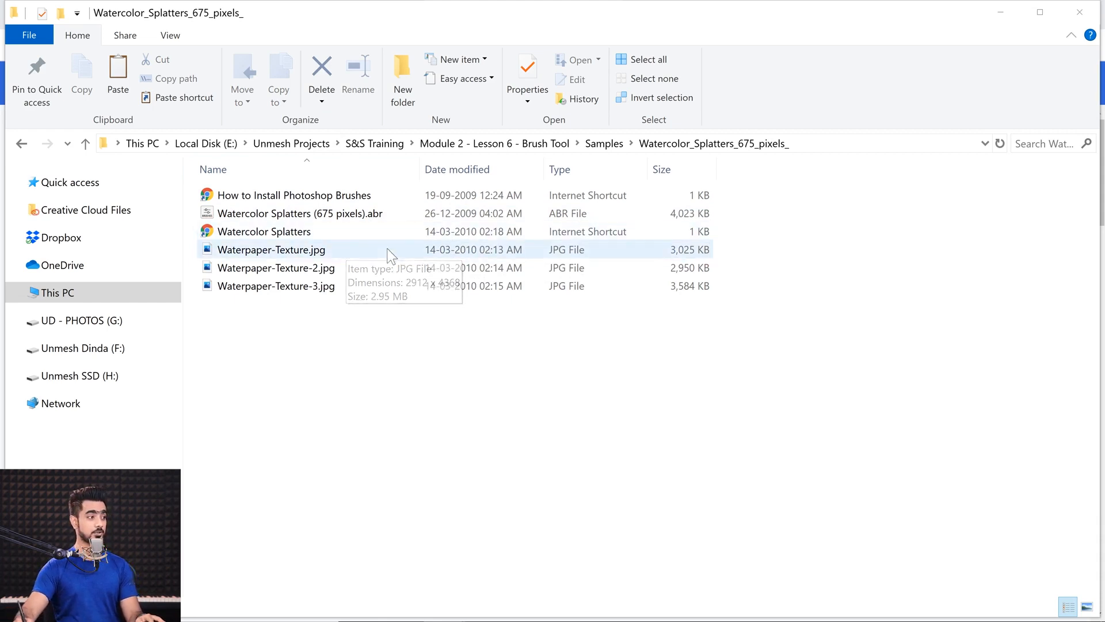
Step: Load Watercolor Splatters (675 pixels).abr into Photoshop, collapse the spatter_brushes group to check the new brush group, and close the brush list
{"action": "double_click", "coordinate": [332, 214]}
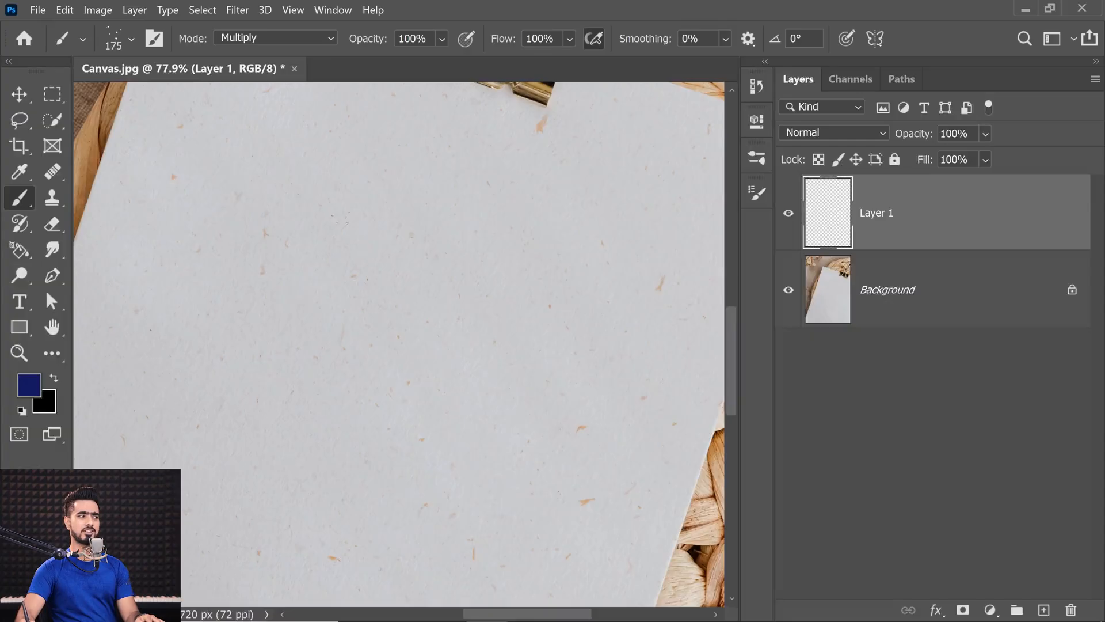
{"action": "left_click", "coordinate": [130, 41]}
{"action": "left_click_drag", "start_coordinate": [363, 298], "coordinate": [371, 201]}
{"action": "left_click", "coordinate": [32, 341]}
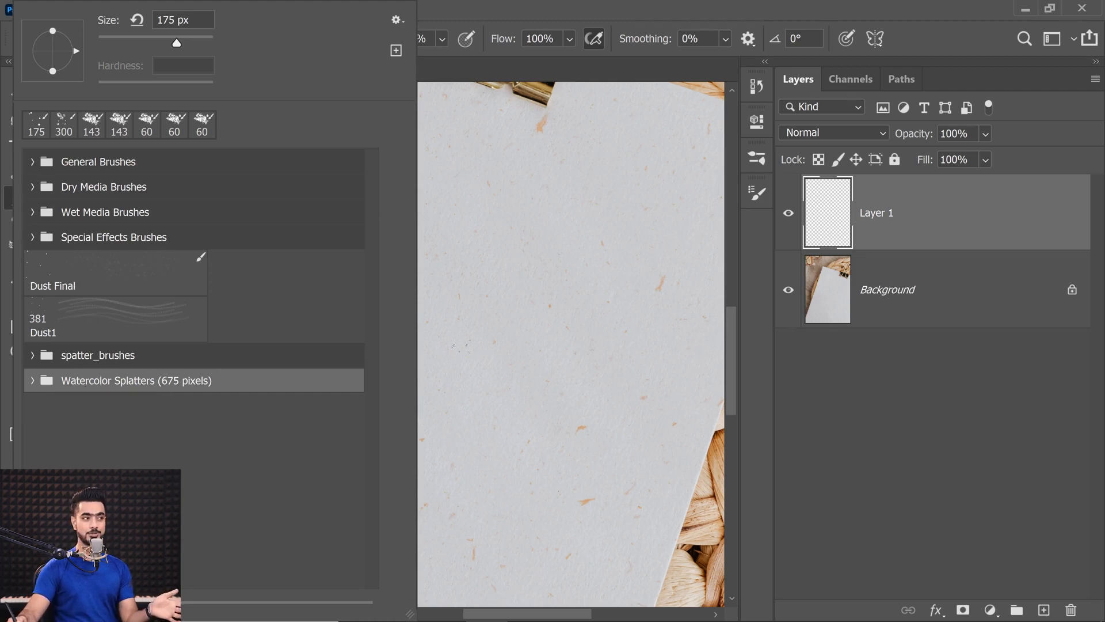
{"action": "left_click", "coordinate": [866, 454]}
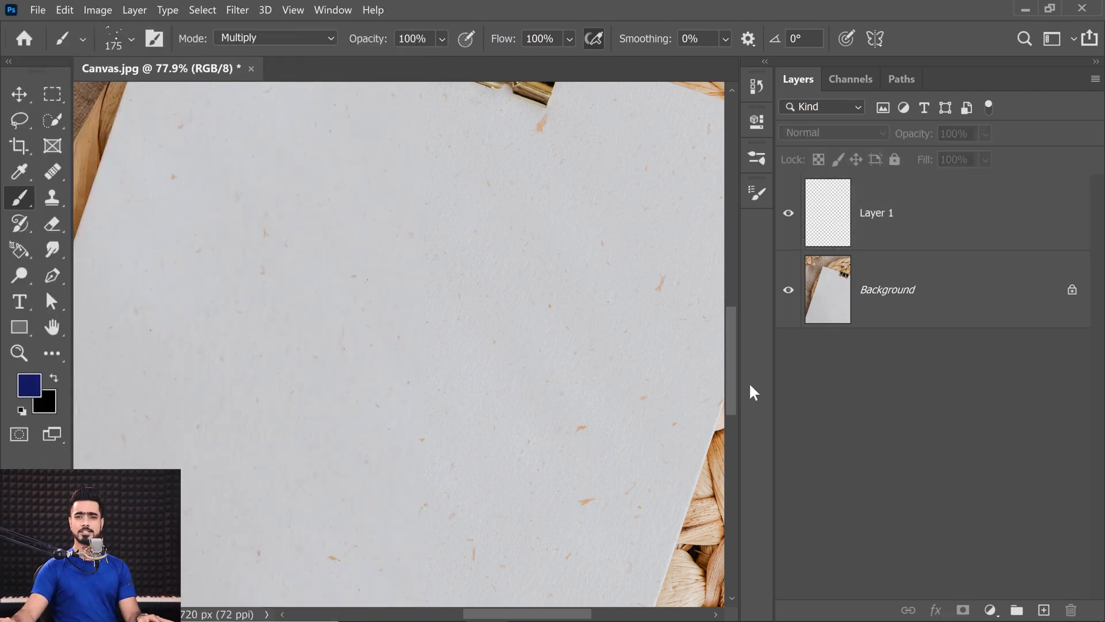
Step: Place Portrait.jpg from the Samples folder into the Canvas.jpg document
{"action": "left_click_drag", "start_coordinate": [451, 300], "coordinate": [401, 255]}
{"action": "scroll", "coordinate": [443, 352], "scroll_direction": "down", "scroll_amount": 1}
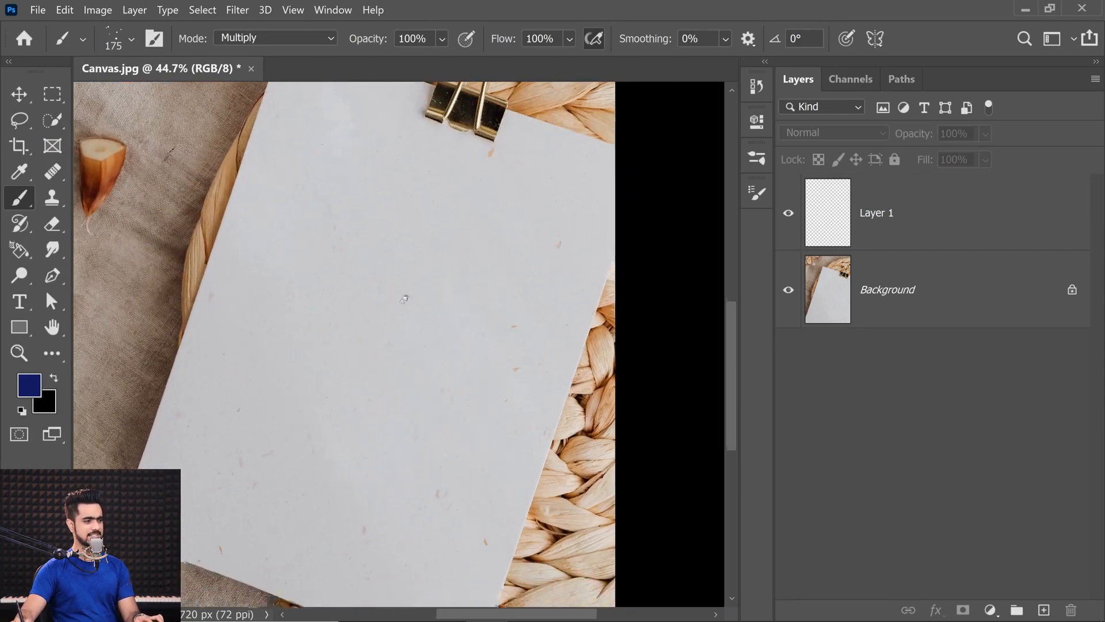
{"action": "left_click", "coordinate": [452, 608]}
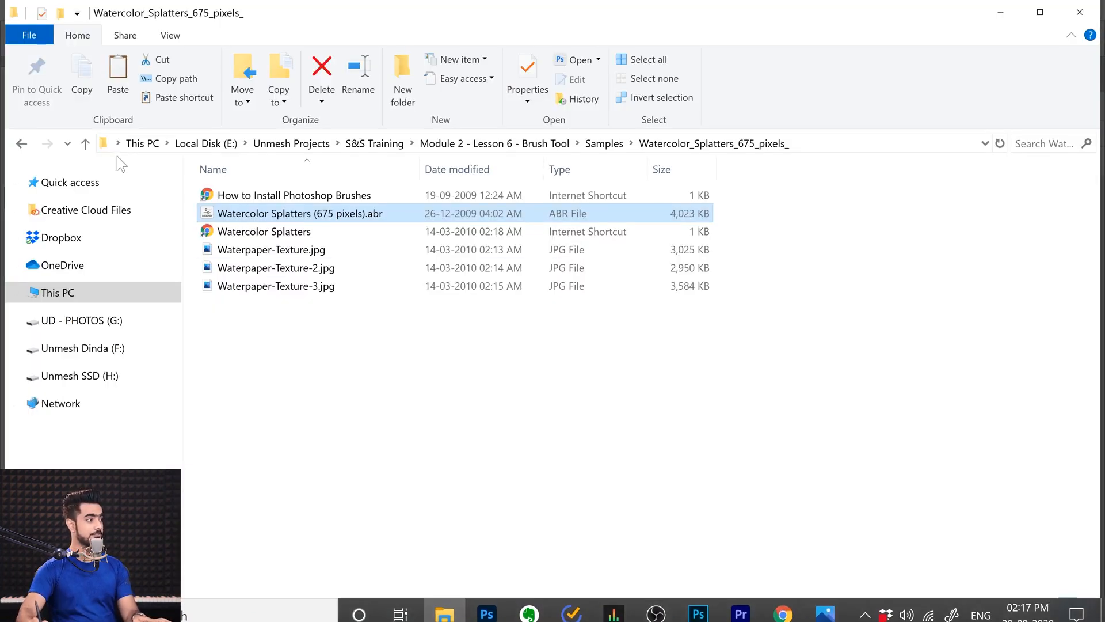
{"action": "left_click", "coordinate": [22, 143]}
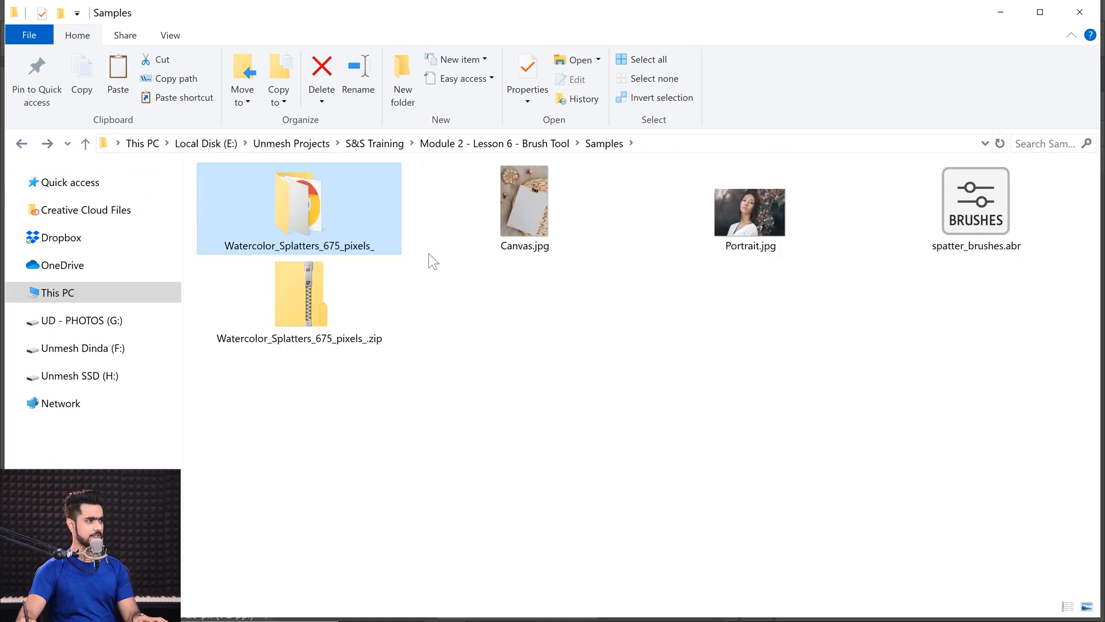
{"action": "left_click", "coordinate": [758, 202]}
{"action": "left_click_drag", "start_coordinate": [757, 201], "coordinate": [378, 362]}
{"action": "scroll", "coordinate": [403, 345], "scroll_direction": "down", "scroll_amount": 2}
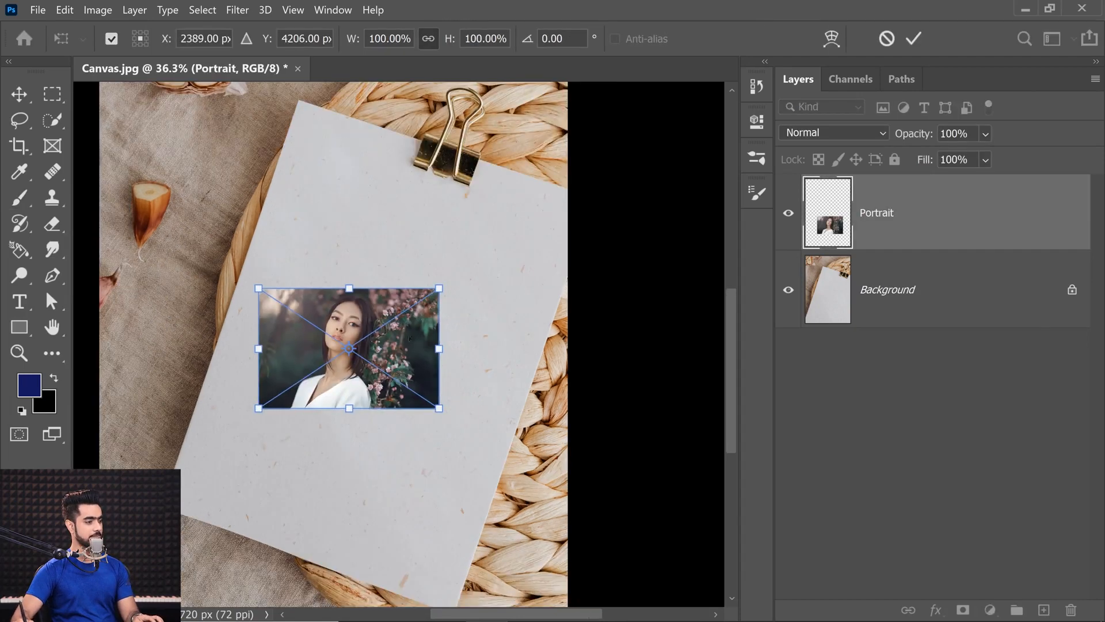
Step: Rotate the placed portrait about 20° to match the paper, enlarge it across the sheet, commit it, and return to the Brush tool
{"action": "left_click_drag", "start_coordinate": [455, 283], "coordinate": [618, 279]}
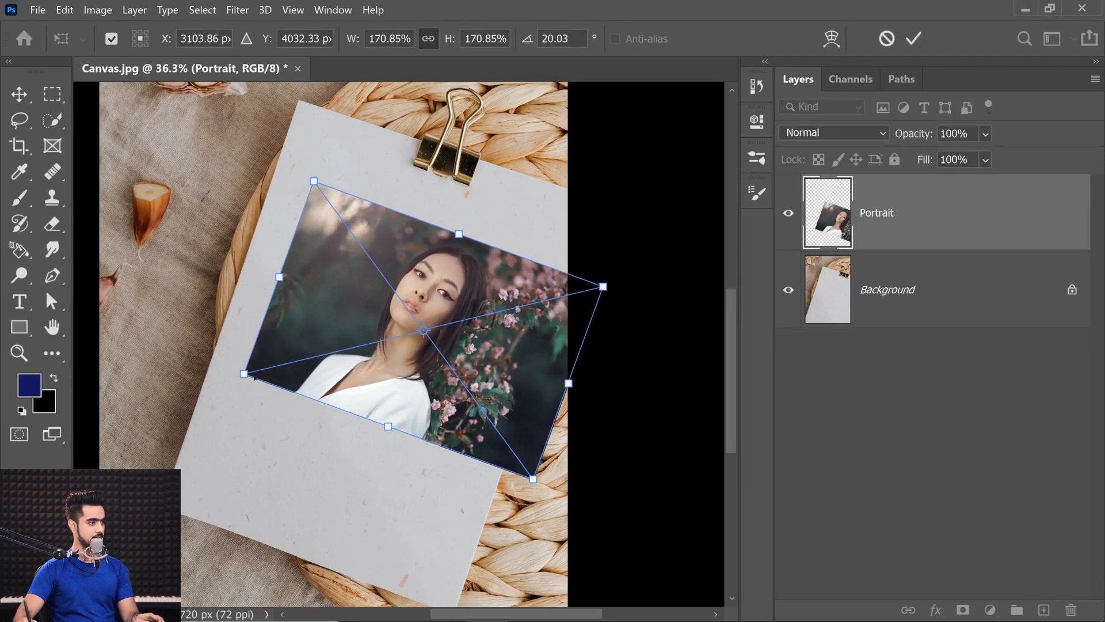
{"action": "left_click_drag", "start_coordinate": [225, 380], "coordinate": [171, 394]}
{"action": "left_click_drag", "start_coordinate": [444, 350], "coordinate": [429, 349]}
{"action": "key", "text": "Return"}
{"action": "key", "text": "b"}
{"action": "key", "text": "ctrl+0"}
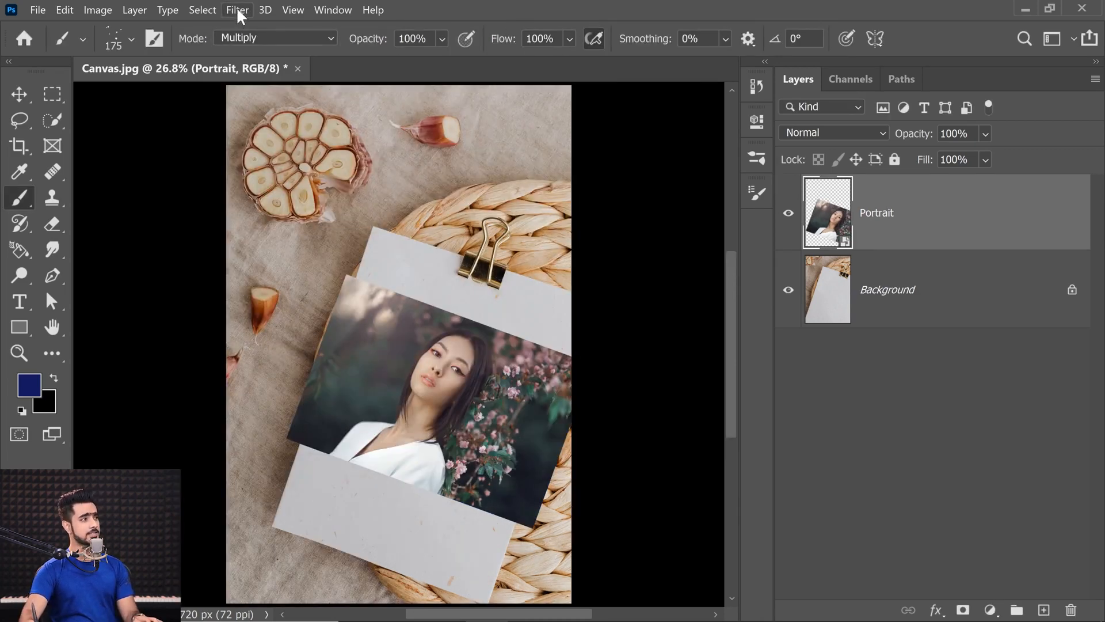
Step: Open the Filter Gallery for the Portrait layer, frame the face in the preview, and delete the Angled Strokes effect from the stack
{"action": "left_click", "coordinate": [242, 16]}
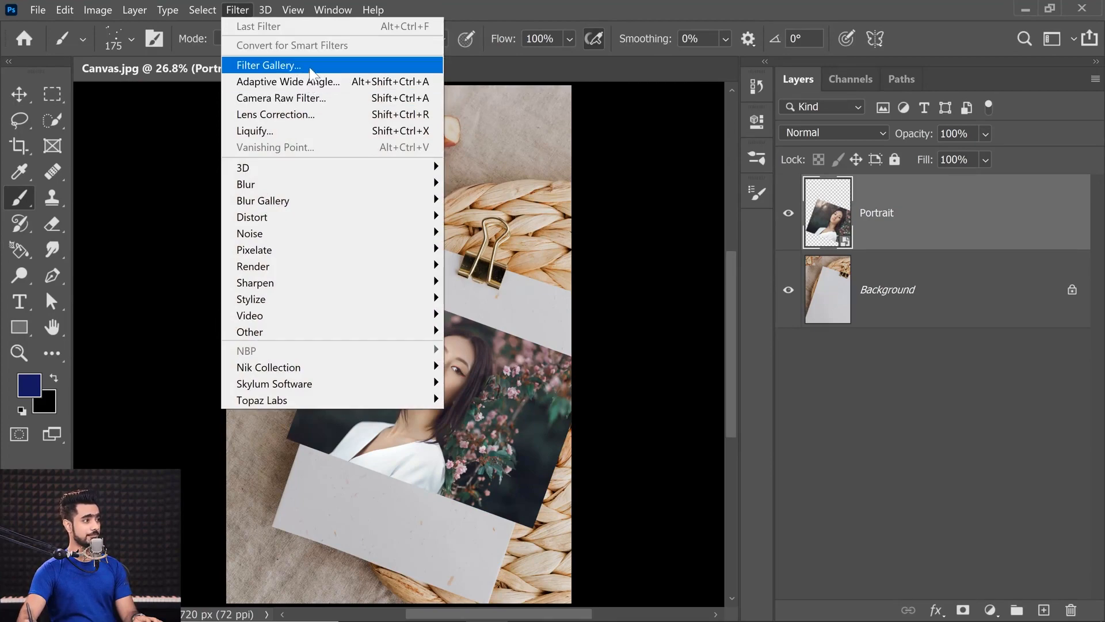
{"action": "left_click", "coordinate": [256, 65]}
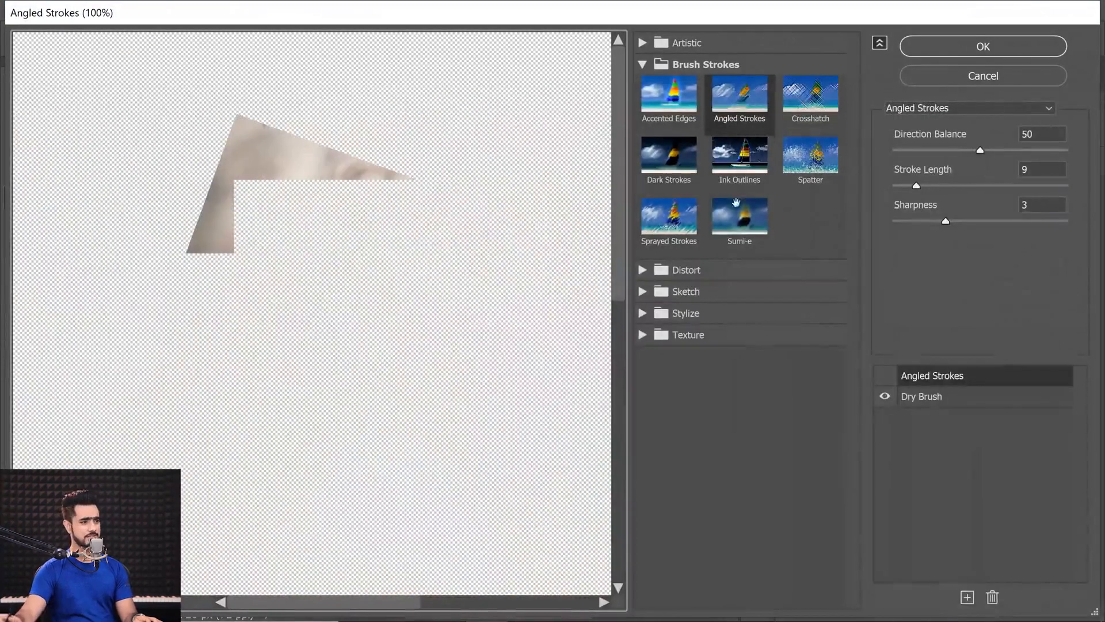
{"action": "left_click_drag", "start_coordinate": [494, 395], "coordinate": [144, 253]}
{"action": "left_click", "coordinate": [994, 602]}
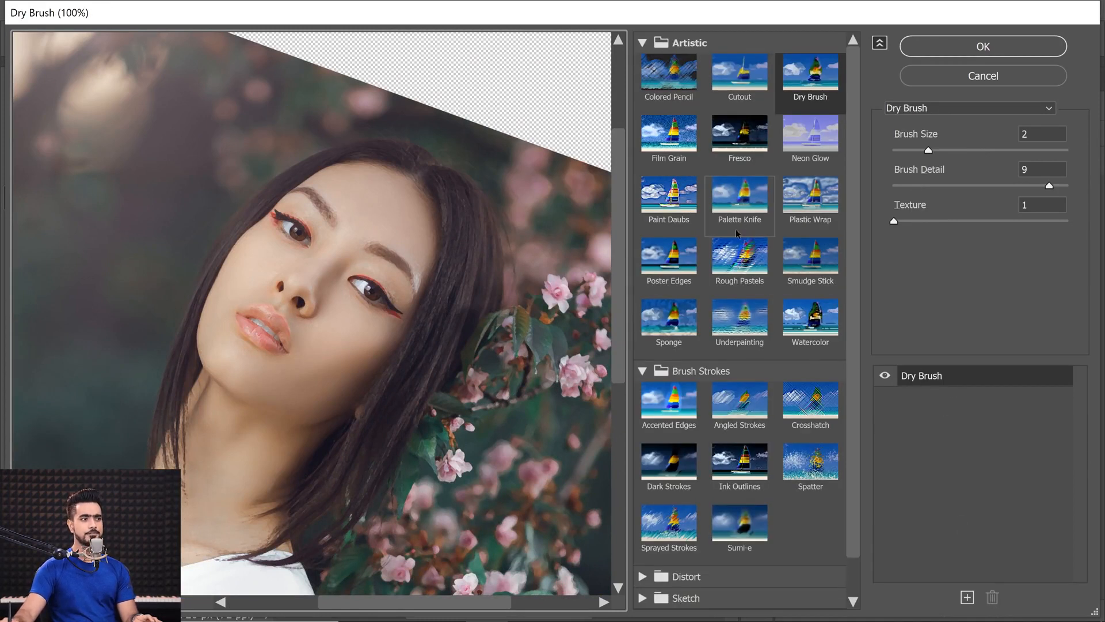
Step: Collapse the filter categories in the gallery and leave only Artistic expanded
{"action": "left_click", "coordinate": [642, 42]}
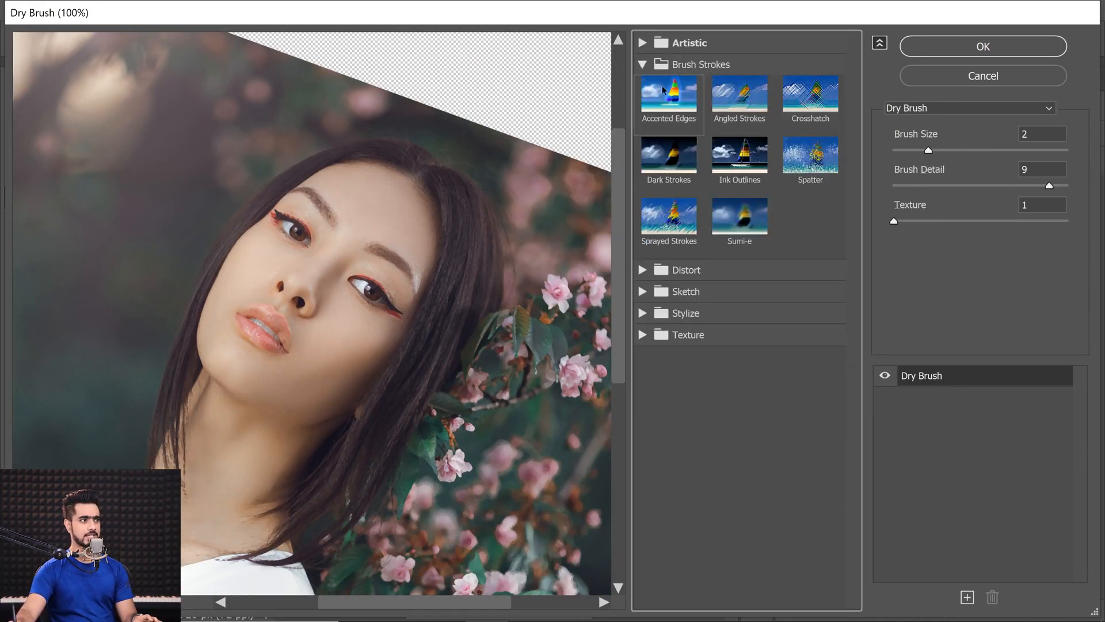
{"action": "left_click", "coordinate": [642, 65]}
{"action": "left_click", "coordinate": [642, 43]}
{"action": "left_click", "coordinate": [642, 44]}
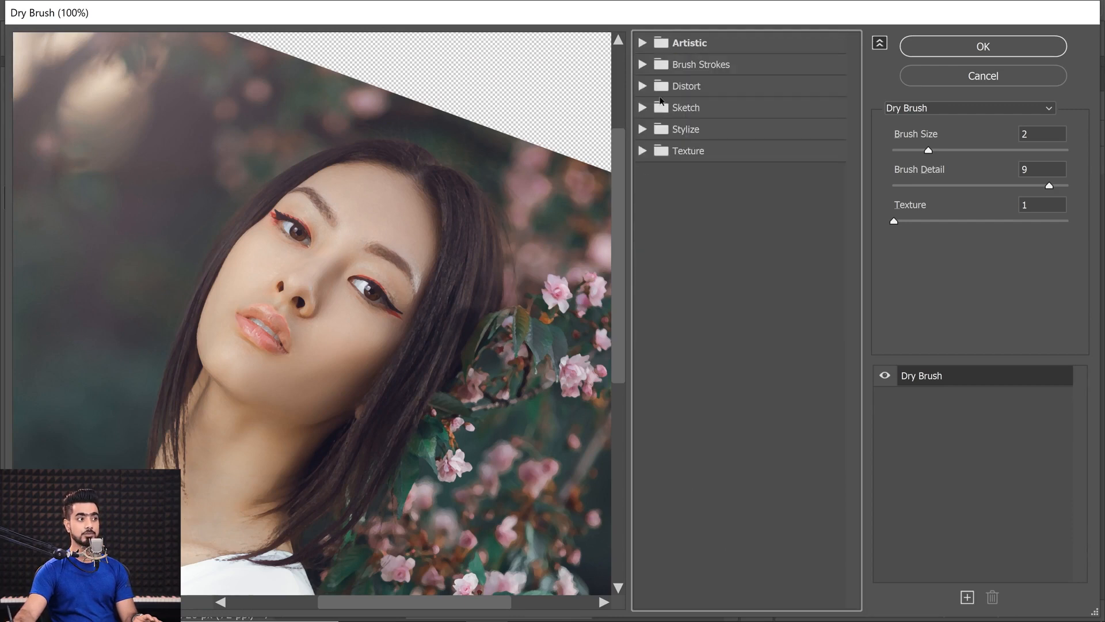
{"action": "left_click", "coordinate": [642, 44]}
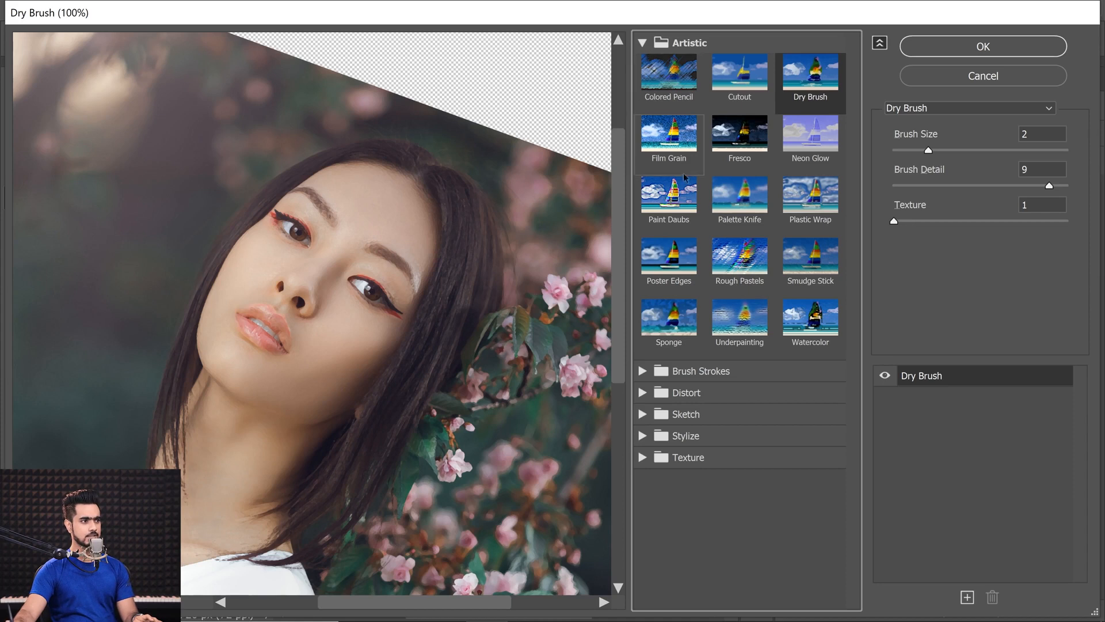
Step: Apply the Paint Daubs filter to the Portrait layer with Brush Size 12
{"action": "left_click", "coordinate": [667, 200]}
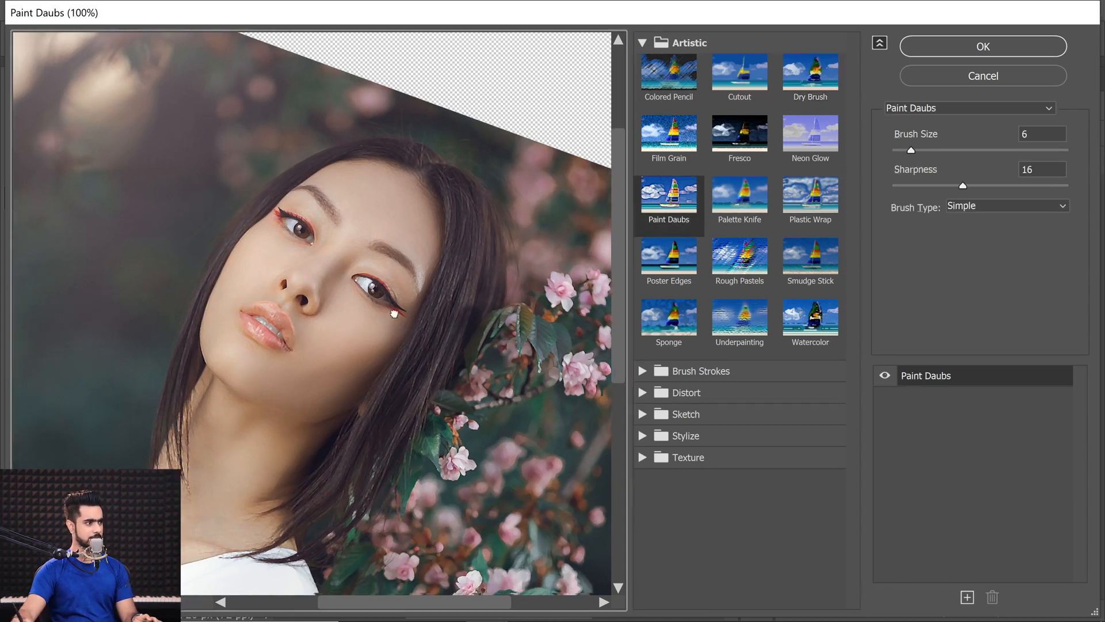
{"action": "left_click_drag", "start_coordinate": [919, 154], "coordinate": [957, 155]}
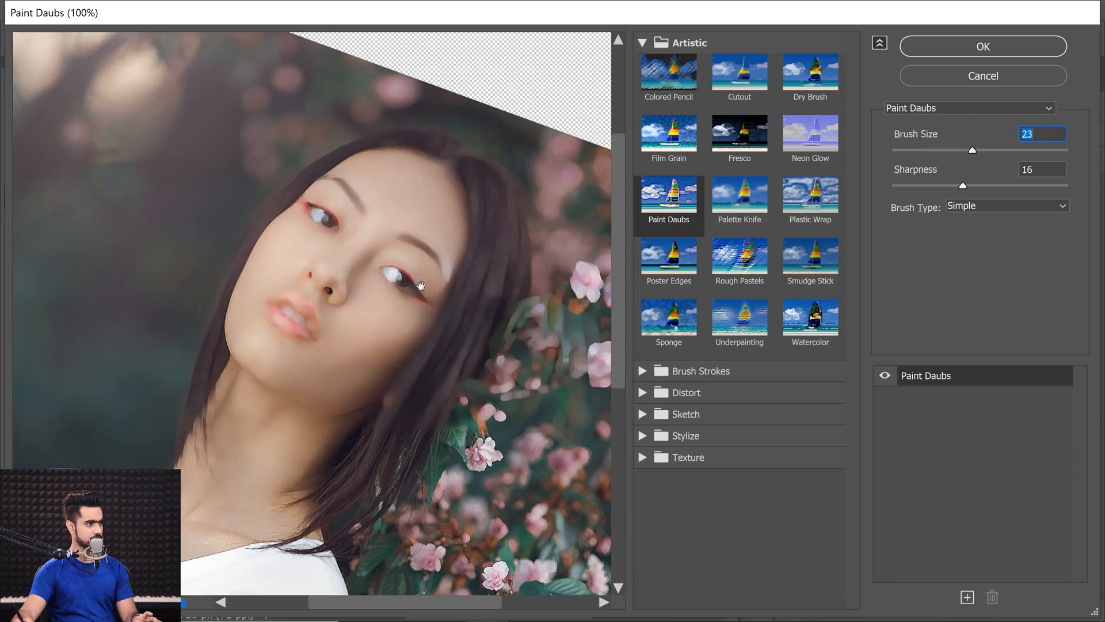
{"action": "left_click_drag", "start_coordinate": [973, 151], "coordinate": [958, 152]}
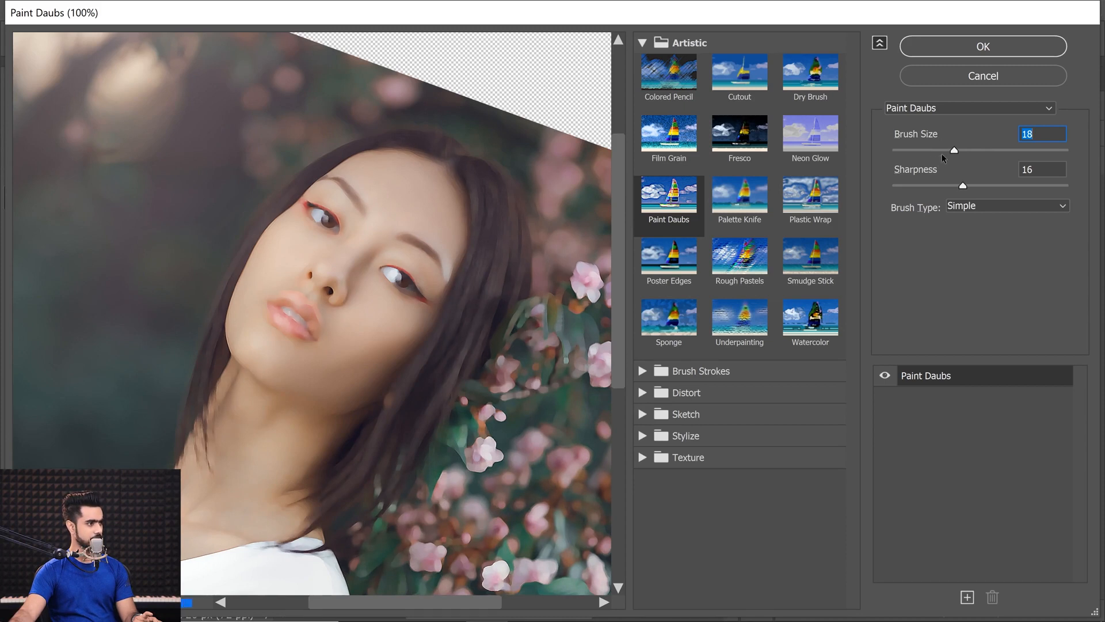
{"action": "left_click_drag", "start_coordinate": [954, 152], "coordinate": [947, 154]}
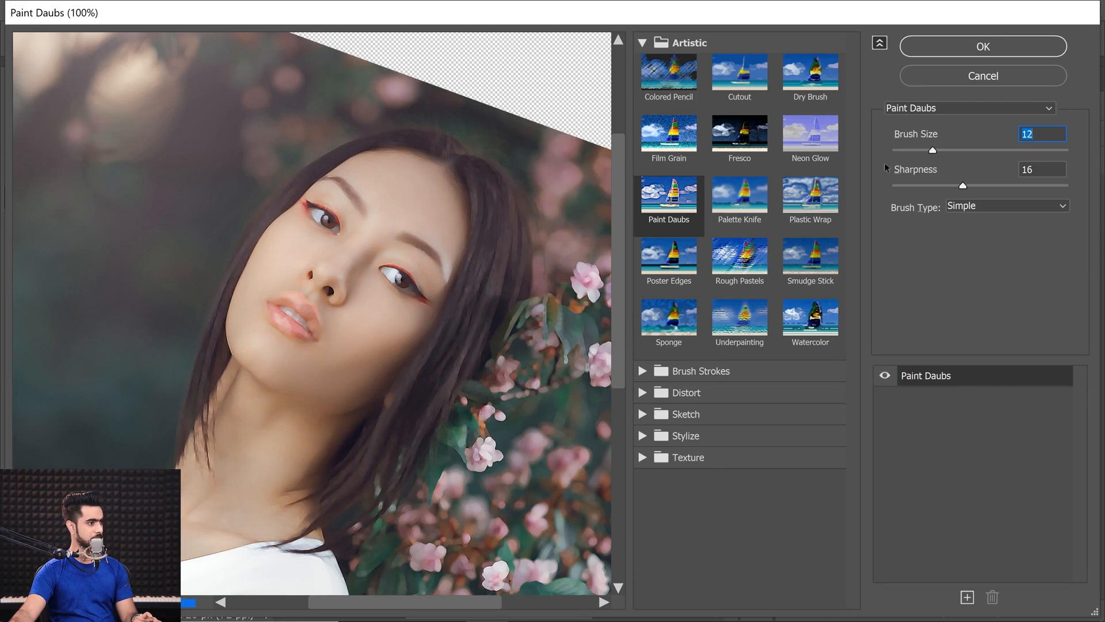
{"action": "left_click", "coordinate": [921, 48]}
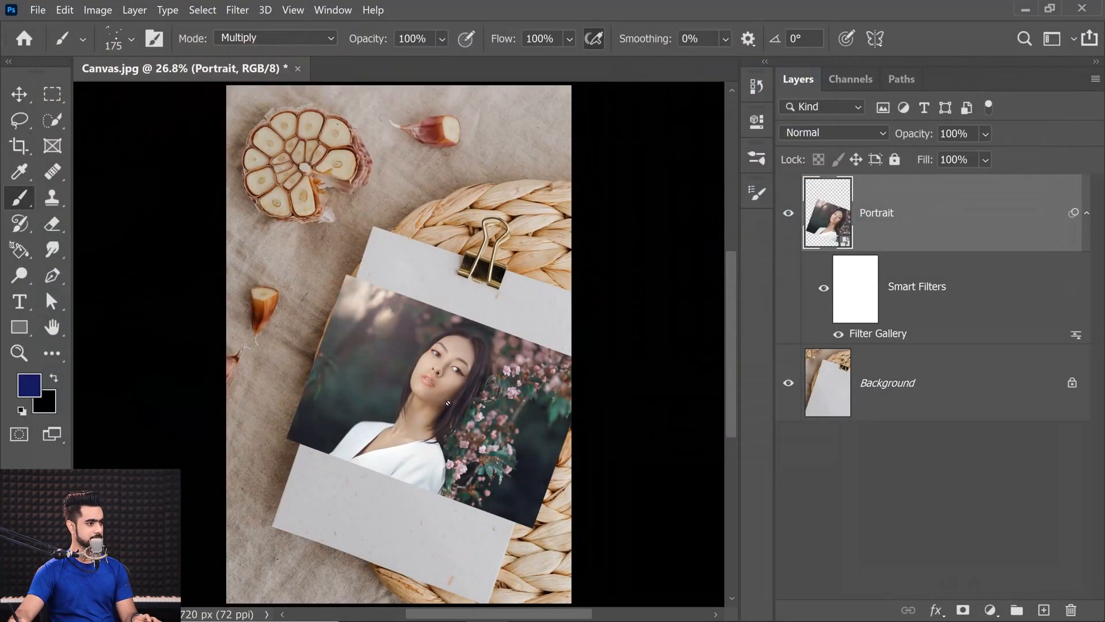
Step: Inspect the painted effect on the portrait and add a black layer mask that hides the Portrait layer
{"action": "scroll", "coordinate": [448, 403], "scroll_direction": "up", "scroll_amount": 5}
{"action": "scroll", "coordinate": [448, 402], "scroll_direction": "down", "scroll_amount": 6}
{"action": "scroll", "coordinate": [448, 354], "scroll_direction": "up", "scroll_amount": 3}
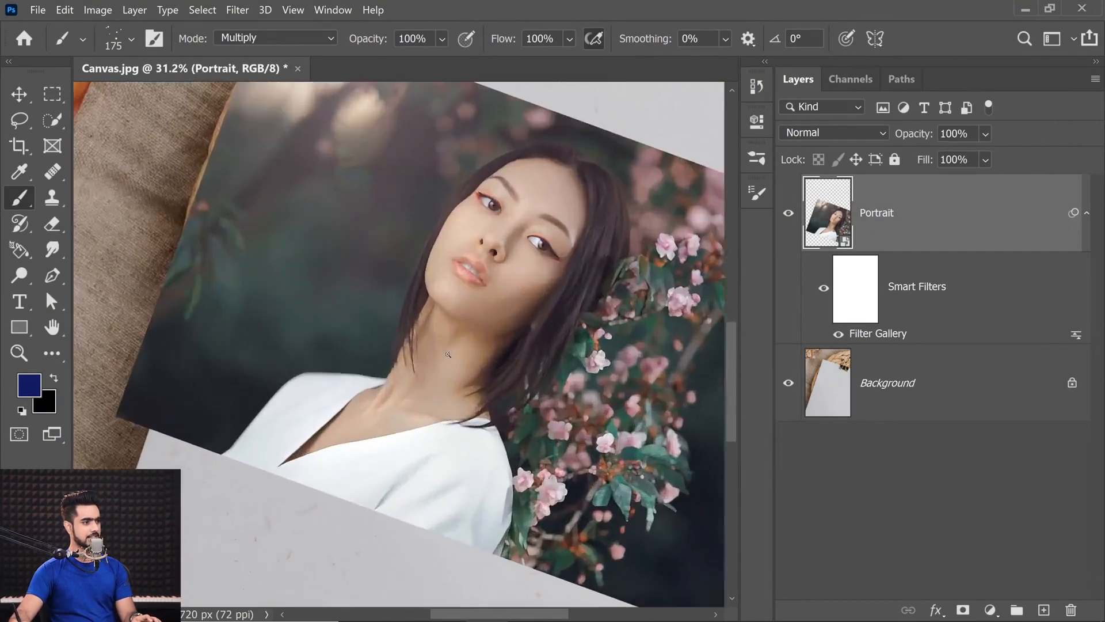
{"action": "scroll", "coordinate": [448, 354], "scroll_direction": "down", "scroll_amount": 3}
{"action": "scroll", "coordinate": [340, 453], "scroll_direction": "up", "scroll_amount": 2}
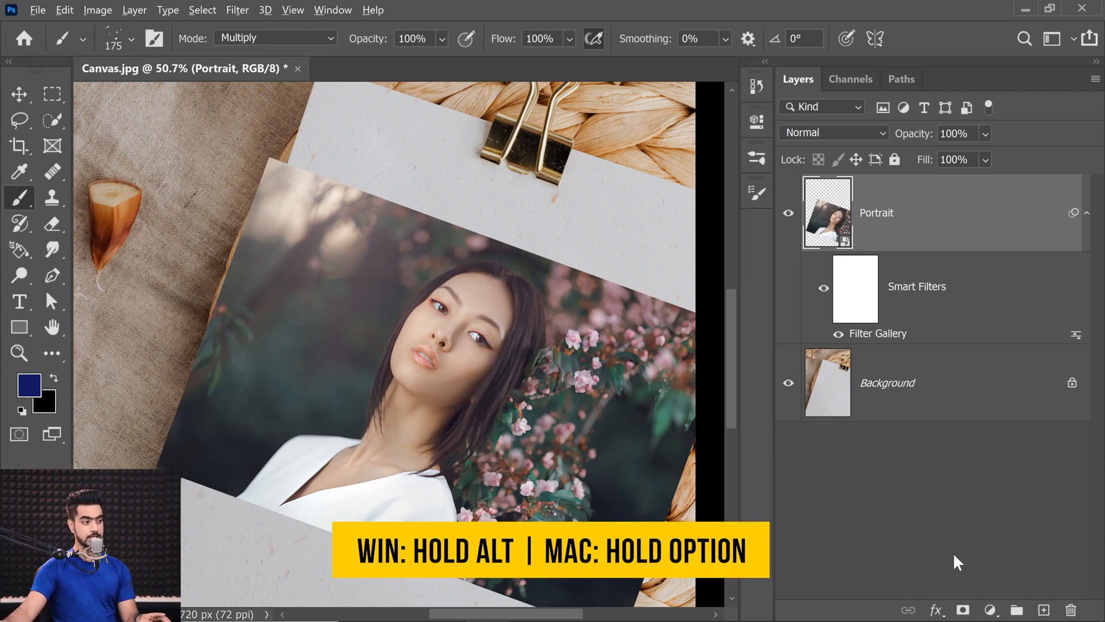
{"action": "left_click", "coordinate": [962, 609], "text": "alt"}
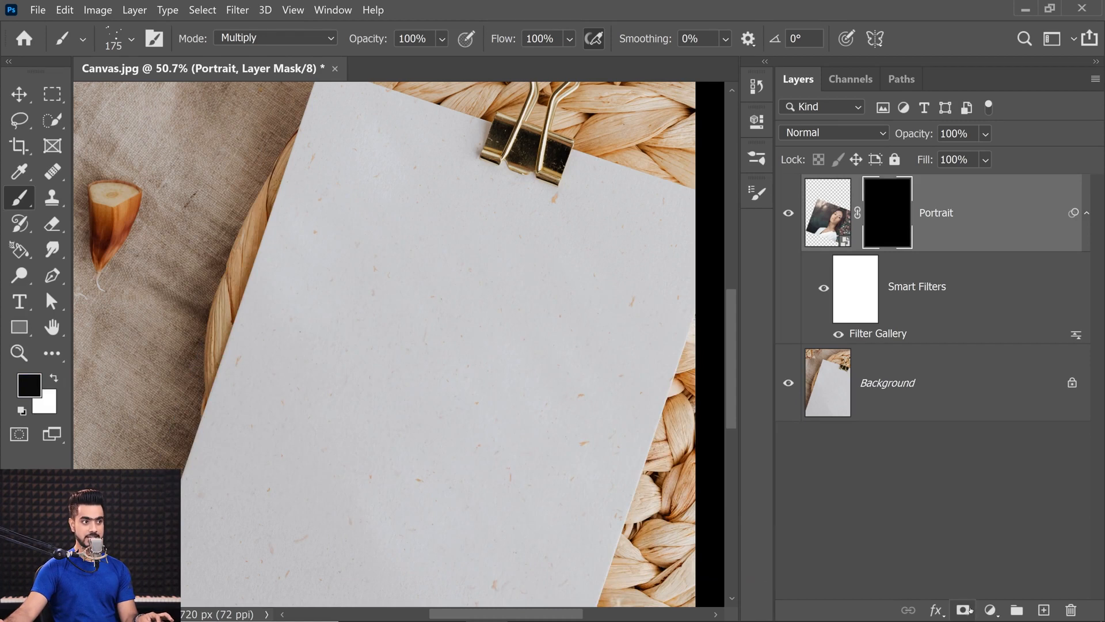
Step: Choose the 304 px Asteroid brush from the spatter_brushes group
{"action": "left_click", "coordinate": [132, 39]}
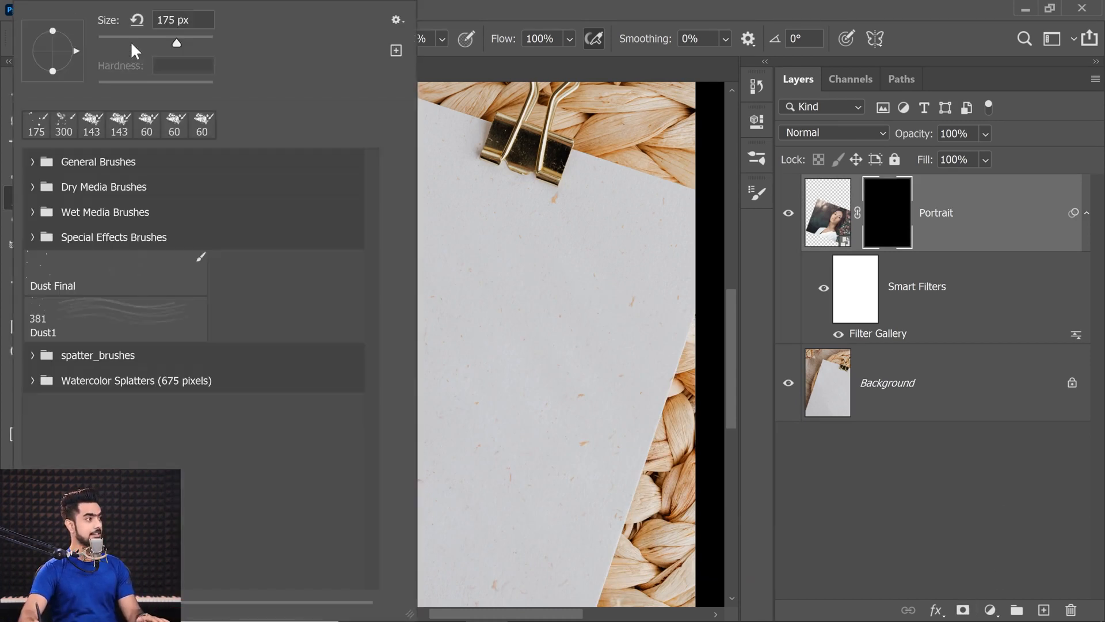
{"action": "left_click", "coordinate": [33, 356]}
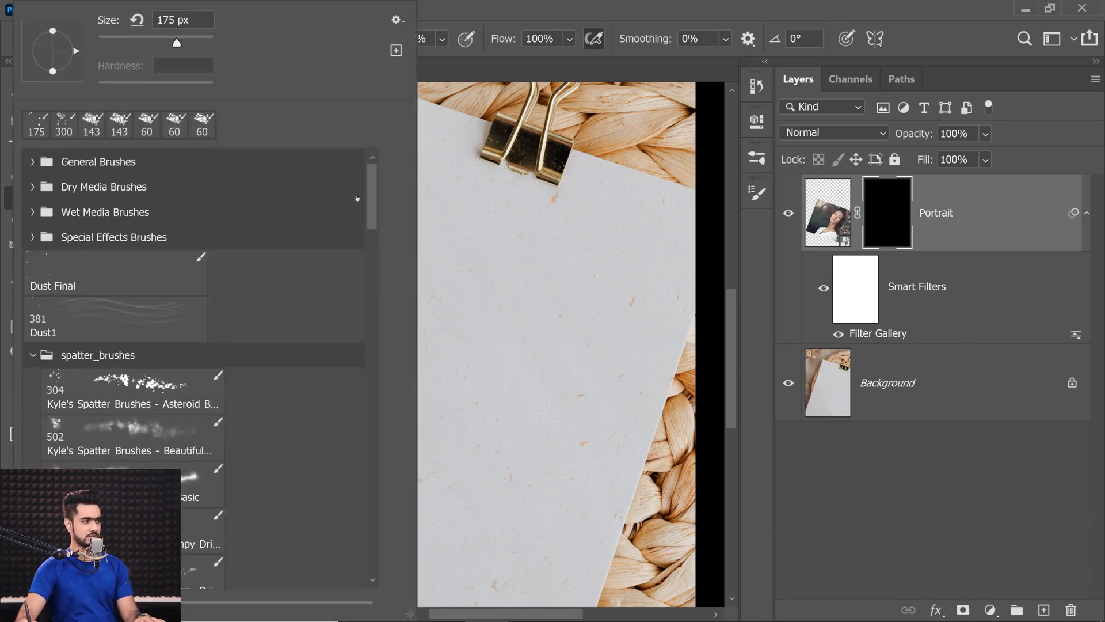
{"action": "left_click", "coordinate": [178, 408]}
{"action": "left_click", "coordinate": [851, 526]}
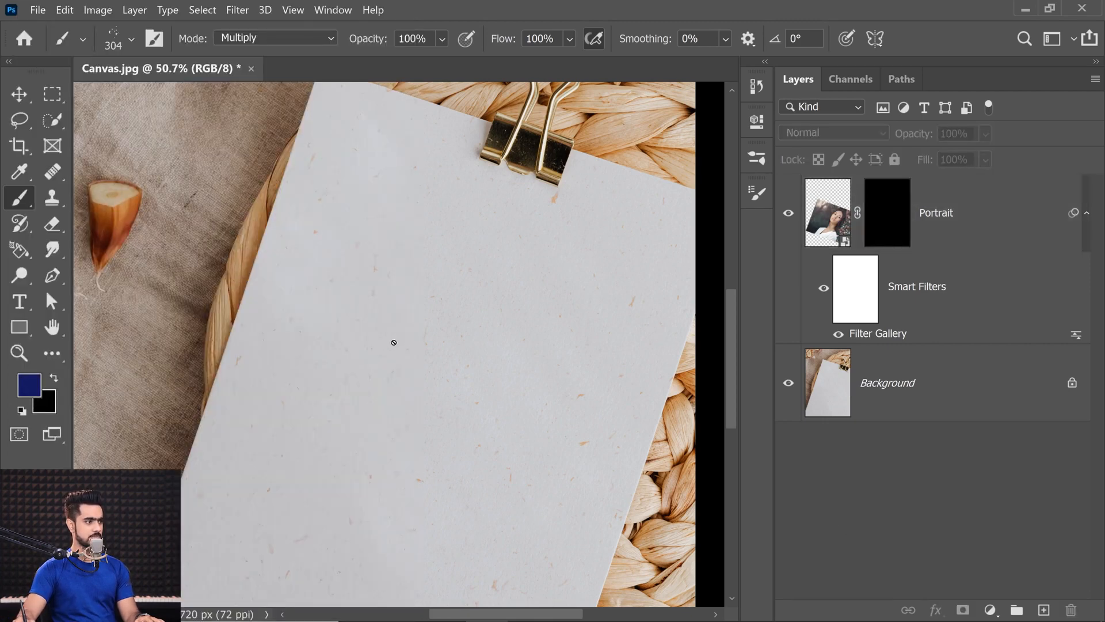
Step: Select the Portrait layer mask, enlarge the brush to 430 px, and try painting on the mask with white
{"action": "left_click", "coordinate": [887, 212]}
{"action": "key", "text": "bracketright"}
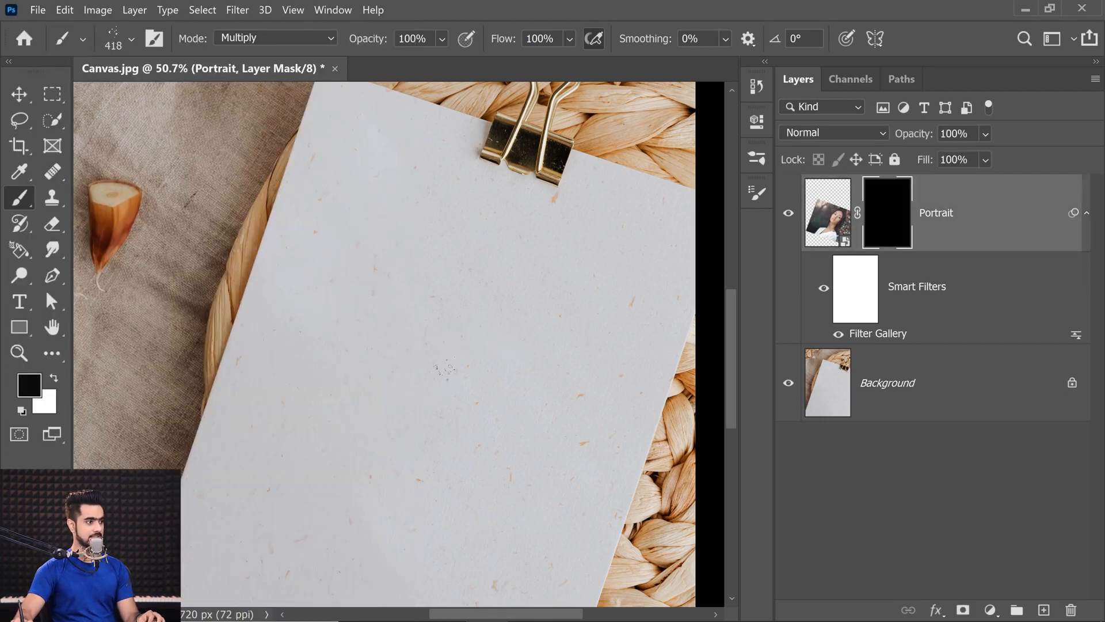
{"action": "key", "text": "x"}
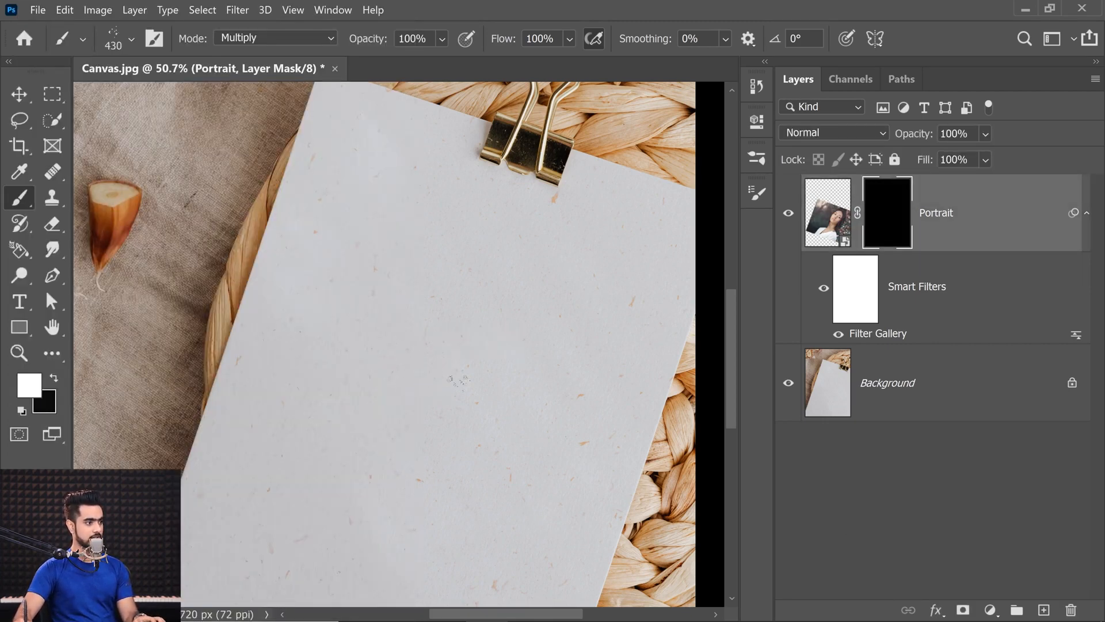
{"action": "left_click_drag", "start_coordinate": [439, 388], "coordinate": [447, 387]}
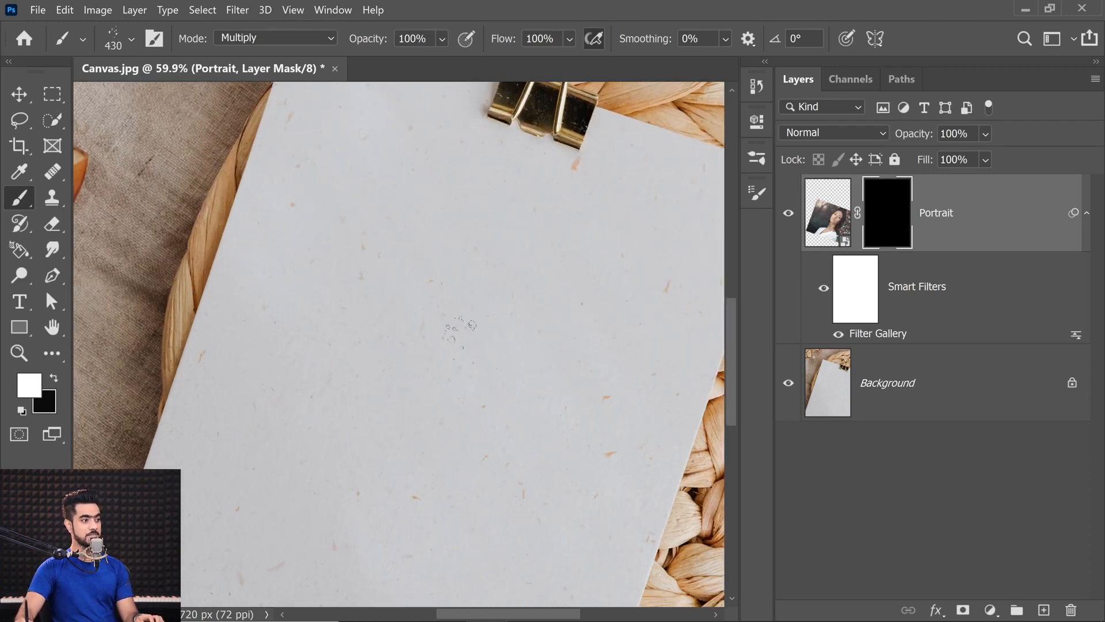
Step: Set the brush mode to Normal, try white spatter strokes over the face on the mask, and clear them by filling it with black
{"action": "left_click", "coordinate": [256, 38]}
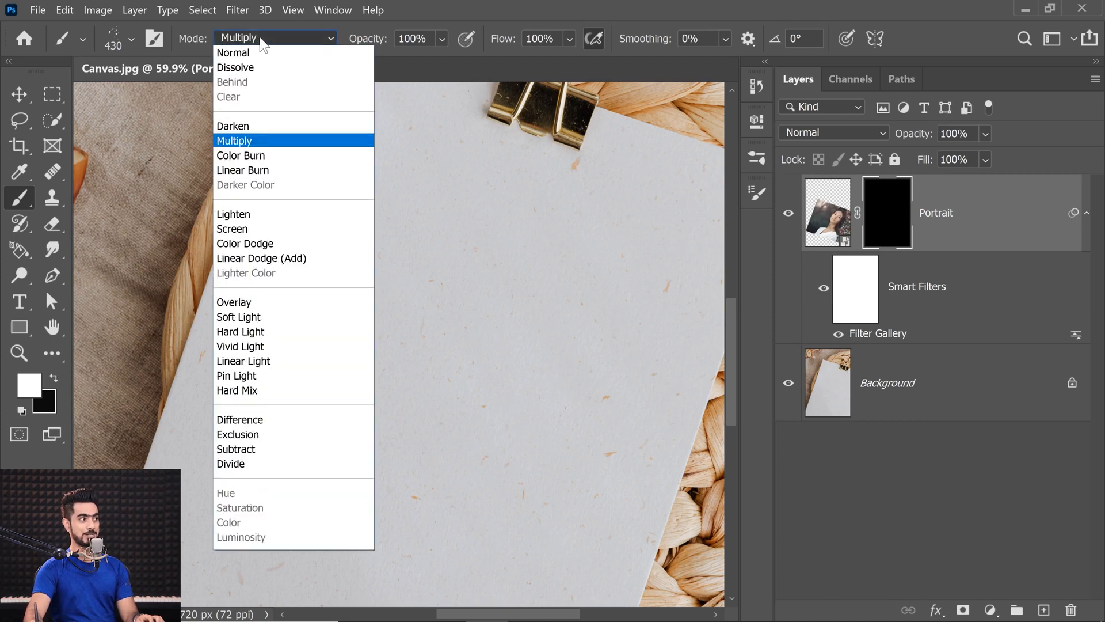
{"action": "left_click", "coordinate": [241, 49]}
{"action": "mouse_move", "coordinate": [440, 409]}
{"action": "left_mouse_down"}
{"action": "mouse_move", "coordinate": [512, 328]}
{"action": "mouse_move", "coordinate": [432, 368]}
{"action": "mouse_move", "coordinate": [472, 241]}
{"action": "mouse_move", "coordinate": [541, 228]}
{"action": "mouse_move", "coordinate": [469, 245]}
{"action": "left_mouse_up"}
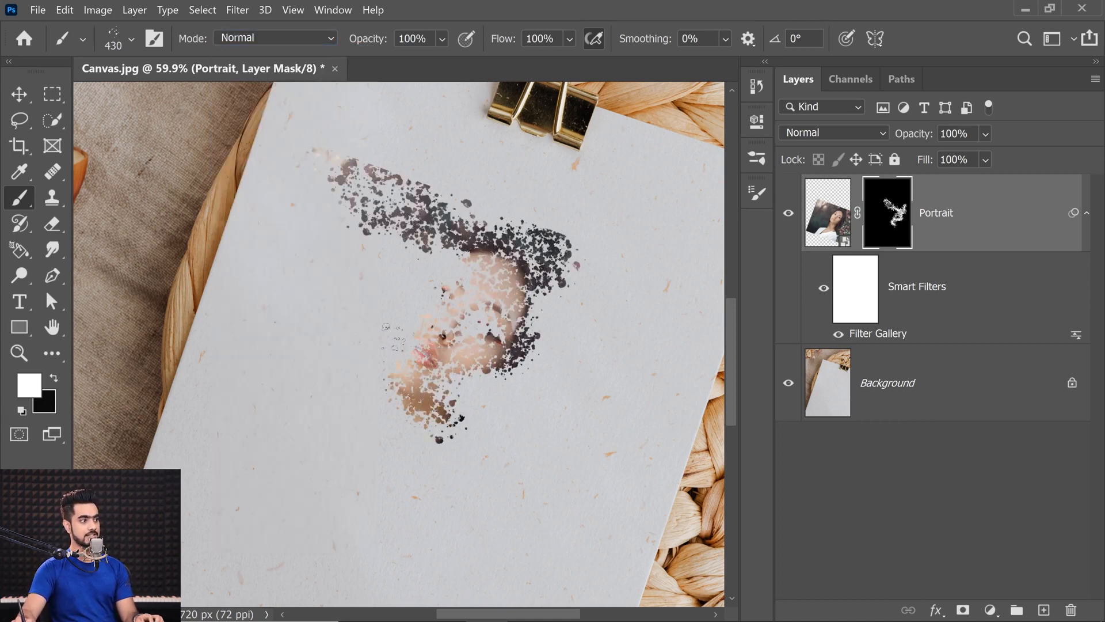
{"action": "key", "text": "ctrl+BackSpace"}
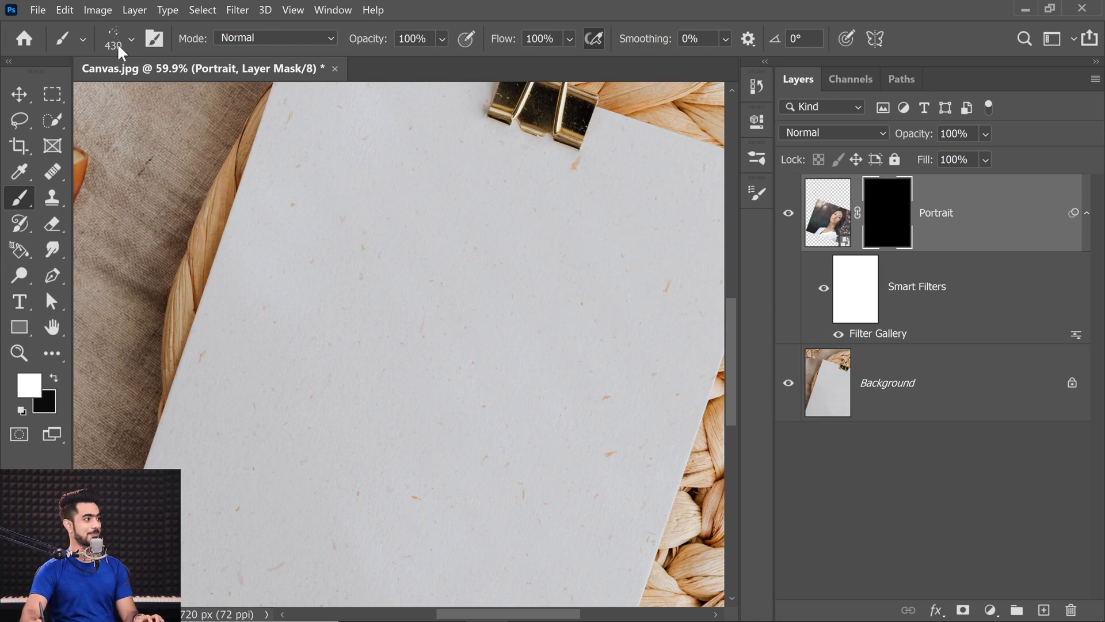
Step: Collapse spatter_brushes in the brush list, expand the Watercolor Splatters (675 pixels) group, and browse its brushes
{"action": "left_click", "coordinate": [120, 51]}
{"action": "left_click", "coordinate": [33, 357]}
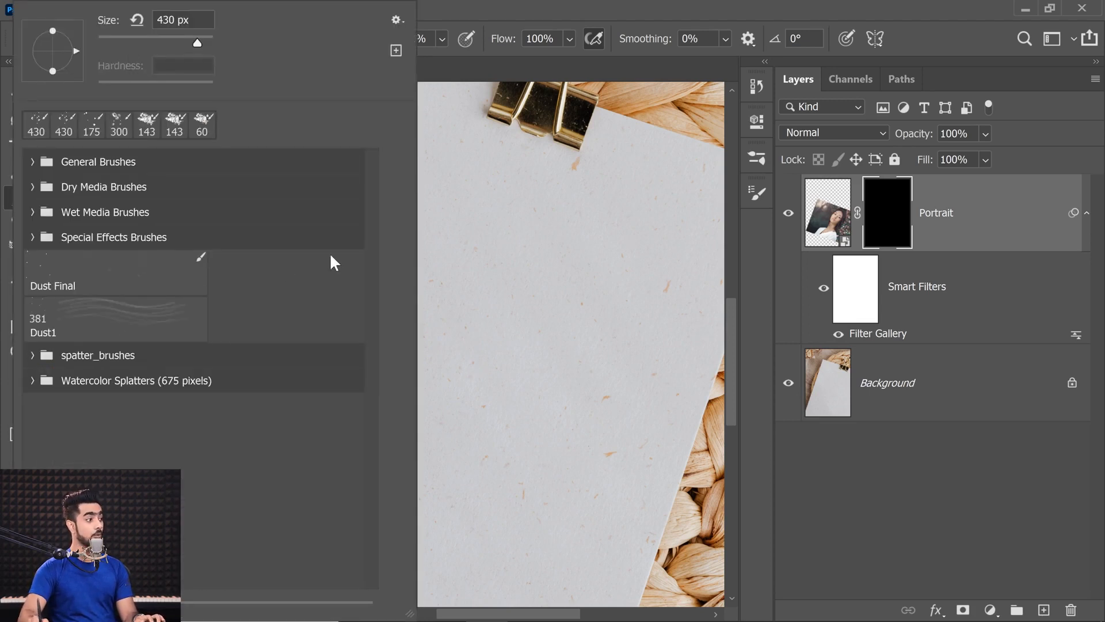
{"action": "left_click", "coordinate": [33, 382]}
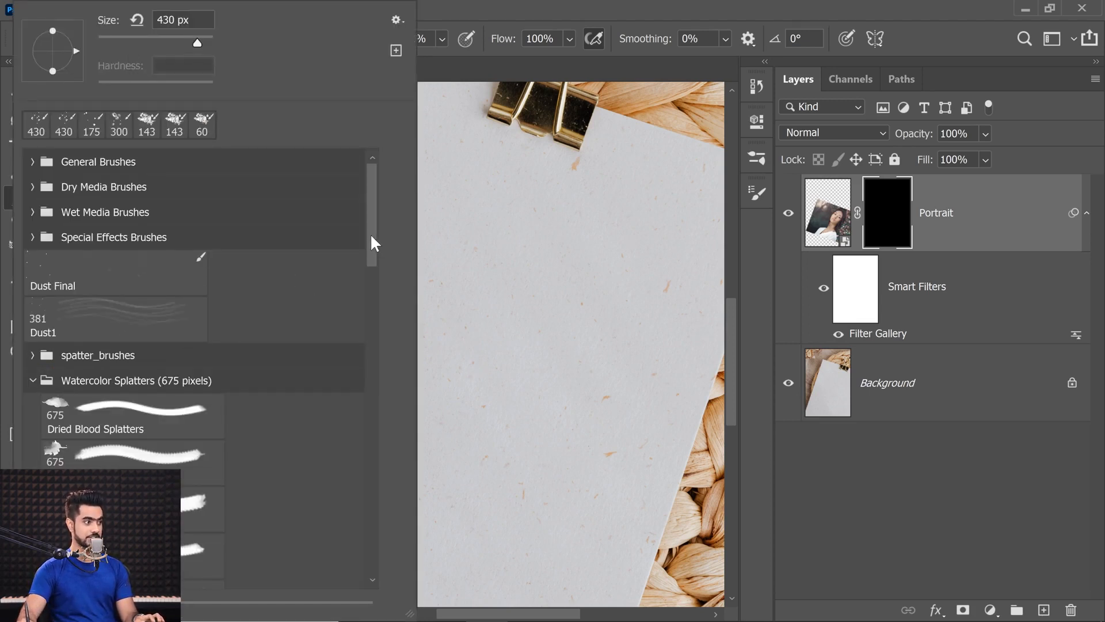
{"action": "left_click_drag", "start_coordinate": [371, 233], "coordinate": [371, 286]}
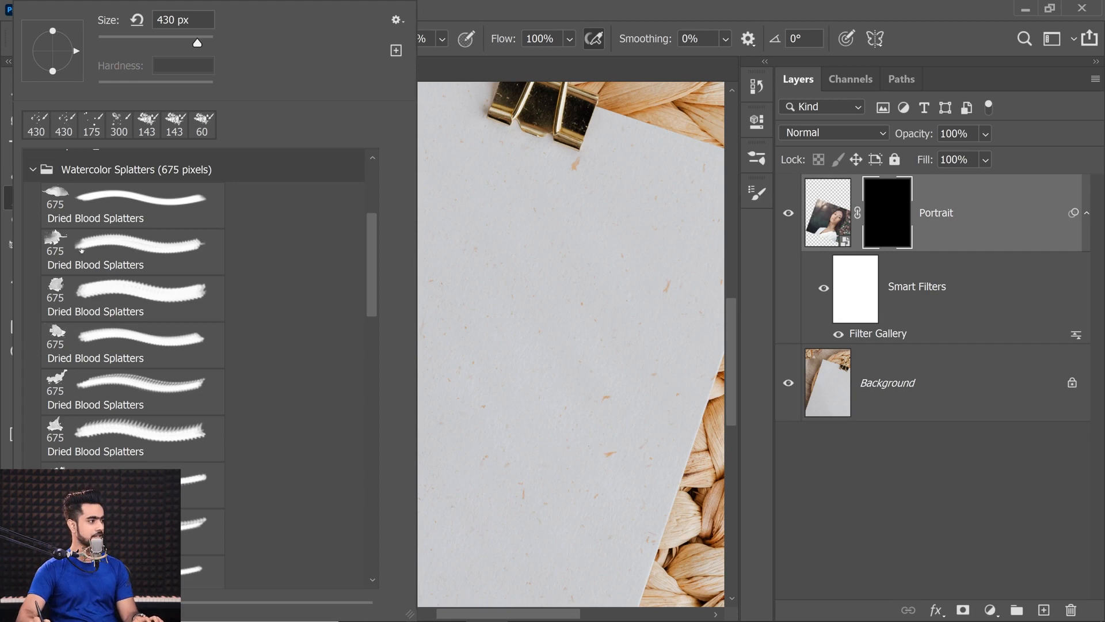
Step: Turn off the brush stroke previews in the brush preset list
{"action": "left_click", "coordinate": [396, 21]}
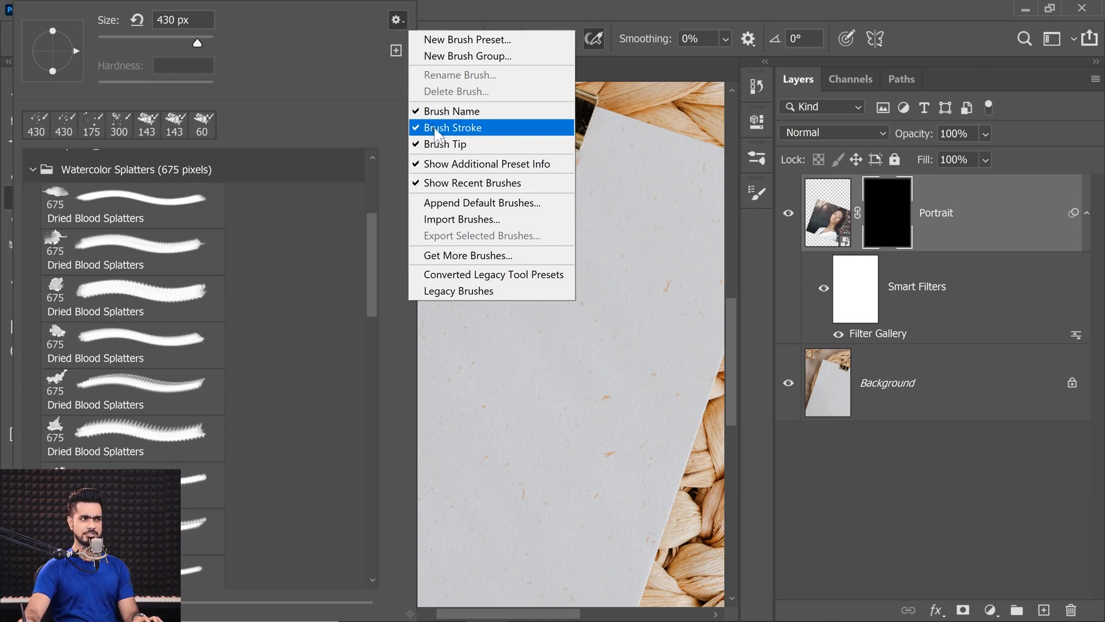
{"action": "left_click", "coordinate": [452, 127]}
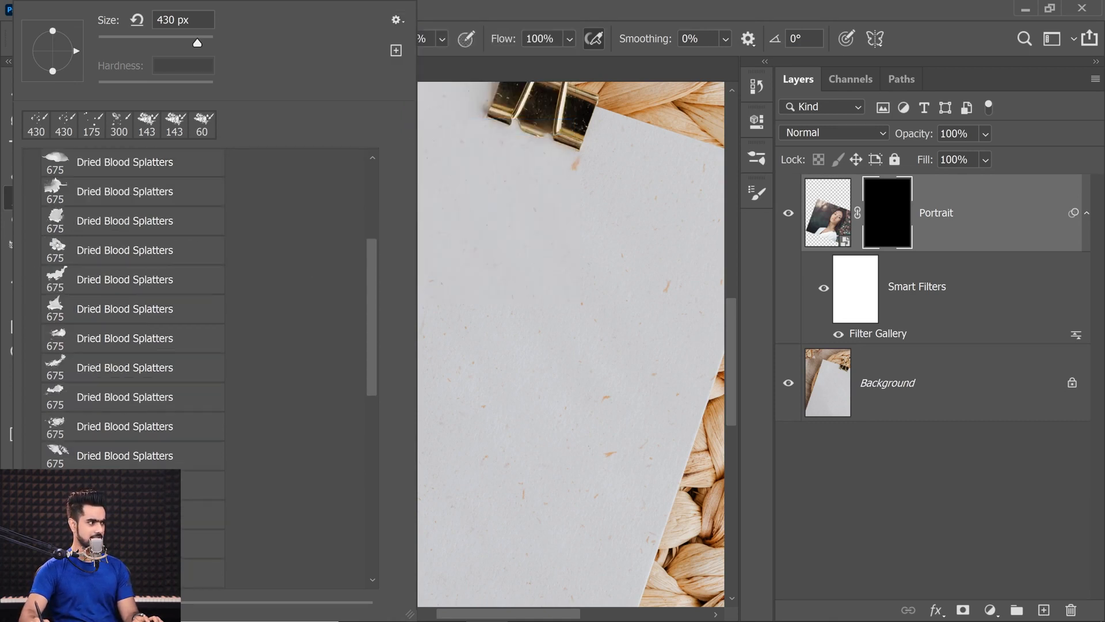
{"action": "left_click", "coordinate": [397, 20]}
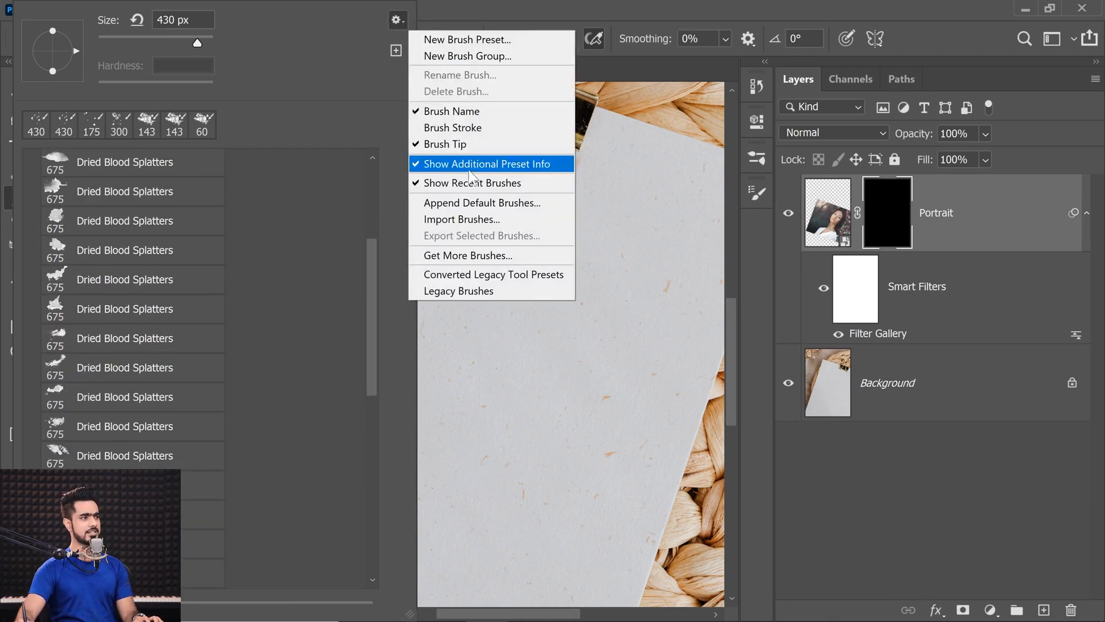
{"action": "left_click", "coordinate": [452, 127]}
{"action": "left_click", "coordinate": [401, 19]}
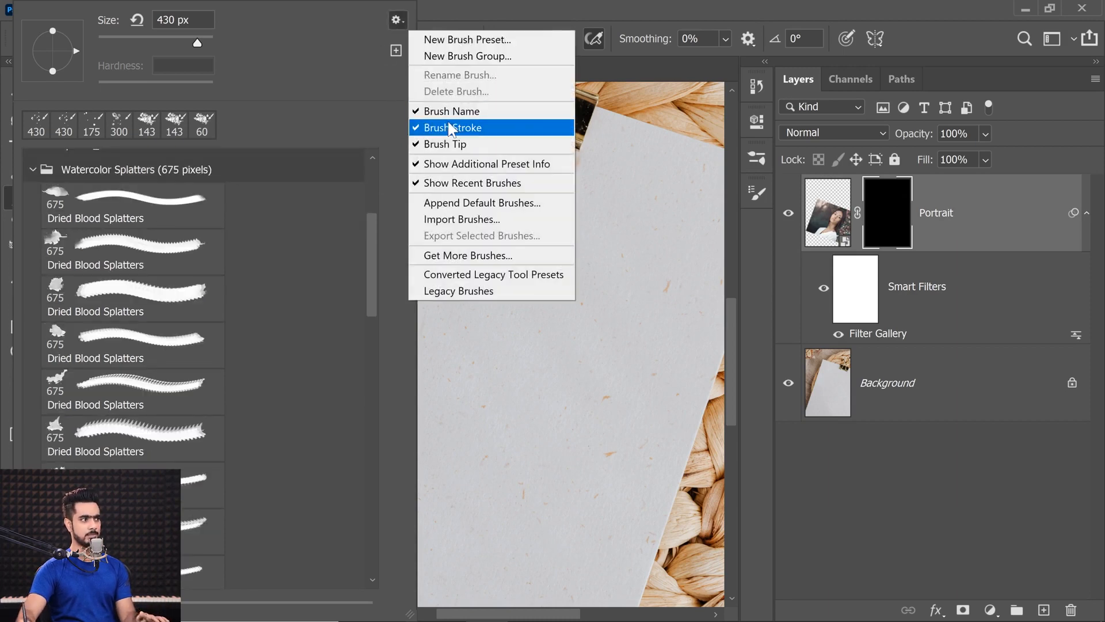
{"action": "left_click", "coordinate": [454, 126]}
{"action": "left_click", "coordinate": [427, 12]}
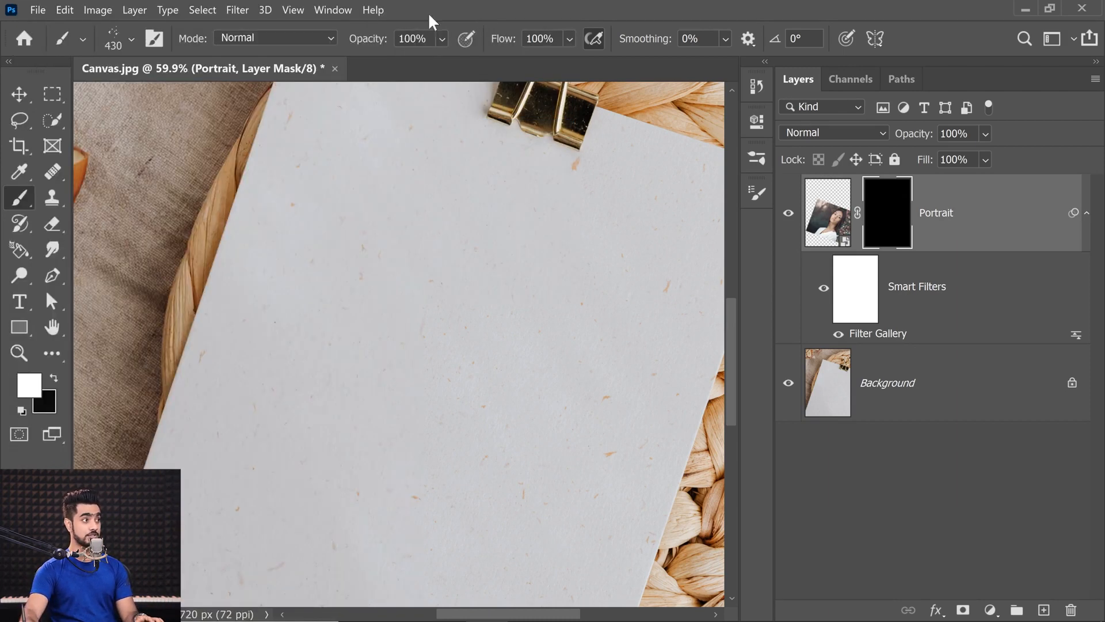
Step: Choose a 675 px Watercolor Splatters brush and open the Brush Settings with its tip shape options
{"action": "left_click", "coordinate": [332, 9]}
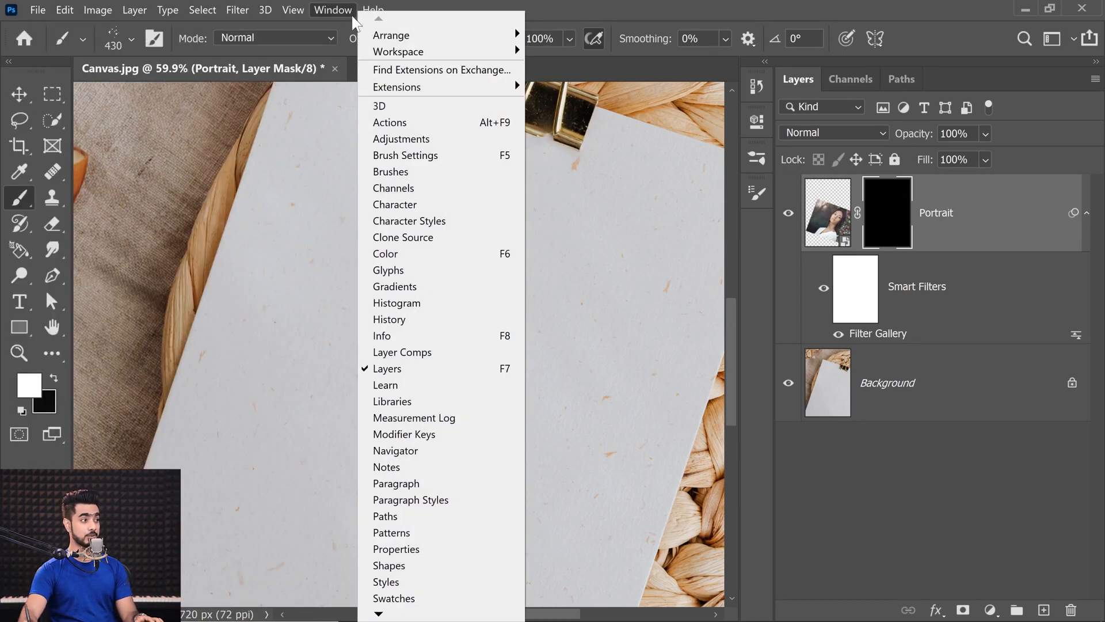
{"action": "left_click", "coordinate": [408, 155]}
{"action": "mouse_move", "coordinate": [525, 105]}
{"action": "left_mouse_down"}
{"action": "mouse_move", "coordinate": [234, 116]}
{"action": "mouse_move", "coordinate": [636, 152]}
{"action": "mouse_move", "coordinate": [612, 165]}
{"action": "mouse_move", "coordinate": [531, 106]}
{"action": "left_mouse_up"}
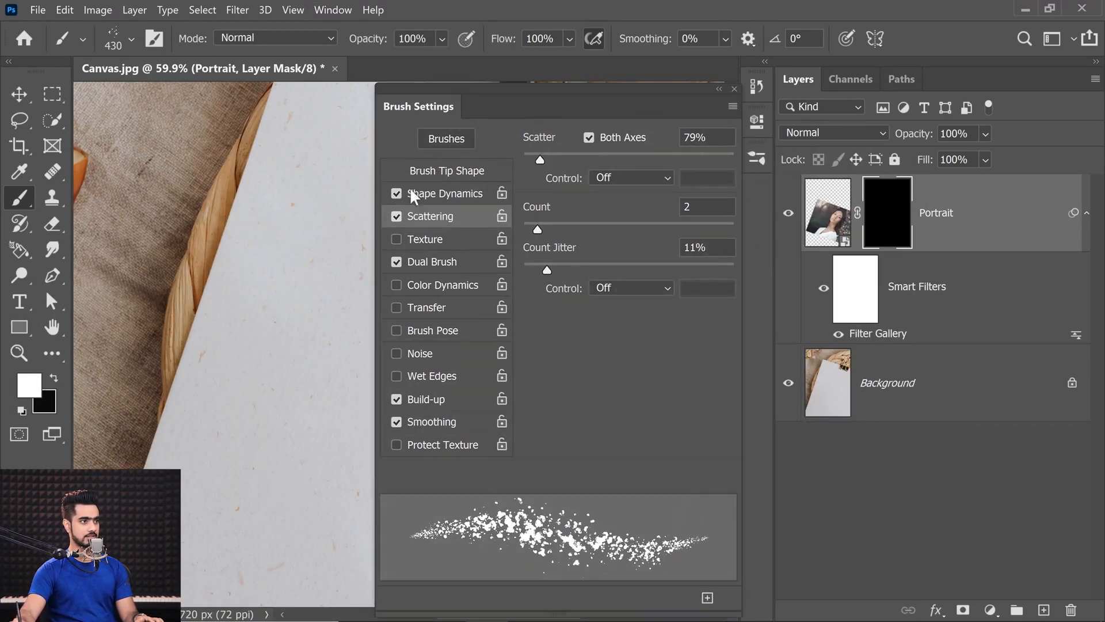
{"action": "scroll", "coordinate": [285, 231], "scroll_direction": "right", "scroll_amount": 5}
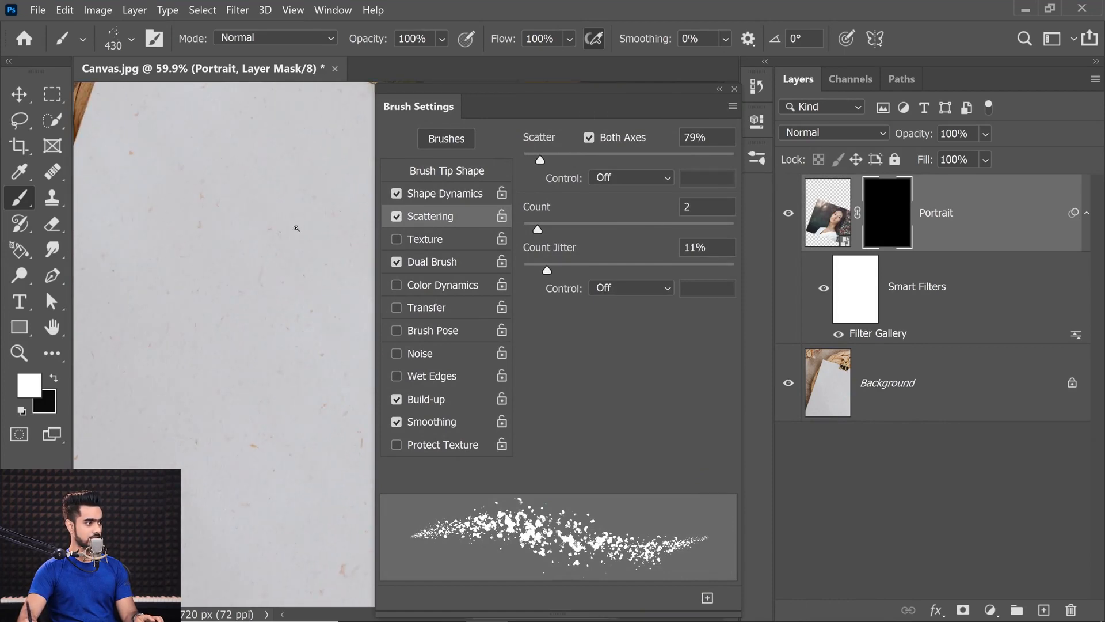
{"action": "scroll", "coordinate": [291, 227], "scroll_direction": "down", "scroll_amount": 2}
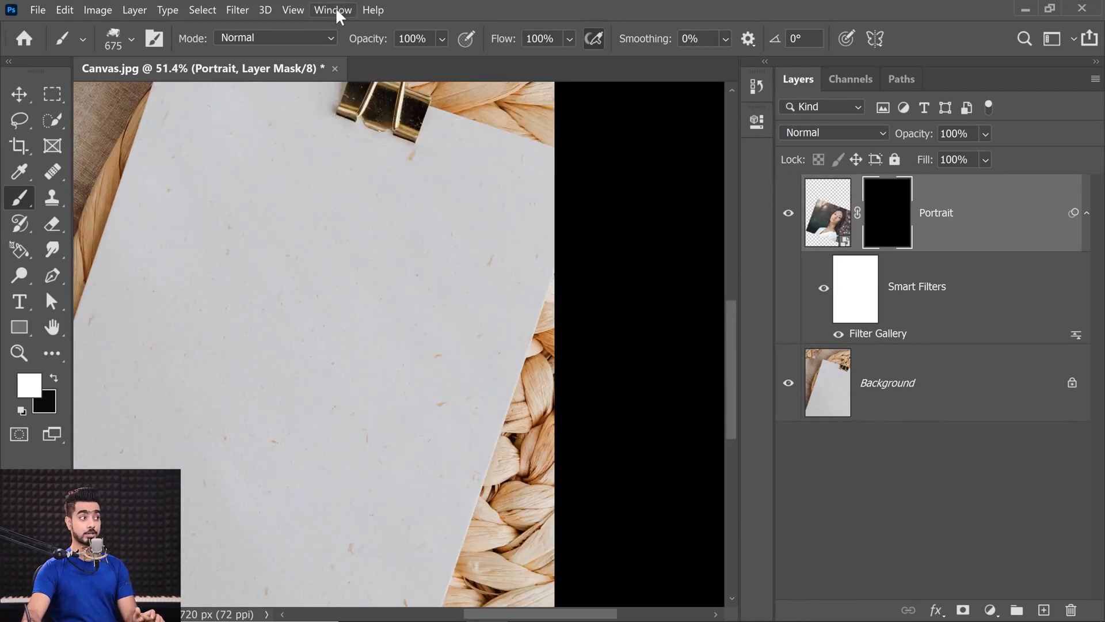
{"action": "left_click", "coordinate": [334, 10]}
{"action": "left_click", "coordinate": [419, 156]}
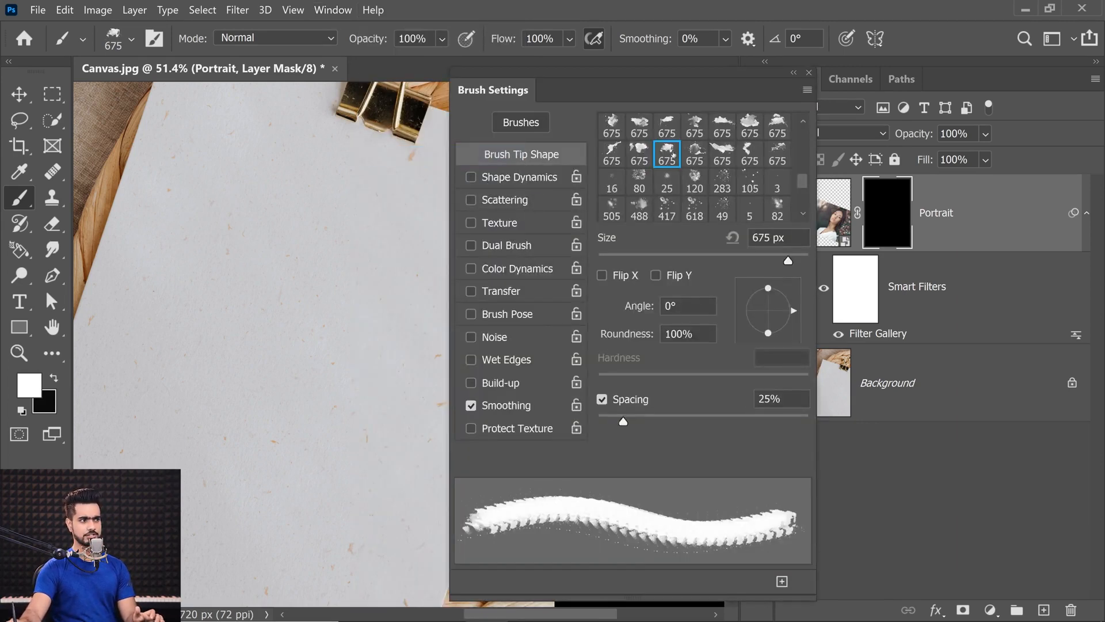
Step: Compare neighbouring 675 px splatter tips, enlarge the chosen one to 1200 px, and stamp white on the mask over the face
{"action": "left_click", "coordinate": [692, 155]}
{"action": "left_click", "coordinate": [639, 154]}
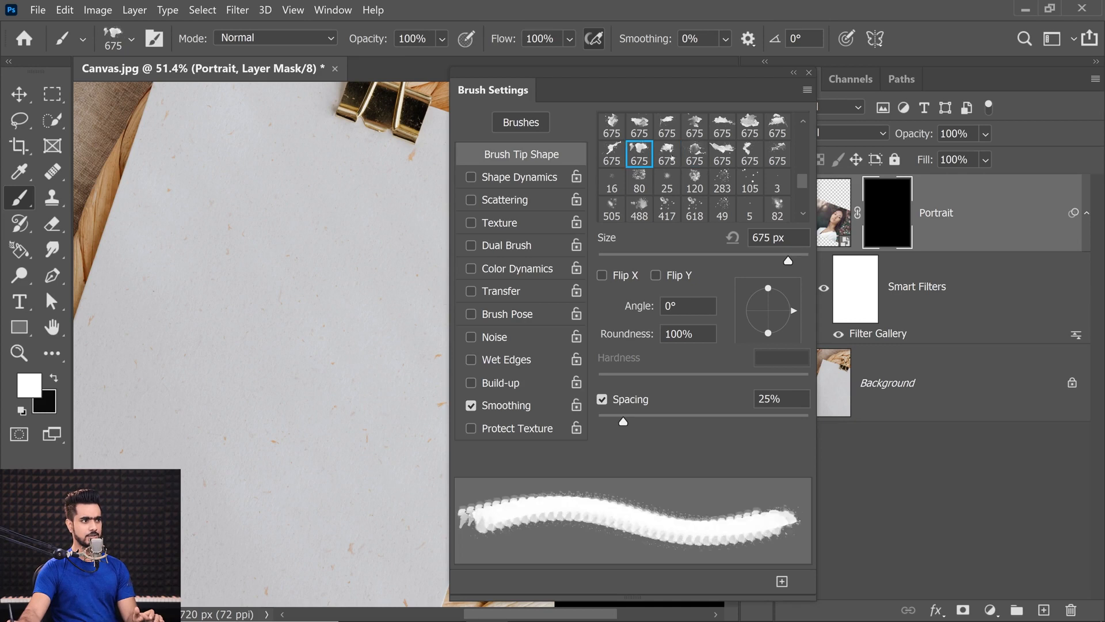
{"action": "left_click", "coordinate": [666, 154]}
{"action": "mouse_move", "coordinate": [256, 316]}
{"action": "left_mouse_down"}
{"action": "mouse_move", "coordinate": [300, 335]}
{"action": "mouse_move", "coordinate": [427, 339]}
{"action": "left_mouse_up"}
{"action": "left_click", "coordinate": [299, 320]}
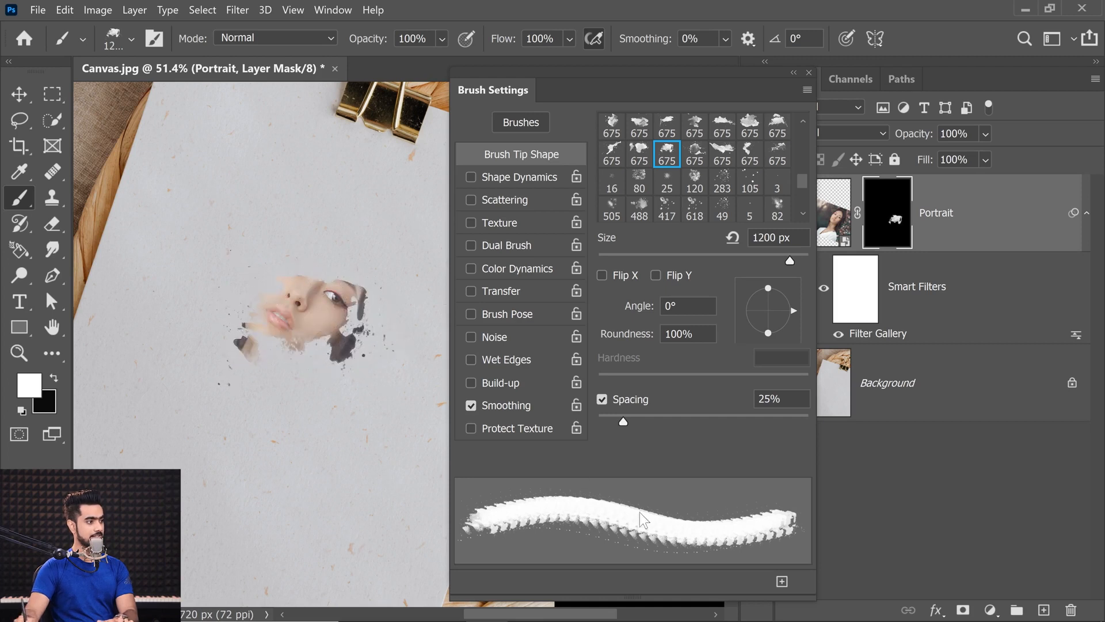
Step: Choose an elongated splatter tip, set it to 1000 px at a 50° angle, and stamp white diagonally below the eye on the mask
{"action": "left_click", "coordinate": [721, 154]}
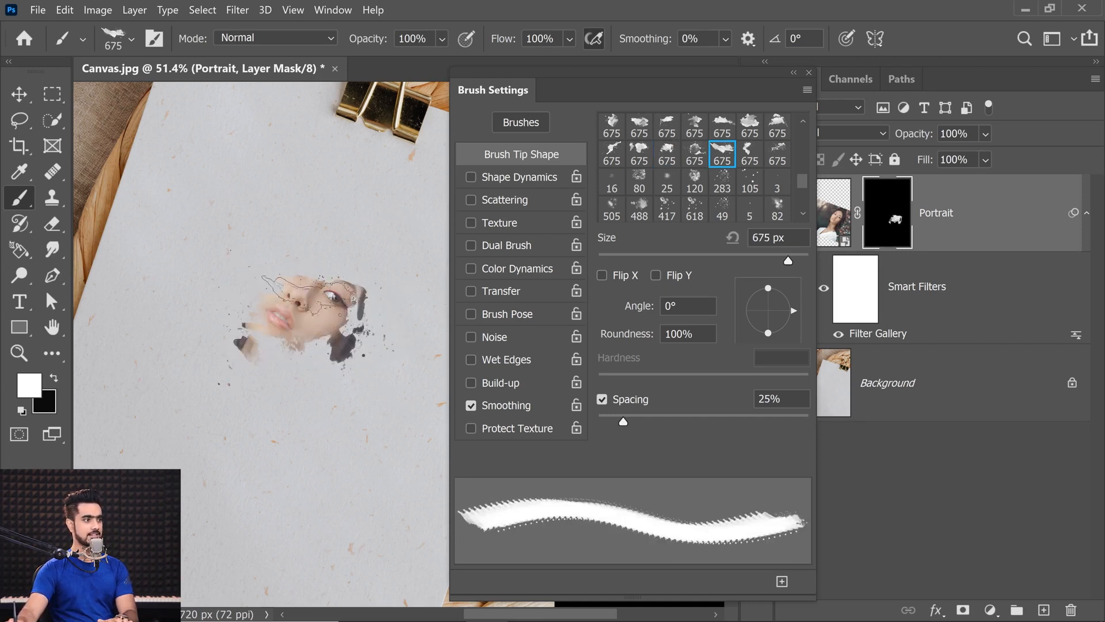
{"action": "key", "text": "bracketright"}
{"action": "key", "text": "bracketright"}
{"action": "key", "text": "bracketright"}
{"action": "key", "text": "bracketright"}
{"action": "left_click_drag", "start_coordinate": [789, 308], "coordinate": [780, 296]}
{"action": "left_click", "coordinate": [354, 358]}
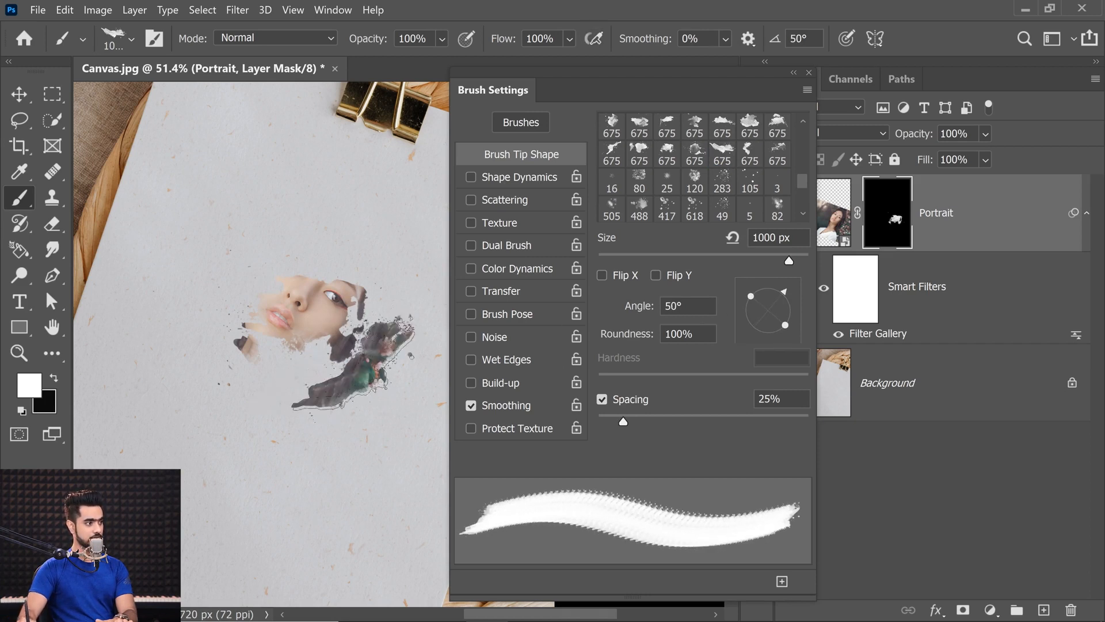
Step: Choose the ragged speckled splatter tip, enlarge it to 1800 px, and reveal the forehead and hair above the face
{"action": "left_click", "coordinate": [699, 156]}
{"action": "key", "text": "bracketright"}
{"action": "key", "text": "bracketright"}
{"action": "key", "text": "bracketright"}
{"action": "key", "text": "bracketright"}
{"action": "key", "text": "bracketright"}
{"action": "key", "text": "bracketright"}
{"action": "key", "text": "bracketright"}
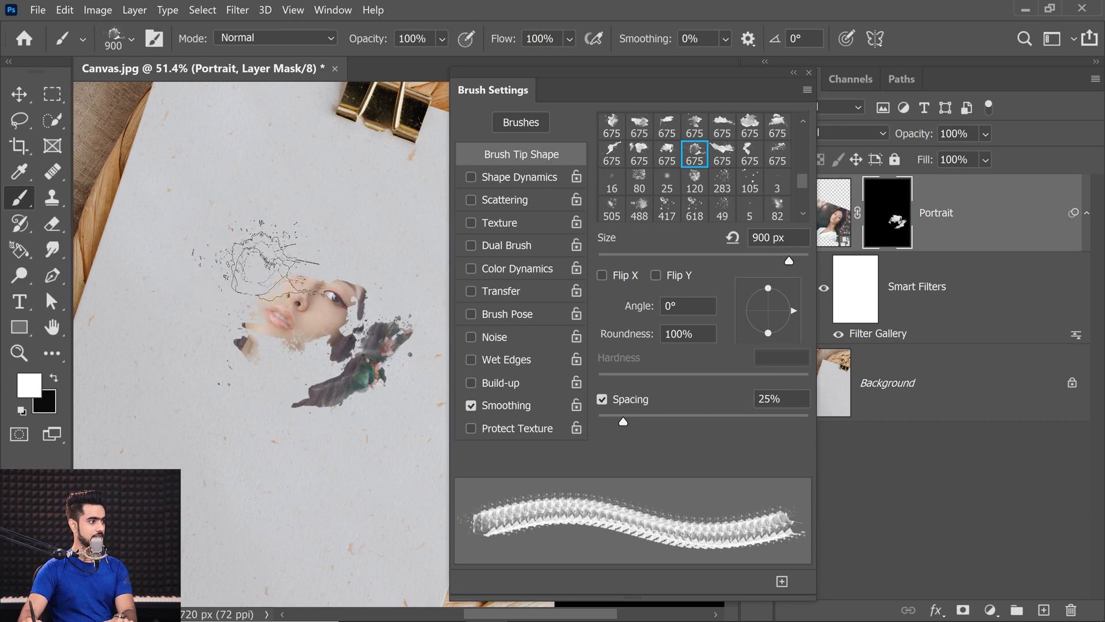
{"action": "key", "text": "bracketright"}
{"action": "key", "text": "bracketright"}
{"action": "key", "text": "bracketright"}
{"action": "key", "text": "bracketright"}
{"action": "key", "text": "bracketright"}
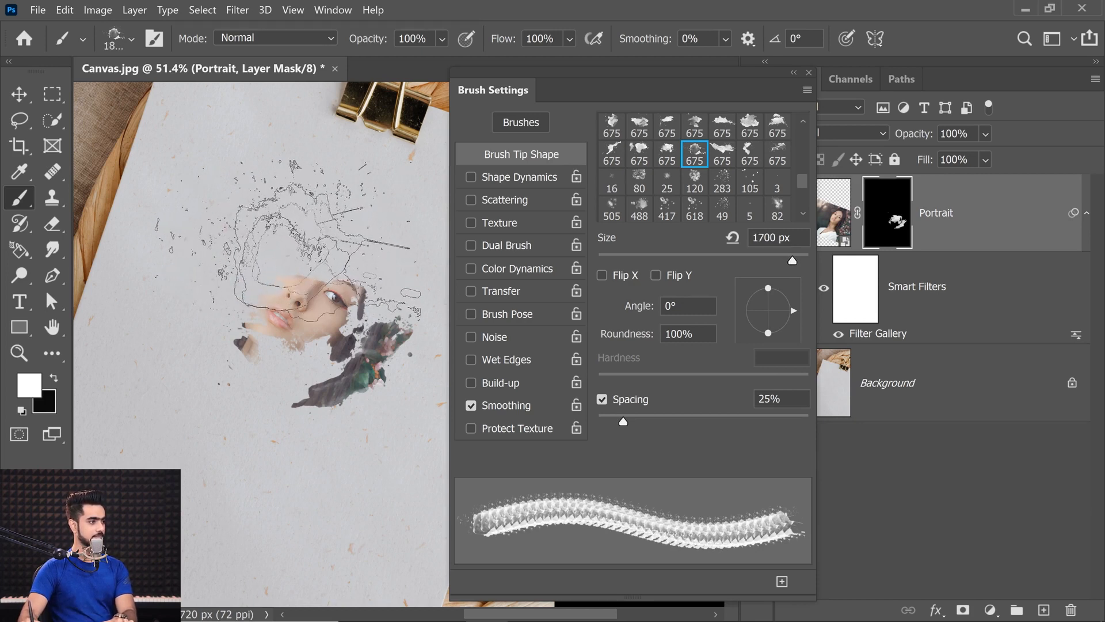
{"action": "left_click", "coordinate": [311, 253]}
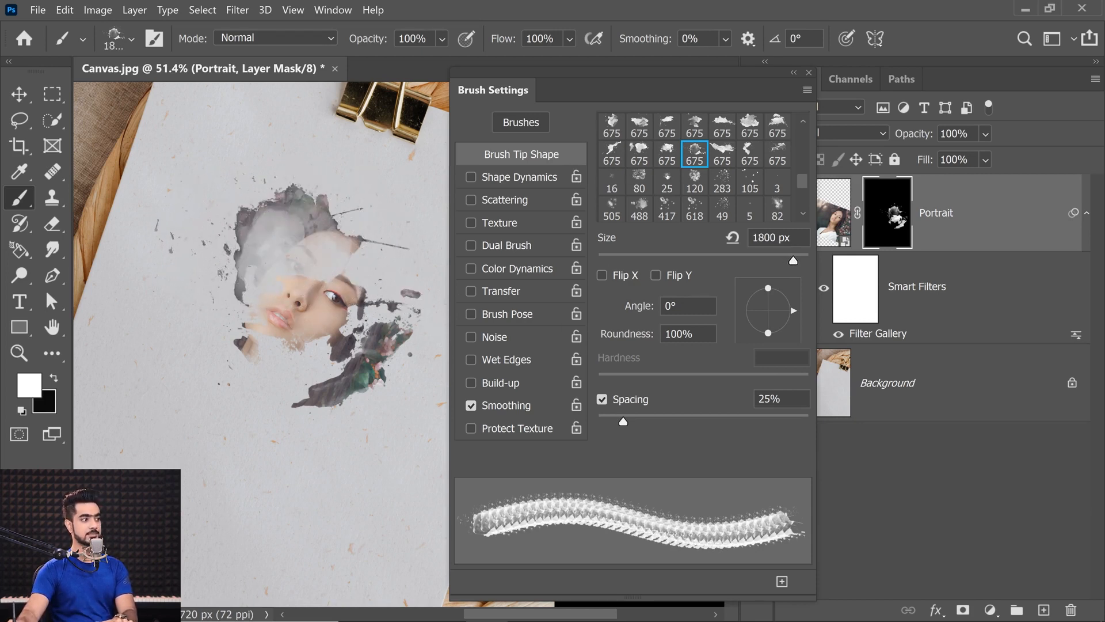
Step: Return to the compact splatter tip, enlarge it to 900 px, and reveal the background beside the nose and cheek
{"action": "left_click", "coordinate": [666, 154]}
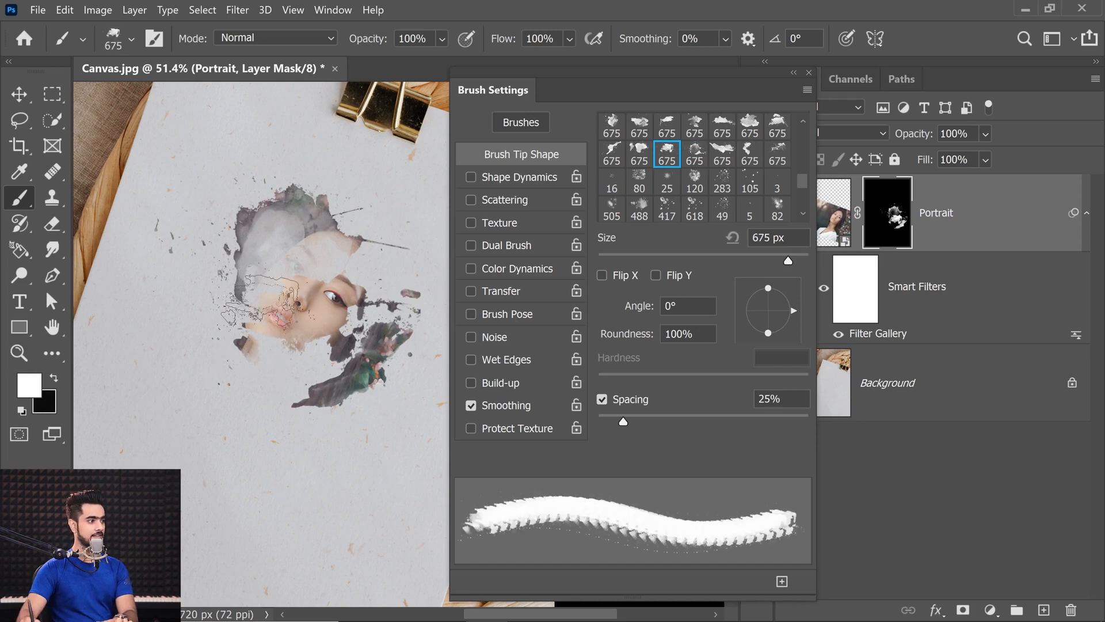
{"action": "key", "text": "bracketright"}
{"action": "key", "text": "bracketright"}
{"action": "key", "text": "bracketright"}
{"action": "left_click", "coordinate": [241, 296]}
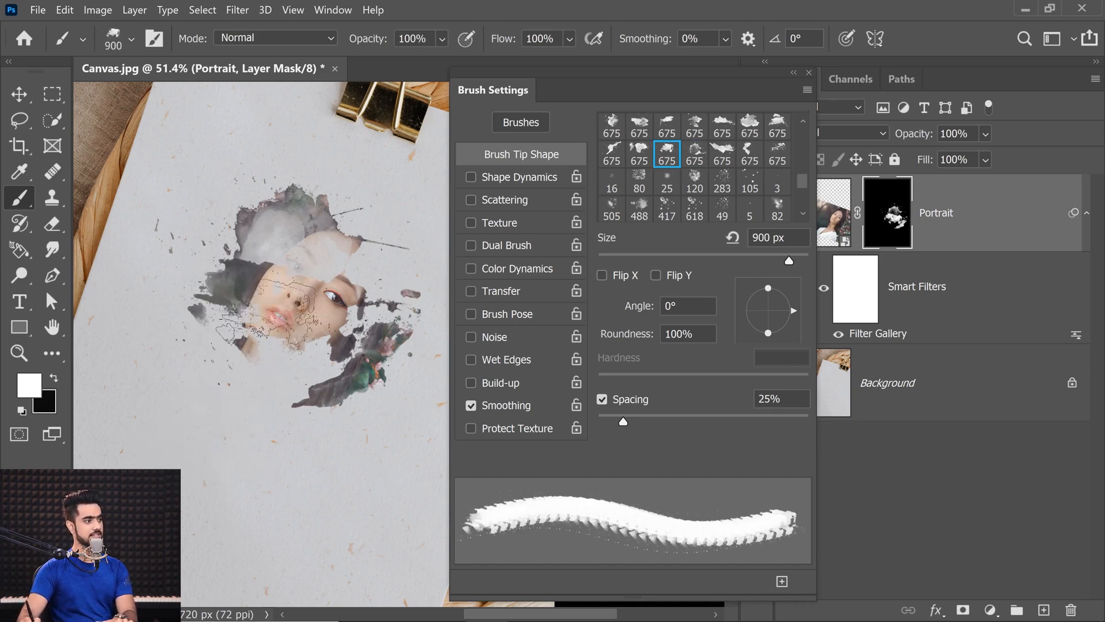
Step: Choose a streaky splatter tip, set it to 1200 px at a 46° angle, and reveal a patch at the portrait's outer left side
{"action": "left_click", "coordinate": [616, 153]}
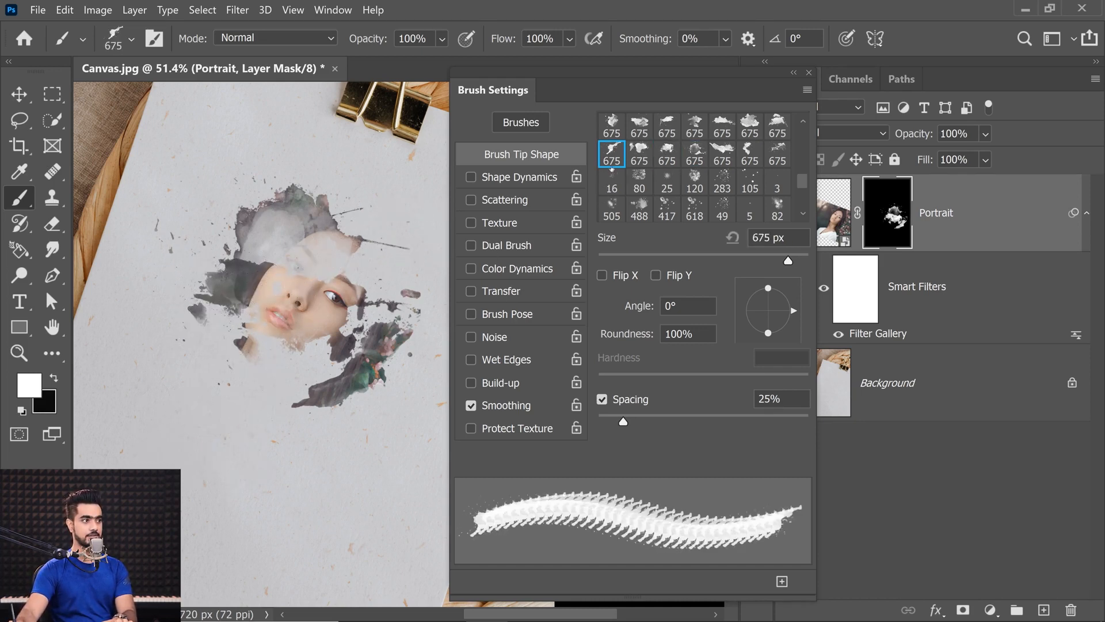
{"action": "key", "text": "bracketright"}
{"action": "key", "text": "bracketright"}
{"action": "key", "text": "bracketright"}
{"action": "key", "text": "bracketright"}
{"action": "key", "text": "bracketright"}
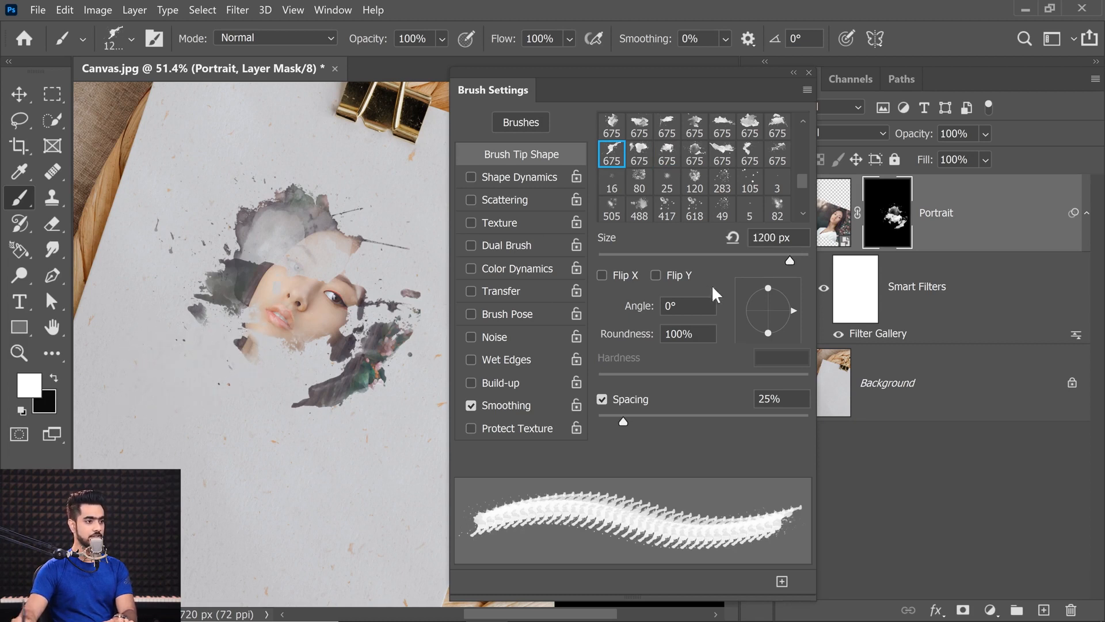
{"action": "left_click_drag", "start_coordinate": [793, 311], "coordinate": [792, 293]}
{"action": "left_click_drag", "start_coordinate": [190, 322], "coordinate": [190, 369]}
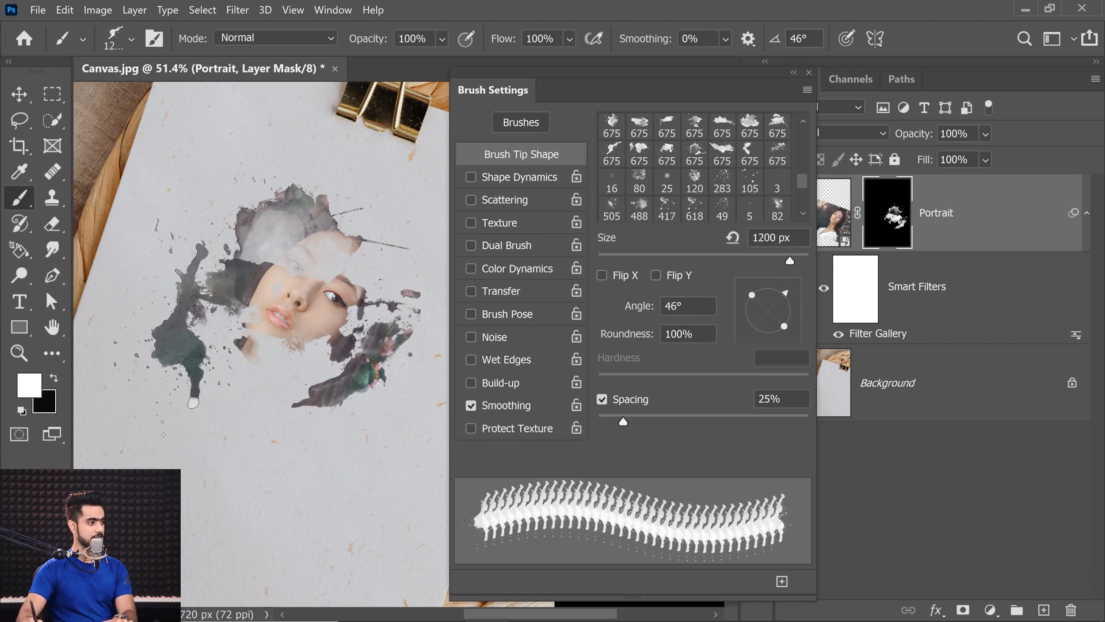
Step: Stamp white with several different splatter tips to reveal the neck, shoulder, and flowers beneath the face
{"action": "left_click", "coordinate": [750, 148]}
{"action": "left_click", "coordinate": [253, 377]}
{"action": "left_click", "coordinate": [667, 147]}
{"action": "left_click", "coordinate": [314, 358]}
{"action": "left_click", "coordinate": [611, 148]}
{"action": "left_click", "coordinate": [397, 397]}
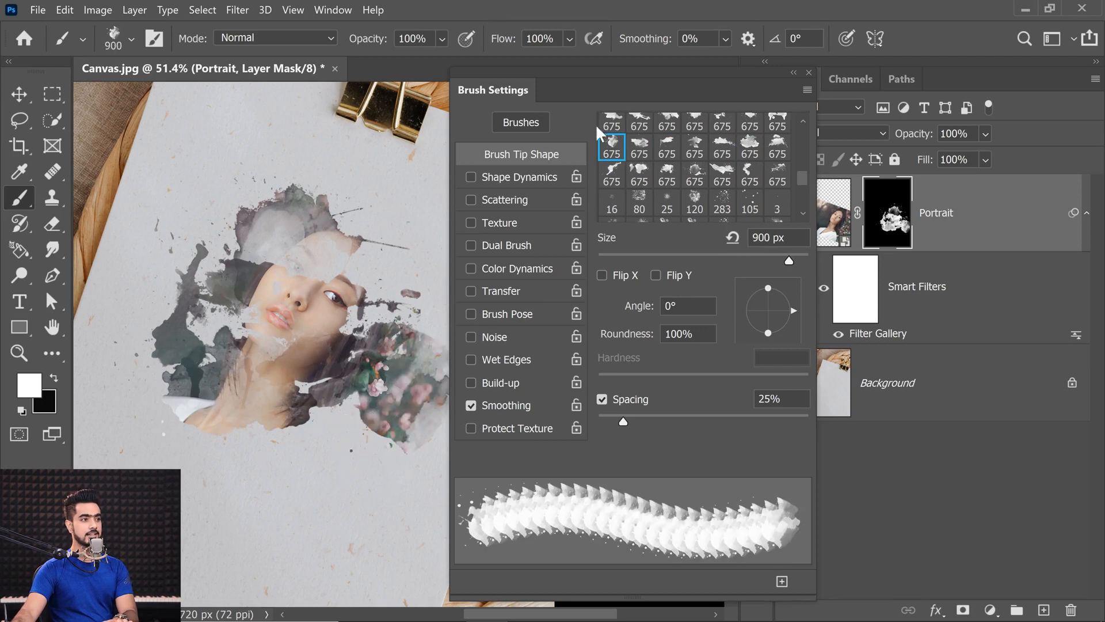
Step: Choose another watercolor splatter tip at 1000 px, enable Flip X, and rotate it to 161°
{"action": "left_click", "coordinate": [611, 128]}
{"action": "left_click_drag", "start_coordinate": [793, 311], "coordinate": [772, 286]}
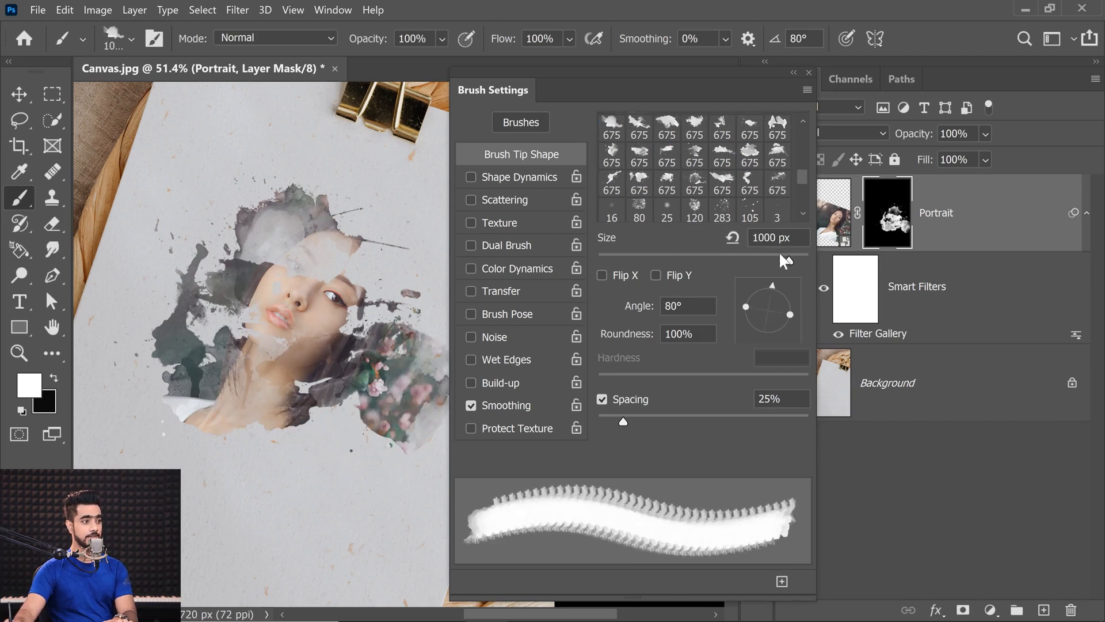
{"action": "left_click", "coordinate": [602, 274]}
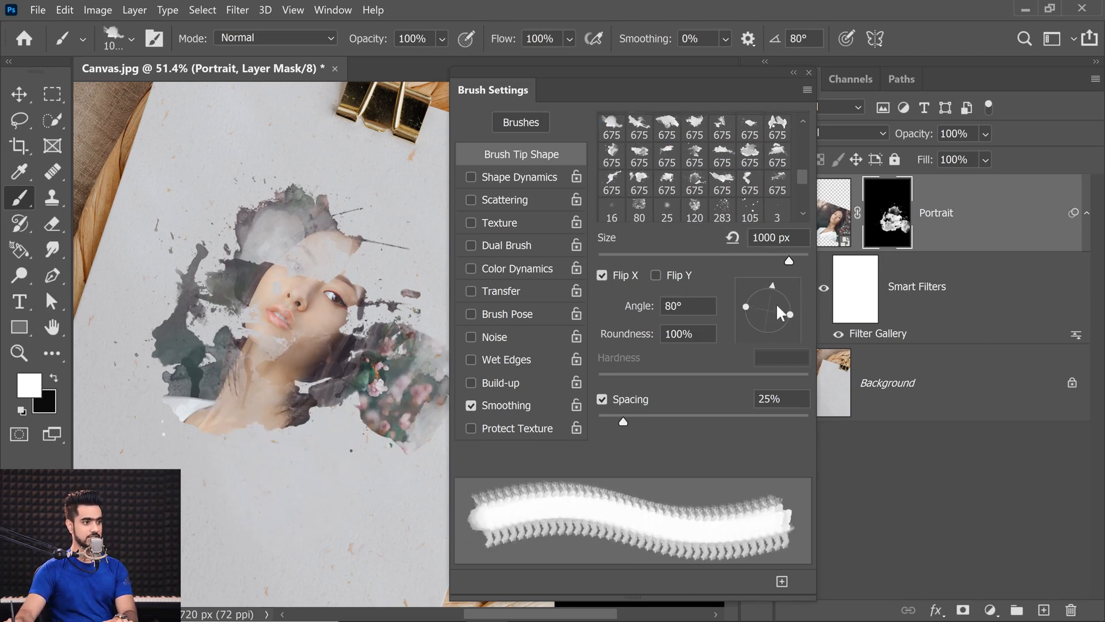
{"action": "mouse_move", "coordinate": [775, 284]}
{"action": "left_mouse_down"}
{"action": "mouse_move", "coordinate": [742, 289]}
{"action": "mouse_move", "coordinate": [741, 300]}
{"action": "left_mouse_up"}
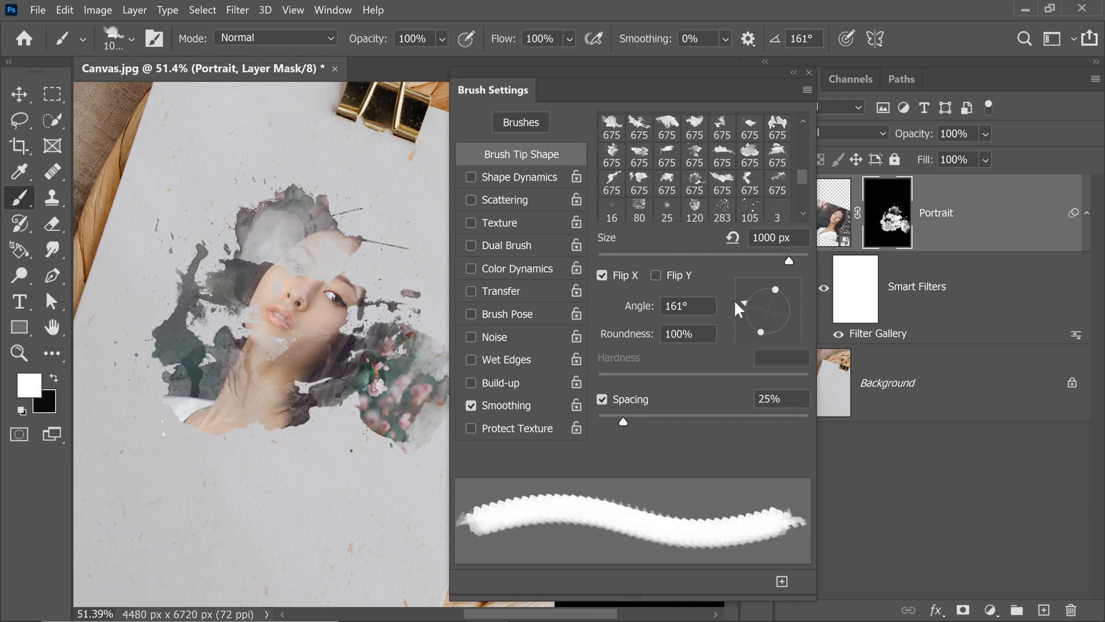
Step: Extend the revealed portrait's edges with white stamps from varied splatter tips, including 1200 px, 1300 px at -23° with Flip X, and 900 px
{"action": "left_click", "coordinate": [638, 181]}
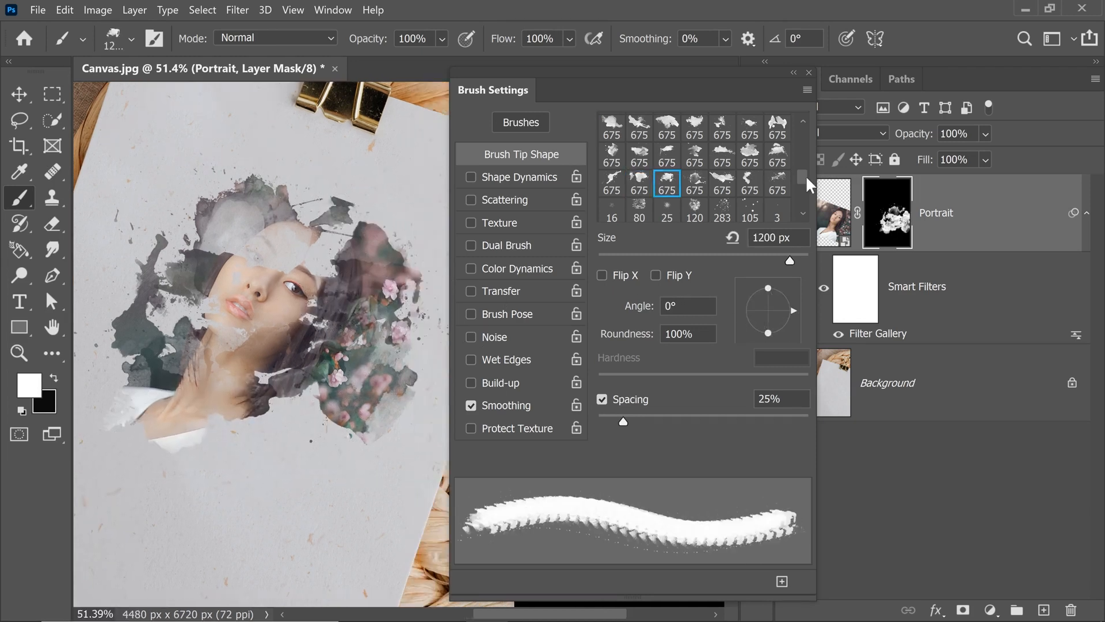
{"action": "left_click", "coordinate": [285, 437]}
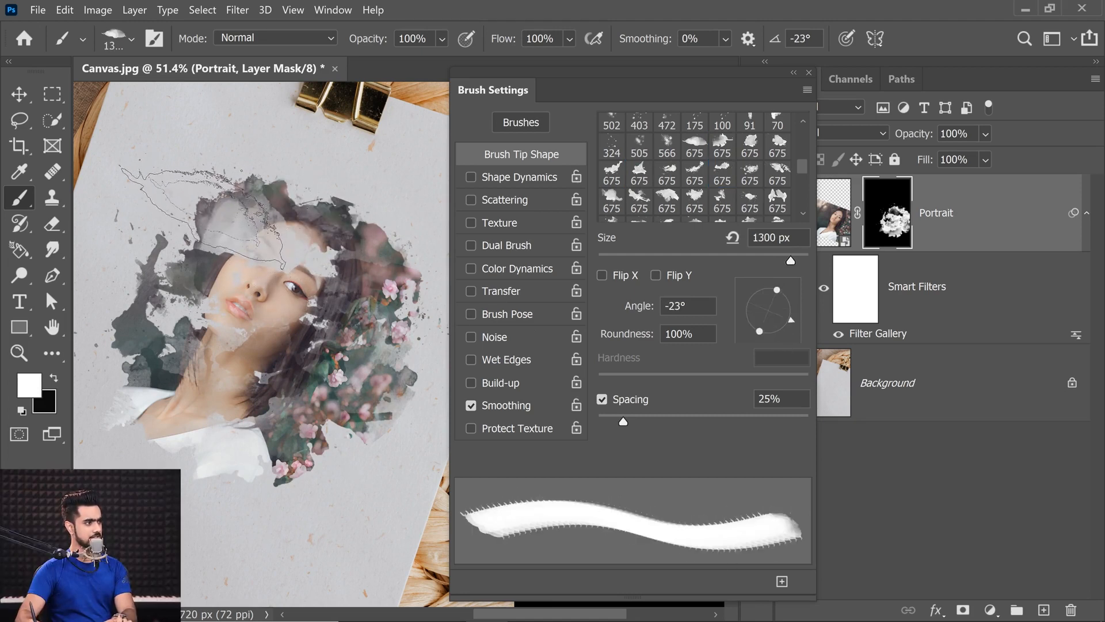
{"action": "left_click", "coordinate": [602, 275]}
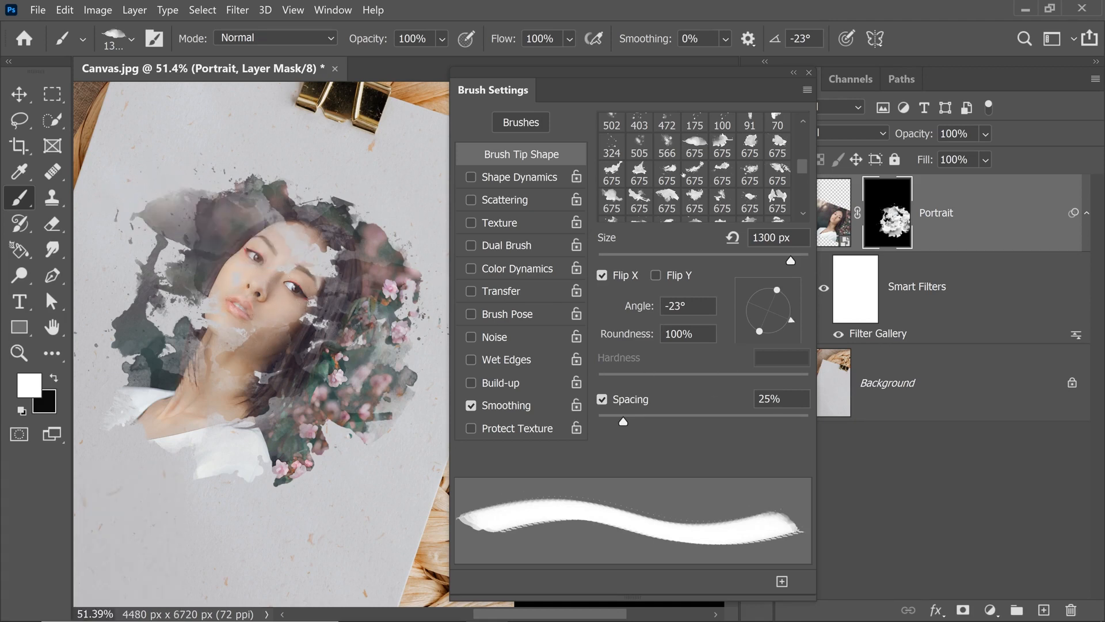
{"action": "left_click", "coordinate": [639, 173]}
{"action": "left_click", "coordinate": [667, 200]}
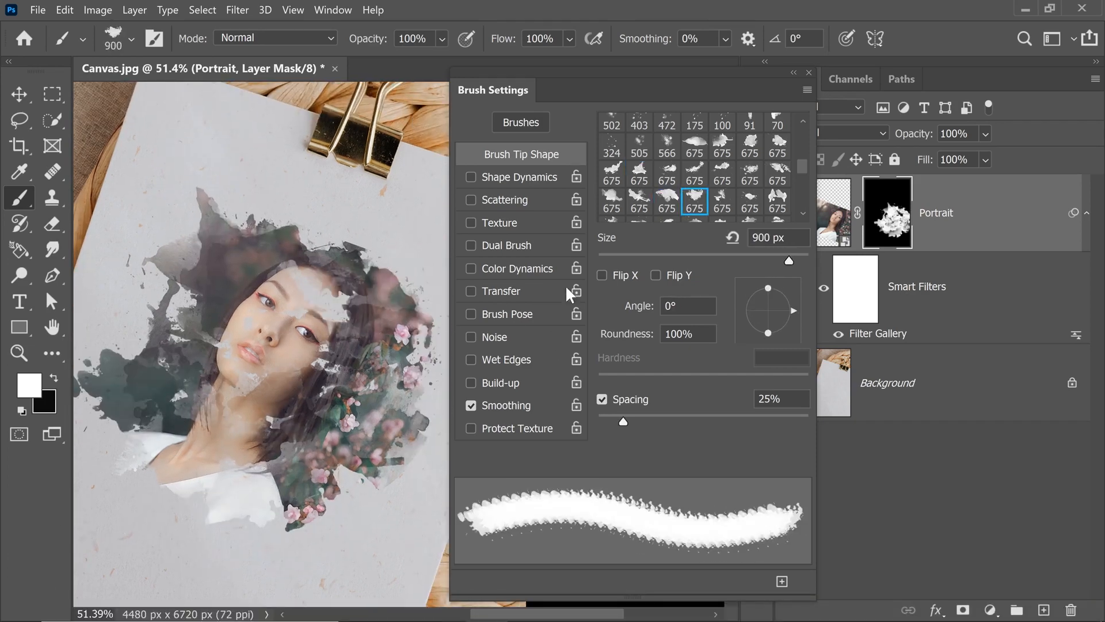
Step: Choose a broad cloud-like splatter tip, switch to black, enlarge it to 1200 px, and break up the dark patch left of the neck
{"action": "scroll", "coordinate": [694, 167], "scroll_direction": "down", "scroll_amount": 2}
{"action": "left_click", "coordinate": [749, 185]}
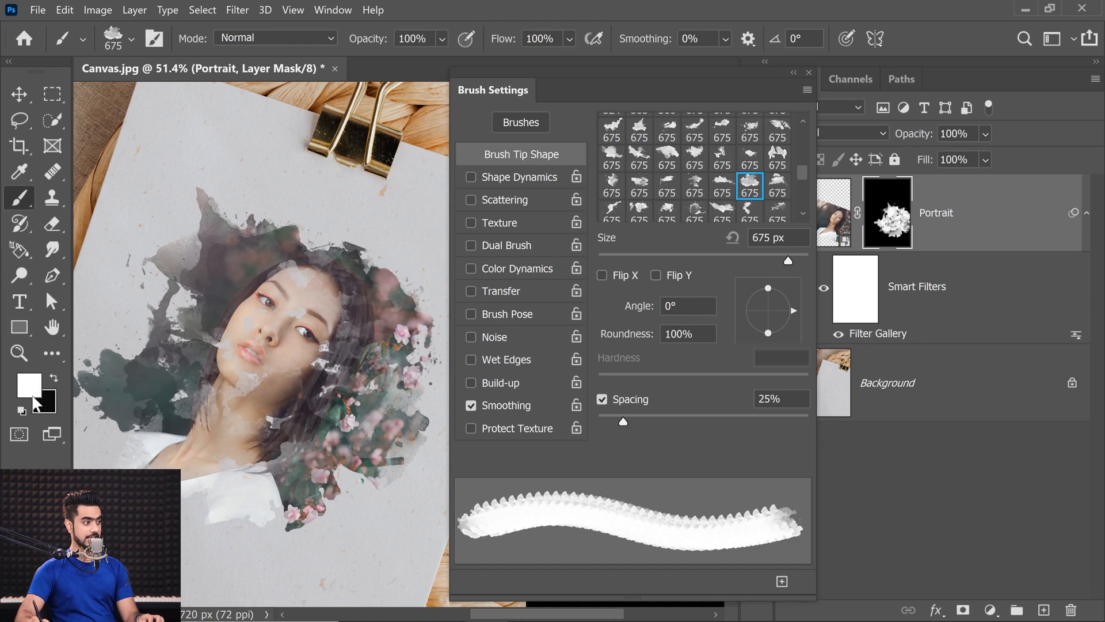
{"action": "left_click_drag", "start_coordinate": [145, 366], "coordinate": [215, 389]}
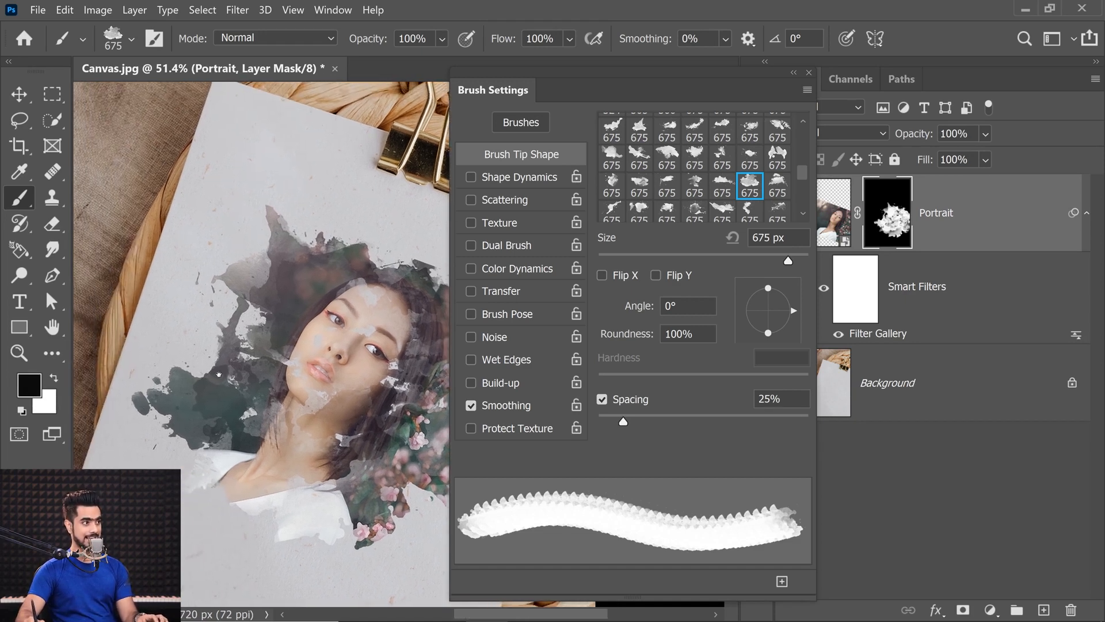
{"action": "key", "text": "bracketright"}
{"action": "key", "text": "bracketright"}
{"action": "key", "text": "bracketright"}
{"action": "key", "text": "bracketright"}
{"action": "key", "text": "bracketright"}
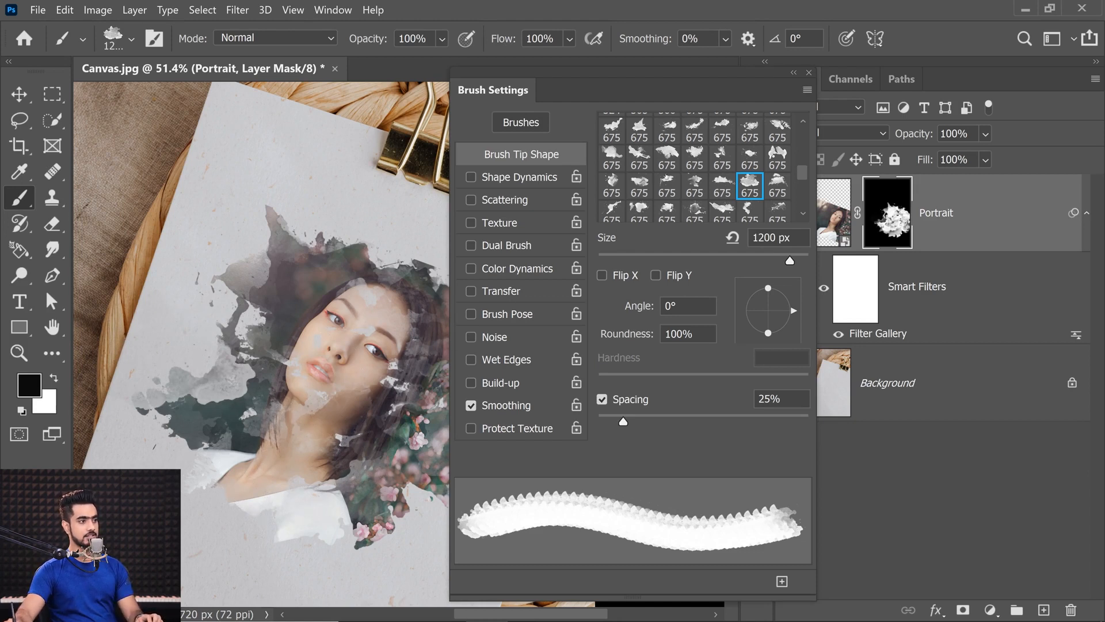
{"action": "left_click", "coordinate": [190, 374]}
Step: Break up the dark patch beside the neck further with black stamps from several rotated splatter tips at 1200 px and 1300 px
{"action": "left_click", "coordinate": [694, 185]}
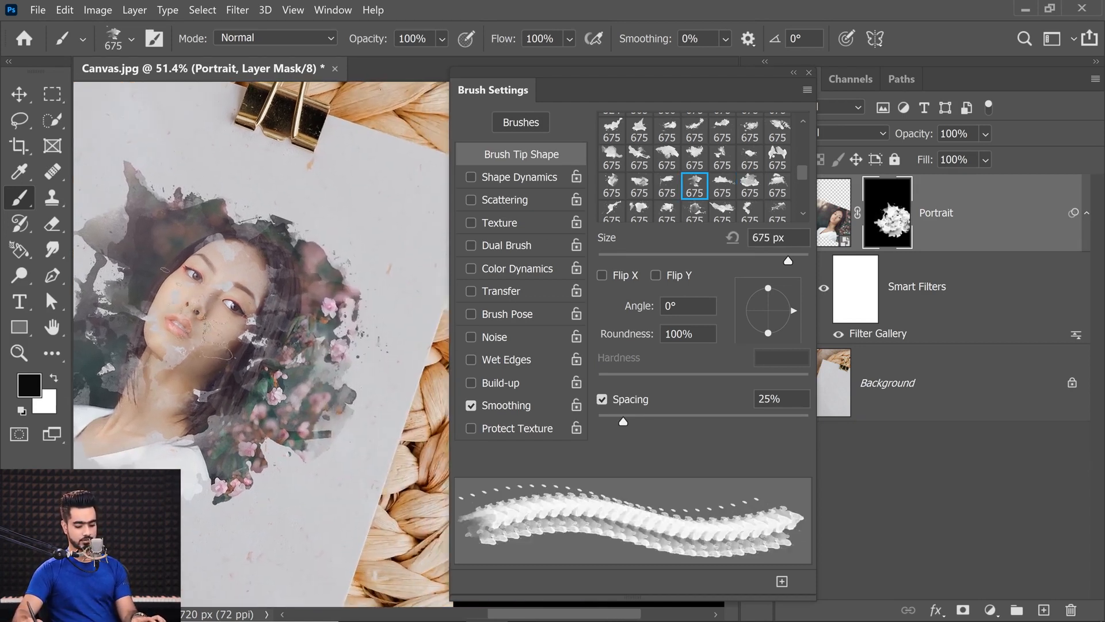
{"action": "key", "text": "bracketright"}
{"action": "key", "text": "bracketright"}
{"action": "key", "text": "bracketright"}
{"action": "key", "text": "bracketright"}
{"action": "key", "text": "bracketright"}
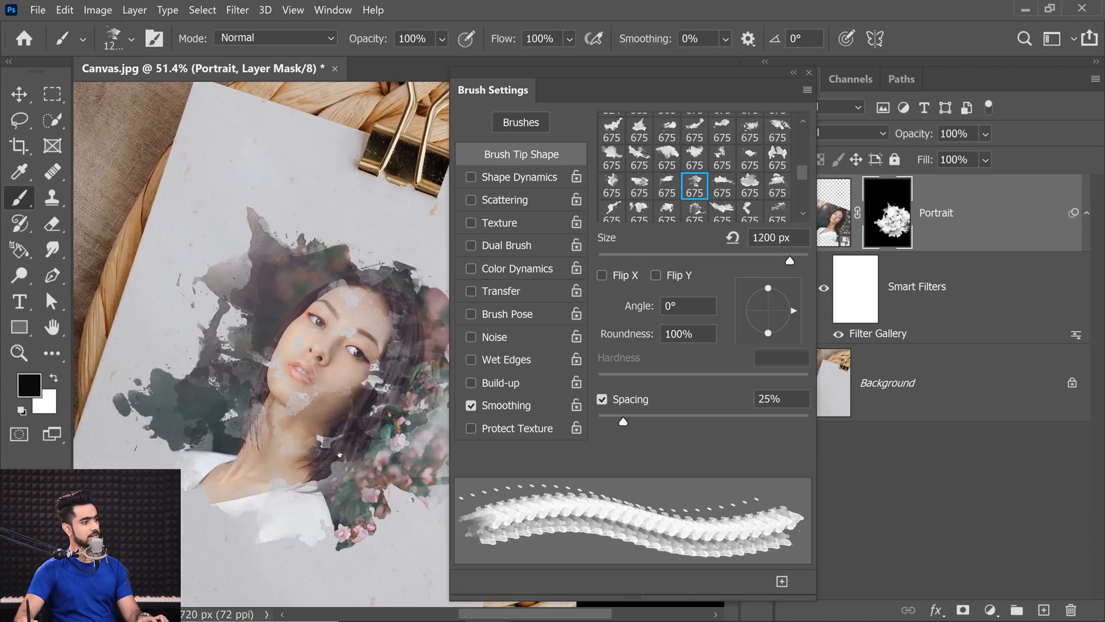
{"action": "mouse_move", "coordinate": [791, 308]}
{"action": "left_mouse_down"}
{"action": "mouse_move", "coordinate": [750, 296]}
{"action": "mouse_move", "coordinate": [782, 292]}
{"action": "left_mouse_up"}
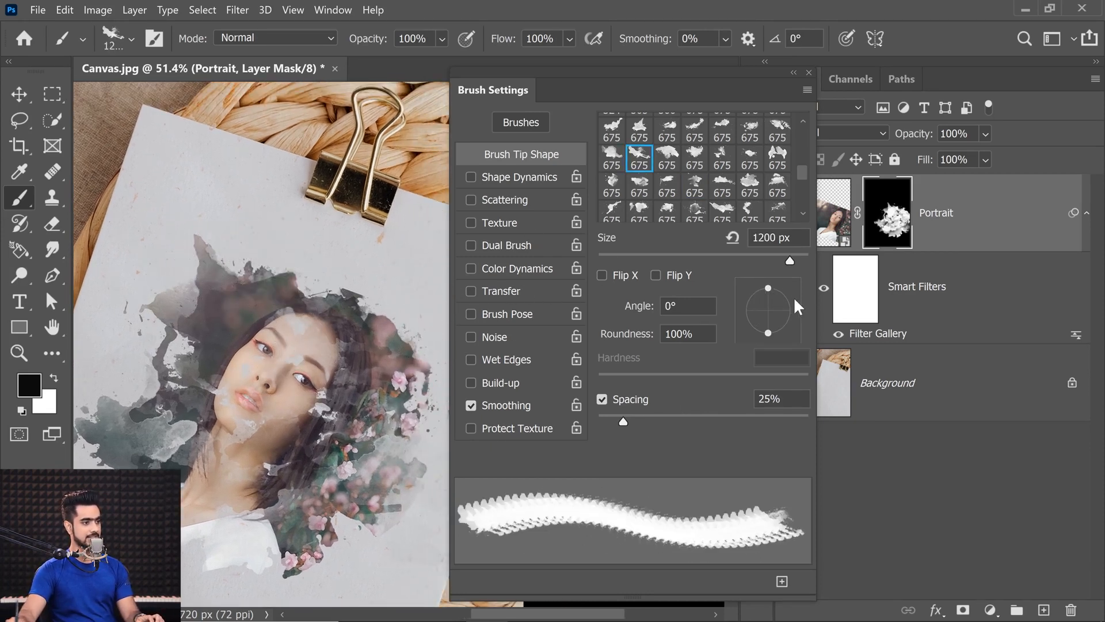
{"action": "left_click_drag", "start_coordinate": [793, 295], "coordinate": [791, 320]}
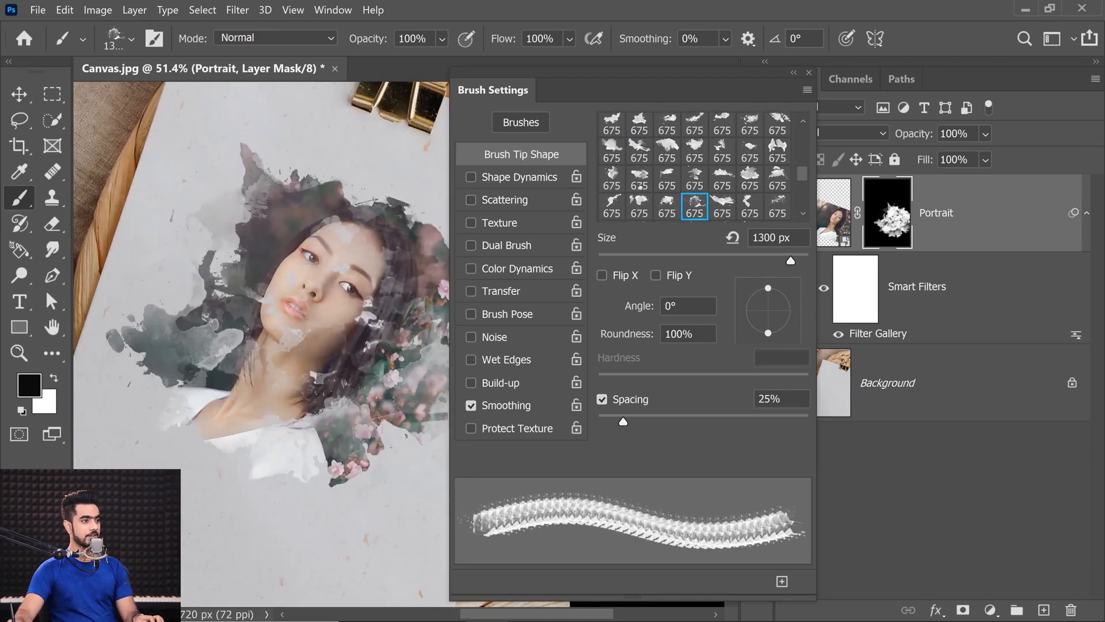
Step: Fade the white top below the neck with black stamps from another splatter tip at up to 700 px, and close the brush settings
{"action": "left_click", "coordinate": [639, 183]}
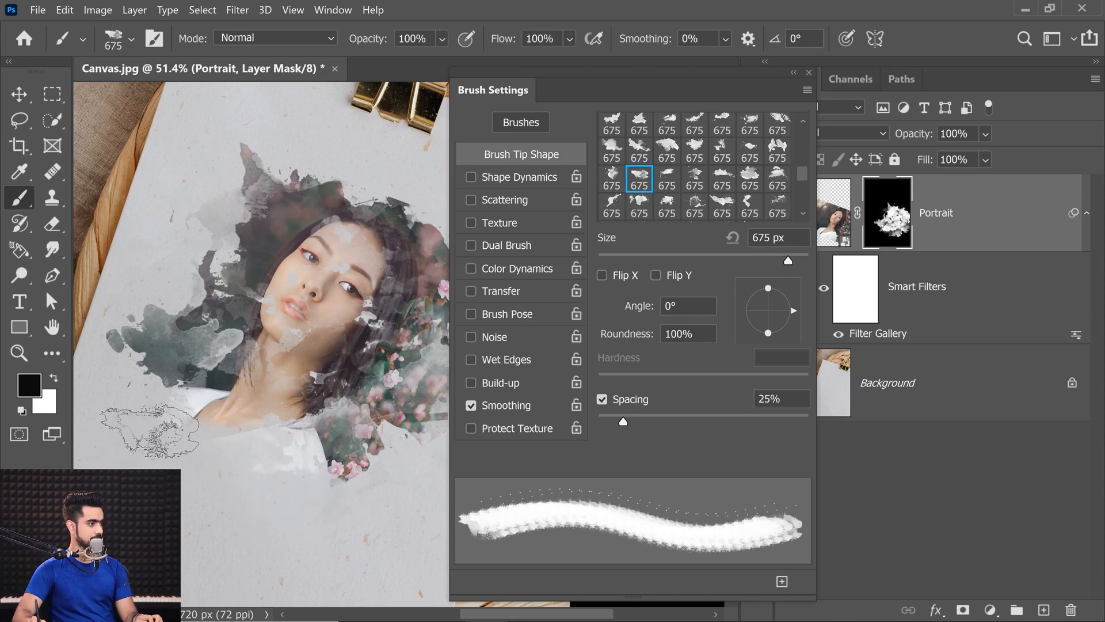
{"action": "key", "text": "bracketright"}
{"action": "key", "text": "bracketright"}
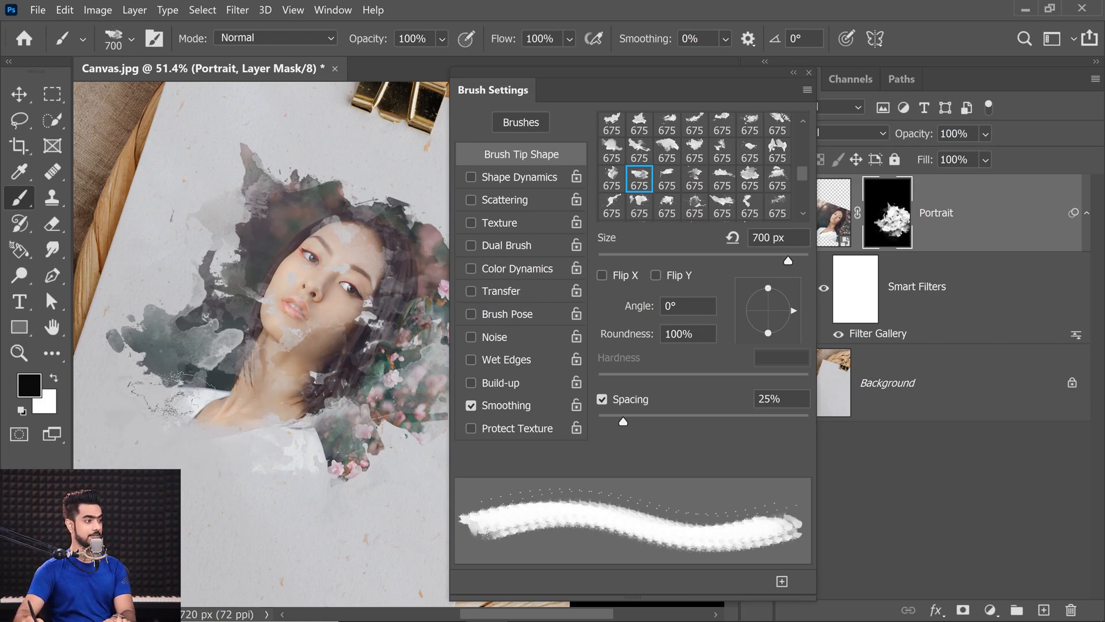
{"action": "key", "text": "bracketleft"}
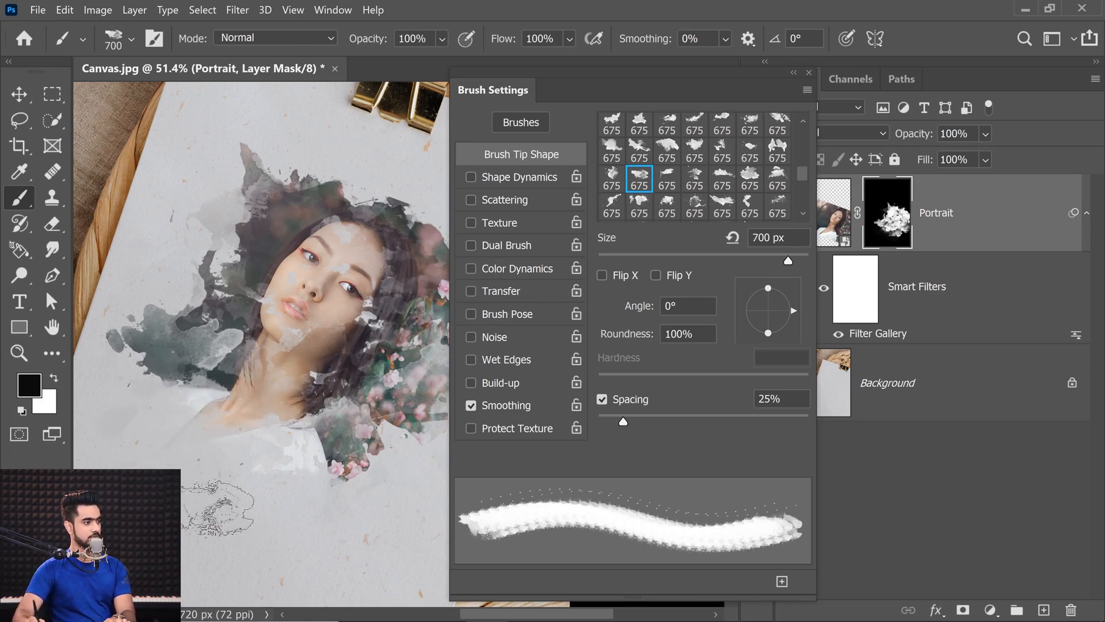
{"action": "left_click", "coordinate": [809, 69]}
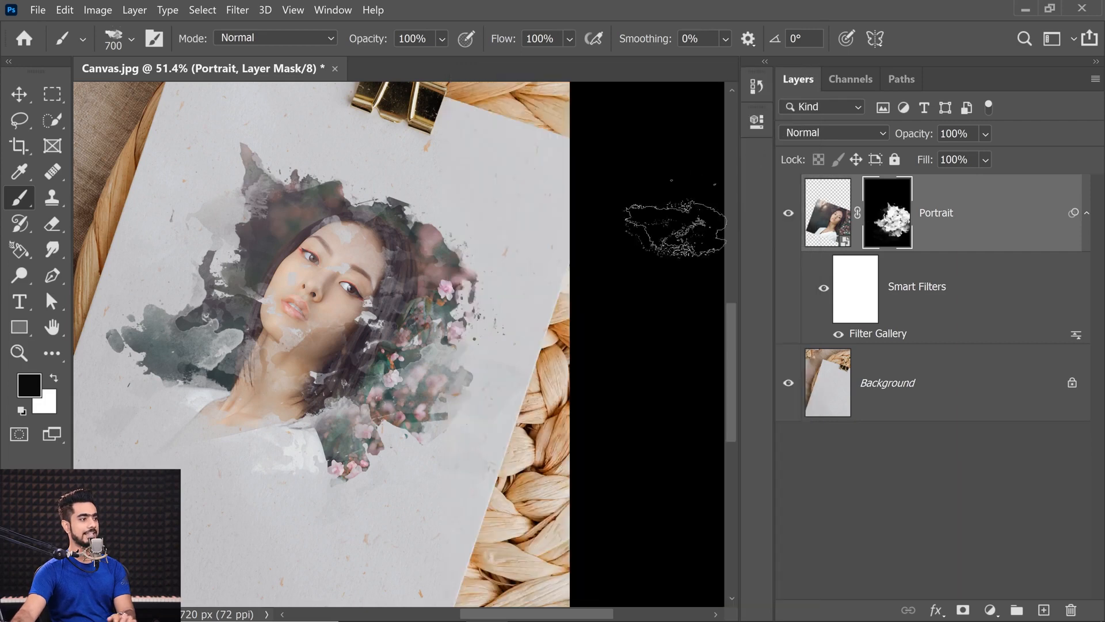
Step: Set the Portrait layer's blend mode to Darken
{"action": "scroll", "coordinate": [375, 338], "scroll_direction": "down", "scroll_amount": 3}
{"action": "scroll", "coordinate": [374, 338], "scroll_direction": "up", "scroll_amount": 4}
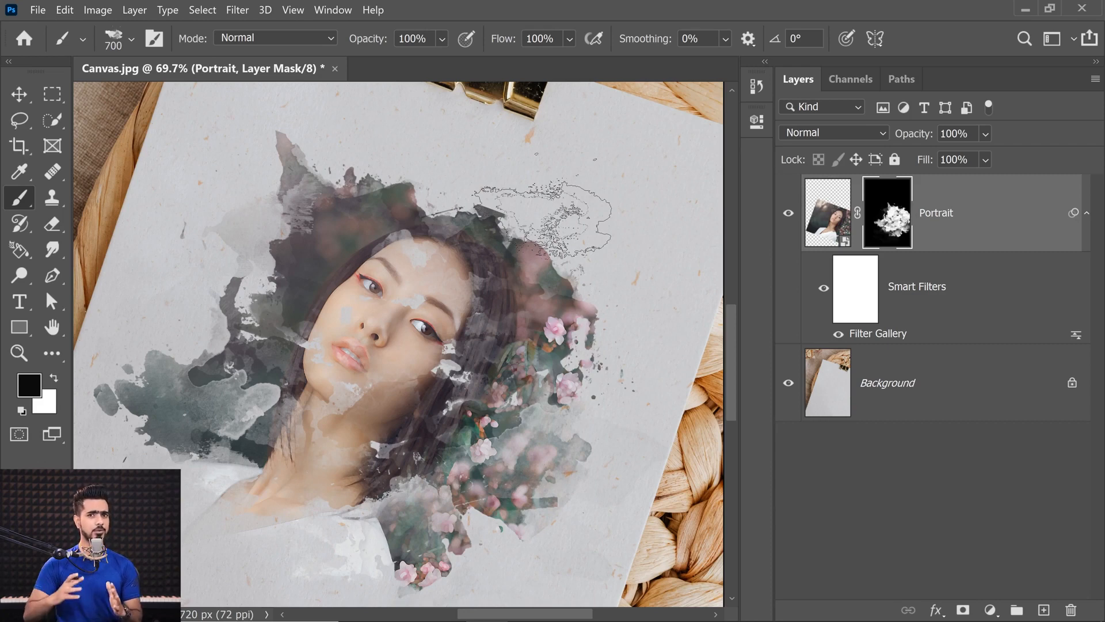
{"action": "left_click", "coordinate": [811, 133]}
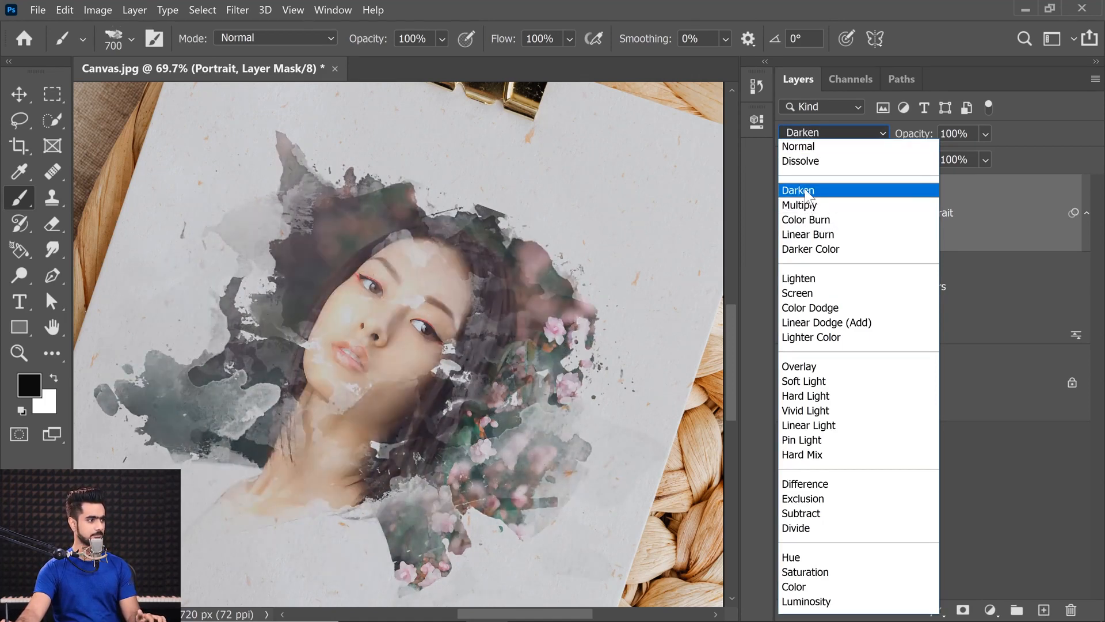
{"action": "left_click", "coordinate": [806, 190]}
{"action": "scroll", "coordinate": [499, 362], "scroll_direction": "up", "scroll_amount": 3}
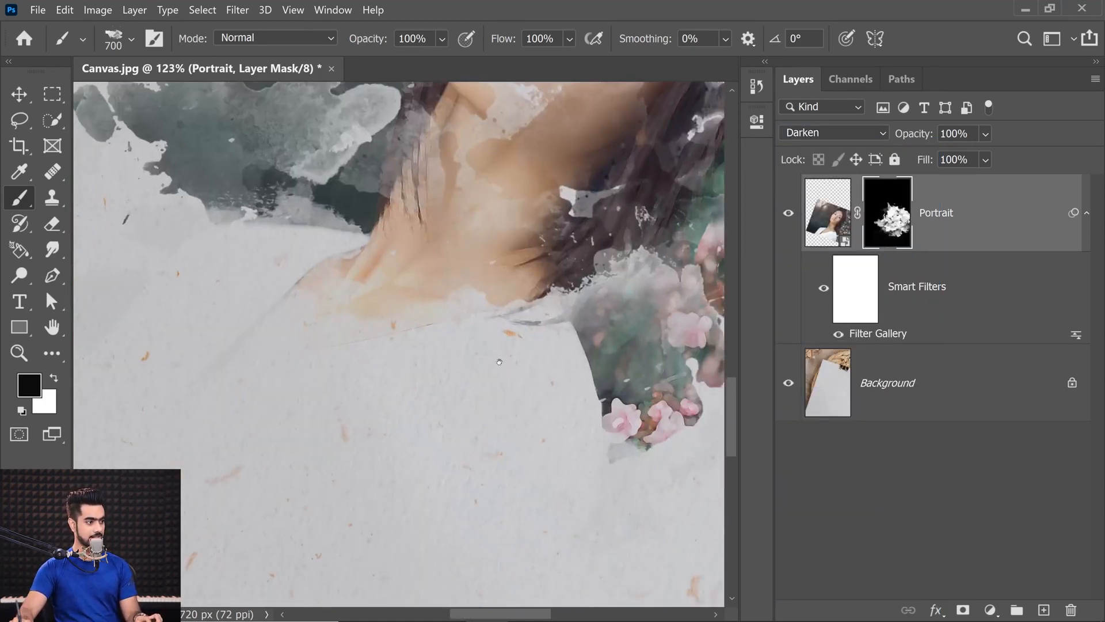
{"action": "scroll", "coordinate": [510, 186], "scroll_direction": "down", "scroll_amount": 4}
{"action": "scroll", "coordinate": [477, 219], "scroll_direction": "up", "scroll_amount": 3}
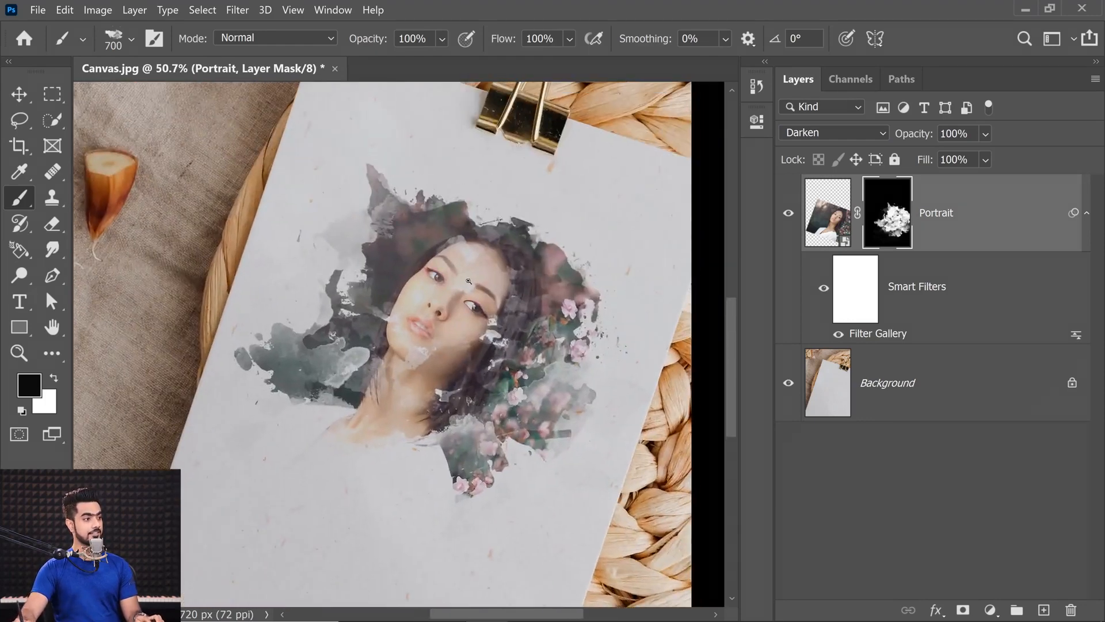
{"action": "scroll", "coordinate": [472, 227], "scroll_direction": "down", "scroll_amount": 3}
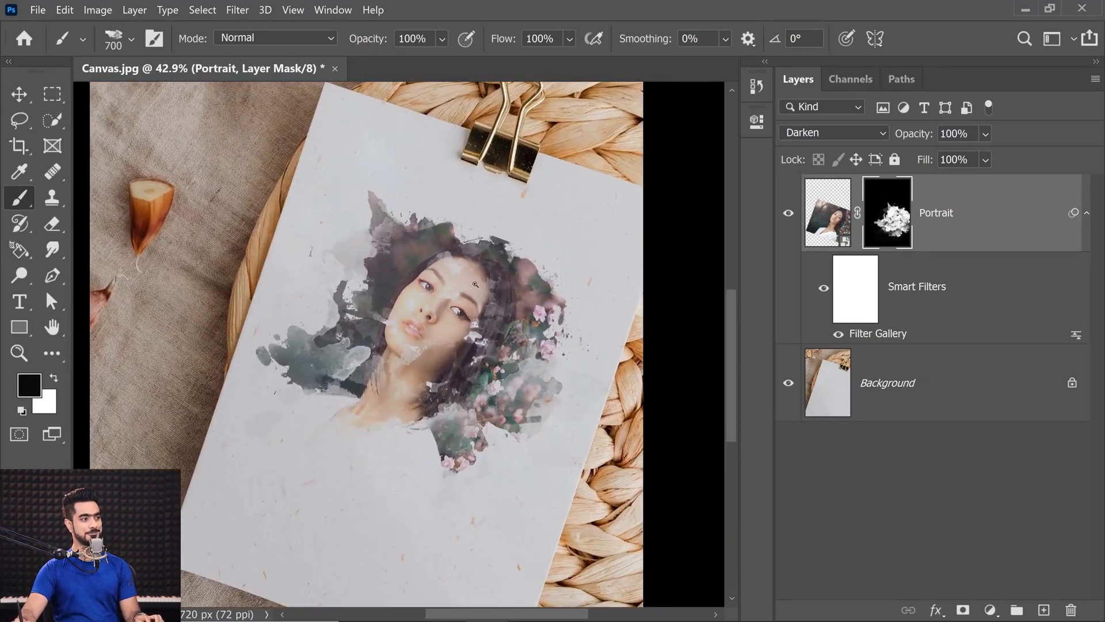
Step: In the Portrait layer's blending options, split the Underlying Layer's dark Blend If slider, with its upper half at 210 and the lower half closer to black
{"action": "scroll", "coordinate": [518, 123], "scroll_direction": "up", "scroll_amount": 2}
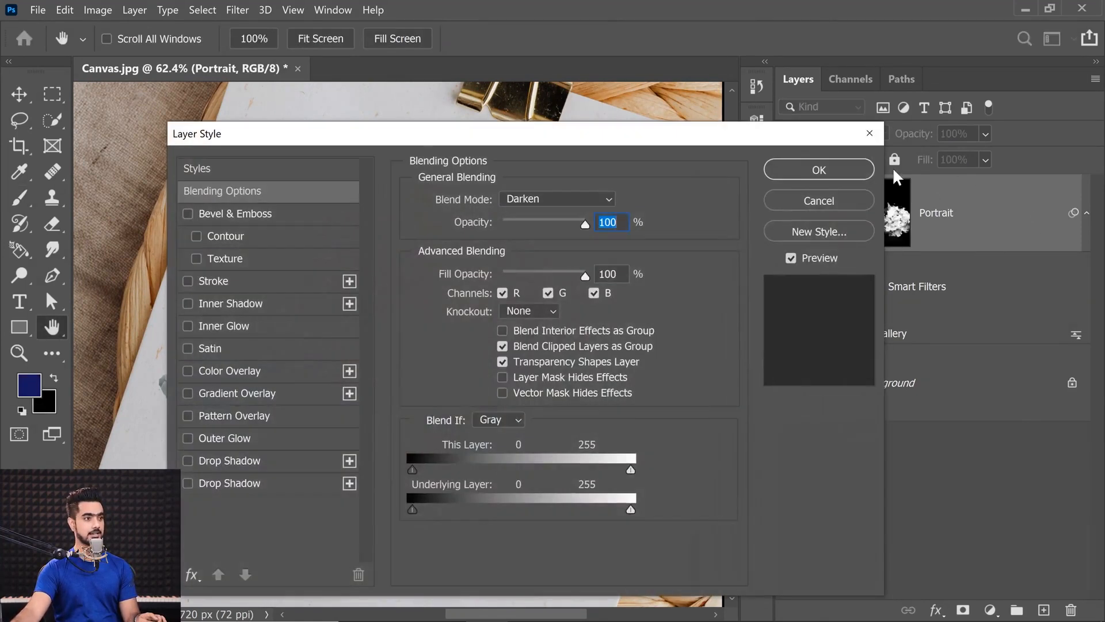
{"action": "left_click_drag", "start_coordinate": [585, 138], "coordinate": [974, 99]}
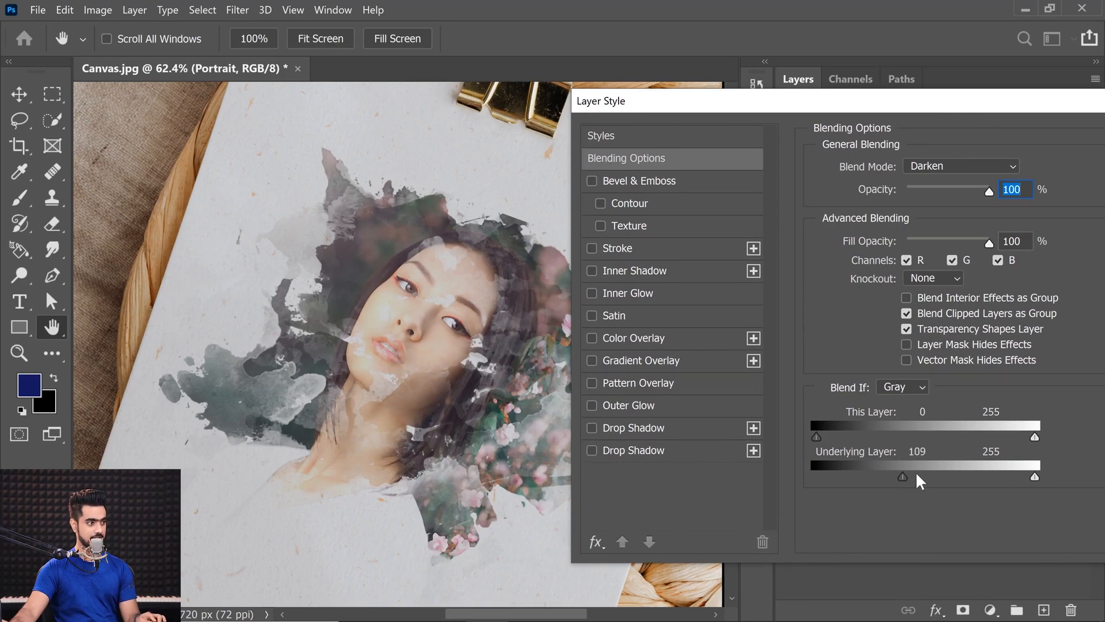
{"action": "mouse_move", "coordinate": [962, 473]}
{"action": "left_mouse_down"}
{"action": "mouse_move", "coordinate": [1005, 474]}
{"action": "mouse_move", "coordinate": [958, 477]}
{"action": "left_mouse_up"}
{"action": "key", "text": "alt"}
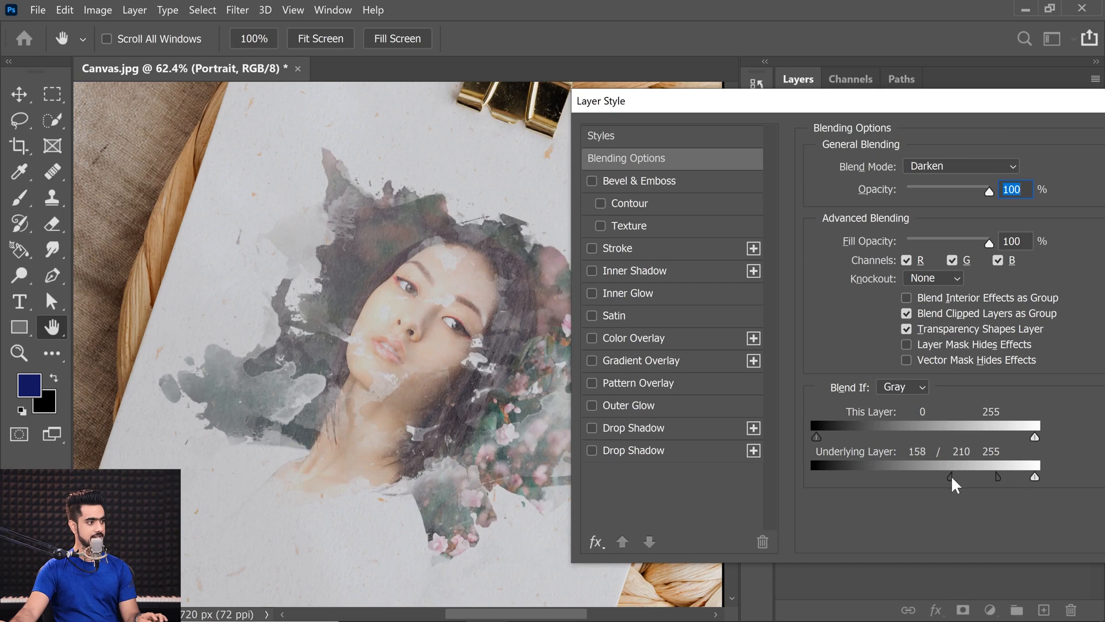
{"action": "left_click_drag", "start_coordinate": [949, 476], "coordinate": [903, 478]}
{"action": "left_click_drag", "start_coordinate": [891, 110], "coordinate": [438, 111]}
{"action": "left_click", "coordinate": [747, 141]}
{"action": "key", "text": "b"}
{"action": "scroll", "coordinate": [531, 305], "scroll_direction": "down", "scroll_amount": 4}
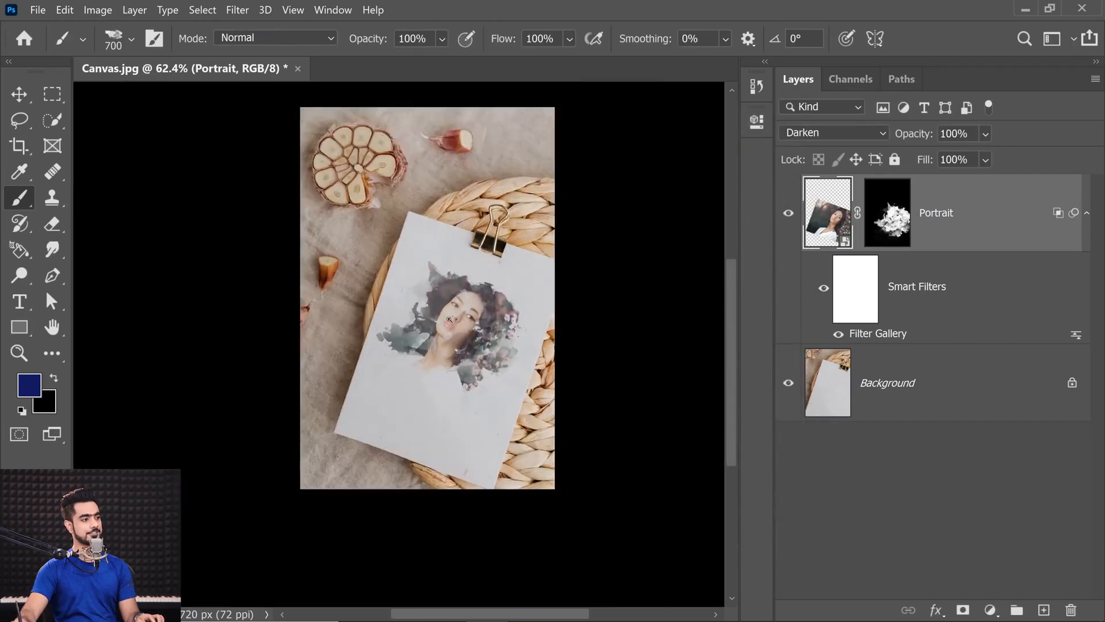
{"action": "scroll", "coordinate": [406, 277], "scroll_direction": "up", "scroll_amount": 3}
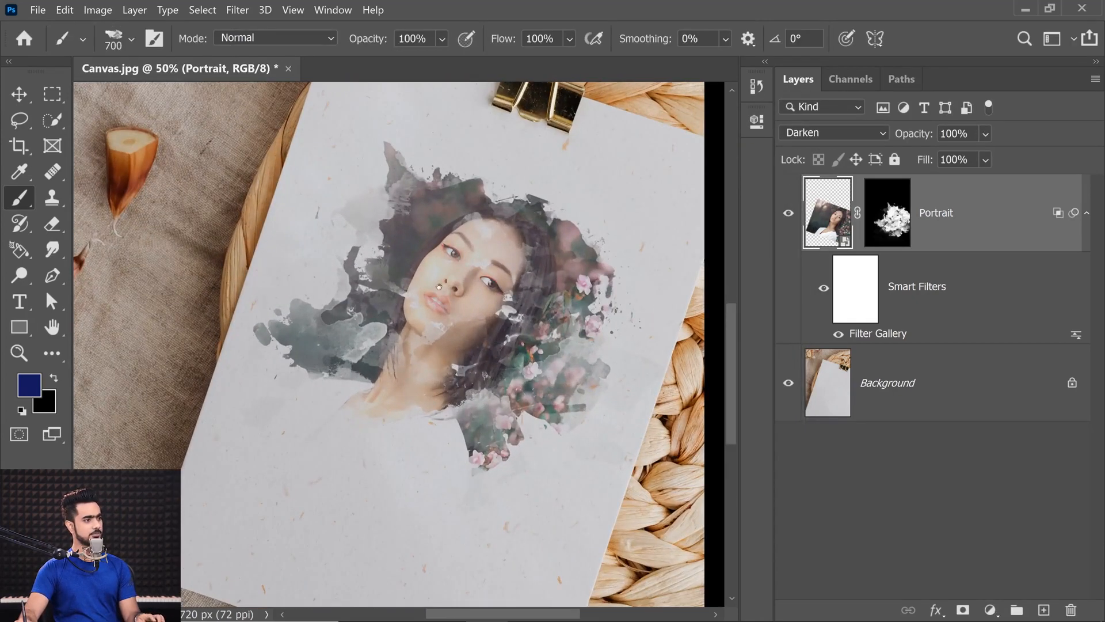
{"action": "left_click_drag", "start_coordinate": [479, 286], "coordinate": [436, 326]}
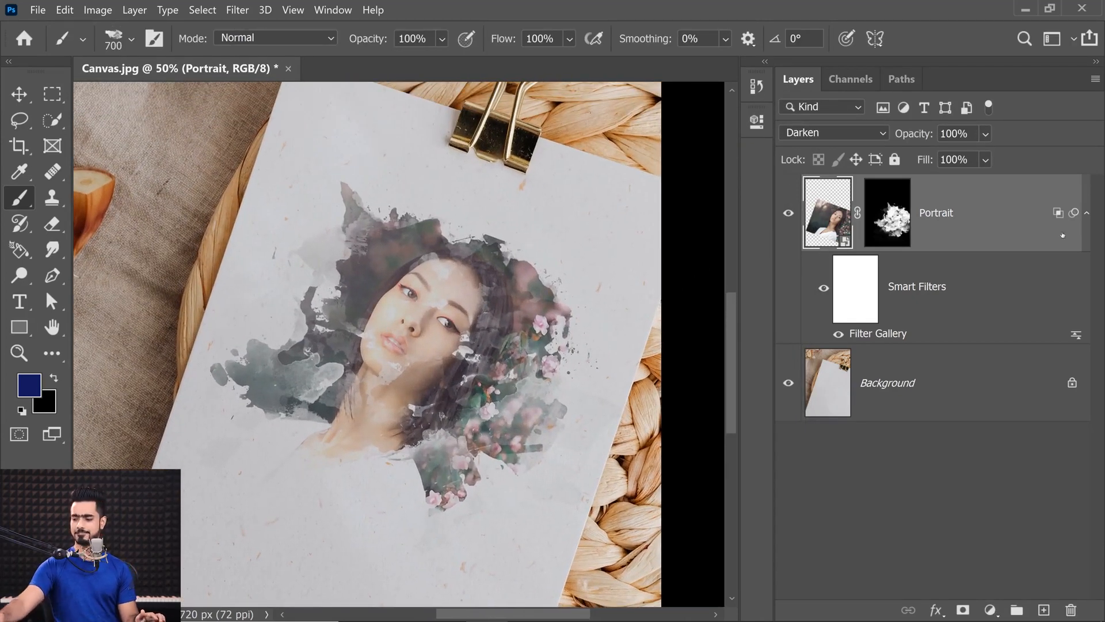